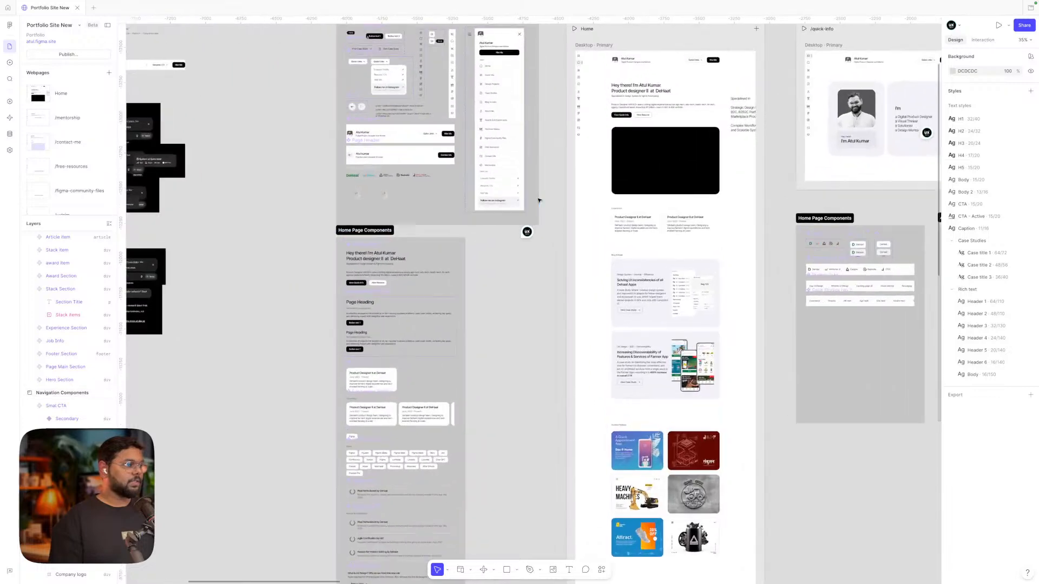
Inspect the hamburger menu icon's properties on the components board
{"action": "scroll", "coordinate": [538, 201], "scroll_direction": "up", "scroll_amount": 4}
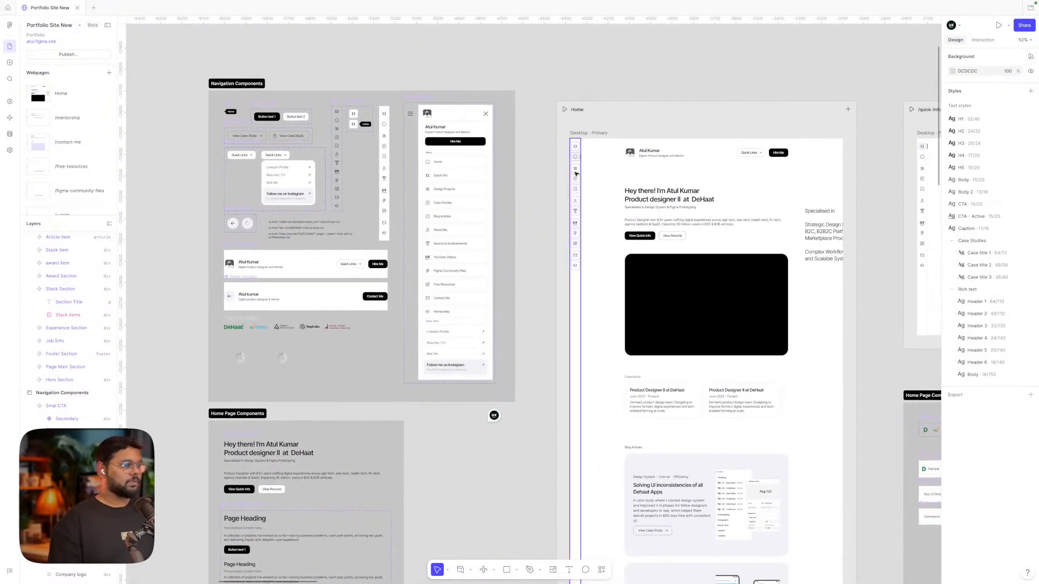
{"action": "scroll", "coordinate": [530, 162], "scroll_direction": "up", "scroll_amount": 4}
{"action": "scroll", "coordinate": [529, 161], "scroll_direction": "up", "scroll_amount": 2}
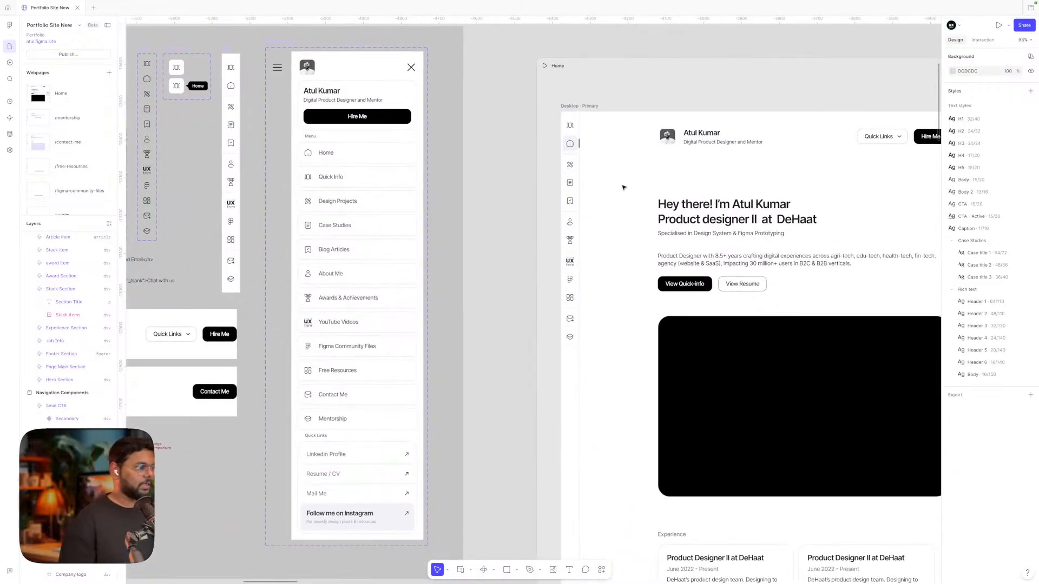
{"action": "scroll", "coordinate": [544, 217], "scroll_direction": "left", "scroll_amount": 5}
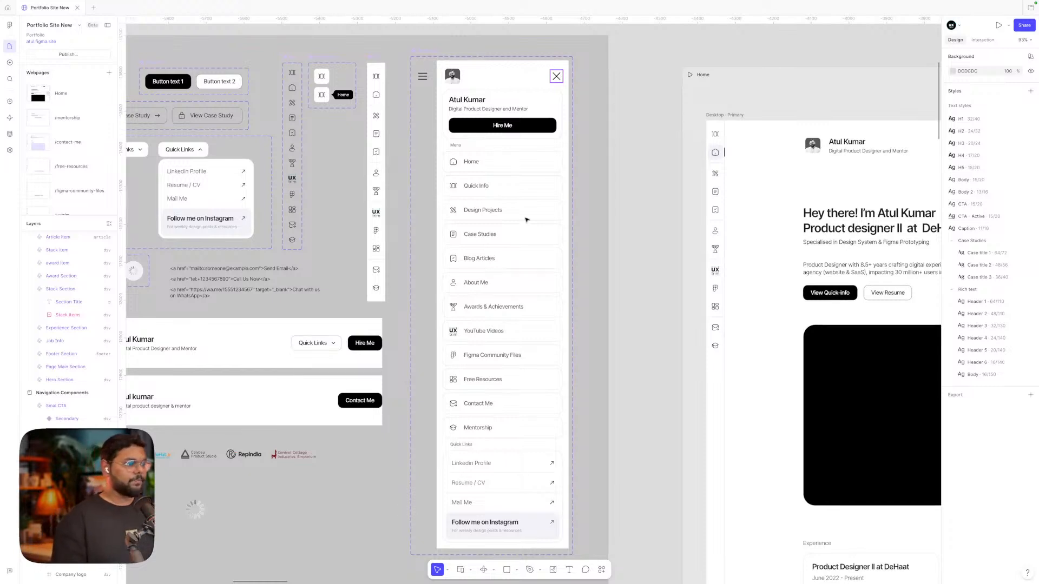
{"action": "scroll", "coordinate": [526, 220], "scroll_direction": "left", "scroll_amount": 1}
{"action": "scroll", "coordinate": [526, 220], "scroll_direction": "up", "scroll_amount": 4}
{"action": "scroll", "coordinate": [526, 220], "scroll_direction": "up", "scroll_amount": 2}
{"action": "scroll", "coordinate": [525, 220], "scroll_direction": "down", "scroll_amount": 5}
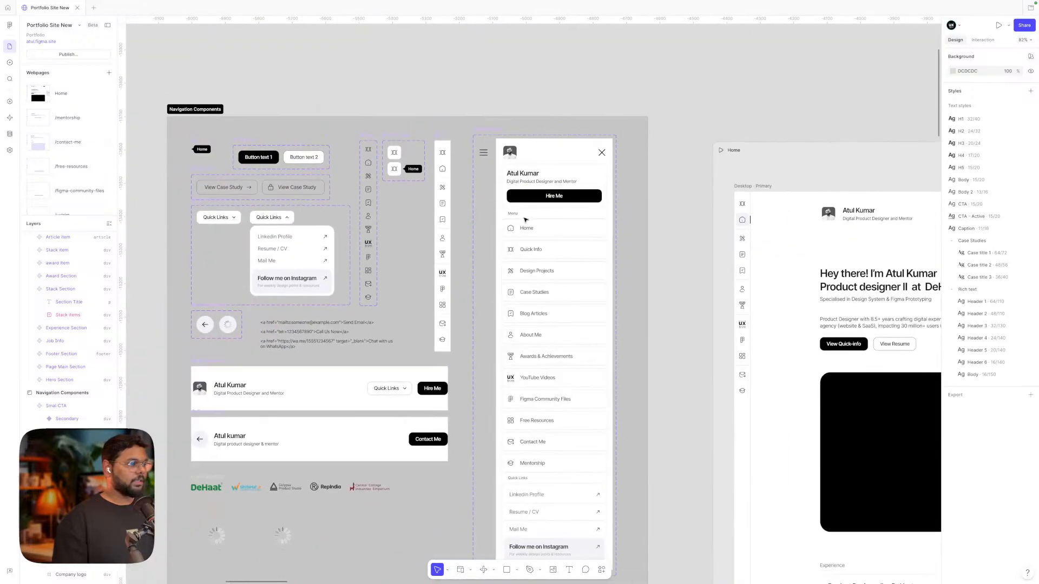
{"action": "scroll", "coordinate": [484, 153], "scroll_direction": "up", "scroll_amount": 3}
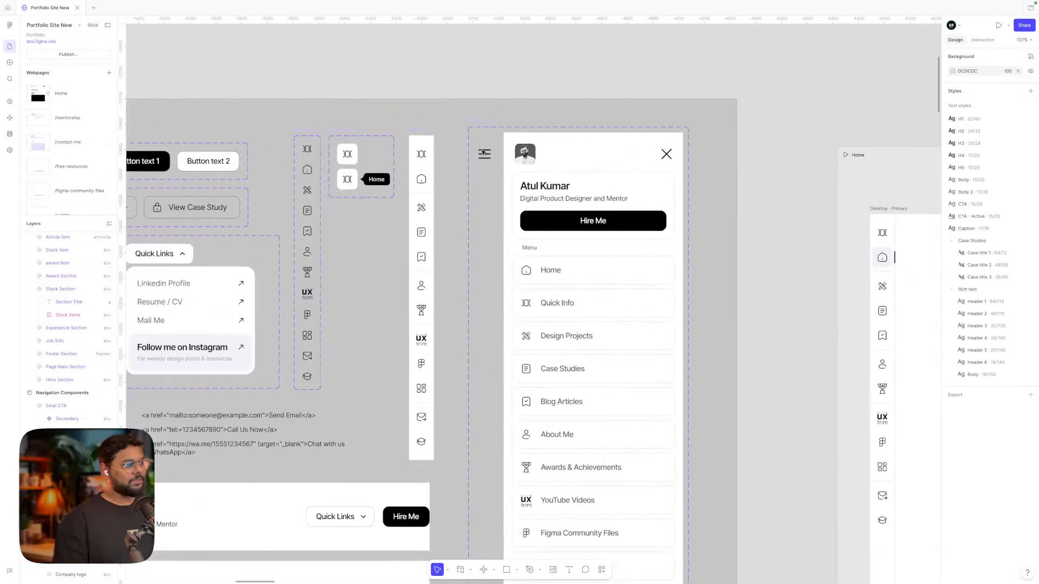
{"action": "left_click", "coordinate": [484, 154]}
{"action": "left_click", "coordinate": [777, 181]}
Inspect the Atul Kumar main header component
{"action": "scroll", "coordinate": [777, 182], "scroll_direction": "down", "scroll_amount": 3}
{"action": "scroll", "coordinate": [777, 182], "scroll_direction": "right", "scroll_amount": 1}
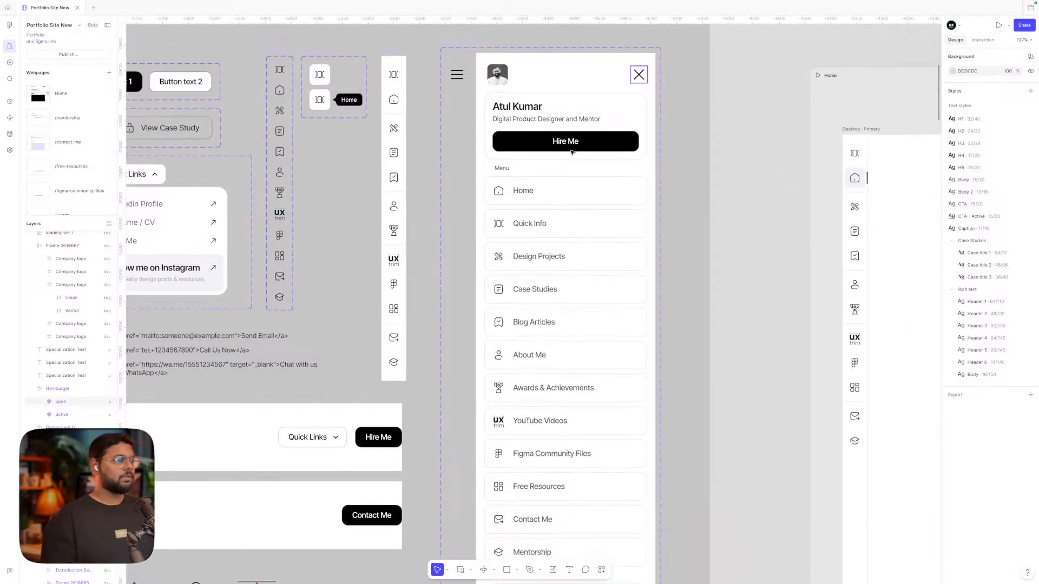
{"action": "scroll", "coordinate": [742, 150], "scroll_direction": "down", "scroll_amount": 1}
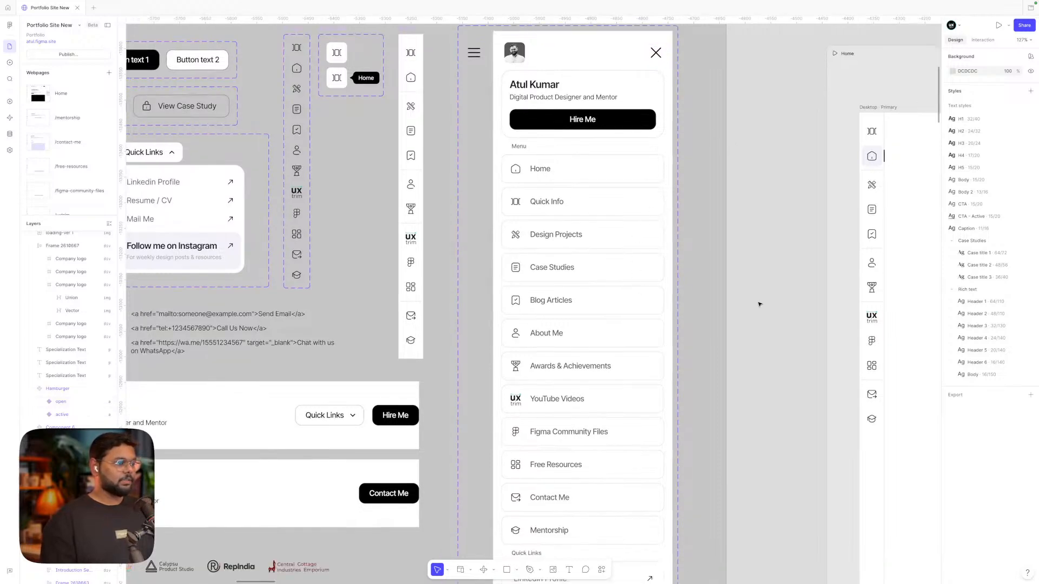
{"action": "scroll", "coordinate": [759, 304], "scroll_direction": "down", "scroll_amount": 3}
{"action": "scroll", "coordinate": [683, 351], "scroll_direction": "down", "scroll_amount": 10}
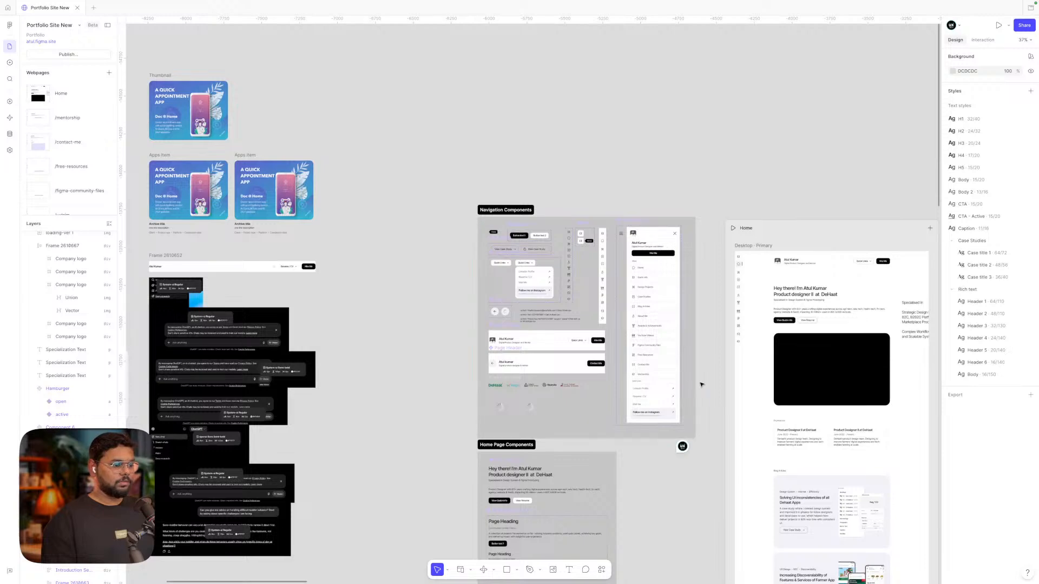
{"action": "scroll", "coordinate": [700, 384], "scroll_direction": "up", "scroll_amount": 6}
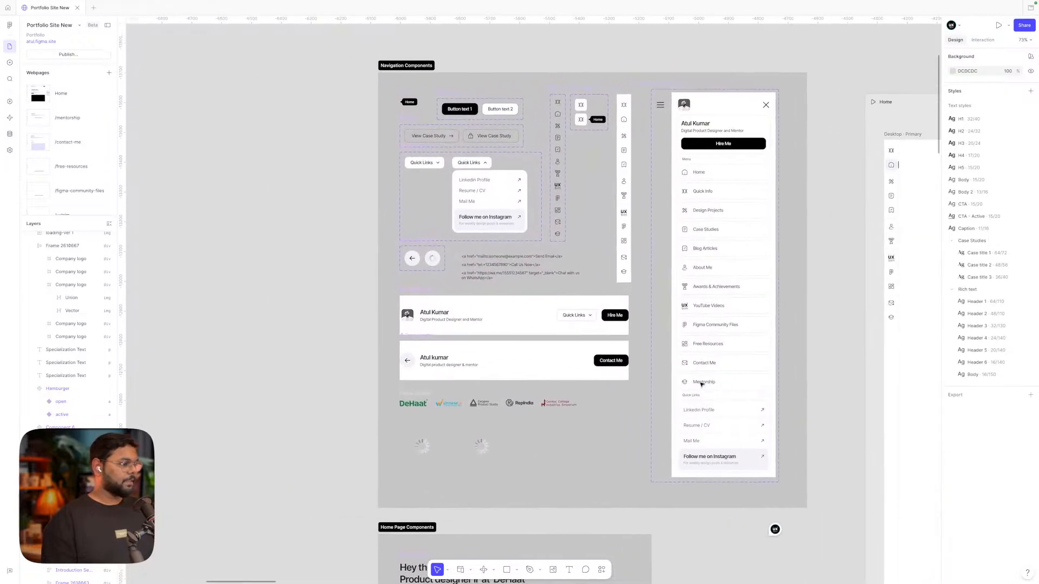
{"action": "scroll", "coordinate": [700, 384], "scroll_direction": "left", "scroll_amount": 1}
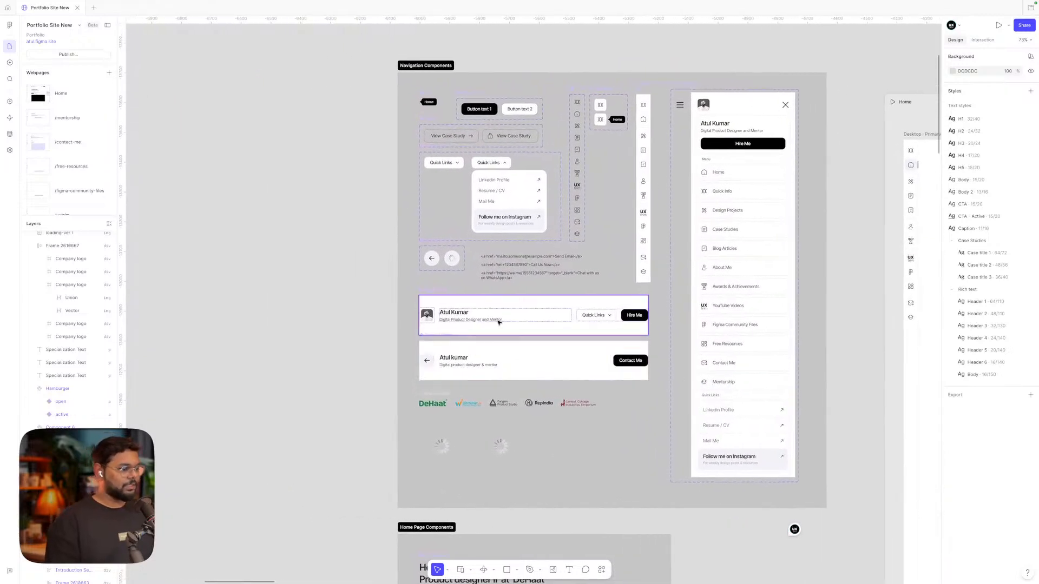
{"action": "scroll", "coordinate": [498, 323], "scroll_direction": "up", "scroll_amount": 3}
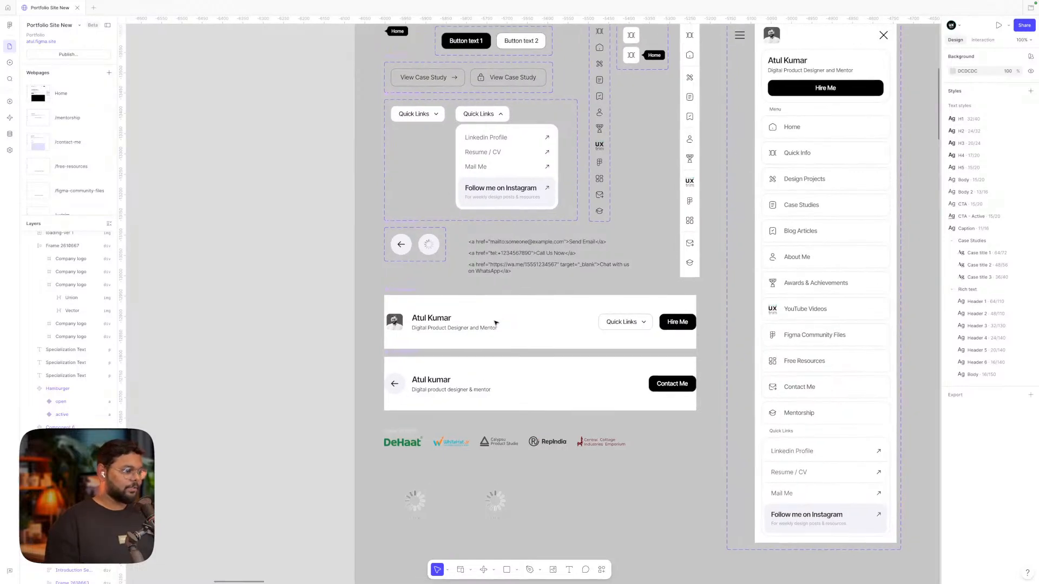
{"action": "left_click", "coordinate": [436, 303]}
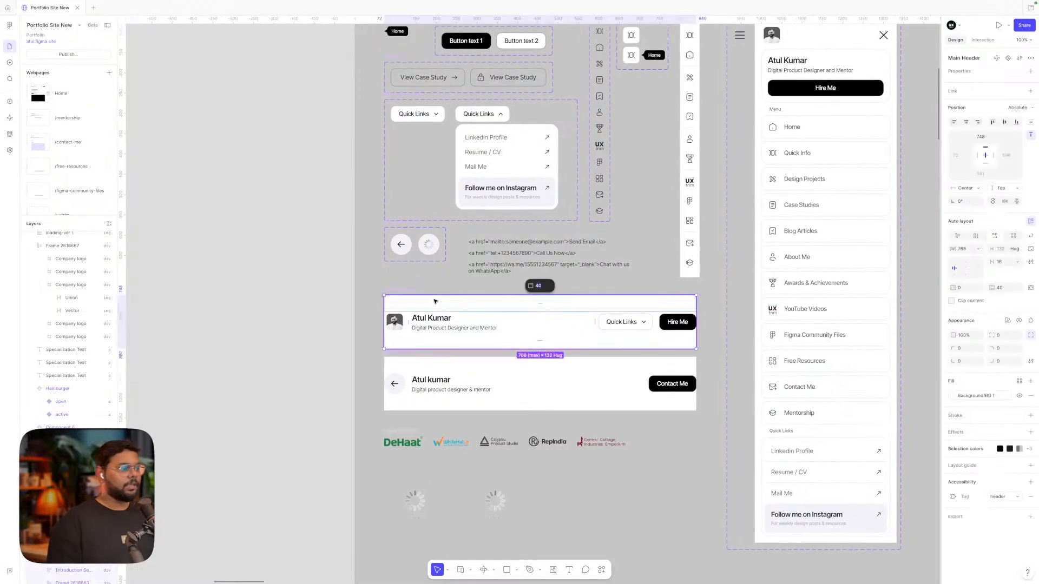
{"action": "left_click", "coordinate": [406, 281]}
{"action": "scroll", "coordinate": [406, 281], "scroll_direction": "down", "scroll_amount": 3}
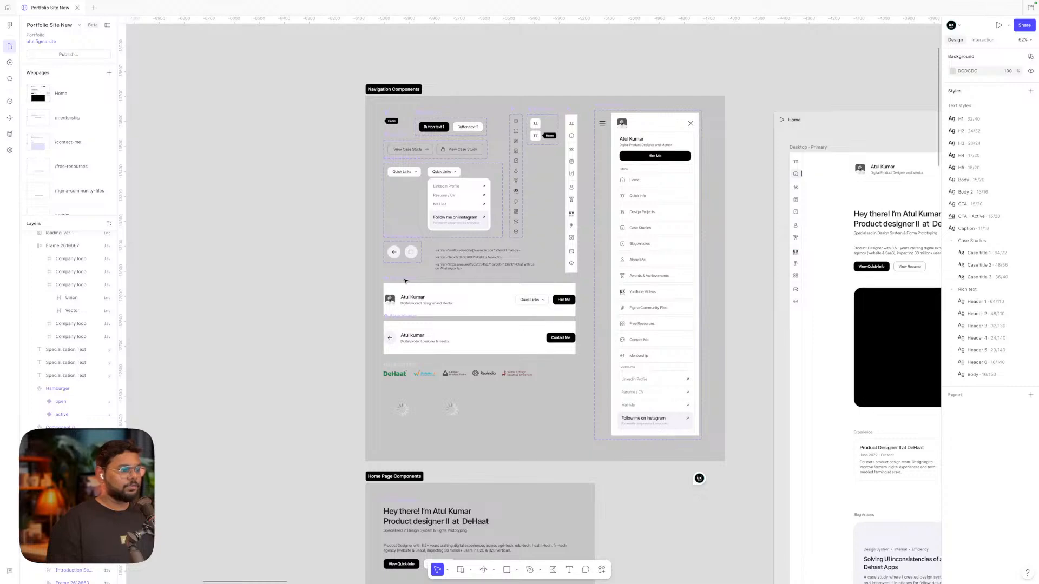
{"action": "scroll", "coordinate": [430, 300], "scroll_direction": "up", "scroll_amount": 5}
{"action": "left_click", "coordinate": [434, 303]}
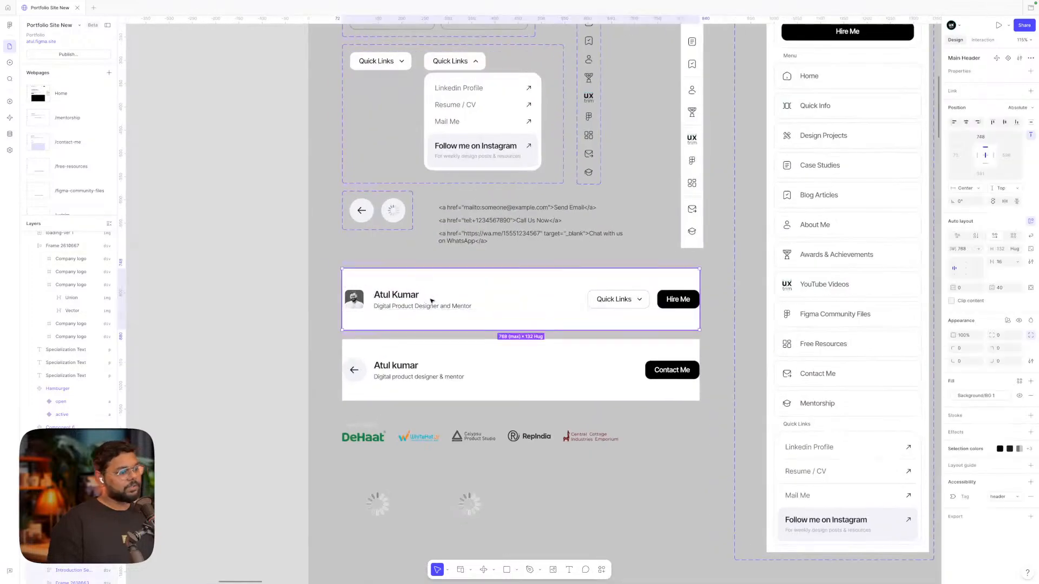
Inspect the Contact Me header and its back-arrow button
{"action": "scroll", "coordinate": [433, 301], "scroll_direction": "up", "scroll_amount": 3}
{"action": "scroll", "coordinate": [638, 242], "scroll_direction": "up", "scroll_amount": 3}
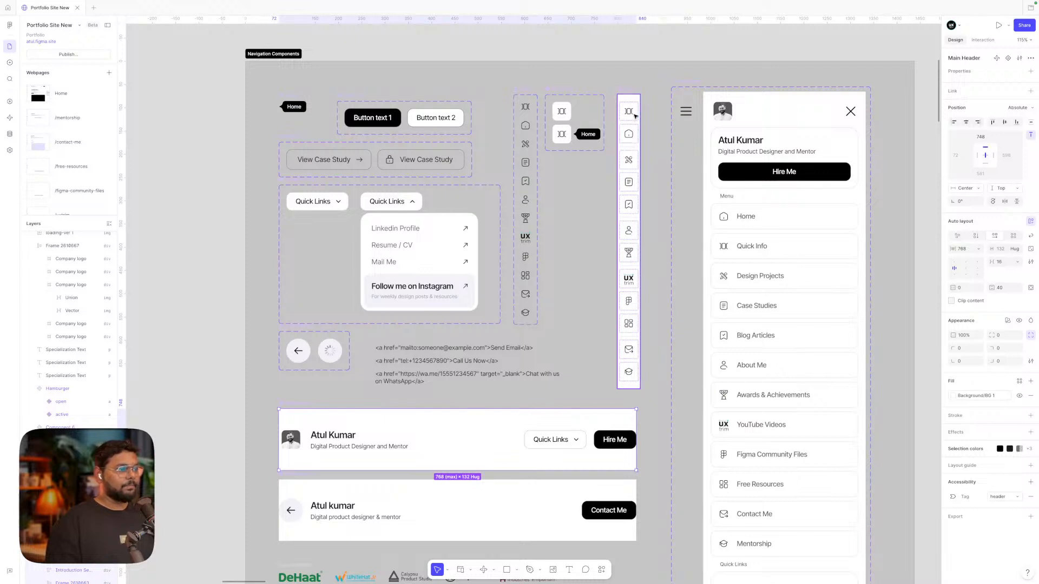
{"action": "scroll", "coordinate": [514, 397], "scroll_direction": "down", "scroll_amount": 5}
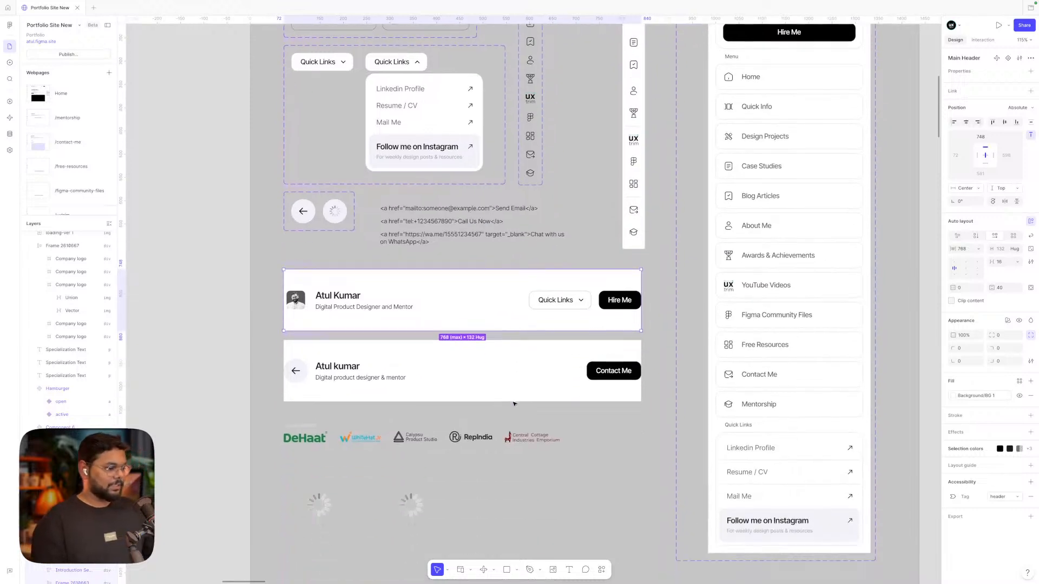
{"action": "left_click", "coordinate": [489, 372]}
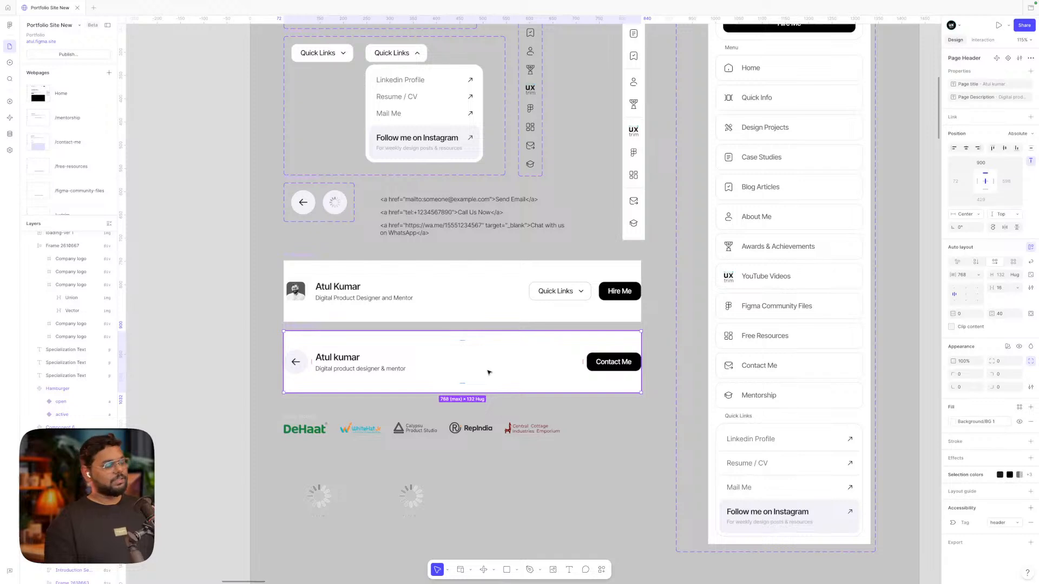
{"action": "scroll", "coordinate": [489, 372], "scroll_direction": "up", "scroll_amount": 5}
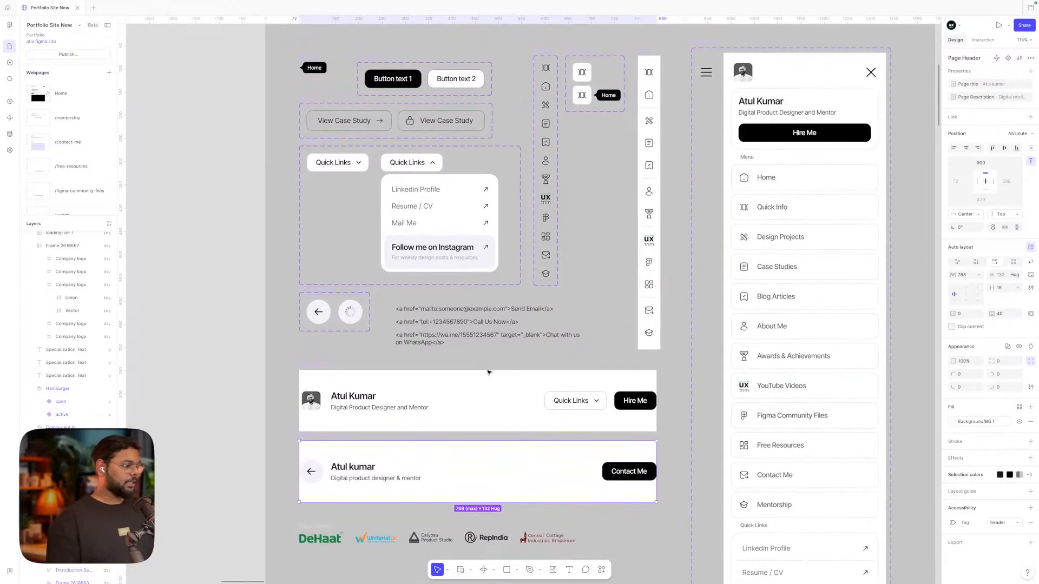
{"action": "left_click", "coordinate": [311, 471]}
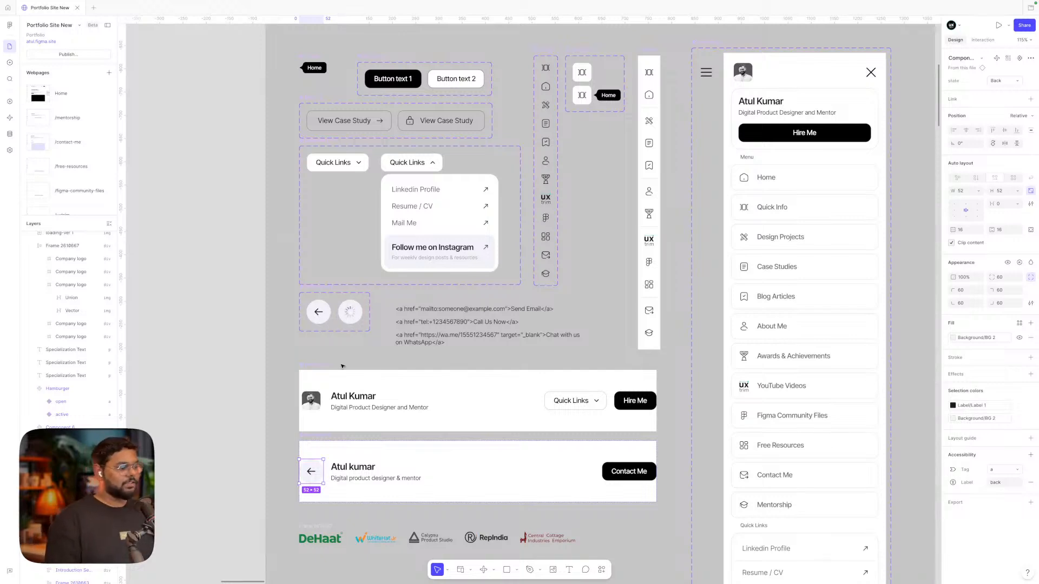
{"action": "left_click", "coordinate": [266, 351]}
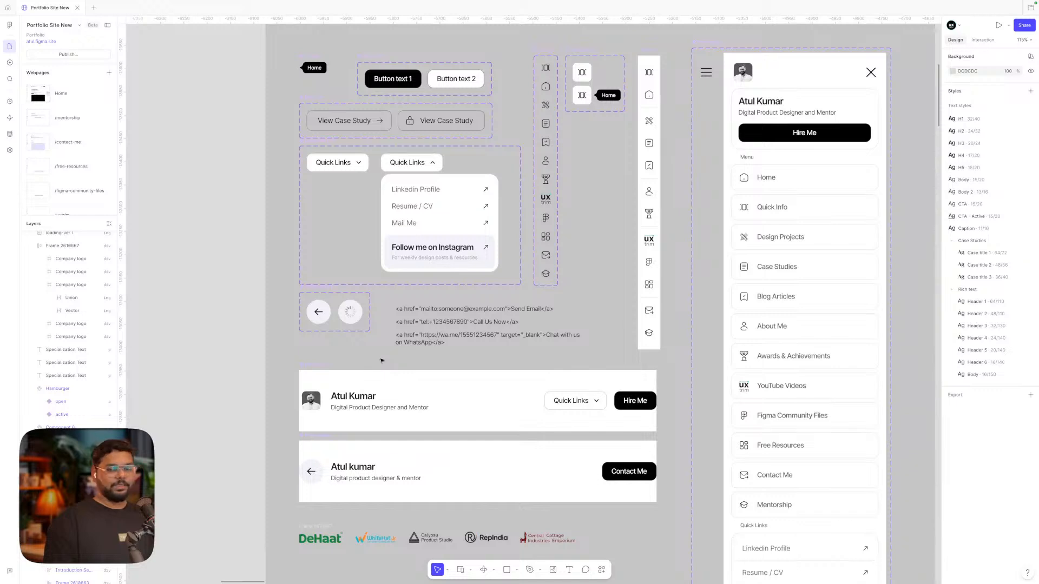
Inspect the loading spinner GIF
{"action": "scroll", "coordinate": [381, 361], "scroll_direction": "up", "scroll_amount": 1}
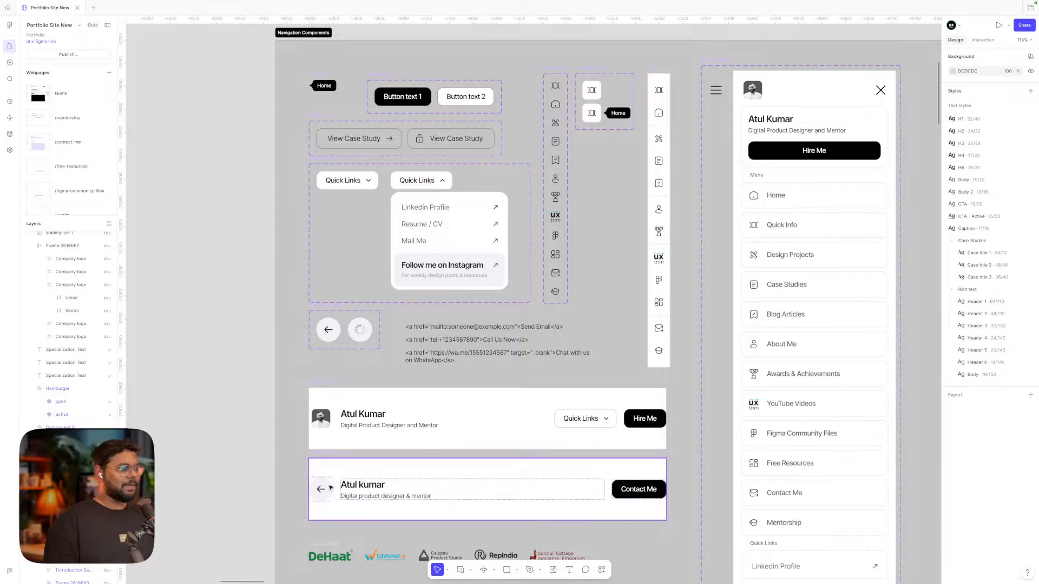
{"action": "scroll", "coordinate": [385, 360], "scroll_direction": "down", "scroll_amount": 1}
{"action": "scroll", "coordinate": [386, 327], "scroll_direction": "down", "scroll_amount": 5}
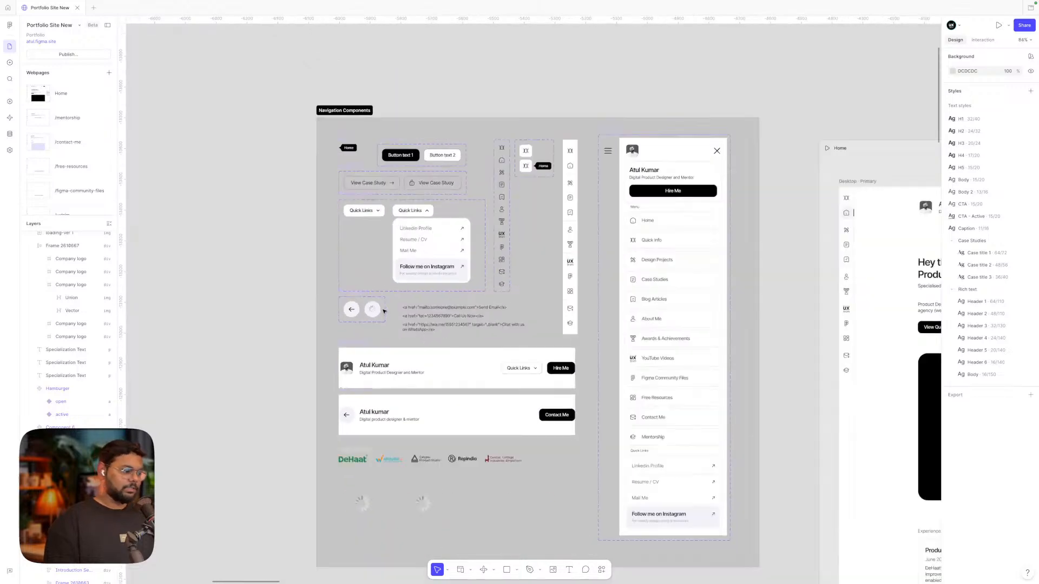
{"action": "scroll", "coordinate": [384, 310], "scroll_direction": "down", "scroll_amount": 5}
{"action": "scroll", "coordinate": [425, 227], "scroll_direction": "up", "scroll_amount": 5}
{"action": "left_click", "coordinate": [425, 228]}
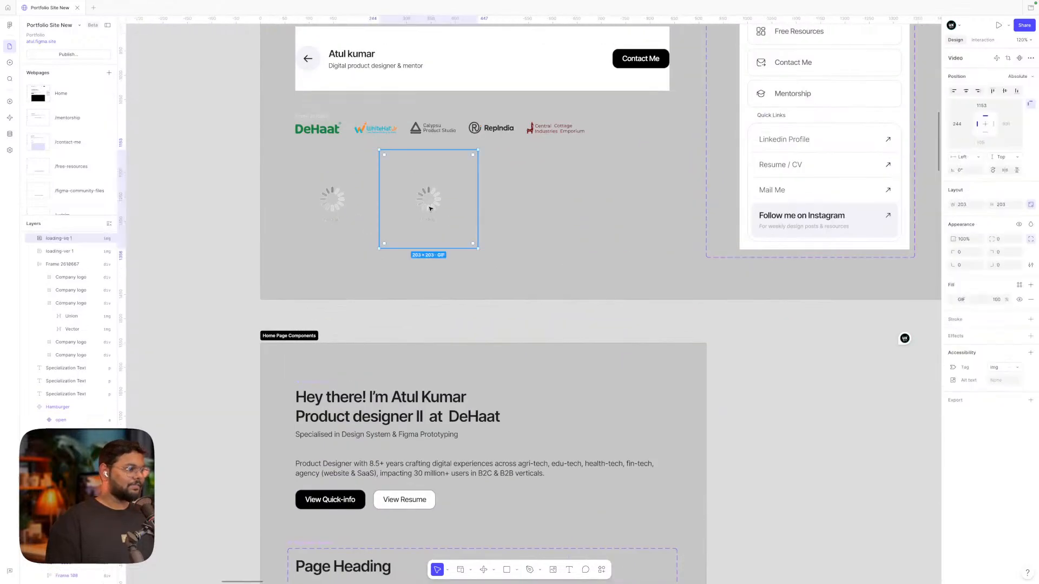
Inspect the case-study card component
{"action": "scroll", "coordinate": [429, 209], "scroll_direction": "up", "scroll_amount": 3}
{"action": "scroll", "coordinate": [429, 209], "scroll_direction": "down", "scroll_amount": 4}
{"action": "scroll", "coordinate": [430, 208], "scroll_direction": "down", "scroll_amount": 4}
{"action": "scroll", "coordinate": [430, 208], "scroll_direction": "down", "scroll_amount": 5}
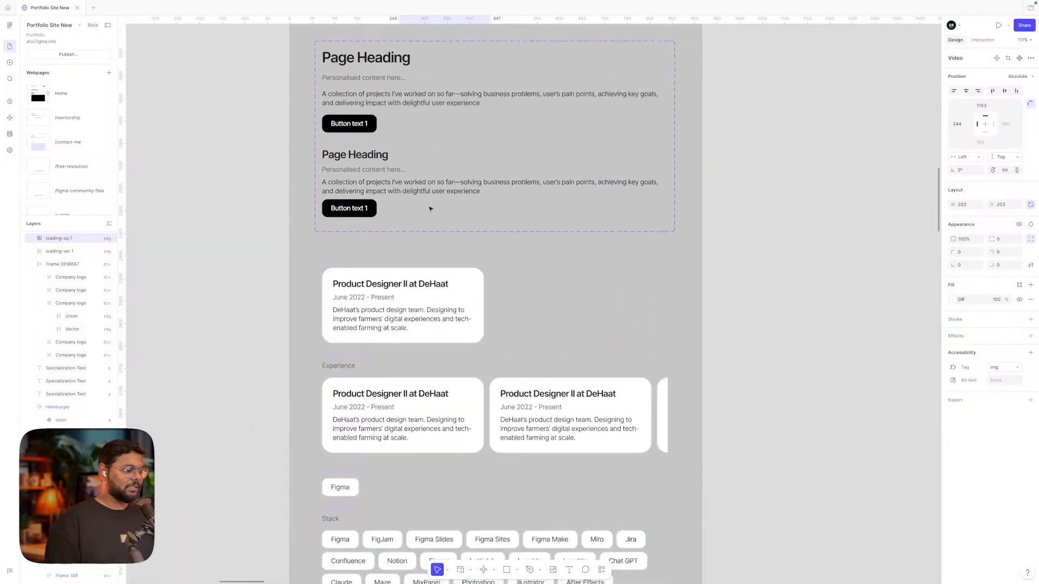
{"action": "scroll", "coordinate": [429, 209], "scroll_direction": "down", "scroll_amount": 4}
{"action": "scroll", "coordinate": [429, 209], "scroll_direction": "down", "scroll_amount": 10}
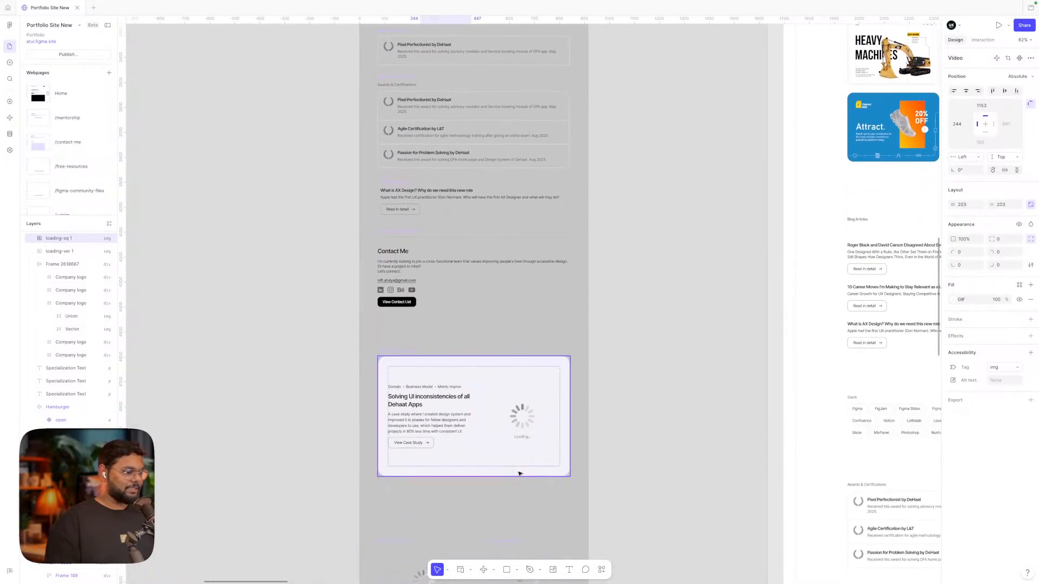
{"action": "scroll", "coordinate": [517, 472], "scroll_direction": "up", "scroll_amount": 5}
{"action": "left_click", "coordinate": [462, 369]}
Reveal the case-study card's hidden GIF thumbnail, check it, then hide it again
{"action": "scroll", "coordinate": [461, 368], "scroll_direction": "down", "scroll_amount": 5}
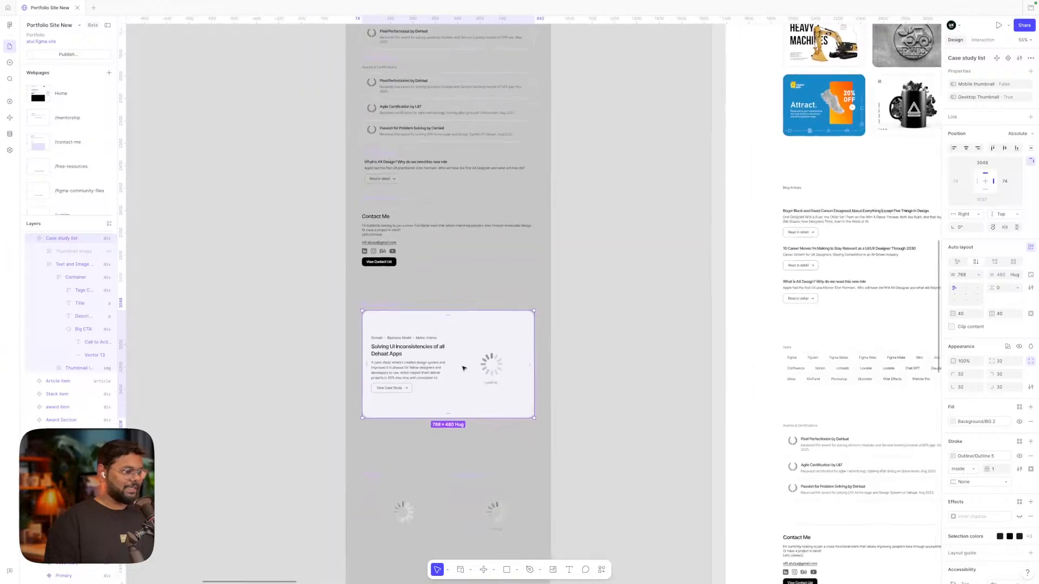
{"action": "scroll", "coordinate": [463, 368], "scroll_direction": "down", "scroll_amount": 1}
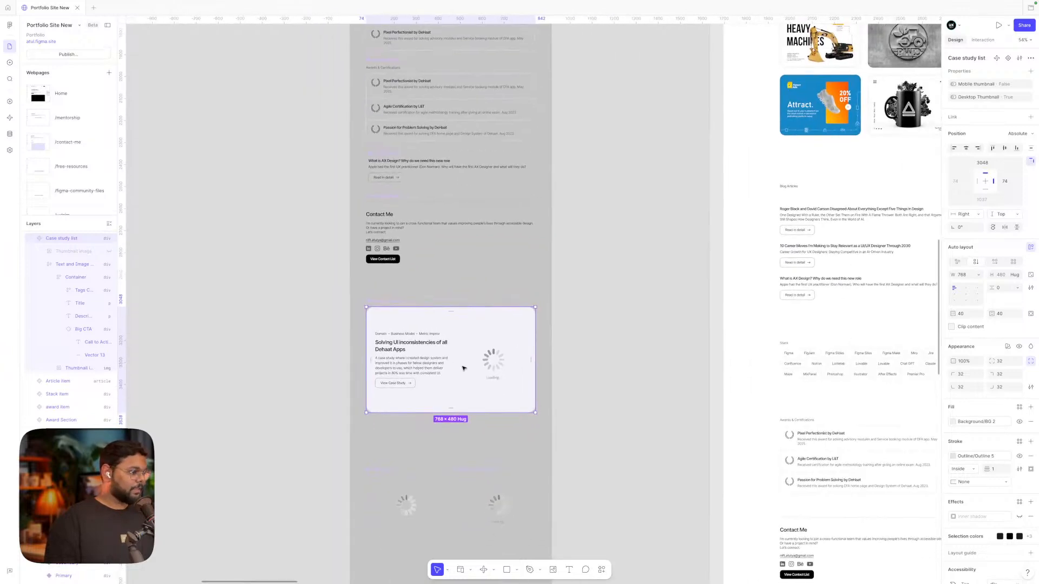
{"action": "scroll", "coordinate": [463, 369], "scroll_direction": "up", "scroll_amount": 3}
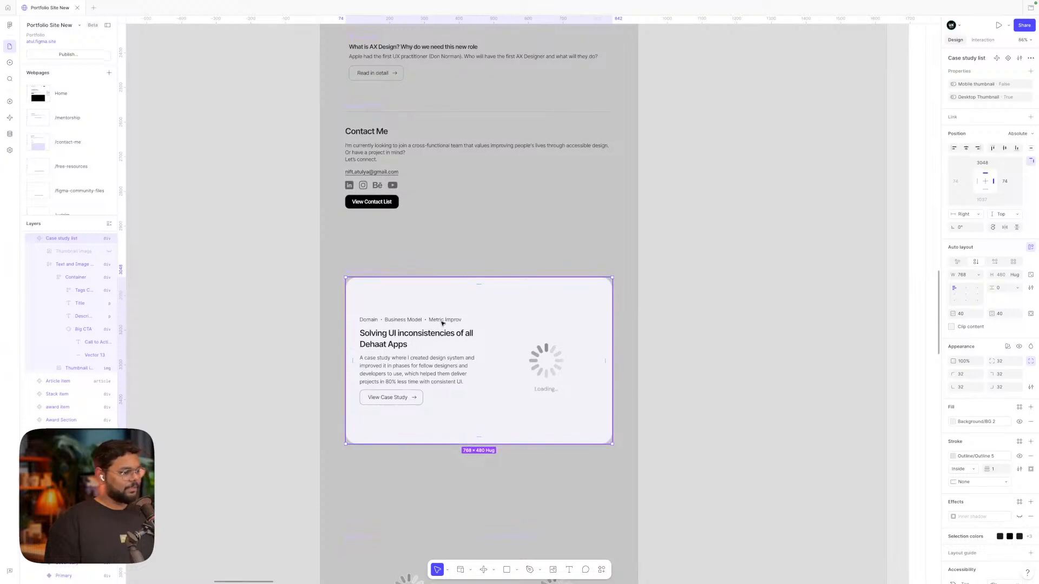
{"action": "scroll", "coordinate": [385, 321], "scroll_direction": "up", "scroll_amount": 3}
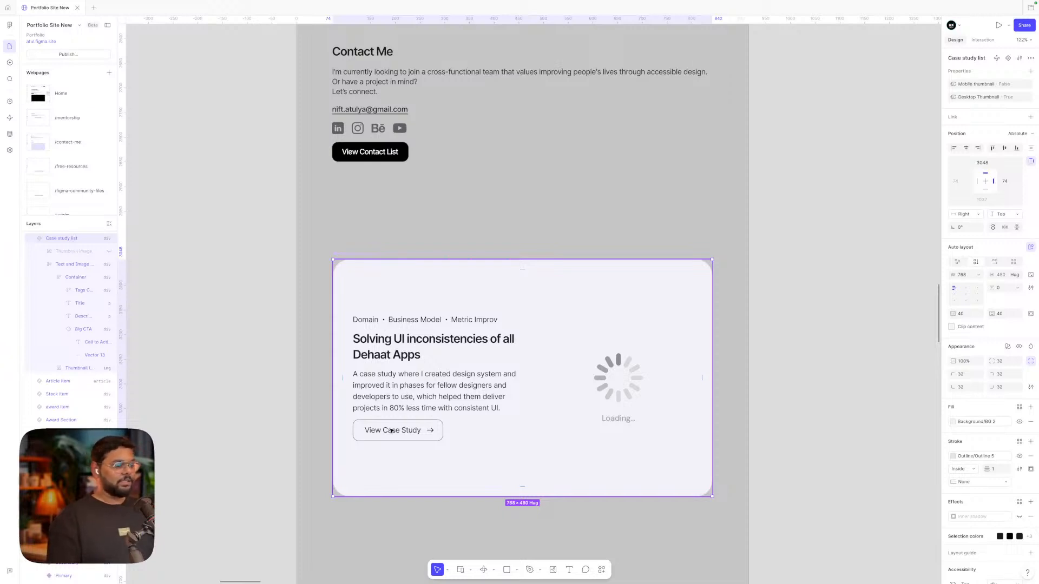
{"action": "scroll", "coordinate": [391, 430], "scroll_direction": "down", "scroll_amount": 5}
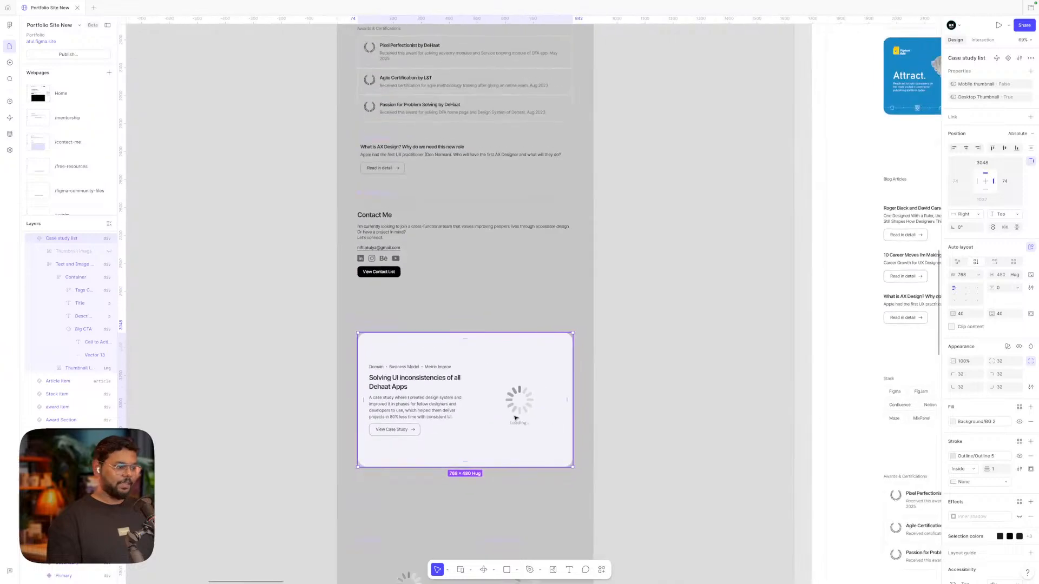
{"action": "scroll", "coordinate": [539, 387], "scroll_direction": "up", "scroll_amount": 1}
{"action": "double_click", "coordinate": [539, 388]}
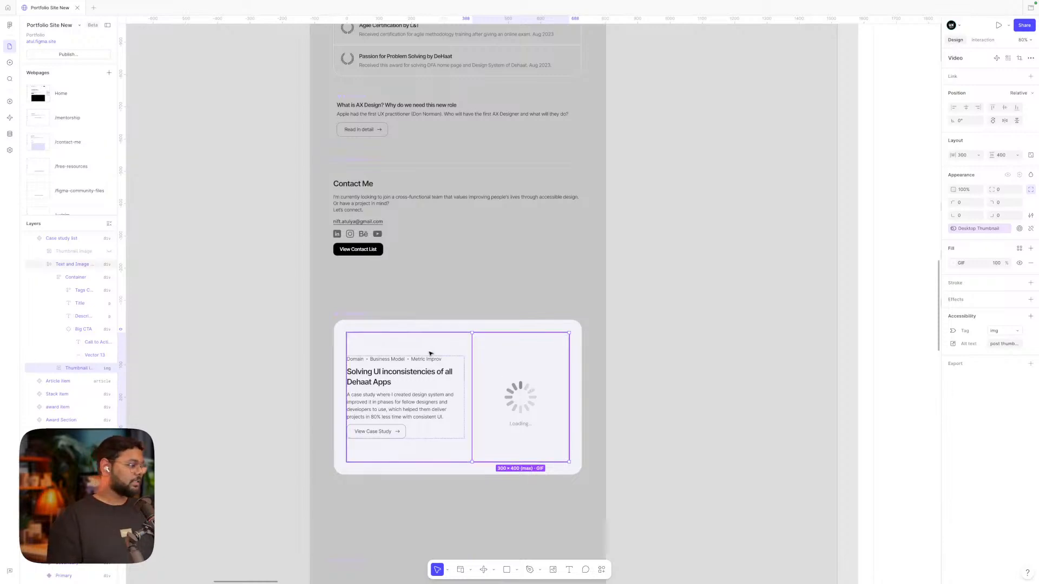
{"action": "left_click", "coordinate": [268, 354]}
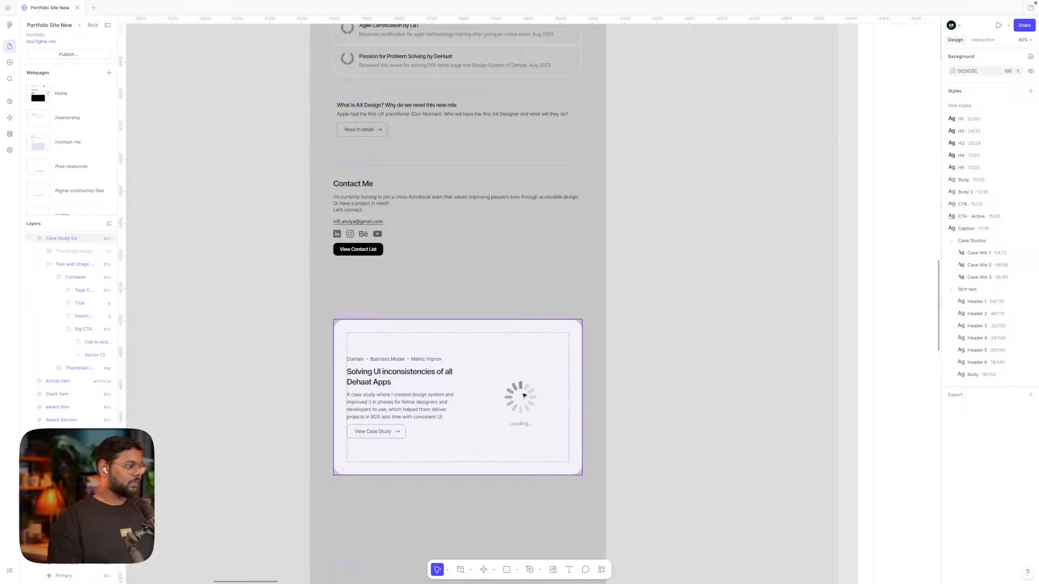
{"action": "left_click", "coordinate": [107, 253]}
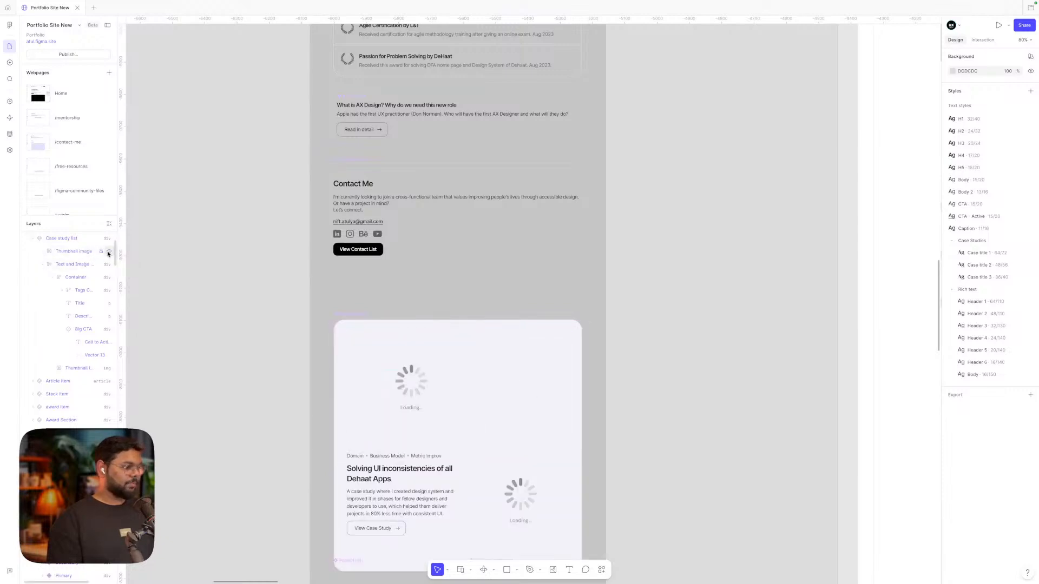
{"action": "left_click", "coordinate": [412, 404]}
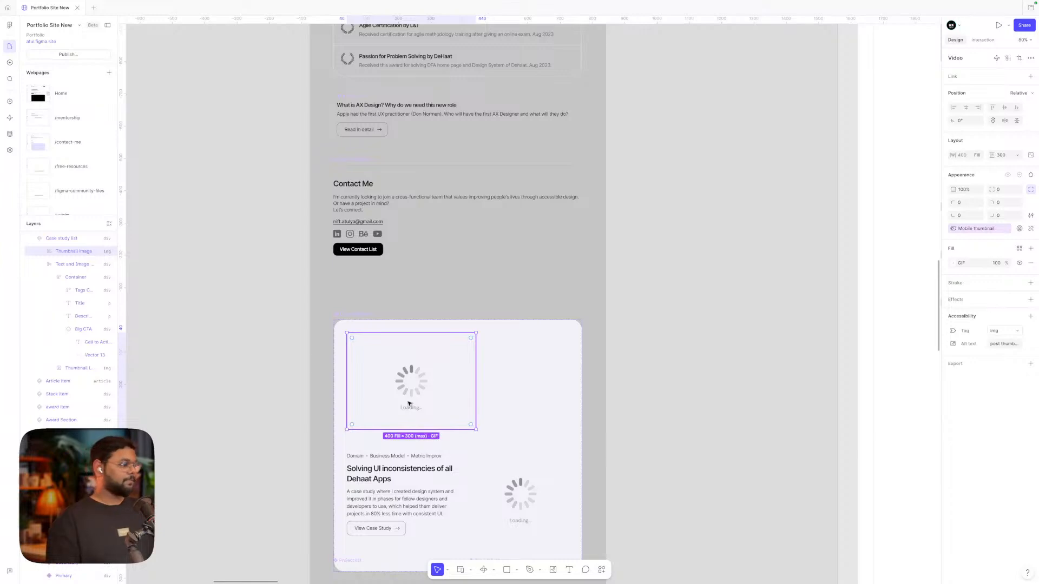
{"action": "left_click", "coordinate": [108, 251]}
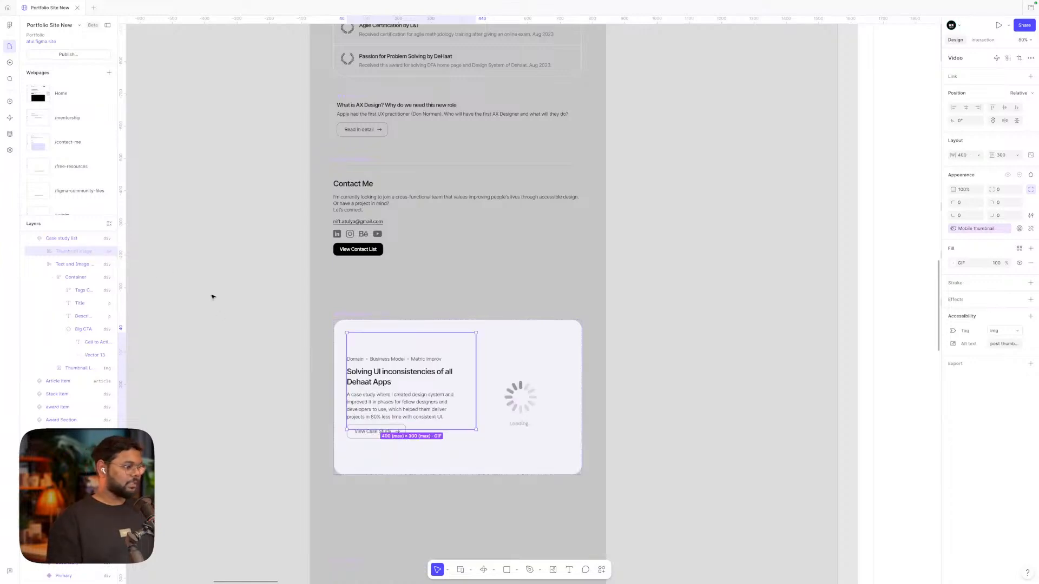
{"action": "left_click", "coordinate": [529, 336]}
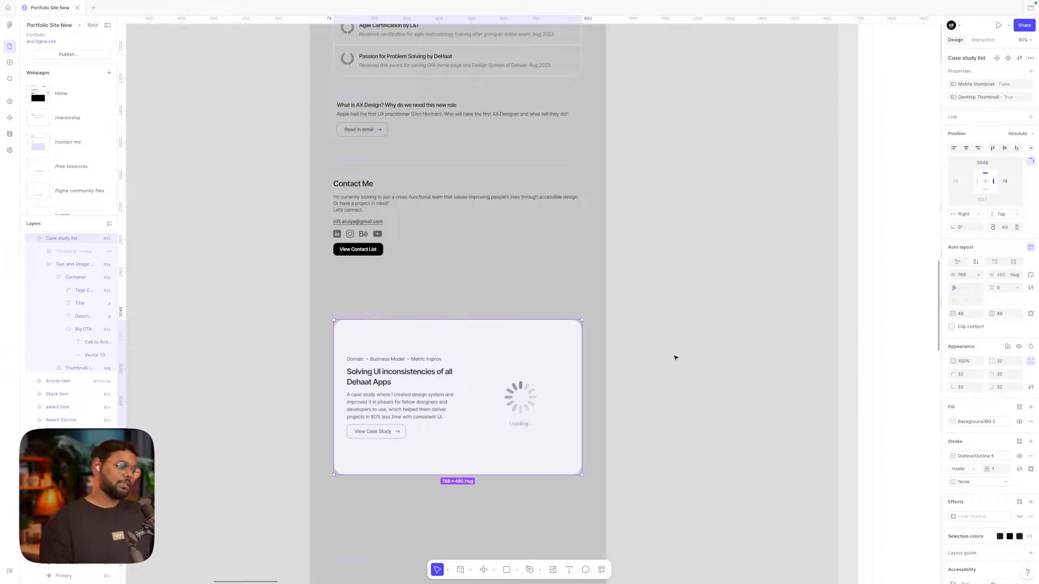
Drill into the Hero Section down to its description text
{"action": "scroll", "coordinate": [504, 397], "scroll_direction": "down", "scroll_amount": 5}
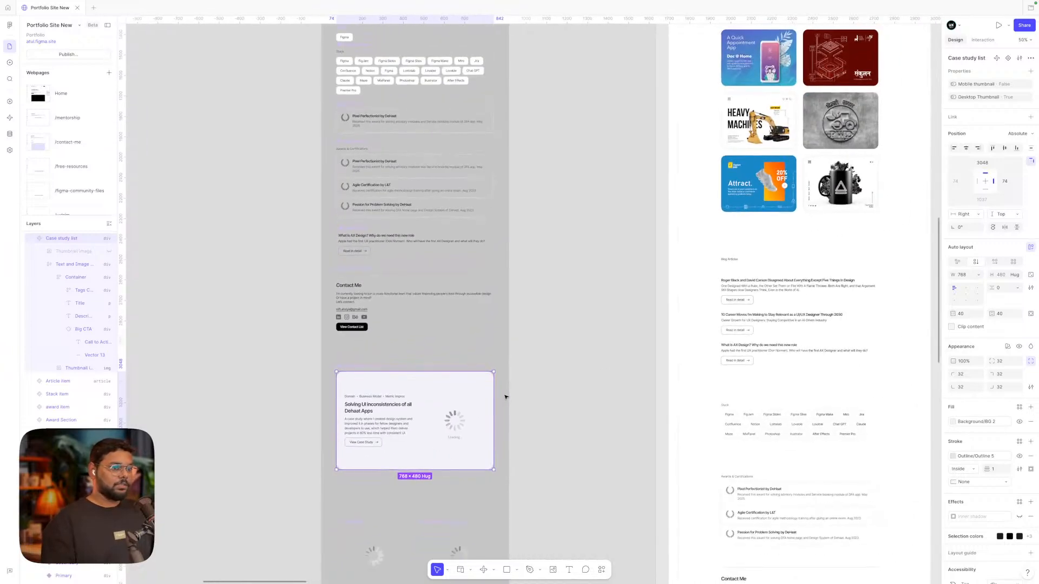
{"action": "scroll", "coordinate": [506, 397], "scroll_direction": "up", "scroll_amount": 3}
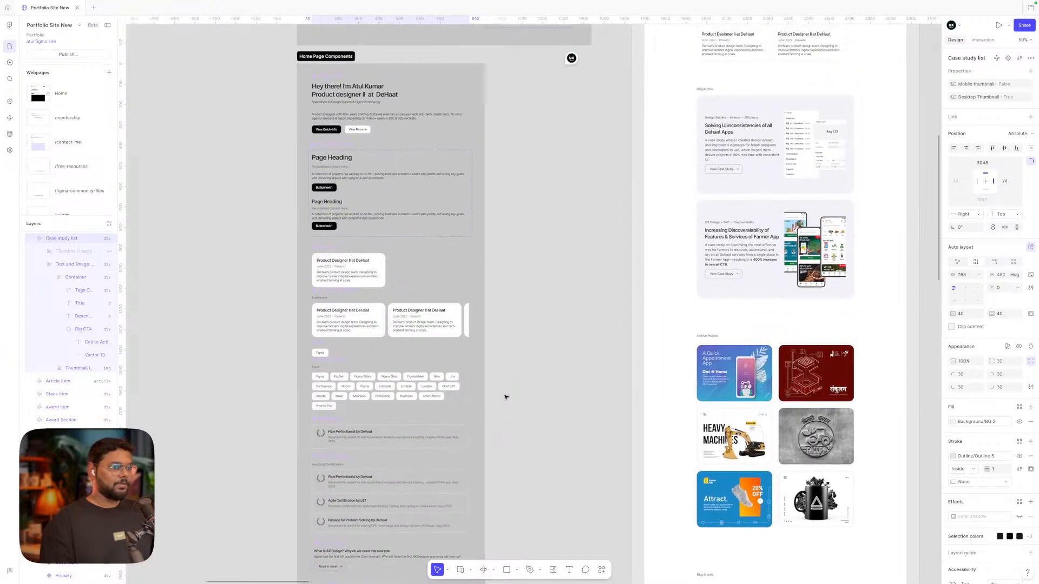
{"action": "scroll", "coordinate": [506, 397], "scroll_direction": "up", "scroll_amount": 4}
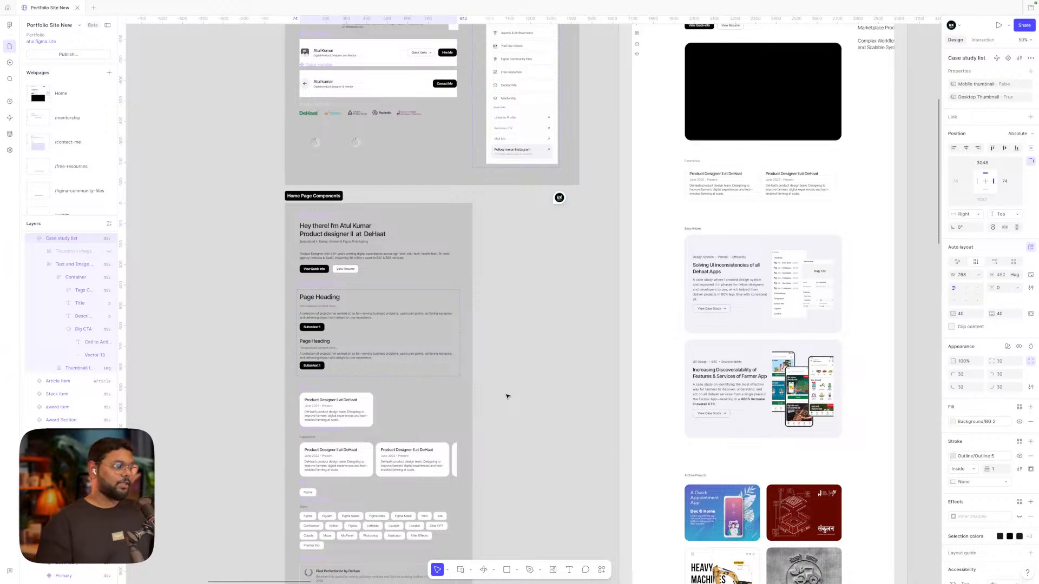
{"action": "scroll", "coordinate": [507, 397], "scroll_direction": "down", "scroll_amount": 3}
{"action": "scroll", "coordinate": [506, 396], "scroll_direction": "left", "scroll_amount": 1}
{"action": "scroll", "coordinate": [507, 397], "scroll_direction": "down", "scroll_amount": 1}
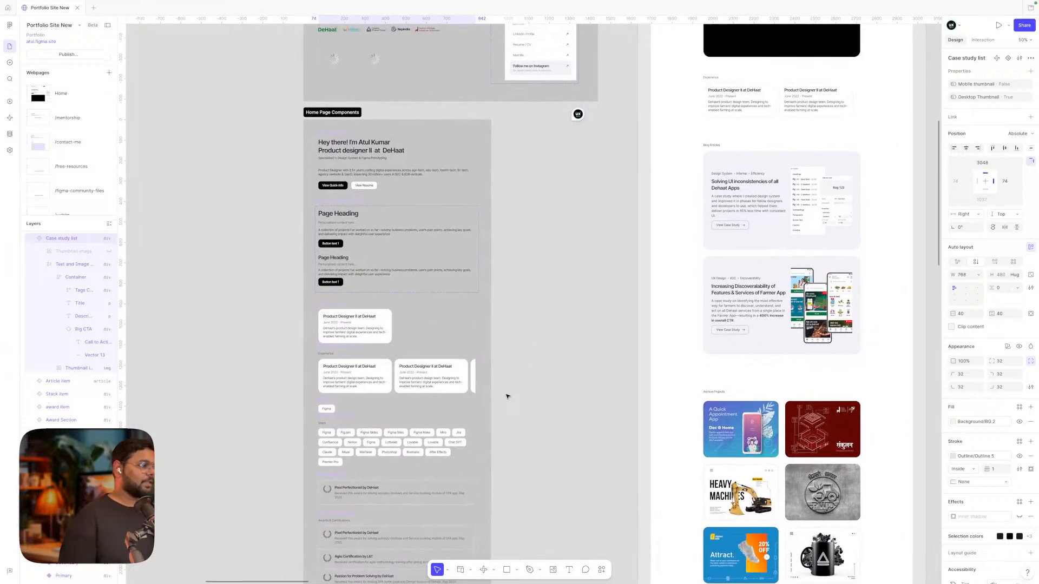
{"action": "scroll", "coordinate": [506, 394], "scroll_direction": "left", "scroll_amount": 2}
{"action": "scroll", "coordinate": [417, 197], "scroll_direction": "up", "scroll_amount": 3}
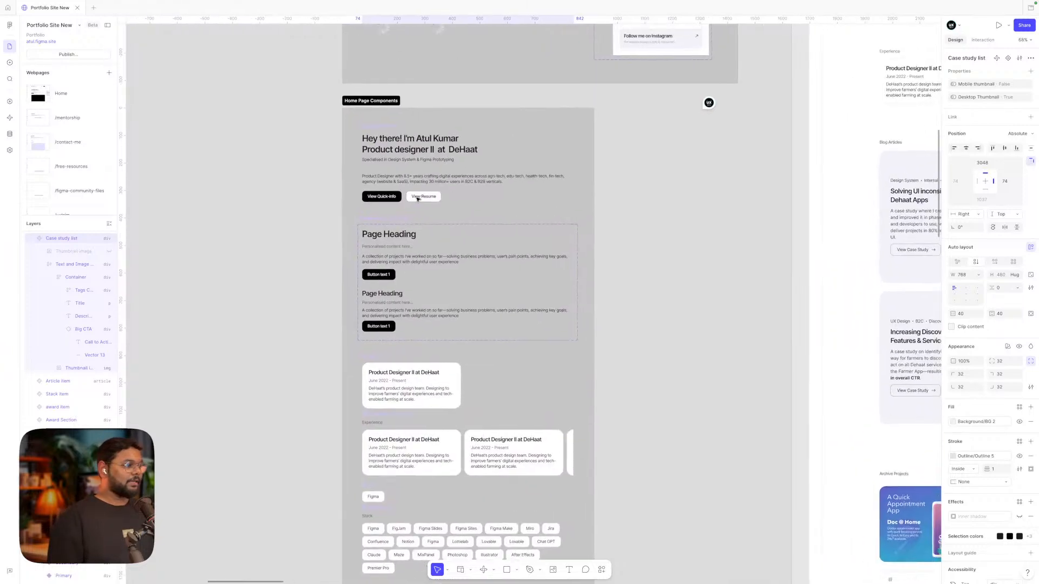
{"action": "left_click", "coordinate": [415, 187]}
{"action": "scroll", "coordinate": [414, 188], "scroll_direction": "right", "scroll_amount": 1}
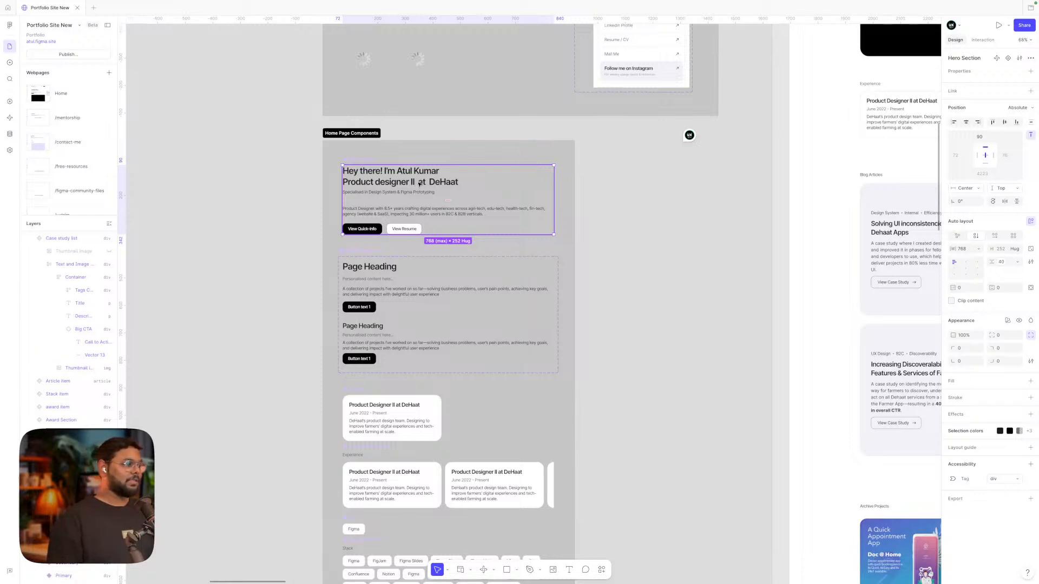
{"action": "double_click", "coordinate": [413, 211]}
{"action": "double_click", "coordinate": [413, 211]}
{"action": "left_click", "coordinate": [696, 232]}
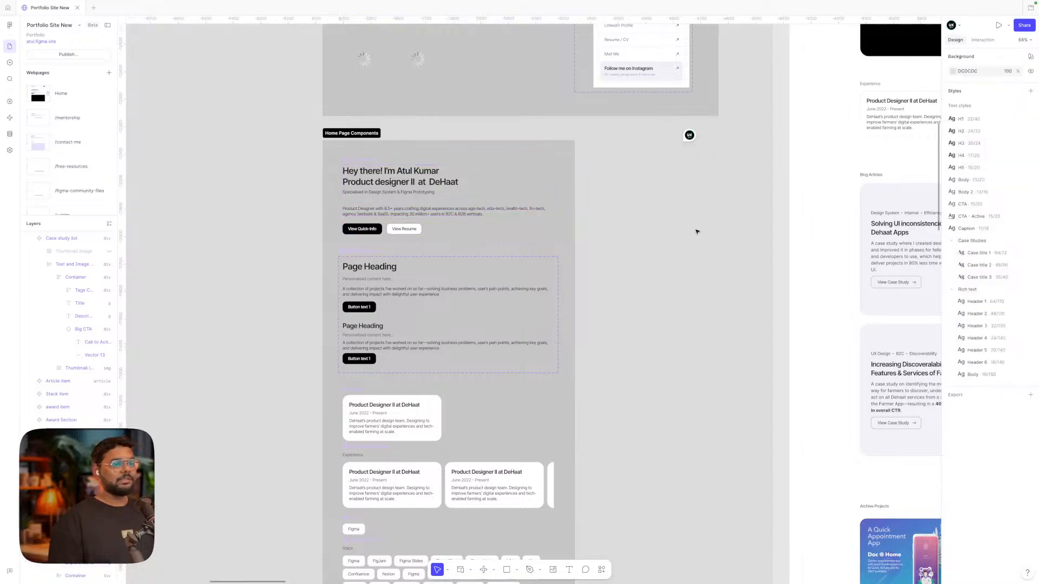
Check the 40 spacing between the Hero Section's elements
{"action": "scroll", "coordinate": [696, 231], "scroll_direction": "right", "scroll_amount": 1}
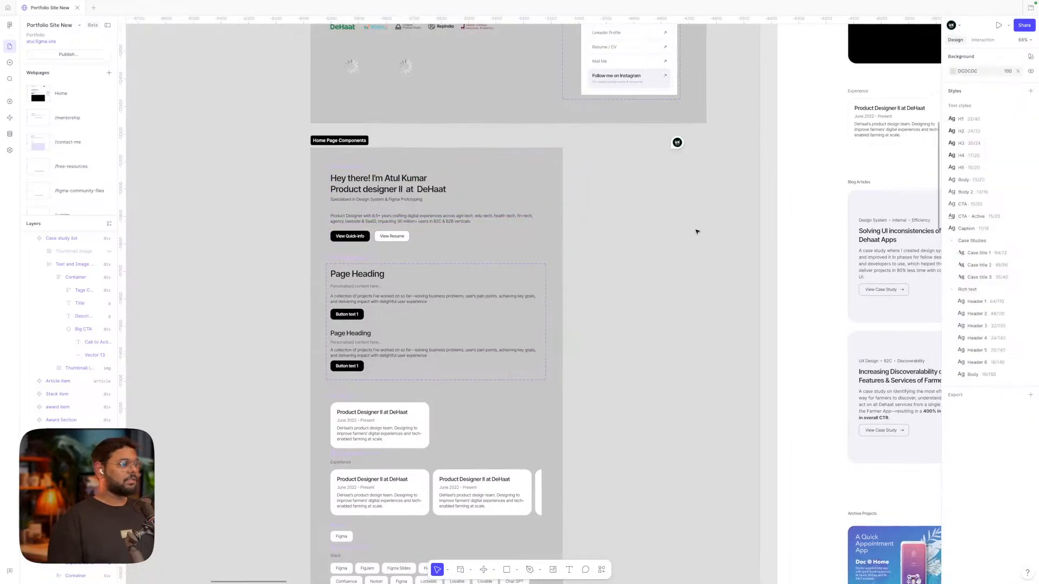
{"action": "left_click", "coordinate": [445, 224]}
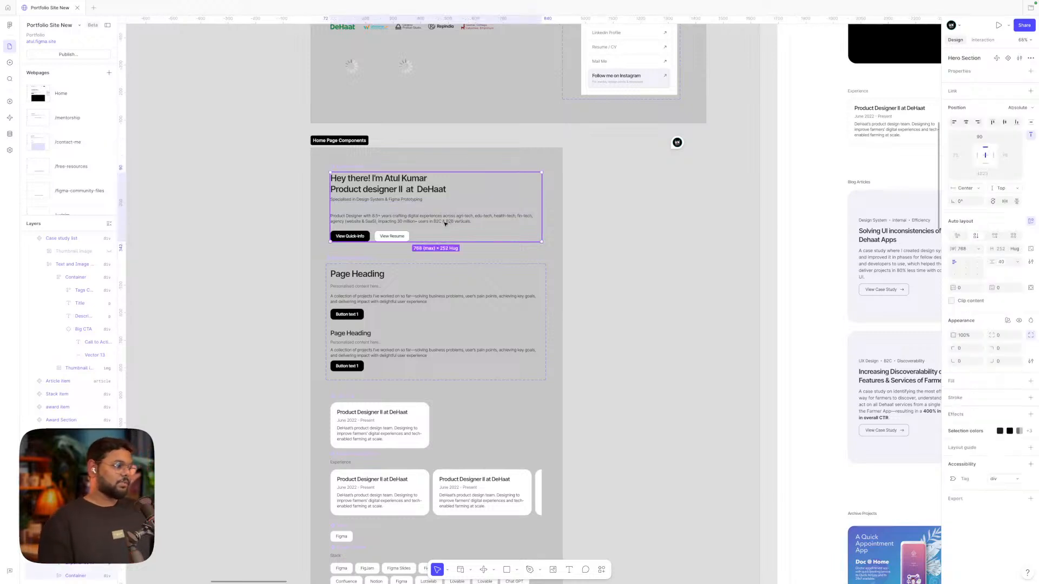
{"action": "scroll", "coordinate": [647, 243], "scroll_direction": "up", "scroll_amount": 2}
{"action": "left_click", "coordinate": [482, 227]}
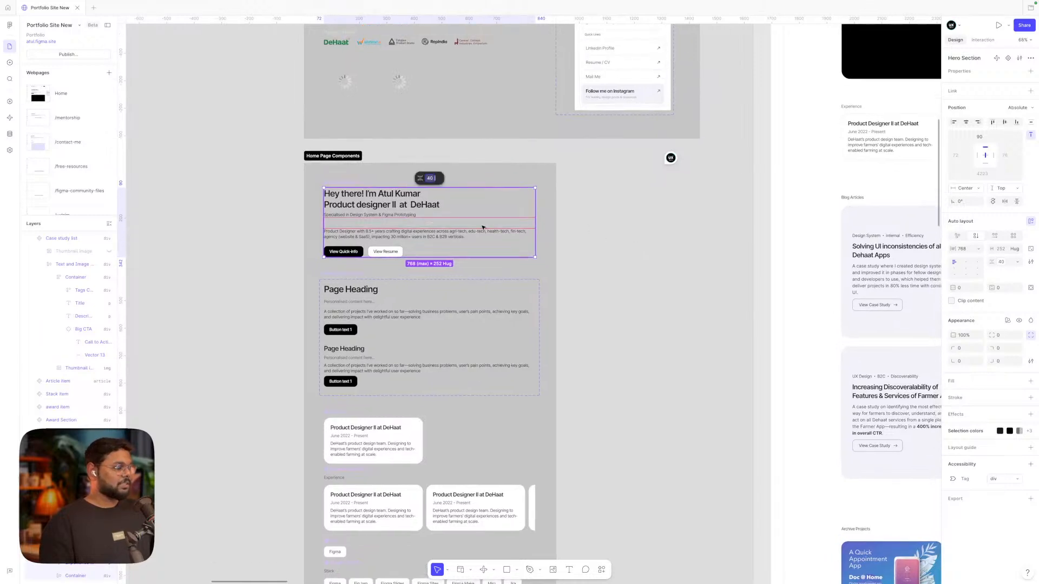
Compare the big-heading and small-heading Page Heading variants and their text
{"action": "scroll", "coordinate": [428, 245], "scroll_direction": "down", "scroll_amount": 1}
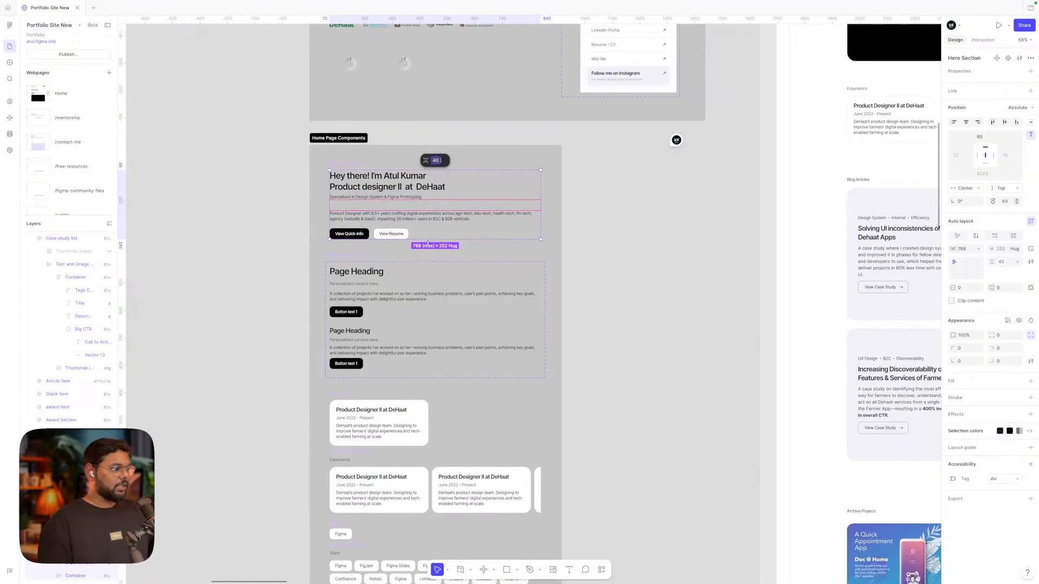
{"action": "left_click", "coordinate": [388, 279]}
{"action": "left_click", "coordinate": [382, 345]}
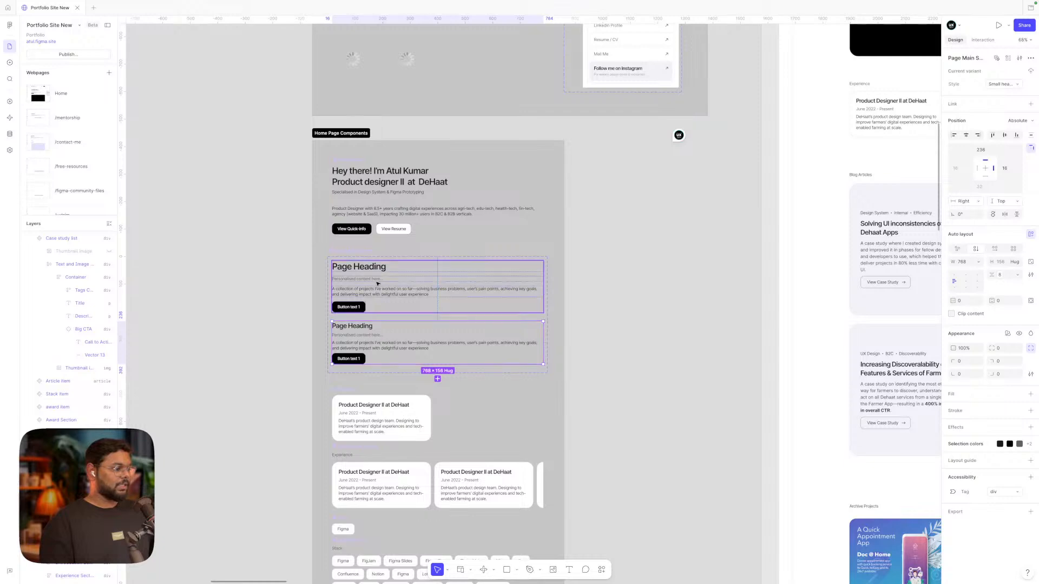
{"action": "scroll", "coordinate": [377, 283], "scroll_direction": "down", "scroll_amount": 2}
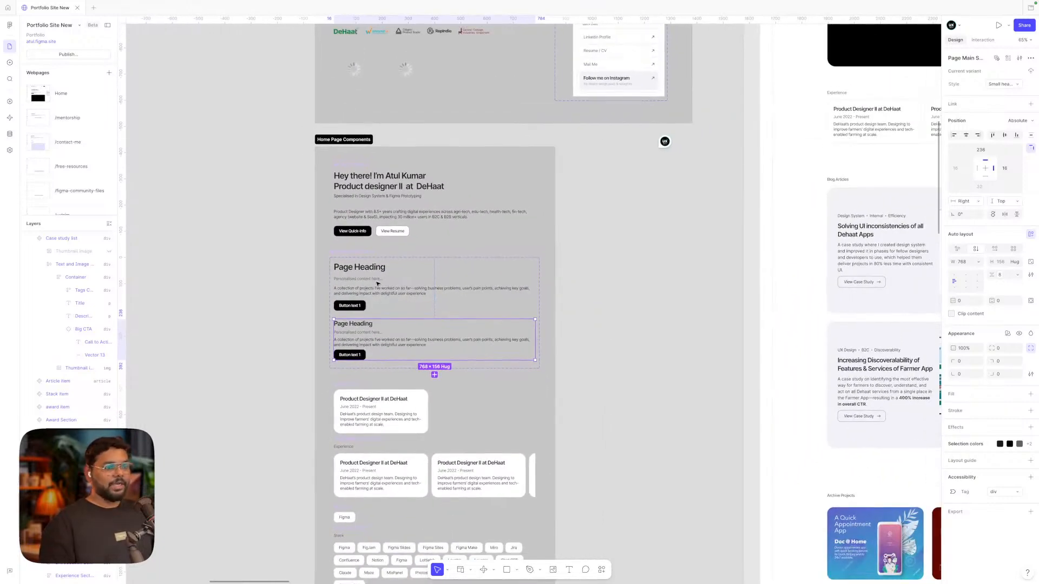
{"action": "left_click", "coordinate": [377, 283]}
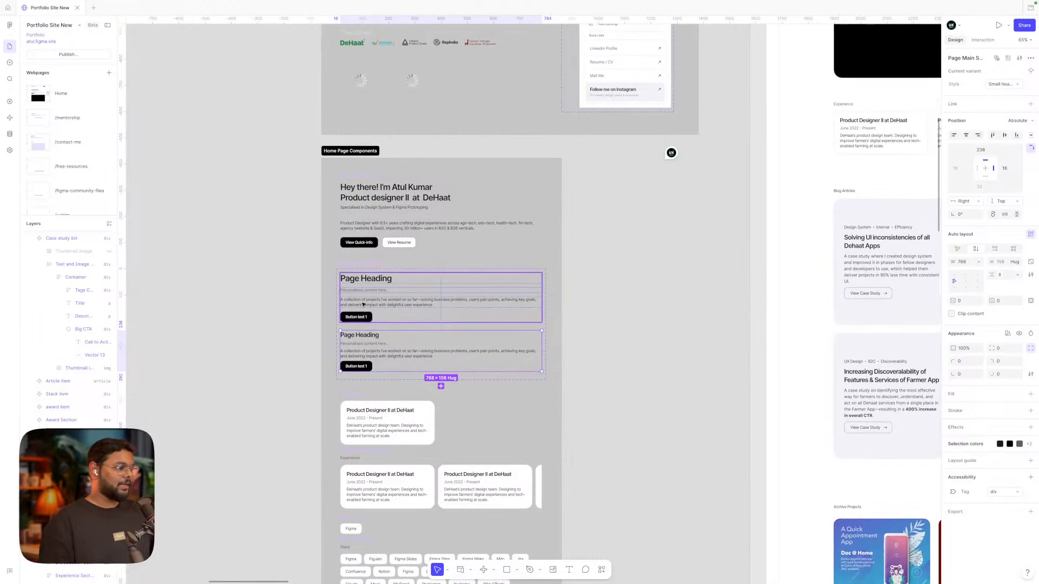
{"action": "scroll", "coordinate": [363, 273], "scroll_direction": "up", "scroll_amount": 5}
{"action": "double_click", "coordinate": [363, 273]}
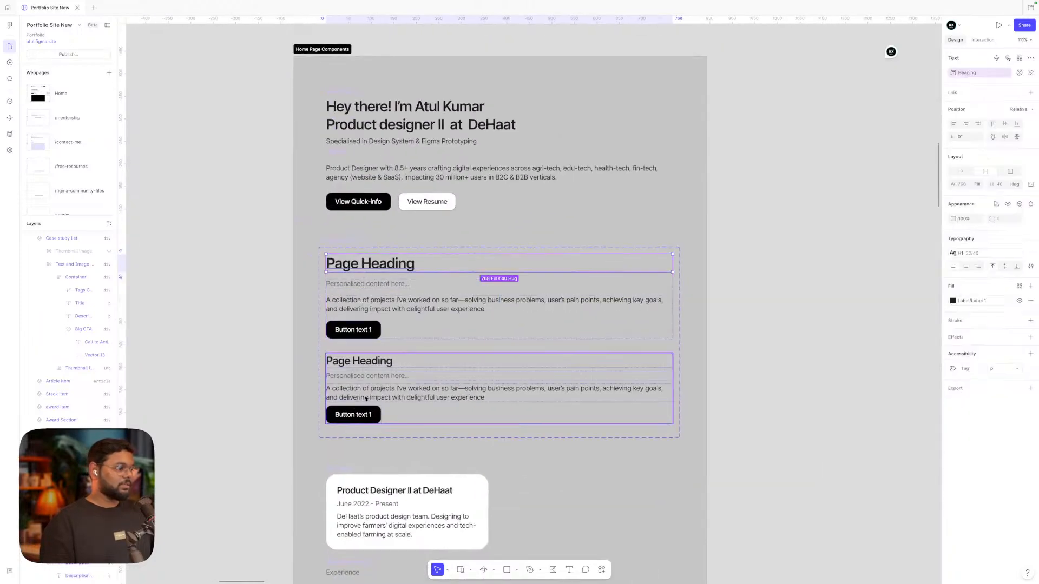
{"action": "double_click", "coordinate": [362, 365]}
{"action": "left_click", "coordinate": [828, 366]}
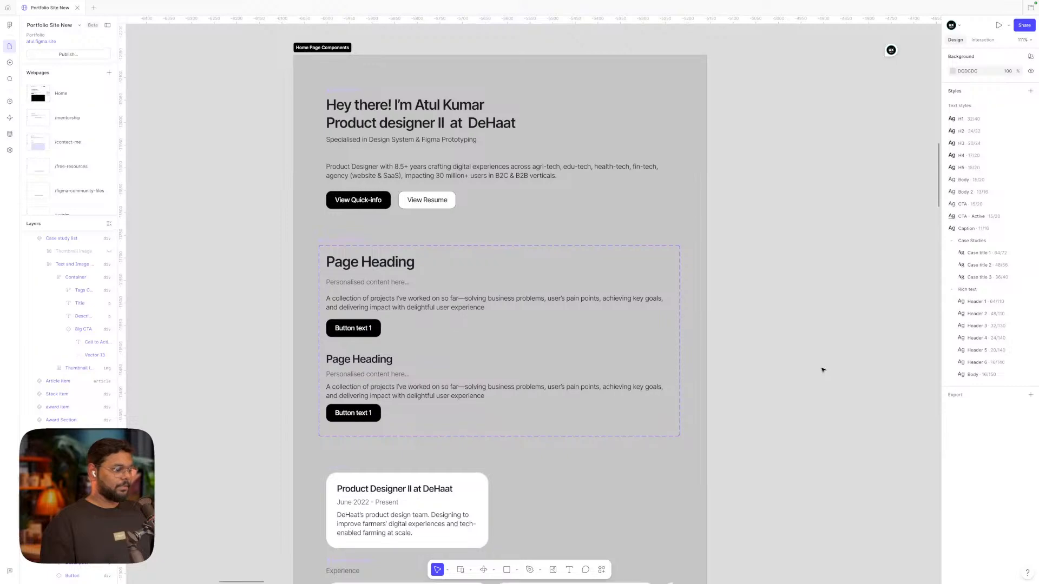
Inspect the Experience section and its Job info slot
{"action": "scroll", "coordinate": [822, 368], "scroll_direction": "down", "scroll_amount": 4}
{"action": "scroll", "coordinate": [822, 370], "scroll_direction": "down", "scroll_amount": 3}
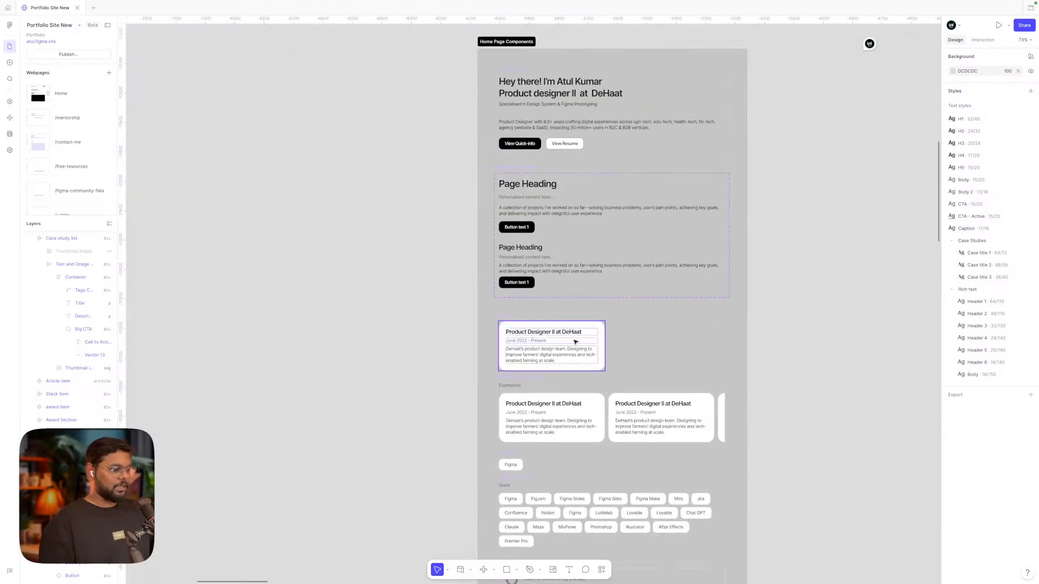
{"action": "scroll", "coordinate": [575, 341], "scroll_direction": "down", "scroll_amount": 2}
{"action": "scroll", "coordinate": [575, 341], "scroll_direction": "right", "scroll_amount": 2}
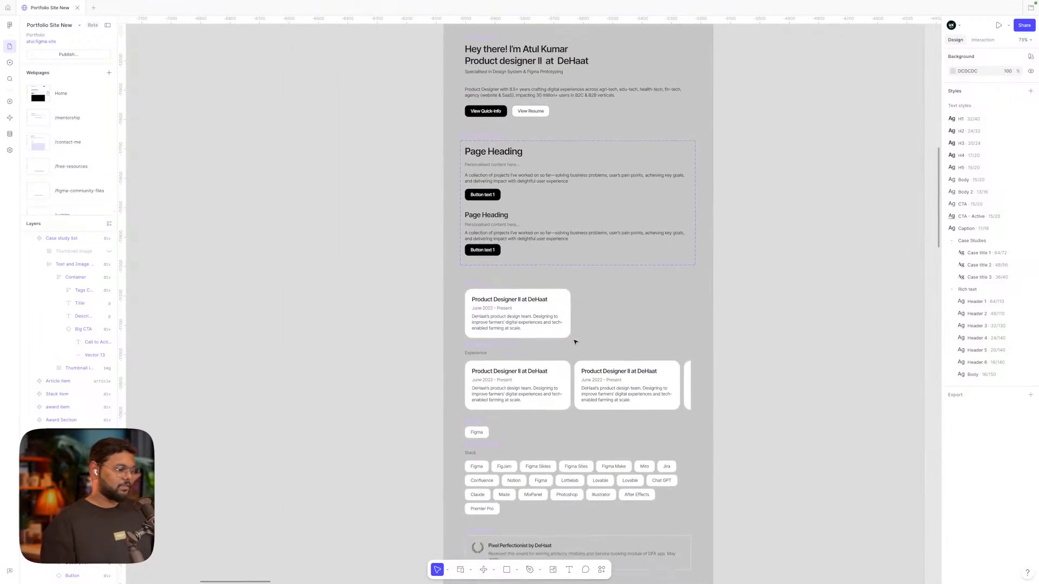
{"action": "left_click", "coordinate": [517, 381]}
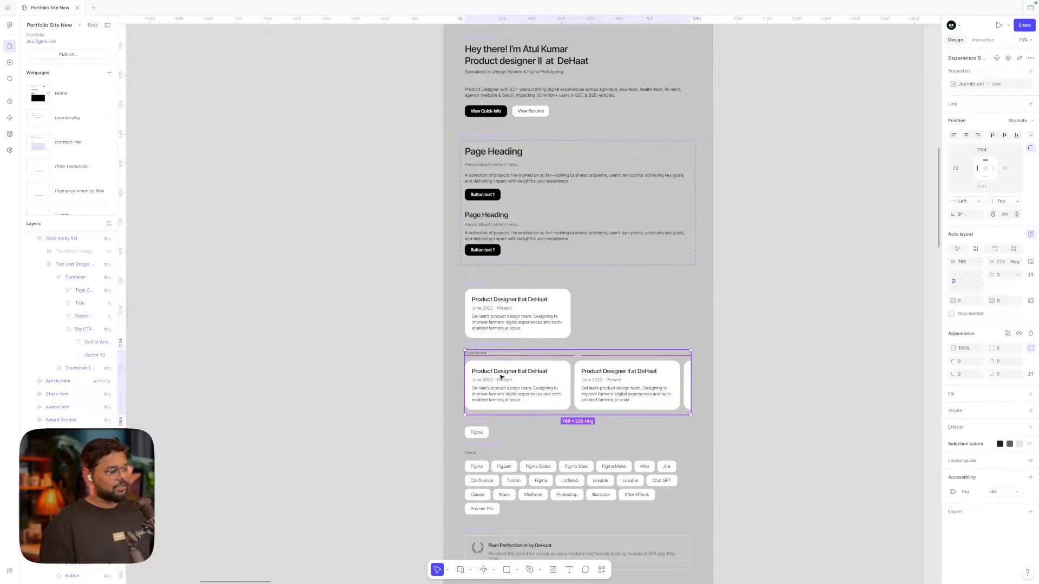
{"action": "double_click", "coordinate": [542, 383]}
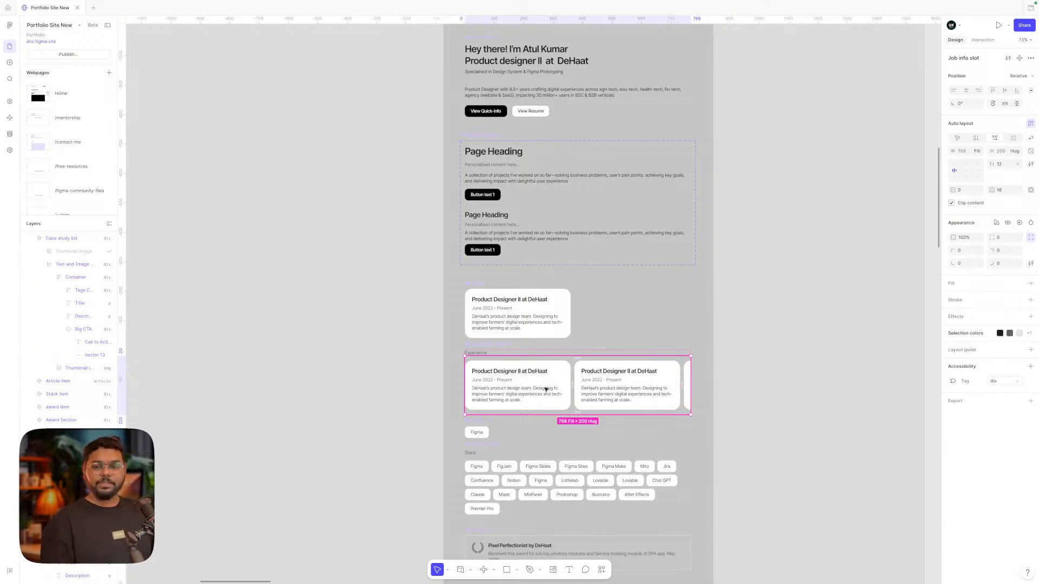
{"action": "left_click", "coordinate": [773, 345]}
Select the 'What is AX Design?' article item above Contact Me
{"action": "scroll", "coordinate": [773, 345], "scroll_direction": "down", "scroll_amount": 5}
{"action": "scroll", "coordinate": [702, 328], "scroll_direction": "up", "scroll_amount": 5}
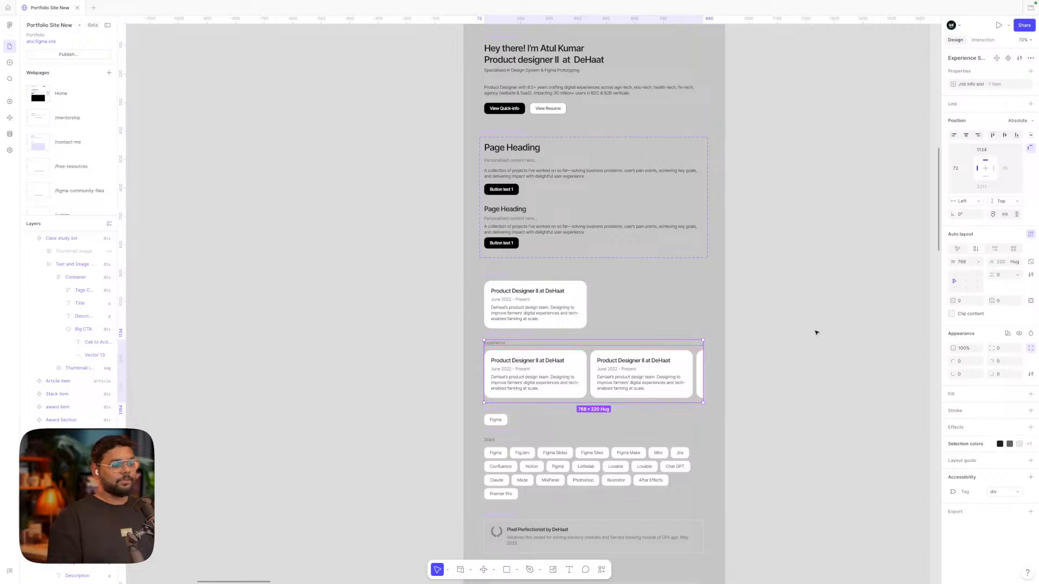
{"action": "scroll", "coordinate": [817, 333], "scroll_direction": "down", "scroll_amount": 3}
{"action": "scroll", "coordinate": [817, 332], "scroll_direction": "down", "scroll_amount": 5}
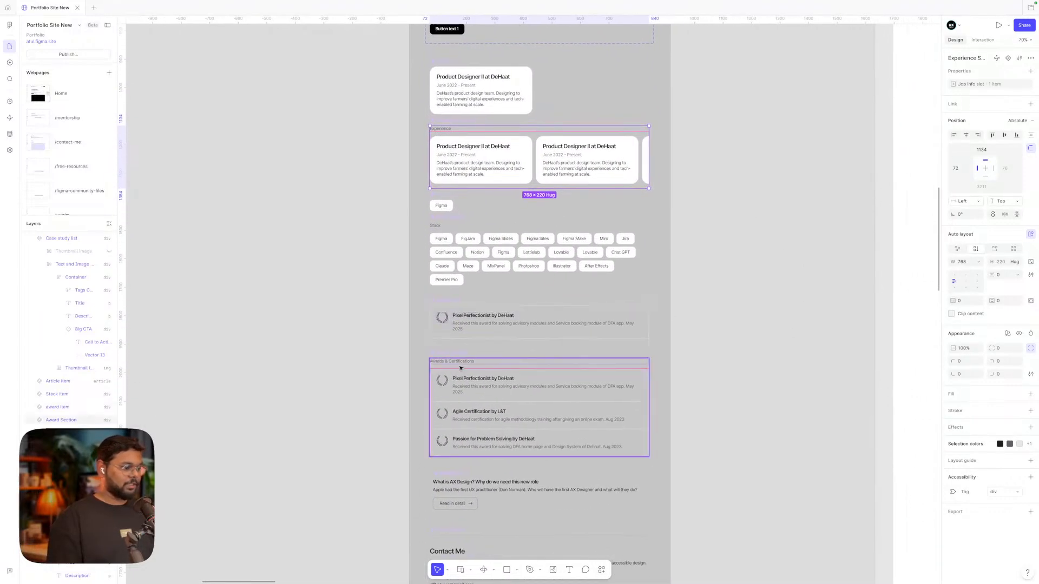
{"action": "scroll", "coordinate": [656, 417], "scroll_direction": "down", "scroll_amount": 6}
{"action": "left_click", "coordinate": [452, 317]}
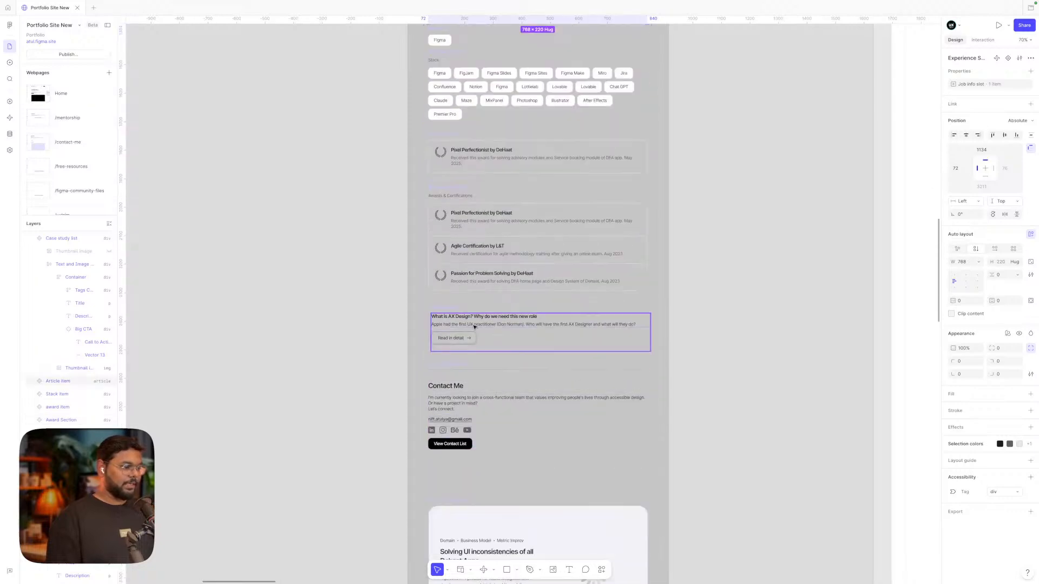
{"action": "scroll", "coordinate": [452, 317], "scroll_direction": "up", "scroll_amount": 5}
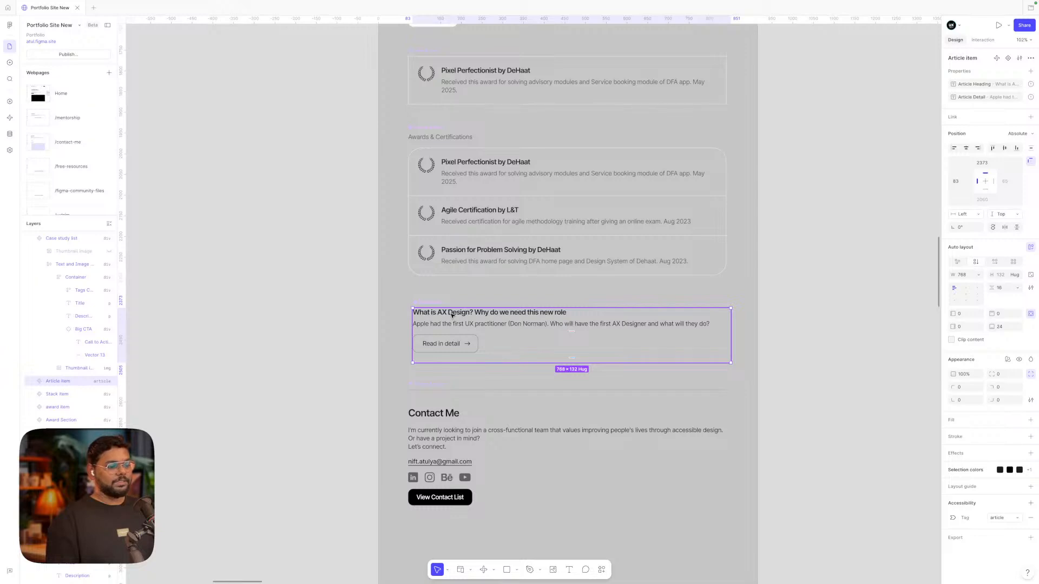
{"action": "scroll", "coordinate": [452, 315], "scroll_direction": "down", "scroll_amount": 5}
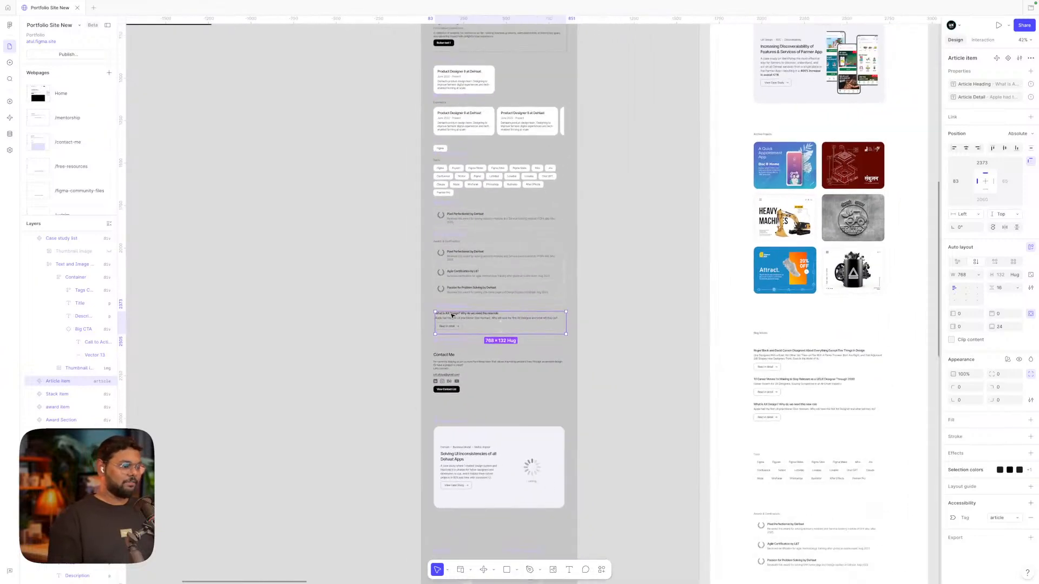
{"action": "scroll", "coordinate": [453, 358], "scroll_direction": "up", "scroll_amount": 4}
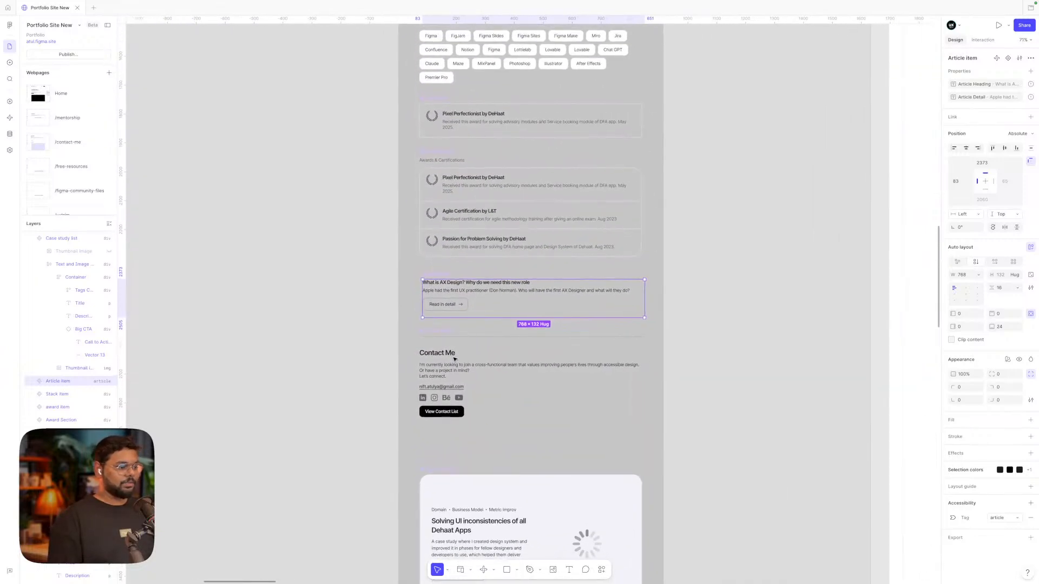
Select the Specialised in text block
{"action": "scroll", "coordinate": [453, 358], "scroll_direction": "down", "scroll_amount": 4}
{"action": "scroll", "coordinate": [453, 358], "scroll_direction": "up", "scroll_amount": 6}
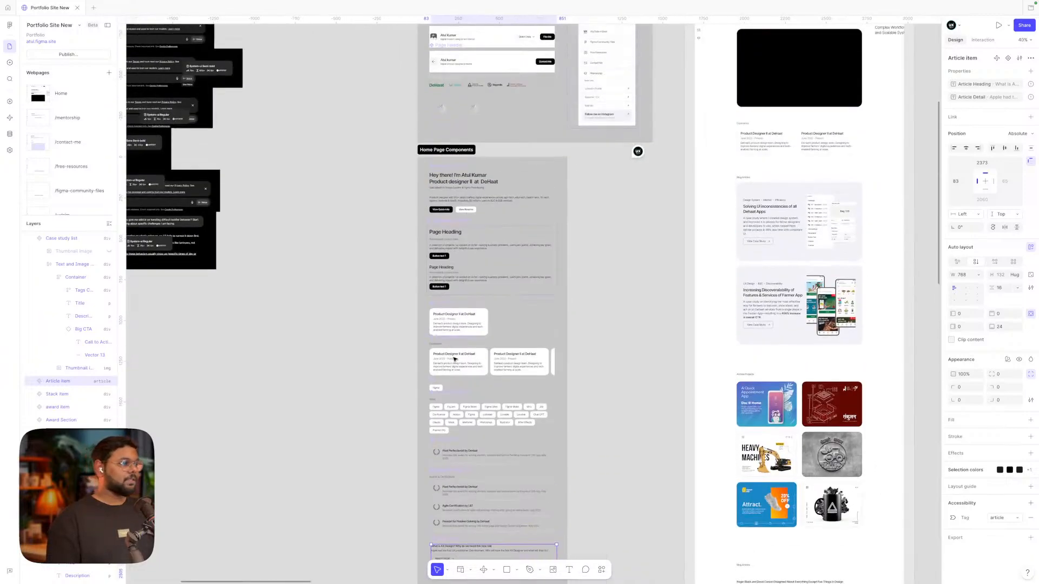
{"action": "scroll", "coordinate": [532, 347], "scroll_direction": "down", "scroll_amount": 1}
{"action": "scroll", "coordinate": [531, 346], "scroll_direction": "down", "scroll_amount": 1}
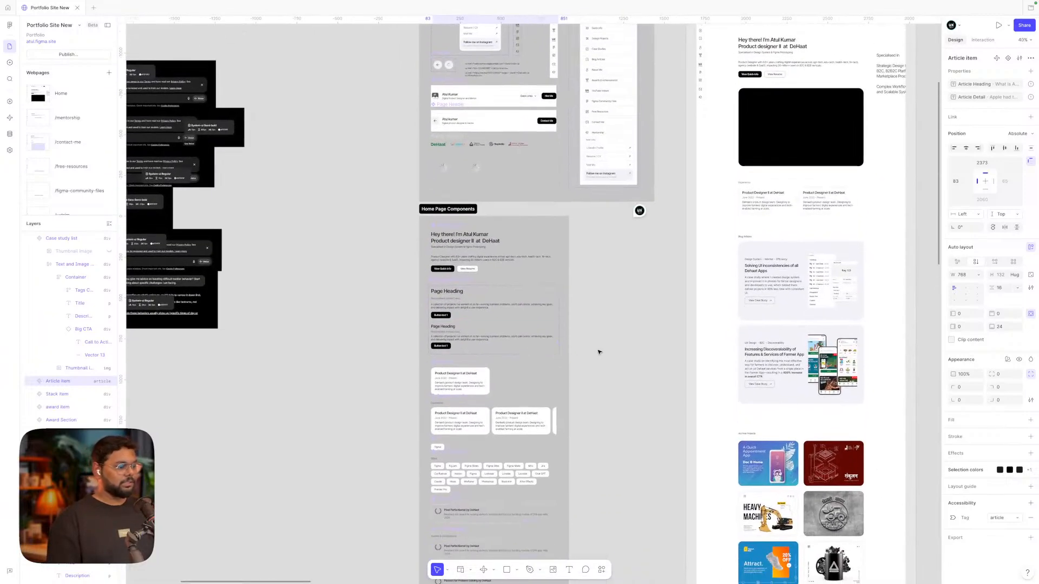
{"action": "scroll", "coordinate": [599, 352], "scroll_direction": "right", "scroll_amount": 5}
{"action": "scroll", "coordinate": [599, 352], "scroll_direction": "up", "scroll_amount": 5}
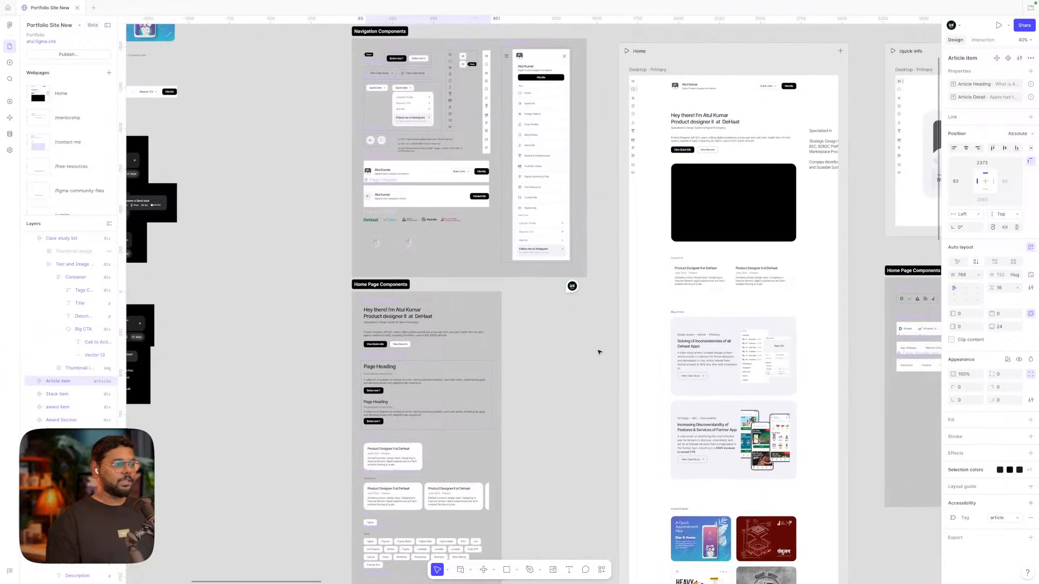
{"action": "scroll", "coordinate": [598, 352], "scroll_direction": "up", "scroll_amount": 3}
{"action": "scroll", "coordinate": [599, 352], "scroll_direction": "left", "scroll_amount": 3}
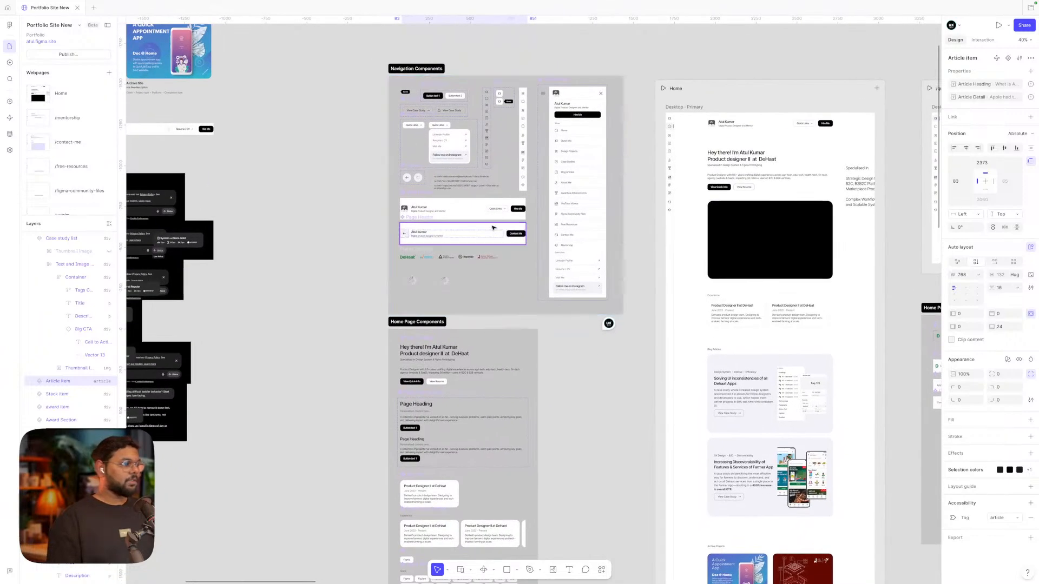
{"action": "scroll", "coordinate": [777, 202], "scroll_direction": "right", "scroll_amount": 3}
{"action": "scroll", "coordinate": [777, 201], "scroll_direction": "down", "scroll_amount": 1}
{"action": "scroll", "coordinate": [777, 201], "scroll_direction": "up", "scroll_amount": 5}
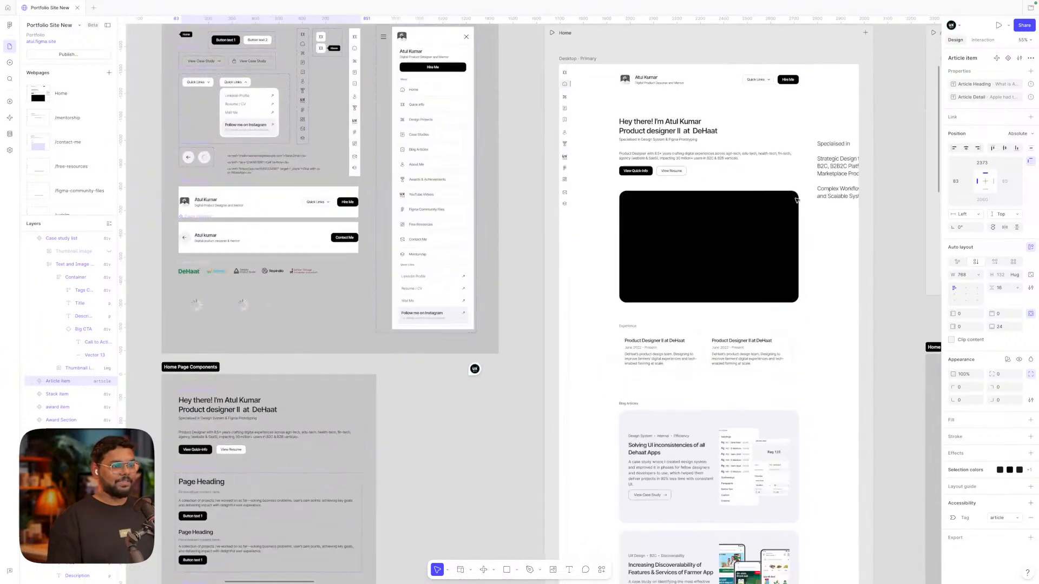
{"action": "left_click", "coordinate": [807, 192]}
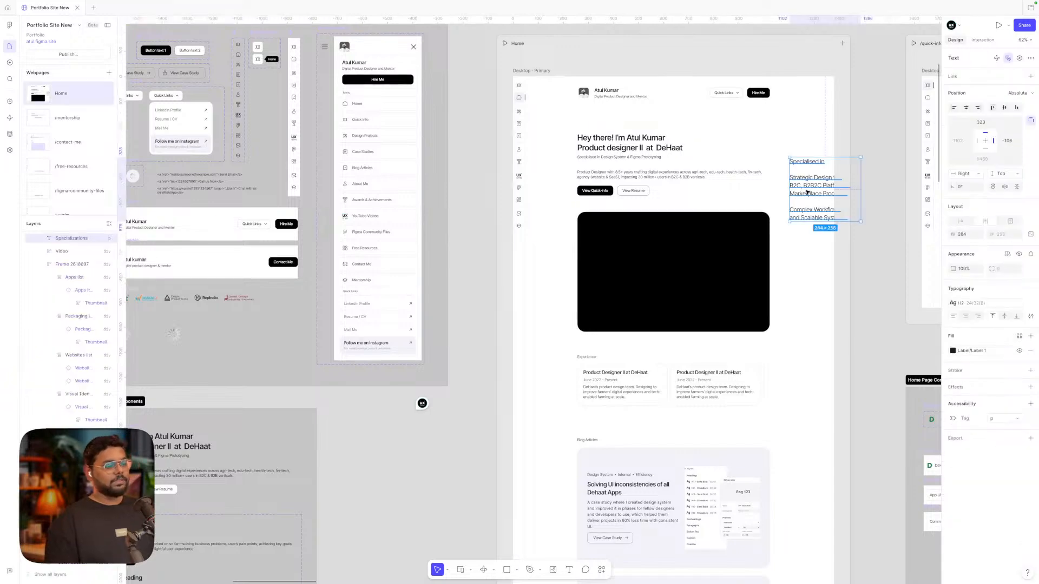
Pan to the Navigation Components' Quick Links menu and contact link code
{"action": "scroll", "coordinate": [806, 192], "scroll_direction": "left", "scroll_amount": 5}
{"action": "scroll", "coordinate": [806, 192], "scroll_direction": "up", "scroll_amount": 2}
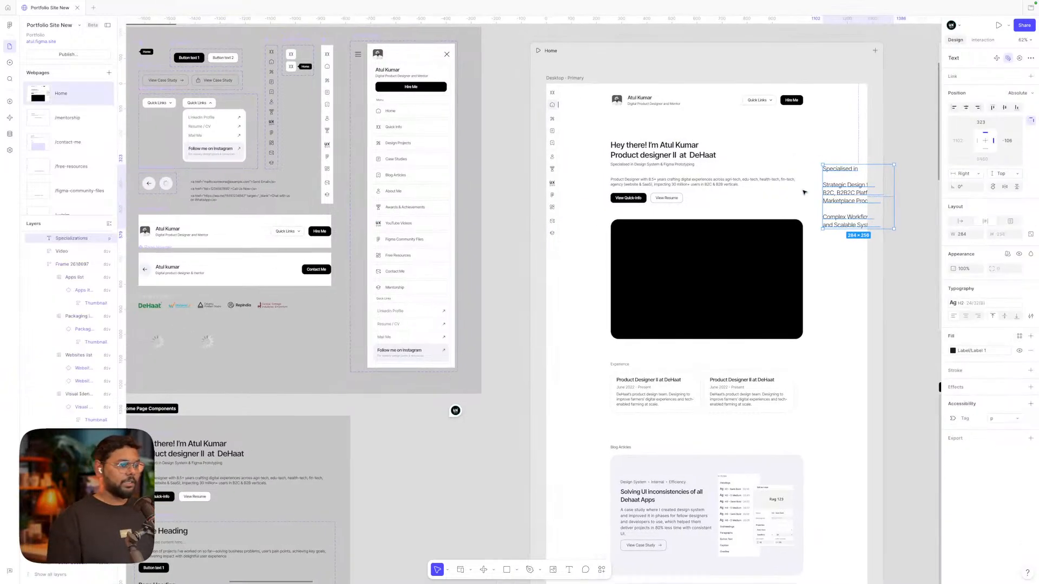
{"action": "scroll", "coordinate": [803, 192], "scroll_direction": "left", "scroll_amount": 4}
{"action": "scroll", "coordinate": [485, 211], "scroll_direction": "up", "scroll_amount": 6}
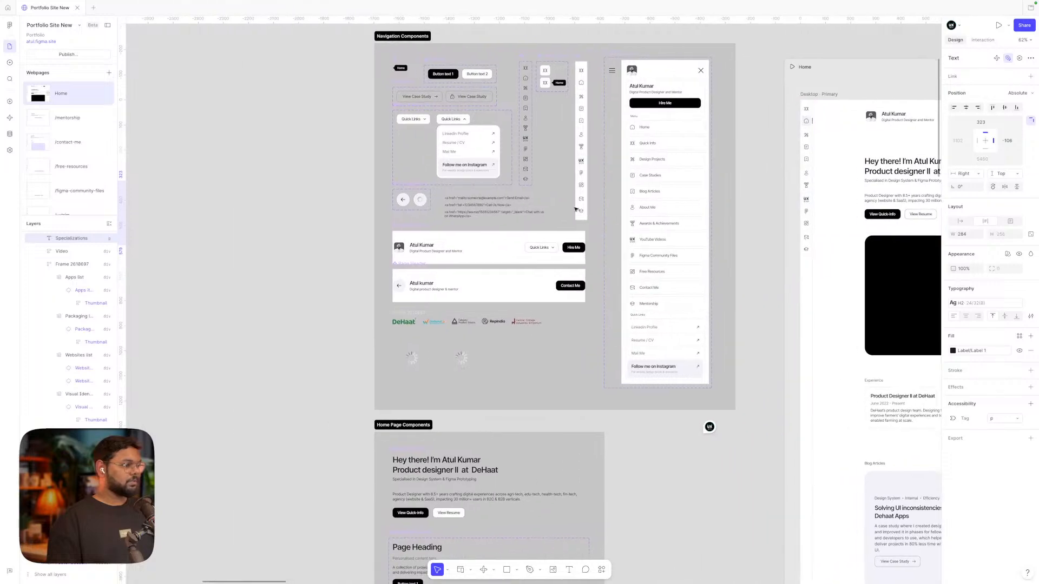
{"action": "scroll", "coordinate": [485, 211], "scroll_direction": "up", "scroll_amount": 1}
{"action": "scroll", "coordinate": [460, 233], "scroll_direction": "up", "scroll_amount": 3}
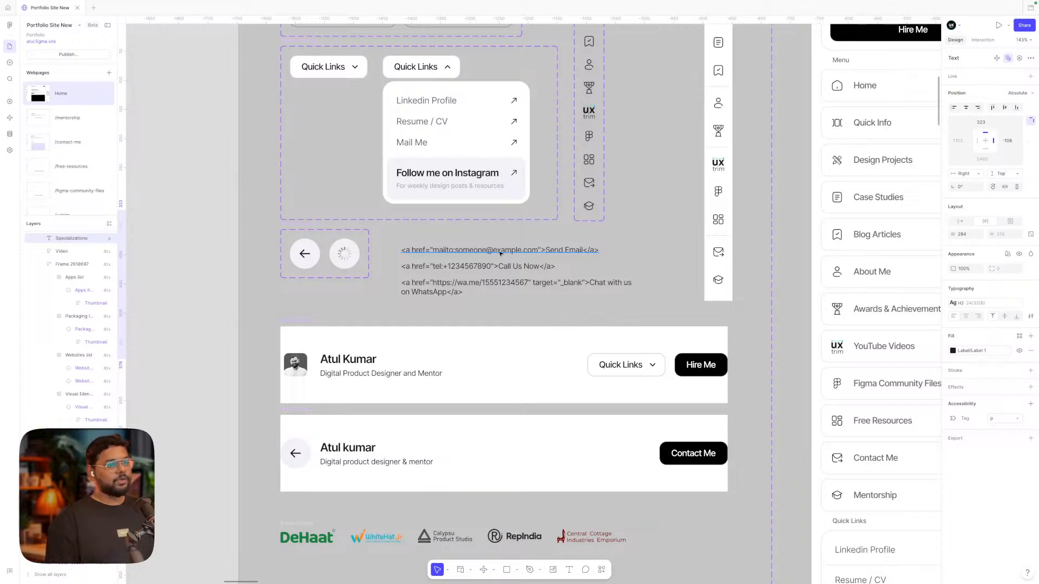
{"action": "left_click", "coordinate": [473, 237]}
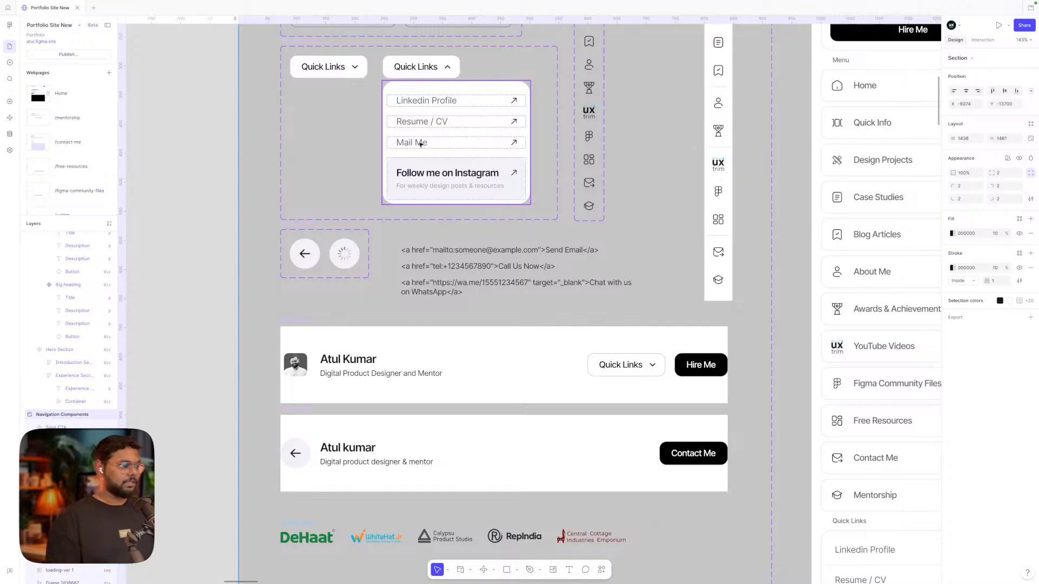
{"action": "scroll", "coordinate": [453, 243], "scroll_direction": "up", "scroll_amount": 3}
{"action": "double_click", "coordinate": [440, 252]}
{"action": "left_click", "coordinate": [435, 252]}
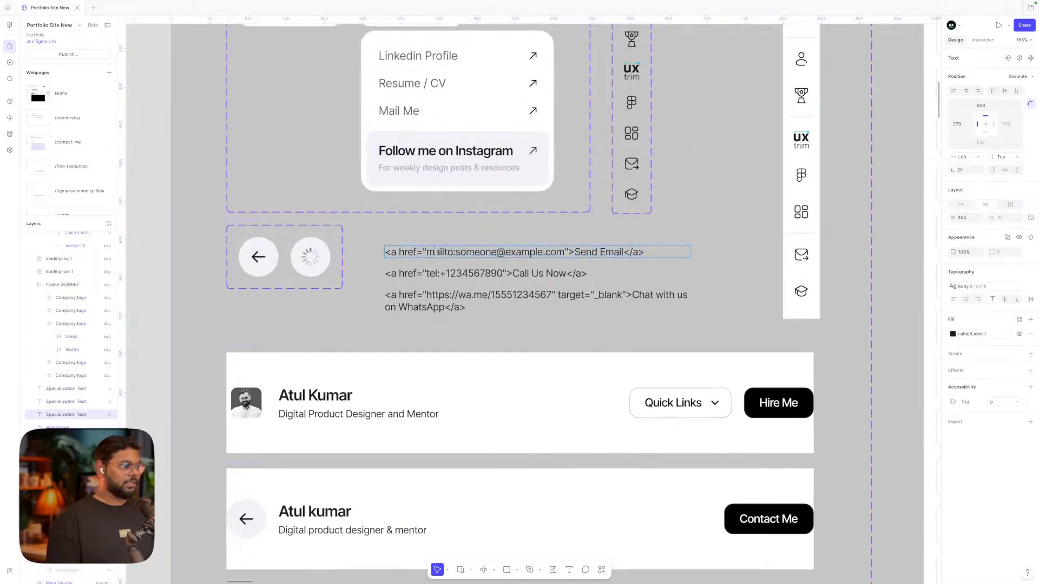
{"action": "left_click_drag", "start_coordinate": [427, 252], "coordinate": [569, 258]}
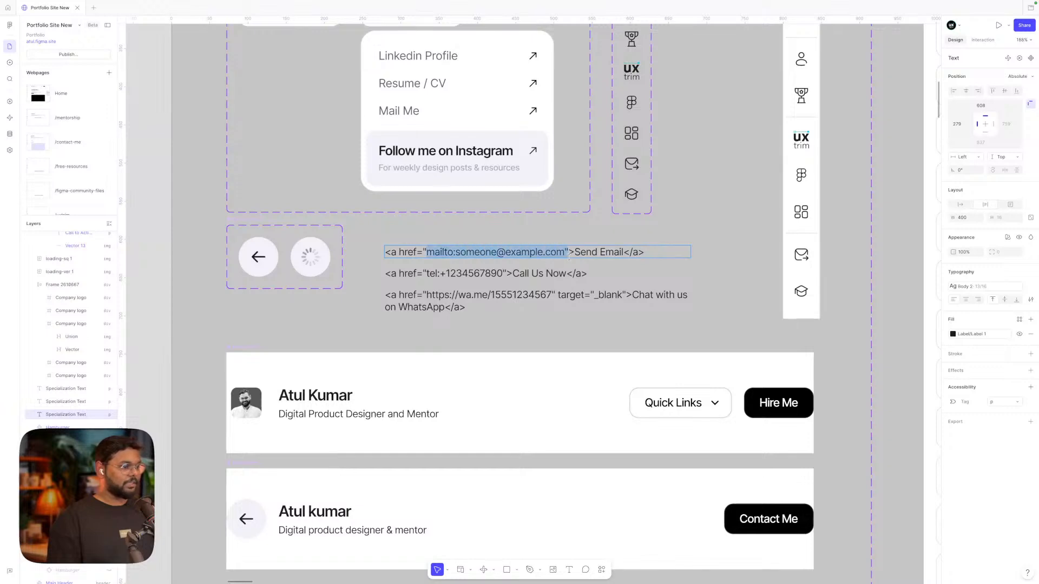
{"action": "double_click", "coordinate": [478, 252]}
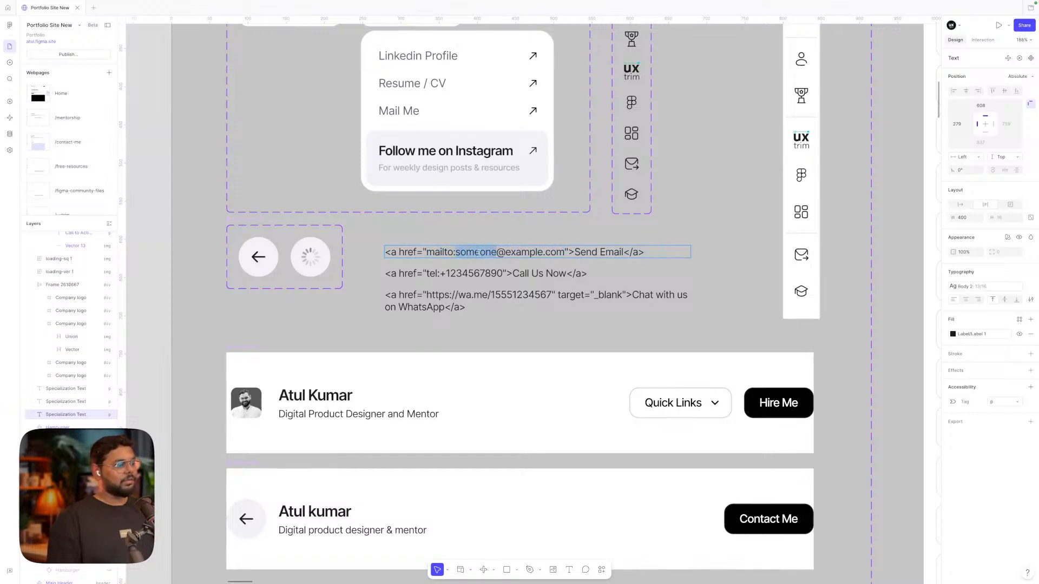
{"action": "left_click", "coordinate": [505, 252]}
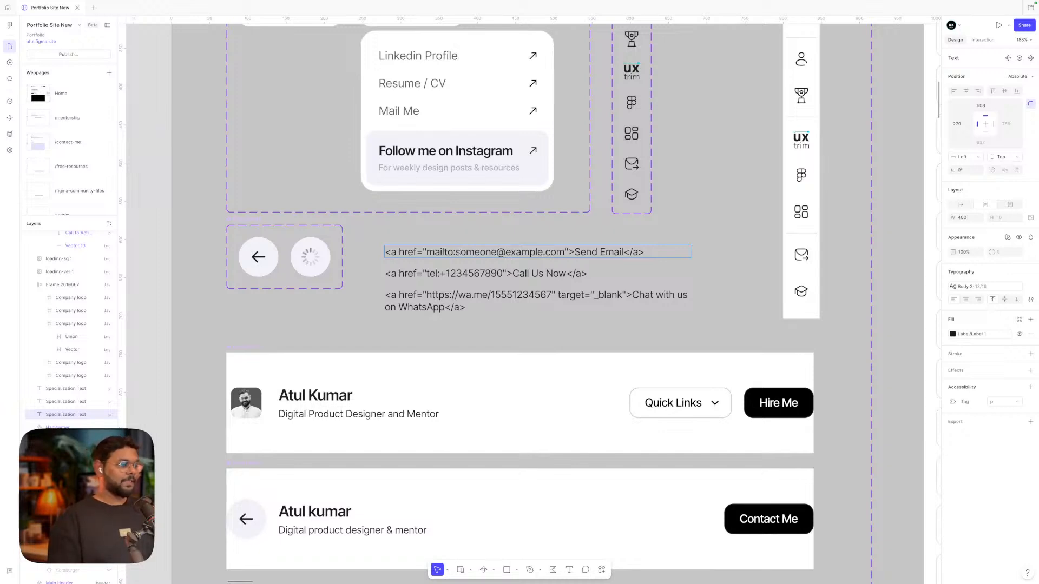
{"action": "left_click_drag", "start_coordinate": [458, 252], "coordinate": [565, 252]}
{"action": "left_click", "coordinate": [549, 273]}
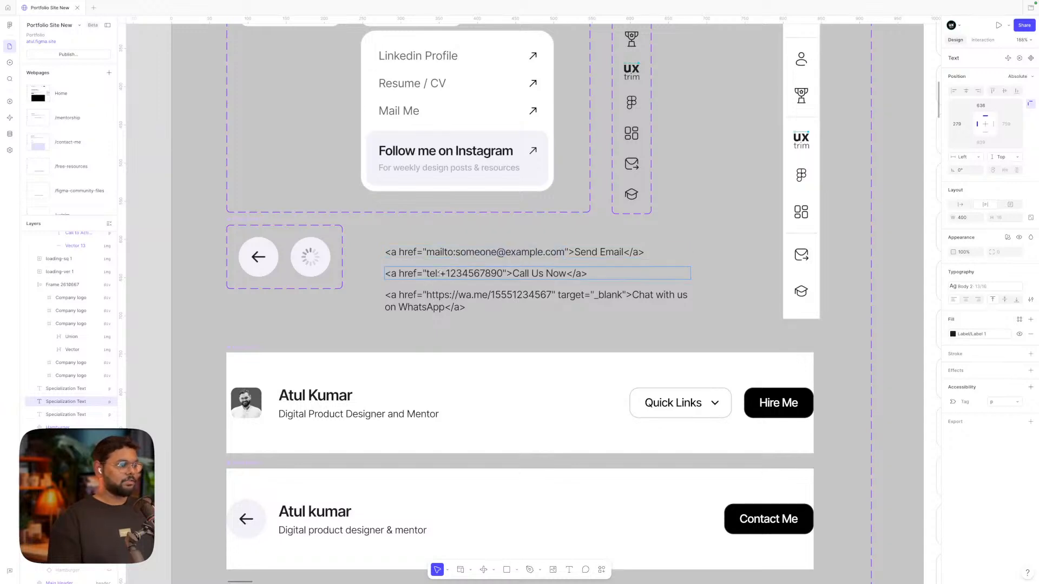
{"action": "left_click_drag", "start_coordinate": [439, 273], "coordinate": [502, 274]}
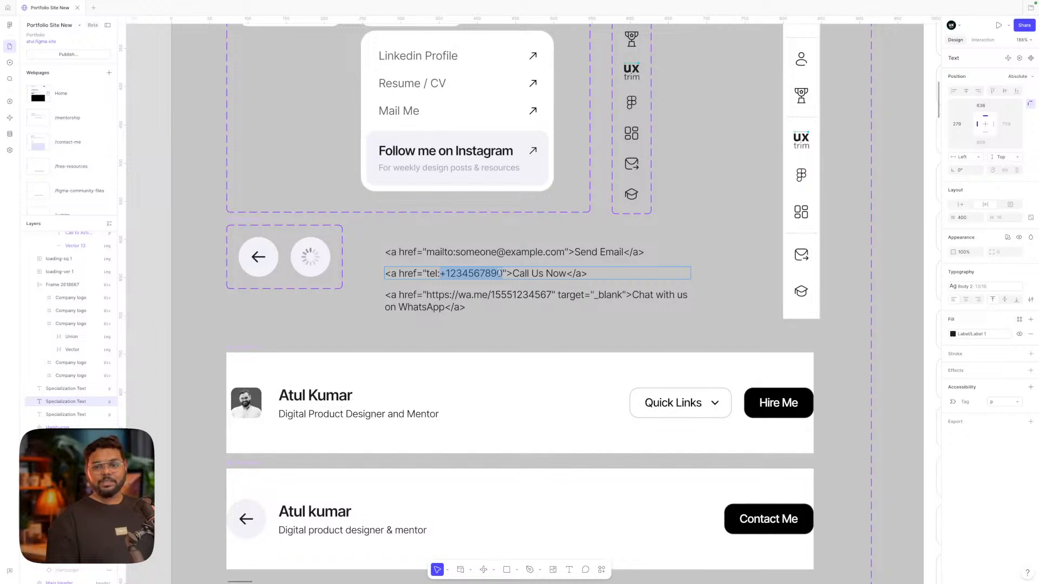
{"action": "left_click", "coordinate": [433, 274]}
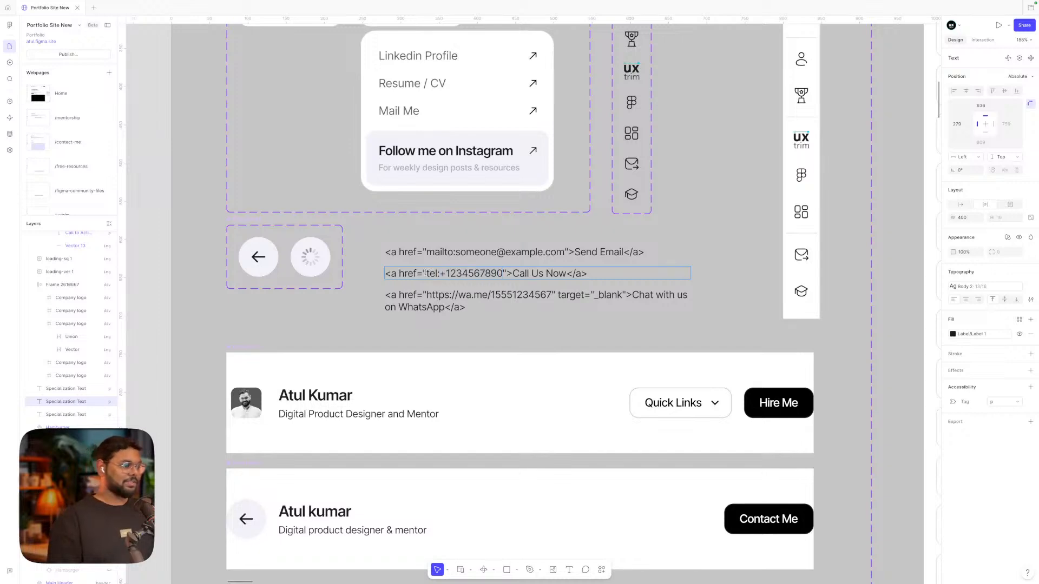
{"action": "left_click_drag", "start_coordinate": [425, 273], "coordinate": [438, 273]}
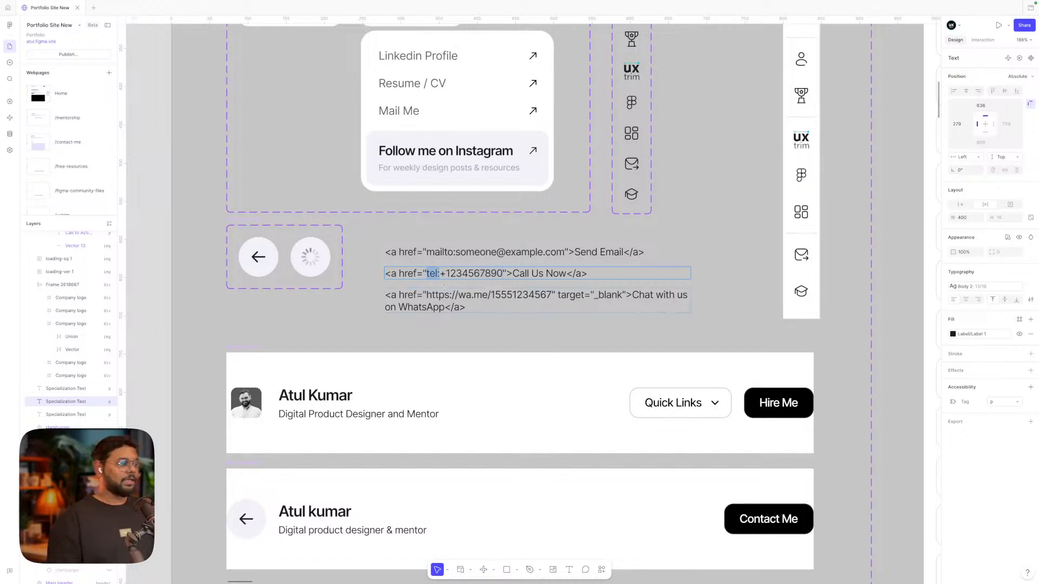
{"action": "left_click", "coordinate": [434, 299]}
{"action": "key", "text": "Return"}
{"action": "key", "text": "Escape"}
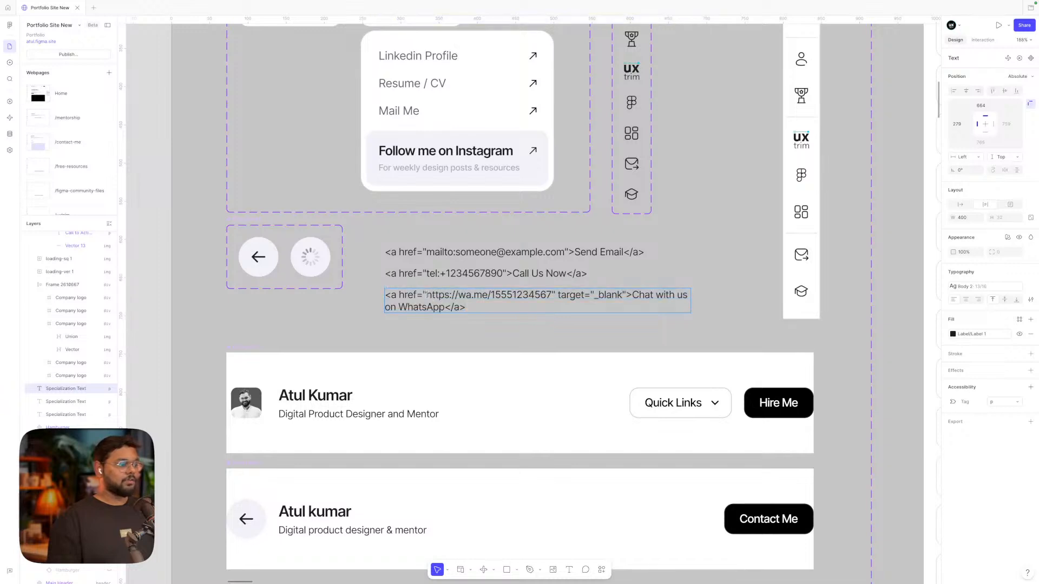
{"action": "key", "text": "Return"}
{"action": "left_click_drag", "start_coordinate": [426, 294], "coordinate": [546, 294]}
{"action": "double_click", "coordinate": [547, 295]}
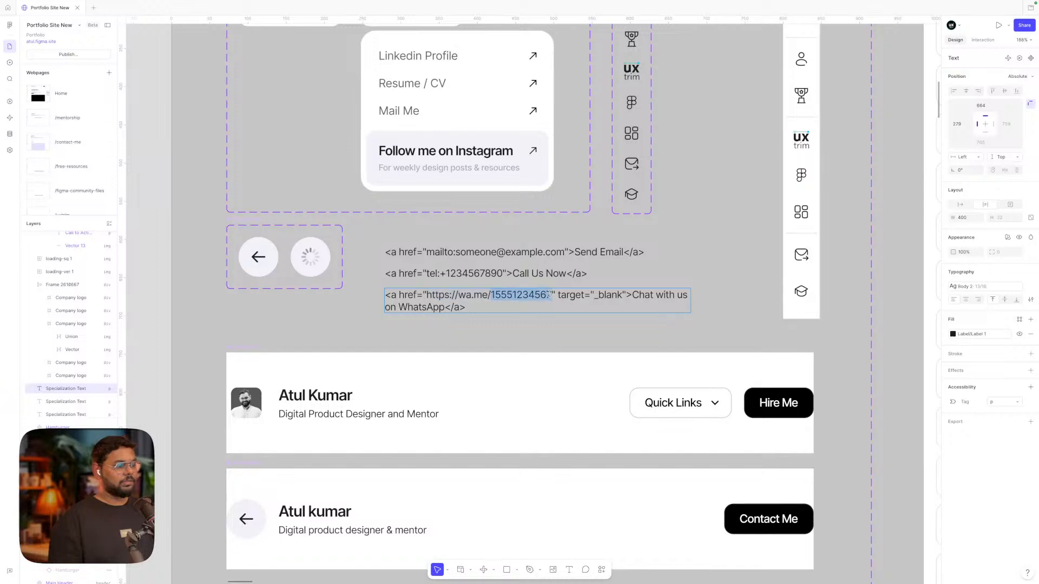
{"action": "left_click", "coordinate": [493, 295]}
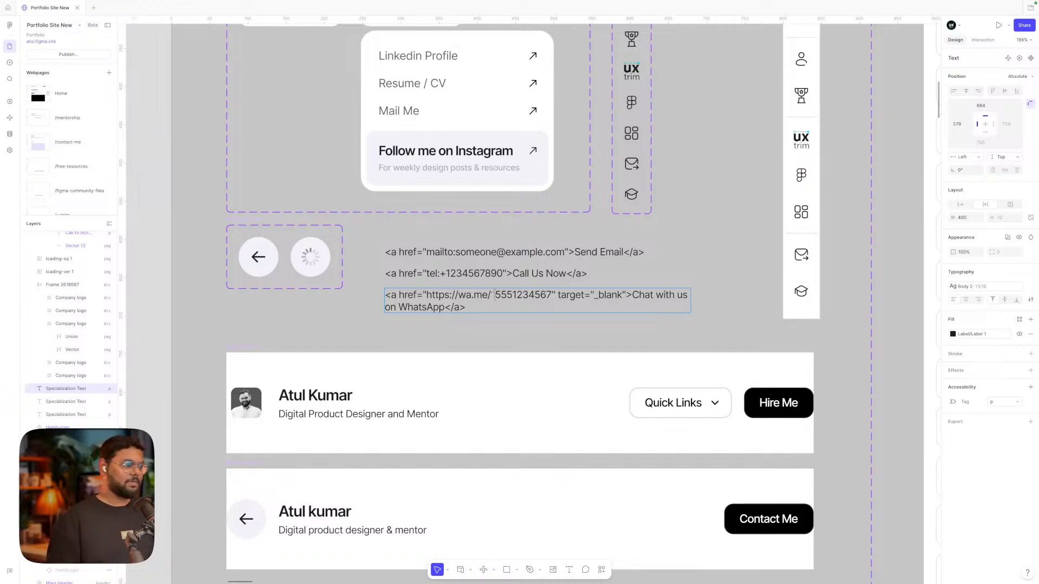
{"action": "triple_click", "coordinate": [500, 295]}
{"action": "left_click", "coordinate": [487, 295]}
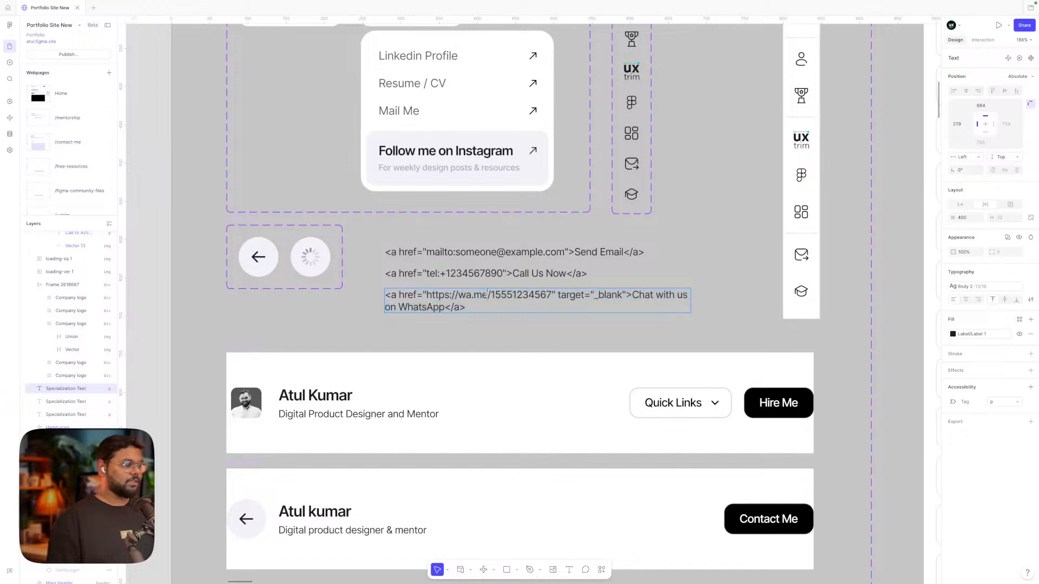
{"action": "double_click", "coordinate": [503, 295]}
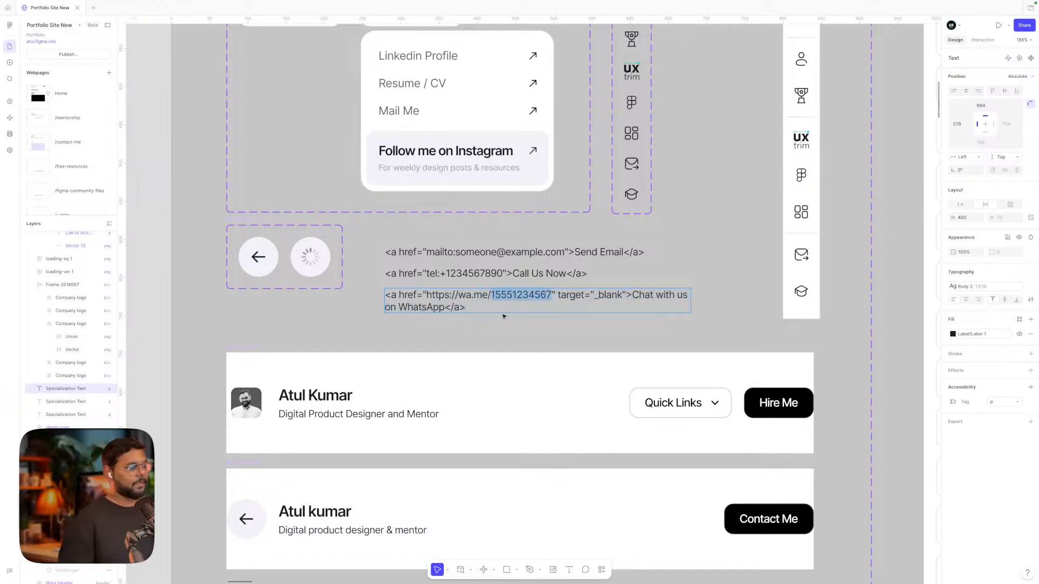
{"action": "key", "text": "Escape"}
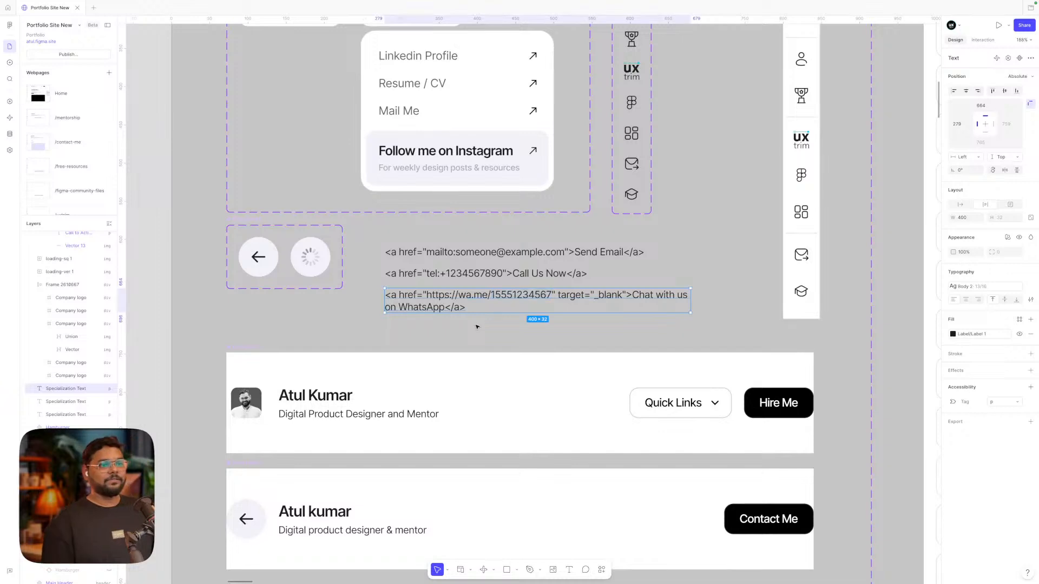
{"action": "double_click", "coordinate": [522, 297]}
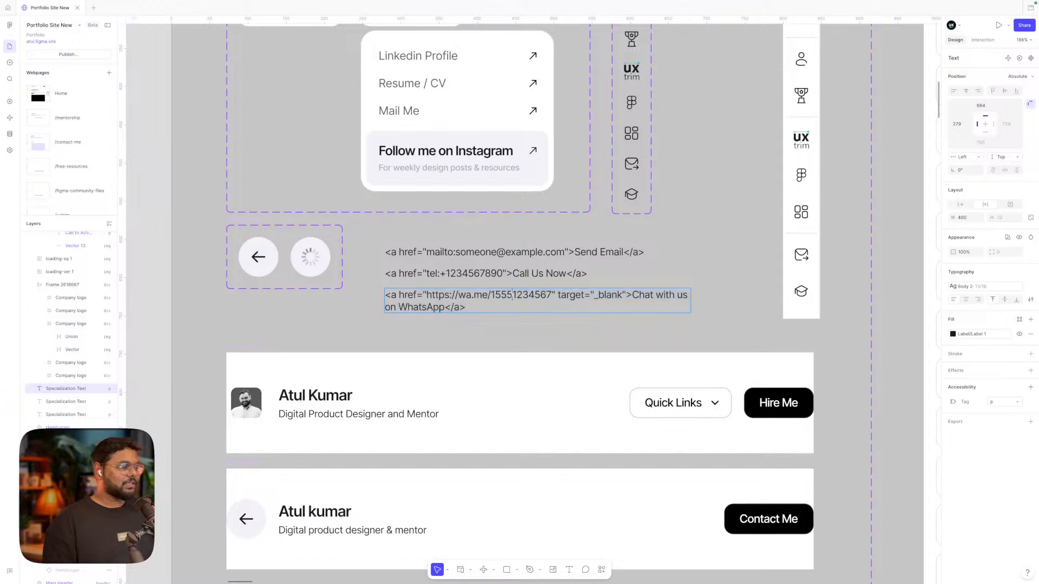
{"action": "double_click", "coordinate": [510, 295]}
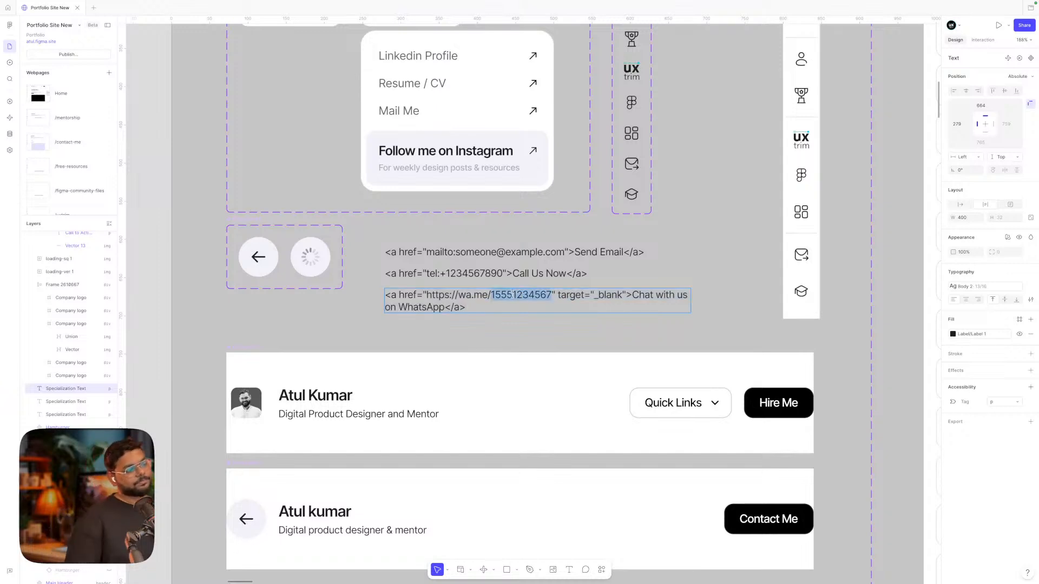
{"action": "double_click", "coordinate": [470, 273]}
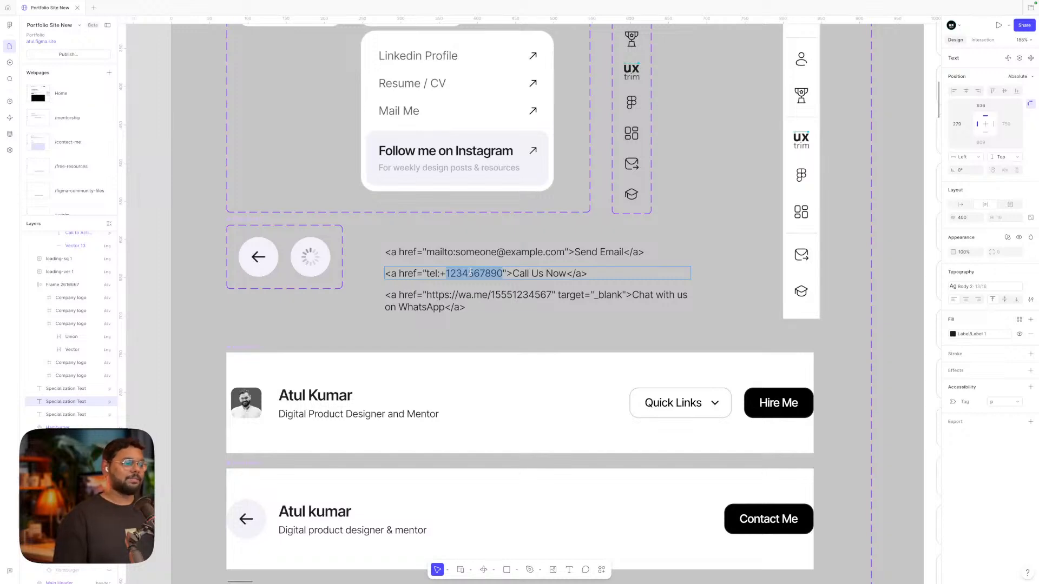
{"action": "left_click", "coordinate": [522, 296]}
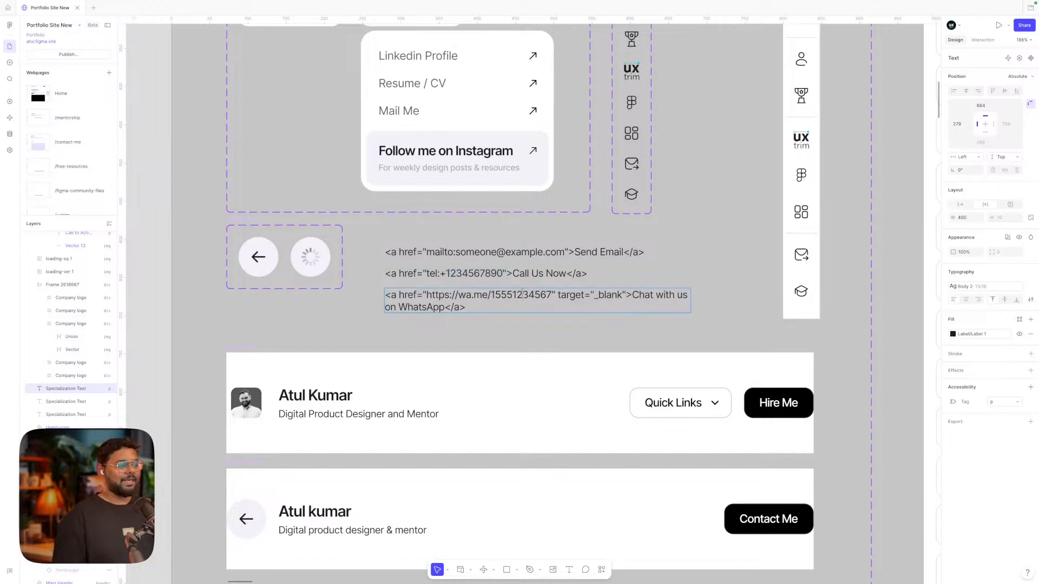
{"action": "double_click", "coordinate": [522, 295]}
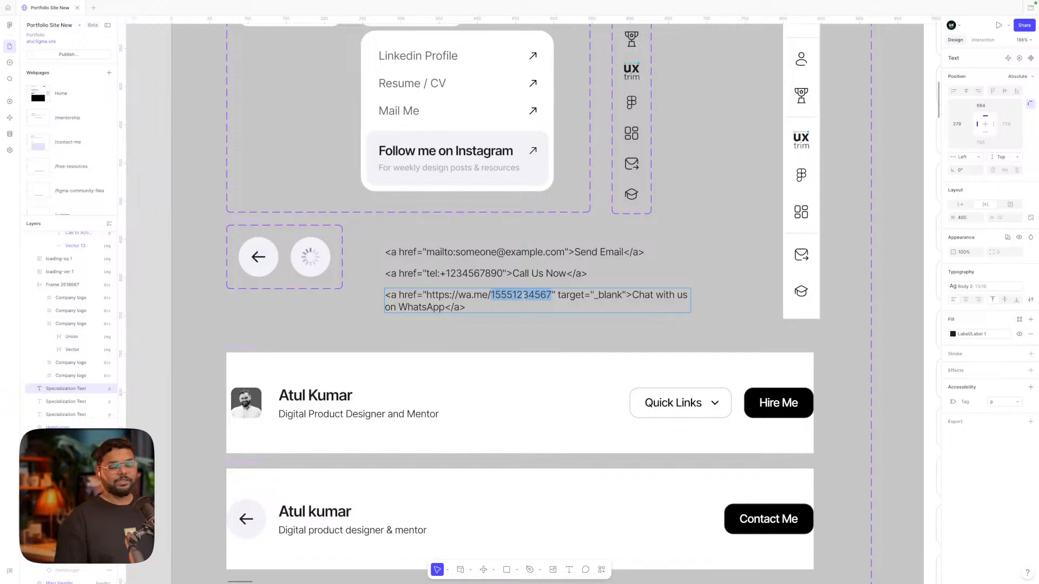
Inspect the Home tooltip component among the navigation pieces
{"action": "scroll", "coordinate": [554, 309], "scroll_direction": "down", "scroll_amount": 5}
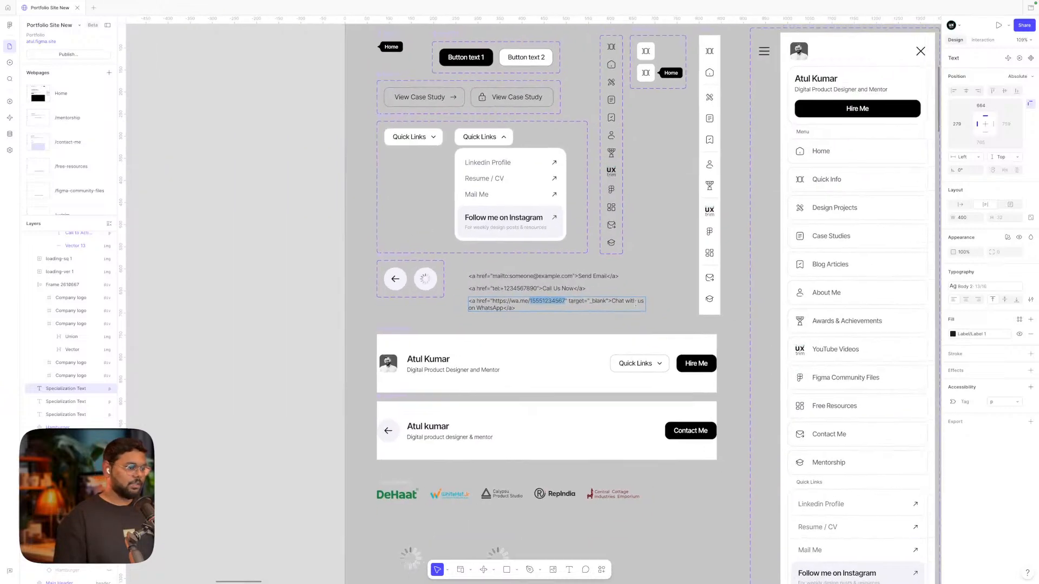
{"action": "scroll", "coordinate": [649, 284], "scroll_direction": "up", "scroll_amount": 2}
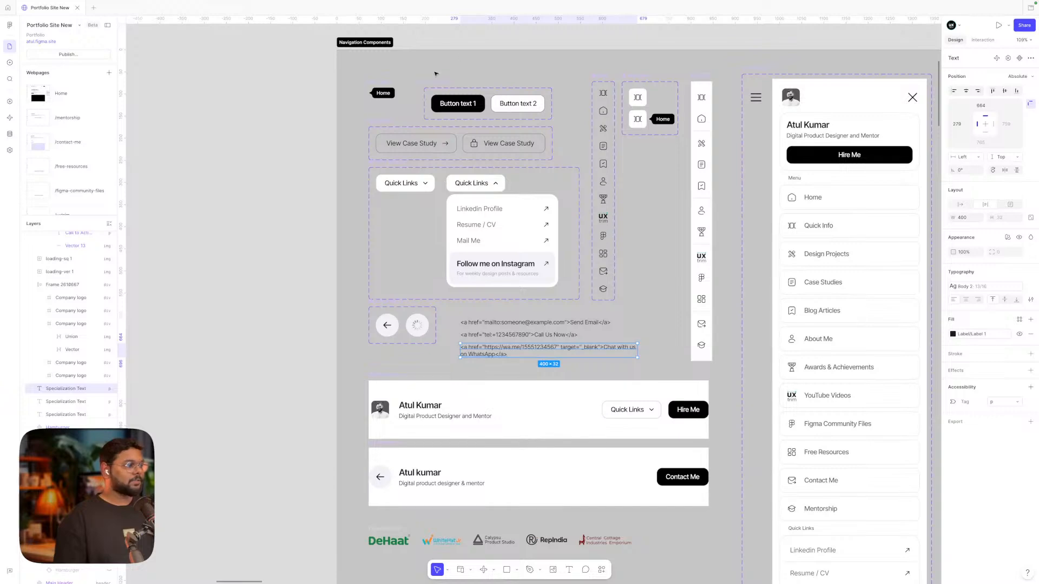
{"action": "left_click", "coordinate": [383, 92]}
{"action": "scroll", "coordinate": [381, 92], "scroll_direction": "up", "scroll_amount": 5}
{"action": "scroll", "coordinate": [381, 92], "scroll_direction": "down", "scroll_amount": 3}
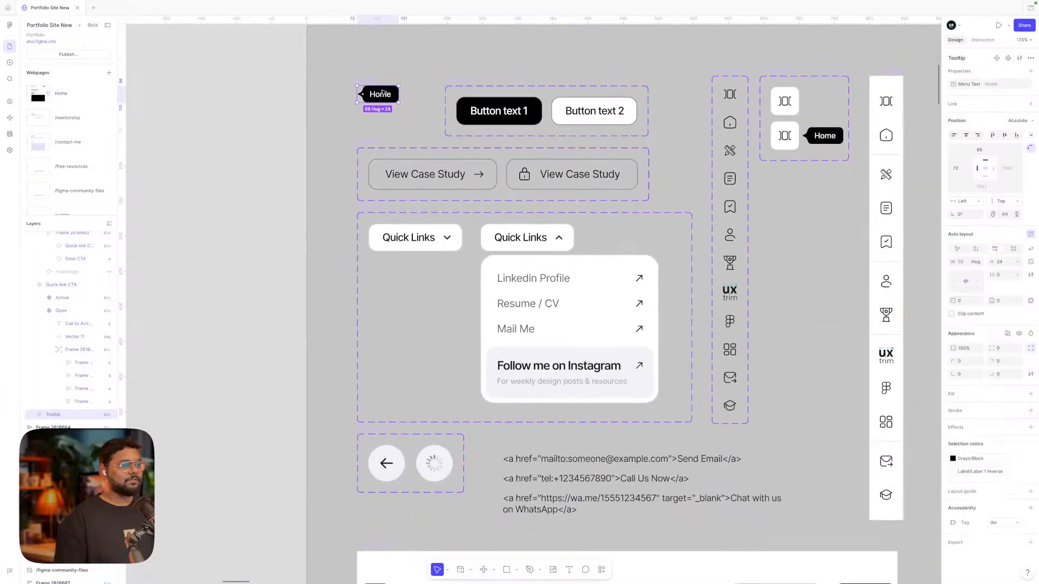
Pan across the canvas to the Home page's Desktop Primary frame
{"action": "scroll", "coordinate": [630, 155], "scroll_direction": "right", "scroll_amount": 2}
{"action": "scroll", "coordinate": [633, 152], "scroll_direction": "right", "scroll_amount": 4}
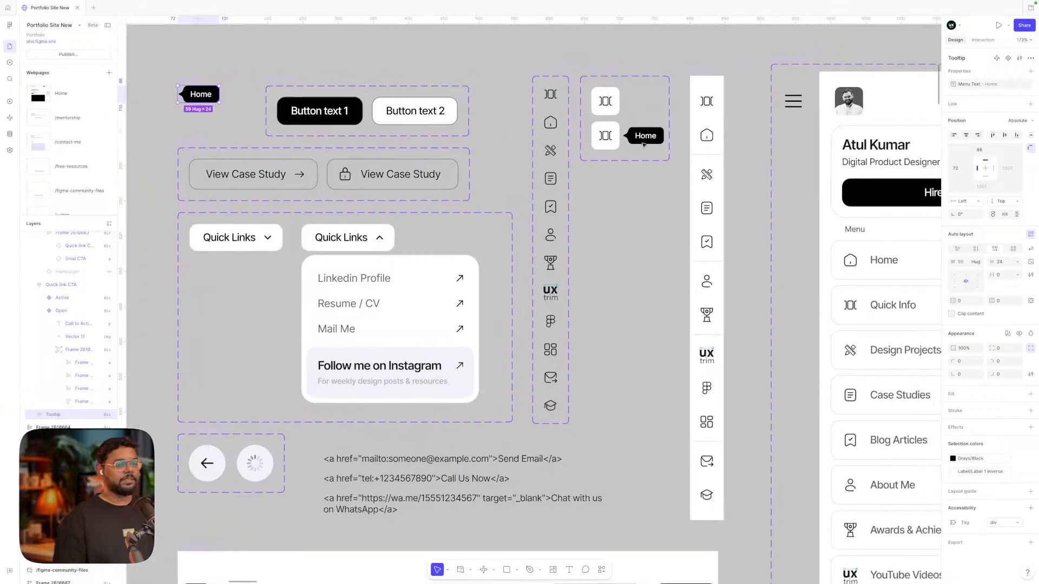
{"action": "scroll", "coordinate": [644, 145], "scroll_direction": "right", "scroll_amount": 1}
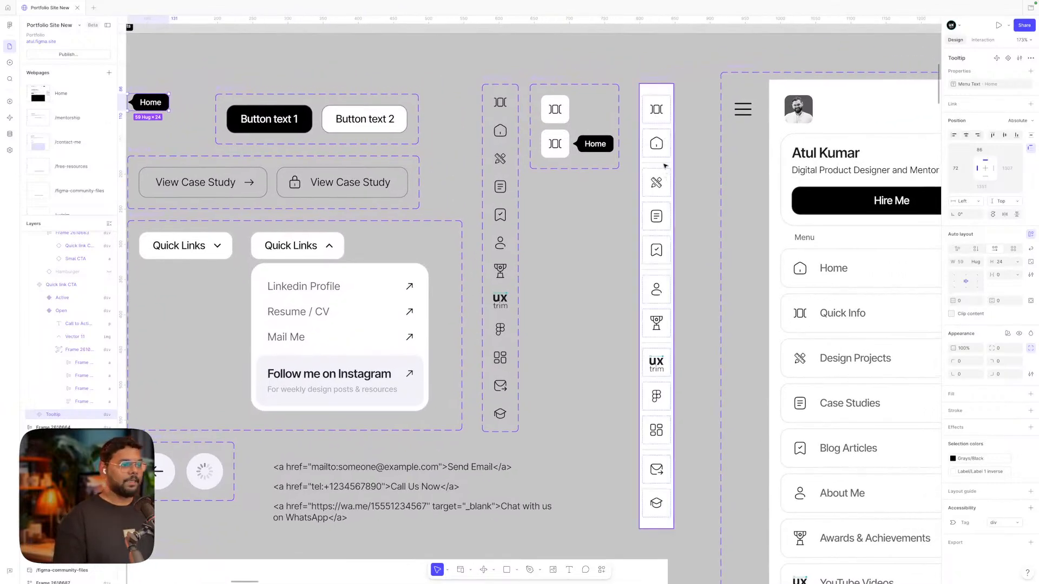
{"action": "scroll", "coordinate": [665, 165], "scroll_direction": "left", "scroll_amount": 1}
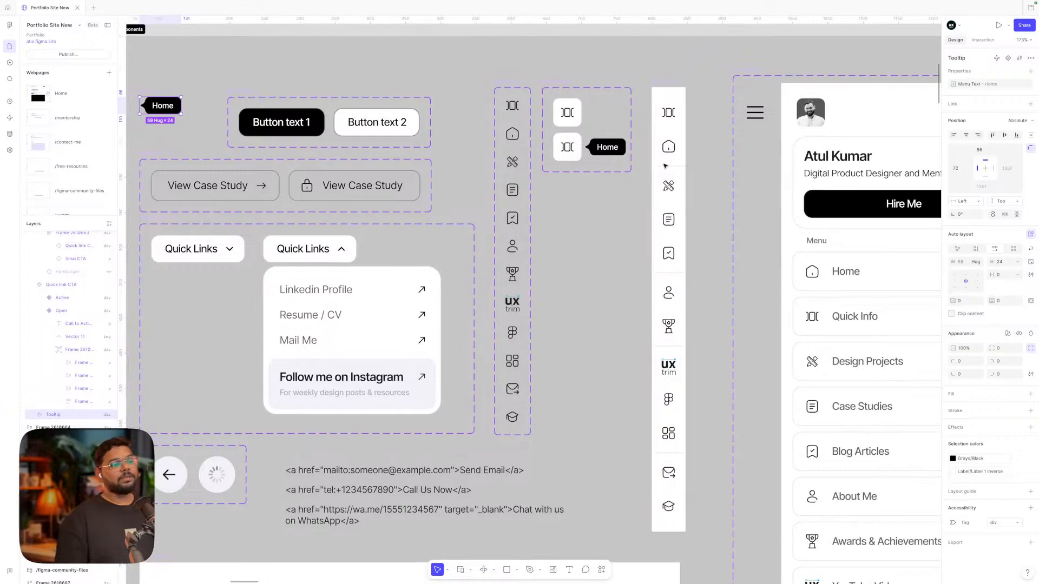
{"action": "scroll", "coordinate": [665, 165], "scroll_direction": "down", "scroll_amount": 3}
{"action": "scroll", "coordinate": [638, 165], "scroll_direction": "right", "scroll_amount": 5}
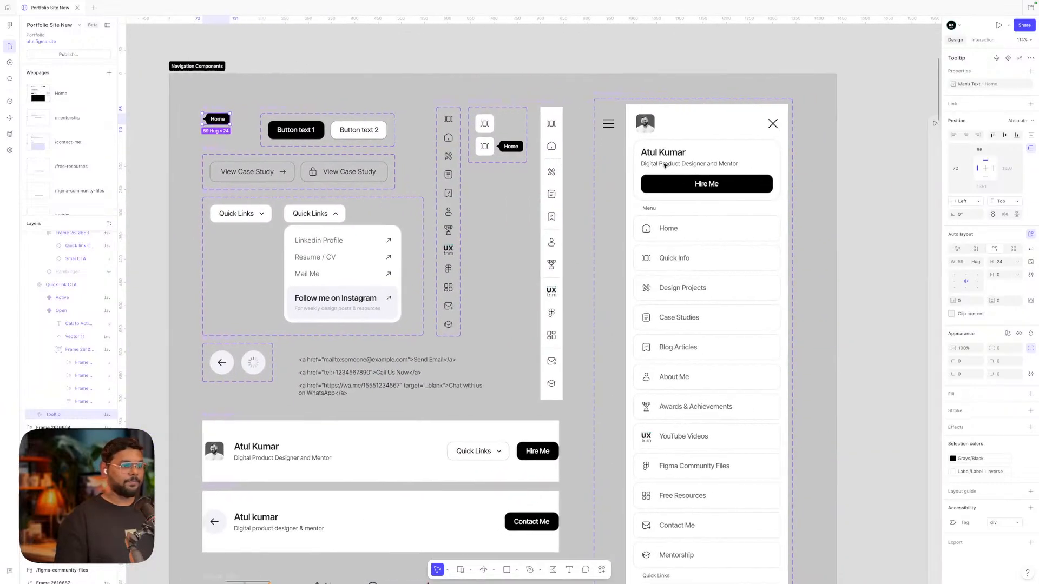
{"action": "scroll", "coordinate": [613, 165], "scroll_direction": "right", "scroll_amount": 10}
{"action": "scroll", "coordinate": [614, 165], "scroll_direction": "down", "scroll_amount": 2}
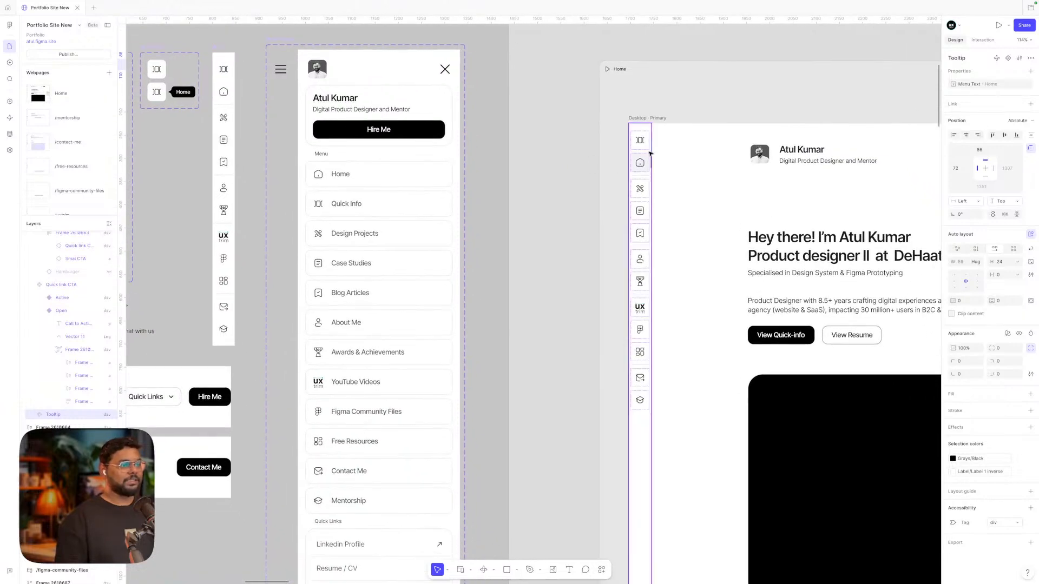
{"action": "scroll", "coordinate": [654, 144], "scroll_direction": "left", "scroll_amount": 4}
{"action": "scroll", "coordinate": [655, 144], "scroll_direction": "right", "scroll_amount": 2}
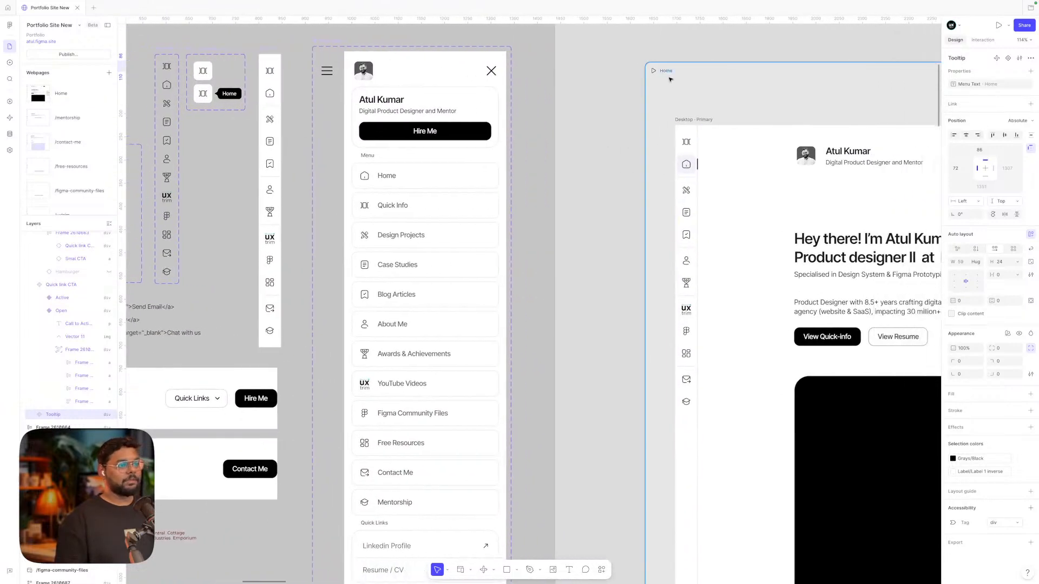
Preview the Home page, widen it, visit Case Studies and Quick Info, then exit
{"action": "left_click", "coordinate": [656, 72]}
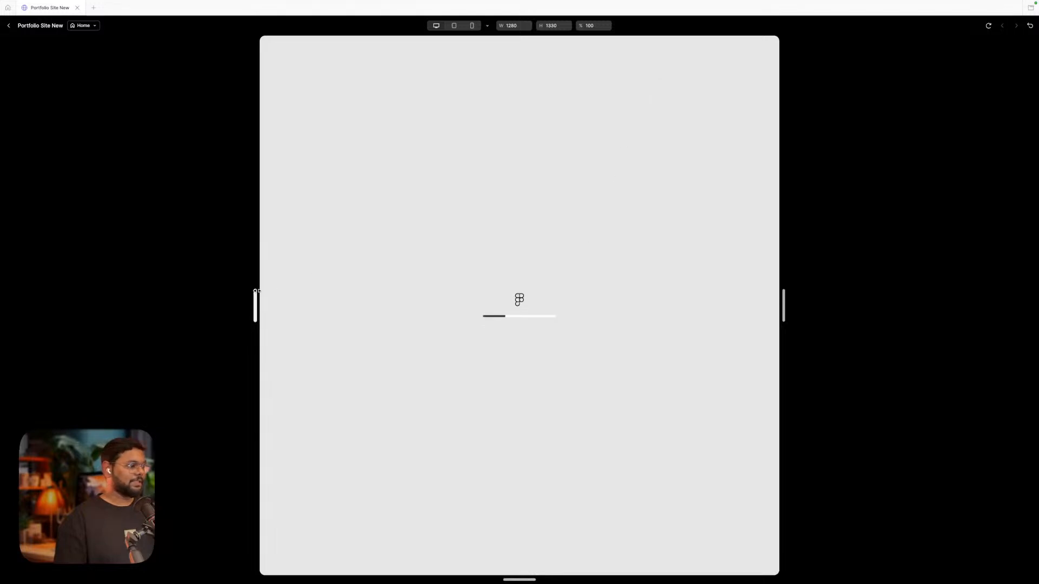
{"action": "left_click_drag", "start_coordinate": [255, 295], "coordinate": [218, 296]}
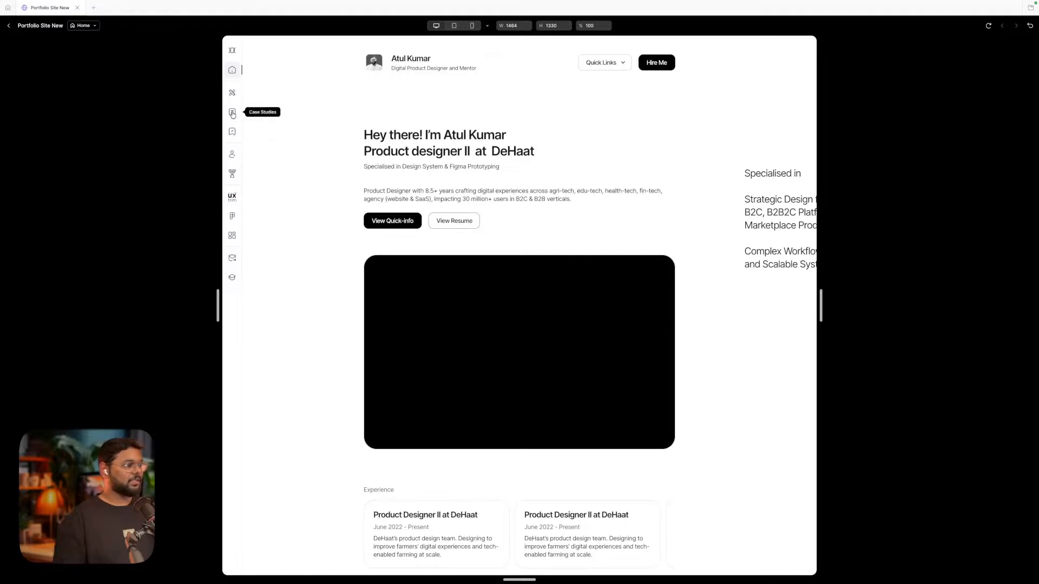
{"action": "left_click", "coordinate": [233, 114]}
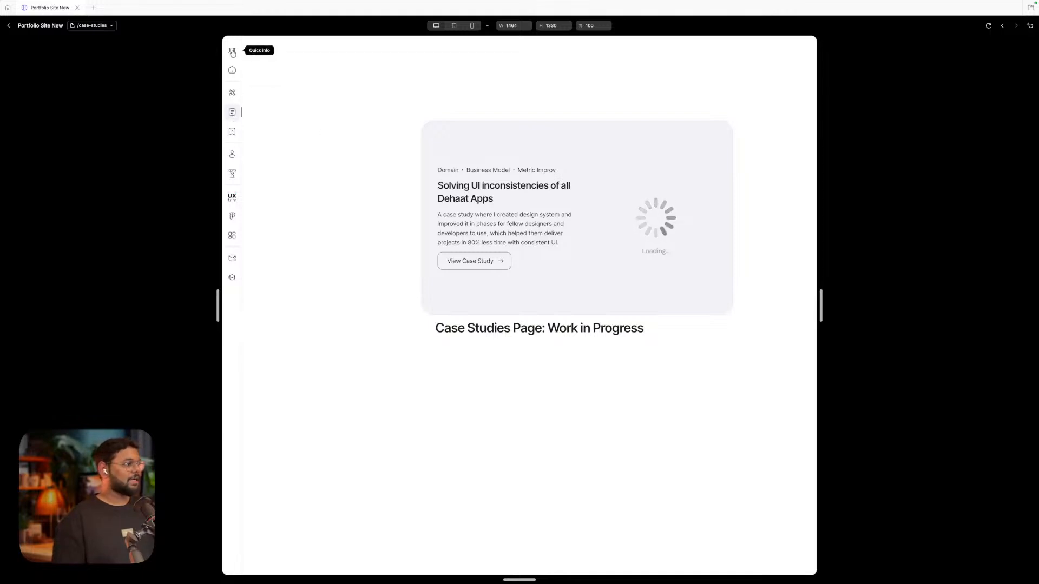
{"action": "left_click", "coordinate": [232, 51]}
{"action": "left_click", "coordinate": [8, 26]}
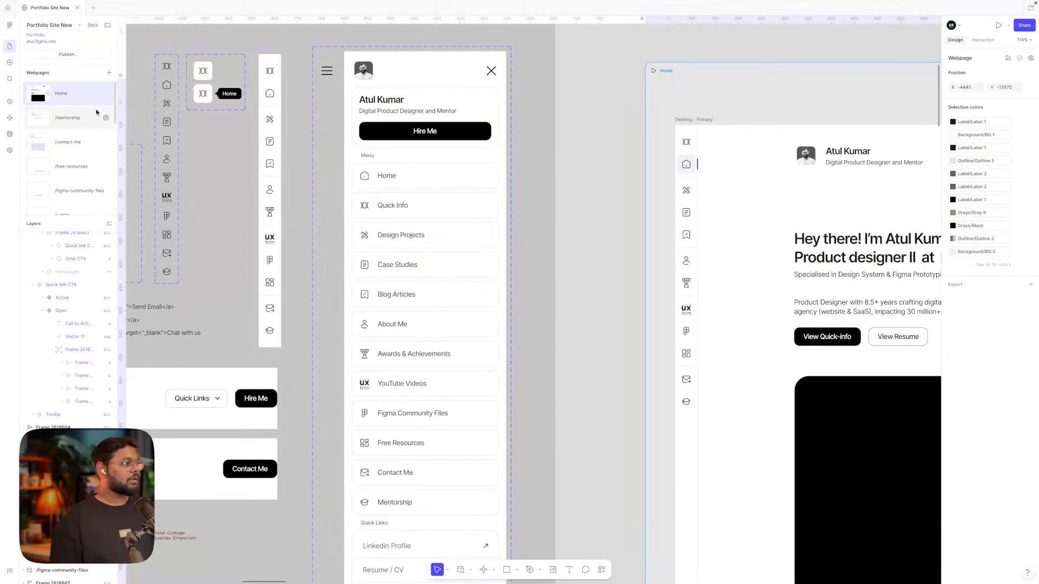
{"action": "scroll", "coordinate": [284, 155], "scroll_direction": "left", "scroll_amount": 5}
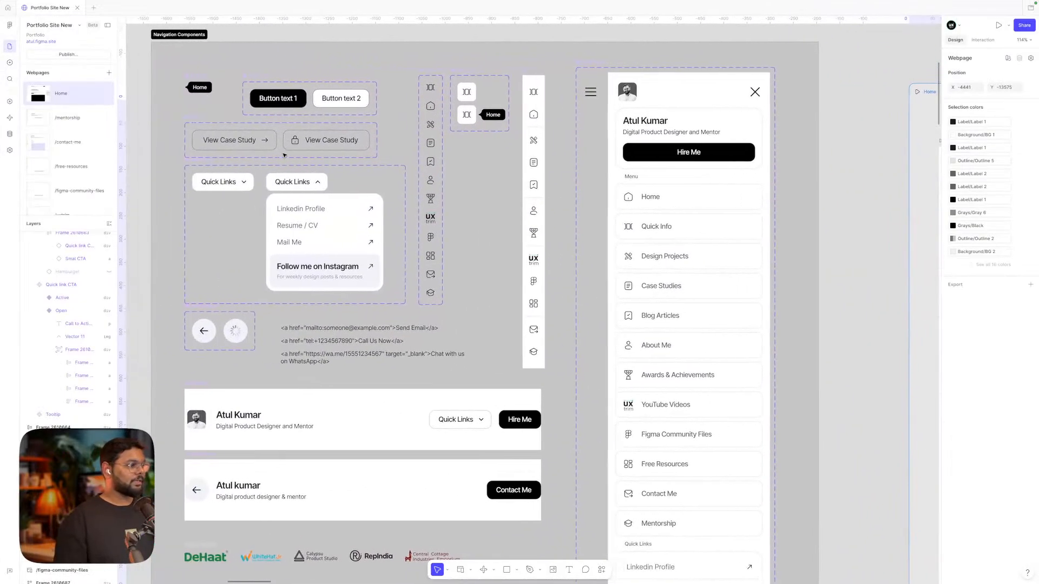
{"action": "scroll", "coordinate": [435, 153], "scroll_direction": "up", "scroll_amount": 3}
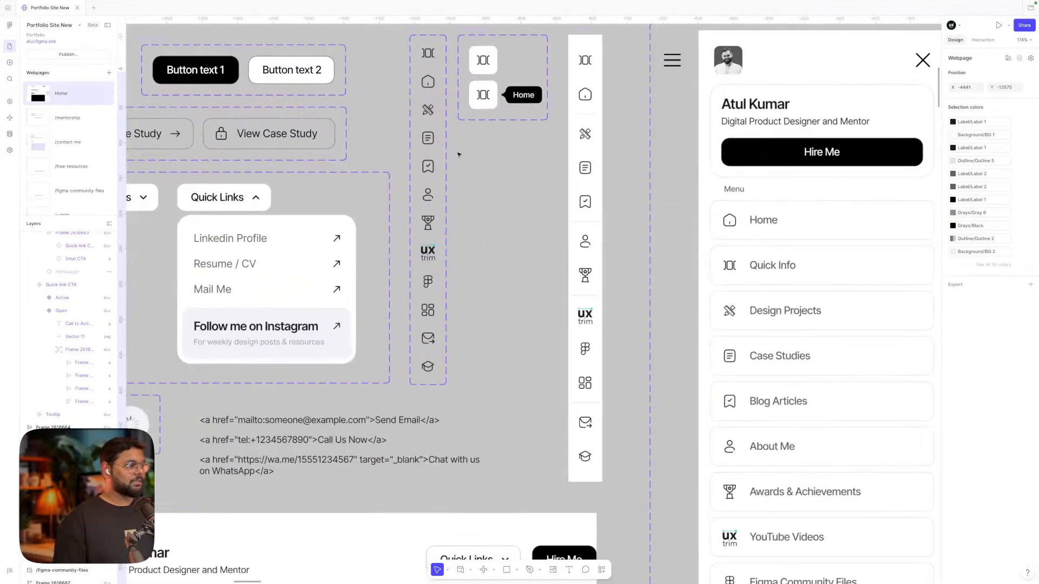
{"action": "left_click", "coordinate": [431, 59]}
{"action": "scroll", "coordinate": [428, 65], "scroll_direction": "up", "scroll_amount": 1}
{"action": "scroll", "coordinate": [428, 65], "scroll_direction": "right", "scroll_amount": 1}
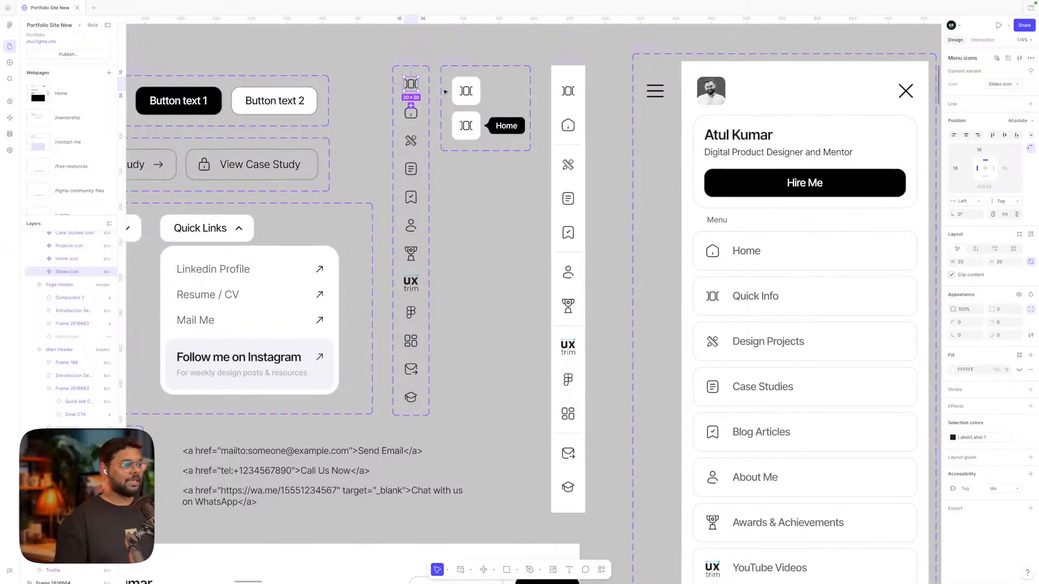
{"action": "left_click", "coordinate": [470, 96]}
{"action": "left_click", "coordinate": [467, 129]}
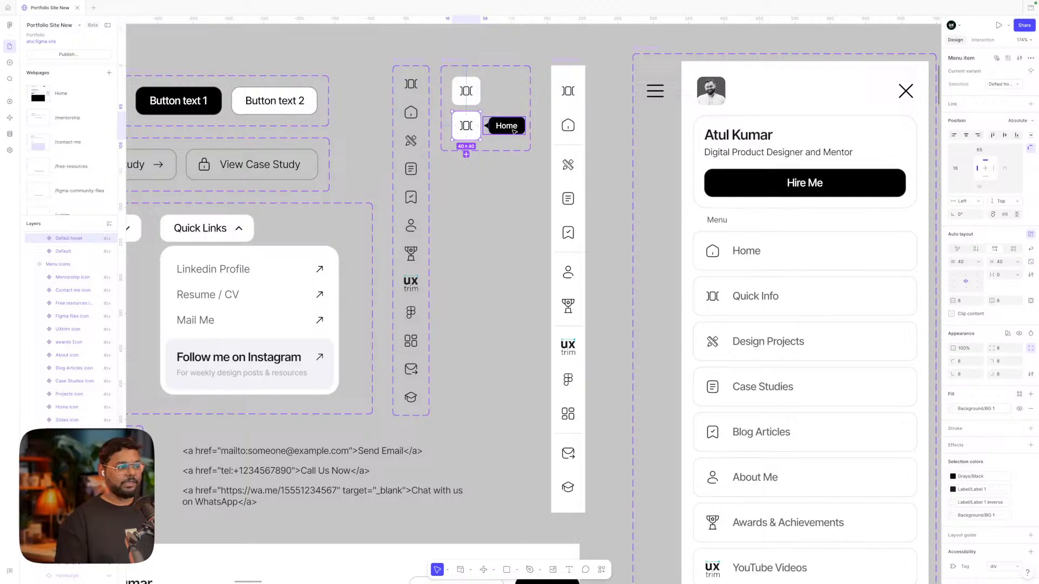
{"action": "scroll", "coordinate": [514, 131], "scroll_direction": "down", "scroll_amount": 3}
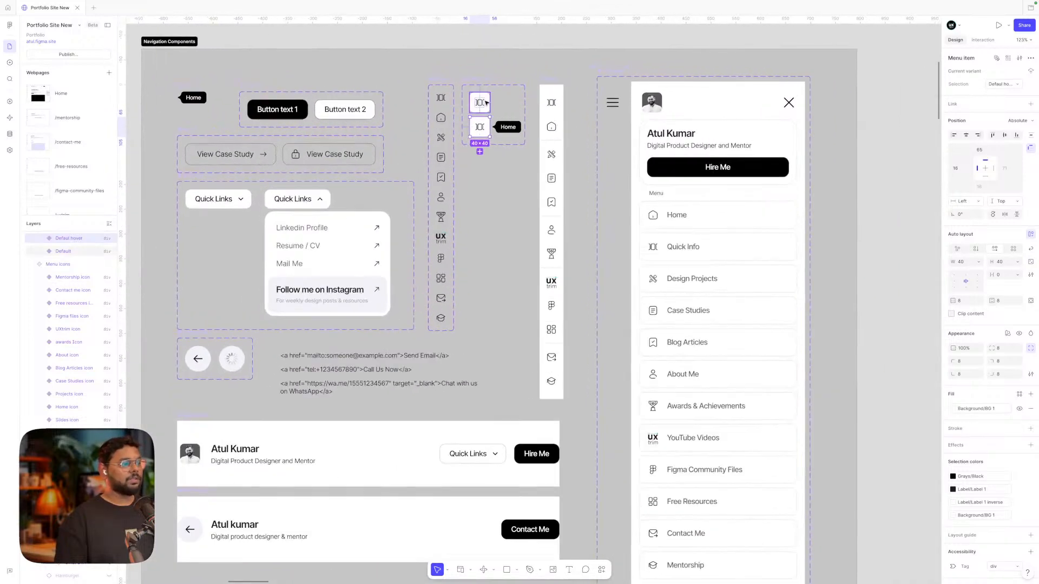
{"action": "left_click", "coordinate": [484, 102]}
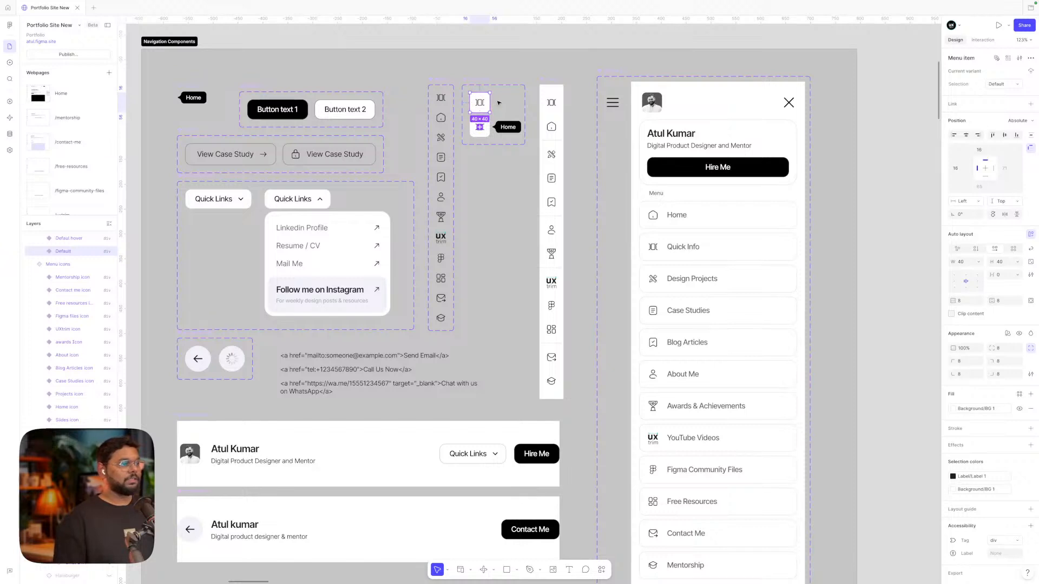
{"action": "left_click", "coordinate": [558, 104]}
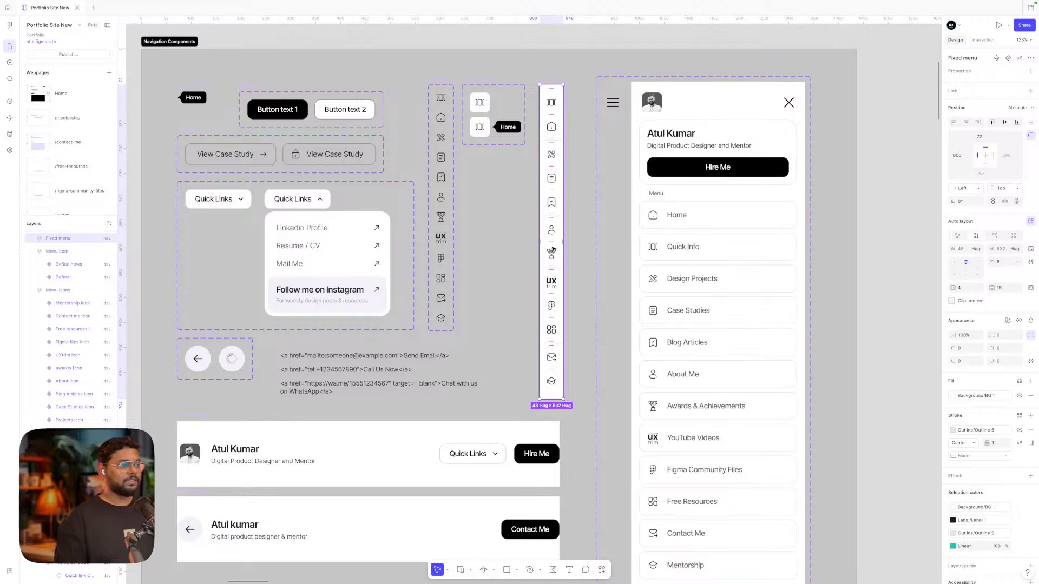
{"action": "left_click", "coordinate": [555, 101]}
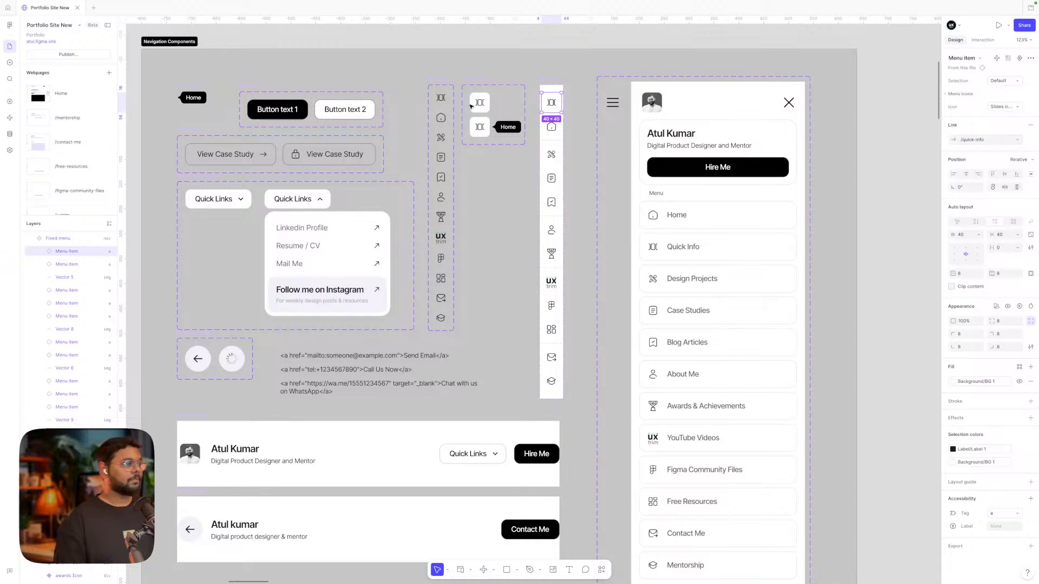
{"action": "left_click", "coordinate": [507, 127]}
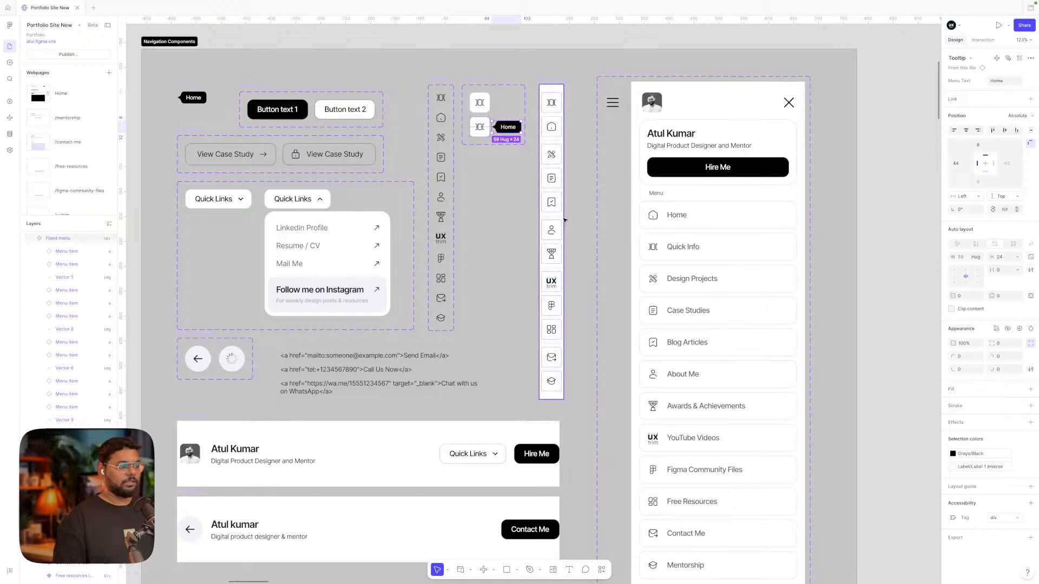
{"action": "left_click", "coordinate": [563, 295]}
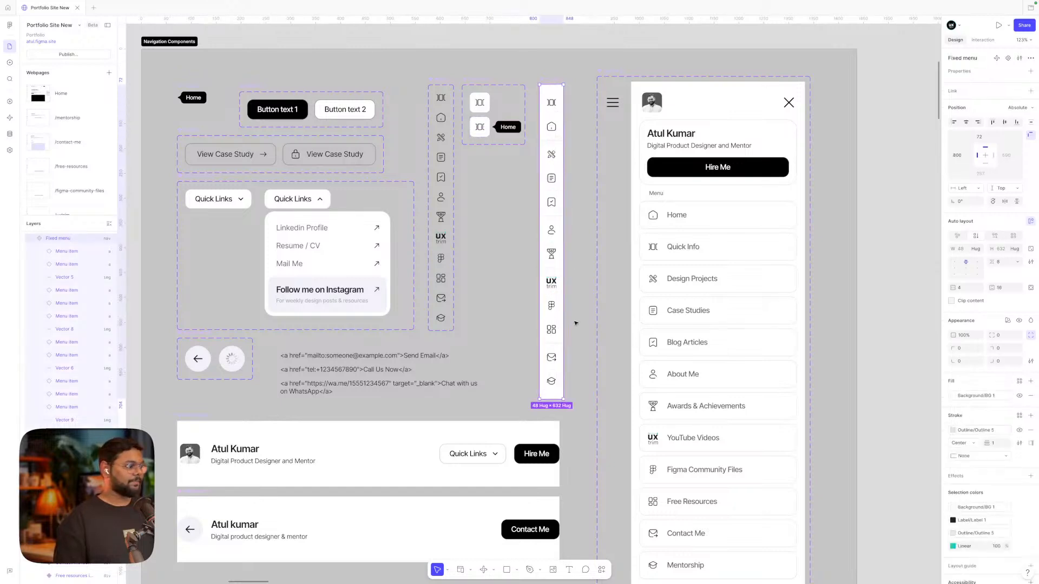
{"action": "left_click", "coordinate": [40, 304]}
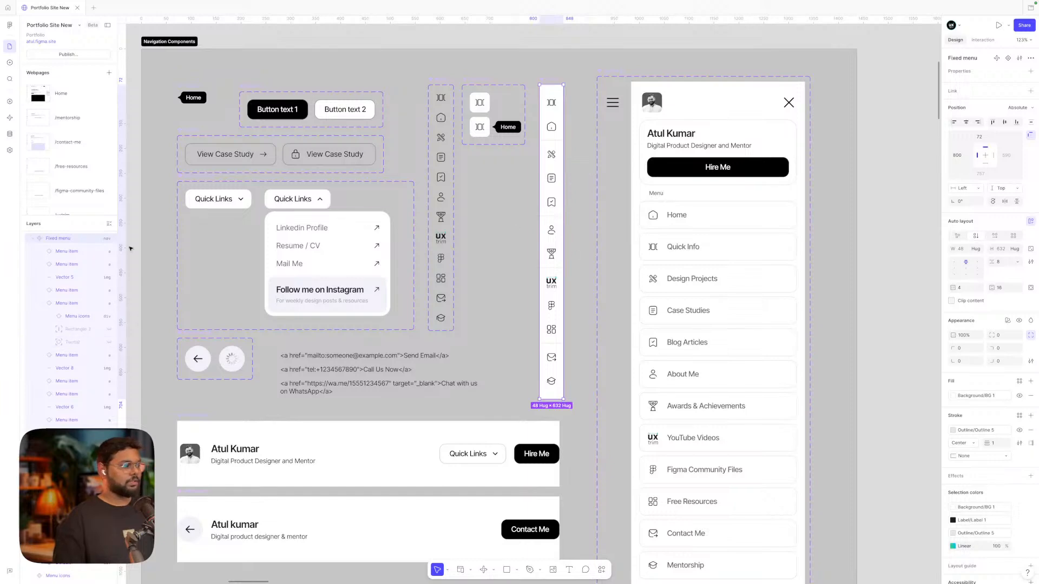
Collapse the Menu item layers and select the Fixed menu sidebar on the Home desktop frame
{"action": "left_click", "coordinate": [40, 303]}
{"action": "scroll", "coordinate": [496, 271], "scroll_direction": "down", "scroll_amount": 5}
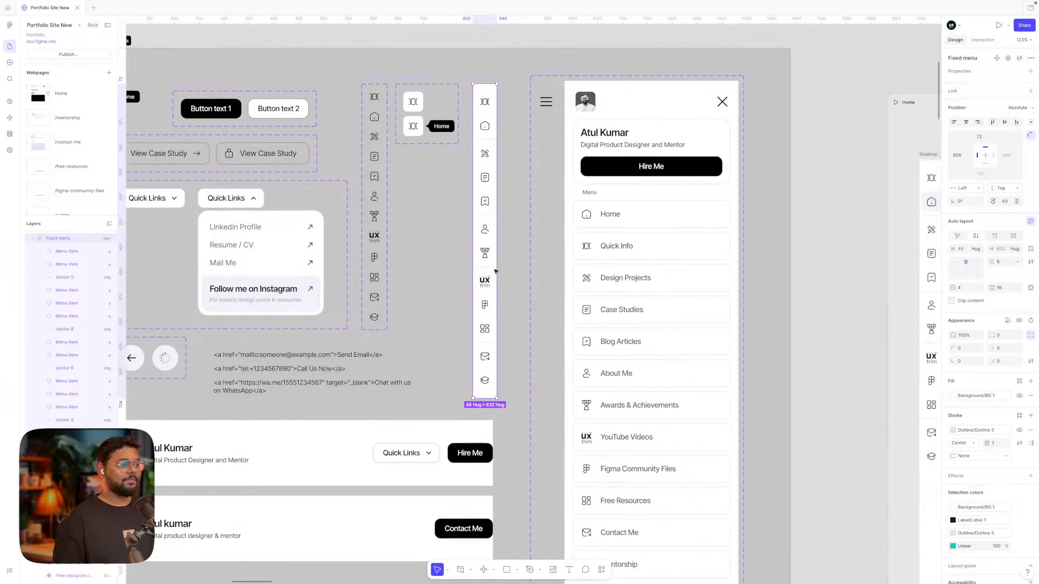
{"action": "scroll", "coordinate": [661, 252], "scroll_direction": "up", "scroll_amount": 5}
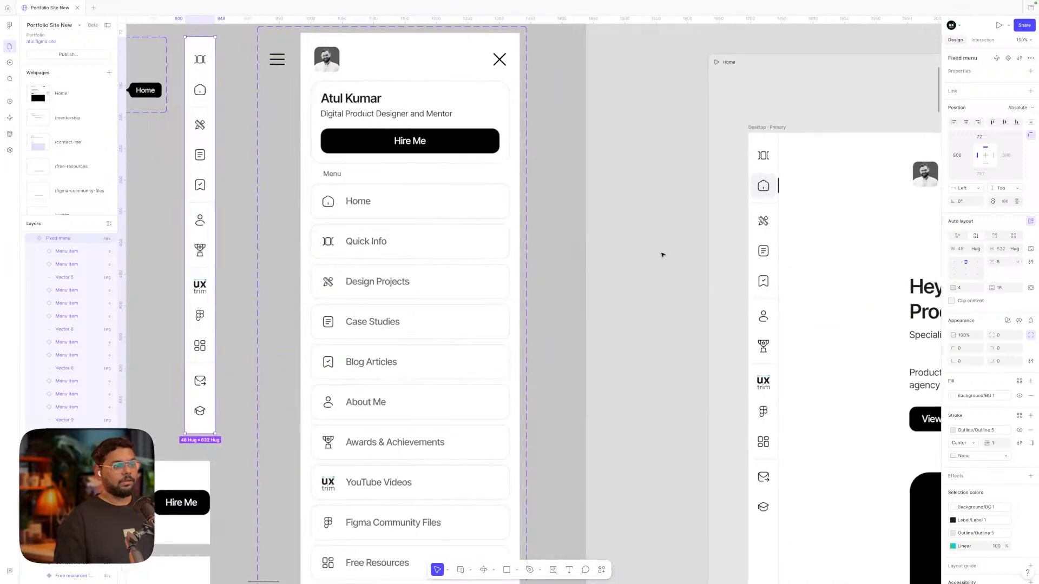
{"action": "left_click", "coordinate": [681, 223]}
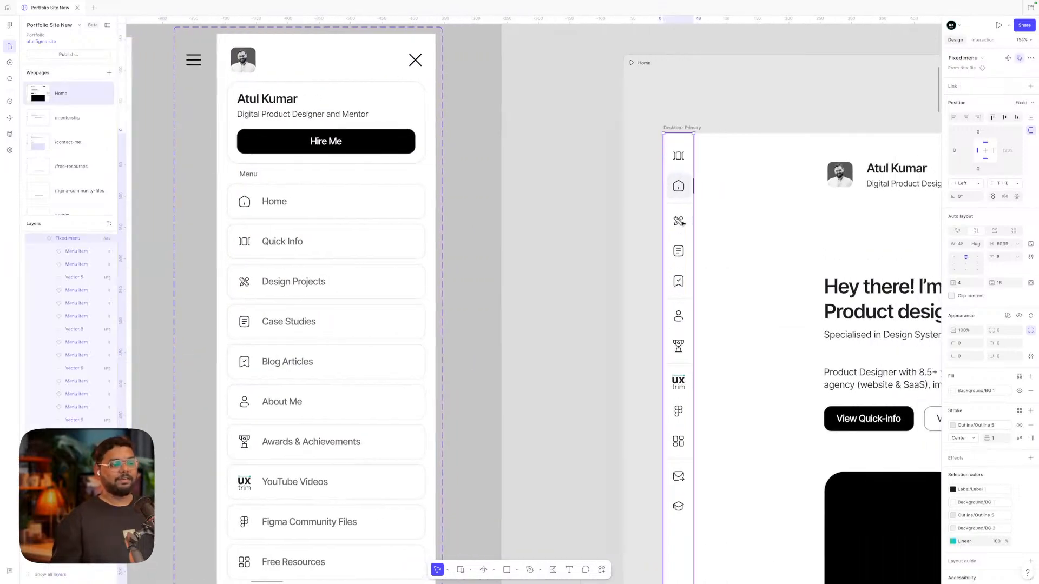
{"action": "scroll", "coordinate": [681, 223], "scroll_direction": "down", "scroll_amount": 3}
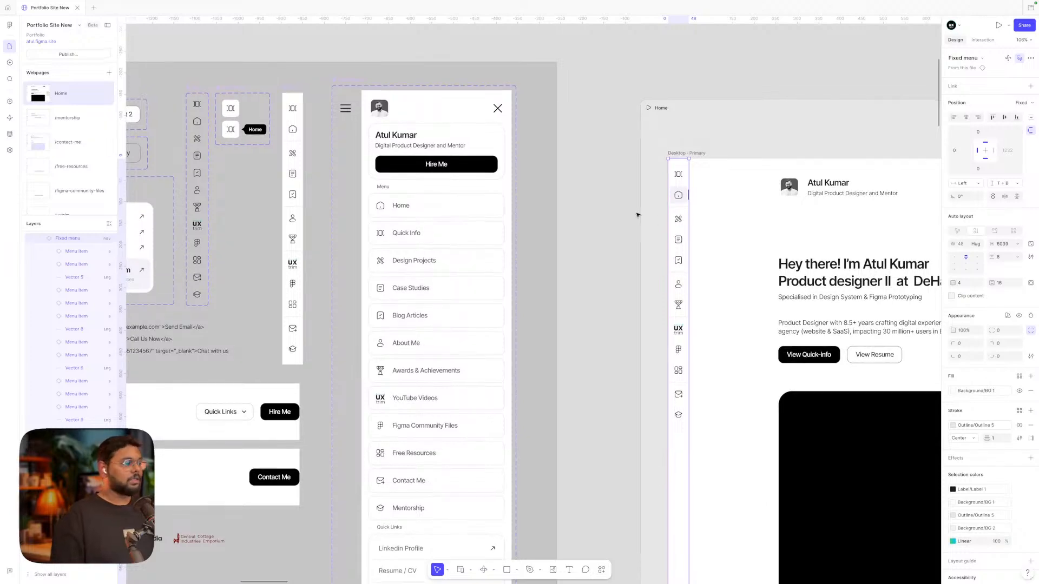
{"action": "left_click", "coordinate": [633, 213]}
{"action": "scroll", "coordinate": [634, 214], "scroll_direction": "left", "scroll_amount": 3}
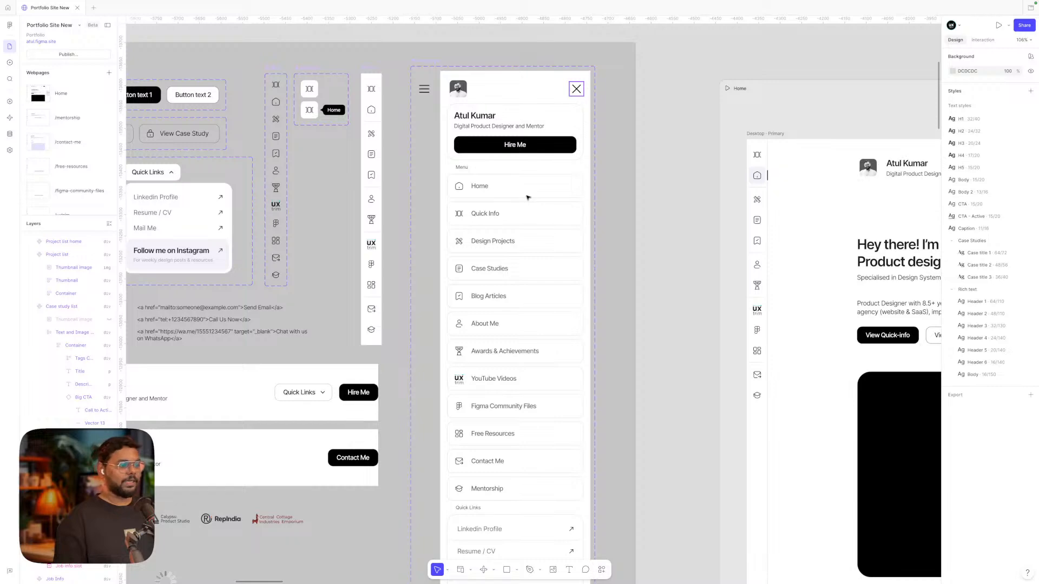
{"action": "scroll", "coordinate": [528, 198], "scroll_direction": "right", "scroll_amount": 4}
{"action": "scroll", "coordinate": [528, 197], "scroll_direction": "down", "scroll_amount": 1}
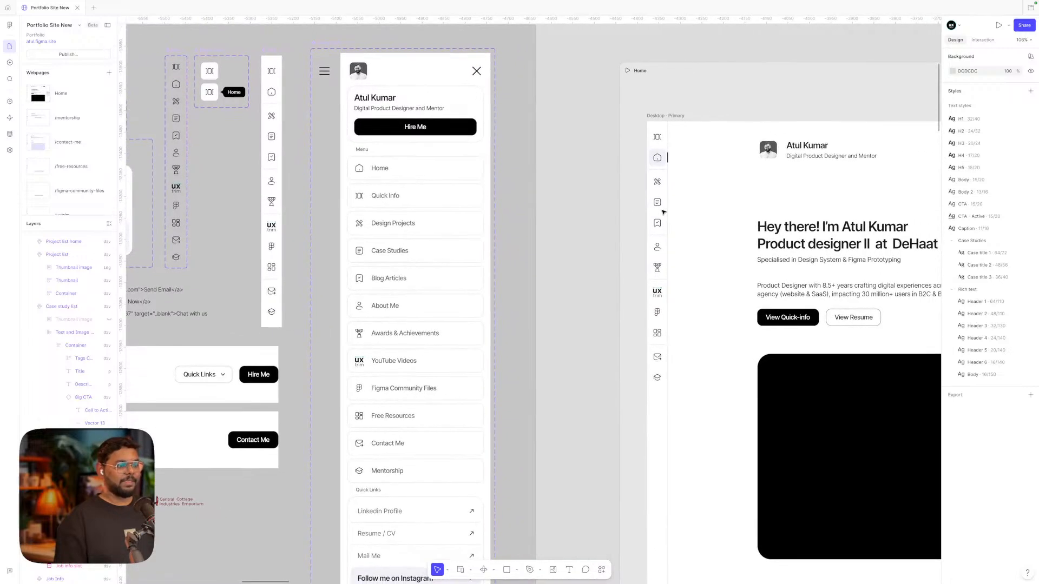
{"action": "left_click", "coordinate": [665, 236]}
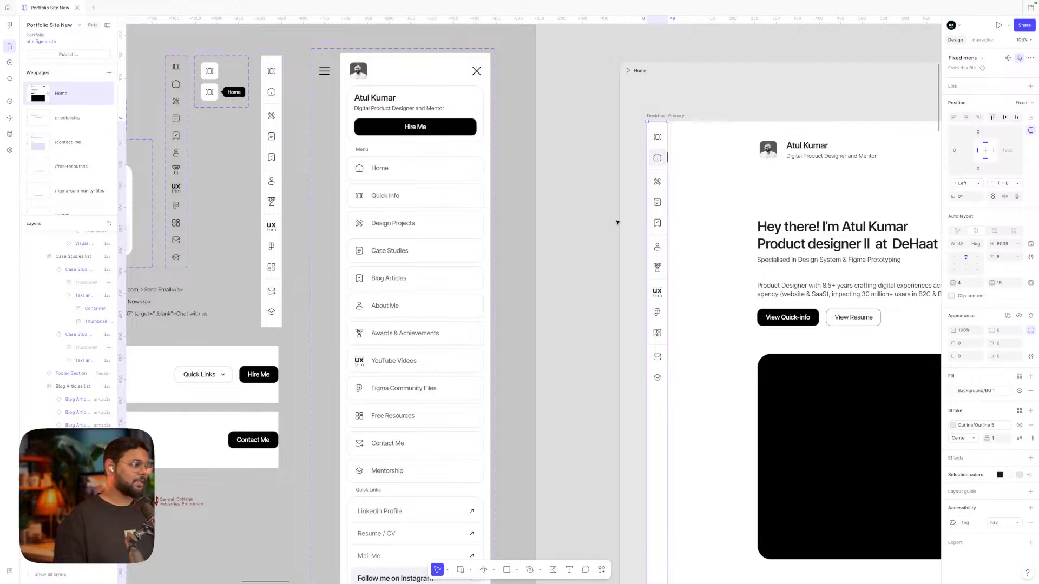
Pan around the Navigation Components, then launch the Home page as a live preview
{"action": "scroll", "coordinate": [617, 225], "scroll_direction": "left", "scroll_amount": 2}
{"action": "scroll", "coordinate": [618, 225], "scroll_direction": "up", "scroll_amount": 1}
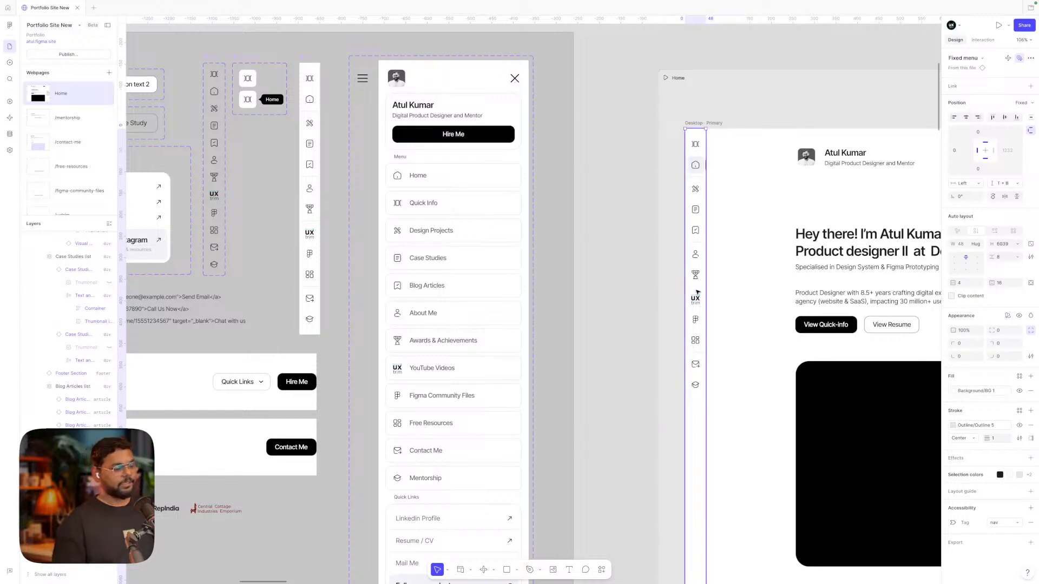
{"action": "scroll", "coordinate": [697, 292], "scroll_direction": "down", "scroll_amount": 5}
{"action": "scroll", "coordinate": [697, 293], "scroll_direction": "down", "scroll_amount": 2}
{"action": "scroll", "coordinate": [697, 293], "scroll_direction": "up", "scroll_amount": 3}
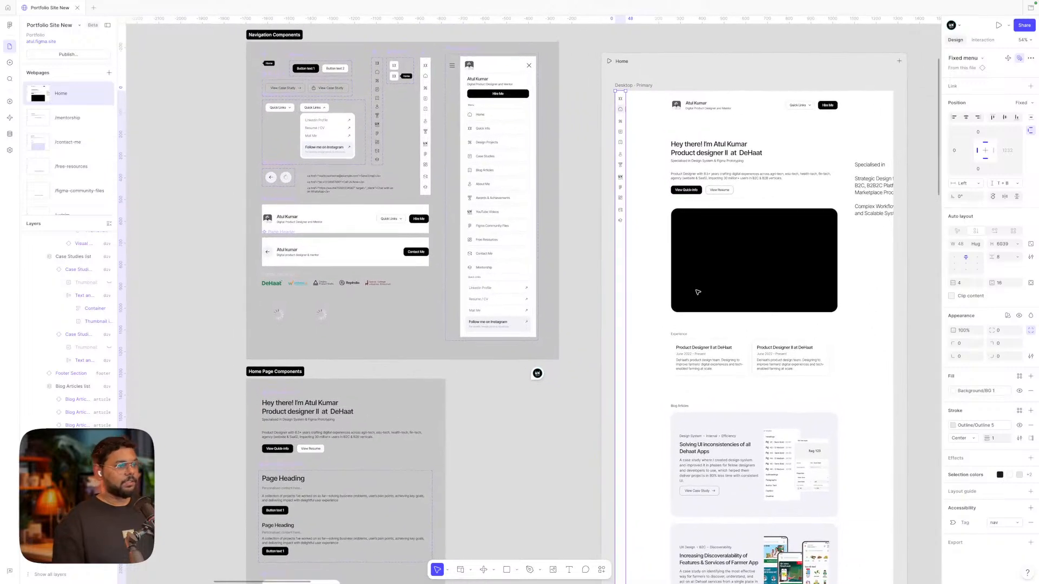
{"action": "scroll", "coordinate": [783, 145], "scroll_direction": "up", "scroll_amount": 2}
{"action": "scroll", "coordinate": [784, 145], "scroll_direction": "left", "scroll_amount": 5}
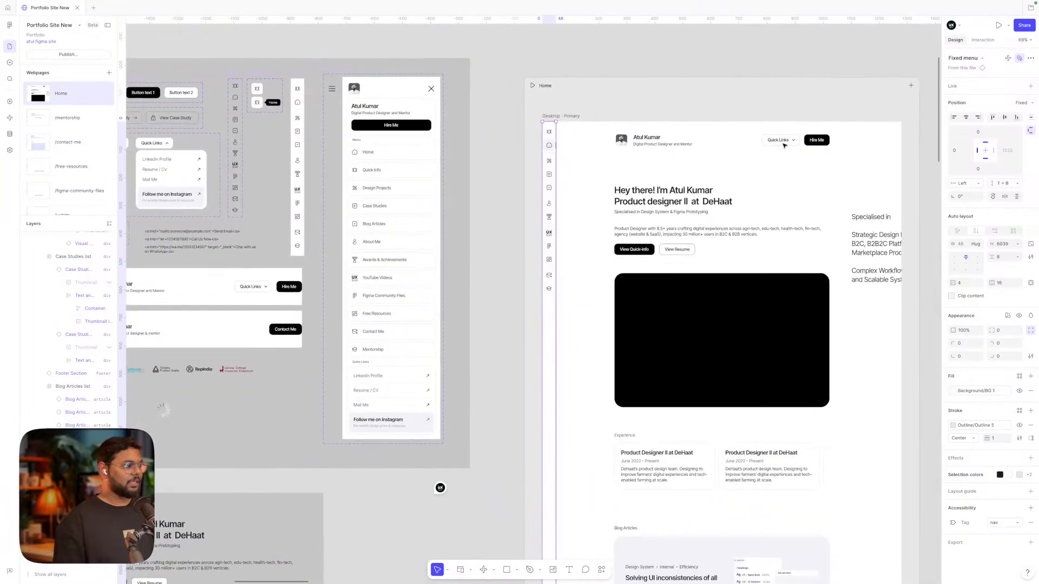
{"action": "scroll", "coordinate": [345, 146], "scroll_direction": "up", "scroll_amount": 4}
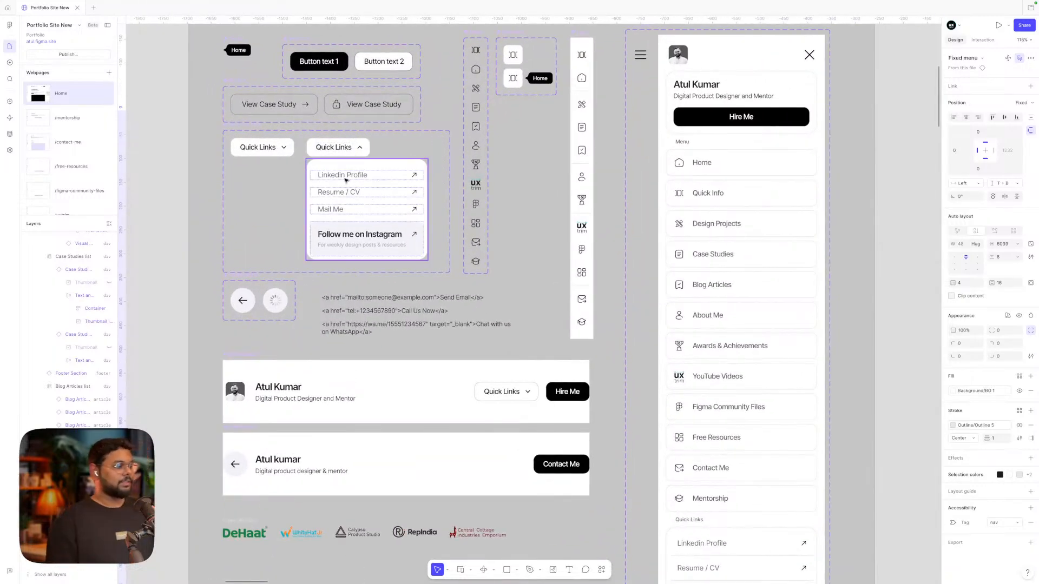
{"action": "scroll", "coordinate": [366, 240], "scroll_direction": "down", "scroll_amount": 3}
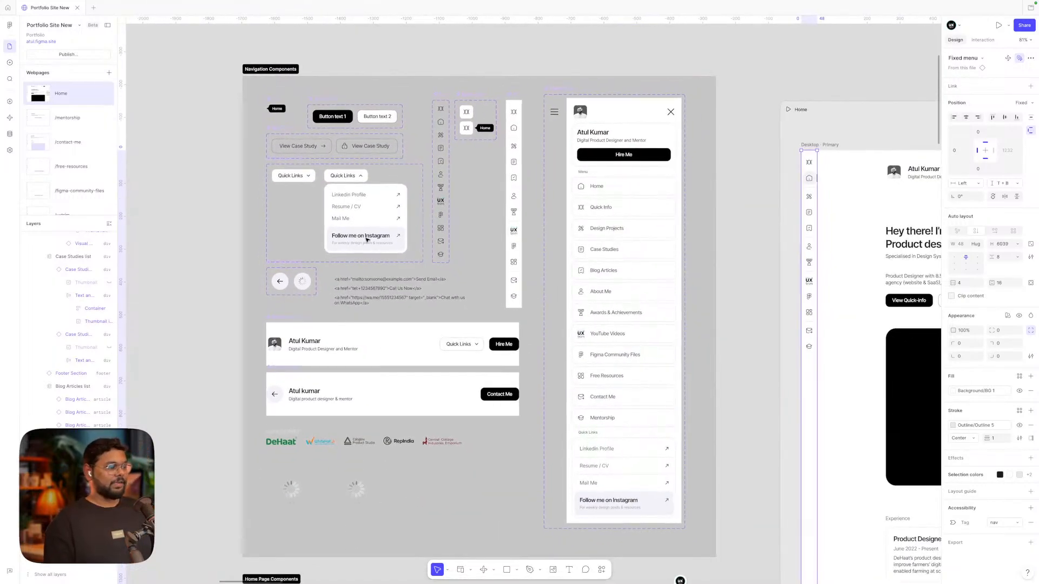
{"action": "scroll", "coordinate": [359, 234], "scroll_direction": "right", "scroll_amount": 10}
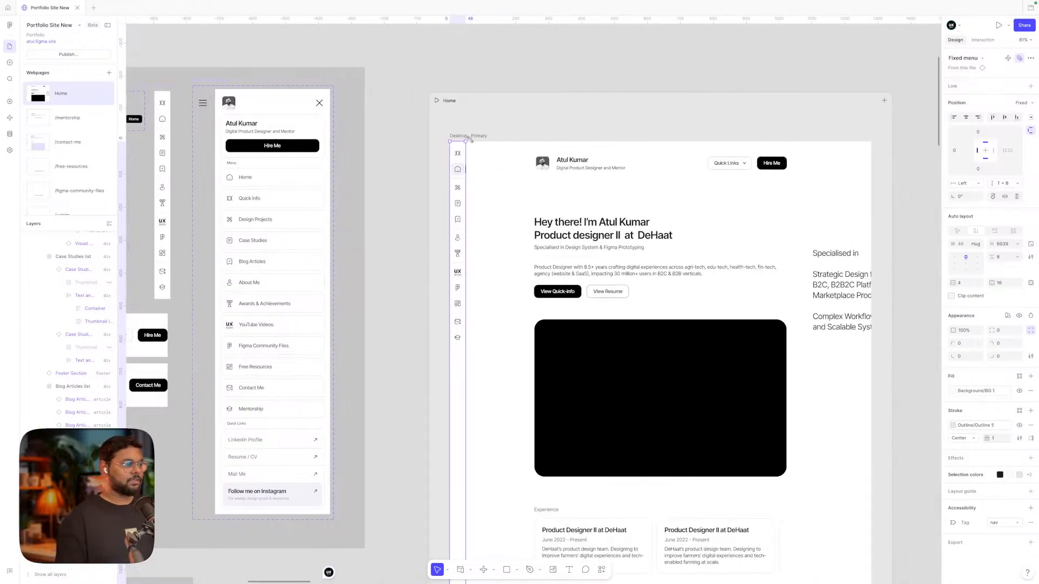
{"action": "left_click", "coordinate": [437, 101]}
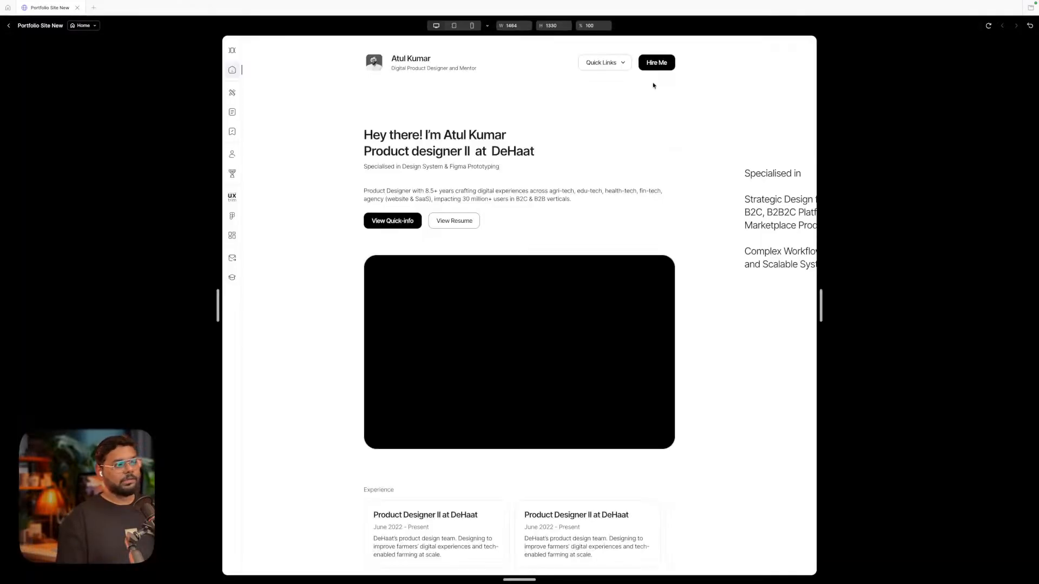
Open the Quick Links dropdown in the Home preview, then exit back to the editor
{"action": "left_click", "coordinate": [619, 65]}
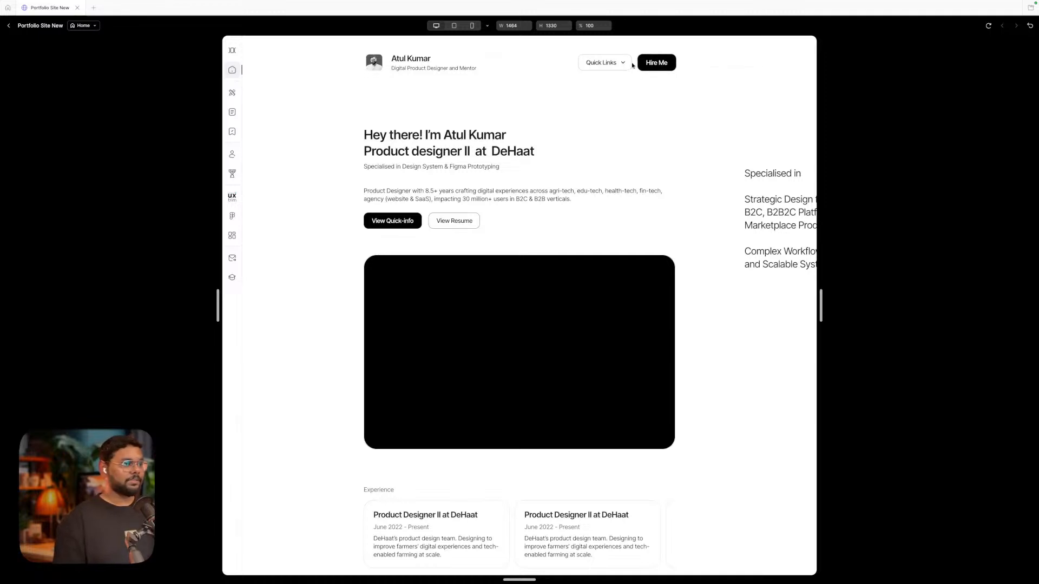
{"action": "mouse_move", "coordinate": [613, 63]}
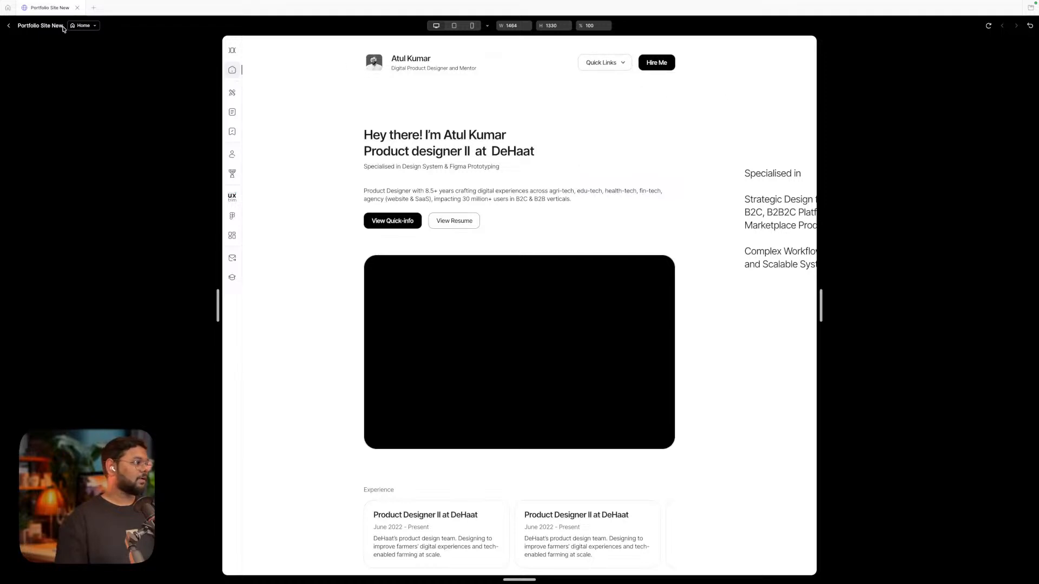
{"action": "left_click", "coordinate": [9, 26]}
Inspect the open Quick Links variant's Grow hover effect (1.05x, 300ms ease-out), then deselect
{"action": "scroll", "coordinate": [244, 104], "scroll_direction": "left", "scroll_amount": 6}
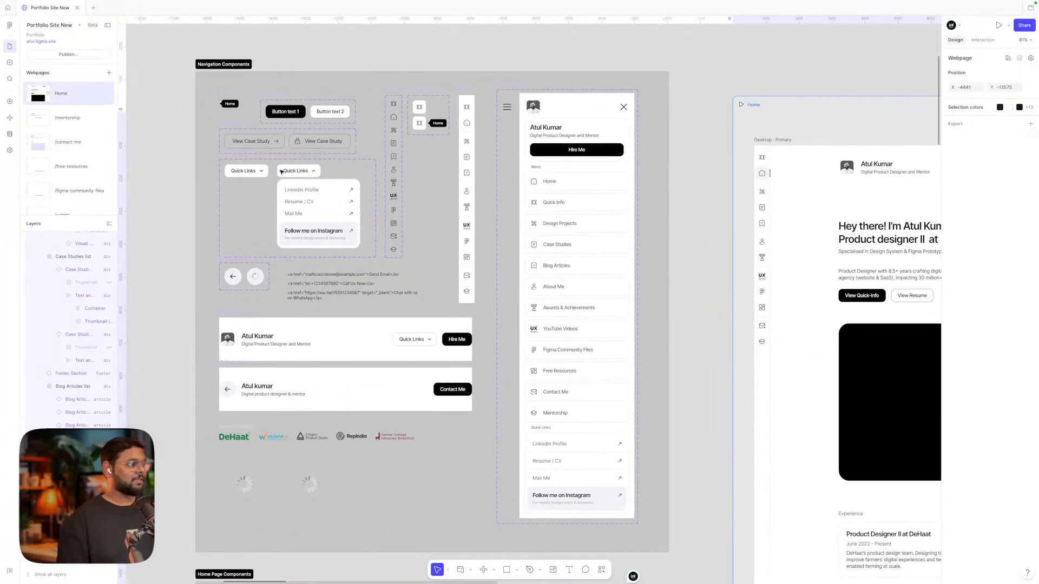
{"action": "scroll", "coordinate": [282, 175], "scroll_direction": "up", "scroll_amount": 5}
{"action": "left_click", "coordinate": [282, 175]}
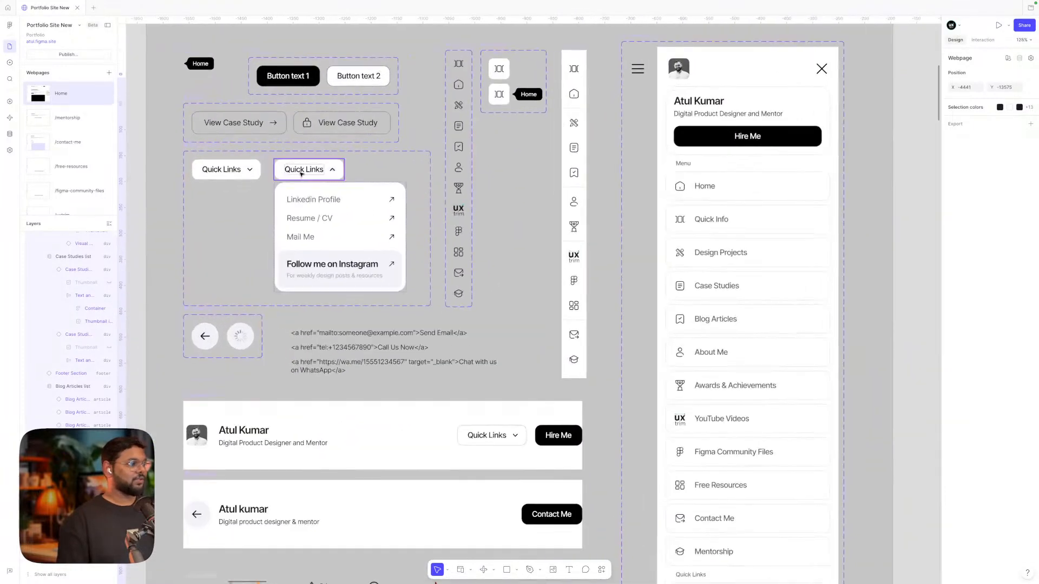
{"action": "left_click", "coordinate": [979, 41]}
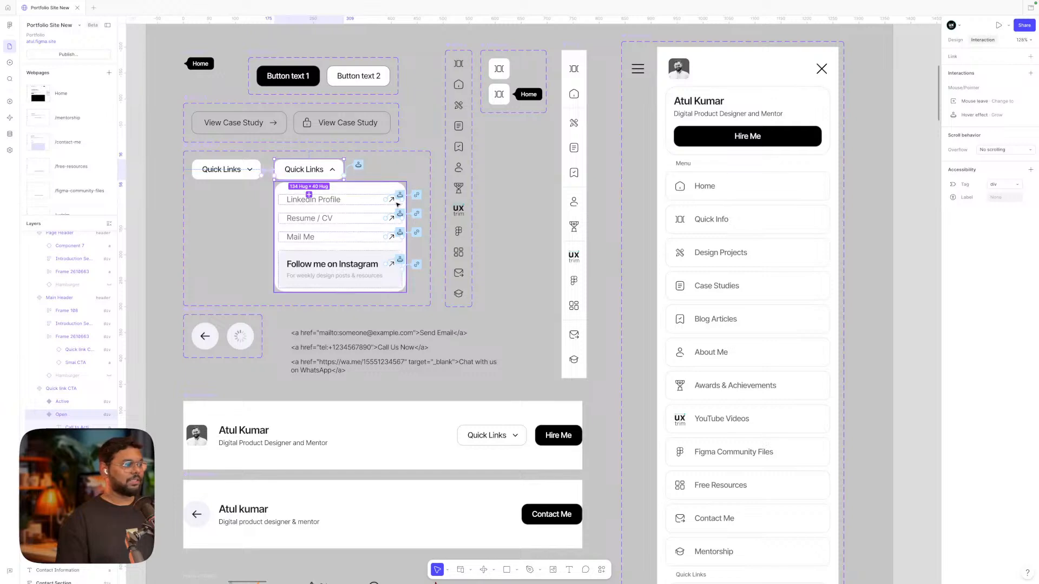
{"action": "scroll", "coordinate": [232, 173], "scroll_direction": "up", "scroll_amount": 5}
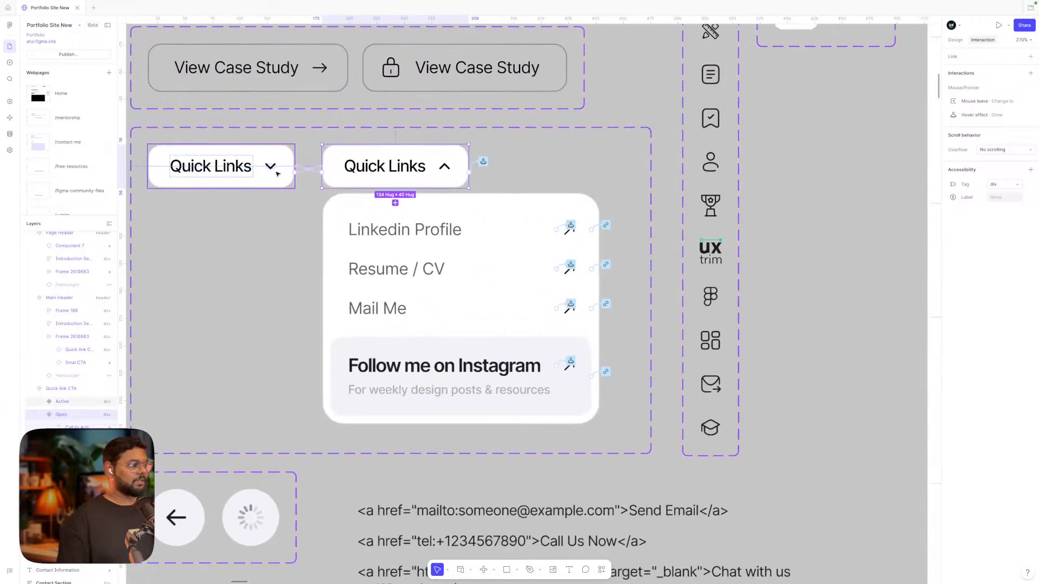
{"action": "scroll", "coordinate": [386, 172], "scroll_direction": "down", "scroll_amount": 5}
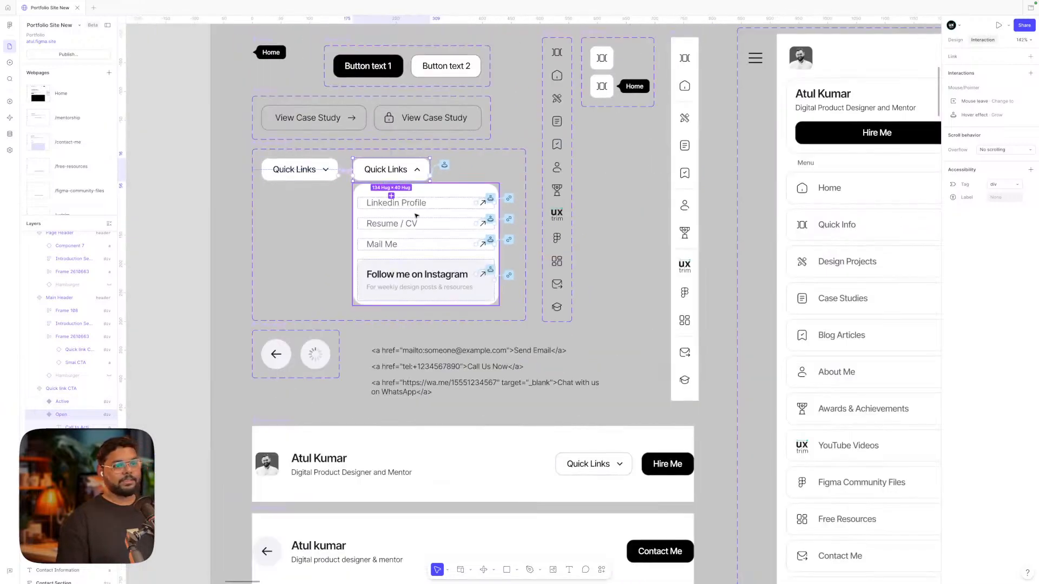
{"action": "left_click", "coordinate": [953, 116]}
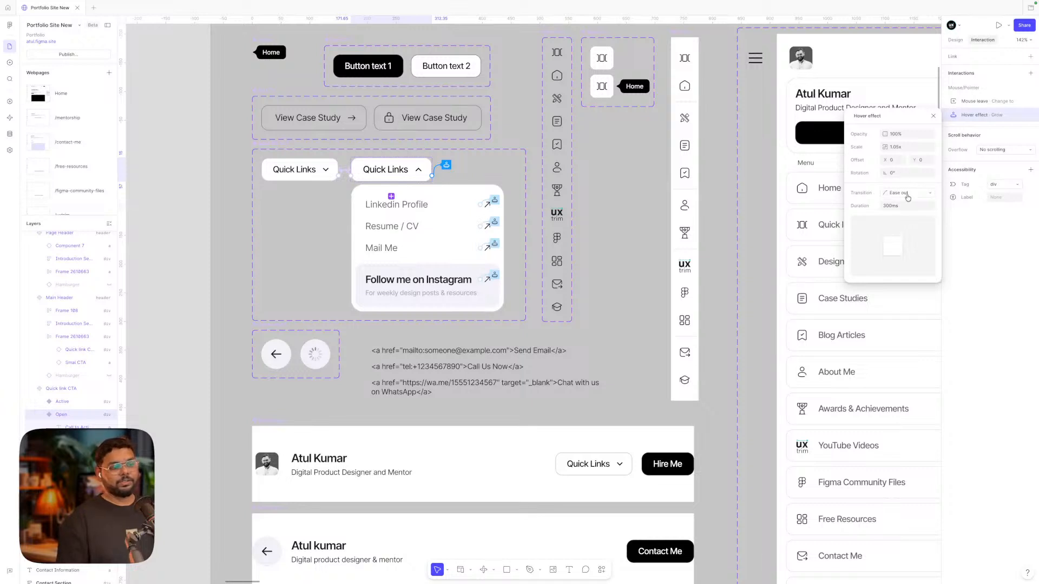
{"action": "left_click", "coordinate": [758, 202]}
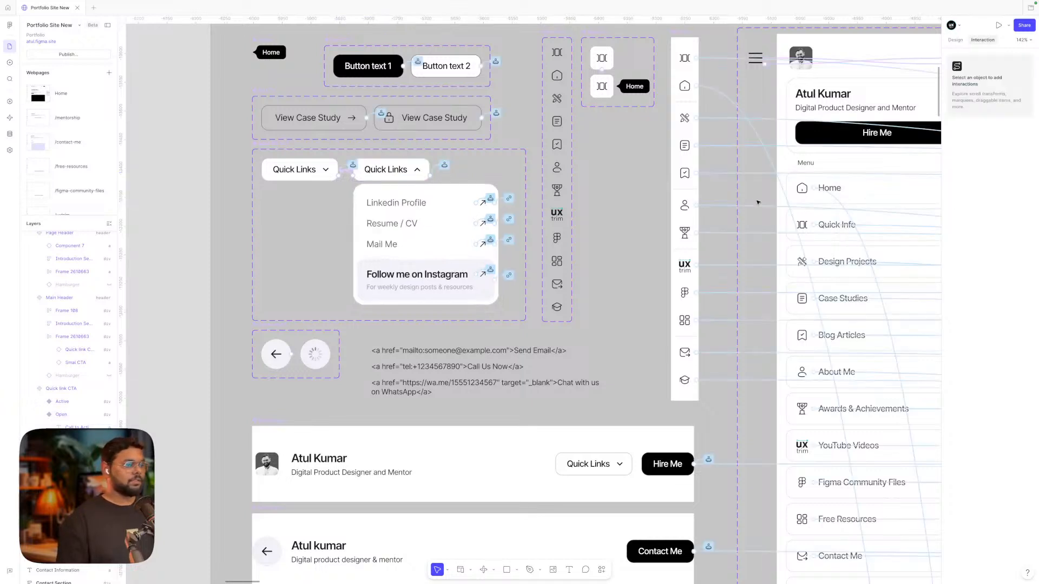
Toggle between the Interaction and Design tabs, ending on Design, and right-click the Fixed menu frame
{"action": "left_click", "coordinate": [953, 40]}
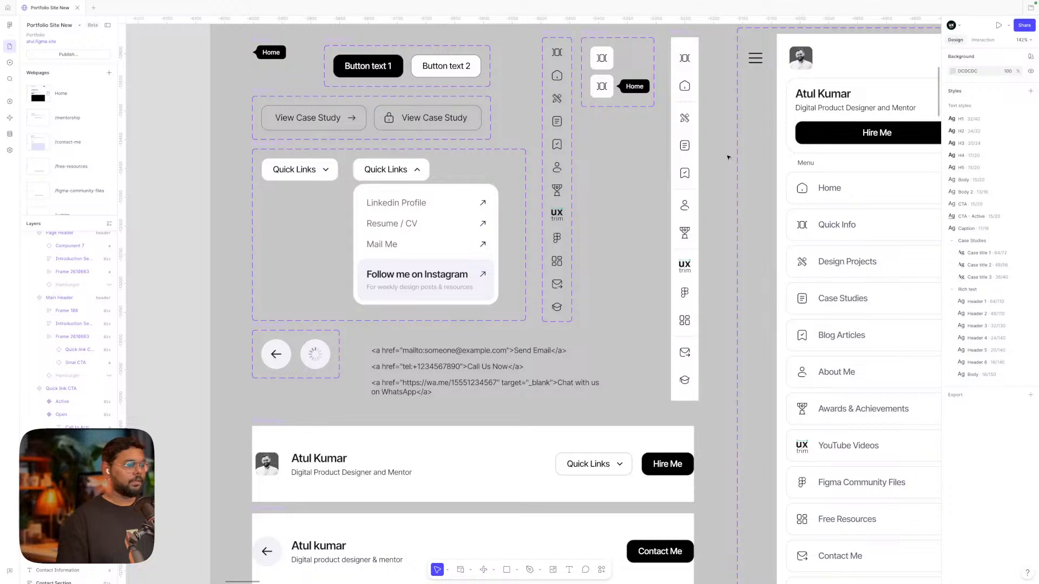
{"action": "left_click", "coordinate": [981, 40]}
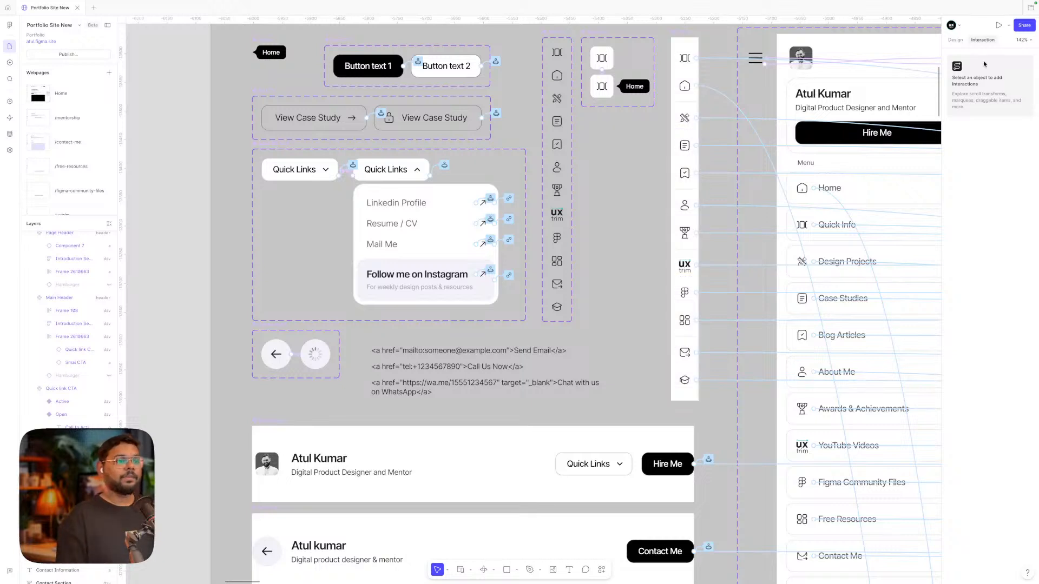
{"action": "left_click", "coordinate": [955, 40]}
{"action": "scroll", "coordinate": [691, 207], "scroll_direction": "down", "scroll_amount": 1}
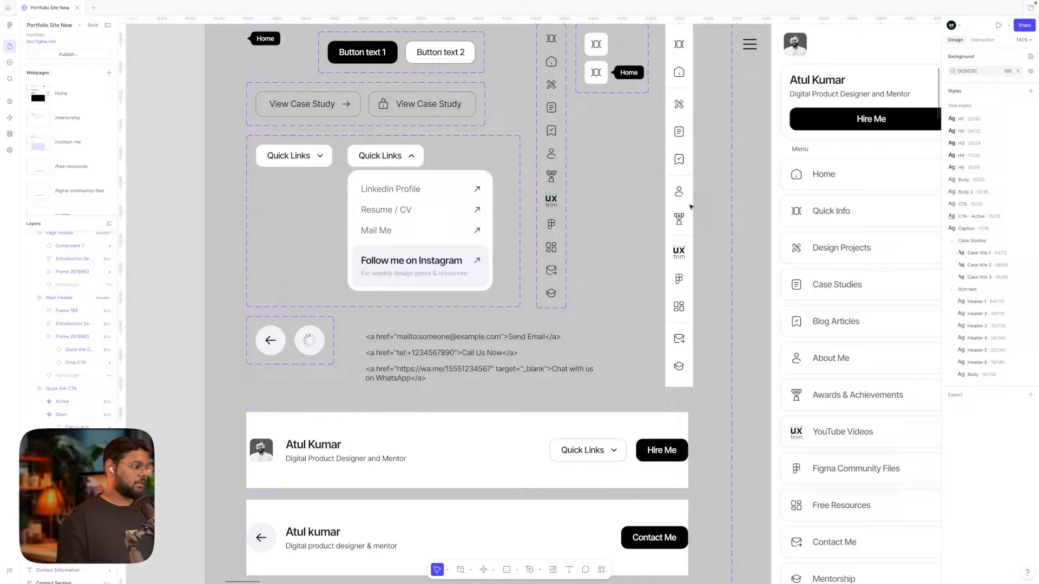
{"action": "right_click", "coordinate": [687, 169]}
{"action": "left_click", "coordinate": [632, 181]}
{"action": "scroll", "coordinate": [633, 180], "scroll_direction": "down", "scroll_amount": 4}
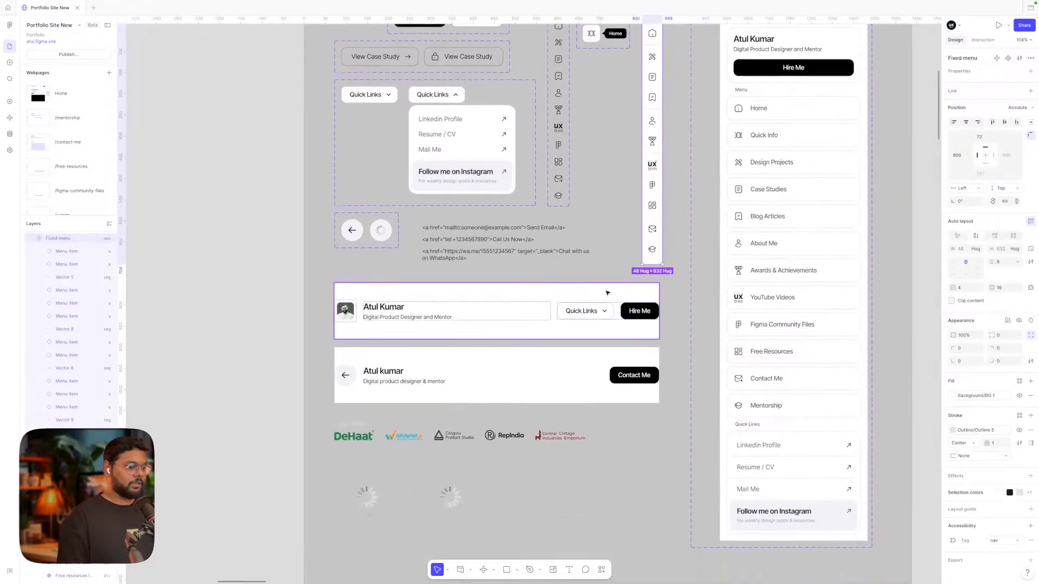
Check the Main Header's and Page Header's button links in the Interaction tab
{"action": "left_click", "coordinate": [593, 327]}
{"action": "left_click", "coordinate": [983, 41]}
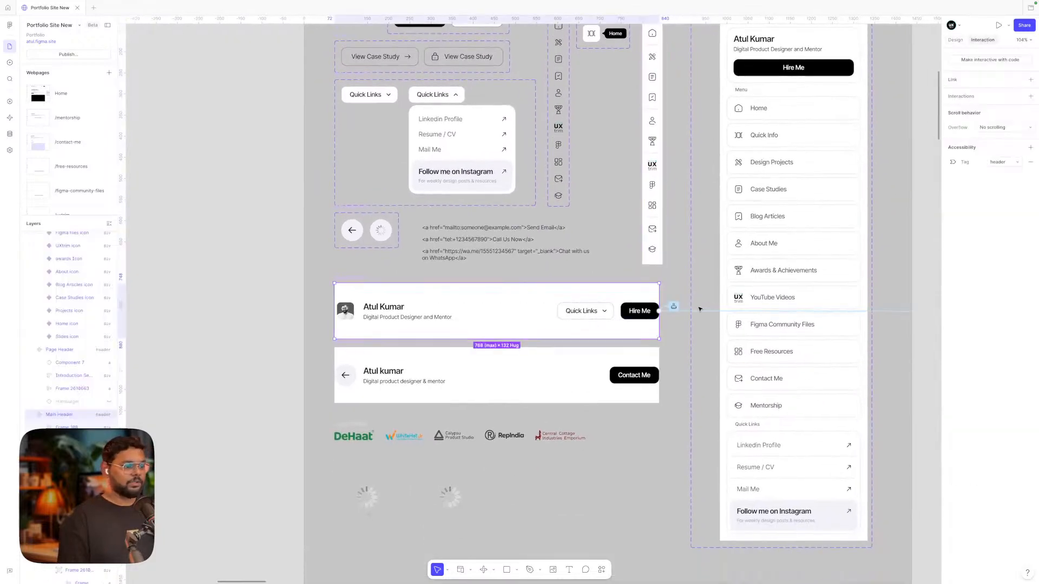
{"action": "scroll", "coordinate": [667, 329], "scroll_direction": "down", "scroll_amount": 1}
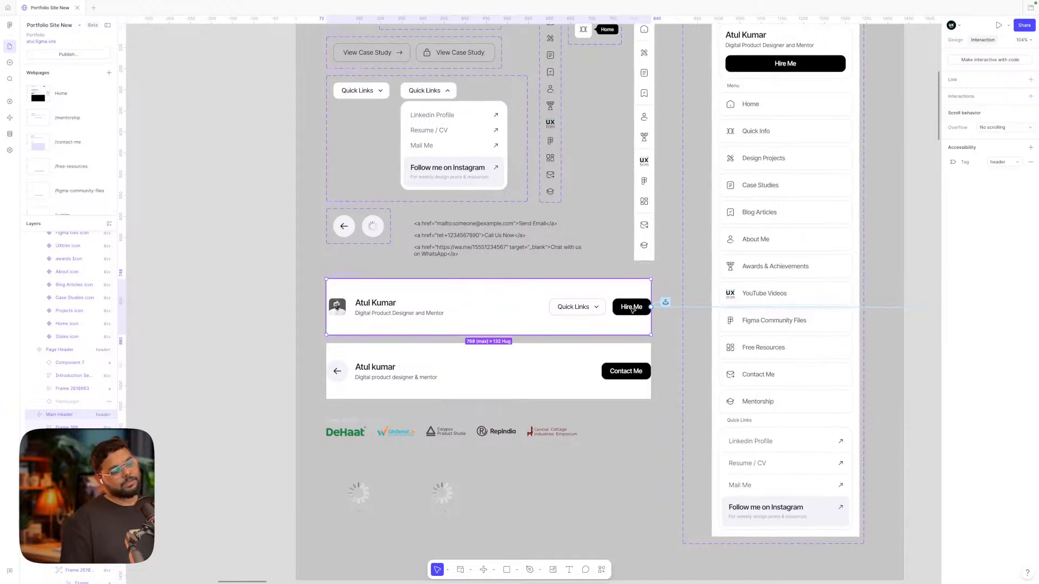
{"action": "left_click", "coordinate": [598, 382]}
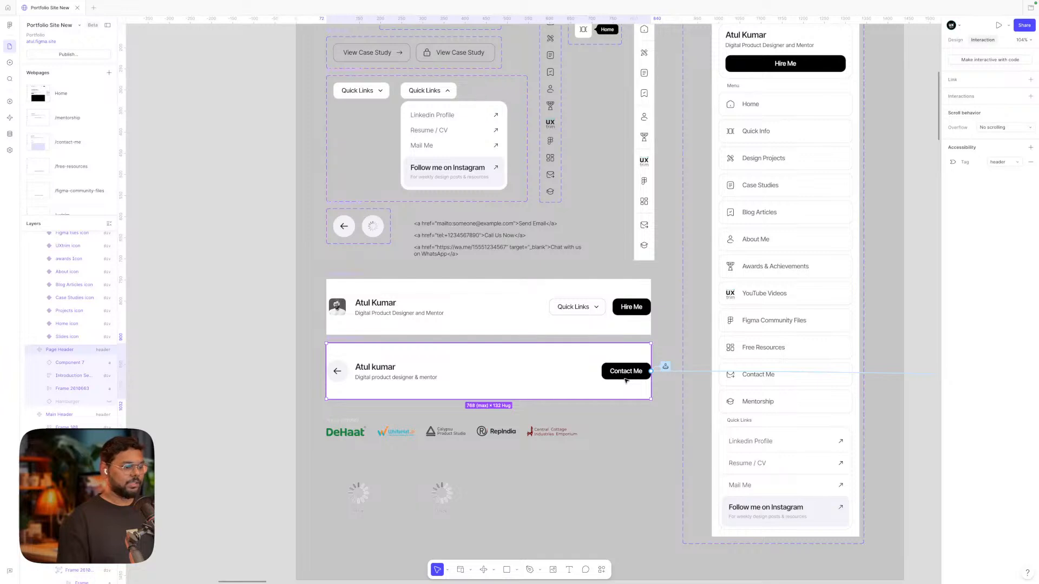
{"action": "scroll", "coordinate": [575, 325], "scroll_direction": "up", "scroll_amount": 1}
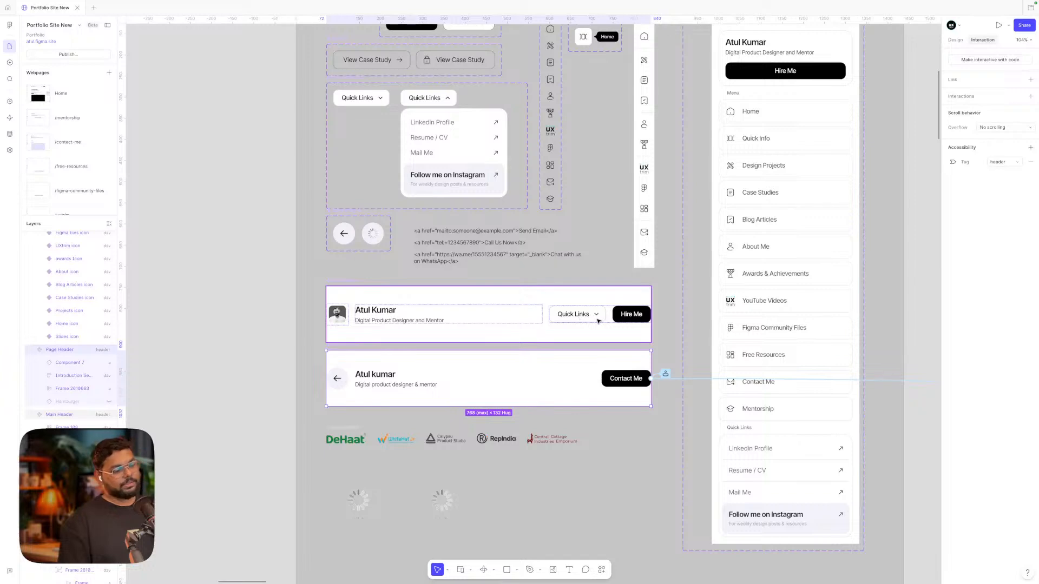
Pan to the Home page and deselect so every interaction link shows
{"action": "scroll", "coordinate": [597, 321], "scroll_direction": "right", "scroll_amount": 5}
{"action": "scroll", "coordinate": [597, 321], "scroll_direction": "down", "scroll_amount": 3}
{"action": "scroll", "coordinate": [598, 321], "scroll_direction": "right", "scroll_amount": 3}
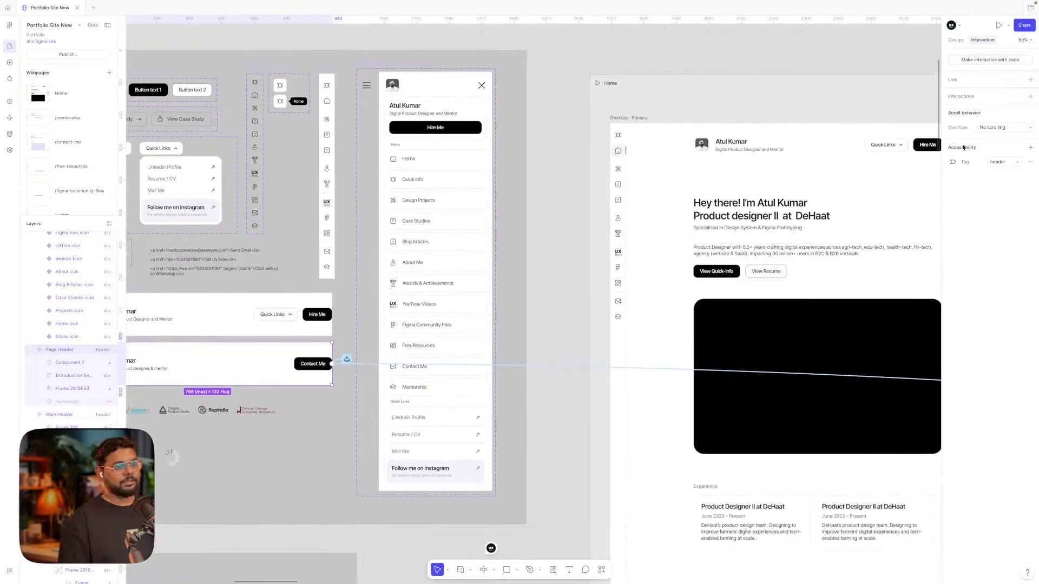
{"action": "scroll", "coordinate": [873, 183], "scroll_direction": "right", "scroll_amount": 5}
{"action": "scroll", "coordinate": [873, 184], "scroll_direction": "down", "scroll_amount": 1}
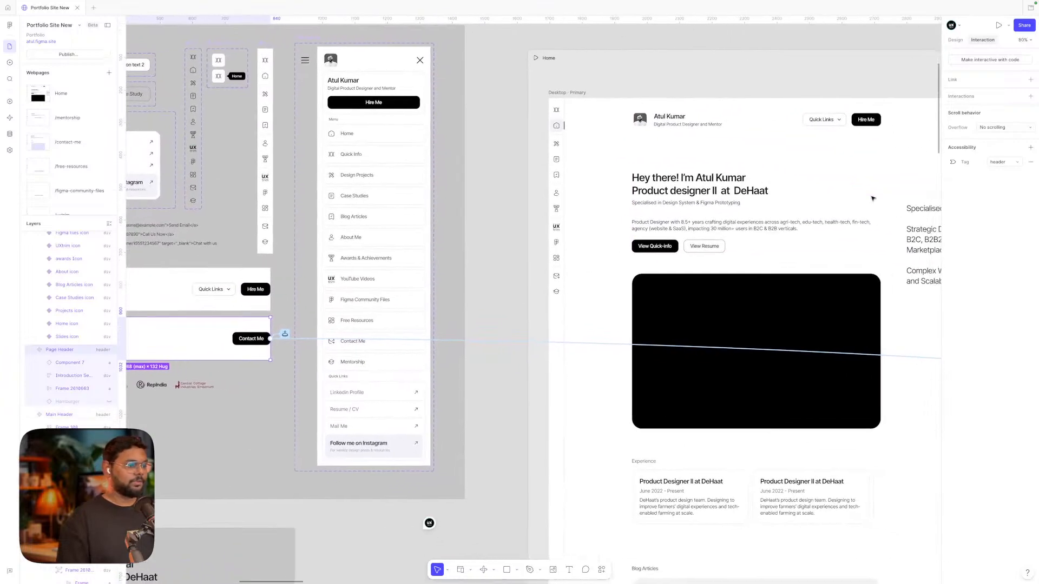
{"action": "scroll", "coordinate": [872, 199], "scroll_direction": "right", "scroll_amount": 1}
{"action": "scroll", "coordinate": [873, 200], "scroll_direction": "up", "scroll_amount": 1}
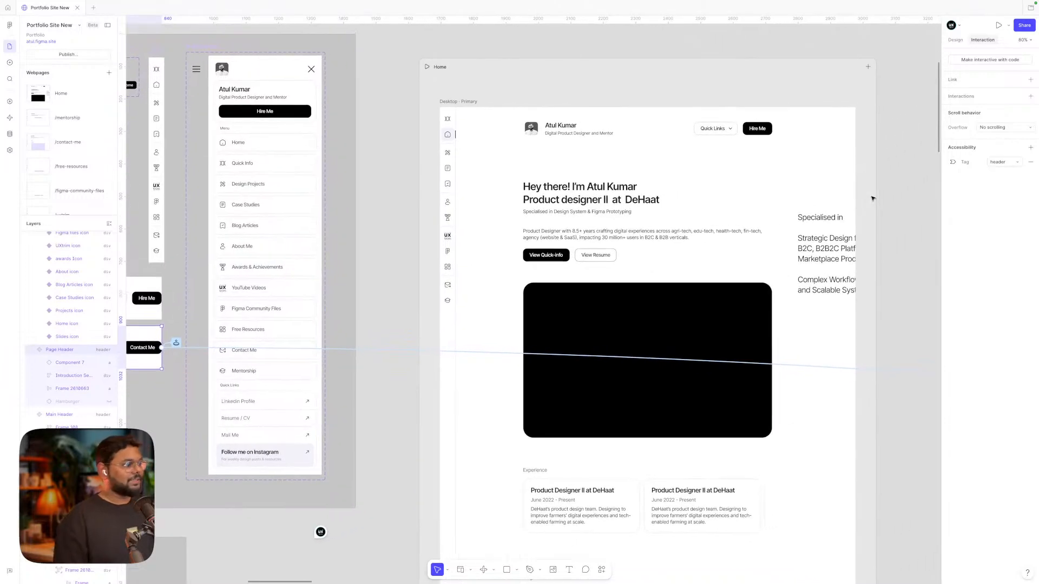
{"action": "scroll", "coordinate": [872, 198], "scroll_direction": "left", "scroll_amount": 3}
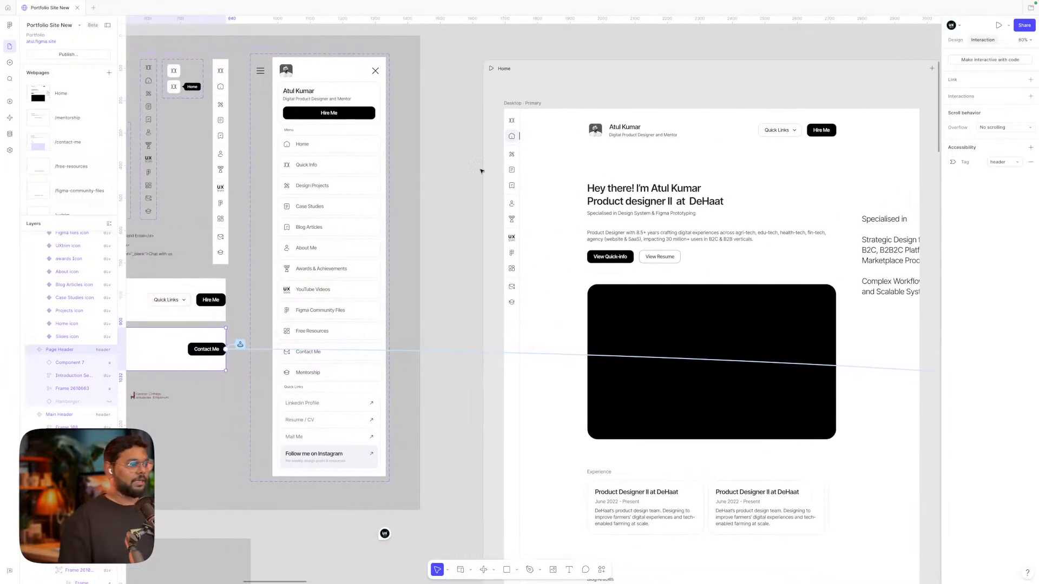
{"action": "left_click", "coordinate": [463, 171]}
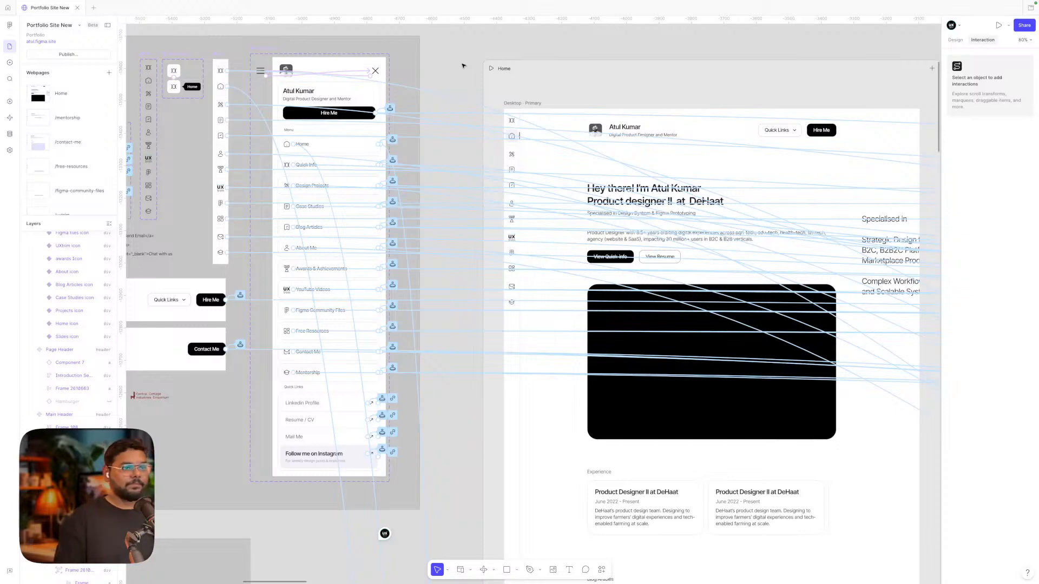
Return to Design properties and select the open Quick Links dropdown in Navigation Components
{"action": "left_click", "coordinate": [955, 39]}
{"action": "scroll", "coordinate": [597, 119], "scroll_direction": "left", "scroll_amount": 5}
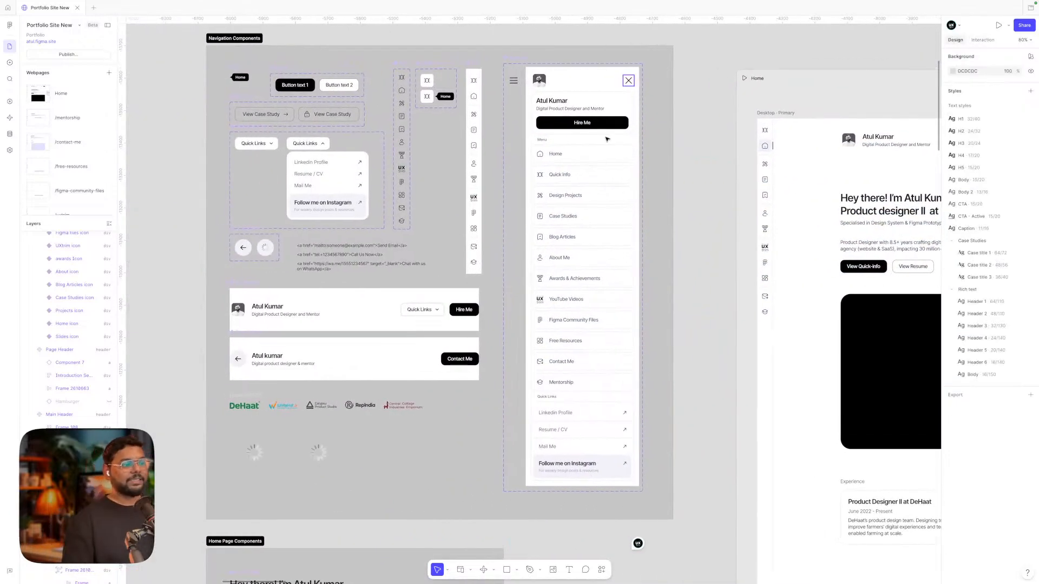
{"action": "left_click", "coordinate": [308, 147]}
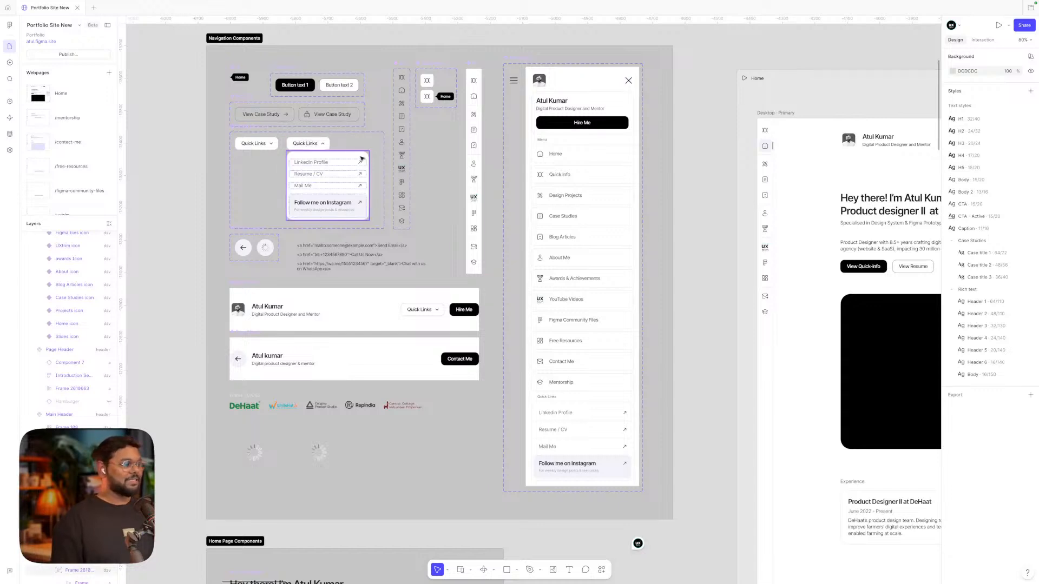
{"action": "scroll", "coordinate": [347, 152], "scroll_direction": "left", "scroll_amount": 2}
{"action": "scroll", "coordinate": [346, 152], "scroll_direction": "up", "scroll_amount": 5}
{"action": "left_click", "coordinate": [345, 150]}
{"action": "scroll", "coordinate": [344, 150], "scroll_direction": "down", "scroll_amount": 3}
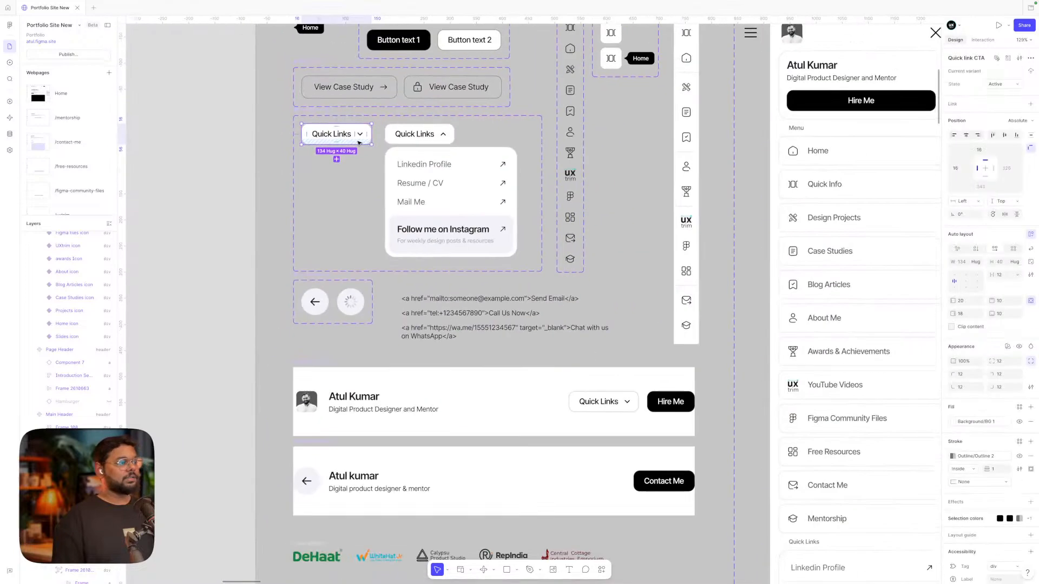
{"action": "scroll", "coordinate": [354, 145], "scroll_direction": "up", "scroll_amount": 1}
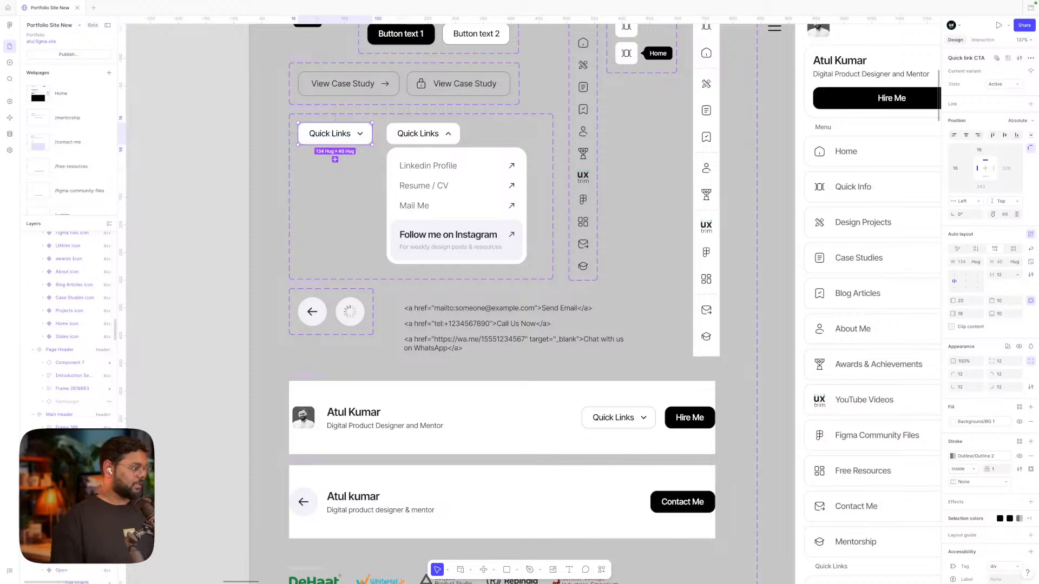
{"action": "scroll", "coordinate": [116, 409], "scroll_direction": "down", "scroll_amount": 2}
{"action": "scroll", "coordinate": [81, 378], "scroll_direction": "down", "scroll_amount": 6}
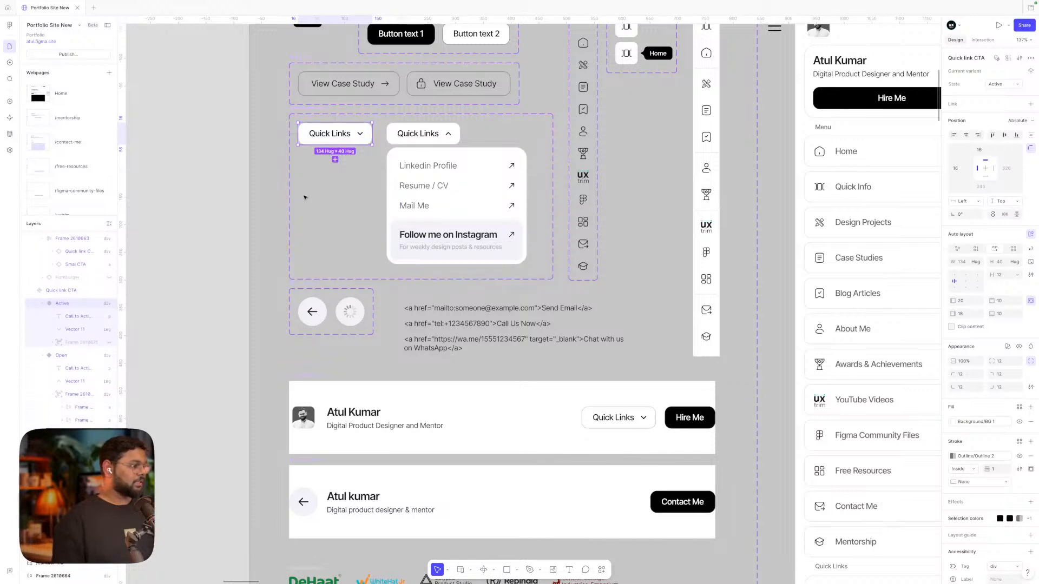
{"action": "left_click", "coordinate": [109, 343]}
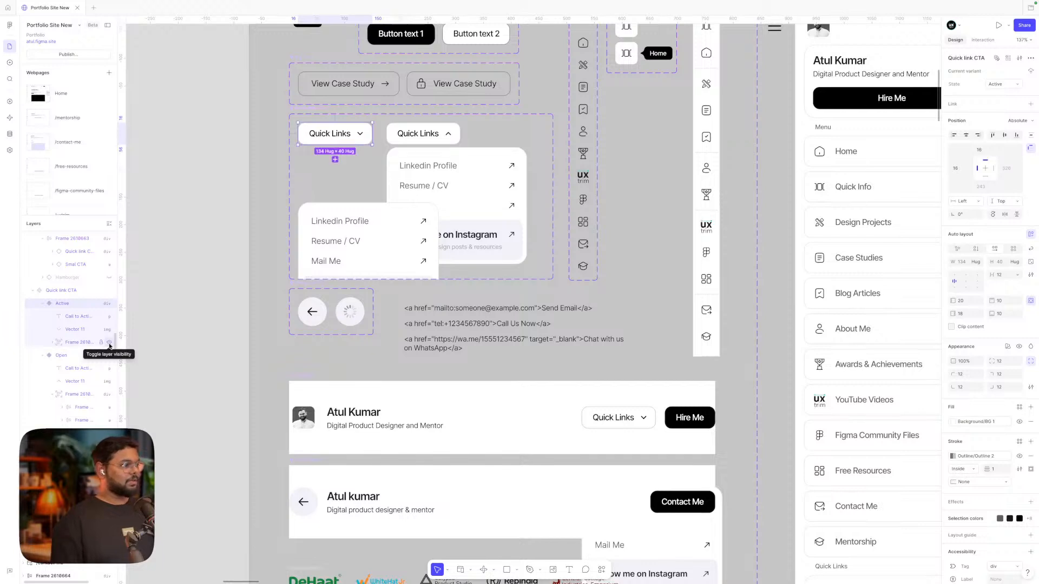
{"action": "left_click", "coordinate": [109, 342]}
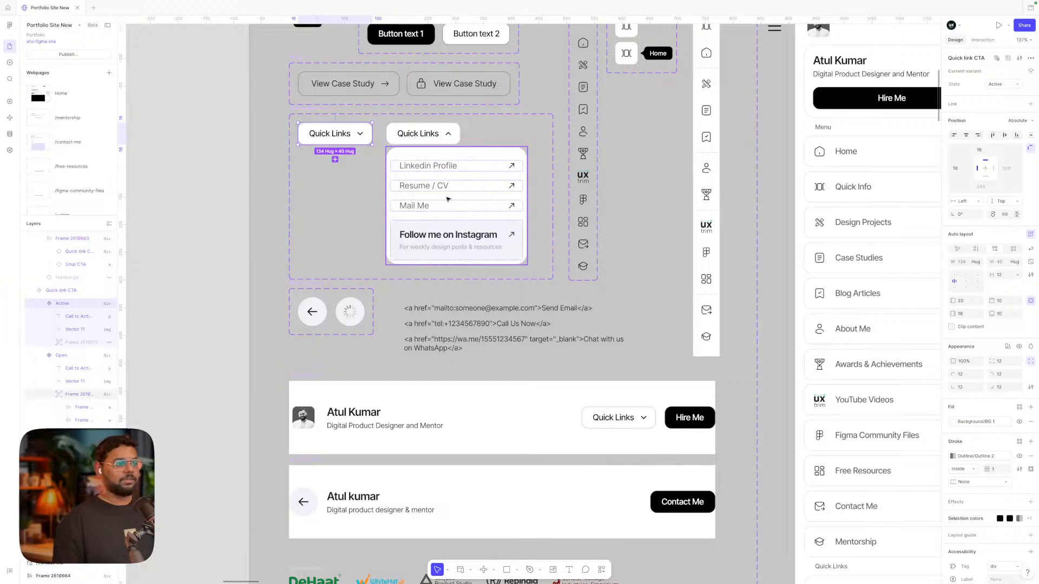
{"action": "scroll", "coordinate": [448, 199], "scroll_direction": "down", "scroll_amount": 3, "text": "ctrl"}
{"action": "scroll", "coordinate": [433, 189], "scroll_direction": "up", "scroll_amount": 6, "text": "ctrl"}
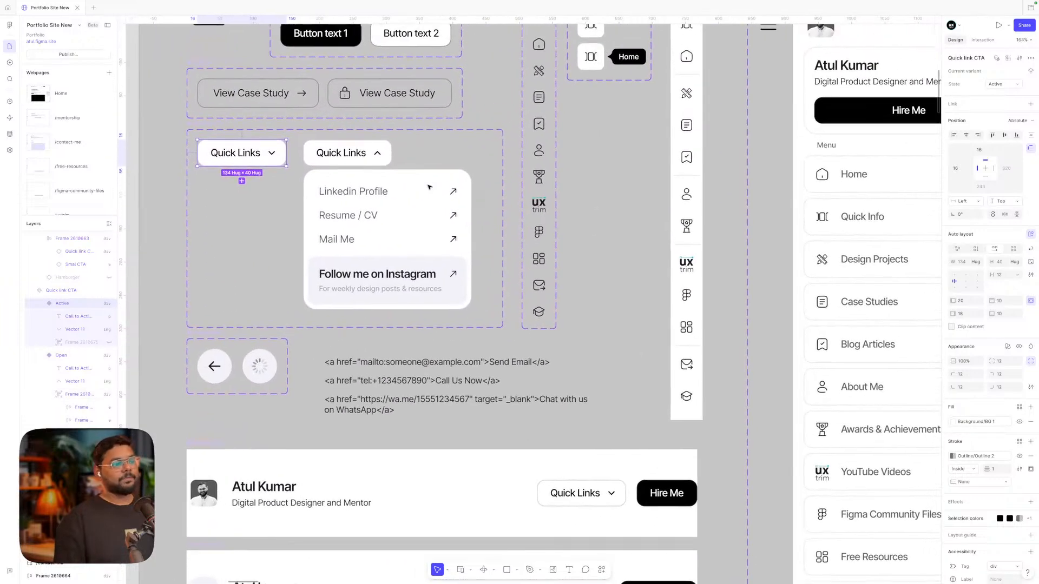
{"action": "scroll", "coordinate": [429, 187], "scroll_direction": "up", "scroll_amount": 1}
{"action": "scroll", "coordinate": [429, 187], "scroll_direction": "right", "scroll_amount": 1}
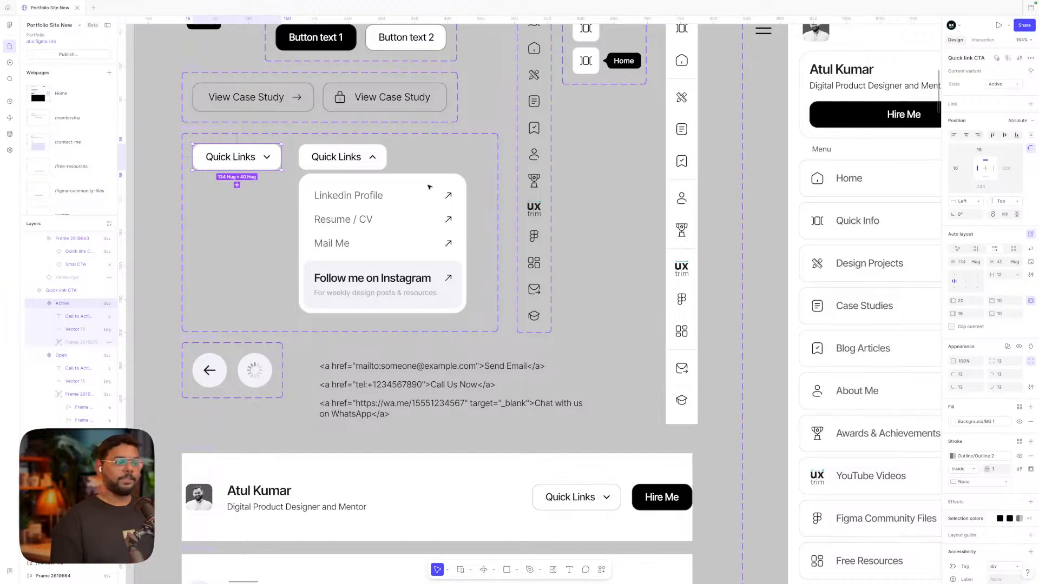
{"action": "scroll", "coordinate": [429, 187], "scroll_direction": "down", "scroll_amount": 5}
{"action": "scroll", "coordinate": [429, 187], "scroll_direction": "right", "scroll_amount": 9}
Deselect the Quick Links variant, then select the Home hero section and its 768 × 480 black video block
{"action": "scroll", "coordinate": [429, 187], "scroll_direction": "down", "scroll_amount": 1}
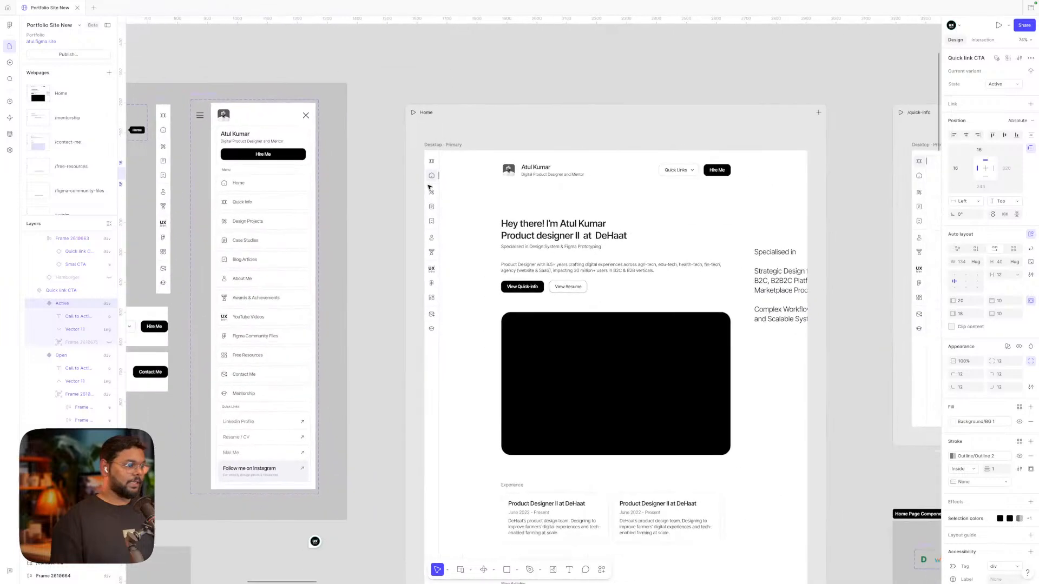
{"action": "scroll", "coordinate": [429, 187], "scroll_direction": "down", "scroll_amount": 3}
{"action": "scroll", "coordinate": [429, 187], "scroll_direction": "right", "scroll_amount": 1}
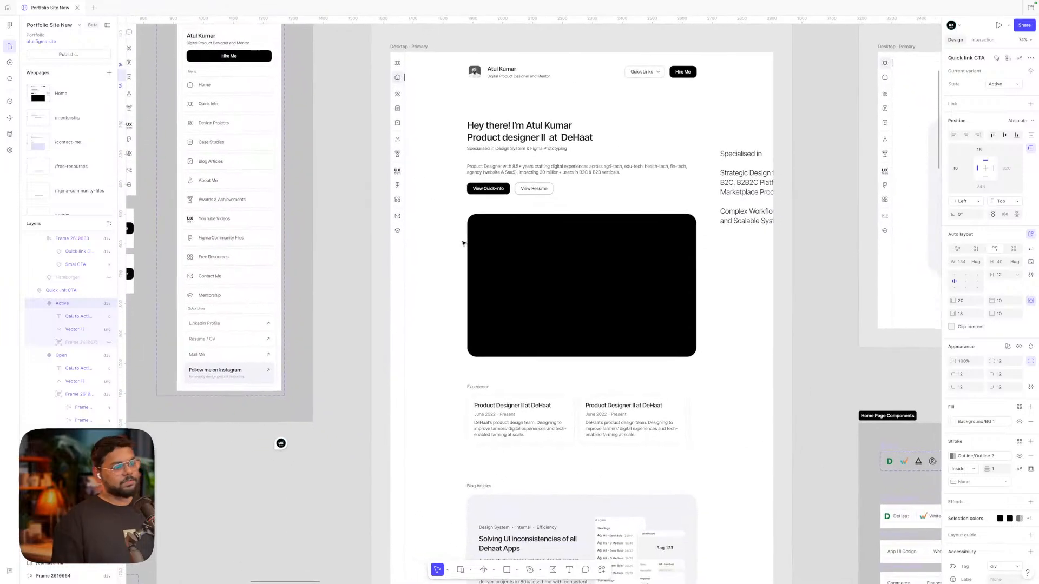
{"action": "scroll", "coordinate": [462, 243], "scroll_direction": "down", "scroll_amount": 3}
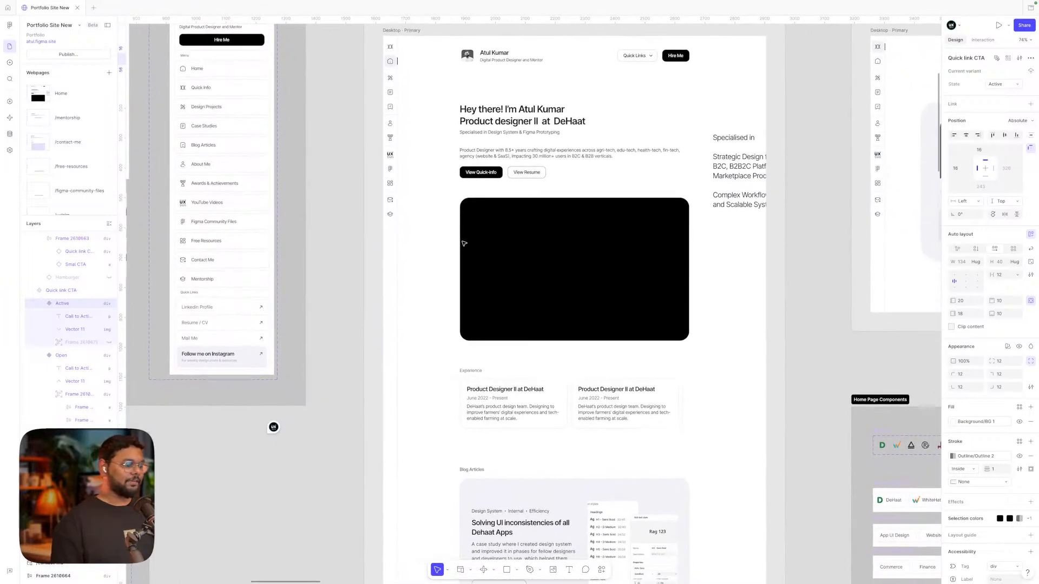
{"action": "scroll", "coordinate": [463, 243], "scroll_direction": "up", "scroll_amount": 4}
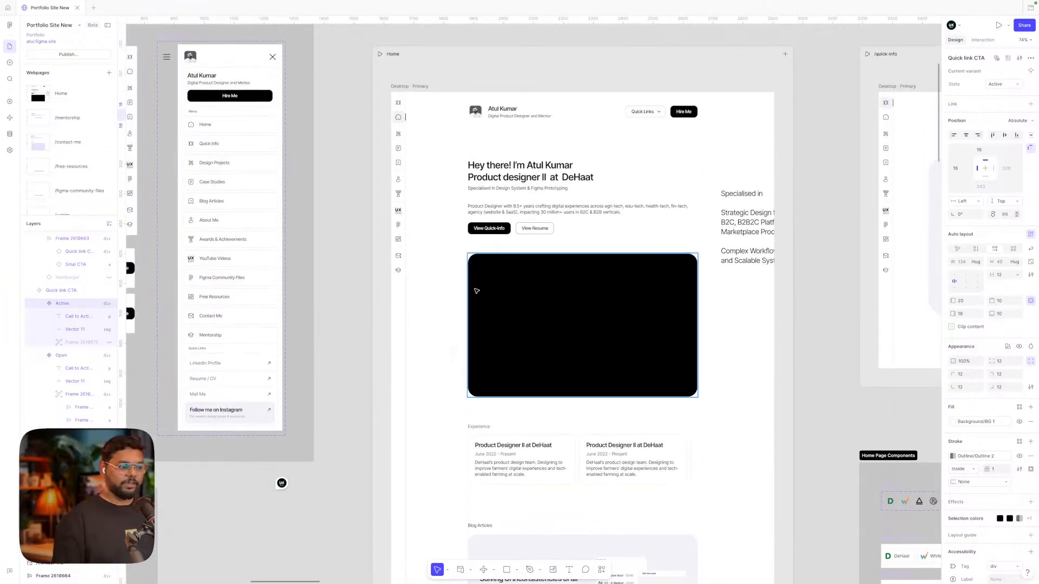
{"action": "scroll", "coordinate": [489, 292], "scroll_direction": "up", "scroll_amount": 4}
{"action": "left_click", "coordinate": [428, 292]}
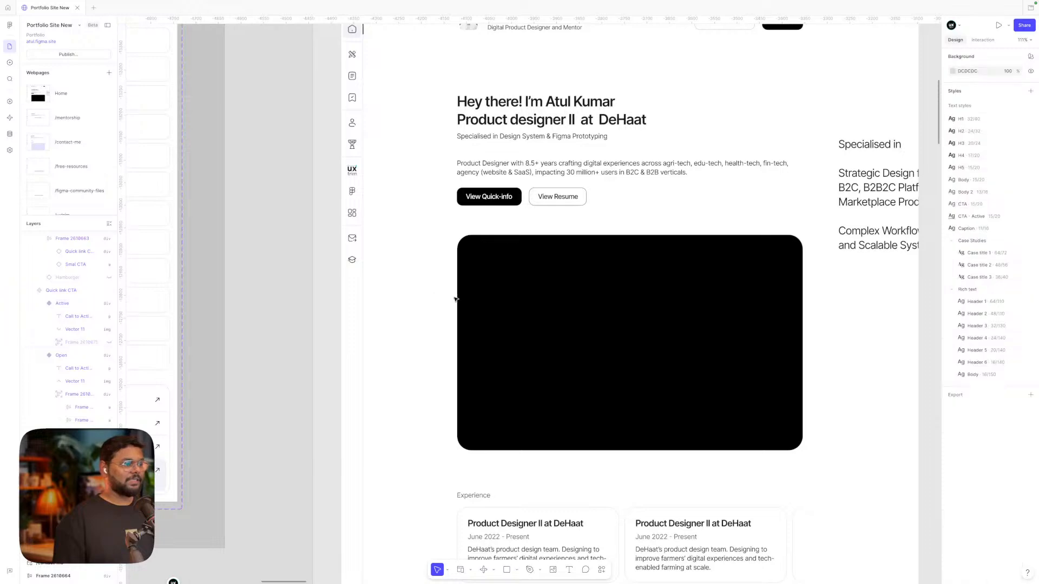
{"action": "scroll", "coordinate": [456, 238], "scroll_direction": "up", "scroll_amount": 1}
{"action": "left_click", "coordinate": [453, 178]}
{"action": "scroll", "coordinate": [453, 178], "scroll_direction": "down", "scroll_amount": 5}
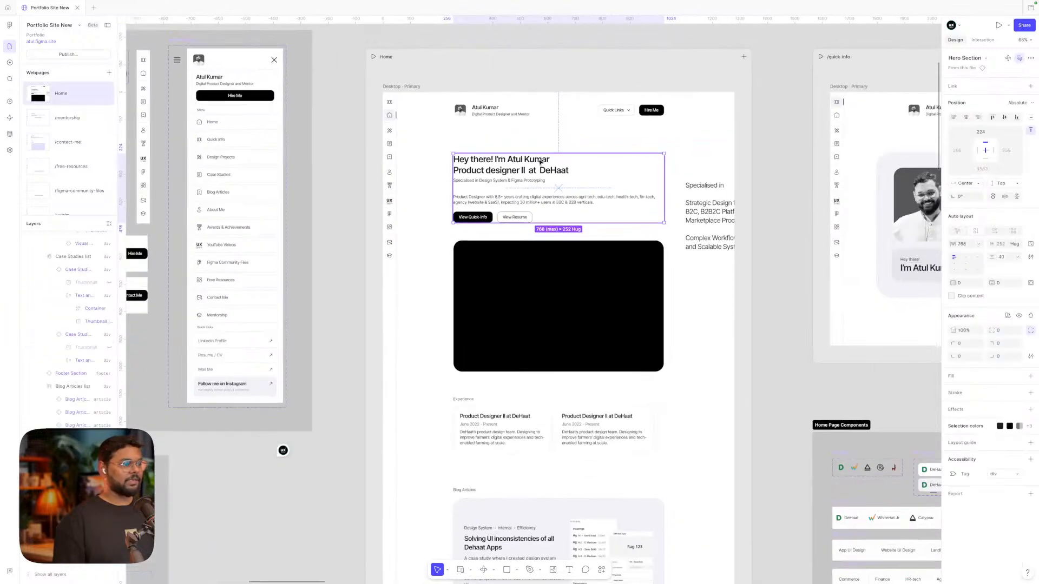
{"action": "scroll", "coordinate": [517, 181], "scroll_direction": "down", "scroll_amount": 3}
{"action": "left_click", "coordinate": [518, 238]}
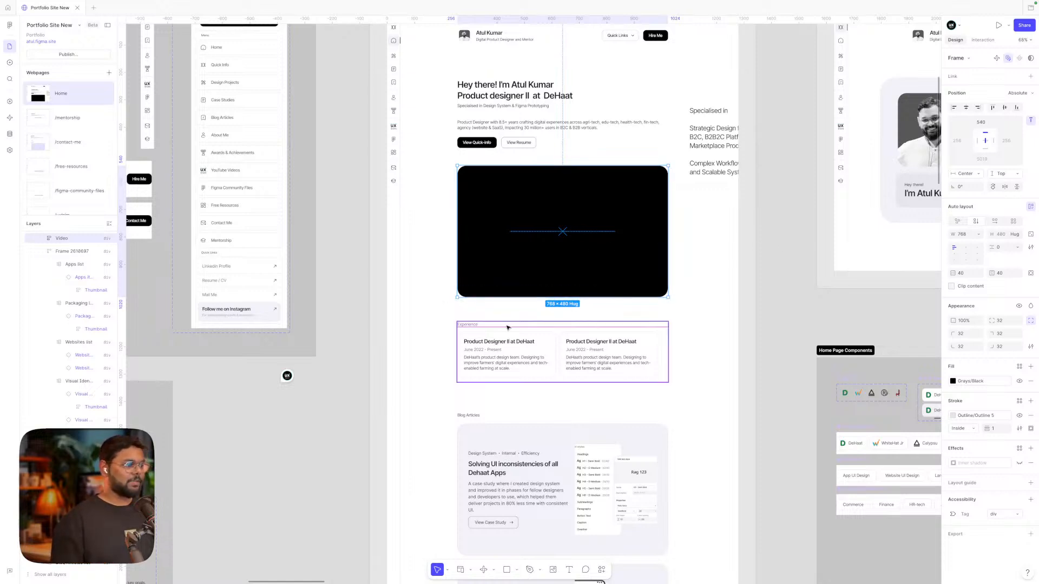
Retitle the Home page's 'Blog Articles' heading to 'Case Study'
{"action": "scroll", "coordinate": [547, 302], "scroll_direction": "up", "scroll_amount": 1}
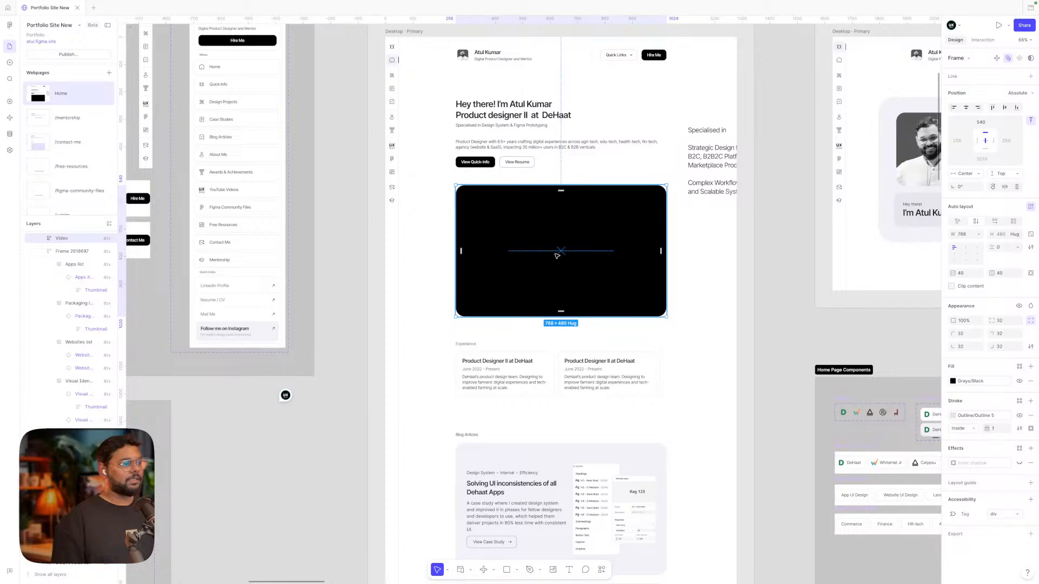
{"action": "scroll", "coordinate": [557, 256], "scroll_direction": "down", "scroll_amount": 2}
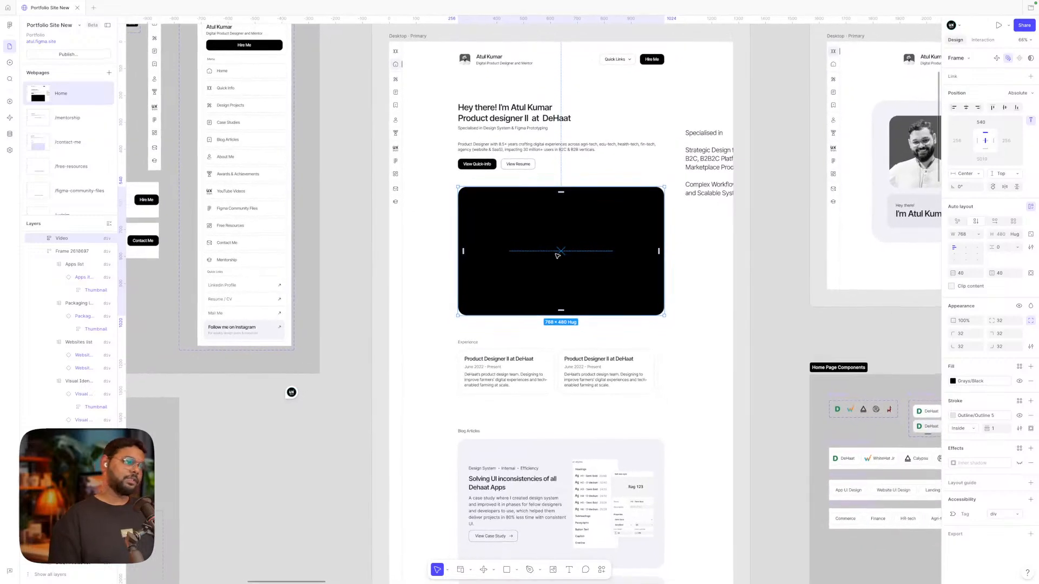
{"action": "scroll", "coordinate": [558, 255], "scroll_direction": "down", "scroll_amount": 1}
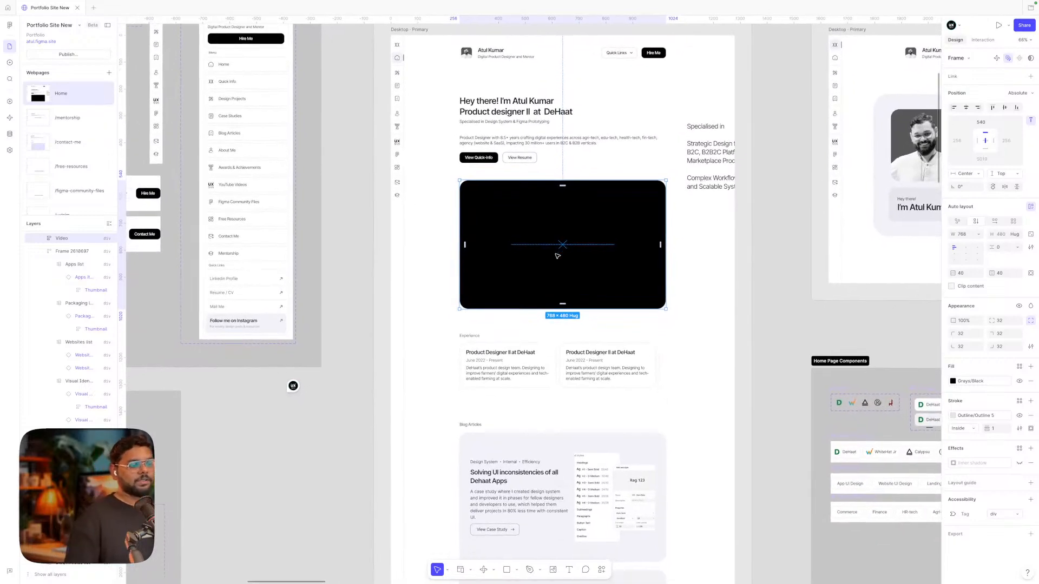
{"action": "scroll", "coordinate": [557, 255], "scroll_direction": "down", "scroll_amount": 4}
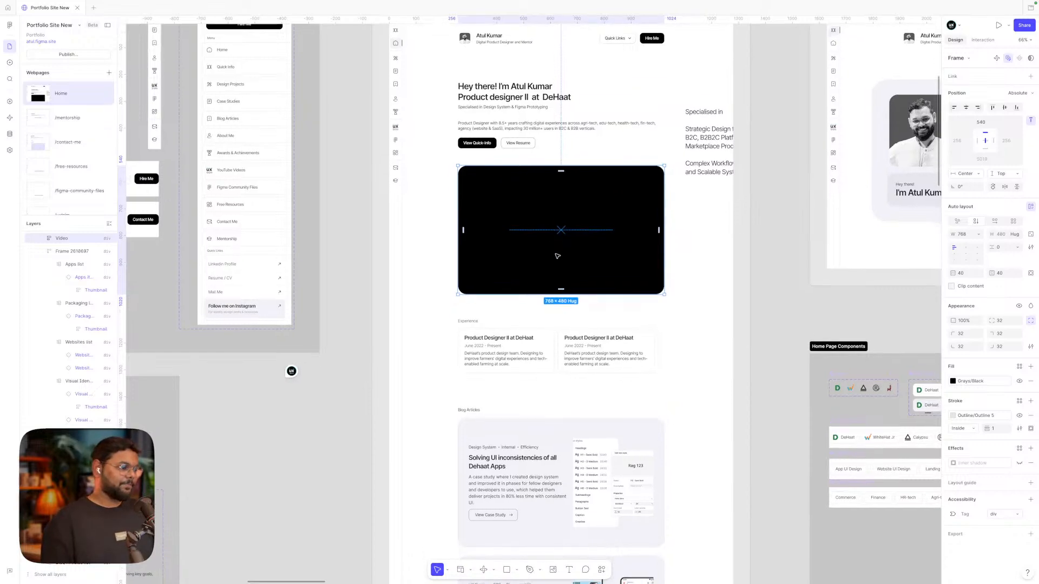
{"action": "scroll", "coordinate": [557, 255], "scroll_direction": "down", "scroll_amount": 1}
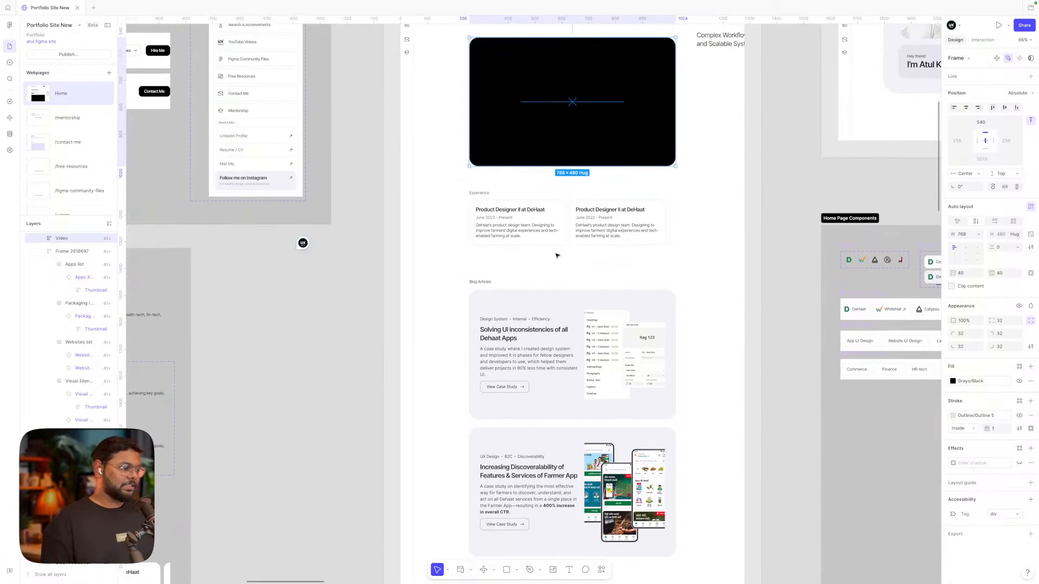
{"action": "double_click", "coordinate": [481, 282]}
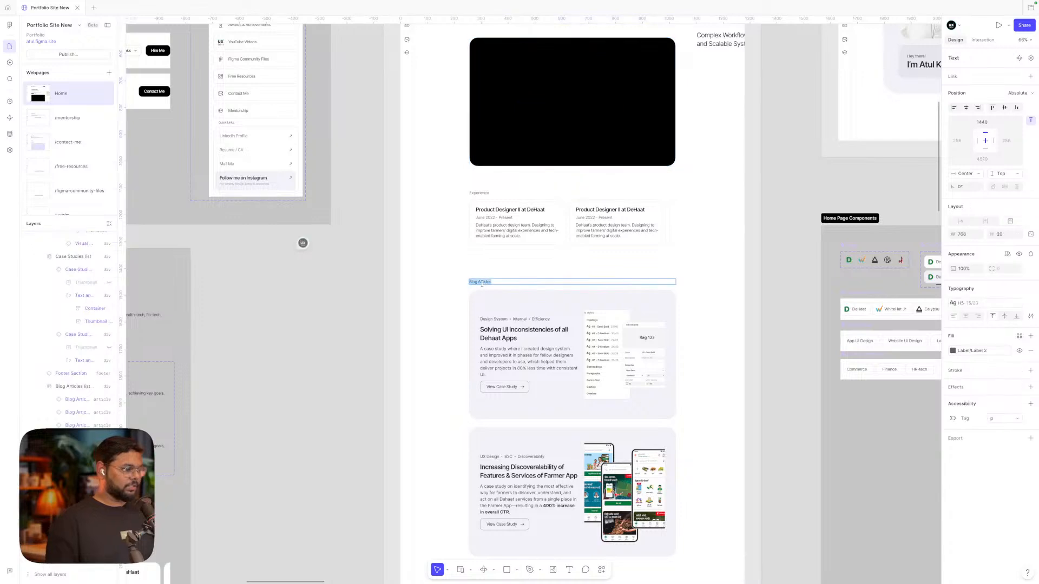
{"action": "type", "text": "Case"}
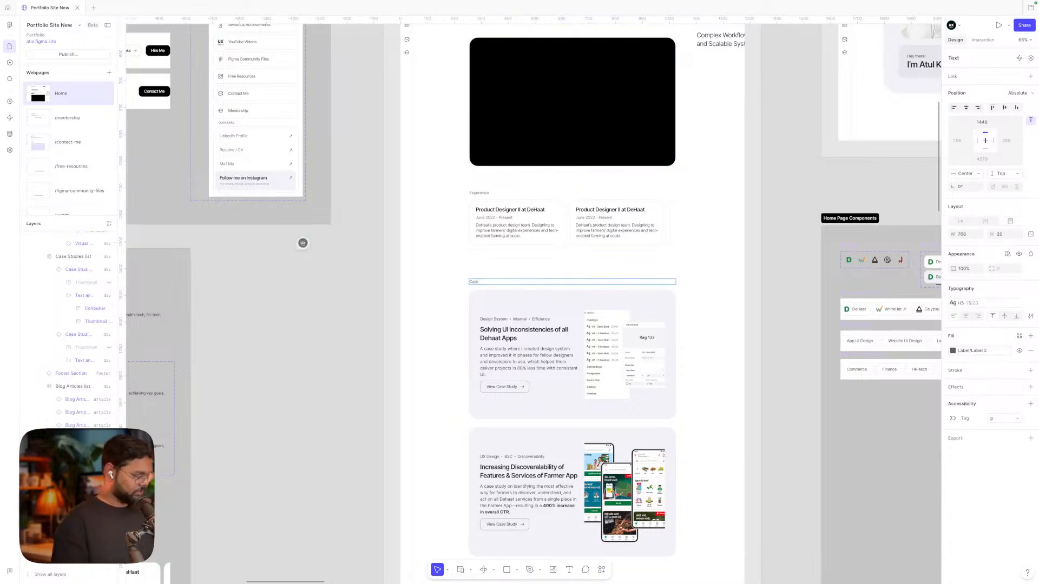
{"action": "type", "text": " Study S"}
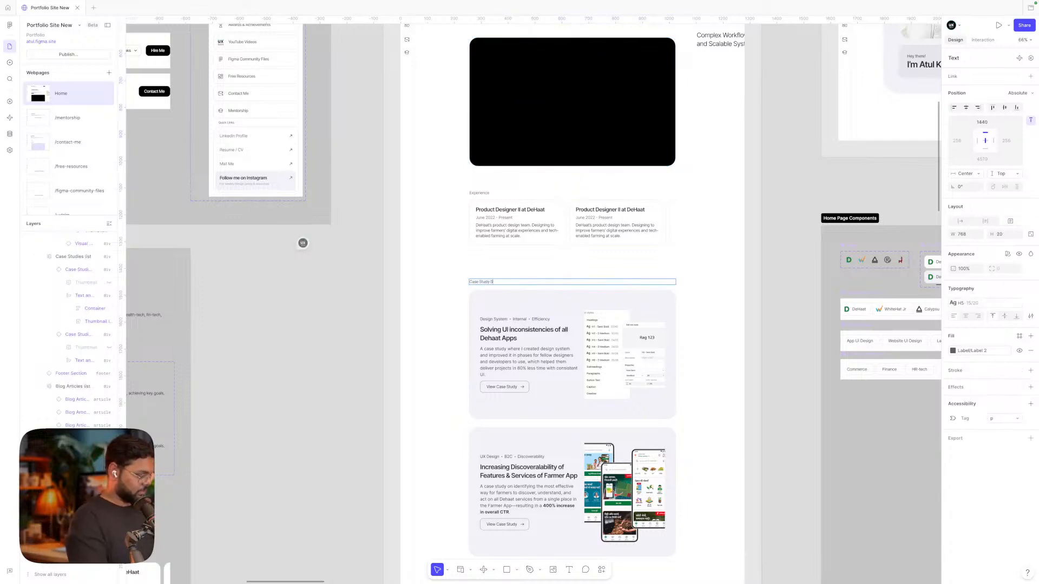
{"action": "key", "text": "BackSpace"}
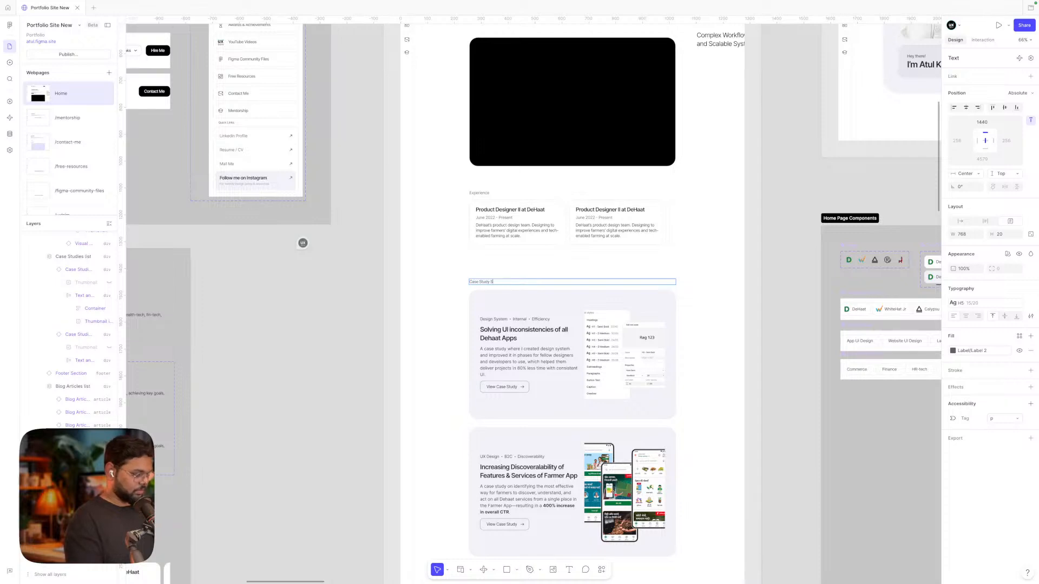
{"action": "scroll", "coordinate": [659, 340], "scroll_direction": "down", "scroll_amount": 4}
{"action": "left_click", "coordinate": [788, 299]}
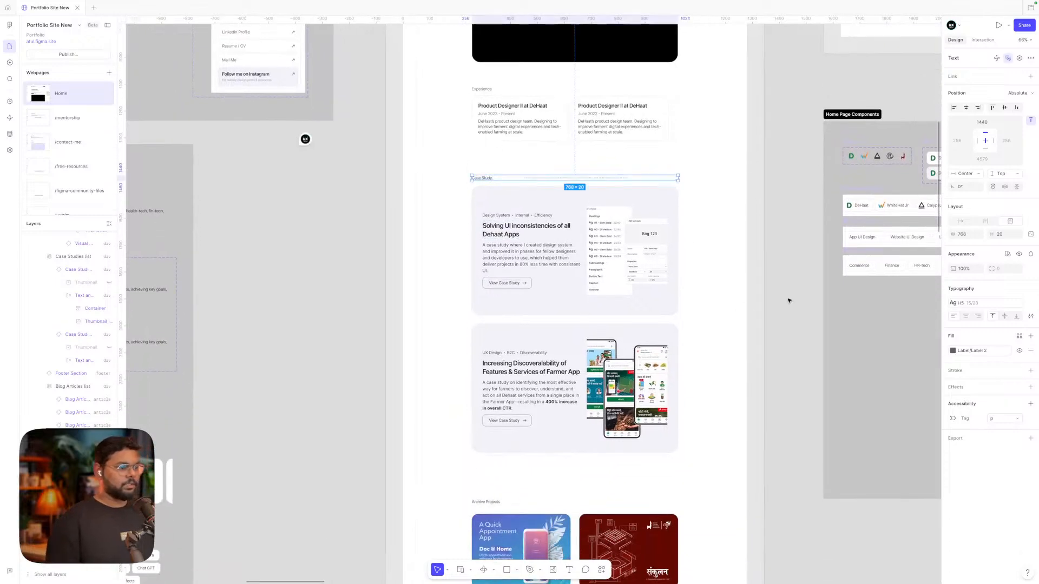
{"action": "left_click", "coordinate": [788, 299]}
{"action": "scroll", "coordinate": [606, 272], "scroll_direction": "down", "scroll_amount": 1}
{"action": "scroll", "coordinate": [607, 272], "scroll_direction": "down", "scroll_amount": 1}
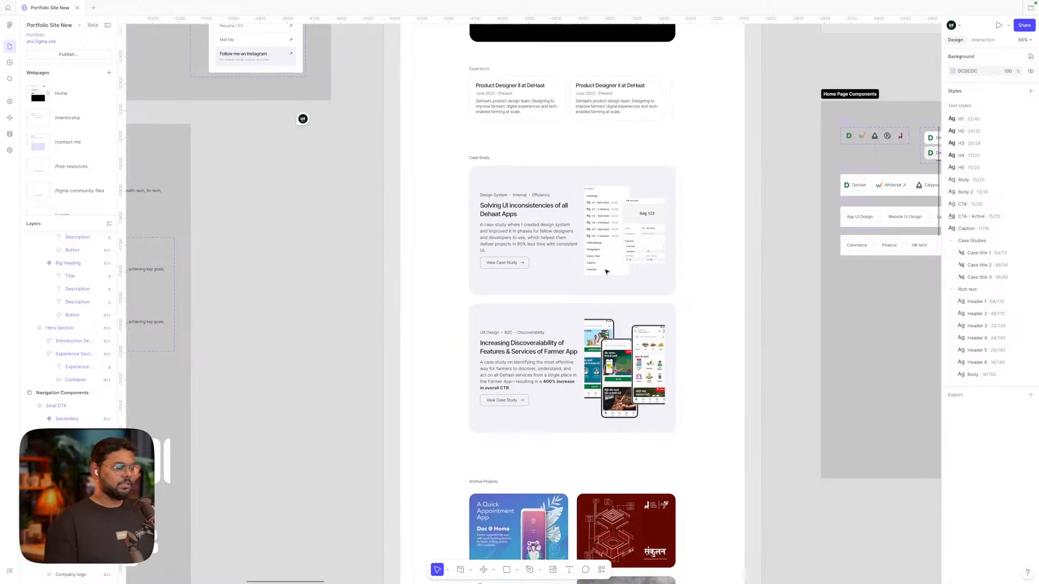
{"action": "scroll", "coordinate": [505, 203], "scroll_direction": "up", "scroll_amount": 5}
{"action": "left_click", "coordinate": [509, 217]}
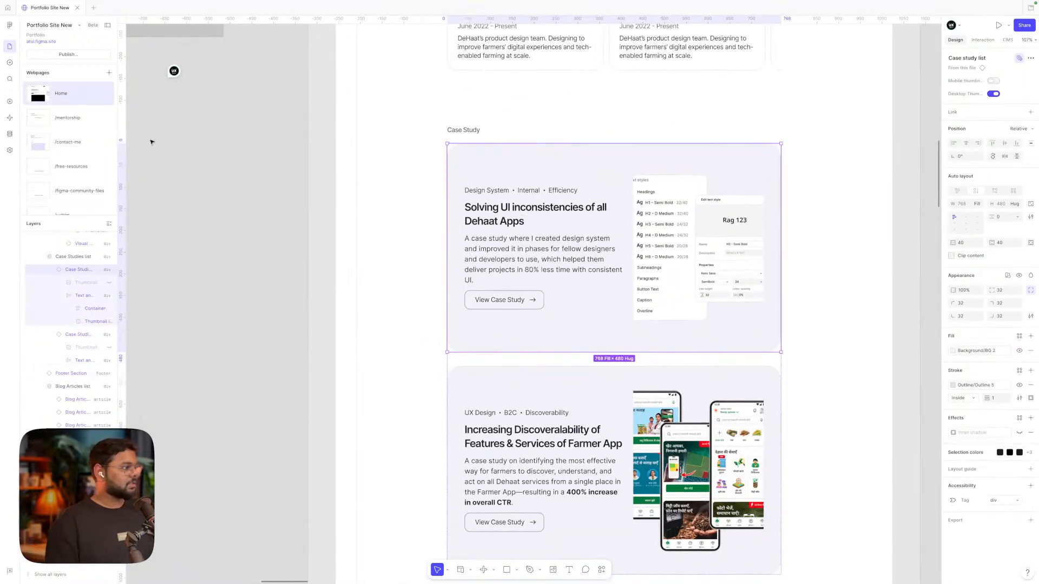
{"action": "scroll", "coordinate": [795, 297], "scroll_direction": "down", "scroll_amount": 3}
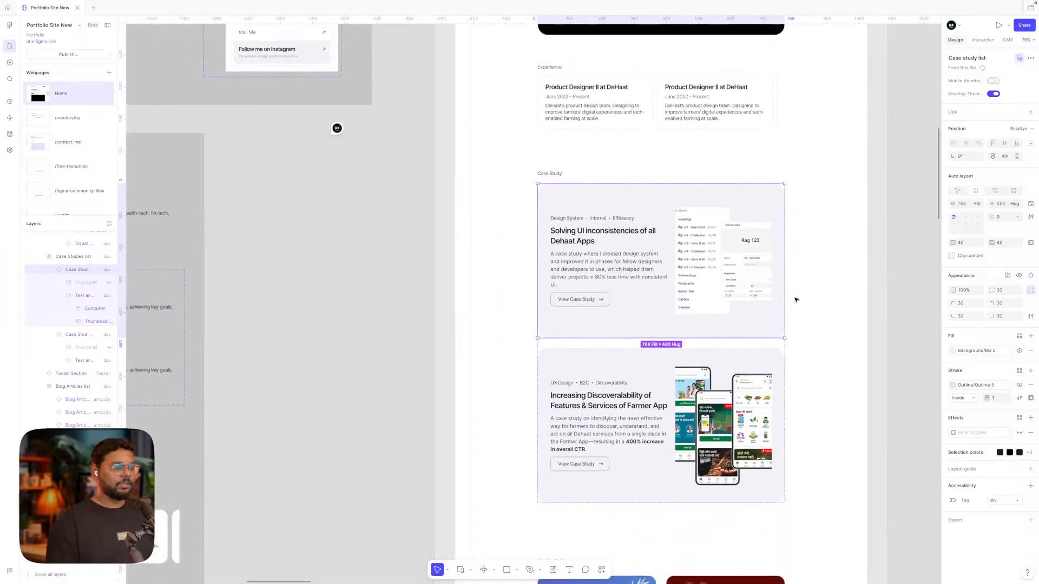
{"action": "left_click", "coordinate": [869, 293]}
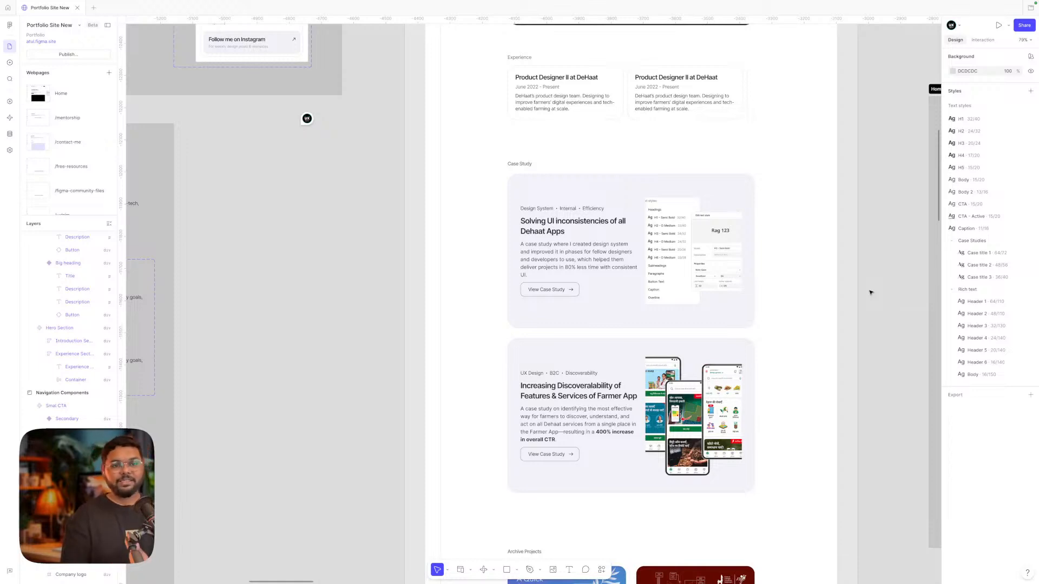
{"action": "scroll", "coordinate": [763, 294], "scroll_direction": "down", "scroll_amount": 2}
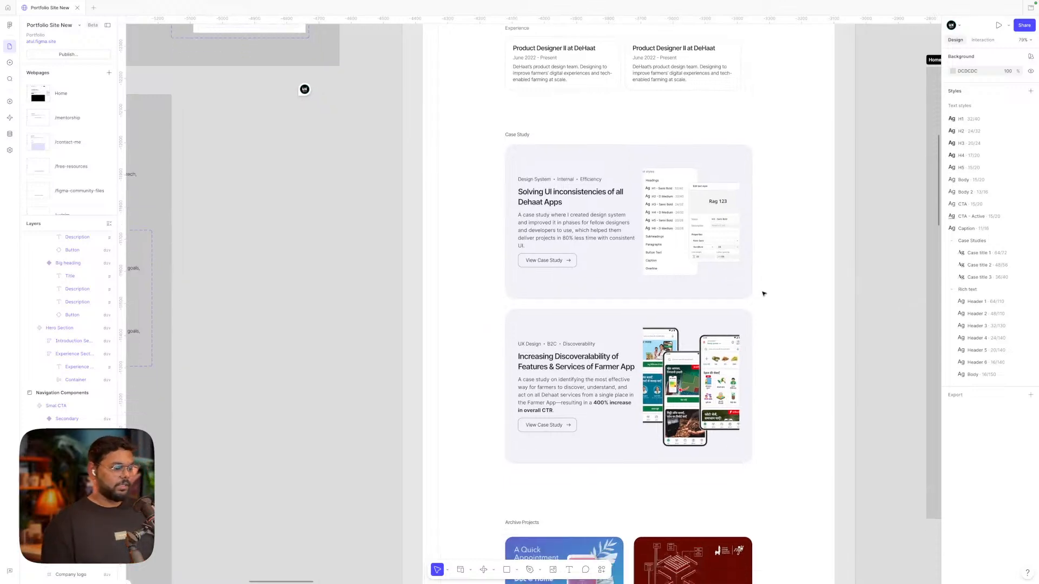
{"action": "scroll", "coordinate": [763, 294], "scroll_direction": "down", "scroll_amount": 5}
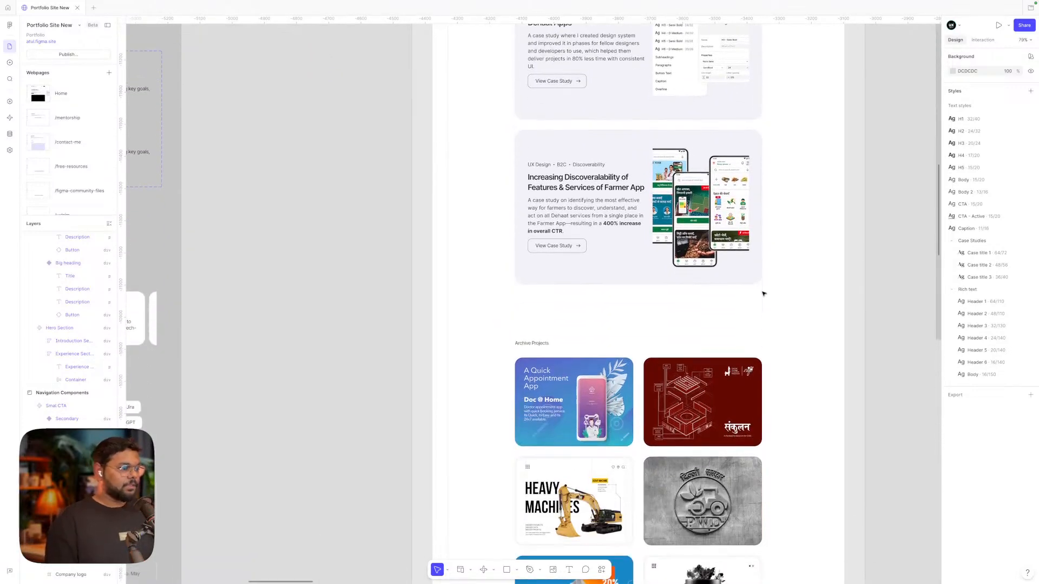
{"action": "scroll", "coordinate": [763, 294], "scroll_direction": "up", "scroll_amount": 4}
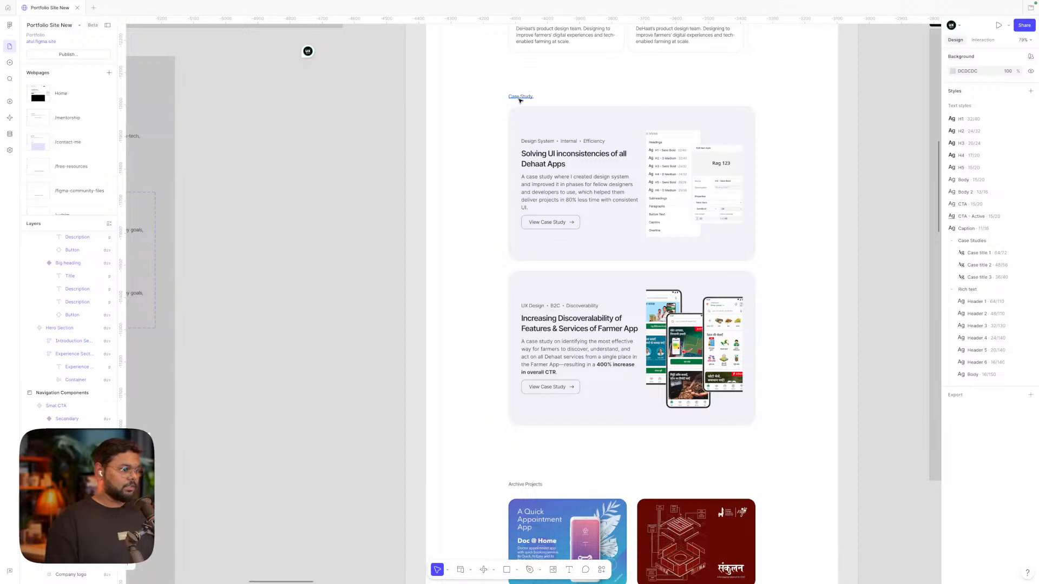
{"action": "scroll", "coordinate": [556, 236], "scroll_direction": "down", "scroll_amount": 10}
{"action": "scroll", "coordinate": [556, 238], "scroll_direction": "up", "scroll_amount": 3}
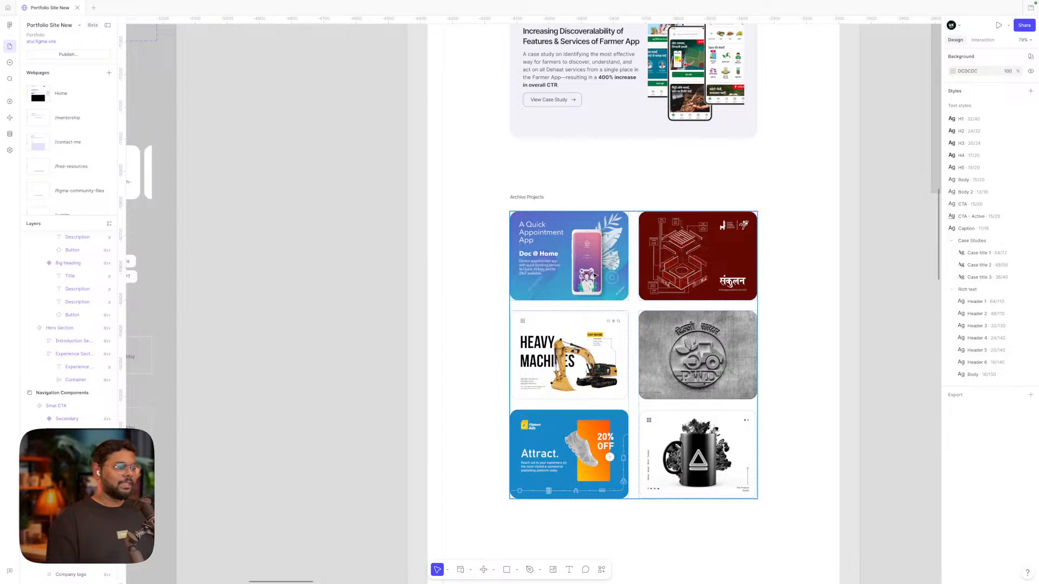
Deselect the Doc @ Home project card and scroll down to the three Read in detail blog articles
{"action": "double_click", "coordinate": [562, 254]}
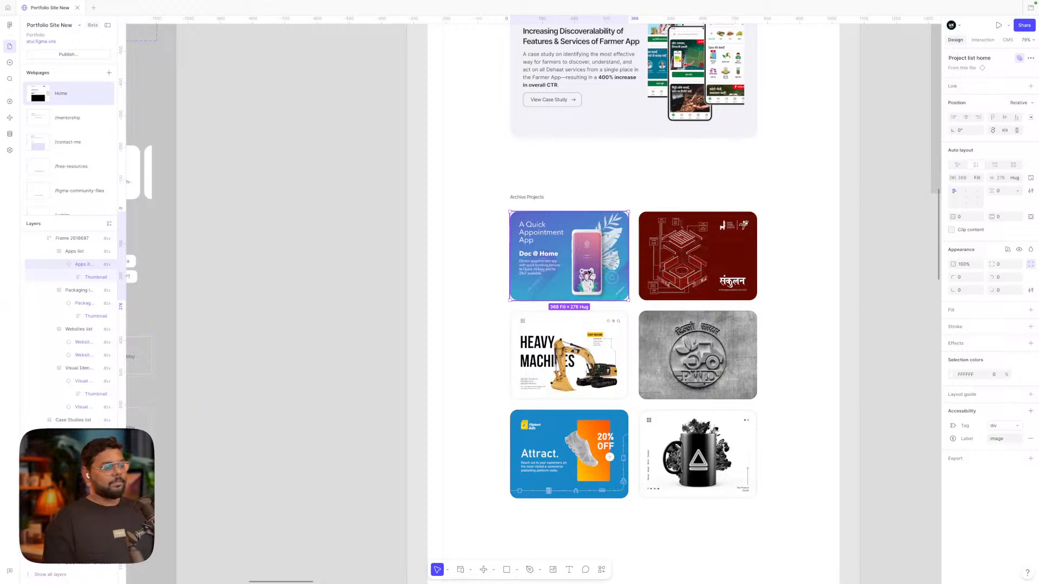
{"action": "left_click", "coordinate": [383, 255]}
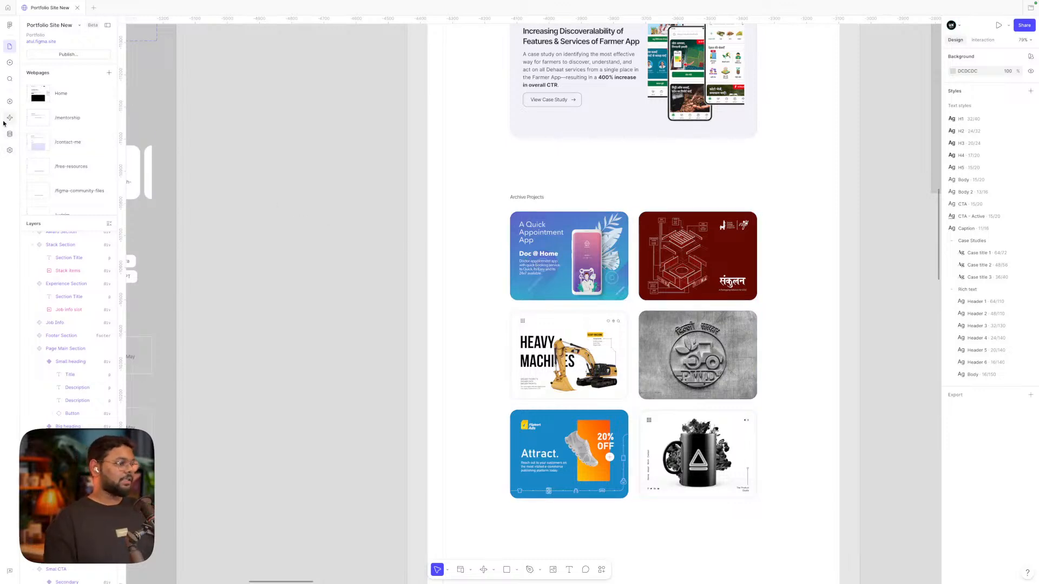
{"action": "scroll", "coordinate": [425, 290], "scroll_direction": "down", "scroll_amount": 1}
{"action": "scroll", "coordinate": [424, 291], "scroll_direction": "right", "scroll_amount": 1}
{"action": "scroll", "coordinate": [625, 273], "scroll_direction": "down", "scroll_amount": 5}
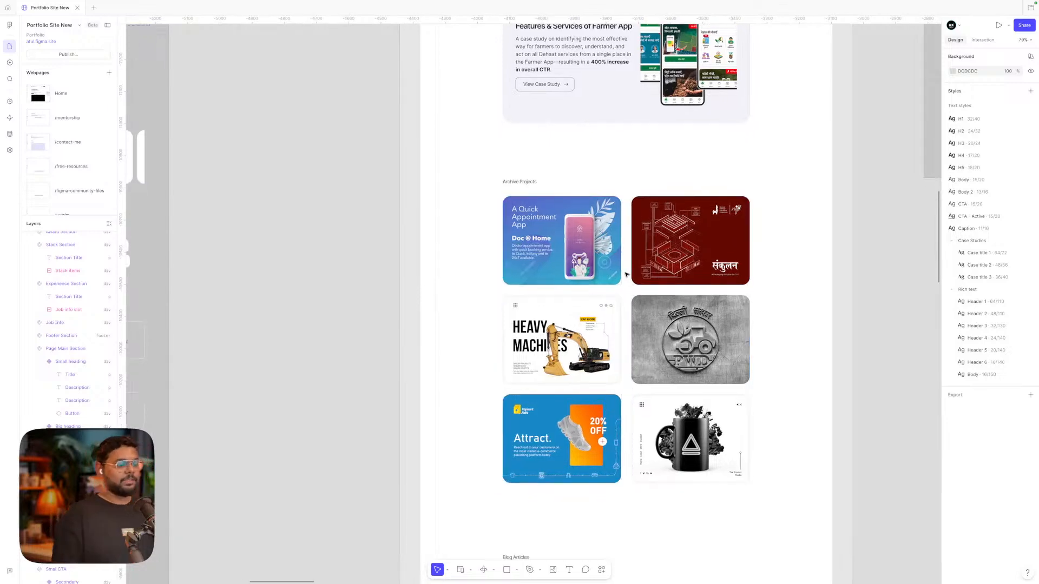
{"action": "scroll", "coordinate": [626, 274], "scroll_direction": "down", "scroll_amount": 1}
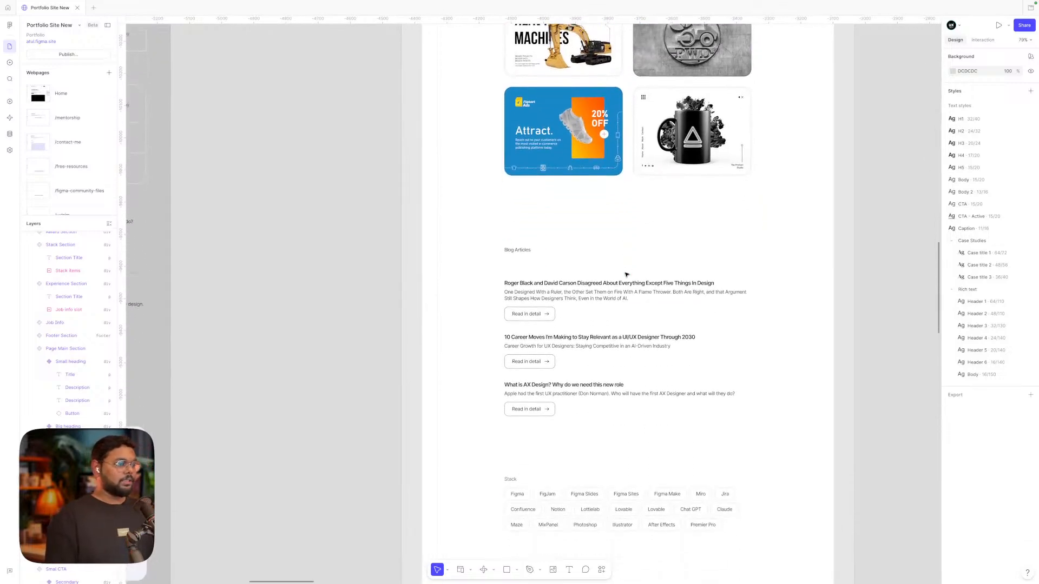
{"action": "scroll", "coordinate": [625, 274], "scroll_direction": "down", "scroll_amount": 1}
{"action": "scroll", "coordinate": [626, 274], "scroll_direction": "right", "scroll_amount": 1}
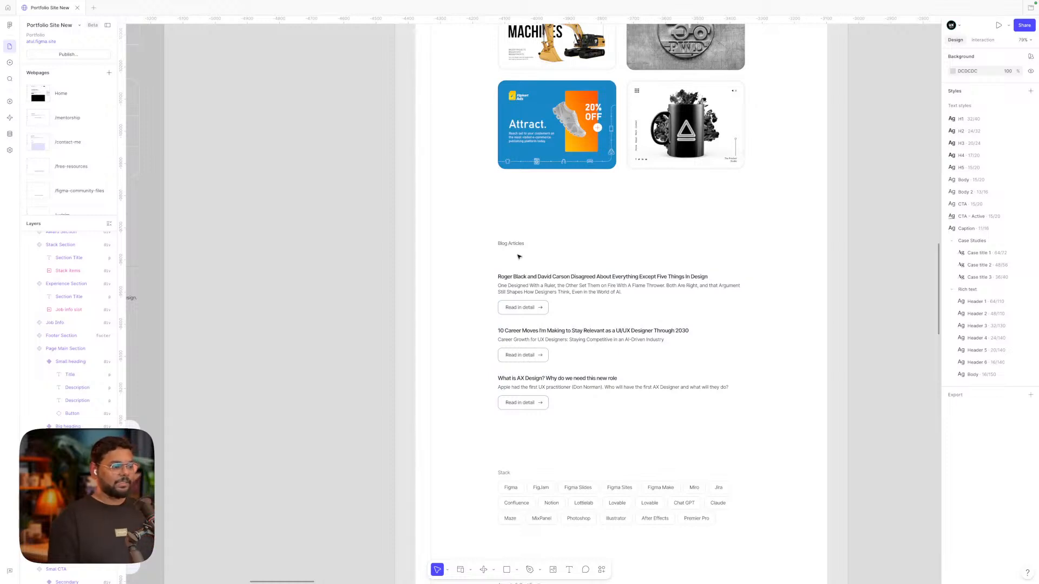
{"action": "scroll", "coordinate": [518, 256], "scroll_direction": "down", "scroll_amount": 1}
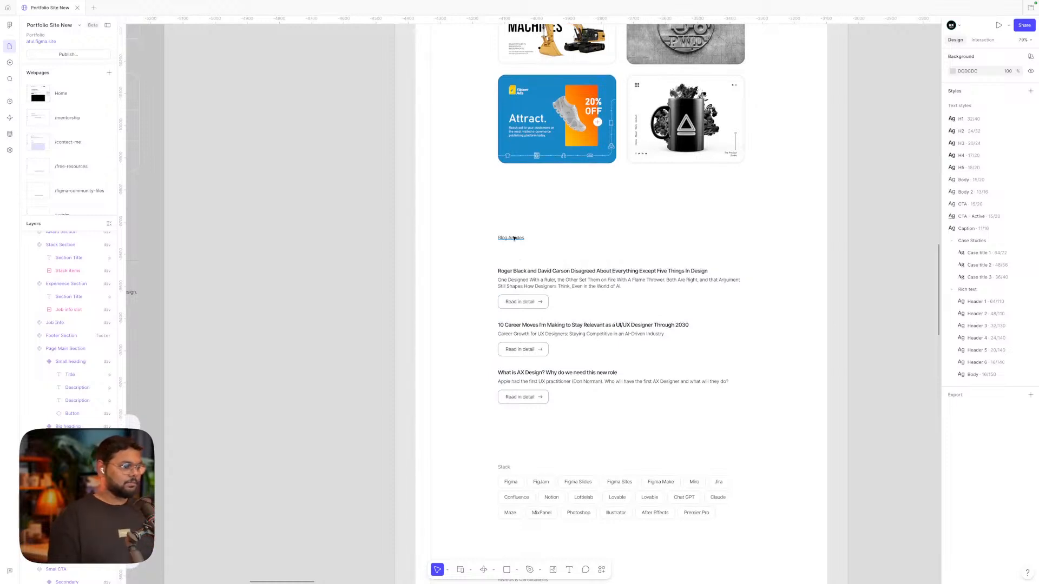
{"action": "scroll", "coordinate": [509, 302], "scroll_direction": "down", "scroll_amount": 1}
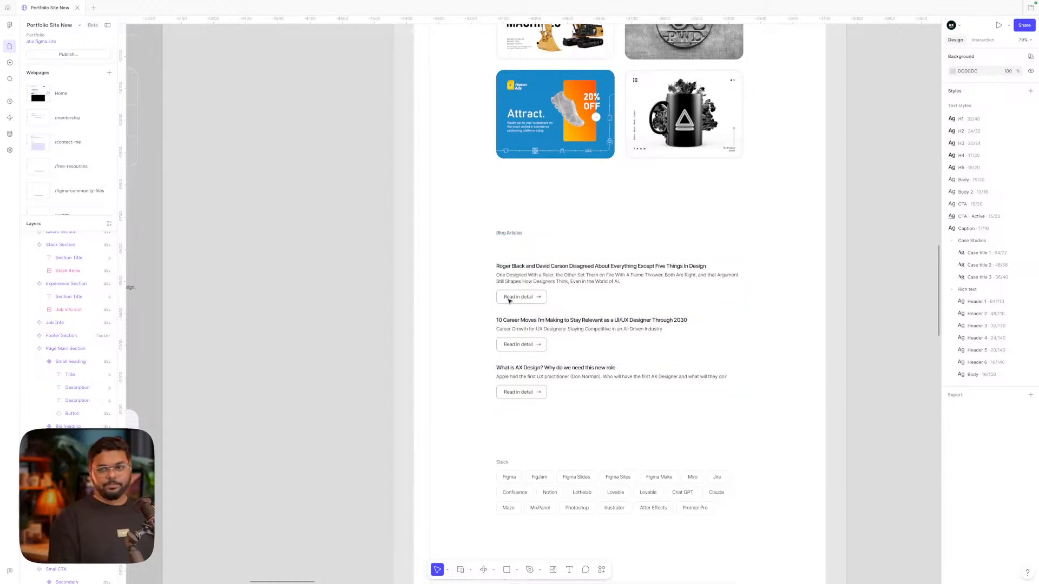
{"action": "scroll", "coordinate": [509, 301], "scroll_direction": "down", "scroll_amount": 1}
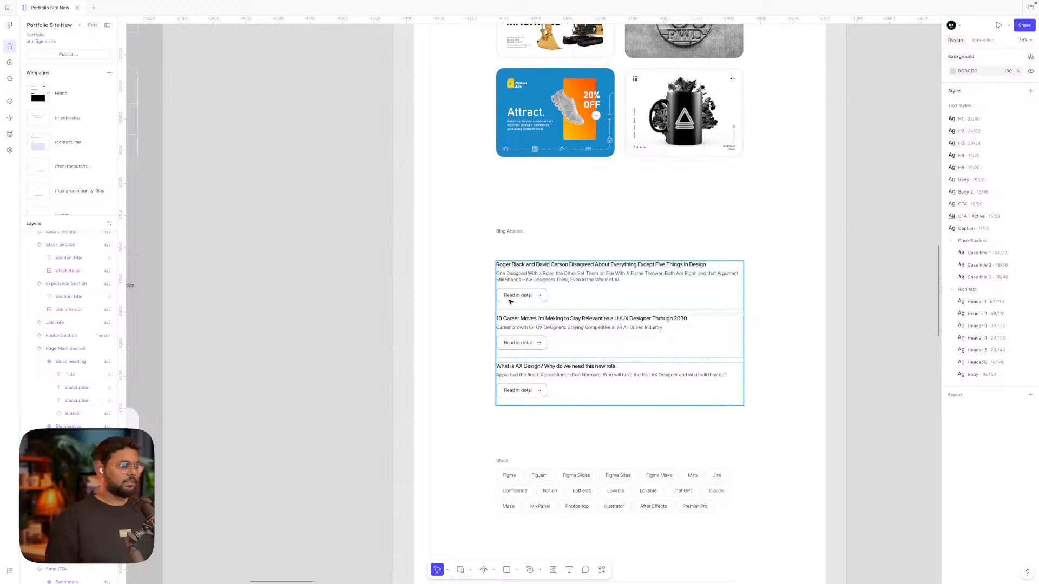
Scroll past Stack, Awards and Contact Me, then zoom out to about 30%
{"action": "scroll", "coordinate": [509, 301], "scroll_direction": "down", "scroll_amount": 5}
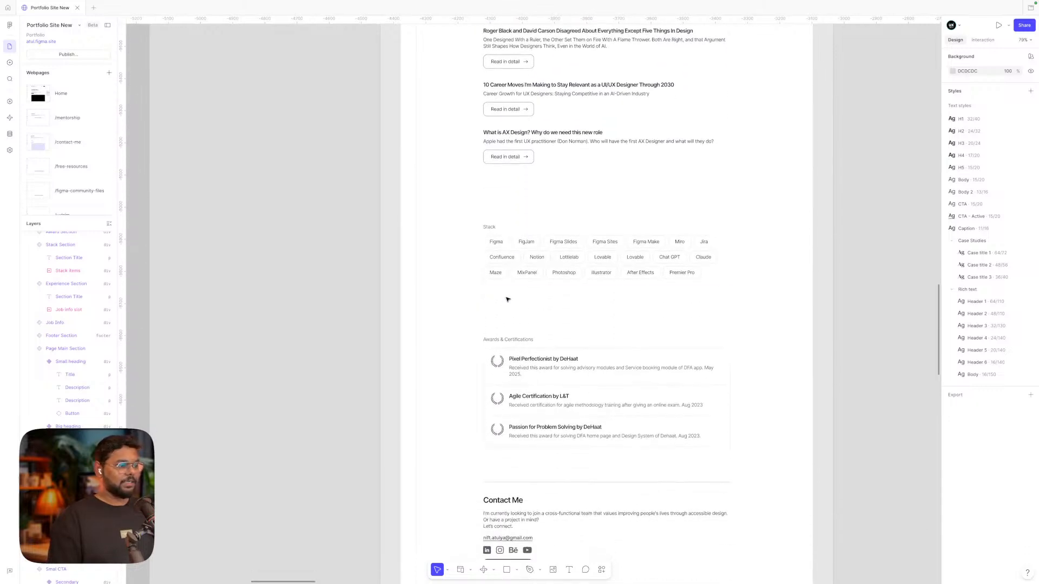
{"action": "scroll", "coordinate": [588, 255], "scroll_direction": "down", "scroll_amount": 1}
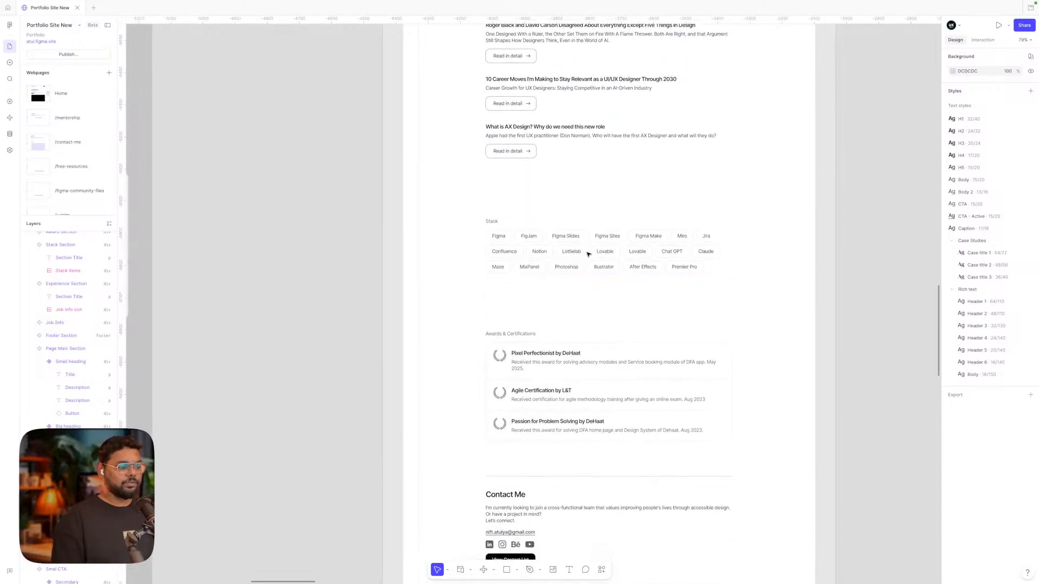
{"action": "scroll", "coordinate": [588, 254], "scroll_direction": "down", "scroll_amount": 5}
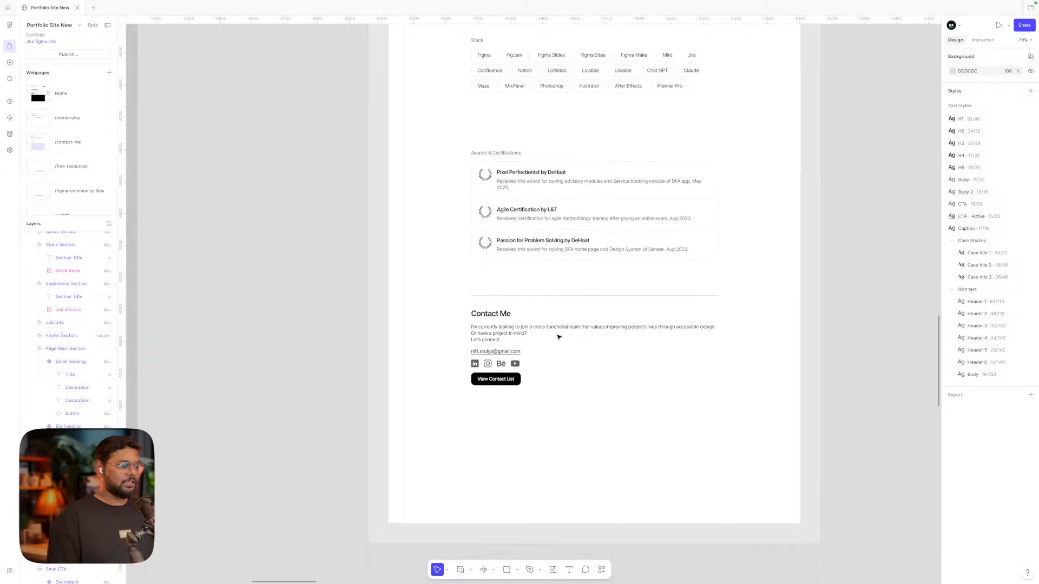
{"action": "scroll", "coordinate": [558, 336], "scroll_direction": "down", "scroll_amount": 3}
{"action": "scroll", "coordinate": [530, 303], "scroll_direction": "up", "scroll_amount": 2}
{"action": "scroll", "coordinate": [523, 291], "scroll_direction": "down", "scroll_amount": 5, "text": "ctrl"}
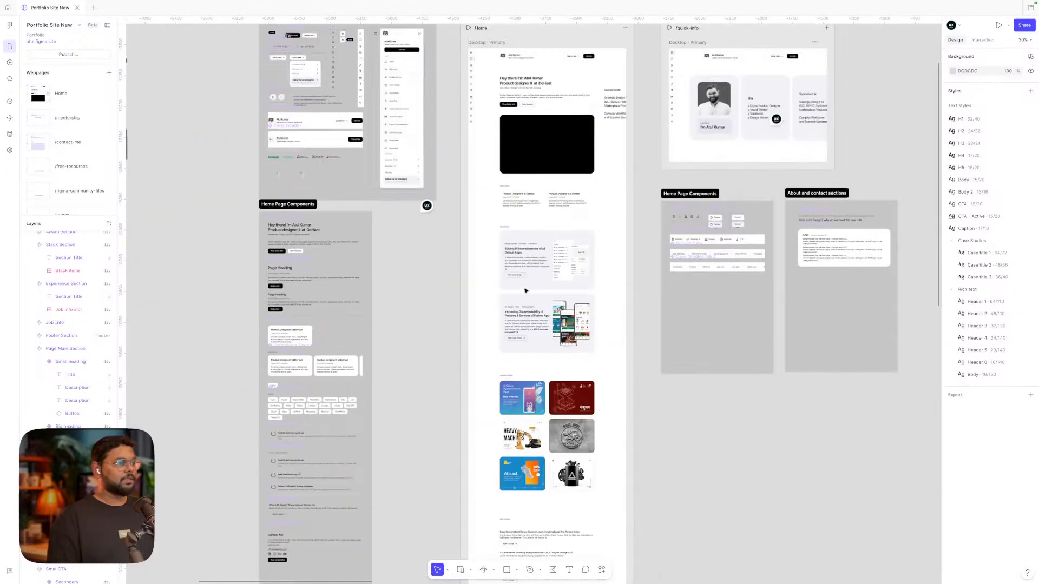
Select the Home page's video block, then launch a full-screen preview of the /quick-info page
{"action": "scroll", "coordinate": [525, 291], "scroll_direction": "up", "scroll_amount": 3}
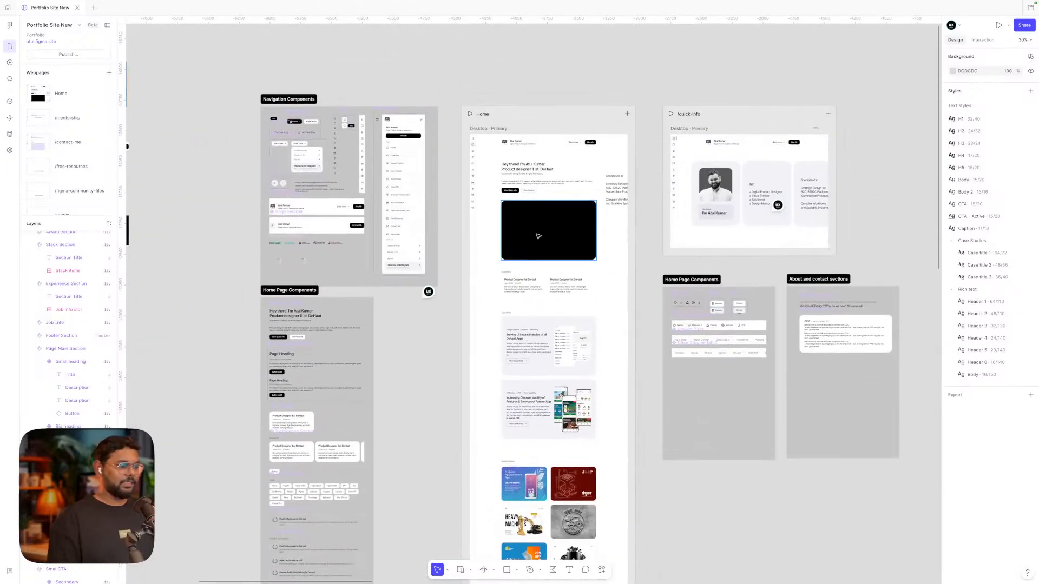
{"action": "scroll", "coordinate": [527, 247], "scroll_direction": "up", "scroll_amount": 4}
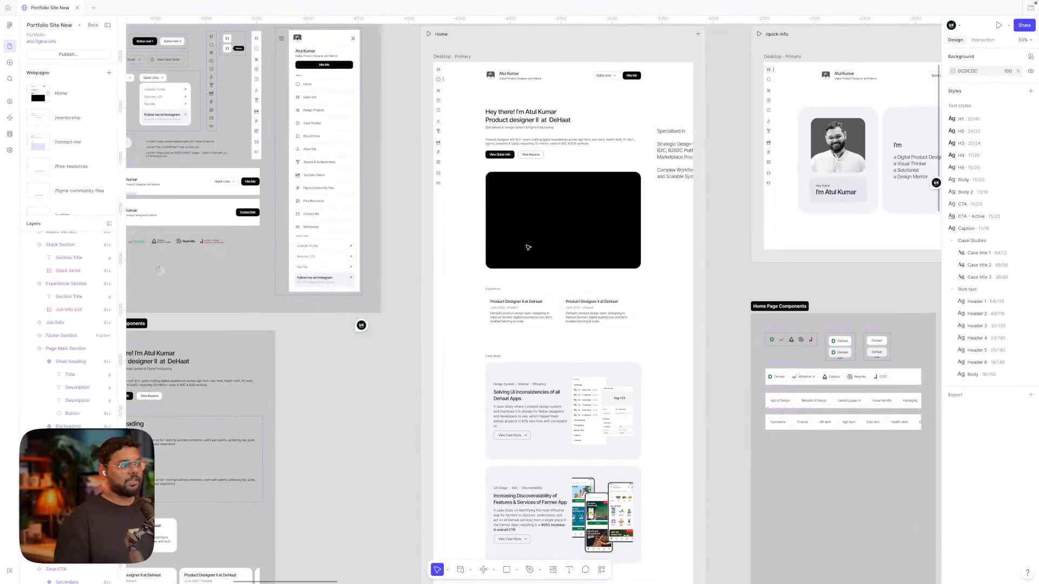
{"action": "scroll", "coordinate": [528, 247], "scroll_direction": "left", "scroll_amount": 2}
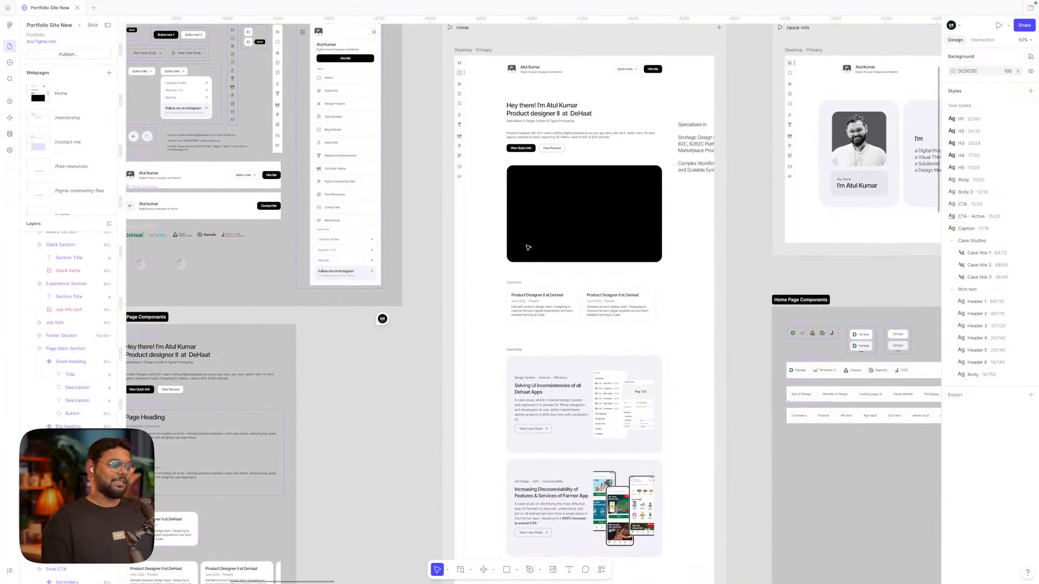
{"action": "scroll", "coordinate": [528, 247], "scroll_direction": "down", "scroll_amount": 1}
{"action": "scroll", "coordinate": [528, 247], "scroll_direction": "right", "scroll_amount": 3}
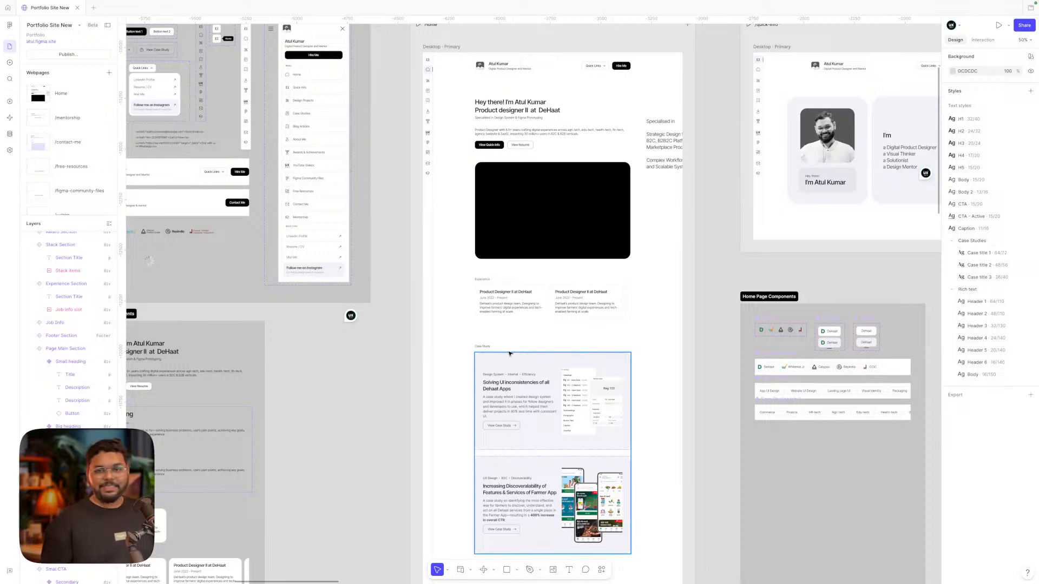
{"action": "scroll", "coordinate": [496, 415], "scroll_direction": "right", "scroll_amount": 2}
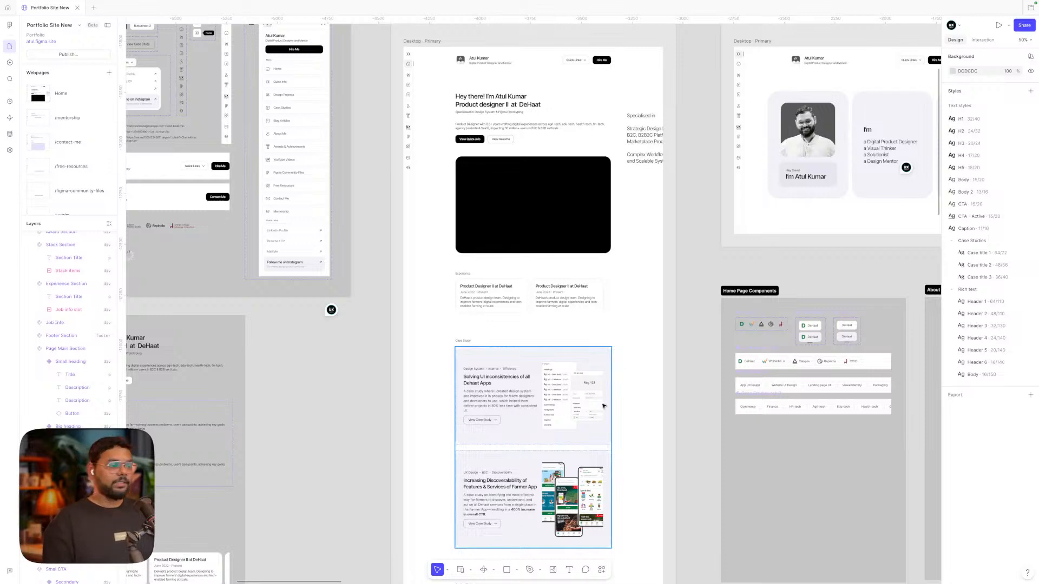
{"action": "scroll", "coordinate": [603, 406], "scroll_direction": "right", "scroll_amount": 5}
{"action": "scroll", "coordinate": [603, 406], "scroll_direction": "up", "scroll_amount": 3}
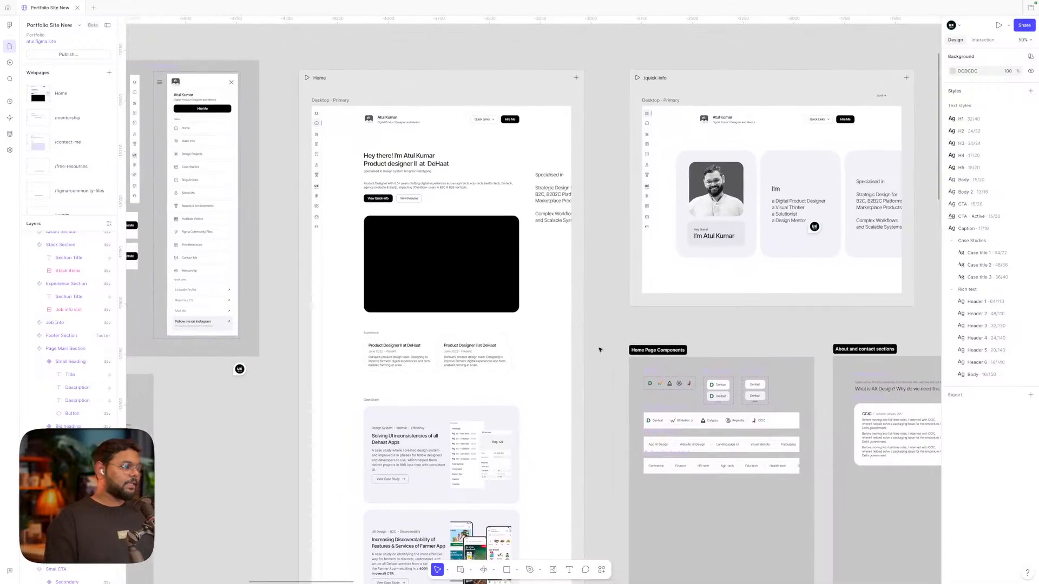
{"action": "scroll", "coordinate": [600, 331], "scroll_direction": "left", "scroll_amount": 3}
{"action": "scroll", "coordinate": [599, 331], "scroll_direction": "down", "scroll_amount": 2}
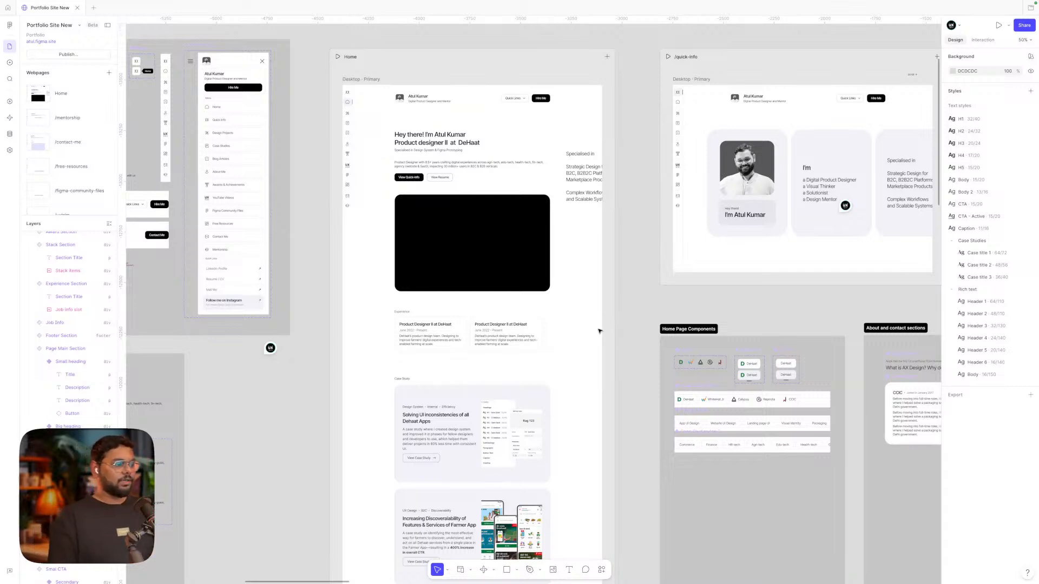
{"action": "scroll", "coordinate": [599, 331], "scroll_direction": "right", "scroll_amount": 5}
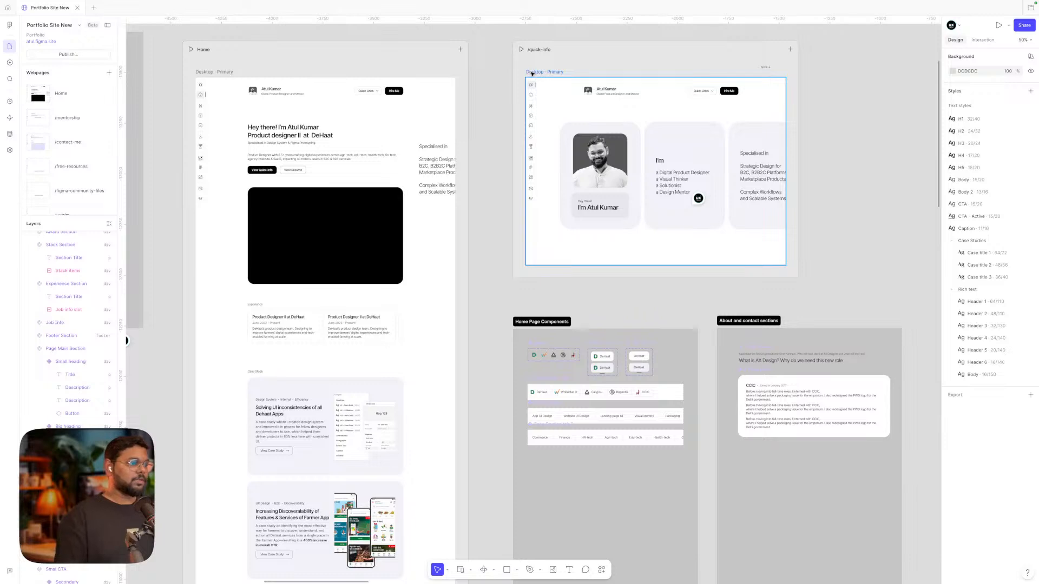
{"action": "left_click", "coordinate": [358, 232]}
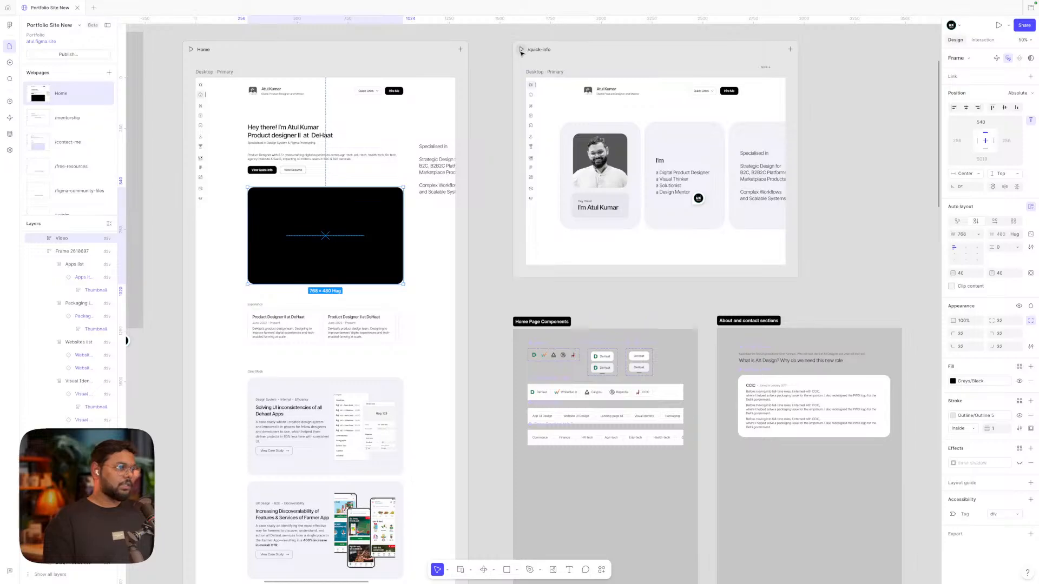
{"action": "left_click", "coordinate": [521, 50]}
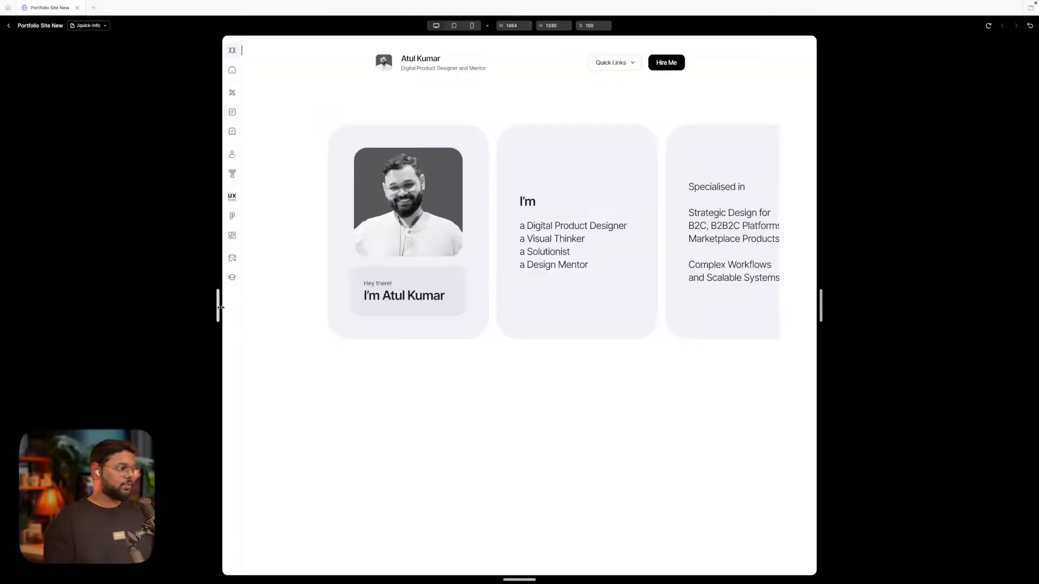
Widen the preview, scroll the cards to the final Go to Home Page/Contact Me card, then exit
{"action": "left_click_drag", "start_coordinate": [218, 306], "coordinate": [160, 306]}
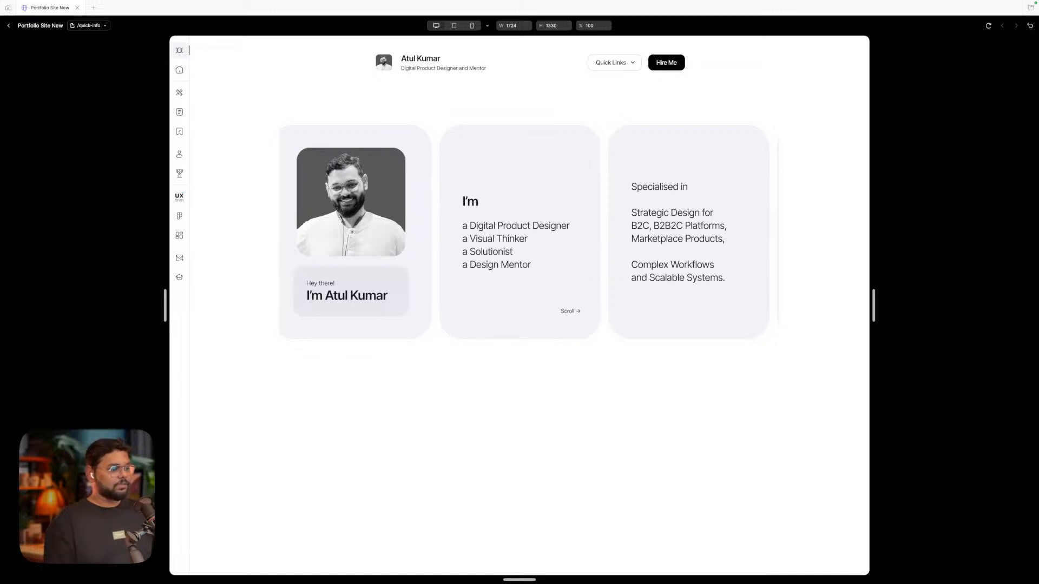
{"action": "scroll", "coordinate": [521, 259], "scroll_direction": "right", "scroll_amount": 1}
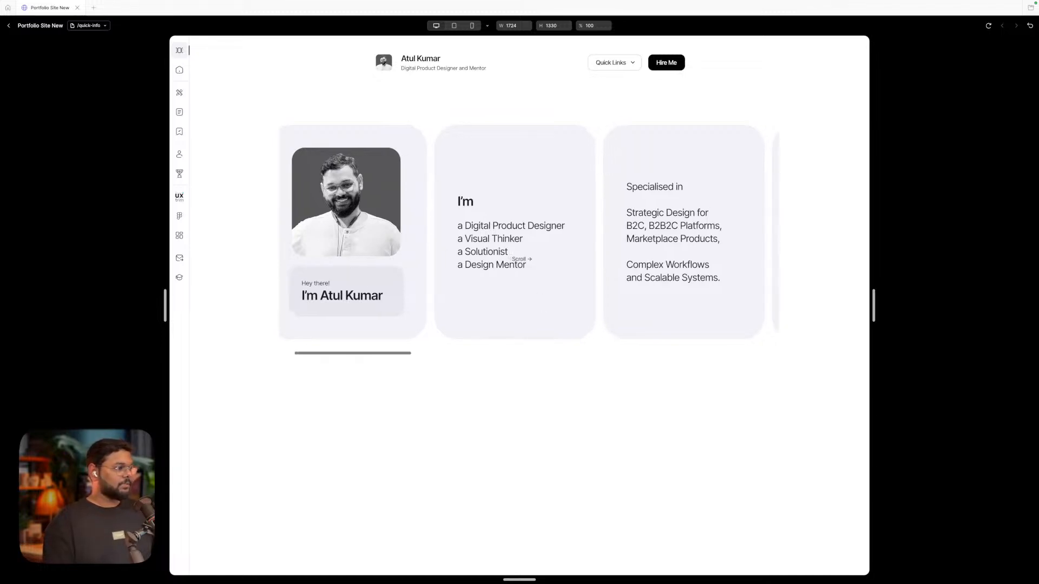
{"action": "scroll", "coordinate": [522, 259], "scroll_direction": "left", "scroll_amount": 2}
{"action": "scroll", "coordinate": [521, 259], "scroll_direction": "right", "scroll_amount": 6}
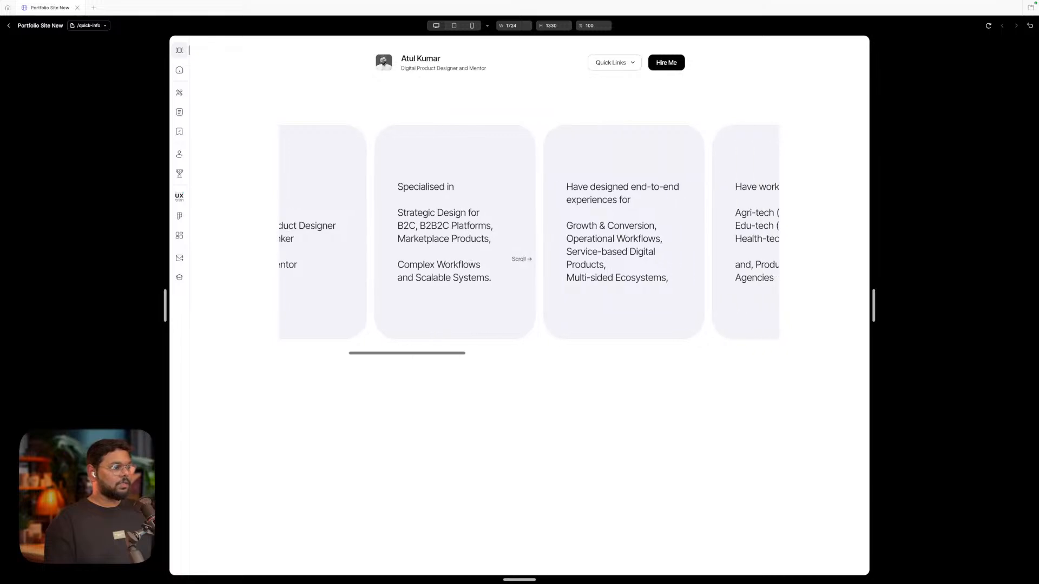
{"action": "scroll", "coordinate": [520, 259], "scroll_direction": "right", "scroll_amount": 12}
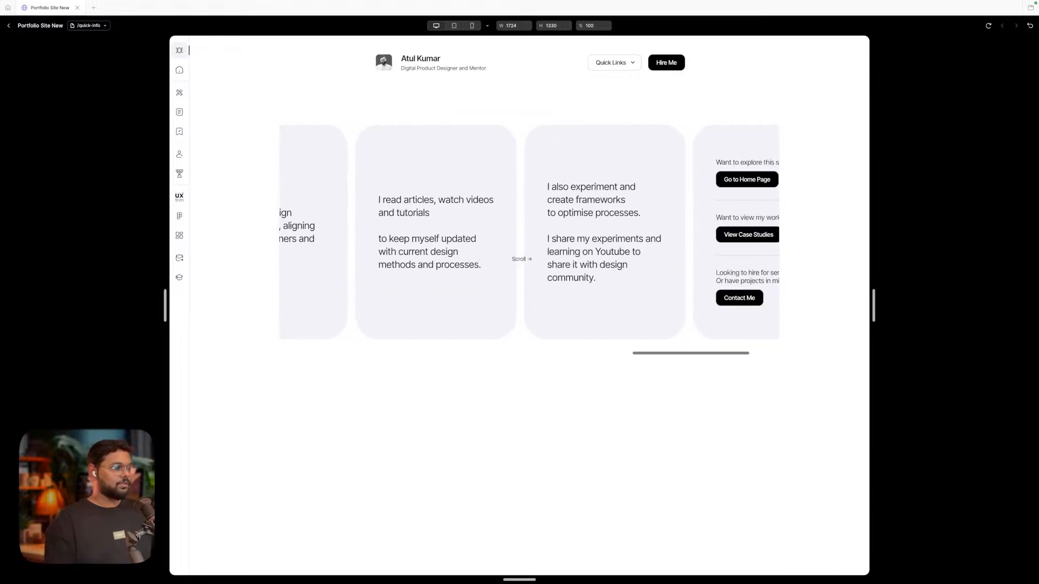
{"action": "scroll", "coordinate": [520, 259], "scroll_direction": "right", "scroll_amount": 2}
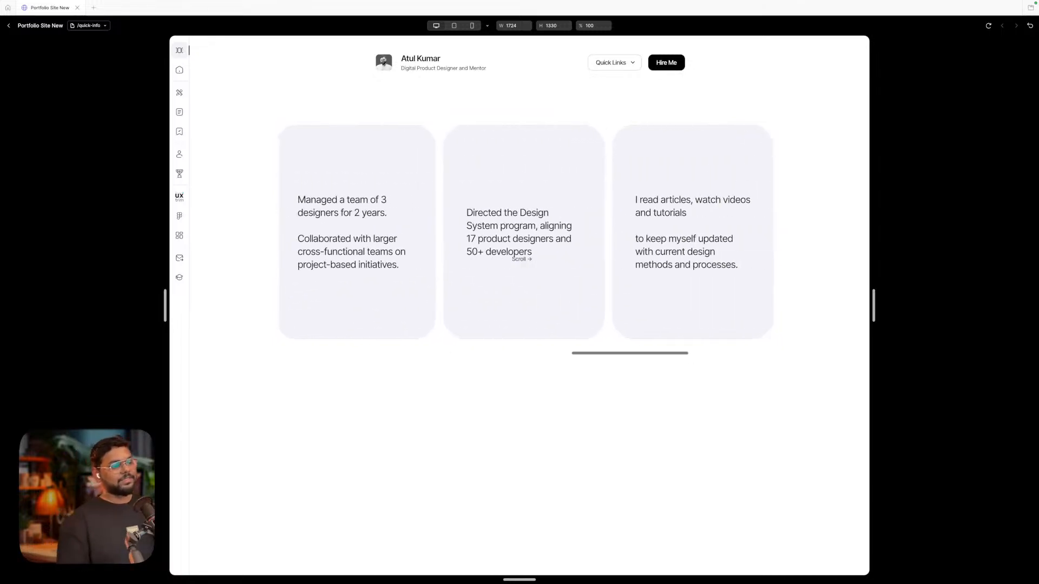
{"action": "scroll", "coordinate": [520, 259], "scroll_direction": "right", "scroll_amount": 3}
{"action": "scroll", "coordinate": [520, 259], "scroll_direction": "right", "scroll_amount": 4}
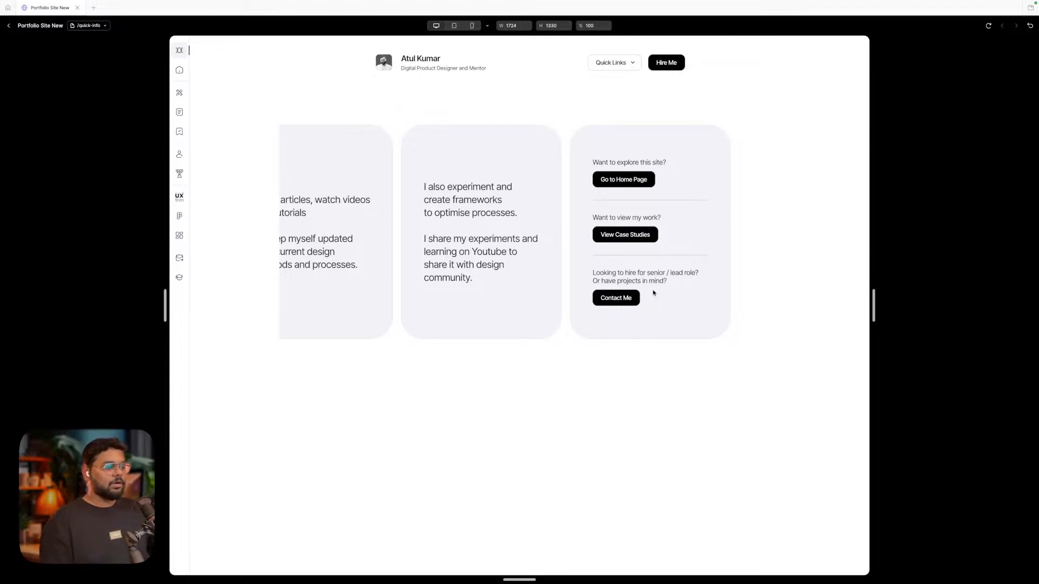
{"action": "mouse_move", "coordinate": [165, 301]}
{"action": "left_mouse_down"}
{"action": "mouse_move", "coordinate": [103, 302]}
{"action": "mouse_move", "coordinate": [170, 297]}
{"action": "left_mouse_up"}
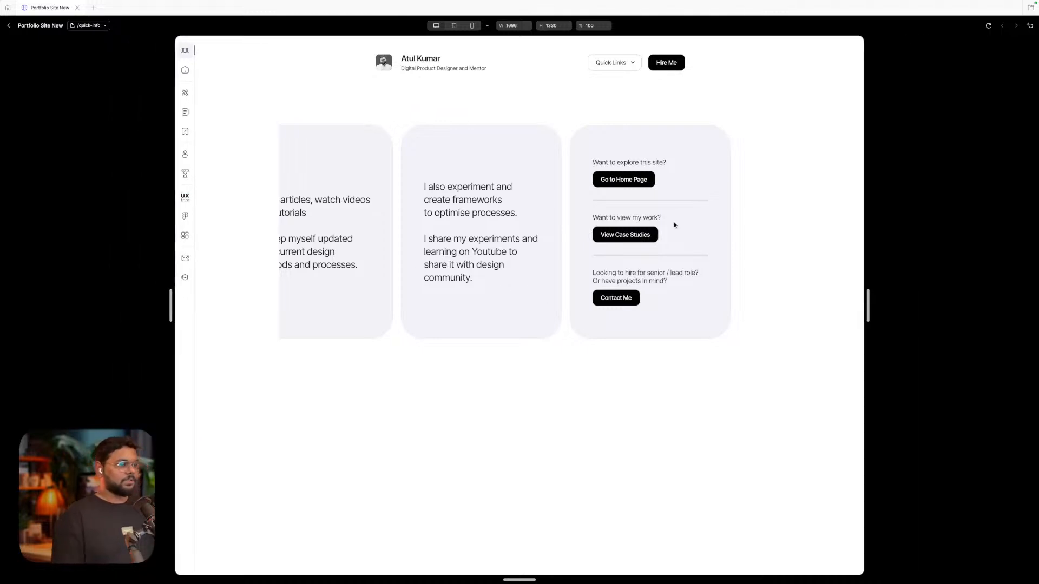
{"action": "left_click", "coordinate": [9, 25]}
Pan and zoom to about 86% on the Home Page Components board's company, service and industry rows
{"action": "scroll", "coordinate": [606, 294], "scroll_direction": "down", "scroll_amount": 5}
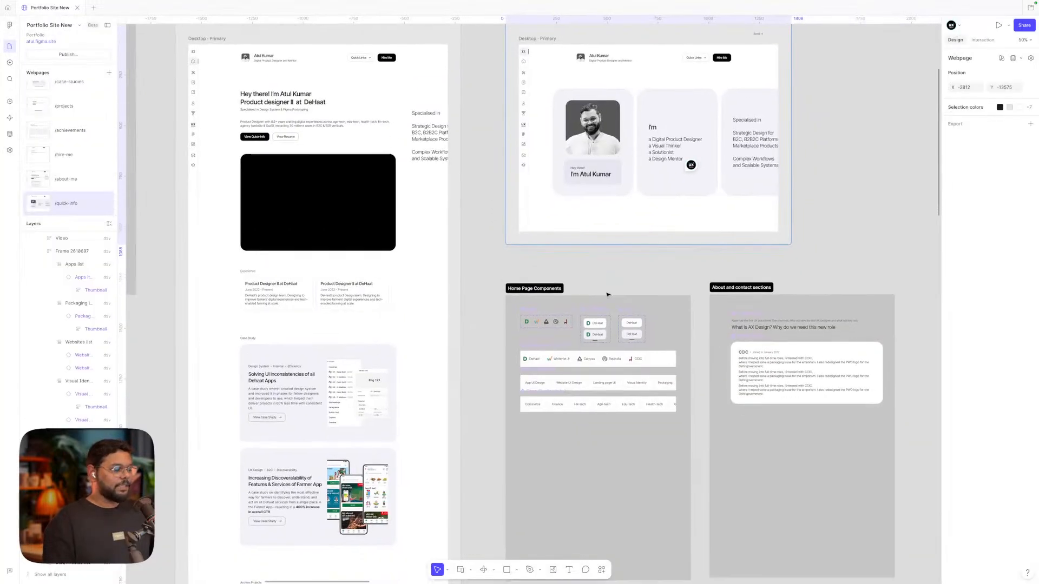
{"action": "scroll", "coordinate": [607, 294], "scroll_direction": "up", "scroll_amount": 4}
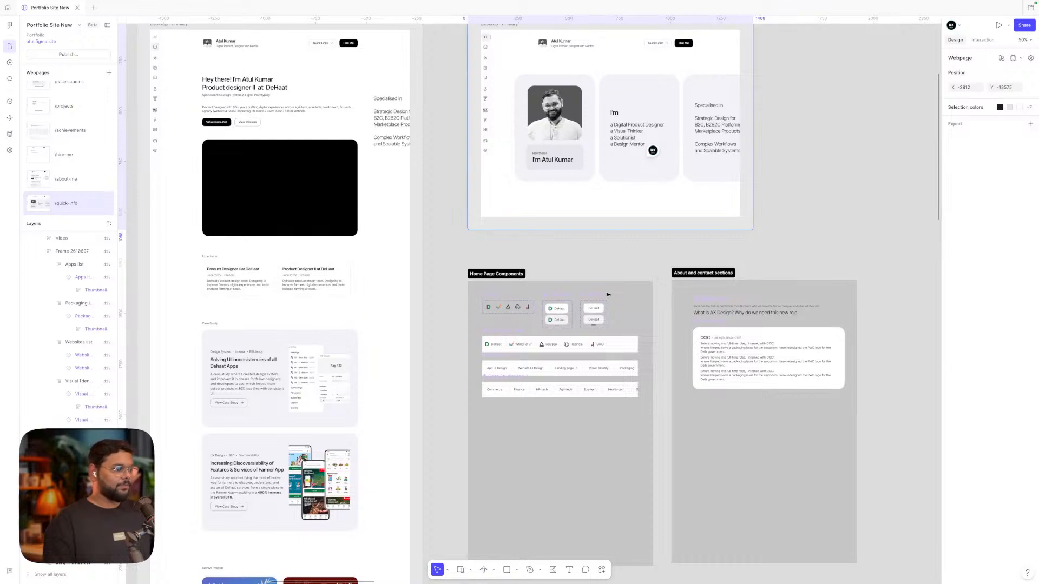
{"action": "scroll", "coordinate": [607, 295], "scroll_direction": "down", "scroll_amount": 2}
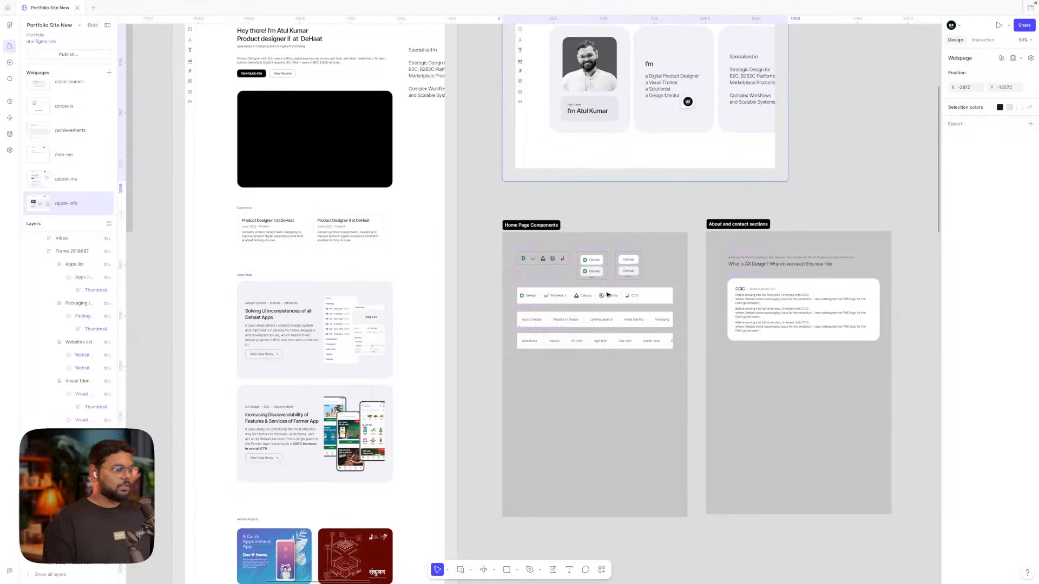
{"action": "scroll", "coordinate": [581, 312], "scroll_direction": "down", "scroll_amount": 5}
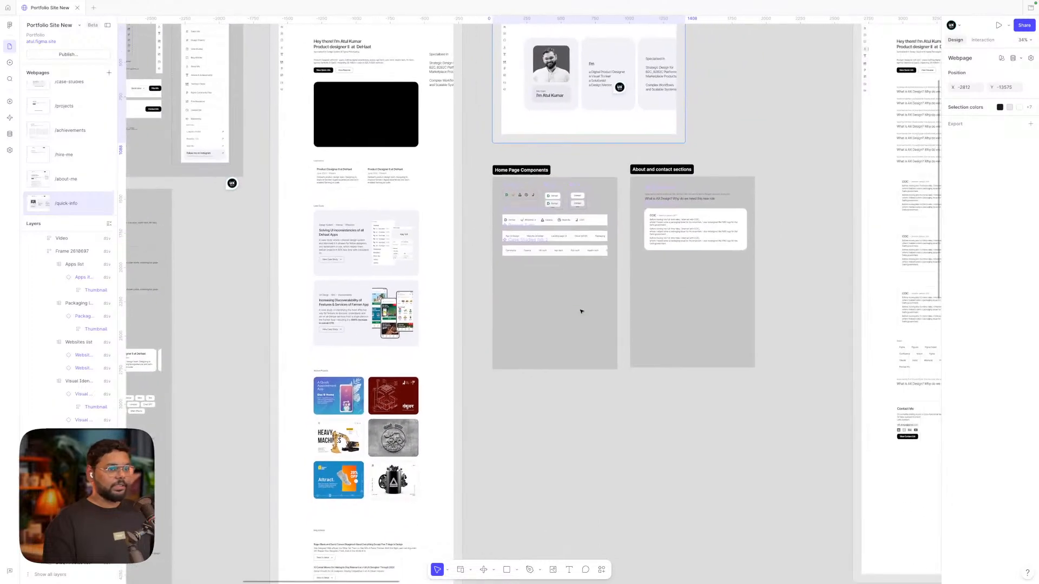
{"action": "scroll", "coordinate": [581, 312], "scroll_direction": "up", "scroll_amount": 2}
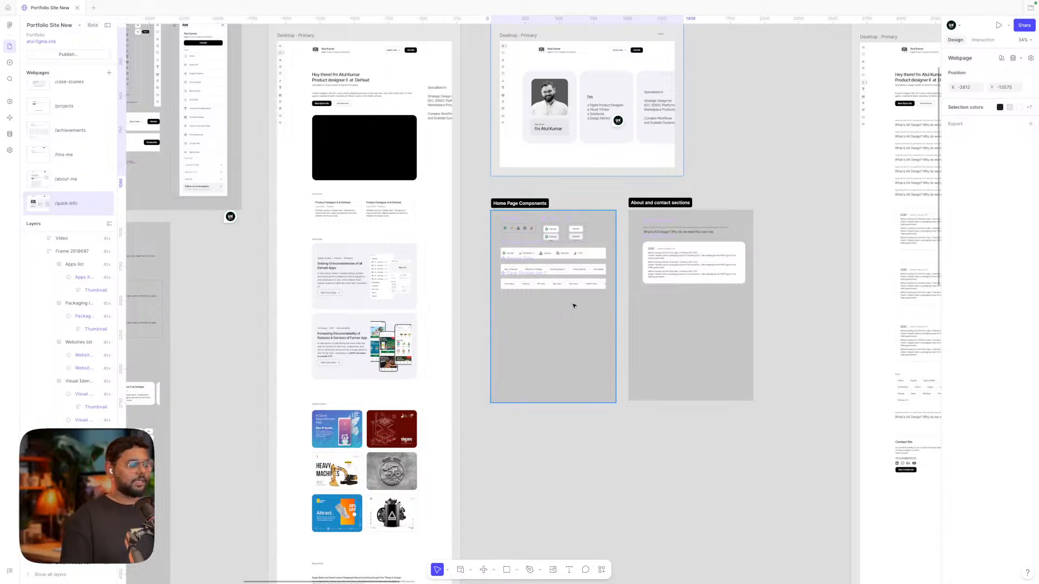
{"action": "scroll", "coordinate": [574, 306], "scroll_direction": "up", "scroll_amount": 3}
{"action": "scroll", "coordinate": [574, 306], "scroll_direction": "left", "scroll_amount": 10}
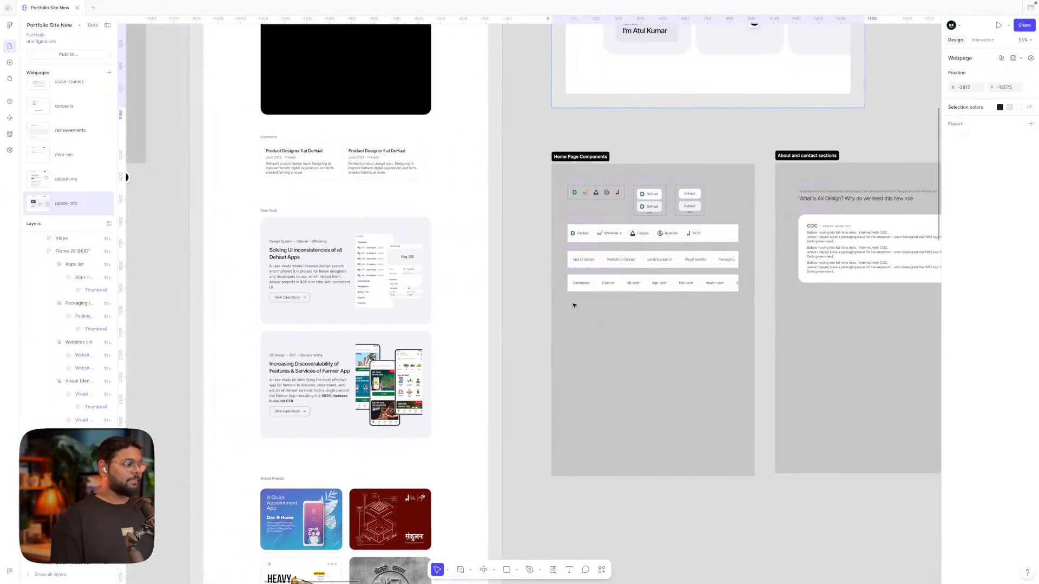
{"action": "scroll", "coordinate": [573, 306], "scroll_direction": "right", "scroll_amount": 5}
{"action": "scroll", "coordinate": [614, 303], "scroll_direction": "up", "scroll_amount": 3}
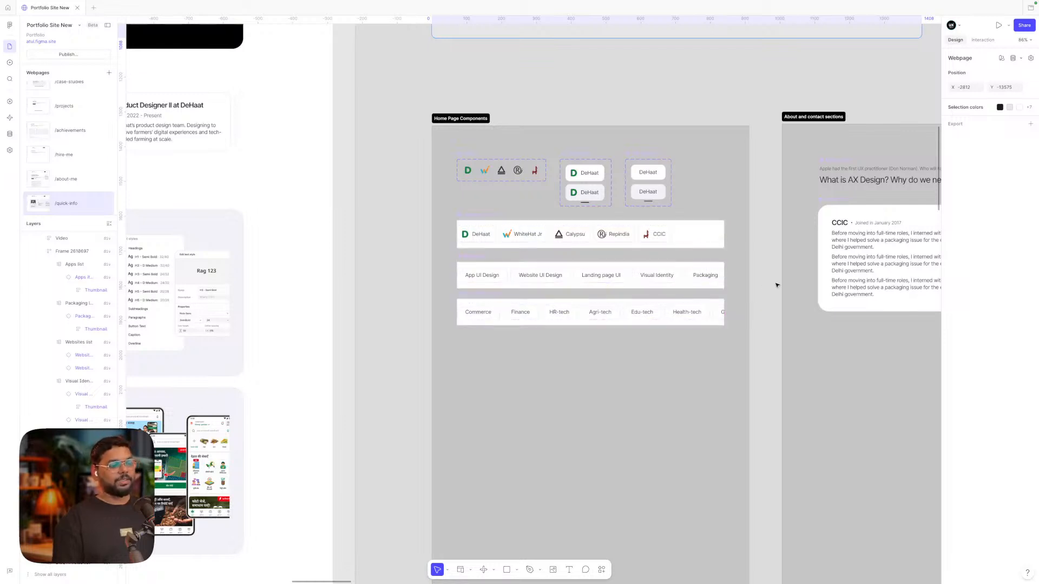
Select Home Page Components, then the Commerce-to-Health-tech tab row to show its auto-layout settings
{"action": "left_click", "coordinate": [747, 276]}
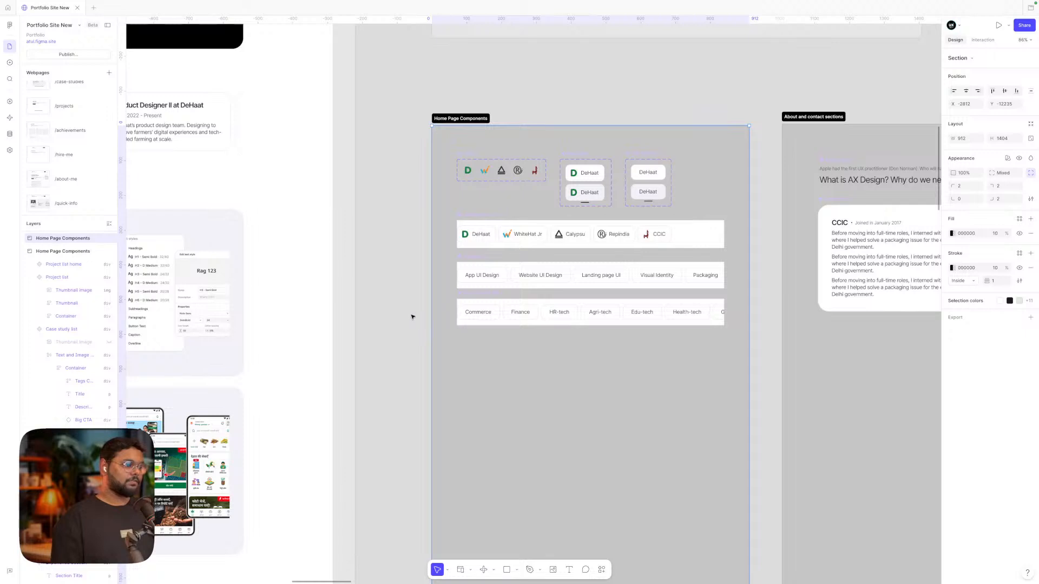
{"action": "left_click", "coordinate": [468, 300]}
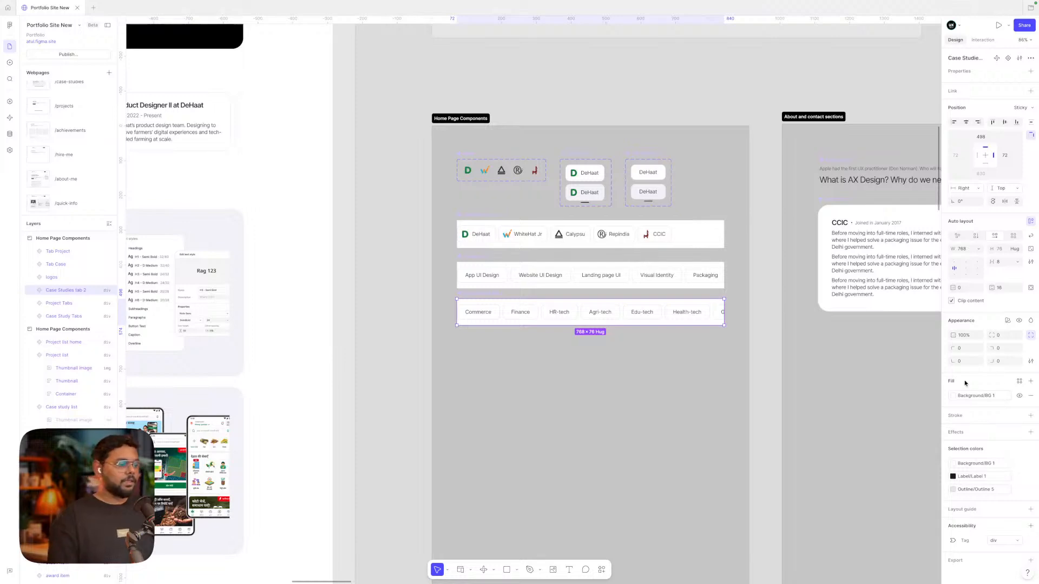
Zoom out and pan across all the pages to locate the /about-me frame
{"action": "scroll", "coordinate": [771, 274], "scroll_direction": "down", "scroll_amount": 5}
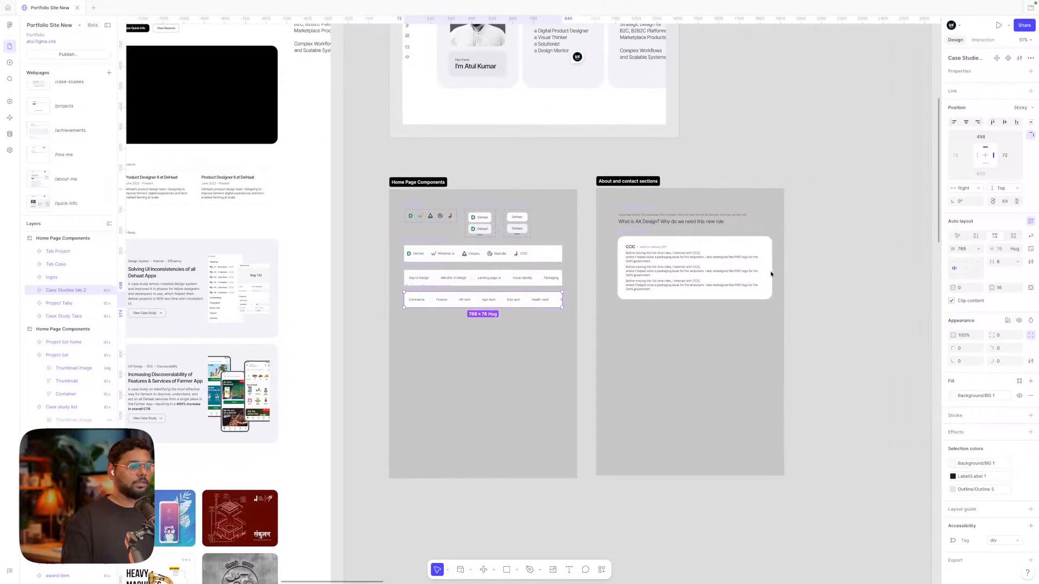
{"action": "scroll", "coordinate": [771, 275], "scroll_direction": "up", "scroll_amount": 3}
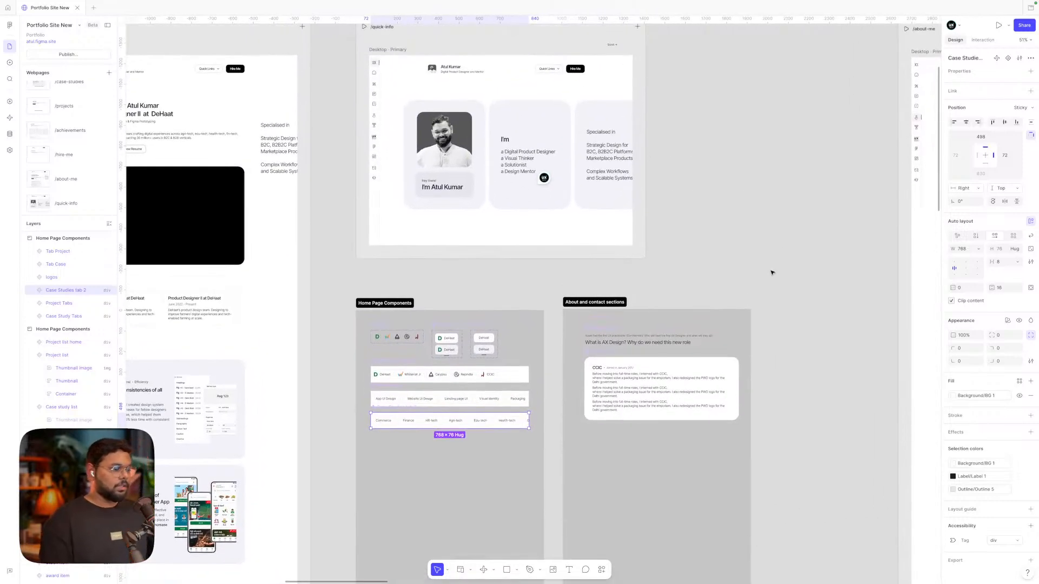
{"action": "scroll", "coordinate": [772, 273], "scroll_direction": "down", "scroll_amount": 1}
{"action": "scroll", "coordinate": [771, 273], "scroll_direction": "down", "scroll_amount": 5}
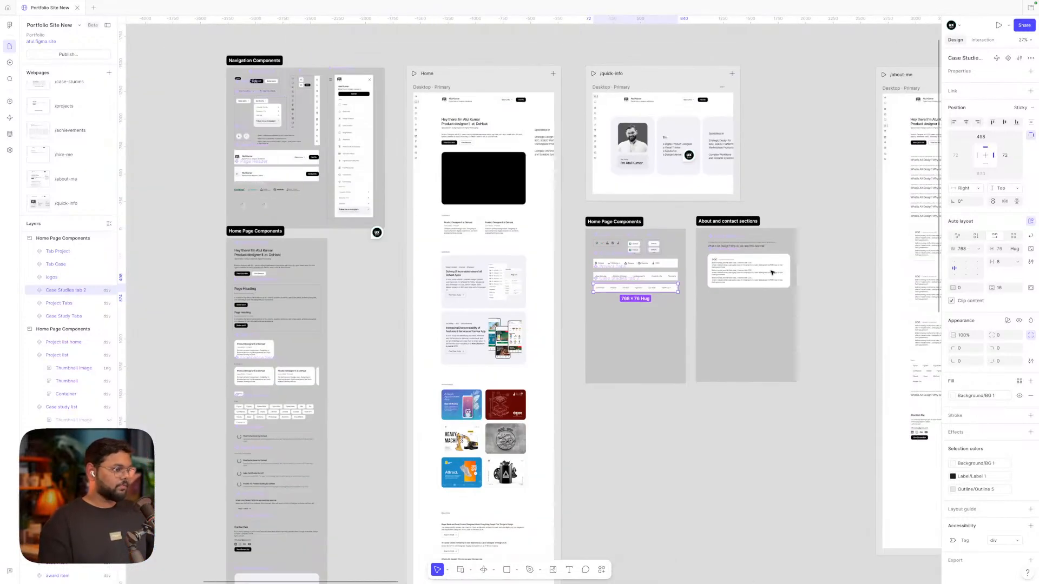
{"action": "scroll", "coordinate": [770, 272], "scroll_direction": "right", "scroll_amount": 3}
{"action": "scroll", "coordinate": [803, 157], "scroll_direction": "up", "scroll_amount": 5}
{"action": "scroll", "coordinate": [803, 156], "scroll_direction": "right", "scroll_amount": 5}
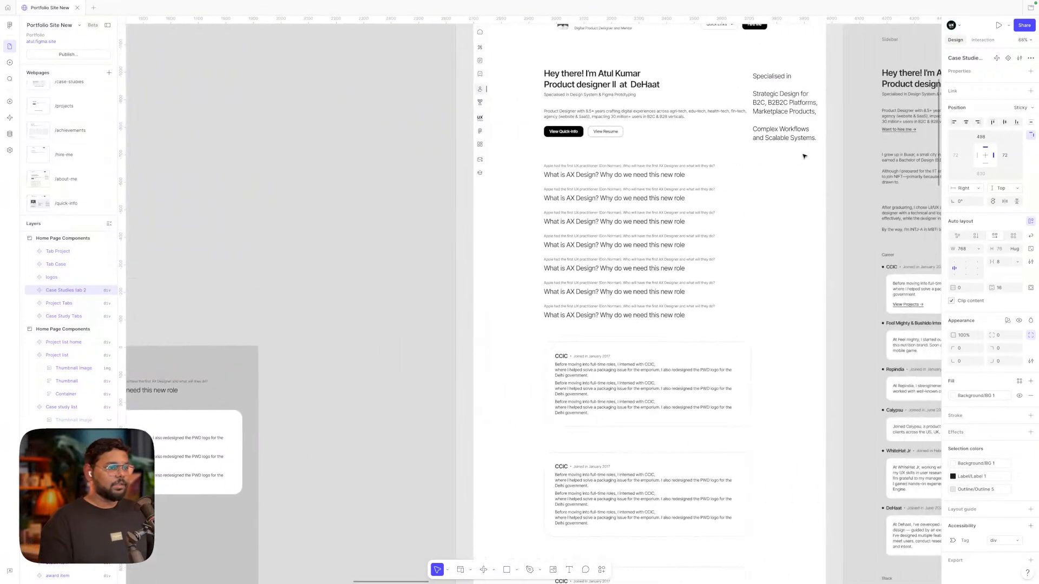
{"action": "scroll", "coordinate": [803, 156], "scroll_direction": "right", "scroll_amount": 1}
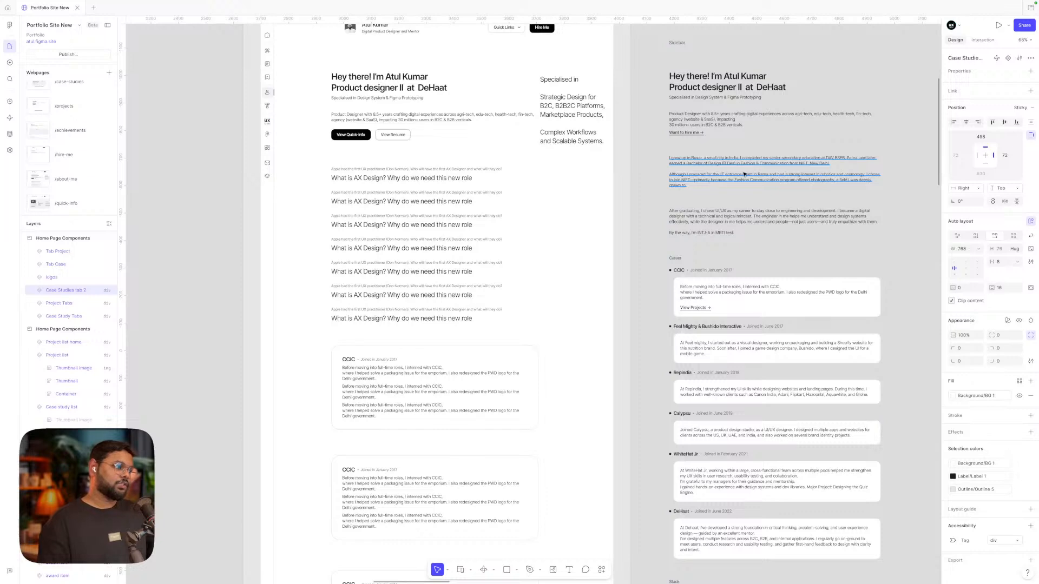
{"action": "scroll", "coordinate": [744, 174], "scroll_direction": "right", "scroll_amount": 1}
Zoom into /about-me at 100% and scroll through its sidebar biography and Career timeline
{"action": "scroll", "coordinate": [744, 174], "scroll_direction": "down", "scroll_amount": 5}
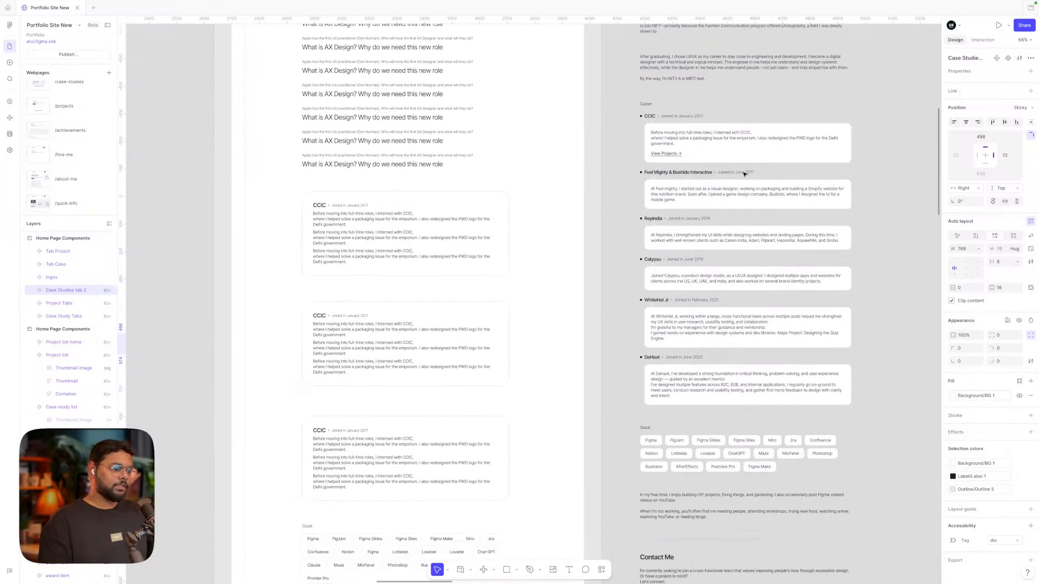
{"action": "scroll", "coordinate": [744, 174], "scroll_direction": "down", "scroll_amount": 3}
{"action": "scroll", "coordinate": [744, 174], "scroll_direction": "up", "scroll_amount": 7}
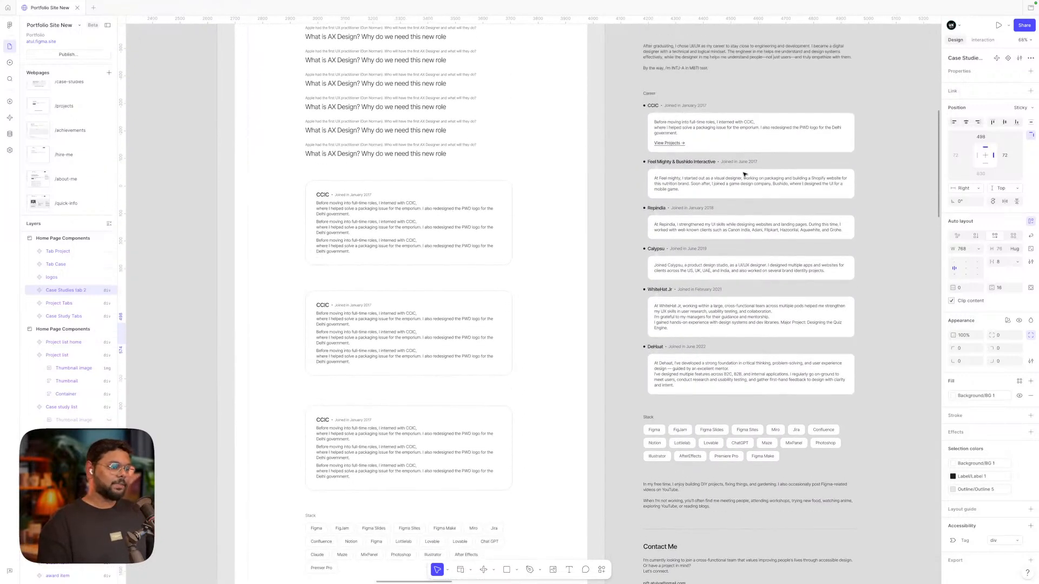
{"action": "scroll", "coordinate": [744, 174], "scroll_direction": "up", "scroll_amount": 2}
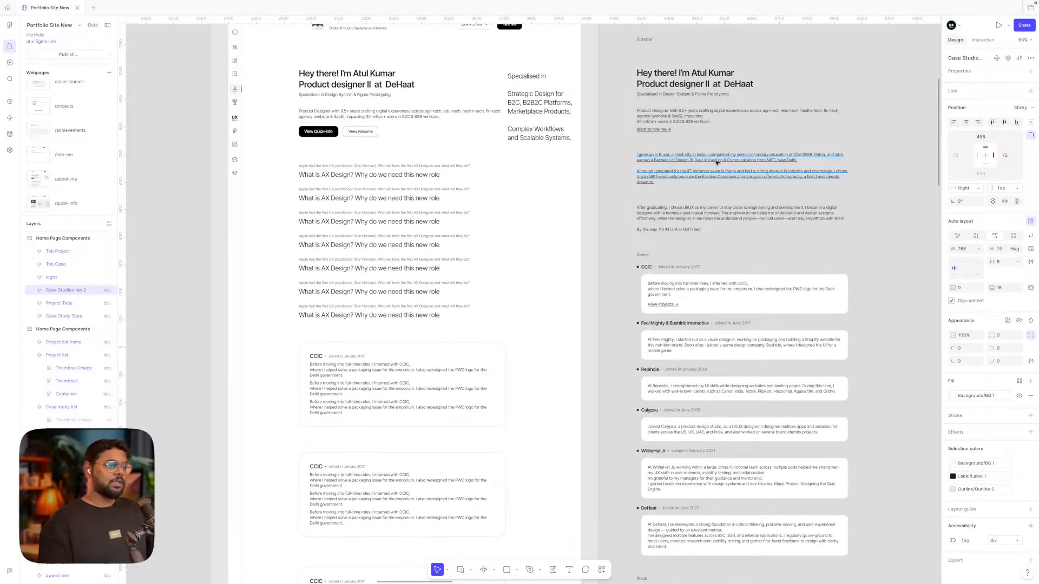
{"action": "scroll", "coordinate": [716, 163], "scroll_direction": "up", "scroll_amount": 5}
{"action": "scroll", "coordinate": [716, 163], "scroll_direction": "down", "scroll_amount": 4}
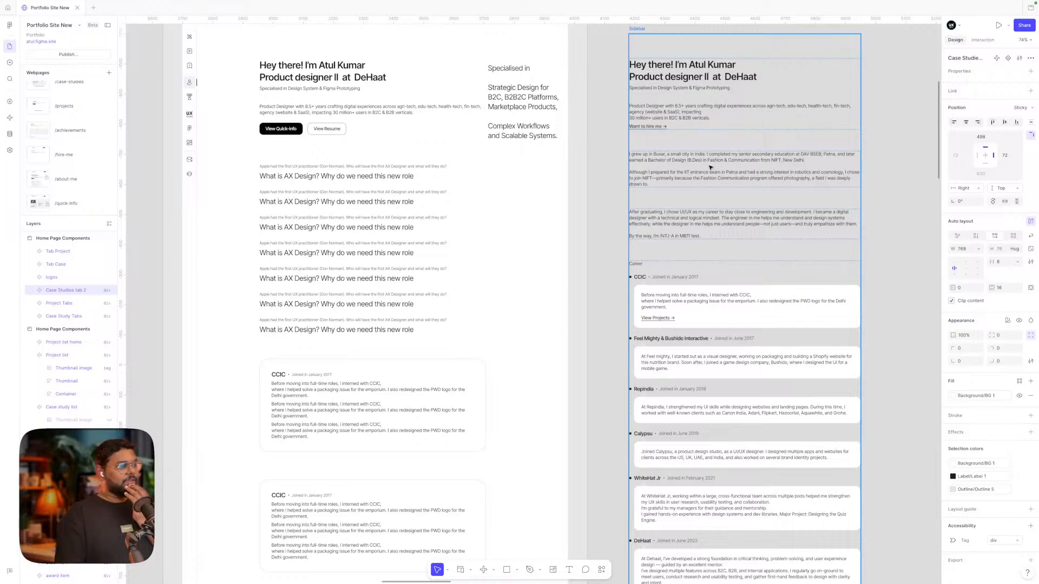
{"action": "scroll", "coordinate": [710, 167], "scroll_direction": "up", "scroll_amount": 3}
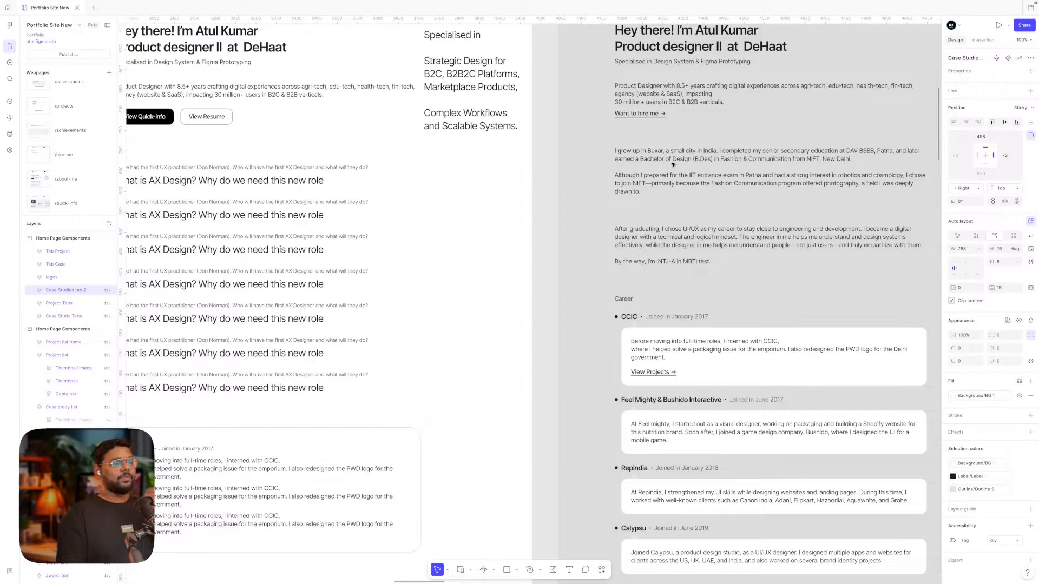
{"action": "scroll", "coordinate": [672, 165], "scroll_direction": "left", "scroll_amount": 3}
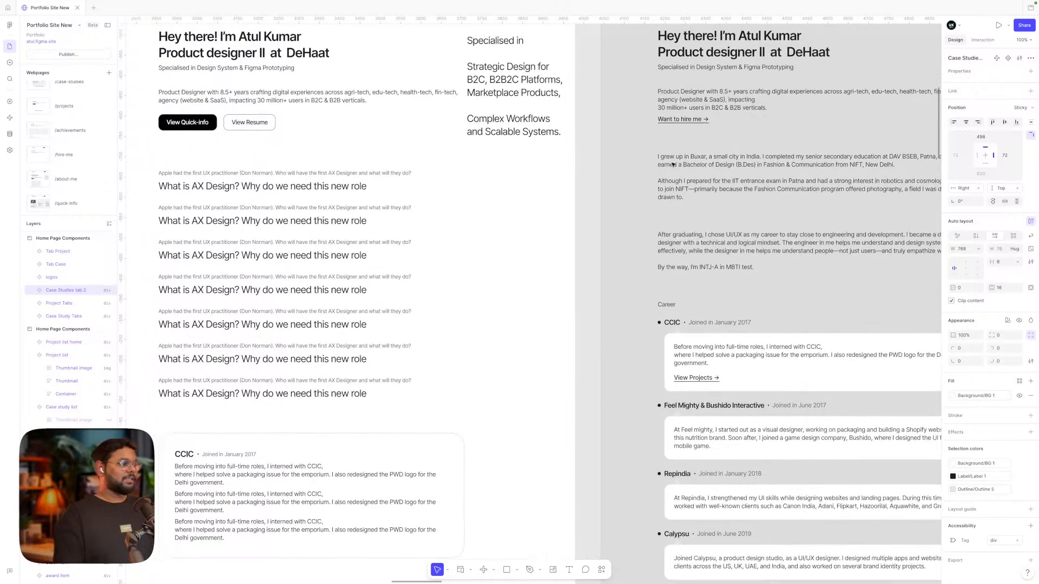
{"action": "scroll", "coordinate": [673, 164], "scroll_direction": "down", "scroll_amount": 1}
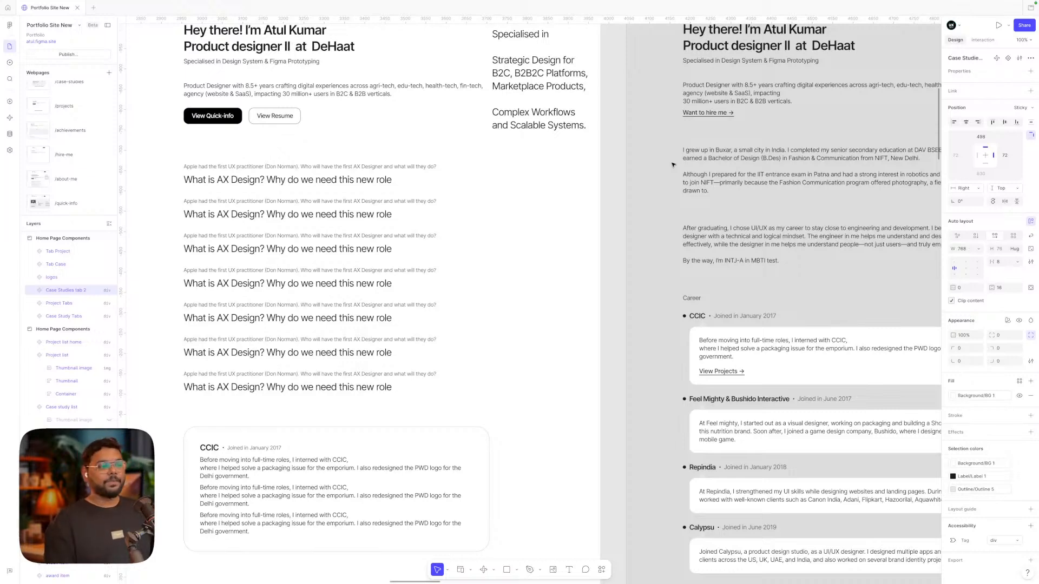
{"action": "scroll", "coordinate": [673, 164], "scroll_direction": "down", "scroll_amount": 1}
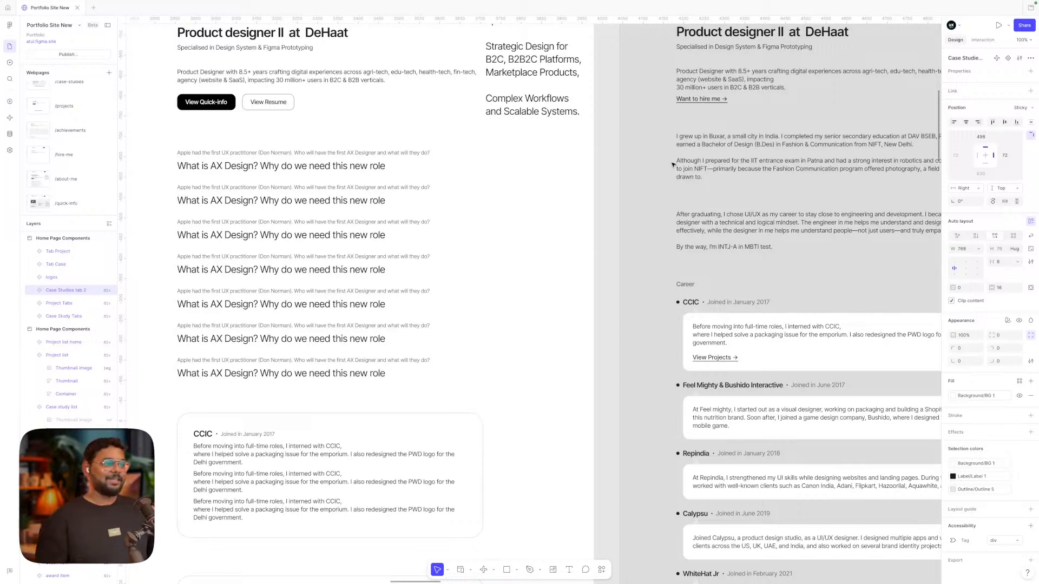
{"action": "scroll", "coordinate": [687, 157], "scroll_direction": "right", "scroll_amount": 2}
{"action": "left_click", "coordinate": [696, 151]}
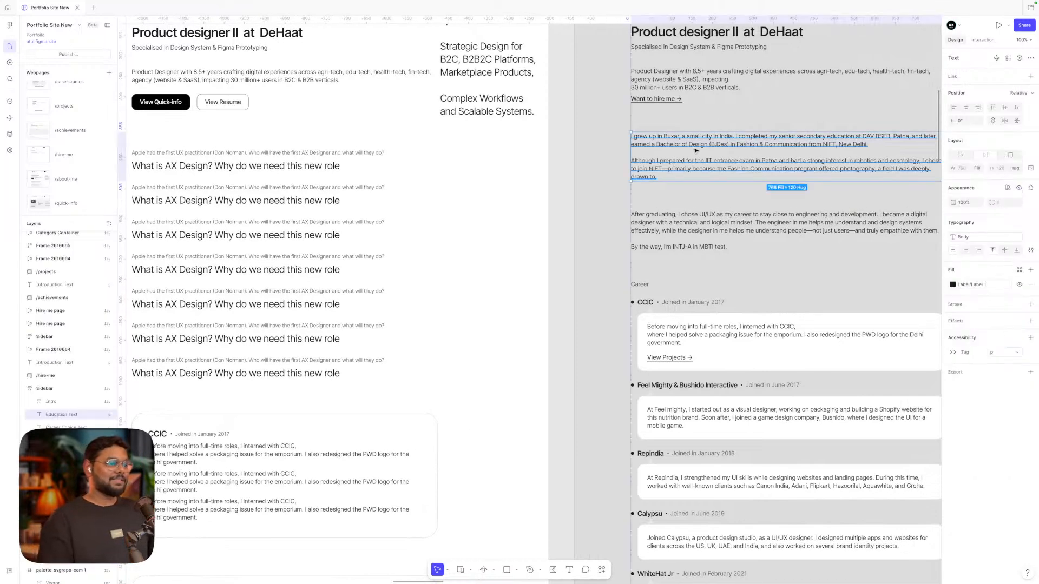
{"action": "left_click", "coordinate": [678, 223]}
{"action": "scroll", "coordinate": [677, 223], "scroll_direction": "down", "scroll_amount": 3}
{"action": "scroll", "coordinate": [678, 223], "scroll_direction": "left", "scroll_amount": 2}
{"action": "scroll", "coordinate": [579, 171], "scroll_direction": "left", "scroll_amount": 3}
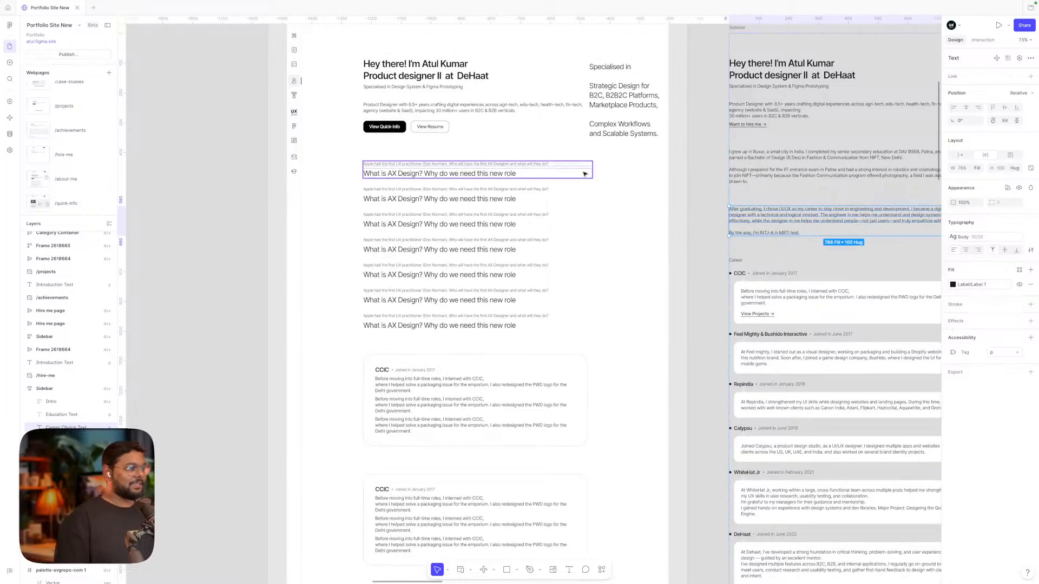
{"action": "scroll", "coordinate": [540, 179], "scroll_direction": "up", "scroll_amount": 3}
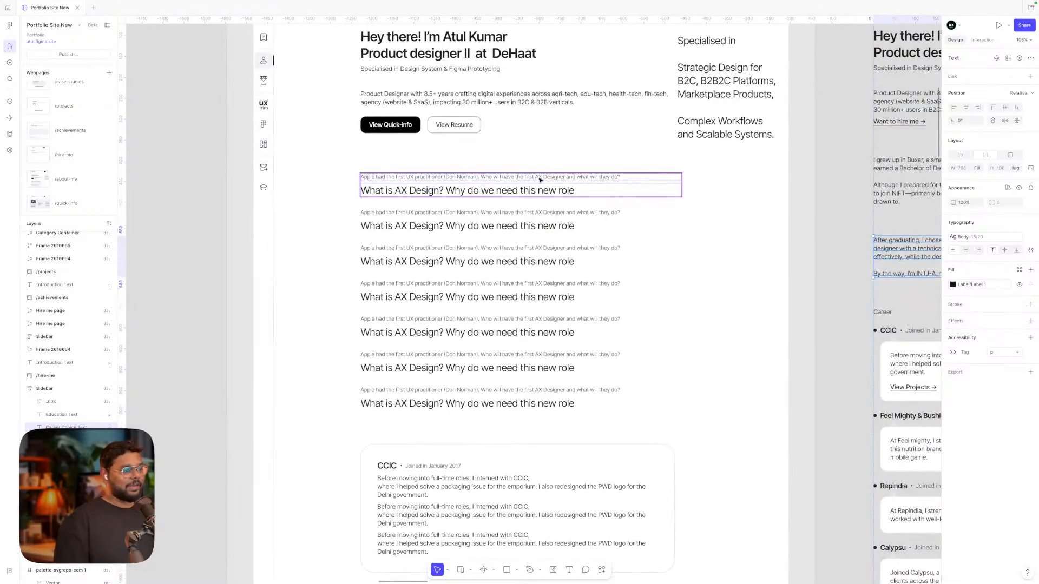
{"action": "left_click", "coordinate": [541, 178]}
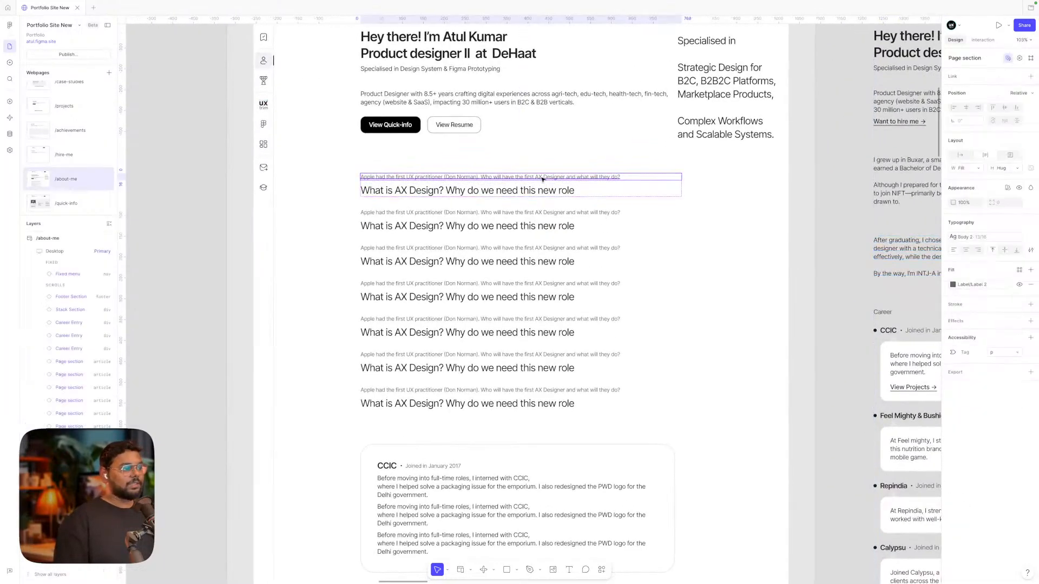
{"action": "double_click", "coordinate": [528, 190]}
{"action": "double_click", "coordinate": [528, 192]}
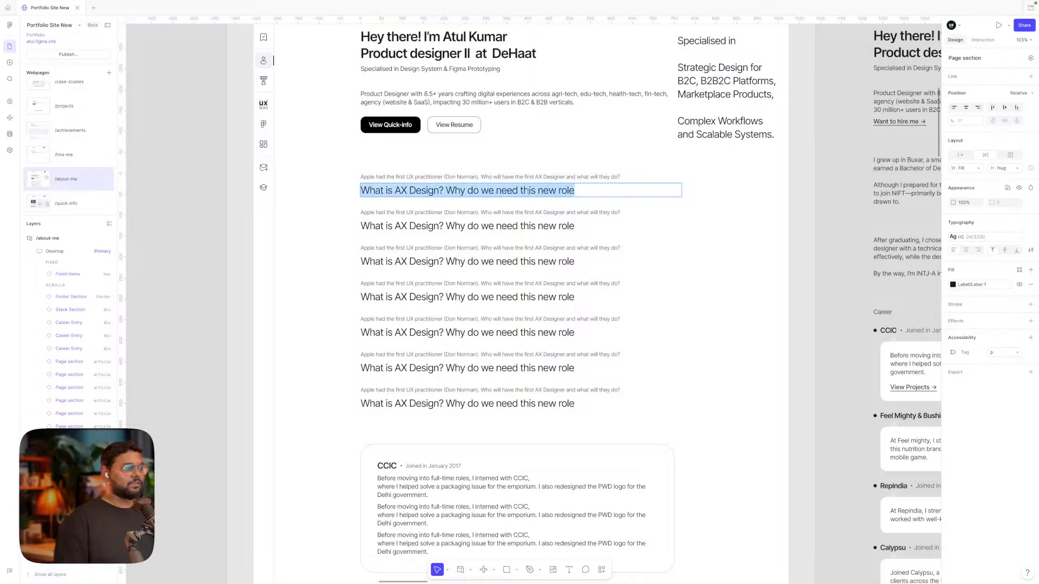
{"action": "double_click", "coordinate": [585, 195]}
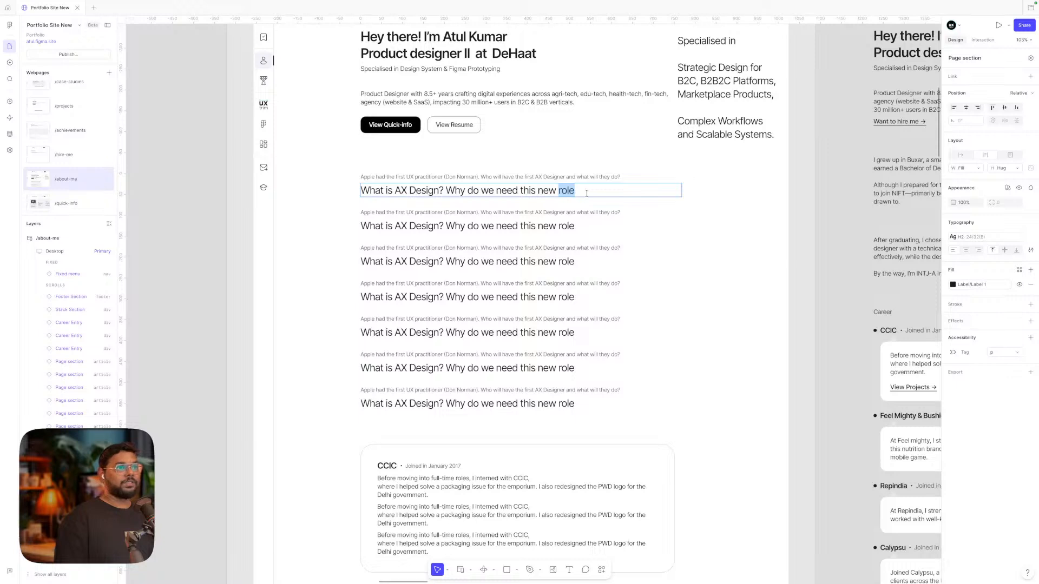
{"action": "left_click", "coordinate": [761, 212]}
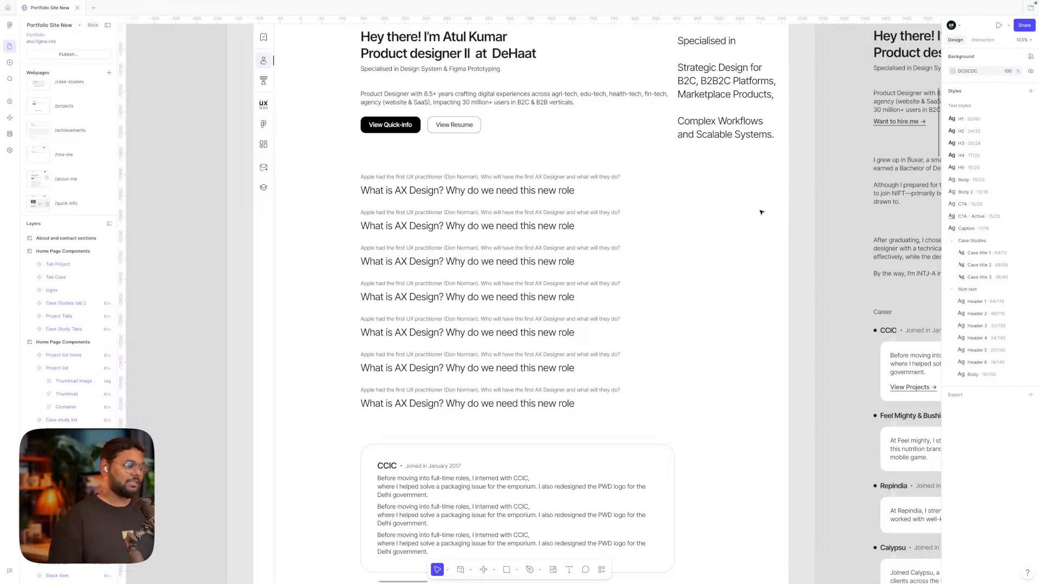
{"action": "scroll", "coordinate": [761, 212], "scroll_direction": "down", "scroll_amount": 5}
{"action": "scroll", "coordinate": [760, 212], "scroll_direction": "down", "scroll_amount": 2}
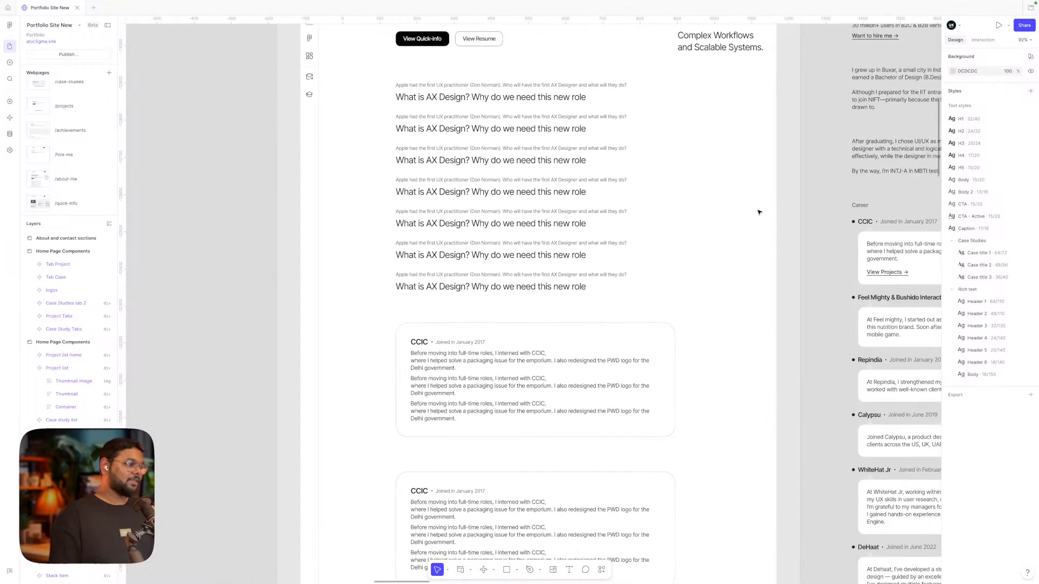
{"action": "scroll", "coordinate": [759, 212], "scroll_direction": "up", "scroll_amount": 1}
{"action": "scroll", "coordinate": [759, 212], "scroll_direction": "left", "scroll_amount": 1}
{"action": "scroll", "coordinate": [759, 212], "scroll_direction": "down", "scroll_amount": 3}
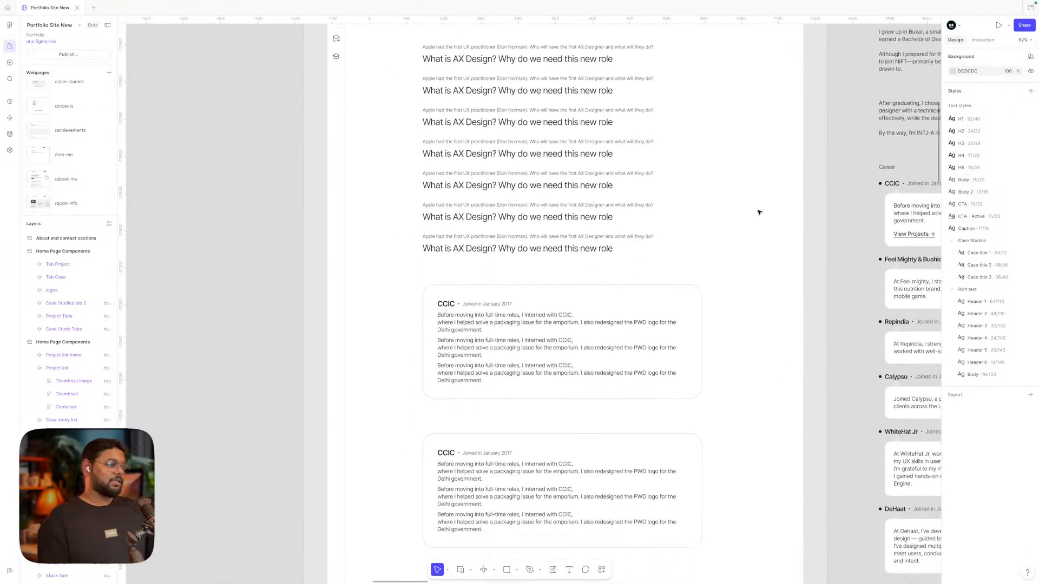
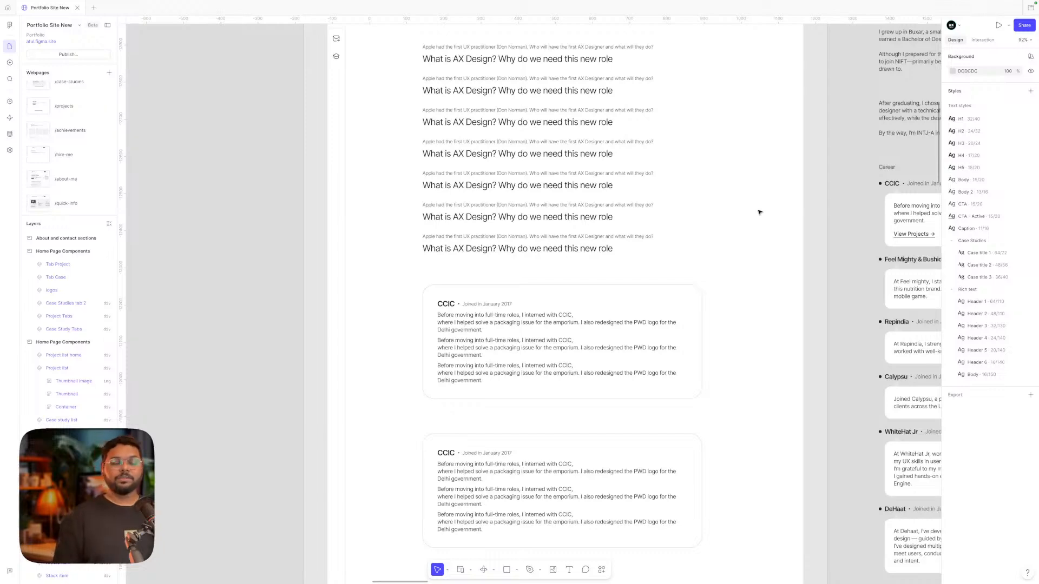
Scroll to the career cards and select the first CCIC card's description text
{"action": "scroll", "coordinate": [759, 212], "scroll_direction": "down", "scroll_amount": 3}
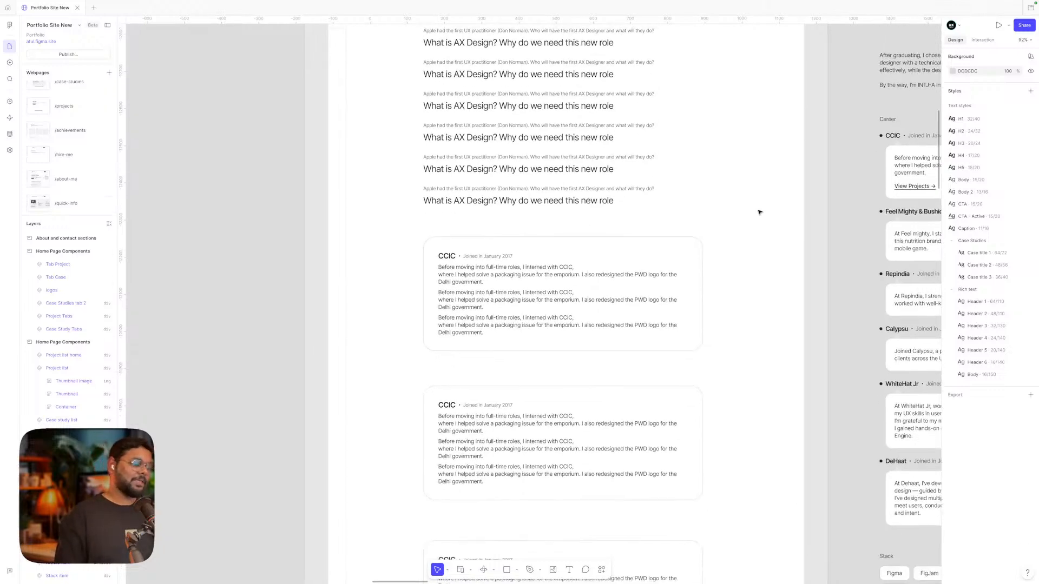
{"action": "scroll", "coordinate": [759, 212], "scroll_direction": "down", "scroll_amount": 10}
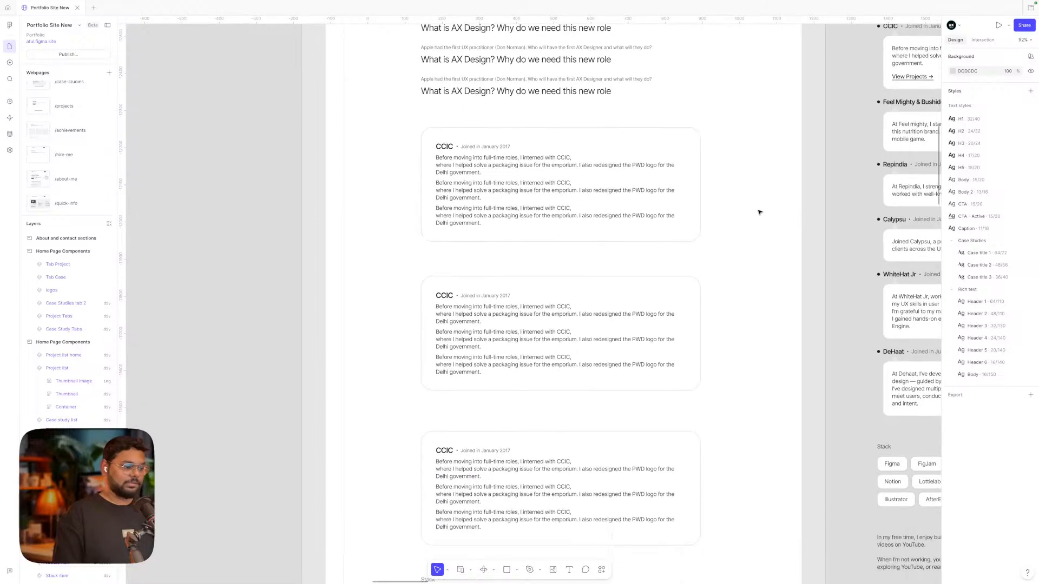
{"action": "scroll", "coordinate": [758, 212], "scroll_direction": "up", "scroll_amount": 4}
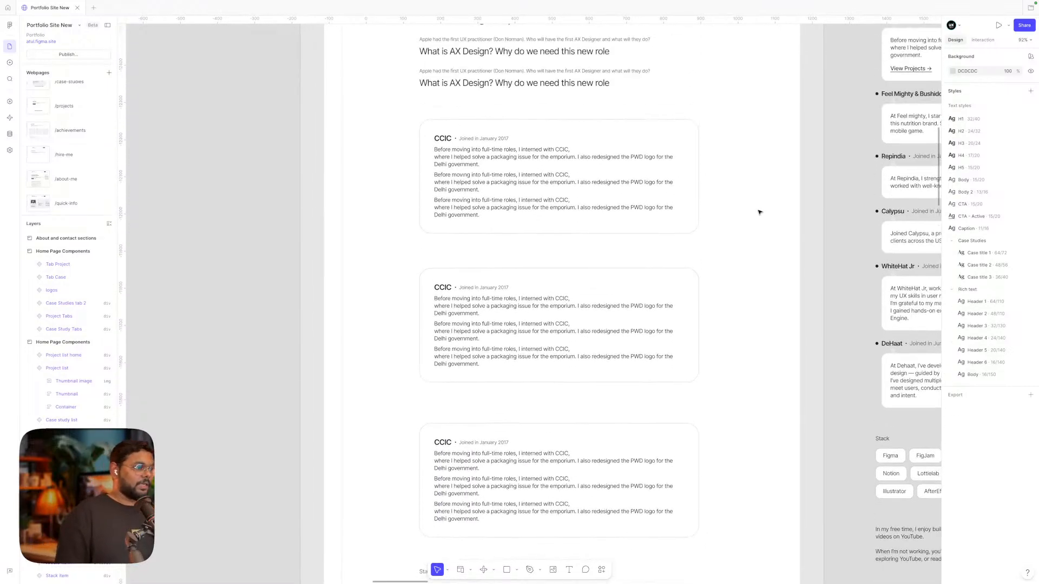
{"action": "double_click", "coordinate": [514, 162]}
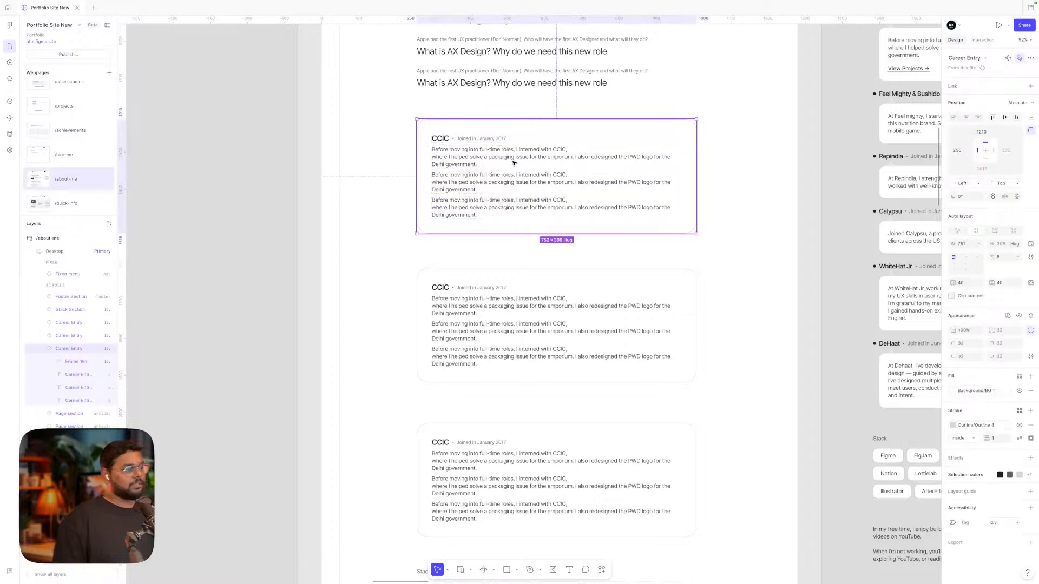
{"action": "scroll", "coordinate": [595, 162], "scroll_direction": "right", "scroll_amount": 5}
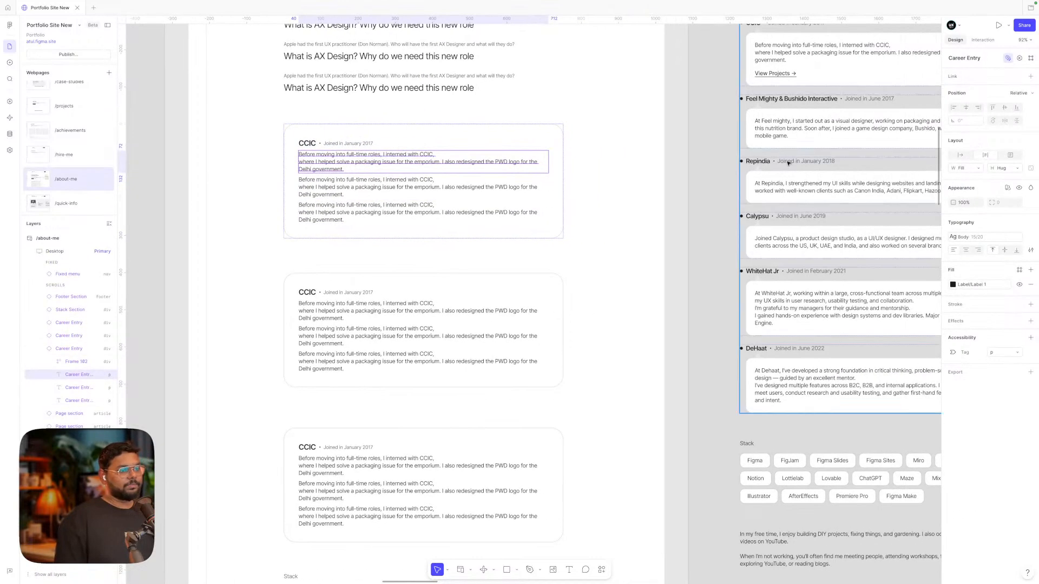
{"action": "scroll", "coordinate": [790, 143], "scroll_direction": "up", "scroll_amount": 2}
{"action": "scroll", "coordinate": [791, 143], "scroll_direction": "right", "scroll_amount": 2}
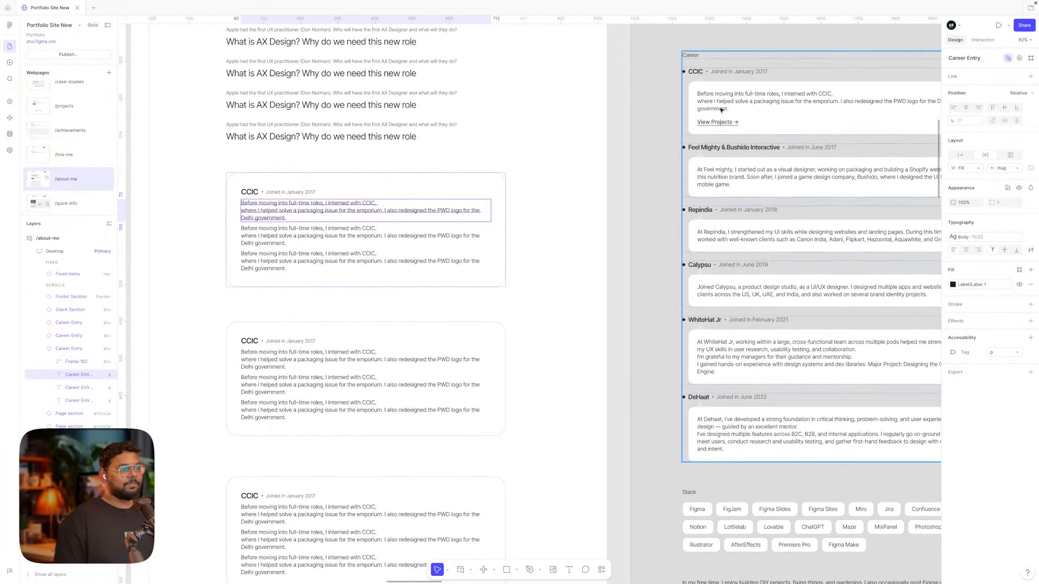
{"action": "left_click", "coordinate": [628, 189]}
{"action": "scroll", "coordinate": [518, 268], "scroll_direction": "left", "scroll_amount": 4}
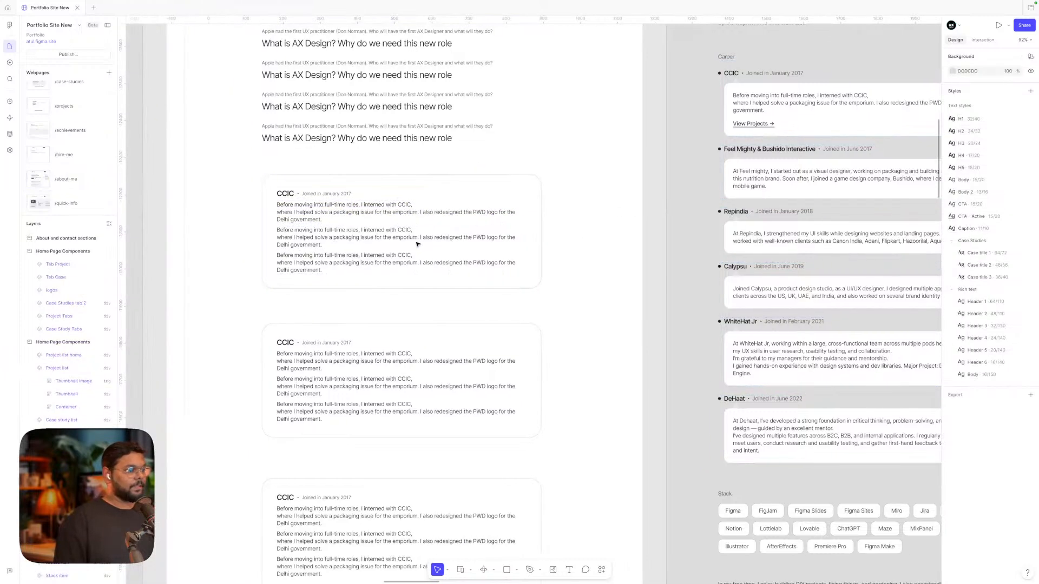
{"action": "left_click", "coordinate": [348, 211]}
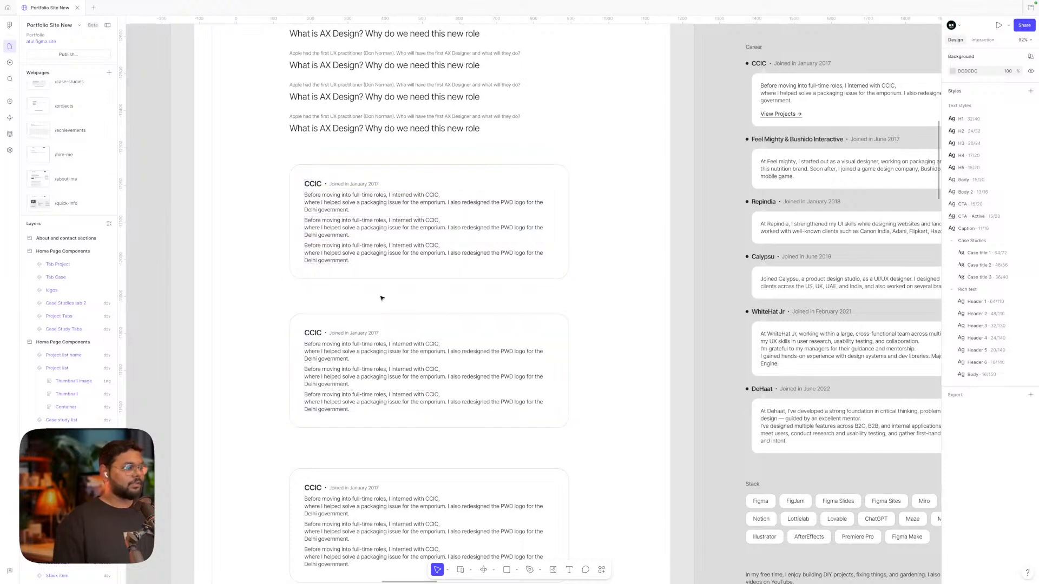
{"action": "scroll", "coordinate": [413, 303], "scroll_direction": "down", "scroll_amount": 1}
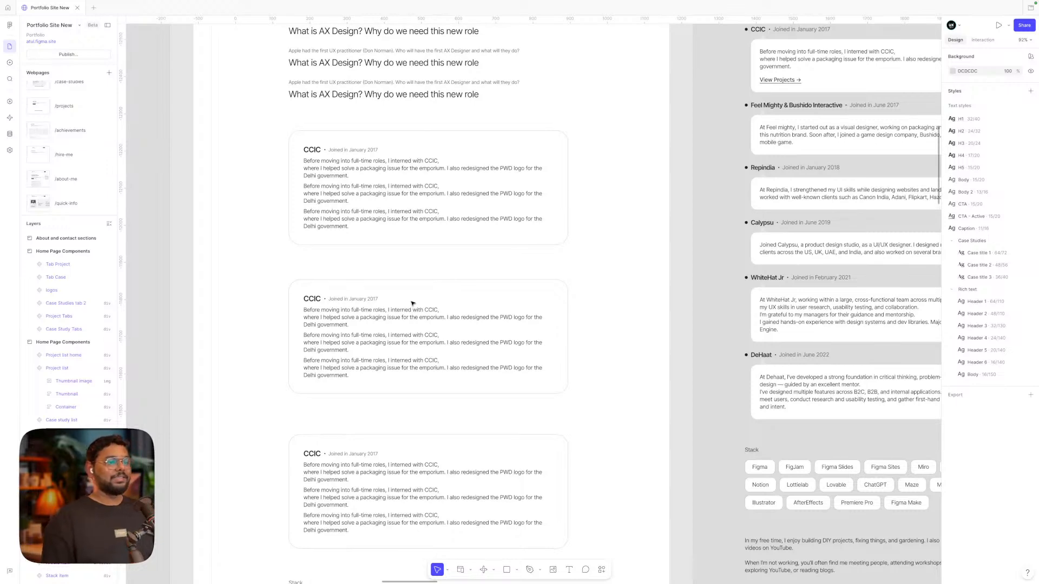
{"action": "scroll", "coordinate": [412, 303], "scroll_direction": "up", "scroll_amount": 1}
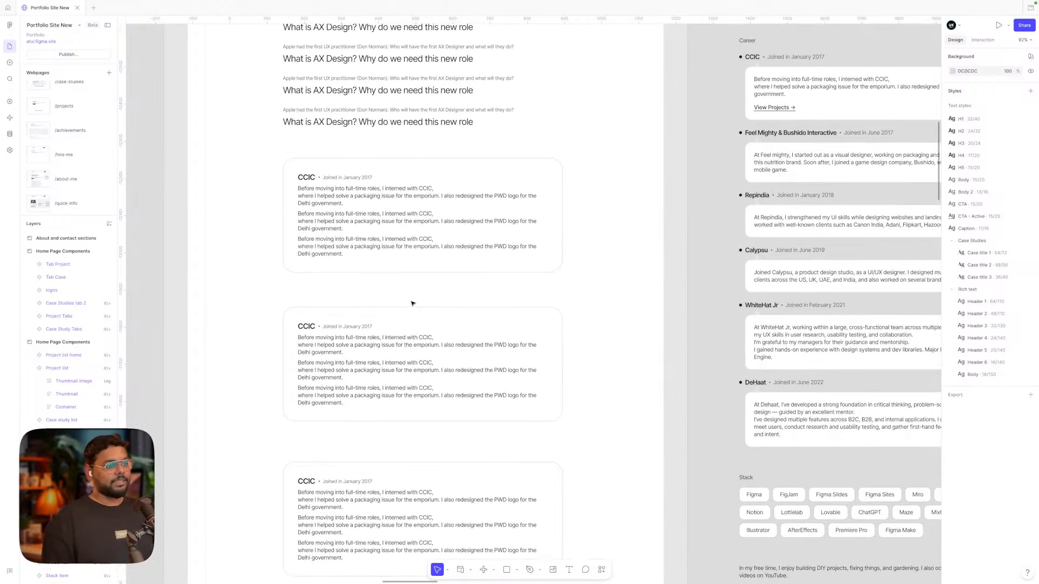
{"action": "scroll", "coordinate": [413, 304], "scroll_direction": "up", "scroll_amount": 1}
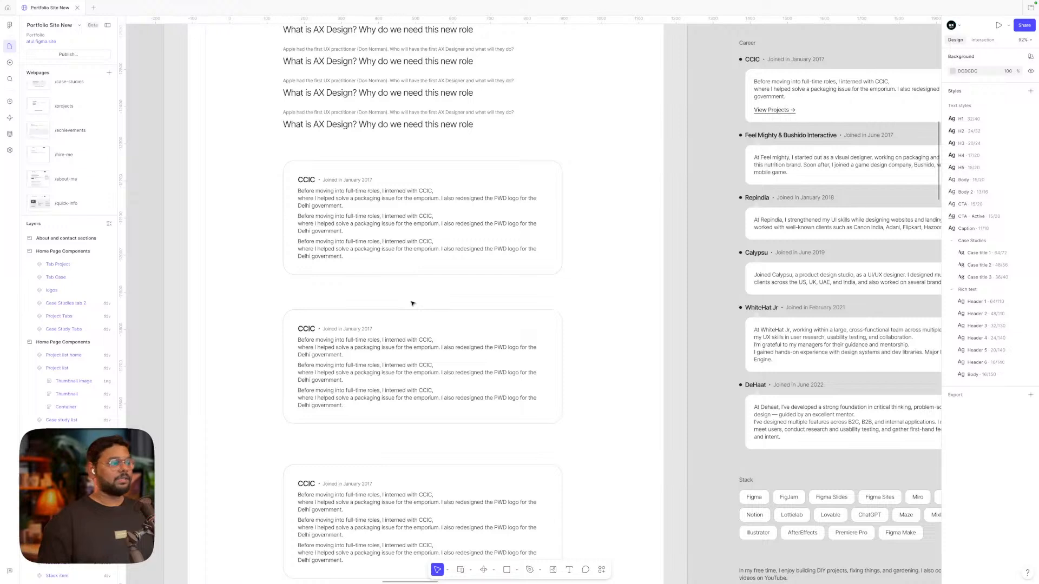
{"action": "left_click", "coordinate": [332, 202]}
{"action": "double_click", "coordinate": [331, 201]}
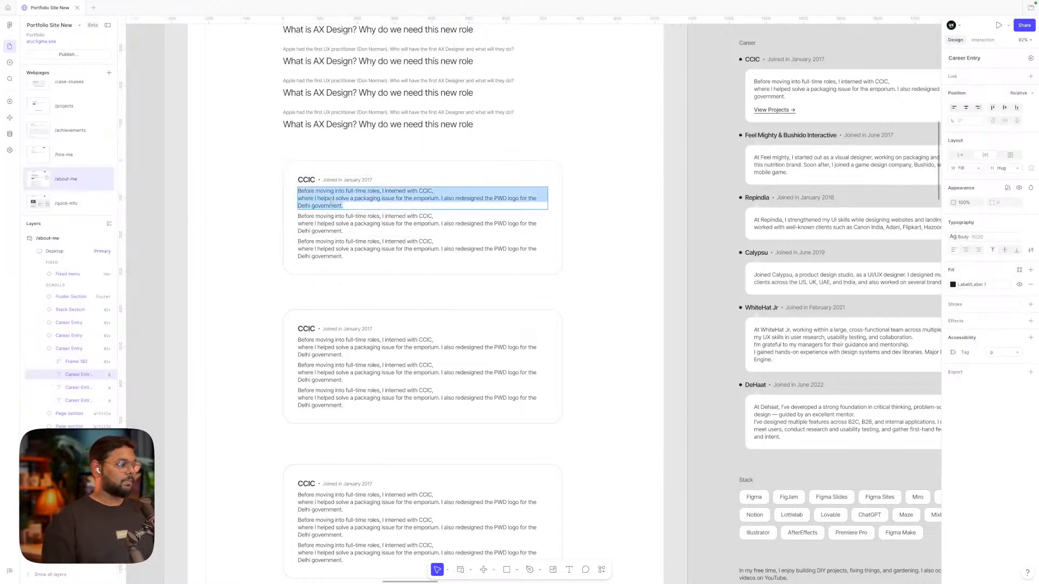
{"action": "key", "text": "Escape"}
{"action": "scroll", "coordinate": [612, 234], "scroll_direction": "down", "scroll_amount": 10}
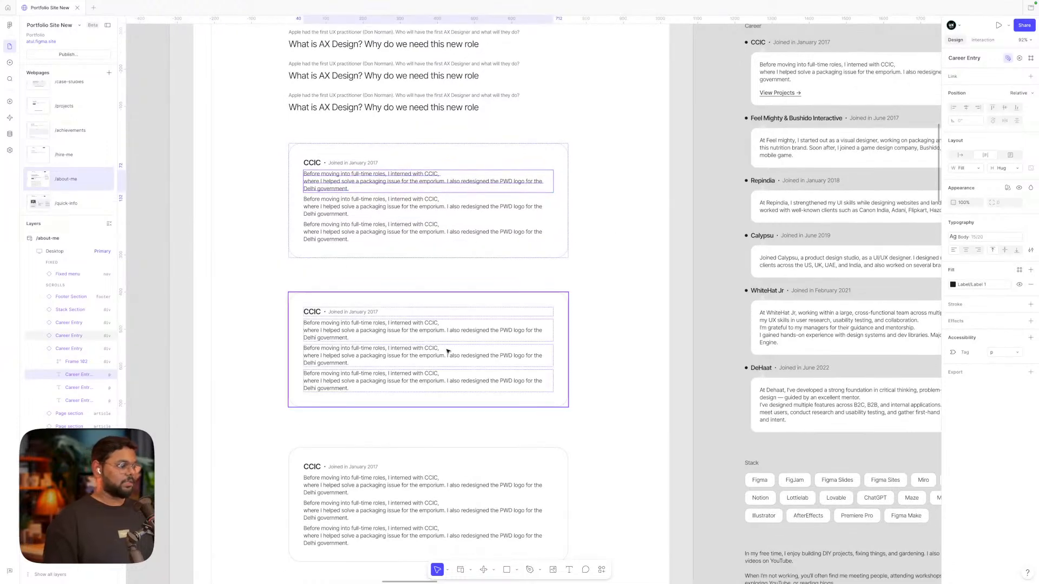
{"action": "scroll", "coordinate": [447, 351], "scroll_direction": "down", "scroll_amount": 5}
Pan and zoom the canvas to centre the /contact-me frame at about 74%
{"action": "scroll", "coordinate": [447, 351], "scroll_direction": "down", "scroll_amount": 3}
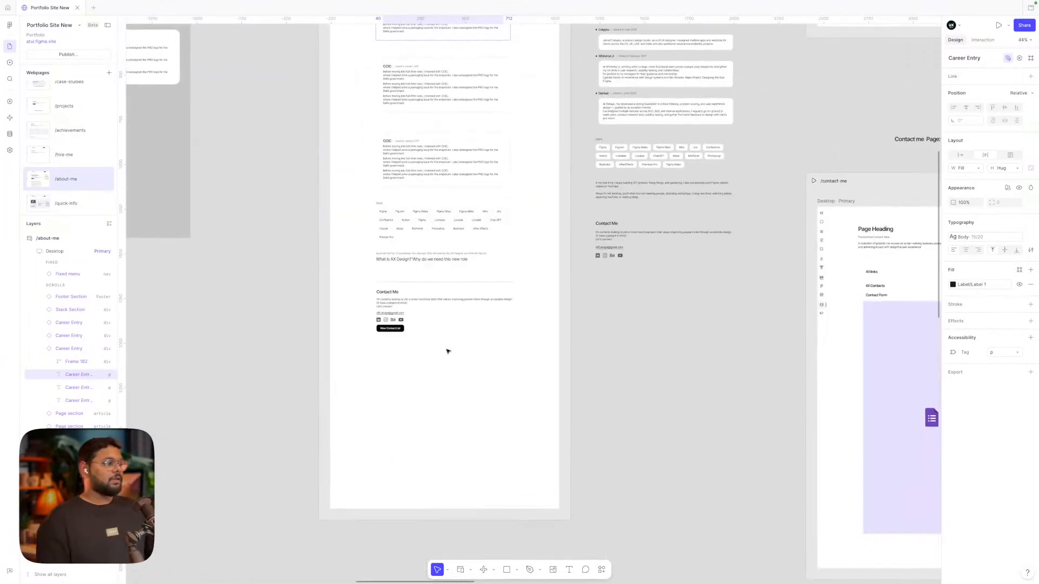
{"action": "scroll", "coordinate": [447, 351], "scroll_direction": "right", "scroll_amount": 5}
{"action": "scroll", "coordinate": [447, 351], "scroll_direction": "up", "scroll_amount": 10}
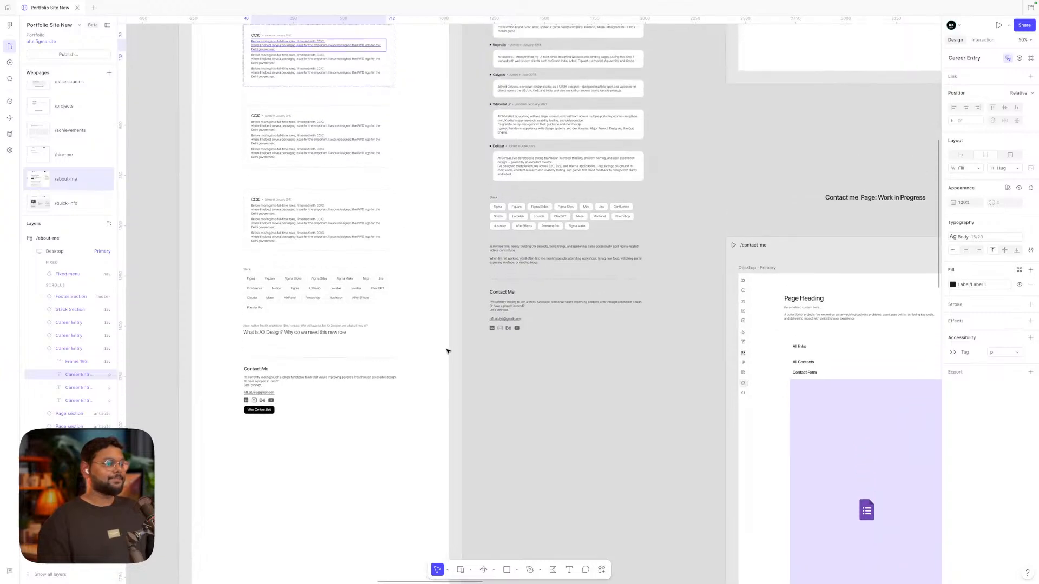
{"action": "scroll", "coordinate": [447, 351], "scroll_direction": "right", "scroll_amount": 3}
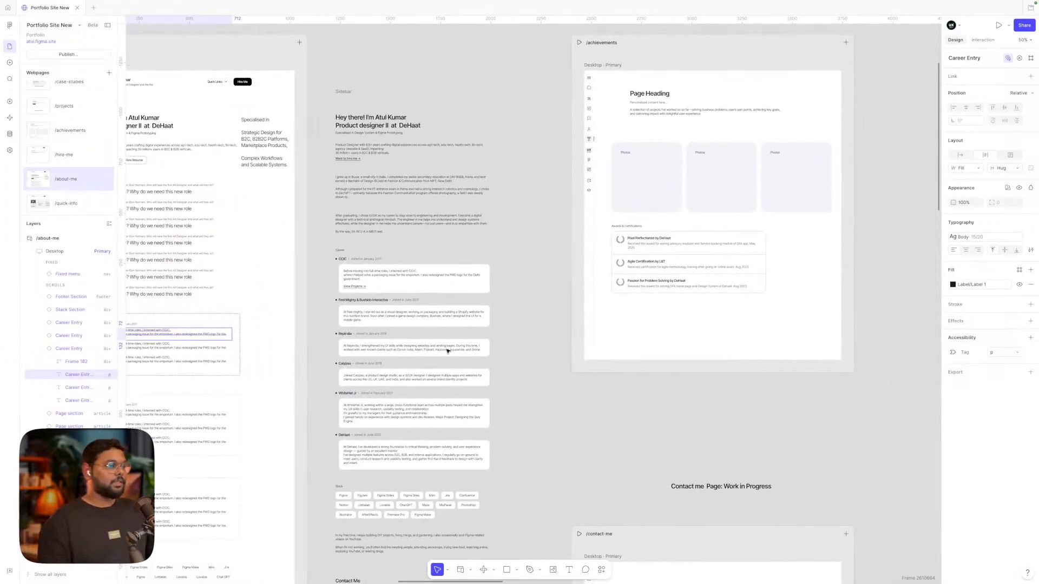
{"action": "scroll", "coordinate": [542, 283], "scroll_direction": "left", "scroll_amount": 20}
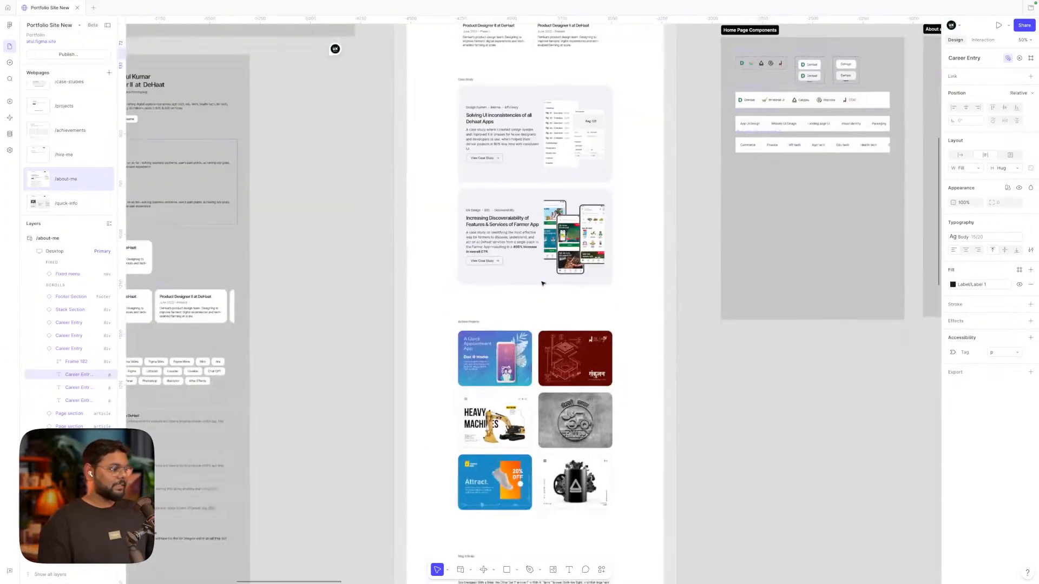
{"action": "scroll", "coordinate": [542, 283], "scroll_direction": "down", "scroll_amount": 1}
{"action": "scroll", "coordinate": [542, 283], "scroll_direction": "right", "scroll_amount": 1}
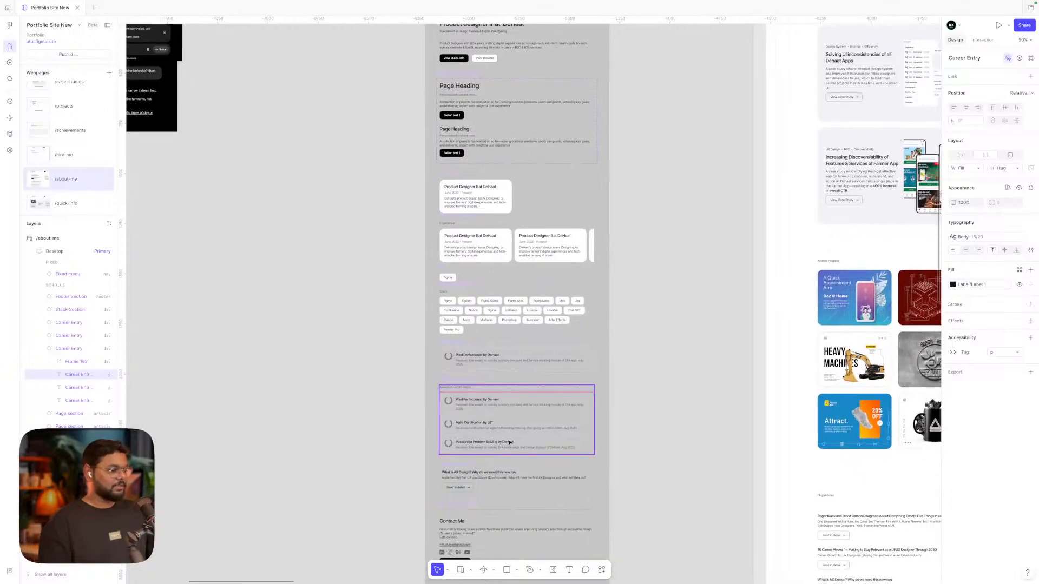
{"action": "scroll", "coordinate": [487, 412], "scroll_direction": "right", "scroll_amount": 16}
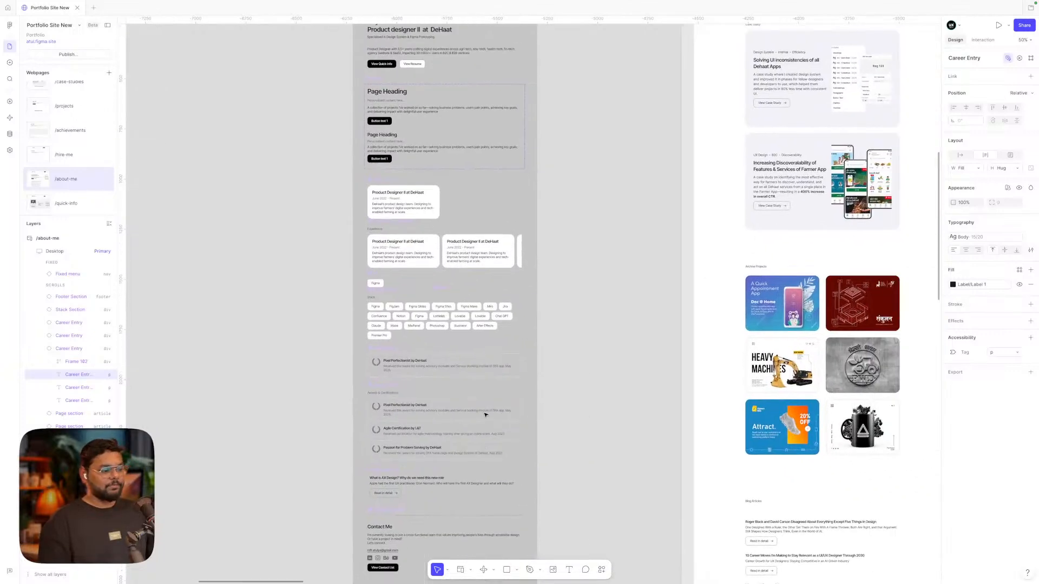
{"action": "scroll", "coordinate": [485, 415], "scroll_direction": "right", "scroll_amount": 5}
{"action": "scroll", "coordinate": [485, 415], "scroll_direction": "up", "scroll_amount": 5}
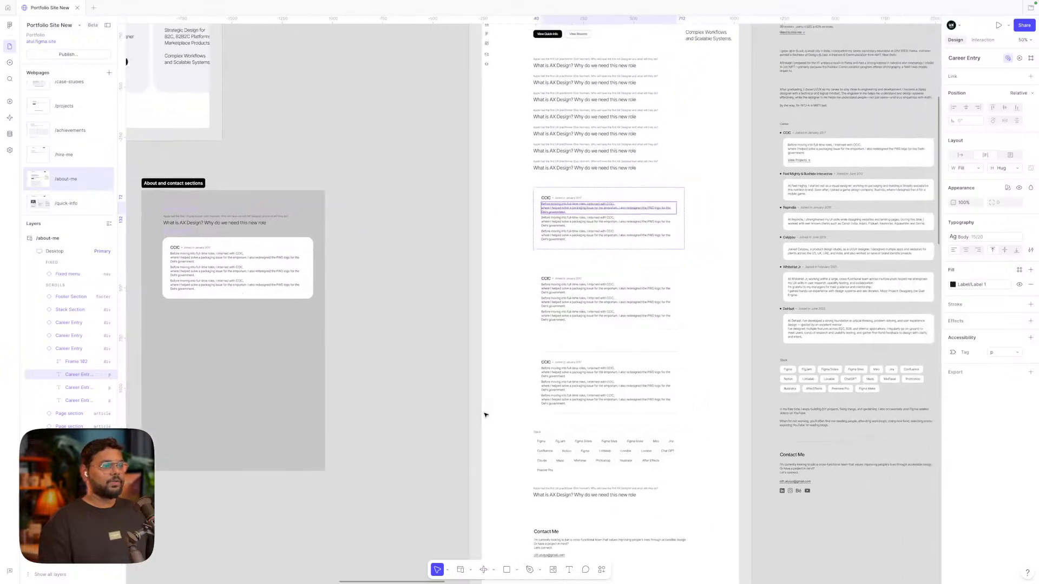
{"action": "scroll", "coordinate": [485, 415], "scroll_direction": "right", "scroll_amount": 5}
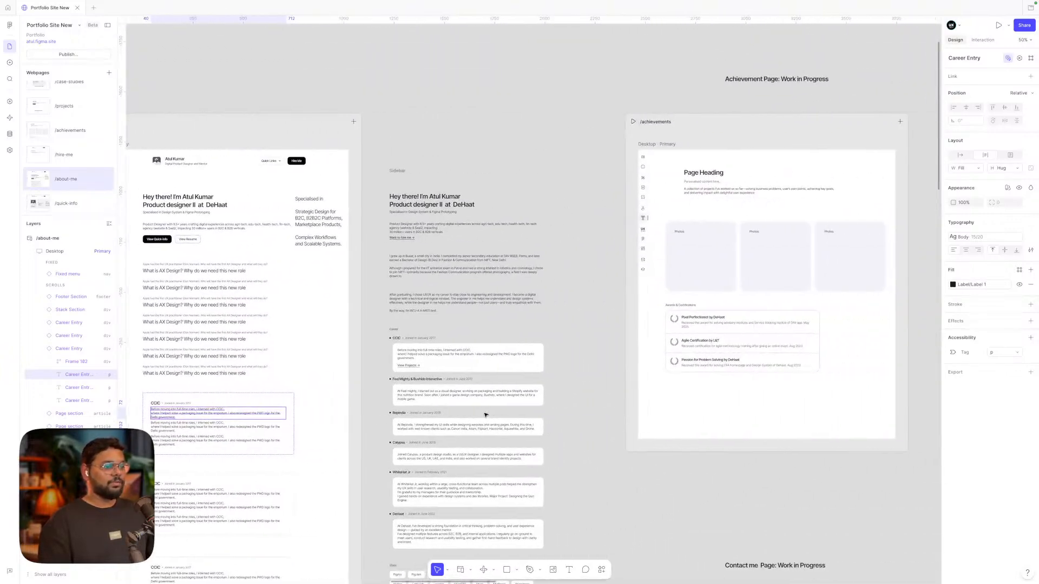
{"action": "scroll", "coordinate": [804, 311], "scroll_direction": "up", "scroll_amount": 4}
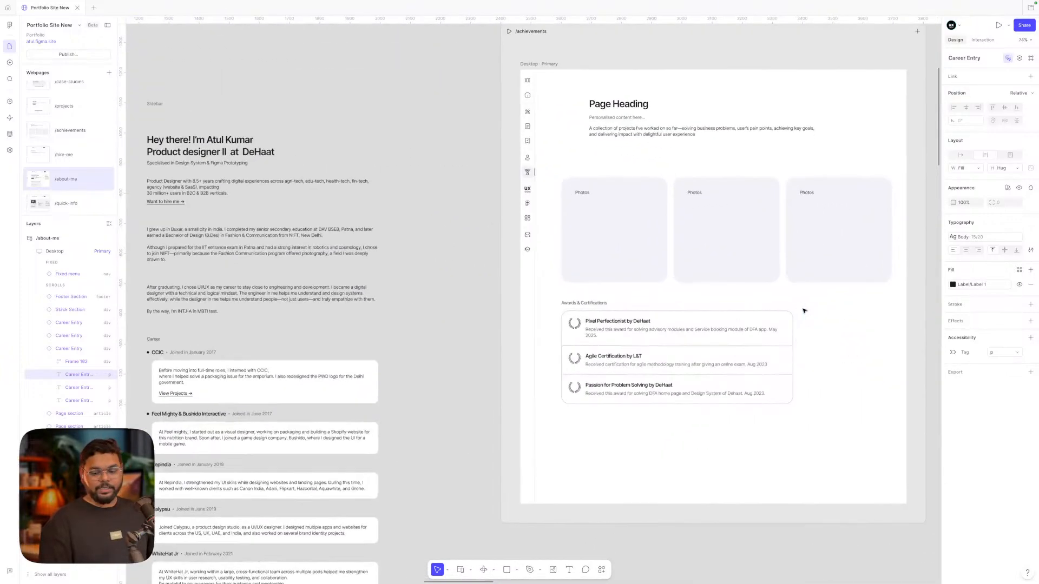
{"action": "scroll", "coordinate": [803, 310], "scroll_direction": "up", "scroll_amount": 2}
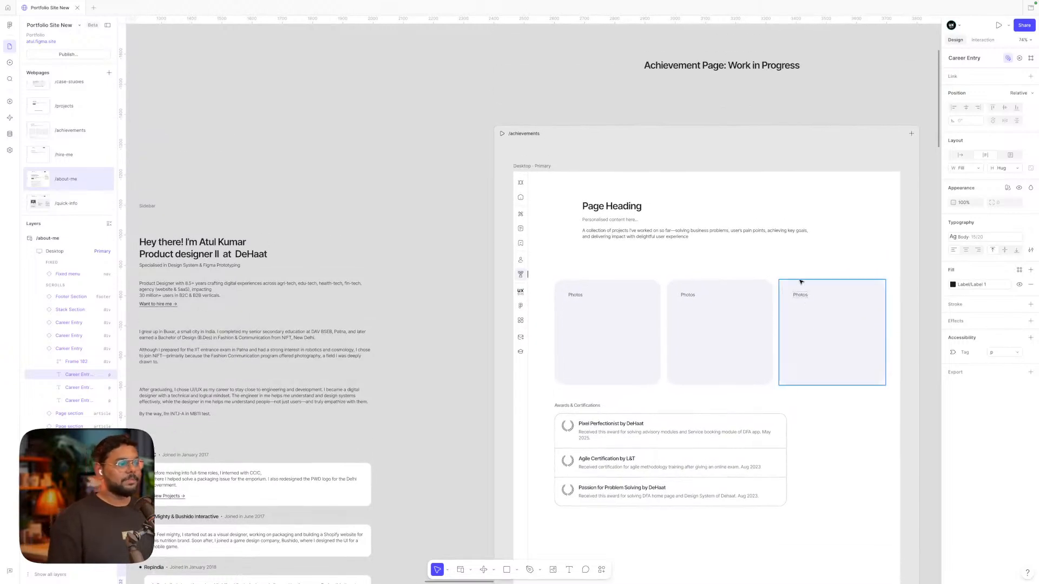
{"action": "scroll", "coordinate": [801, 282], "scroll_direction": "right", "scroll_amount": 1}
{"action": "scroll", "coordinate": [801, 281], "scroll_direction": "down", "scroll_amount": 1}
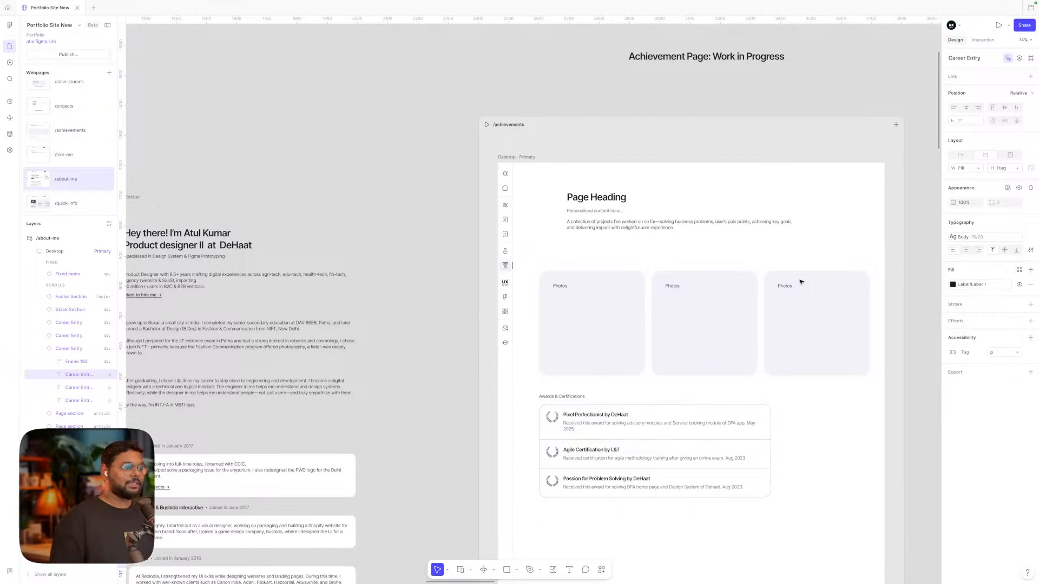
{"action": "scroll", "coordinate": [801, 281], "scroll_direction": "right", "scroll_amount": 1}
{"action": "scroll", "coordinate": [800, 281], "scroll_direction": "down", "scroll_amount": 1}
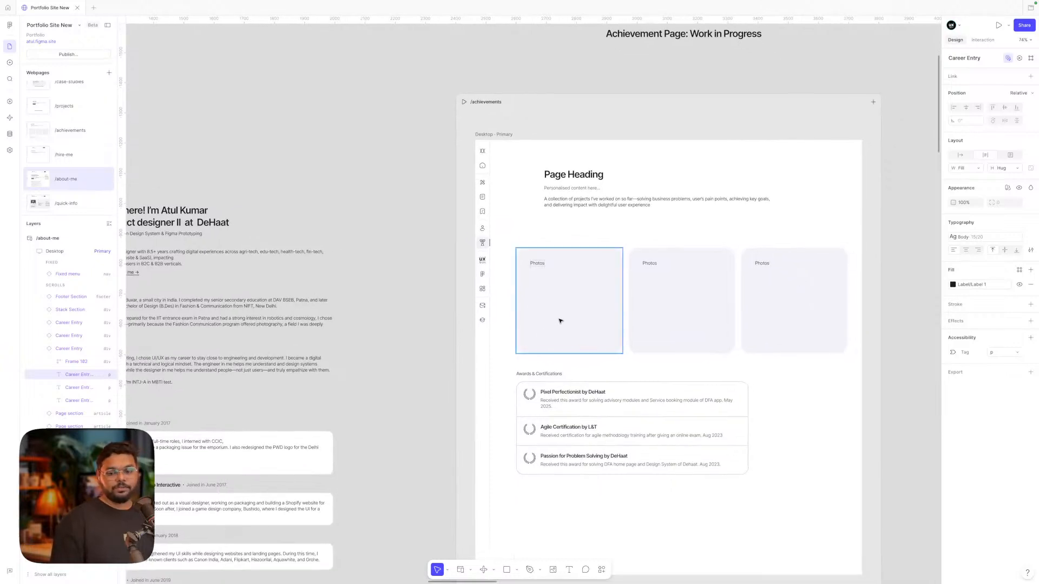
{"action": "scroll", "coordinate": [560, 321], "scroll_direction": "right", "scroll_amount": 1}
{"action": "scroll", "coordinate": [560, 321], "scroll_direction": "down", "scroll_amount": 1}
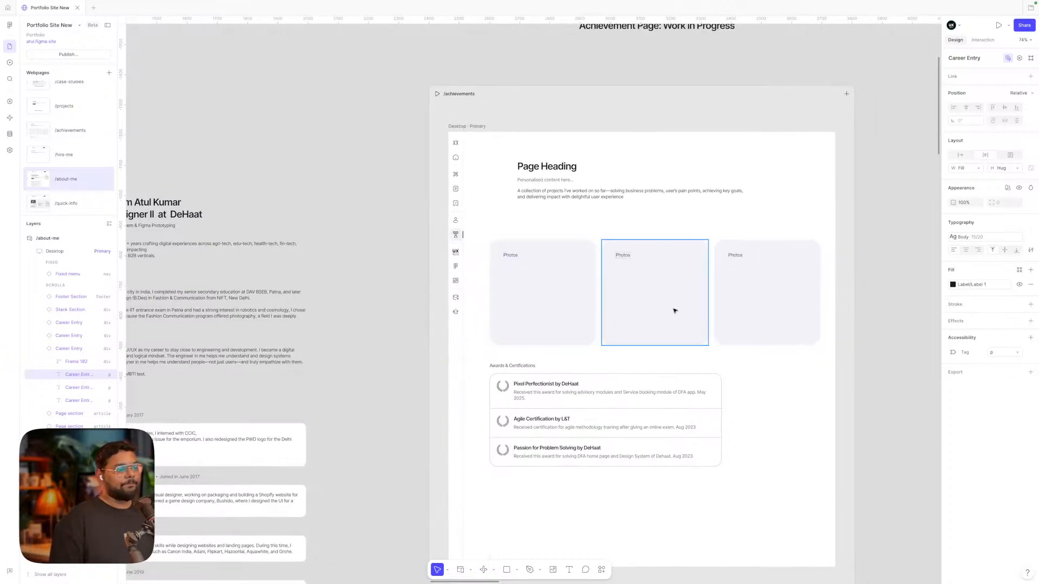
{"action": "scroll", "coordinate": [758, 308], "scroll_direction": "right", "scroll_amount": 1}
{"action": "scroll", "coordinate": [758, 308], "scroll_direction": "down", "scroll_amount": 1}
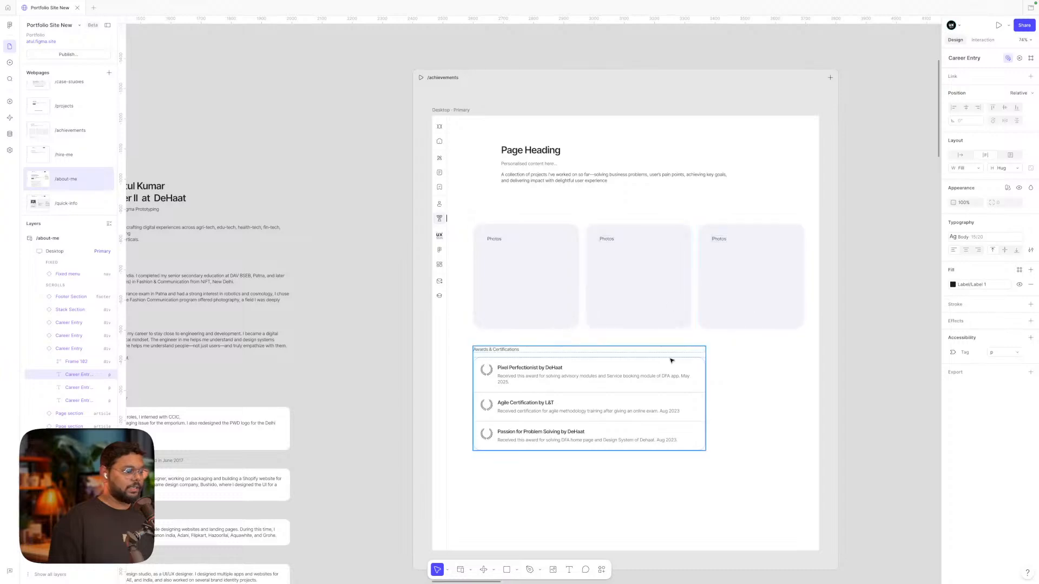
{"action": "scroll", "coordinate": [671, 361], "scroll_direction": "down", "scroll_amount": 3}
{"action": "scroll", "coordinate": [670, 360], "scroll_direction": "right", "scroll_amount": 4}
{"action": "scroll", "coordinate": [705, 329], "scroll_direction": "right", "scroll_amount": 1}
{"action": "scroll", "coordinate": [705, 329], "scroll_direction": "down", "scroll_amount": 1}
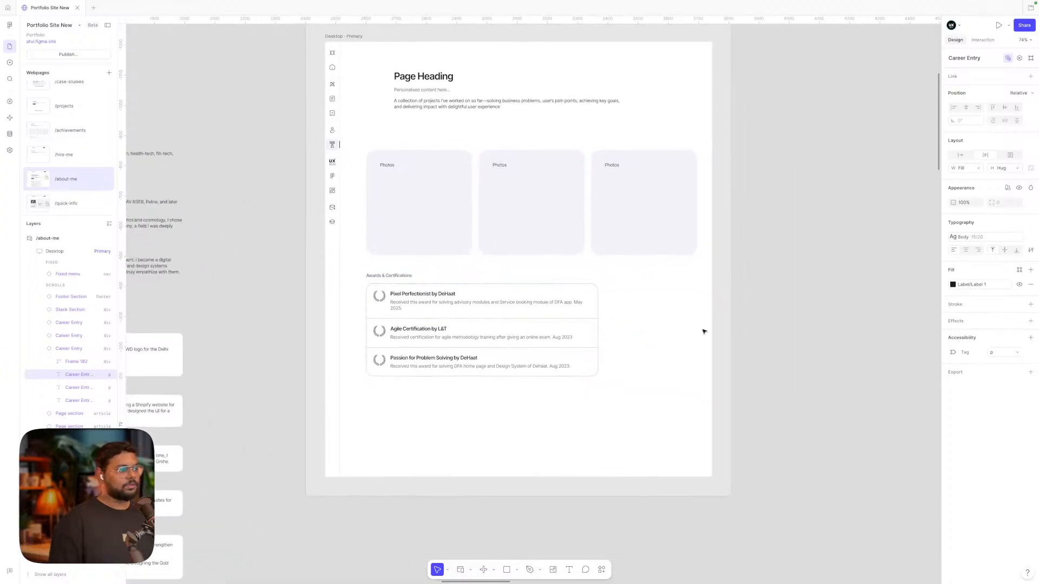
{"action": "scroll", "coordinate": [704, 332], "scroll_direction": "right", "scroll_amount": 2}
{"action": "scroll", "coordinate": [704, 332], "scroll_direction": "down", "scroll_amount": 1}
{"action": "scroll", "coordinate": [702, 331], "scroll_direction": "left", "scroll_amount": 3}
{"action": "scroll", "coordinate": [702, 331], "scroll_direction": "up", "scroll_amount": 2}
{"action": "scroll", "coordinate": [515, 240], "scroll_direction": "down", "scroll_amount": 5}
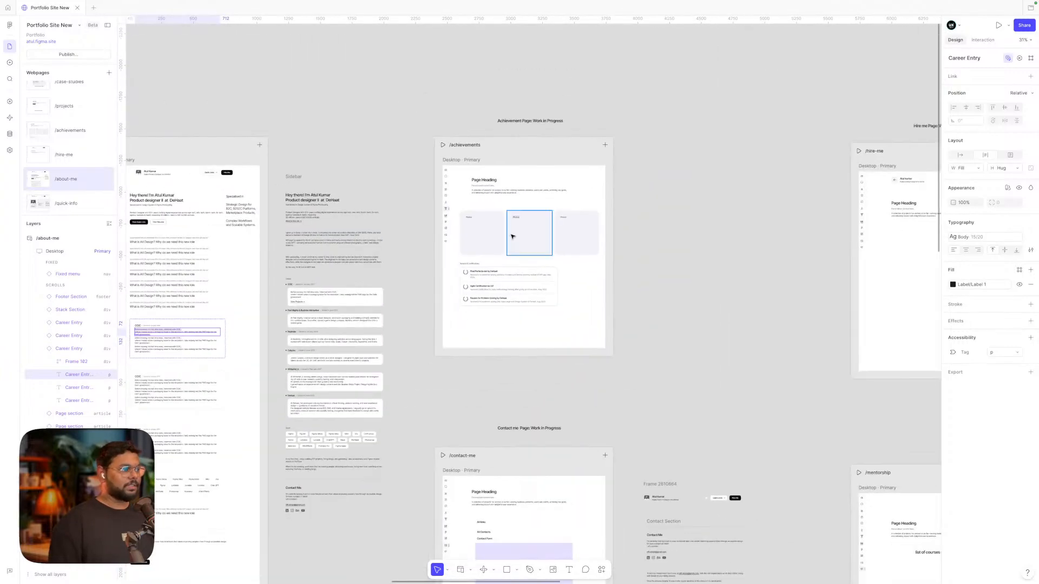
{"action": "scroll", "coordinate": [493, 141], "scroll_direction": "down", "scroll_amount": 5}
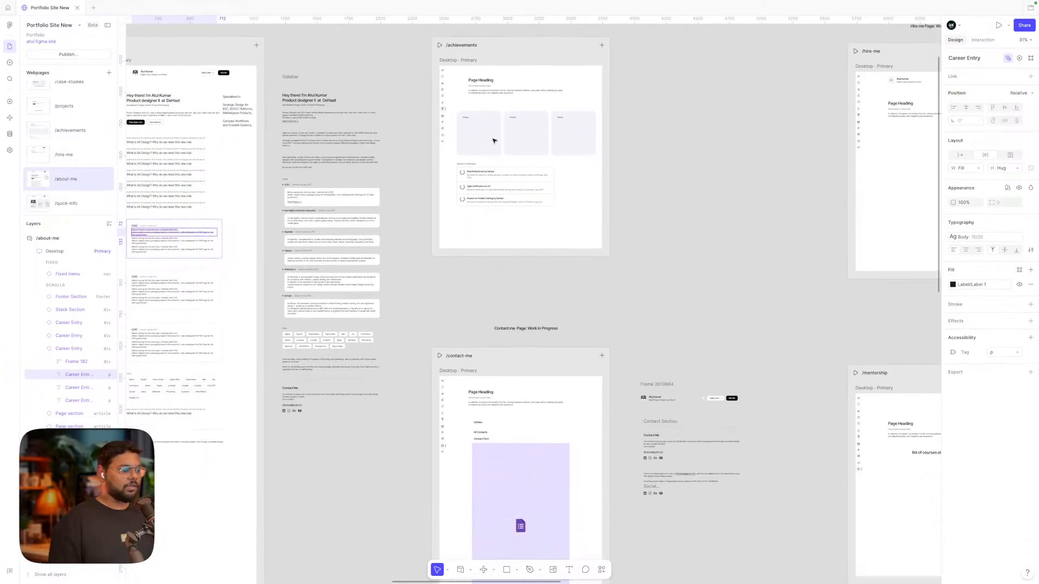
{"action": "scroll", "coordinate": [494, 141], "scroll_direction": "down", "scroll_amount": 3}
{"action": "scroll", "coordinate": [479, 332], "scroll_direction": "up", "scroll_amount": 5}
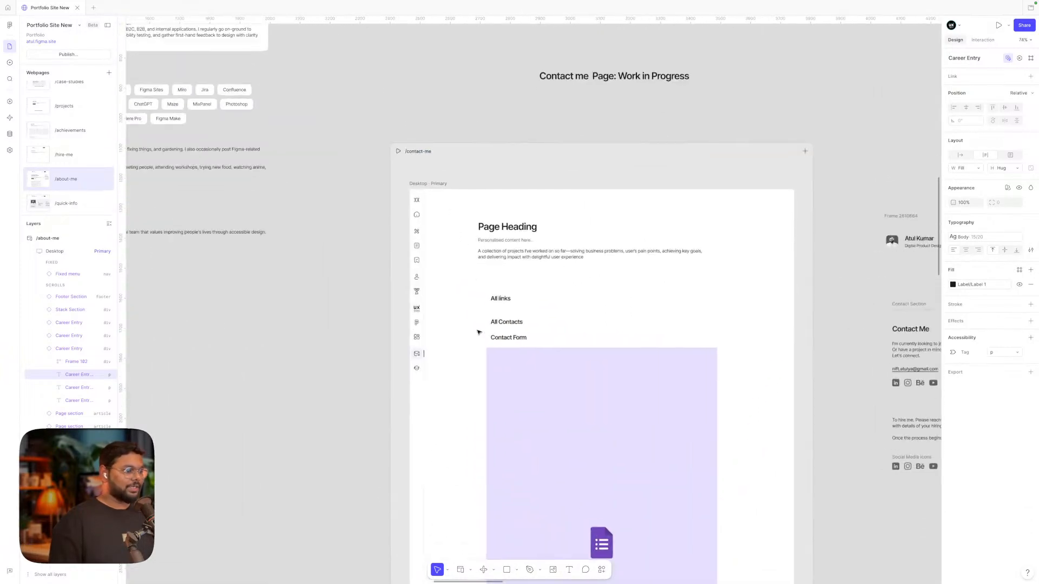
{"action": "scroll", "coordinate": [478, 332], "scroll_direction": "down", "scroll_amount": 1}
{"action": "scroll", "coordinate": [478, 332], "scroll_direction": "right", "scroll_amount": 1}
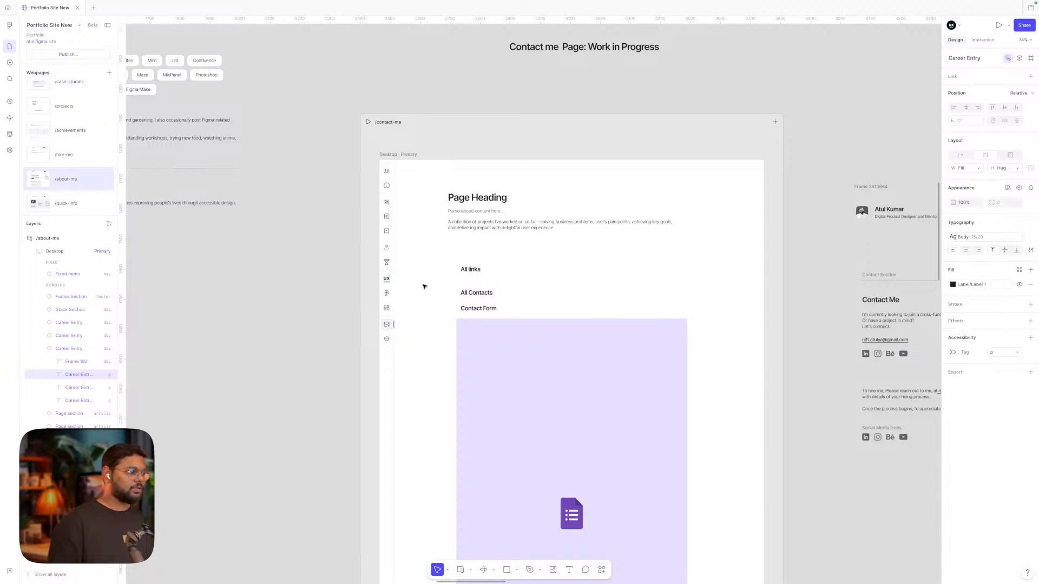
Inspect the sidebar icons up close, then launch a live preview of /contact-me
{"action": "scroll", "coordinate": [406, 286], "scroll_direction": "up", "scroll_amount": 5}
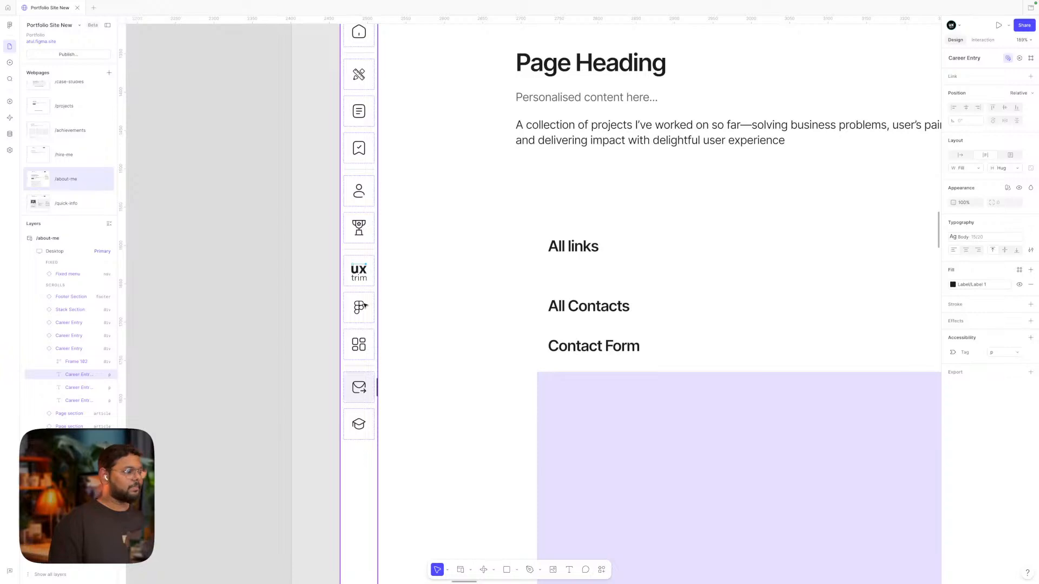
{"action": "scroll", "coordinate": [365, 305], "scroll_direction": "down", "scroll_amount": 5}
{"action": "scroll", "coordinate": [364, 306], "scroll_direction": "left", "scroll_amount": 2}
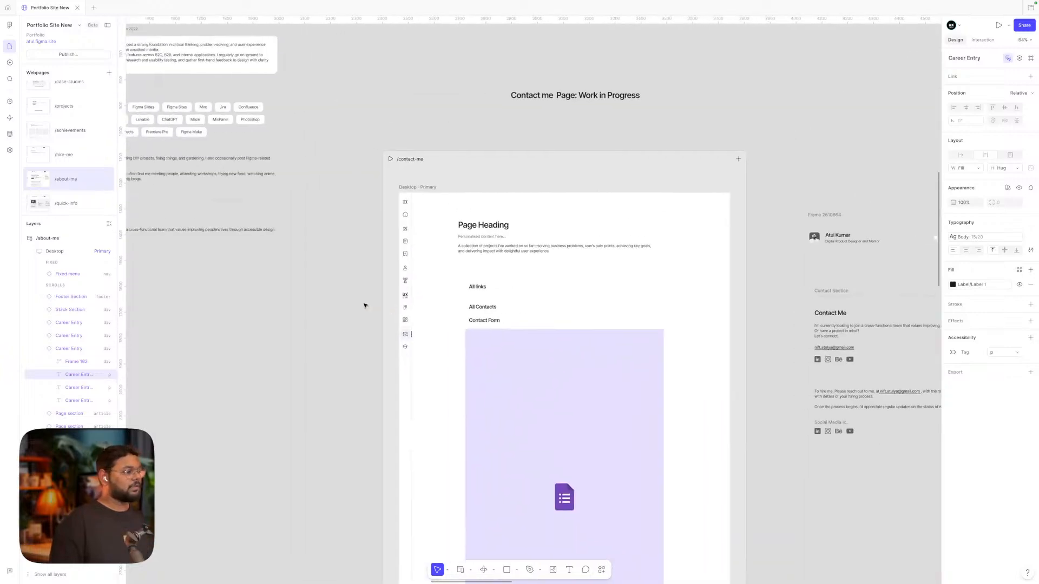
{"action": "left_click", "coordinate": [389, 162]}
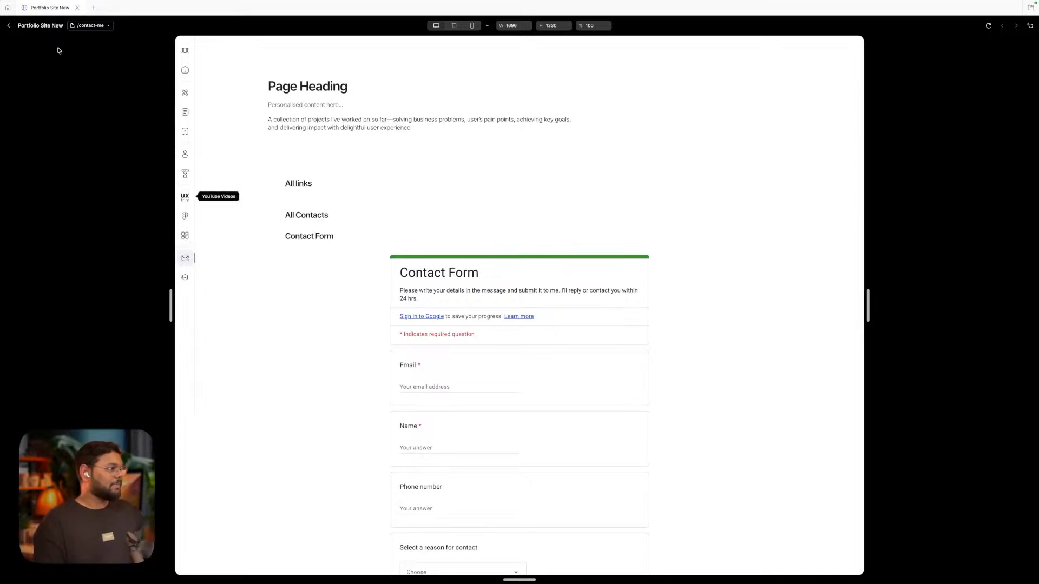
Exit the /contact-me preview back to the editor canvas
{"action": "left_click", "coordinate": [8, 26]}
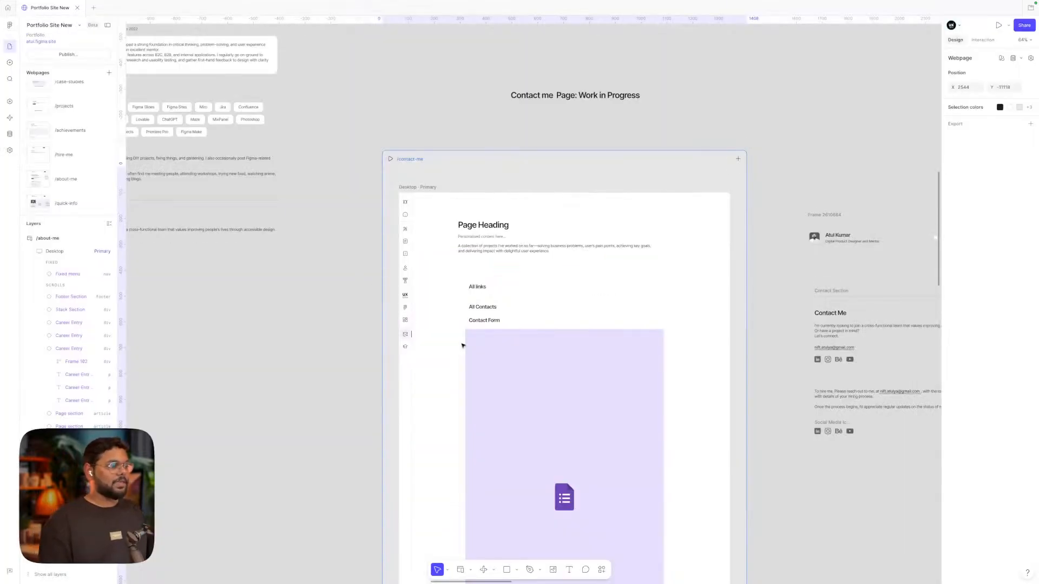
Select the Google Forms embed (Embed 1) on the /contact-me page
{"action": "scroll", "coordinate": [415, 300], "scroll_direction": "up", "scroll_amount": 5}
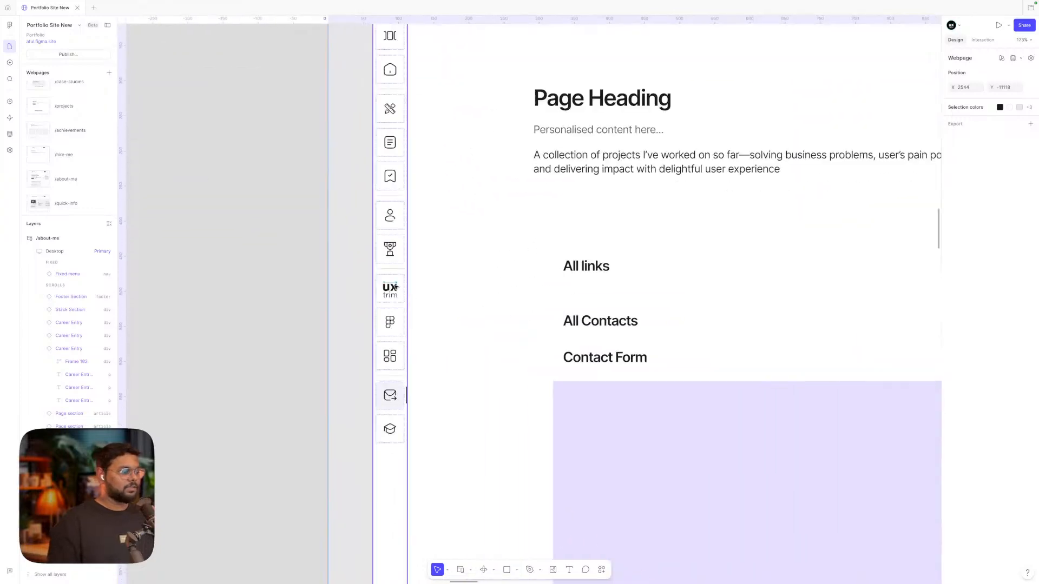
{"action": "scroll", "coordinate": [471, 357], "scroll_direction": "down", "scroll_amount": 4}
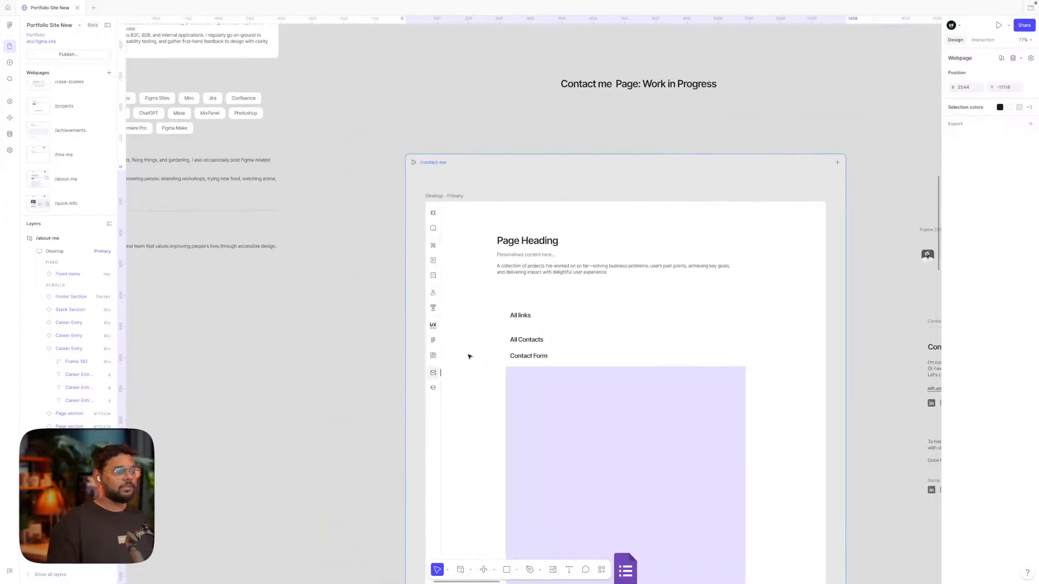
{"action": "scroll", "coordinate": [469, 356], "scroll_direction": "down", "scroll_amount": 5}
{"action": "scroll", "coordinate": [469, 356], "scroll_direction": "right", "scroll_amount": 3}
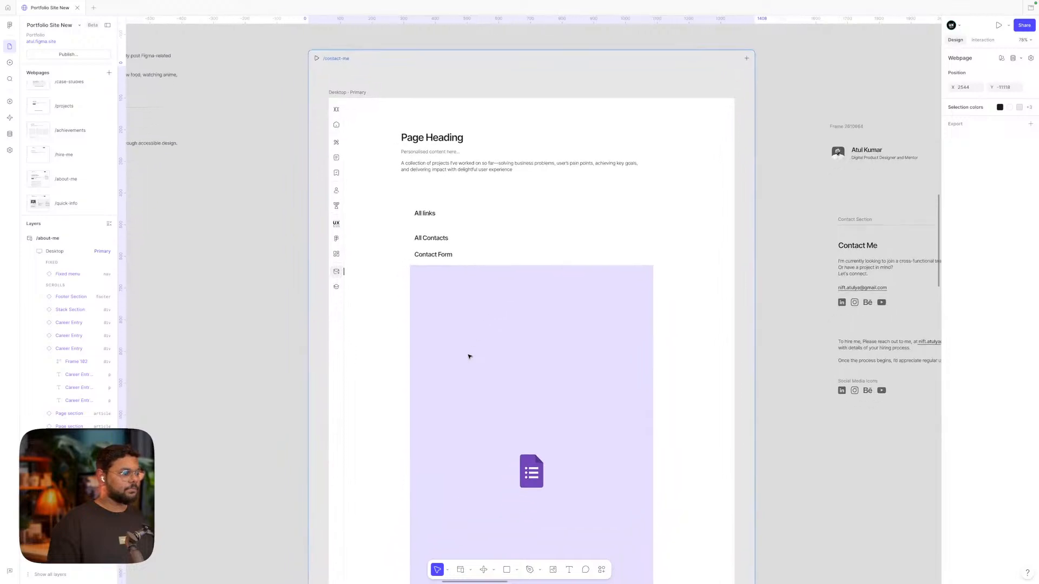
{"action": "scroll", "coordinate": [415, 273], "scroll_direction": "up", "scroll_amount": 3}
{"action": "left_click", "coordinate": [454, 265]}
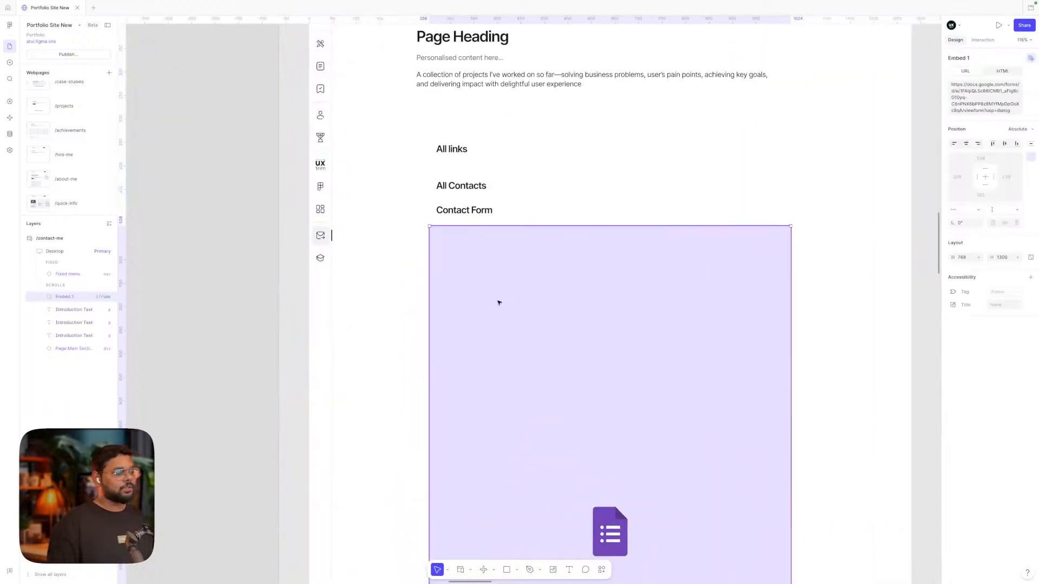
Bring up the Insert blocks library of insertable sections
{"action": "scroll", "coordinate": [503, 304], "scroll_direction": "down", "scroll_amount": 4}
{"action": "scroll", "coordinate": [503, 305], "scroll_direction": "down", "scroll_amount": 3}
{"action": "scroll", "coordinate": [503, 304], "scroll_direction": "up", "scroll_amount": 1}
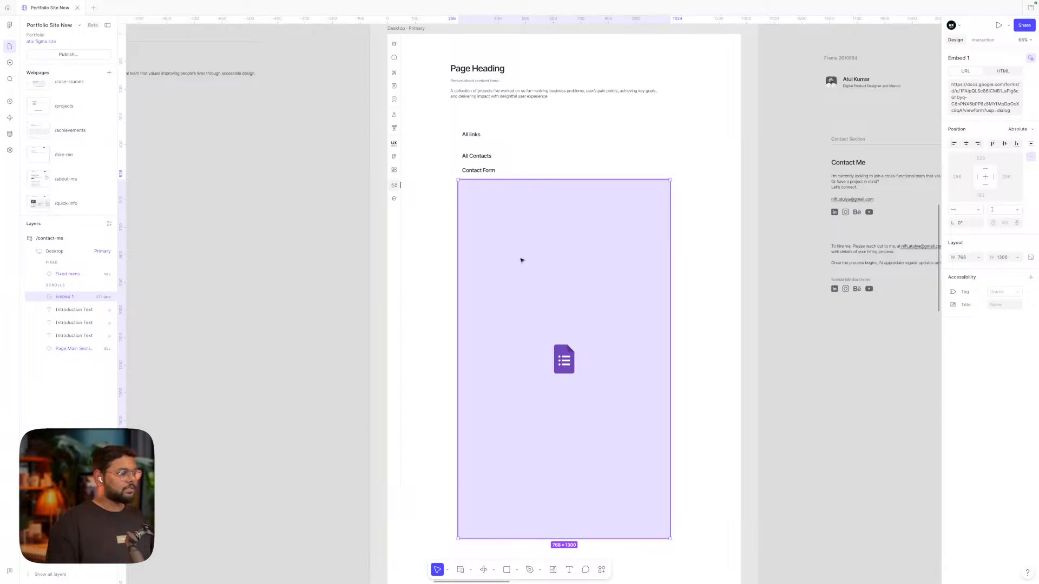
{"action": "left_click", "coordinate": [9, 64]}
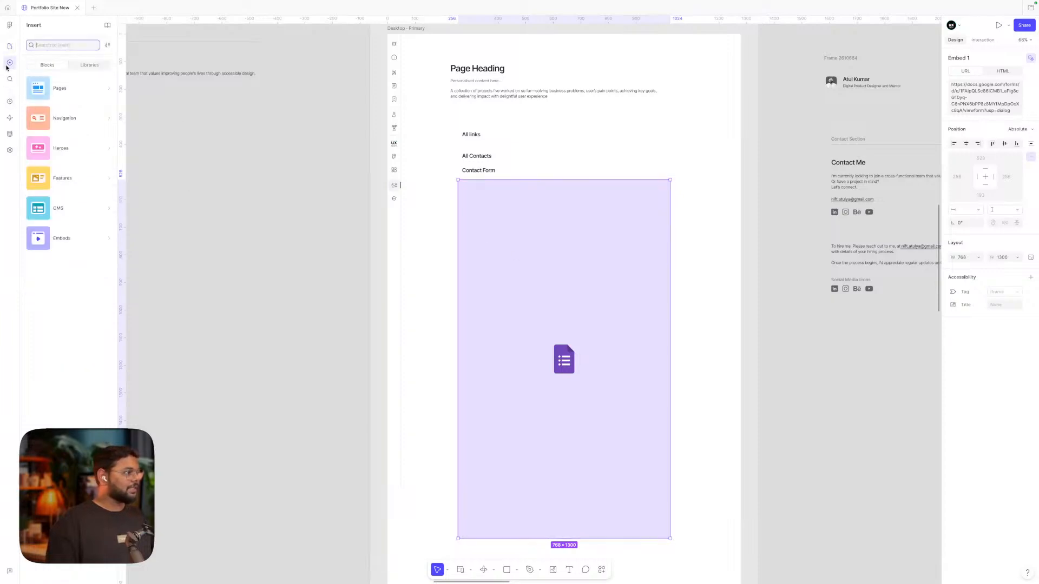
Browse the Embeds category options, then return to the webpages and layers list
{"action": "mouse_move", "coordinate": [59, 248]}
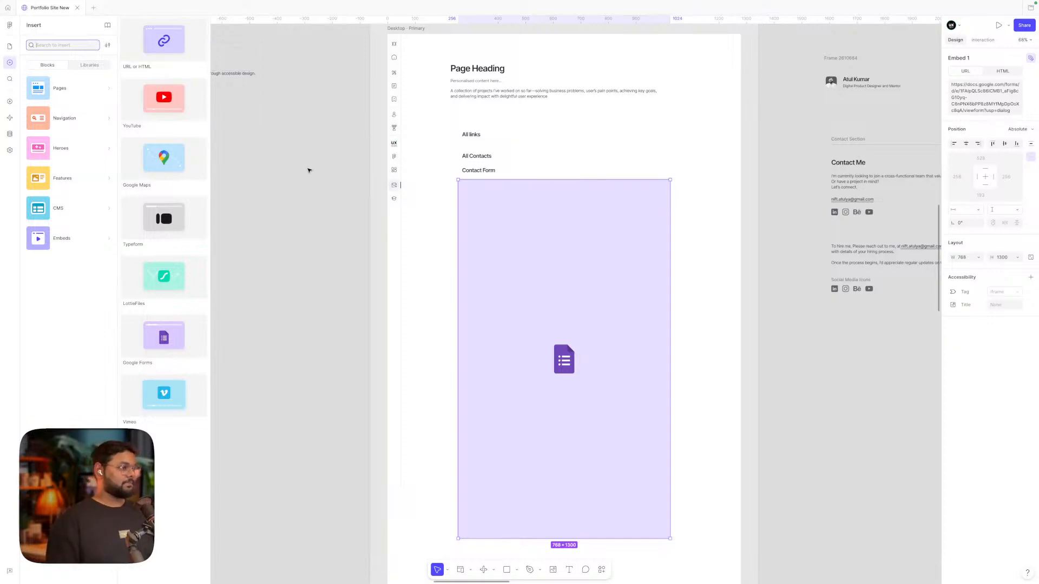
{"action": "scroll", "coordinate": [308, 170], "scroll_direction": "right", "scroll_amount": 5}
{"action": "scroll", "coordinate": [513, 210], "scroll_direction": "down", "scroll_amount": 2}
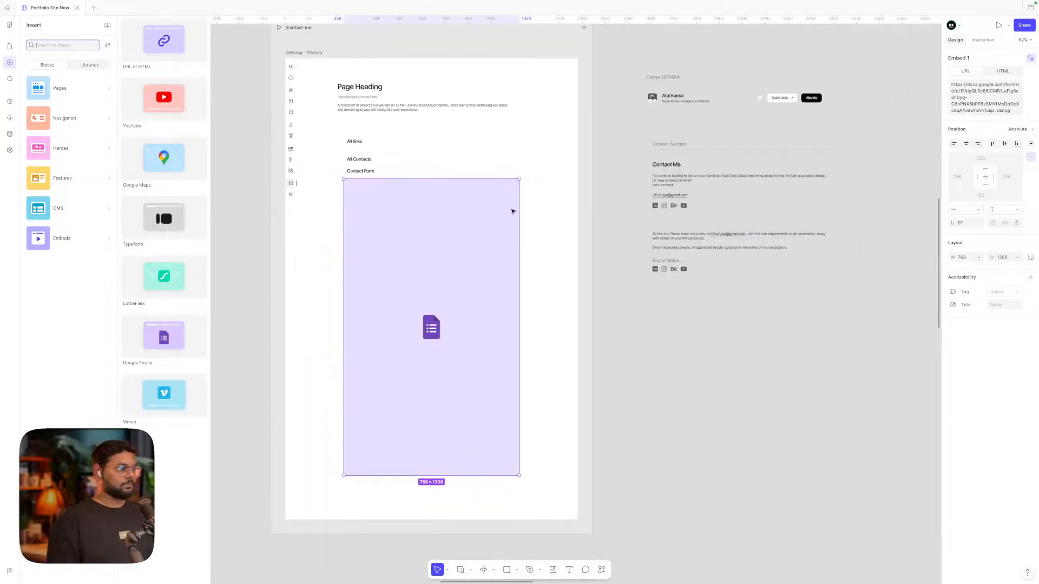
{"action": "scroll", "coordinate": [512, 211], "scroll_direction": "down", "scroll_amount": 5}
{"action": "left_click", "coordinate": [9, 46]}
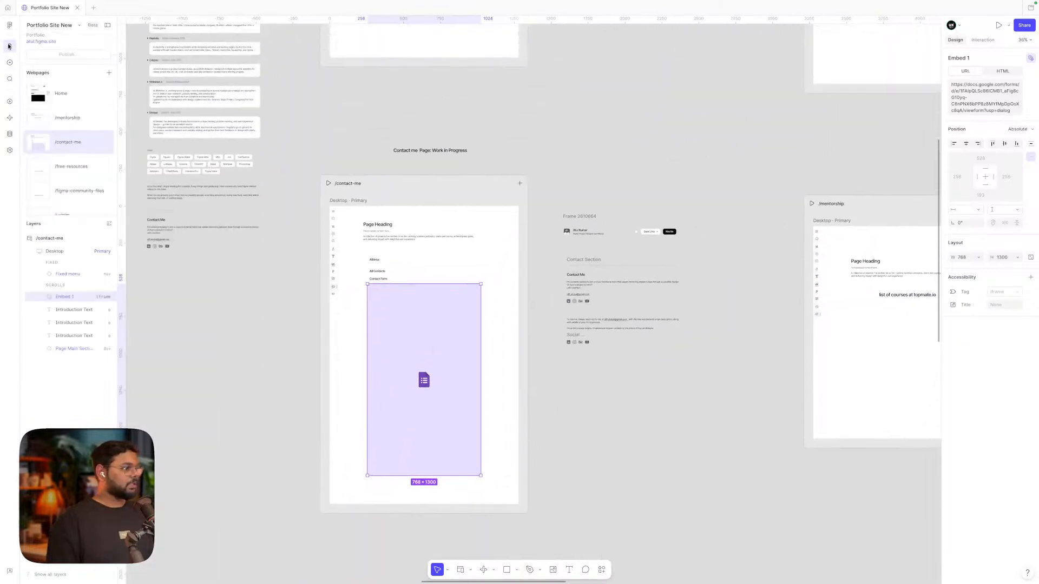
{"action": "scroll", "coordinate": [642, 188], "scroll_direction": "right", "scroll_amount": 5}
{"action": "scroll", "coordinate": [642, 187], "scroll_direction": "down", "scroll_amount": 2}
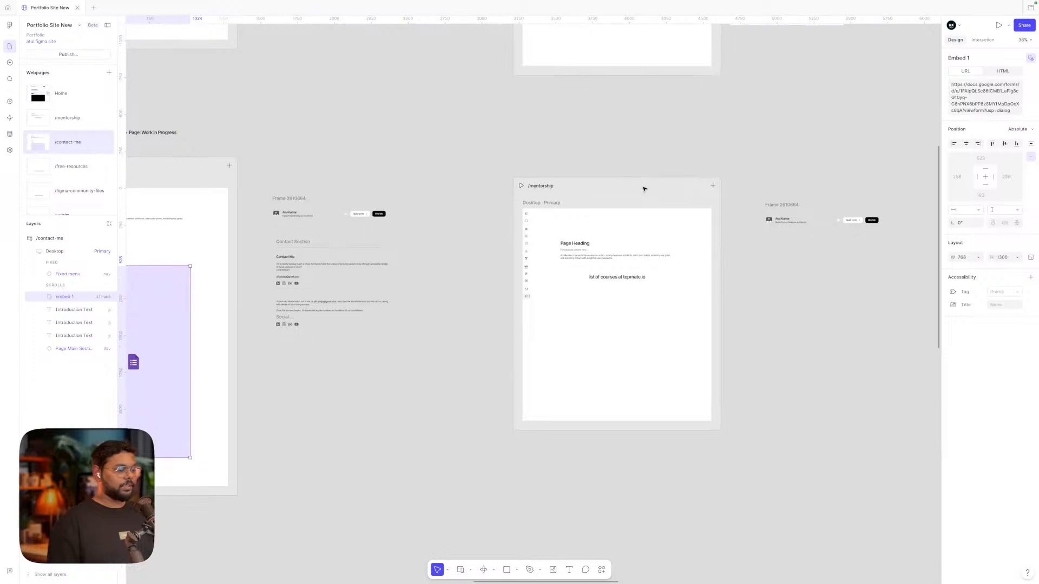
{"action": "scroll", "coordinate": [629, 230], "scroll_direction": "up", "scroll_amount": 5}
{"action": "scroll", "coordinate": [629, 230], "scroll_direction": "down", "scroll_amount": 1}
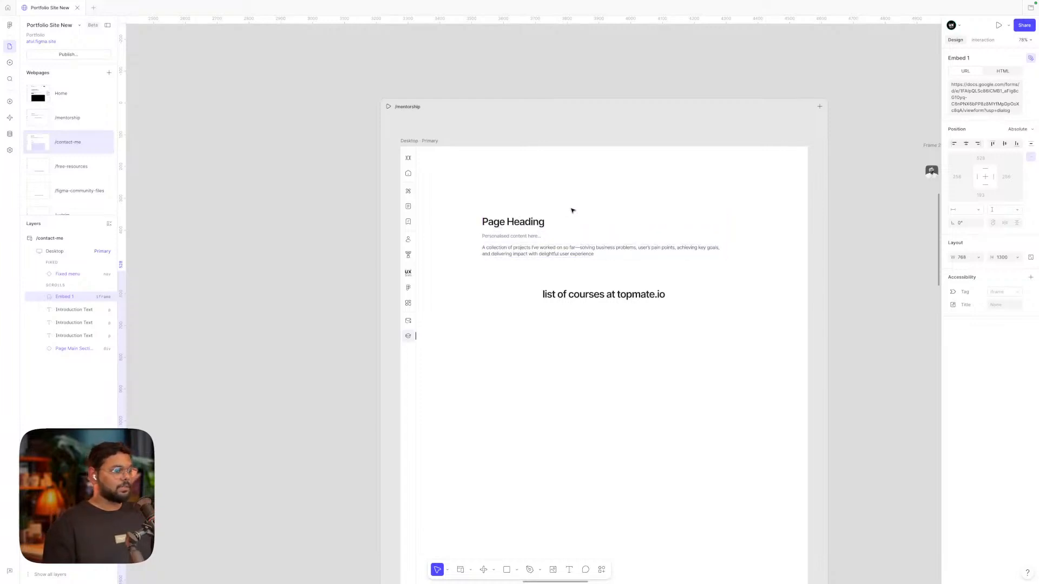
{"action": "scroll", "coordinate": [593, 180], "scroll_direction": "down", "scroll_amount": 3}
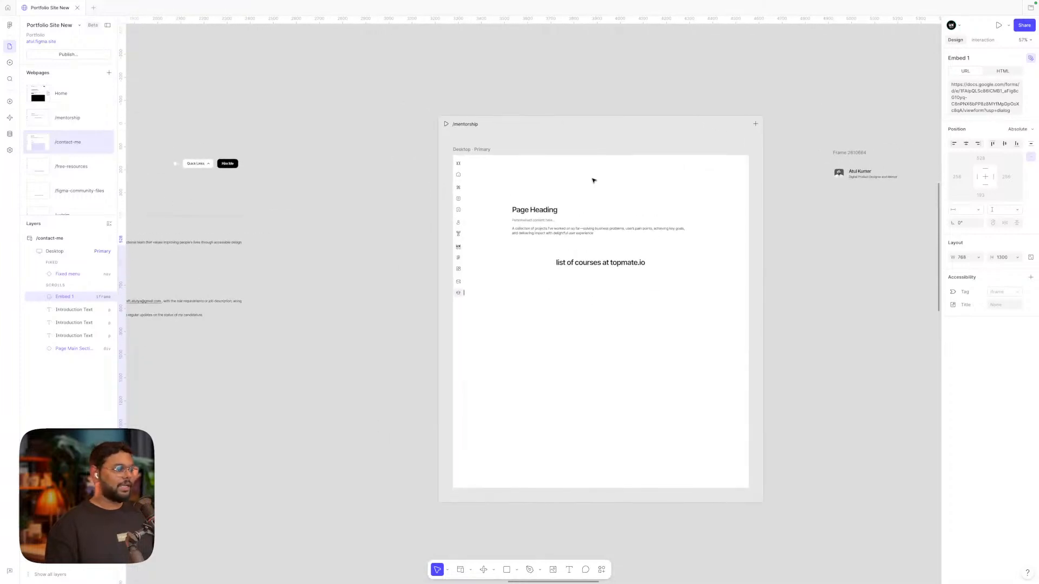
{"action": "scroll", "coordinate": [594, 181], "scroll_direction": "right", "scroll_amount": 1}
{"action": "scroll", "coordinate": [616, 198], "scroll_direction": "right", "scroll_amount": 1}
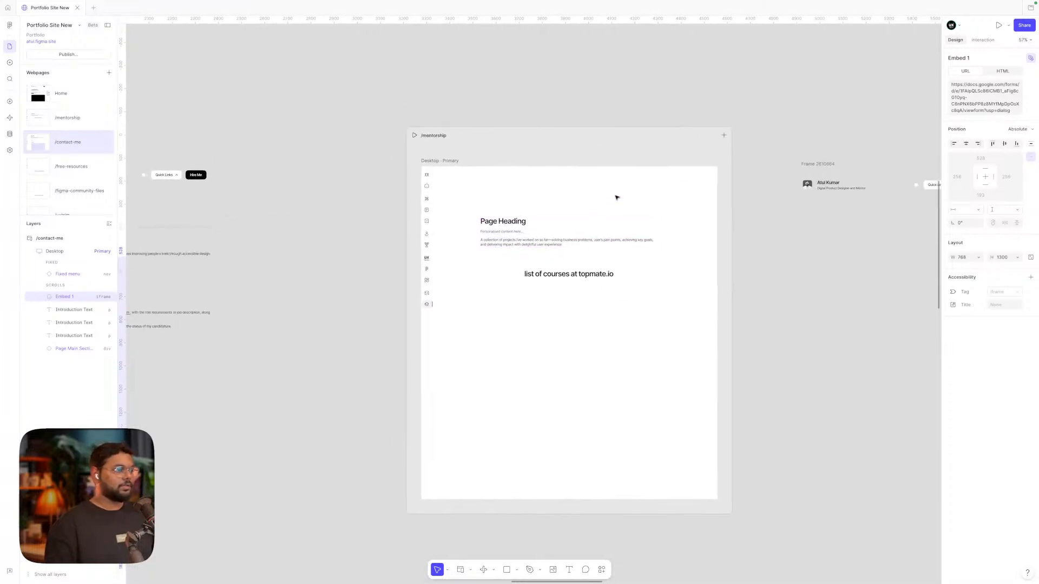
{"action": "scroll", "coordinate": [616, 198], "scroll_direction": "up", "scroll_amount": 1}
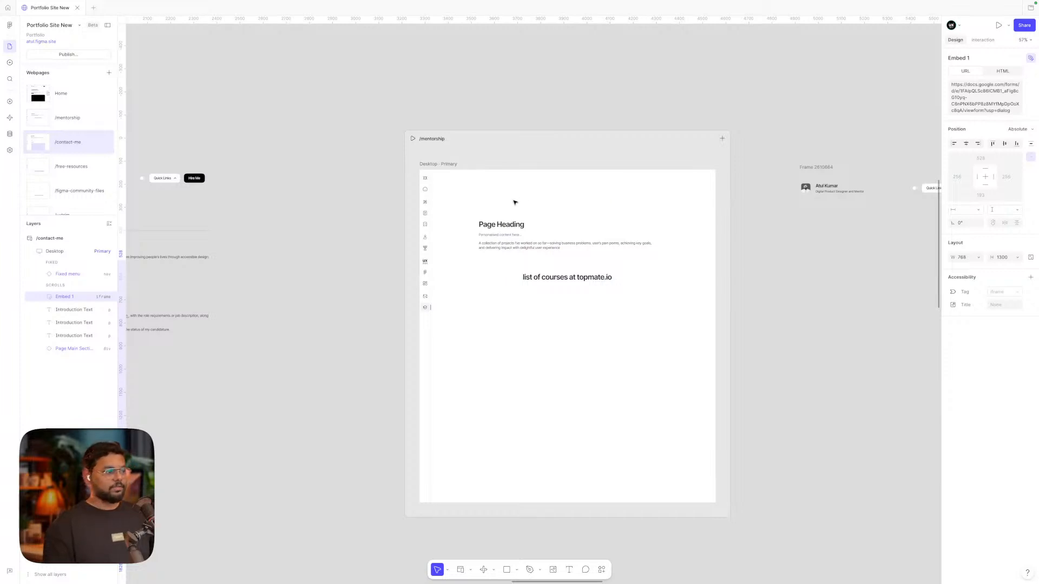
{"action": "scroll", "coordinate": [514, 203], "scroll_direction": "down", "scroll_amount": 3}
{"action": "scroll", "coordinate": [514, 202], "scroll_direction": "up", "scroll_amount": 5}
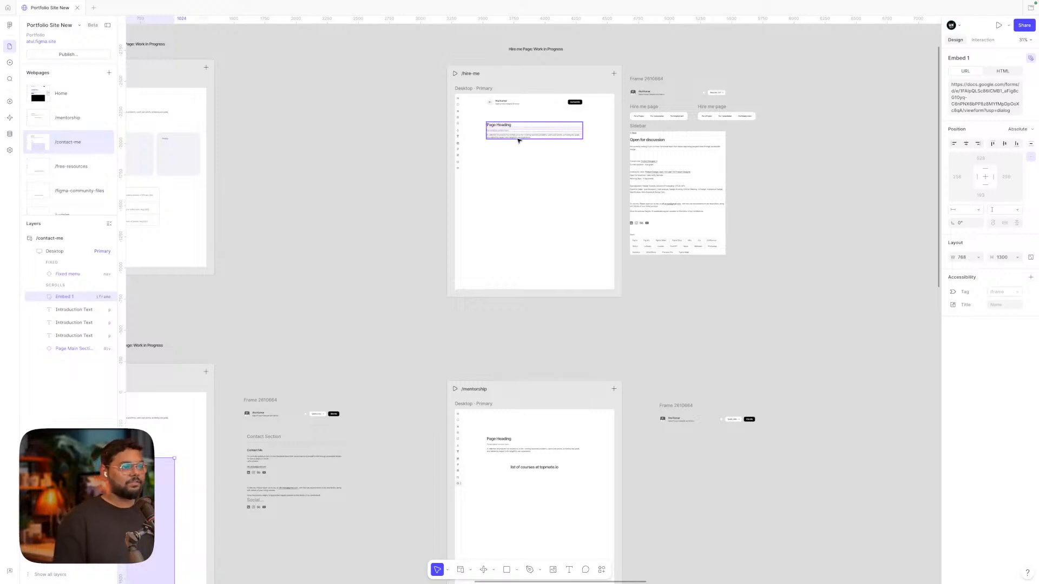
{"action": "scroll", "coordinate": [535, 168], "scroll_direction": "up", "scroll_amount": 5}
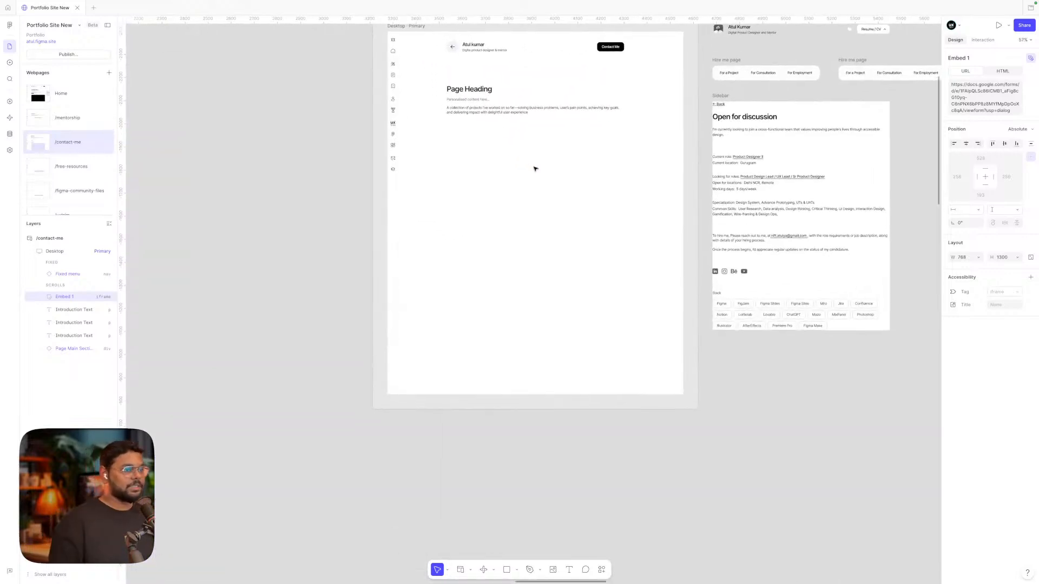
{"action": "scroll", "coordinate": [536, 167], "scroll_direction": "right", "scroll_amount": 1}
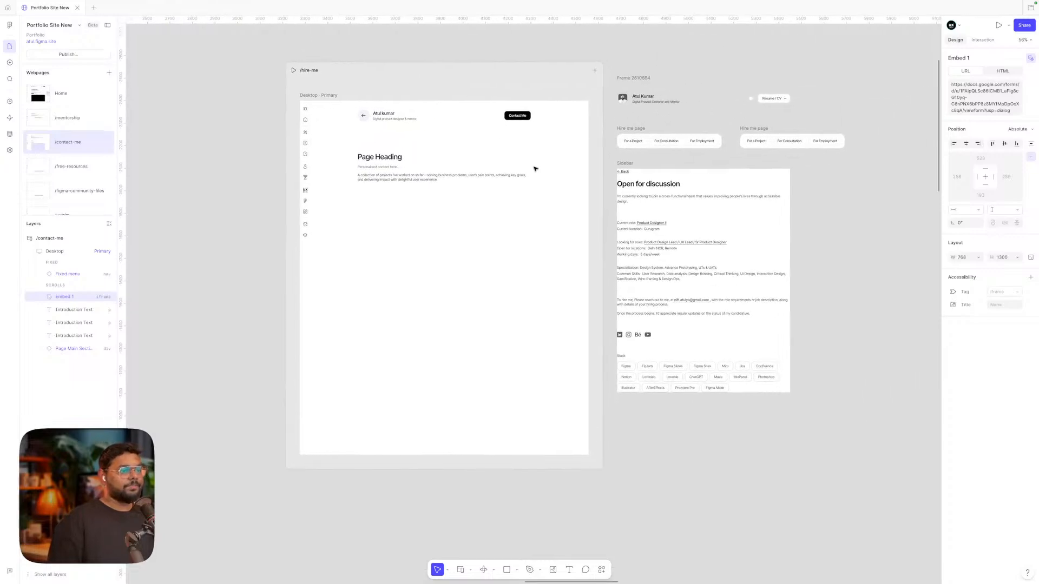
{"action": "scroll", "coordinate": [671, 132], "scroll_direction": "up", "scroll_amount": 3}
{"action": "scroll", "coordinate": [671, 131], "scroll_direction": "down", "scroll_amount": 2}
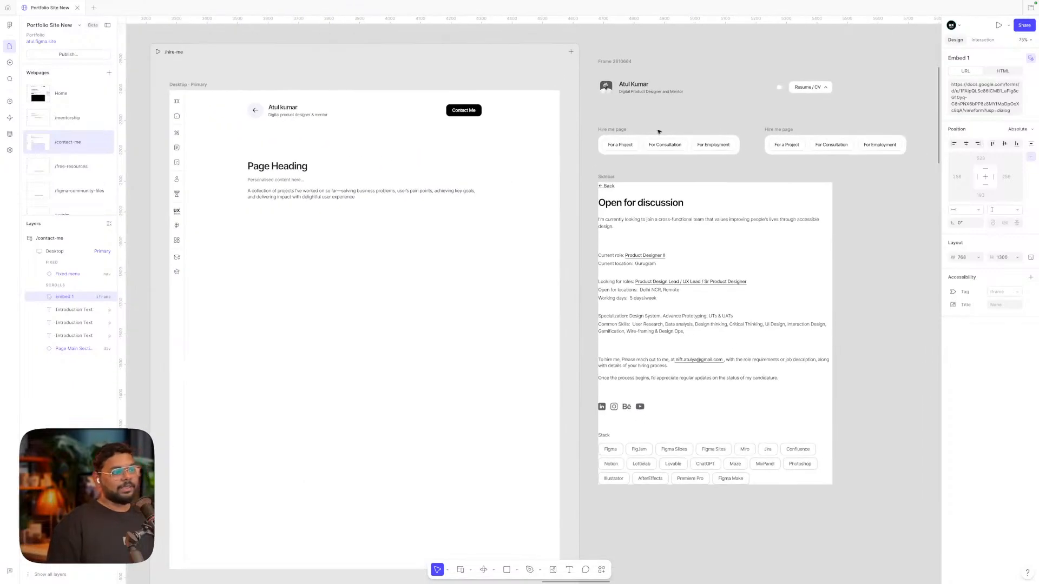
{"action": "scroll", "coordinate": [623, 139], "scroll_direction": "right", "scroll_amount": 1}
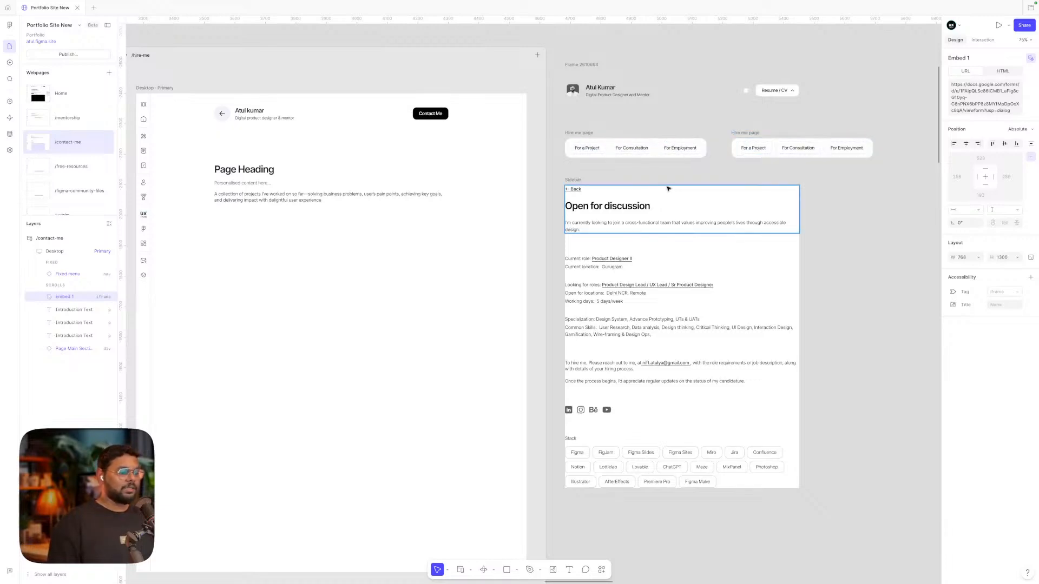
{"action": "scroll", "coordinate": [811, 311], "scroll_direction": "down", "scroll_amount": 1}
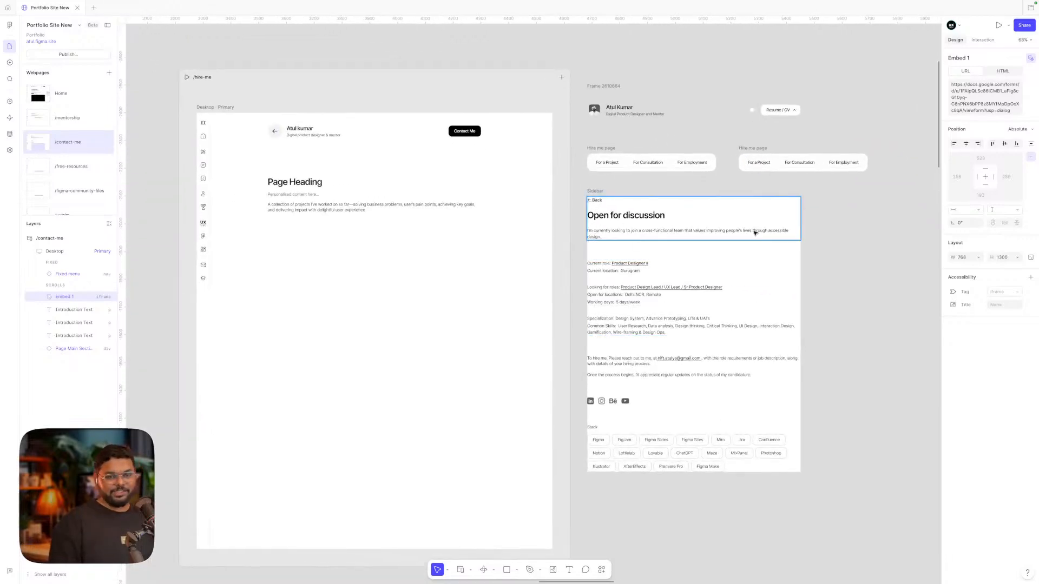
{"action": "scroll", "coordinate": [755, 232], "scroll_direction": "down", "scroll_amount": 3}
{"action": "scroll", "coordinate": [756, 232], "scroll_direction": "down", "scroll_amount": 3}
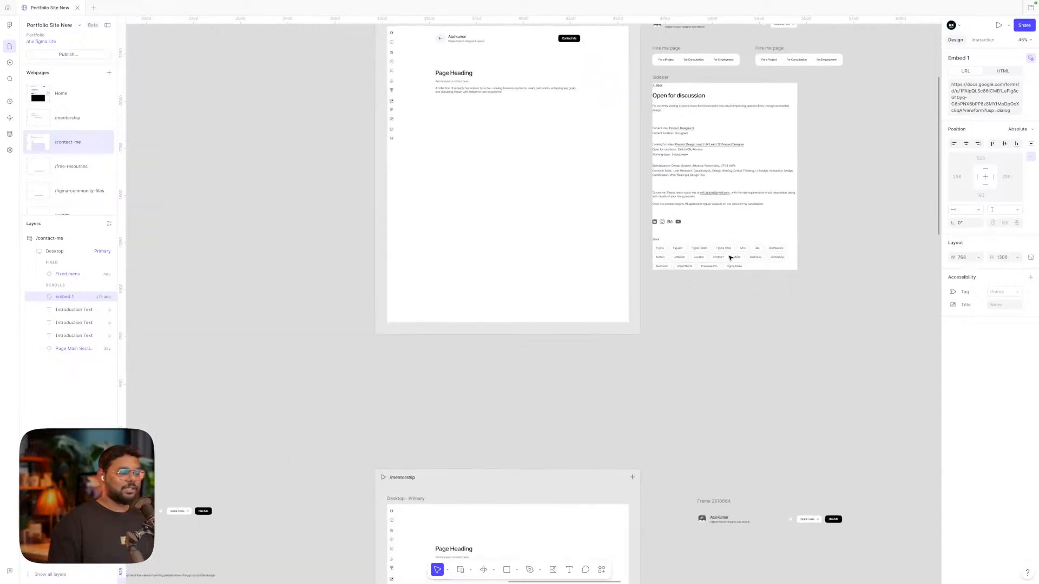
{"action": "left_click", "coordinate": [725, 350]}
{"action": "scroll", "coordinate": [726, 350], "scroll_direction": "down", "scroll_amount": 5}
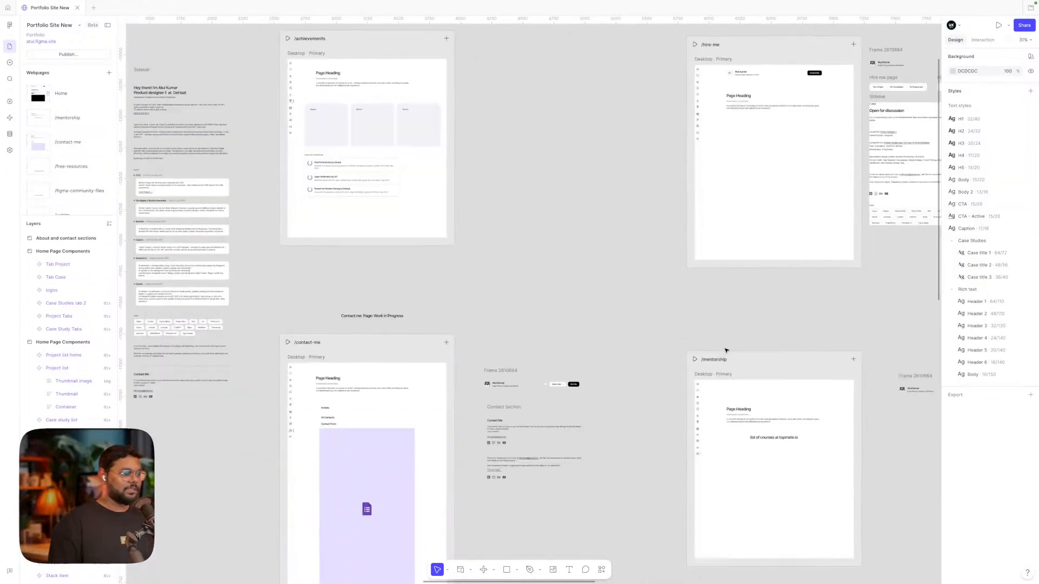
Pan and zoom the canvas over to the /projects frame
{"action": "scroll", "coordinate": [725, 350], "scroll_direction": "down", "scroll_amount": 5}
{"action": "scroll", "coordinate": [725, 350], "scroll_direction": "down", "scroll_amount": 10}
{"action": "scroll", "coordinate": [725, 350], "scroll_direction": "left", "scroll_amount": 5}
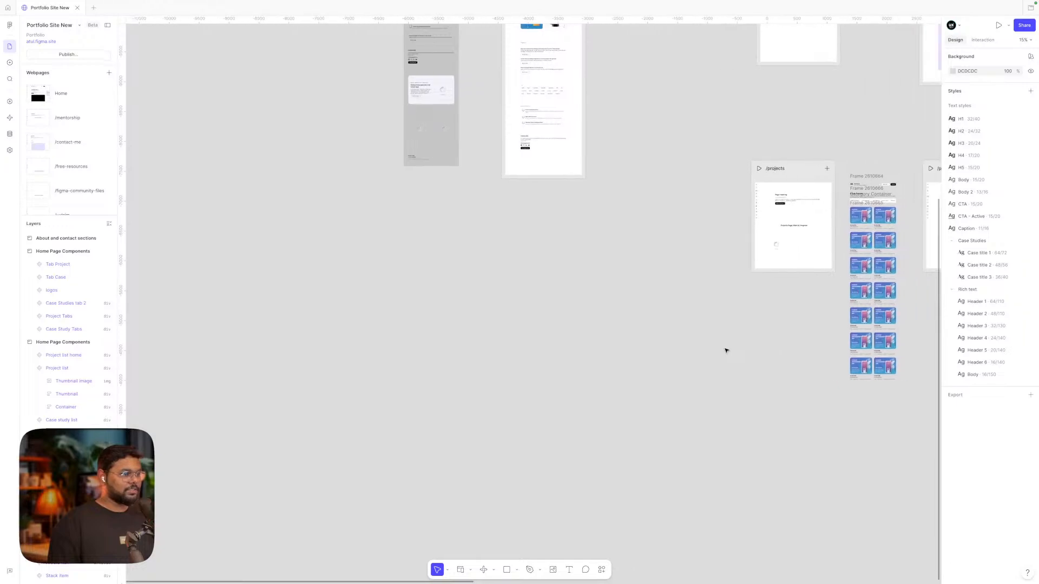
{"action": "scroll", "coordinate": [757, 255], "scroll_direction": "right", "scroll_amount": 3}
{"action": "scroll", "coordinate": [802, 158], "scroll_direction": "up", "scroll_amount": 10}
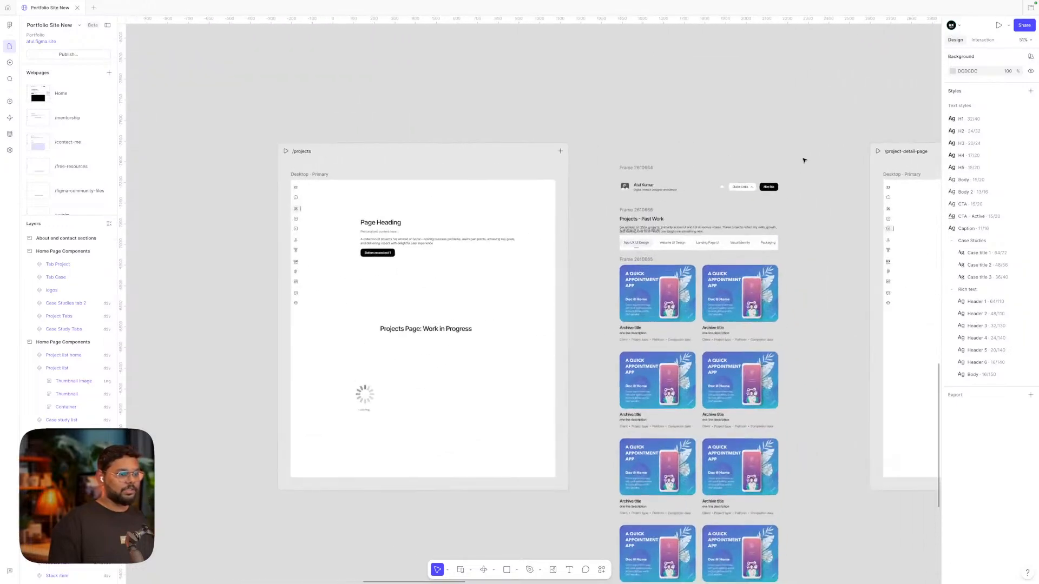
{"action": "scroll", "coordinate": [804, 161], "scroll_direction": "down", "scroll_amount": 2}
{"action": "scroll", "coordinate": [804, 160], "scroll_direction": "right", "scroll_amount": 3}
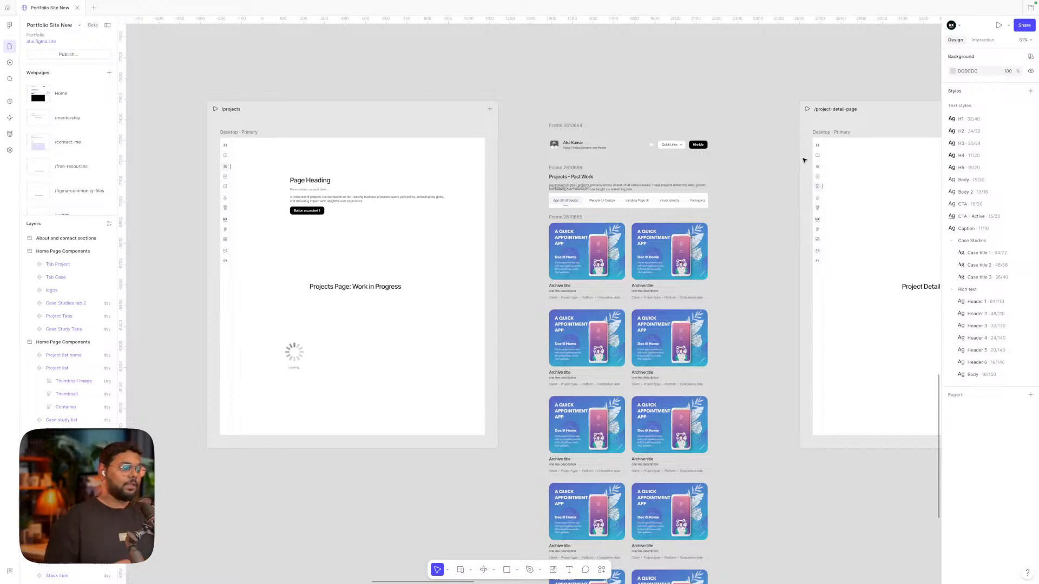
{"action": "scroll", "coordinate": [704, 173], "scroll_direction": "down", "scroll_amount": 5}
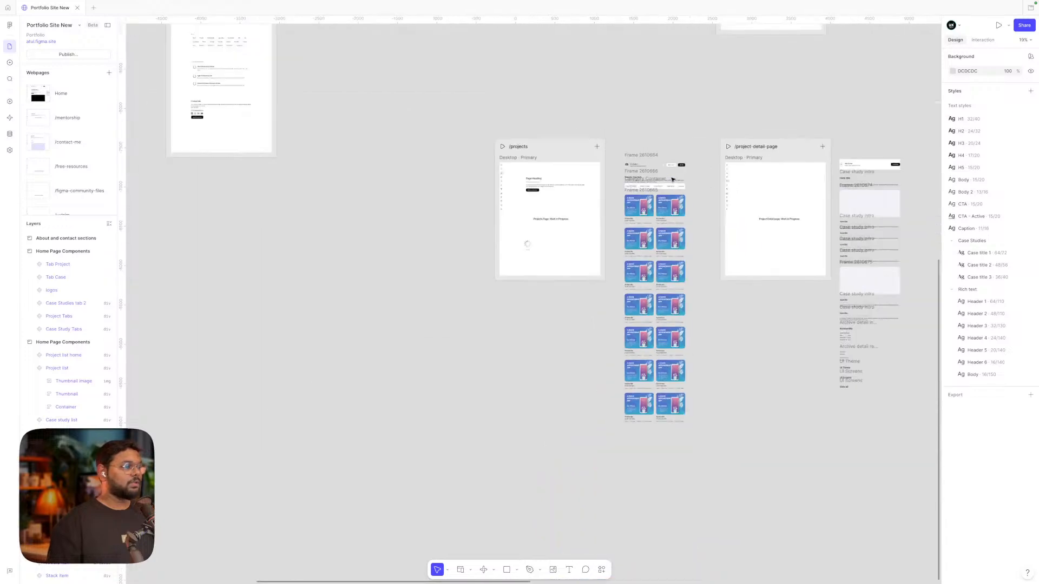
{"action": "scroll", "coordinate": [671, 180], "scroll_direction": "left", "scroll_amount": 5}
{"action": "scroll", "coordinate": [673, 179], "scroll_direction": "right", "scroll_amount": 2}
{"action": "scroll", "coordinate": [871, 336], "scroll_direction": "right", "scroll_amount": 3}
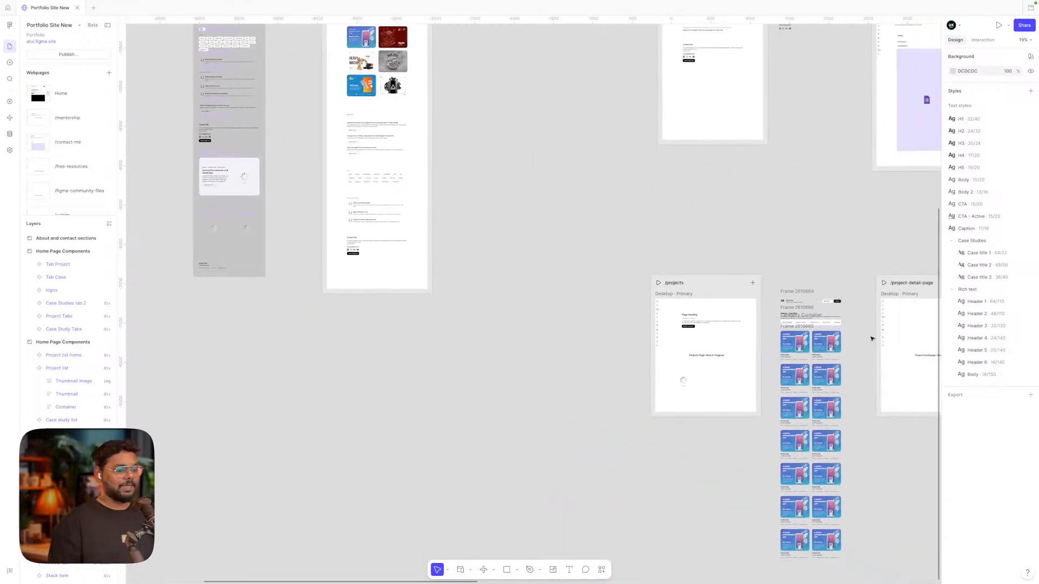
{"action": "scroll", "coordinate": [871, 336], "scroll_direction": "up", "scroll_amount": 8}
{"action": "scroll", "coordinate": [703, 283], "scroll_direction": "up", "scroll_amount": 2}
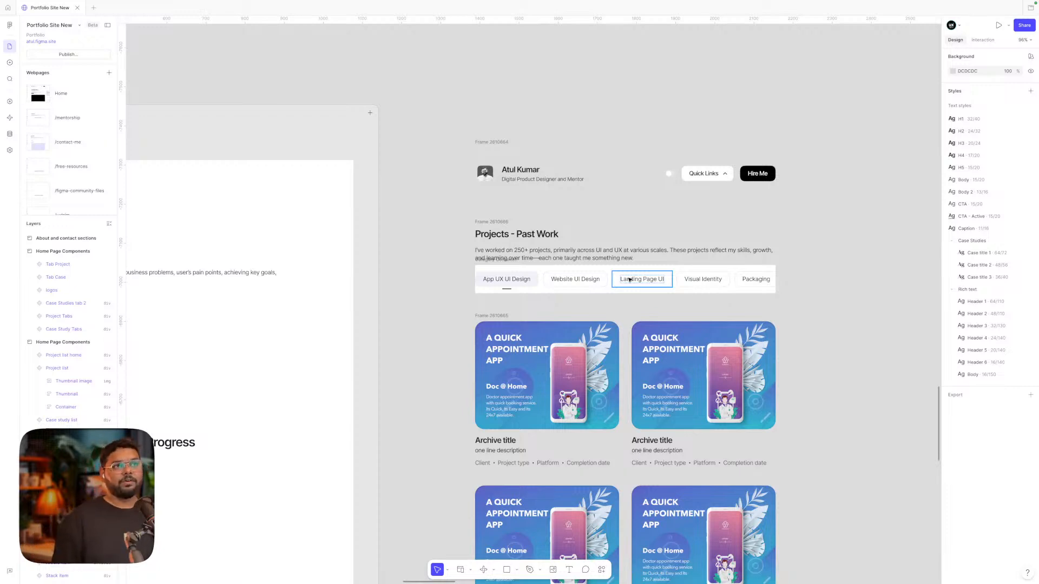
Zoom into the Projects - Past Work section and select the first app project card
{"action": "scroll", "coordinate": [629, 279], "scroll_direction": "down", "scroll_amount": 5}
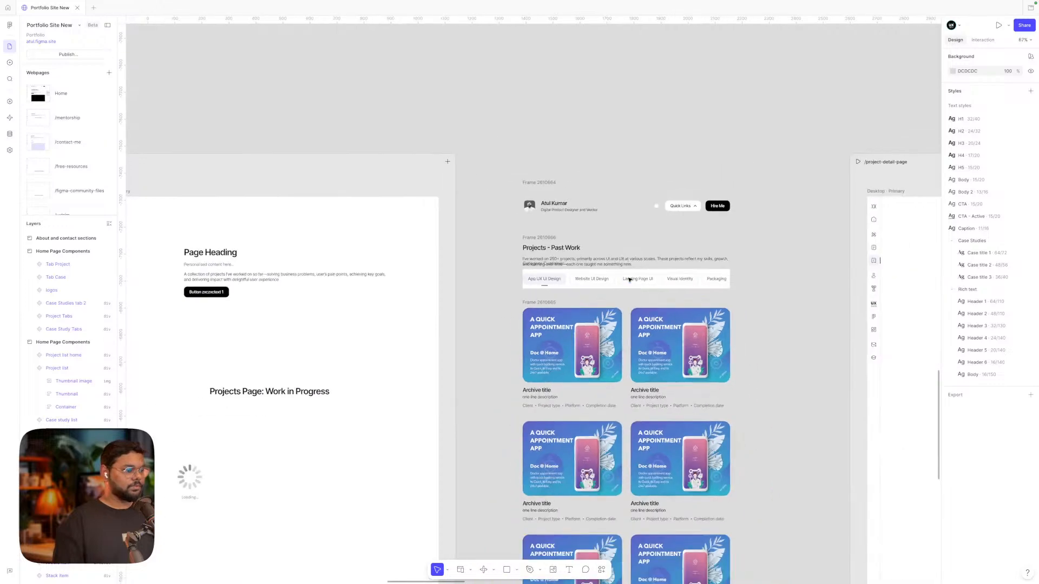
{"action": "scroll", "coordinate": [610, 226], "scroll_direction": "up", "scroll_amount": 6}
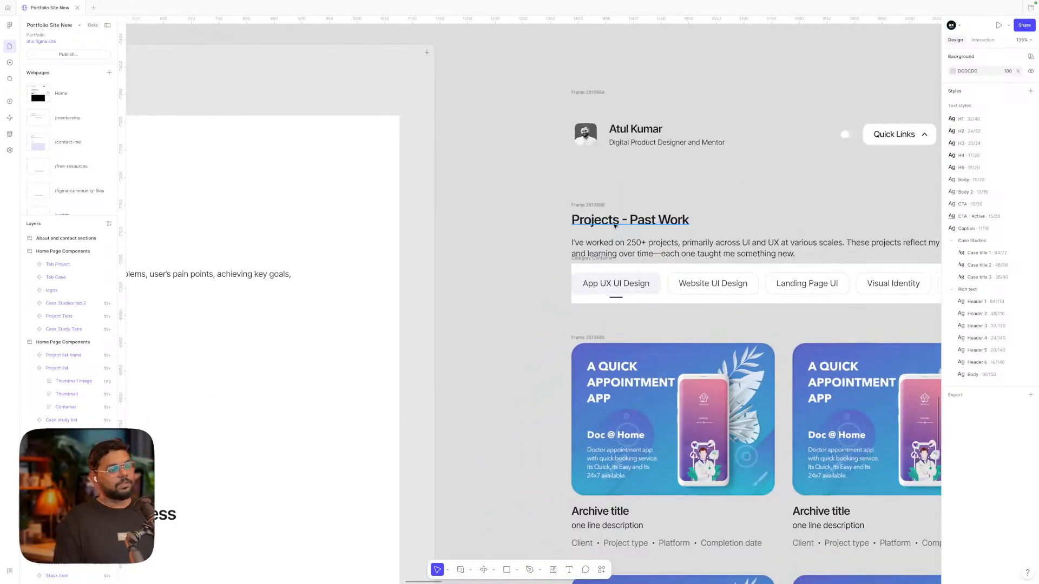
{"action": "scroll", "coordinate": [655, 226], "scroll_direction": "down", "scroll_amount": 4}
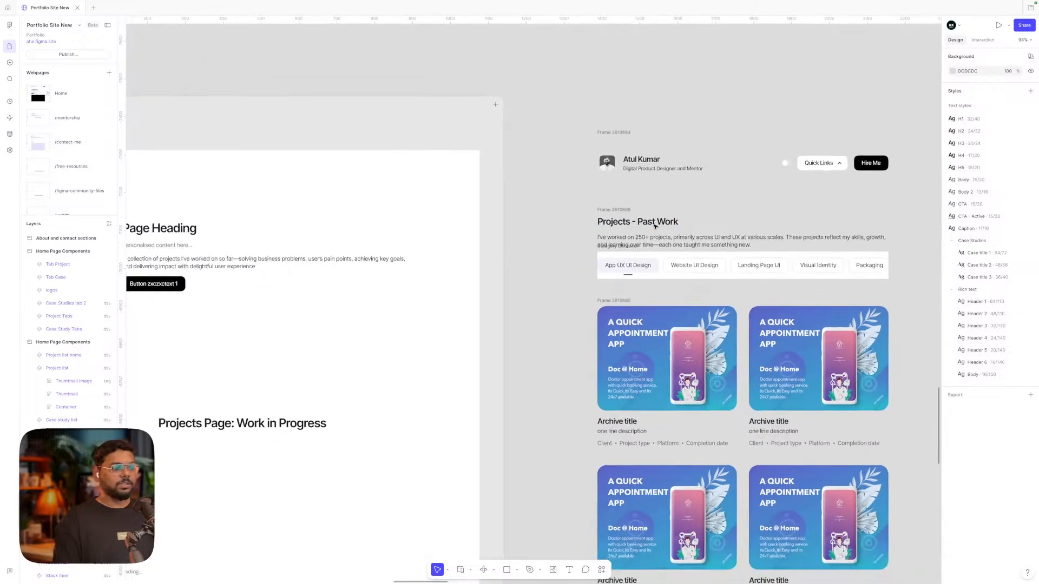
{"action": "scroll", "coordinate": [655, 226], "scroll_direction": "left", "scroll_amount": 4}
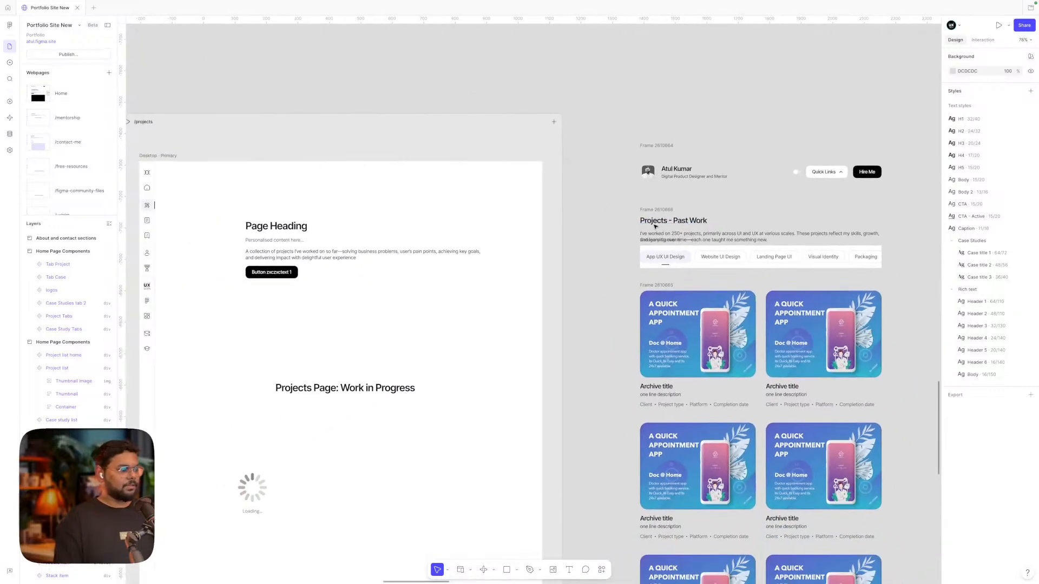
{"action": "scroll", "coordinate": [654, 226], "scroll_direction": "right", "scroll_amount": 4}
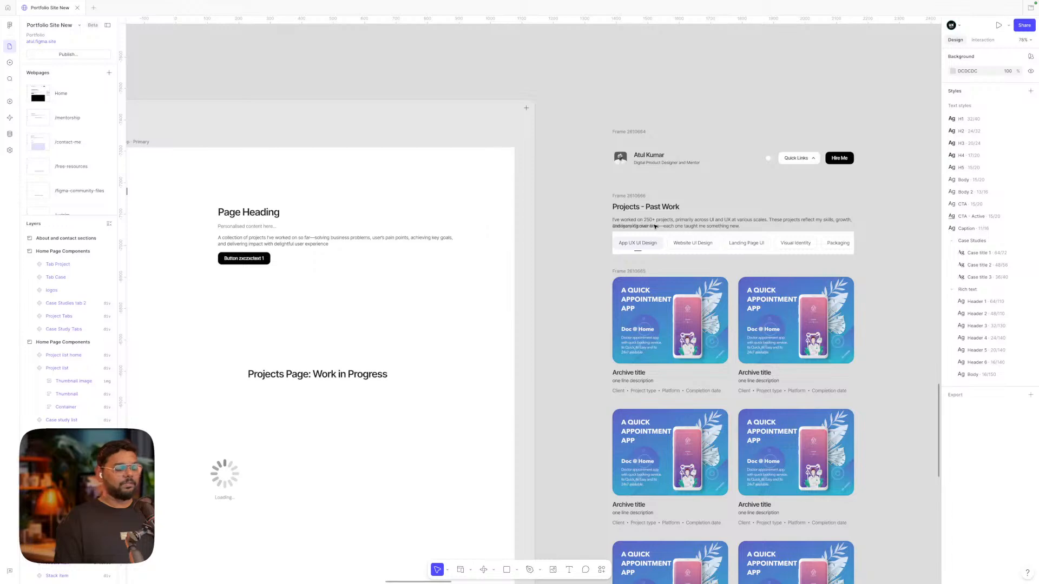
{"action": "scroll", "coordinate": [655, 226], "scroll_direction": "right", "scroll_amount": 5}
{"action": "scroll", "coordinate": [655, 226], "scroll_direction": "down", "scroll_amount": 3}
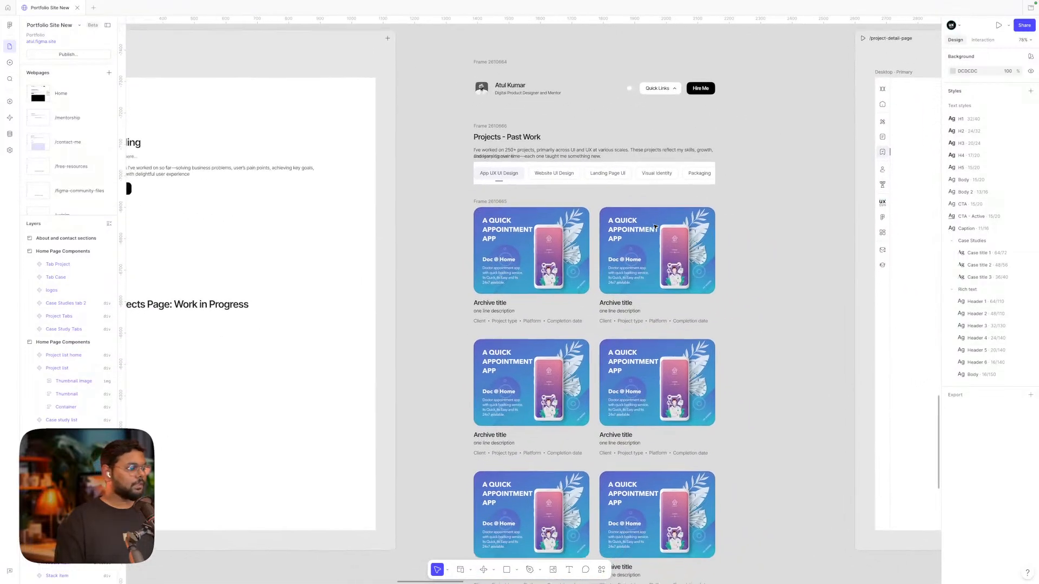
{"action": "scroll", "coordinate": [655, 226], "scroll_direction": "left", "scroll_amount": 3}
{"action": "left_click", "coordinate": [563, 239]}
Zoom out and pan right past /project-detail-page to the repeated Hook title layout
{"action": "scroll", "coordinate": [572, 247], "scroll_direction": "up", "scroll_amount": 5}
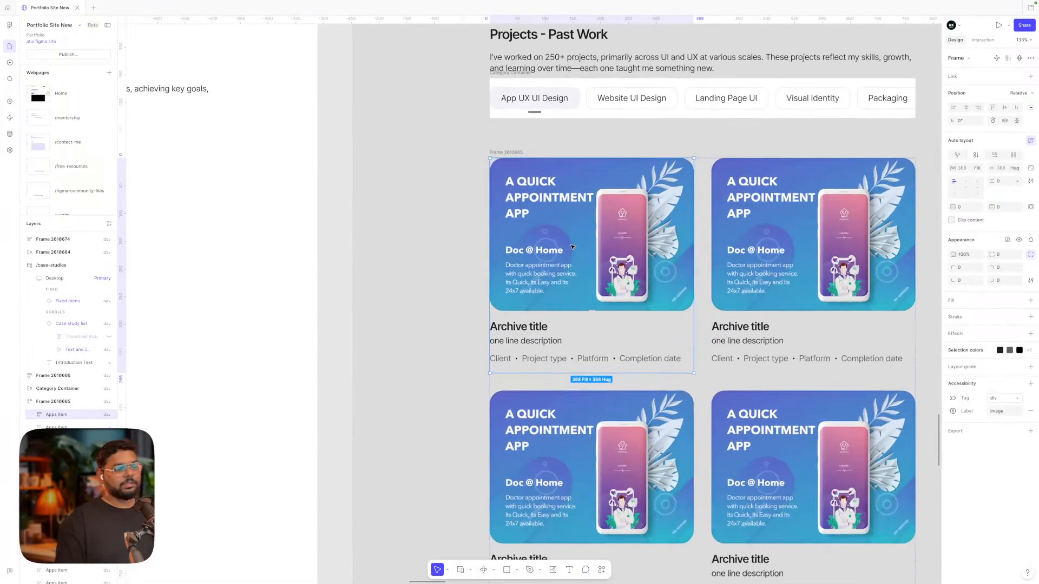
{"action": "scroll", "coordinate": [572, 246], "scroll_direction": "down", "scroll_amount": 2}
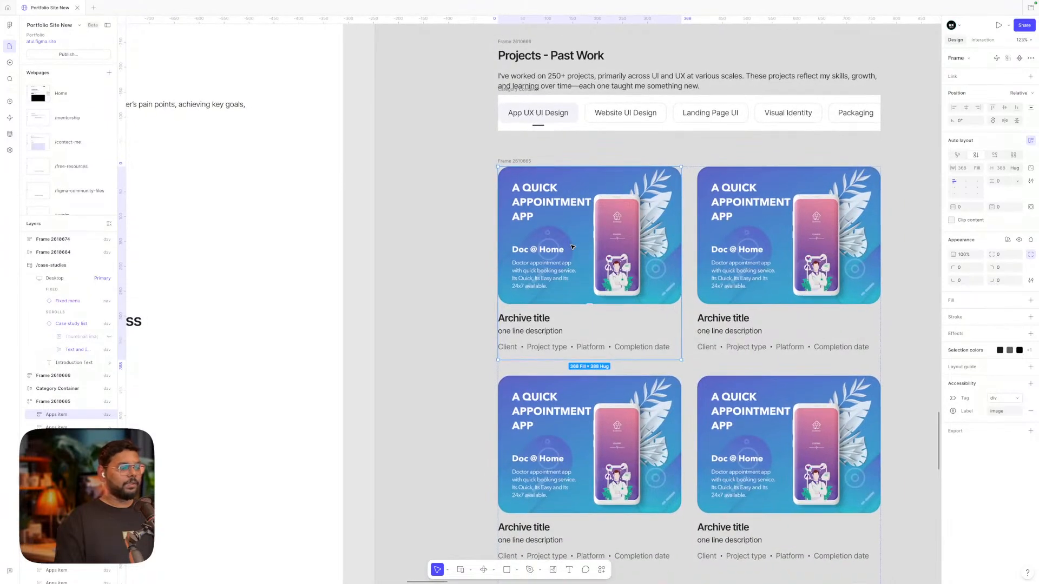
{"action": "scroll", "coordinate": [571, 246], "scroll_direction": "down", "scroll_amount": 1}
{"action": "scroll", "coordinate": [571, 246], "scroll_direction": "down", "scroll_amount": 1}
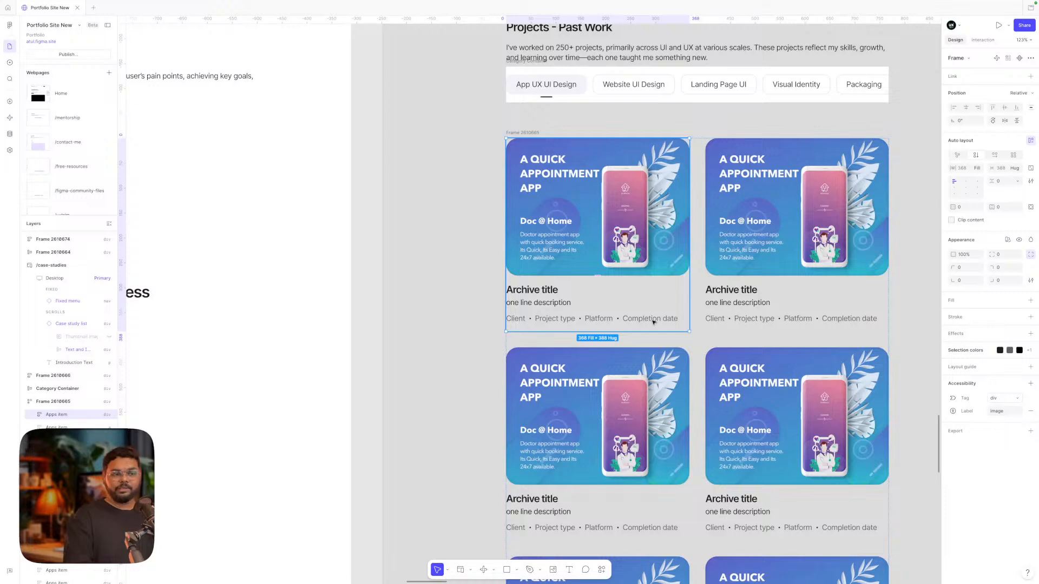
{"action": "scroll", "coordinate": [622, 311], "scroll_direction": "right", "scroll_amount": 2}
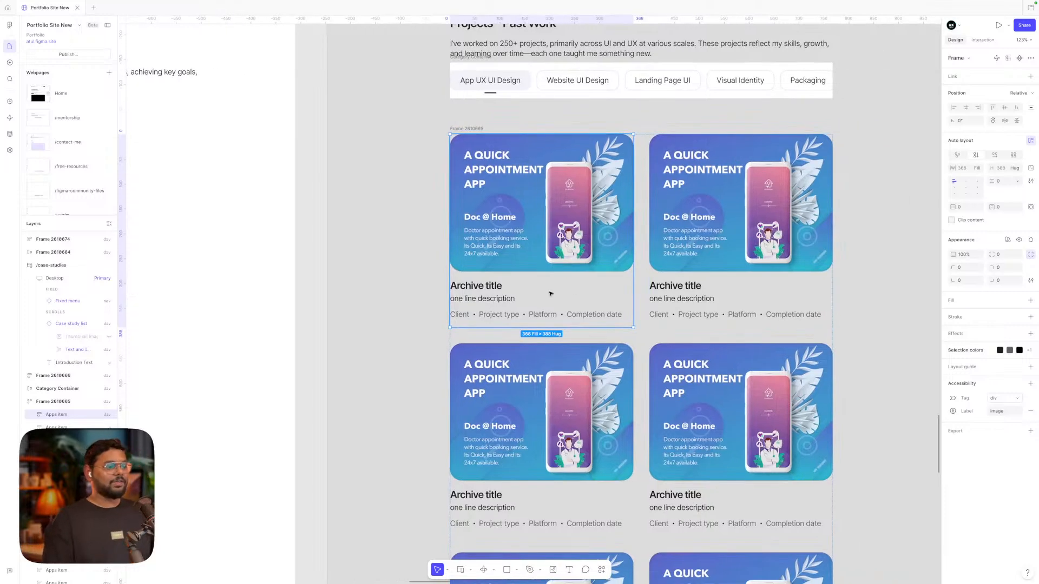
{"action": "scroll", "coordinate": [550, 294], "scroll_direction": "down", "scroll_amount": 5}
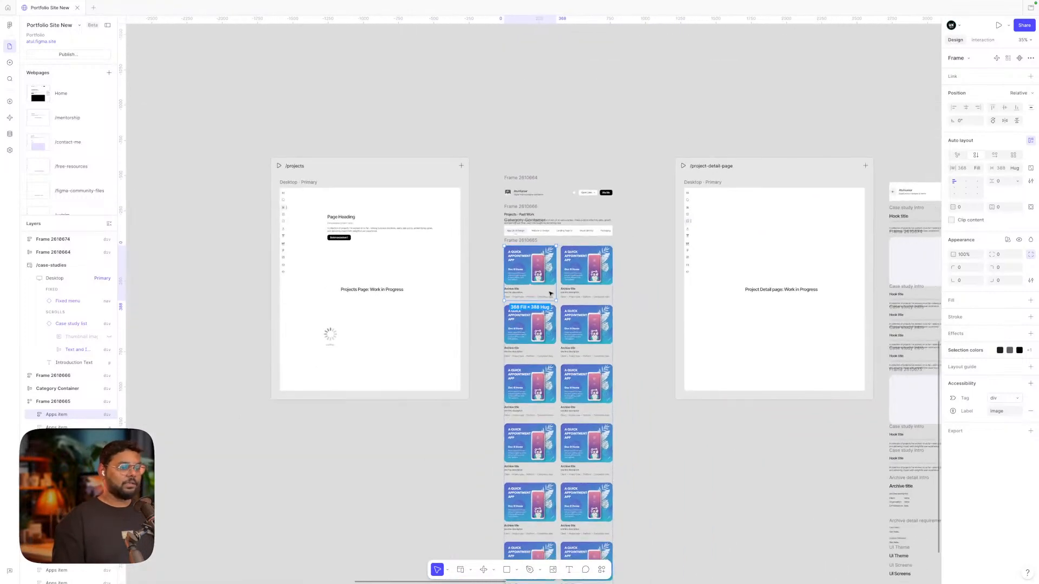
{"action": "scroll", "coordinate": [550, 294], "scroll_direction": "right", "scroll_amount": 5}
{"action": "scroll", "coordinate": [550, 294], "scroll_direction": "right", "scroll_amount": 2}
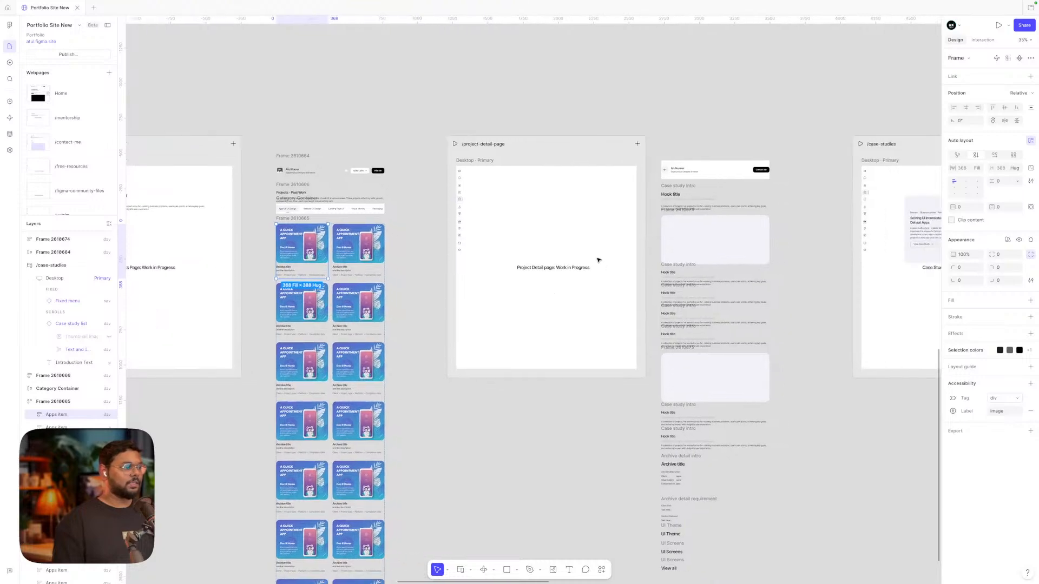
{"action": "scroll", "coordinate": [776, 192], "scroll_direction": "up", "scroll_amount": 8}
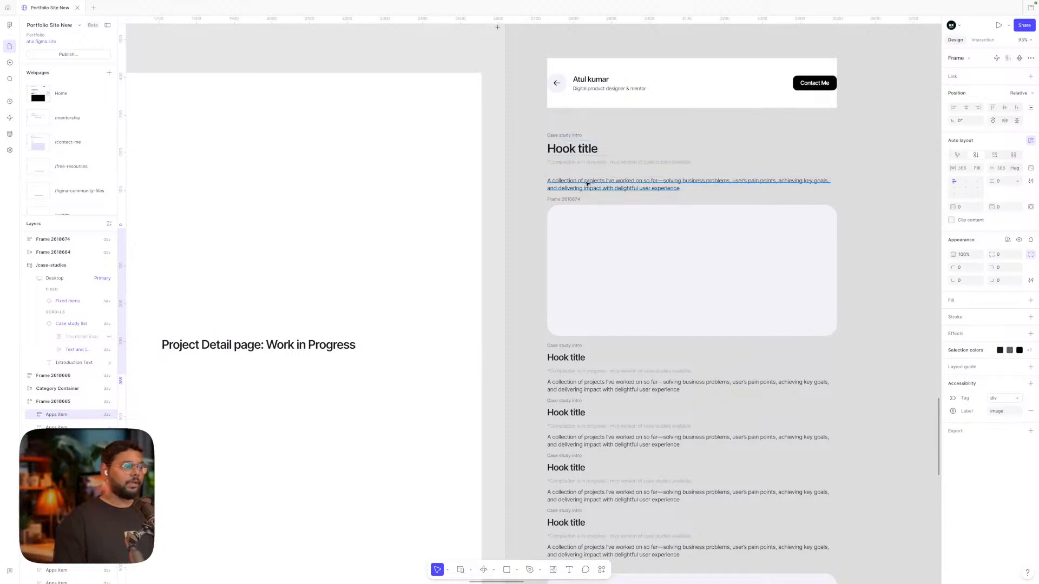
{"action": "scroll", "coordinate": [614, 194], "scroll_direction": "down", "scroll_amount": 2}
{"action": "left_click", "coordinate": [612, 195]}
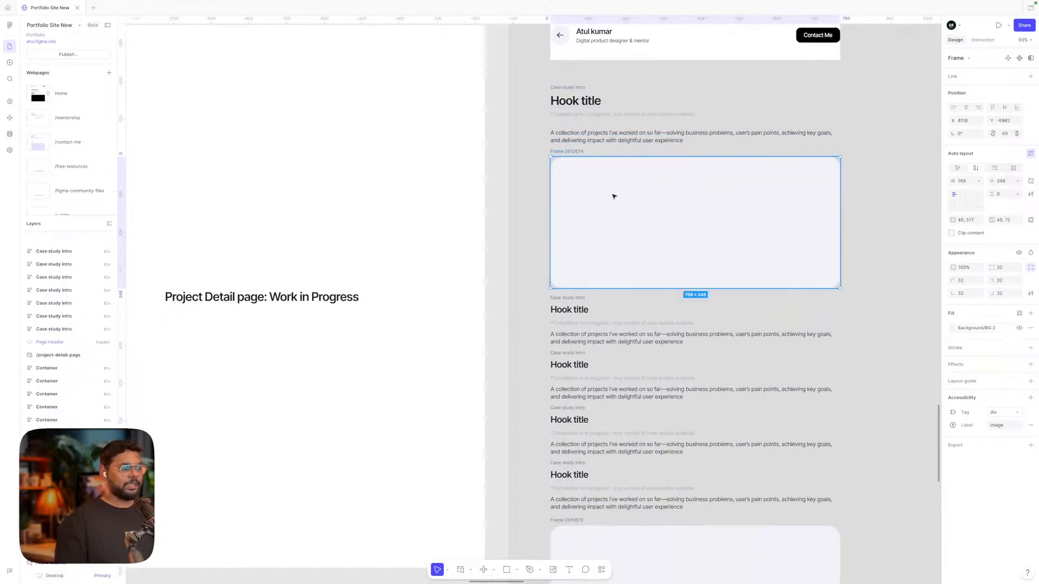
{"action": "scroll", "coordinate": [613, 195], "scroll_direction": "down", "scroll_amount": 5}
{"action": "scroll", "coordinate": [614, 196], "scroll_direction": "down", "scroll_amount": 1}
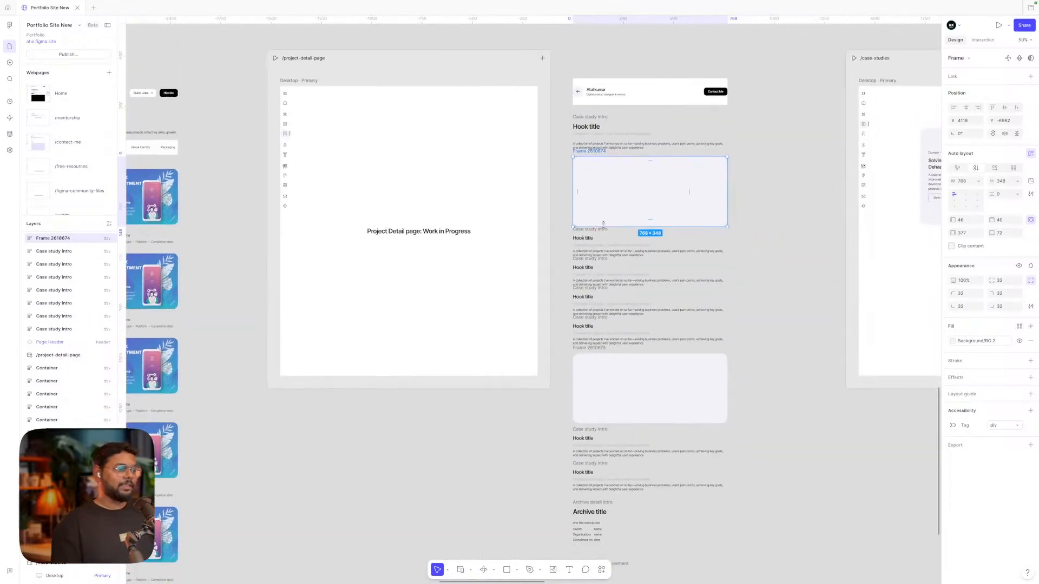
{"action": "scroll", "coordinate": [596, 250], "scroll_direction": "up", "scroll_amount": 5}
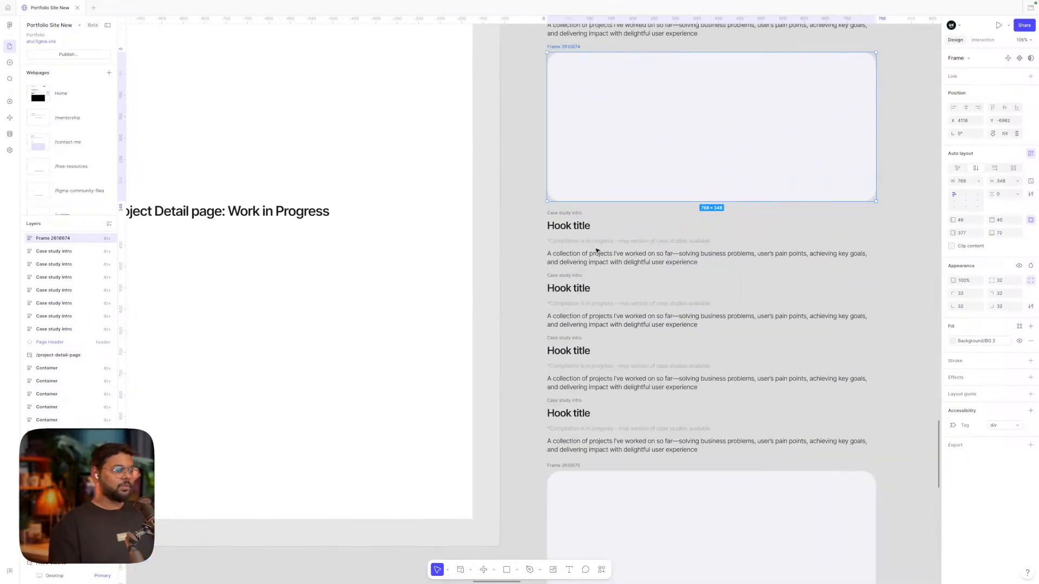
{"action": "scroll", "coordinate": [572, 217], "scroll_direction": "down", "scroll_amount": 5}
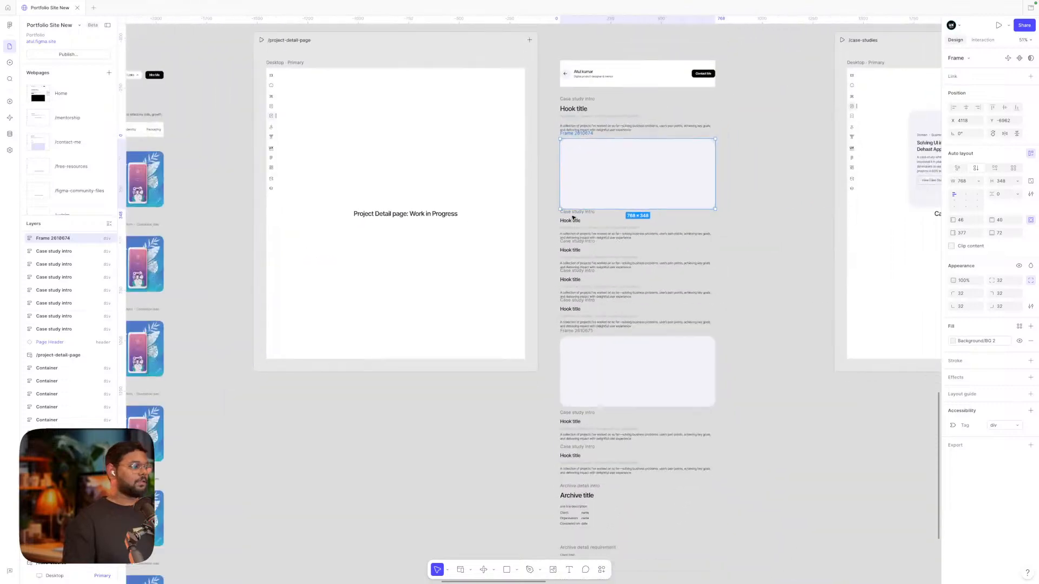
{"action": "scroll", "coordinate": [573, 217], "scroll_direction": "up", "scroll_amount": 3}
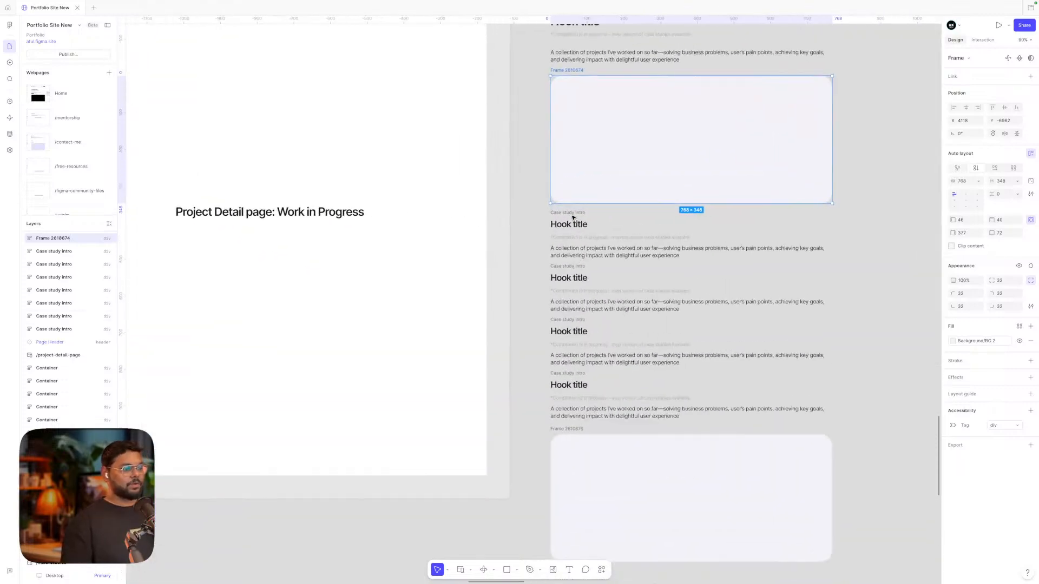
{"action": "scroll", "coordinate": [566, 216], "scroll_direction": "down", "scroll_amount": 2}
{"action": "left_click", "coordinate": [541, 268]}
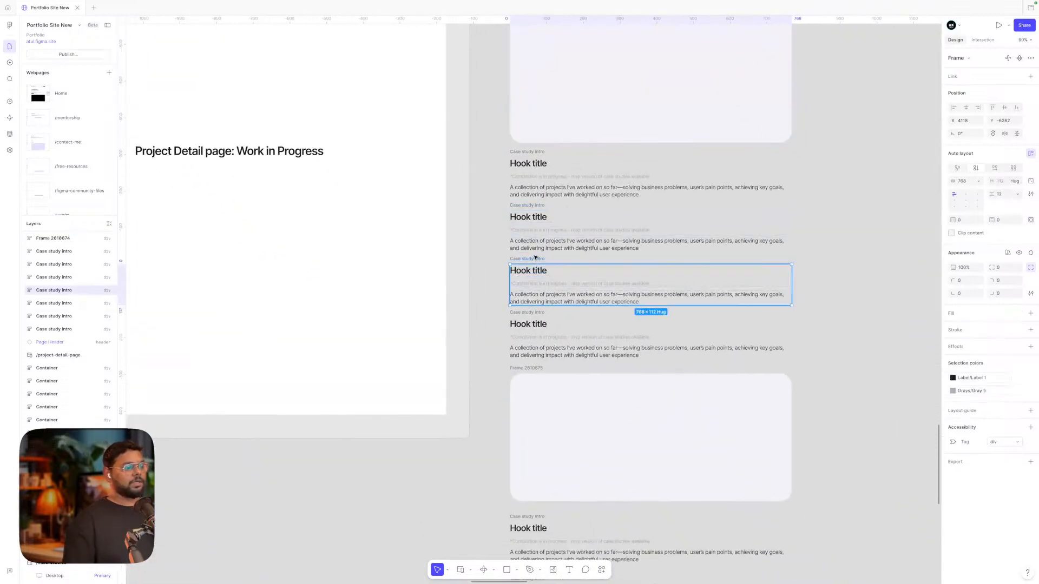
{"action": "scroll", "coordinate": [594, 320], "scroll_direction": "right", "scroll_amount": 1}
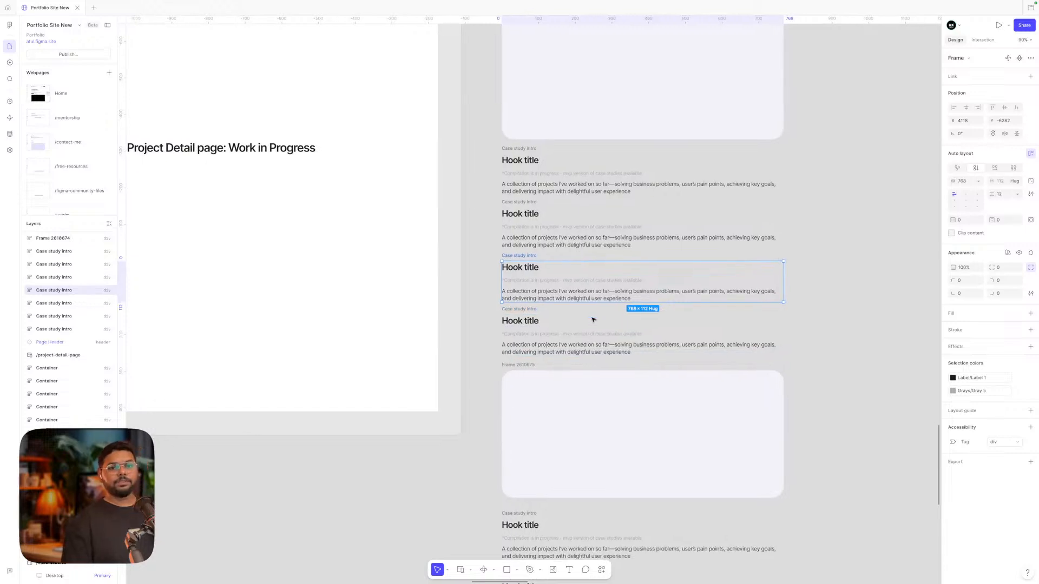
{"action": "scroll", "coordinate": [593, 320], "scroll_direction": "down", "scroll_amount": 1}
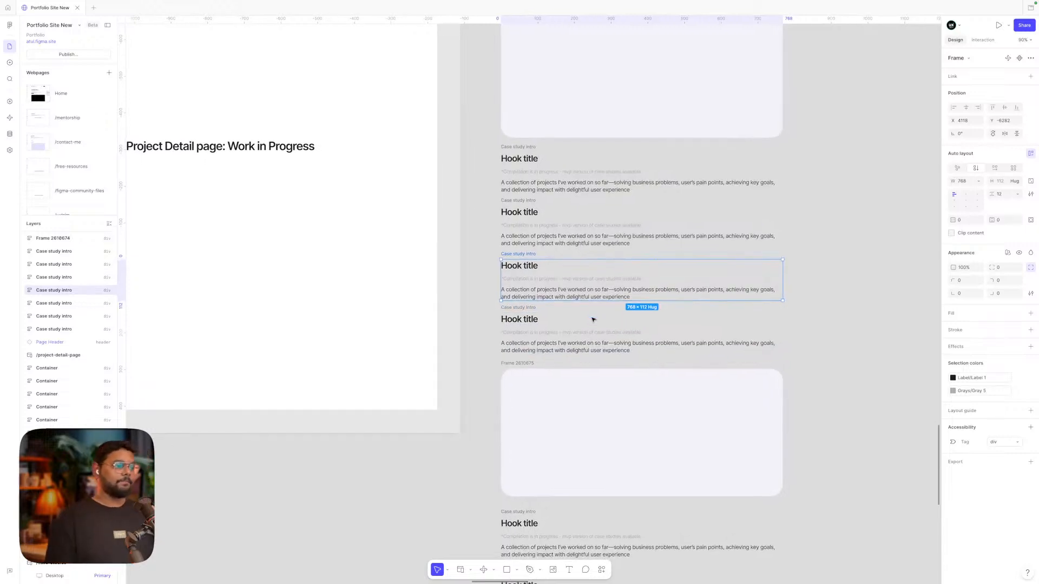
{"action": "left_click", "coordinate": [593, 319], "text": "shift"}
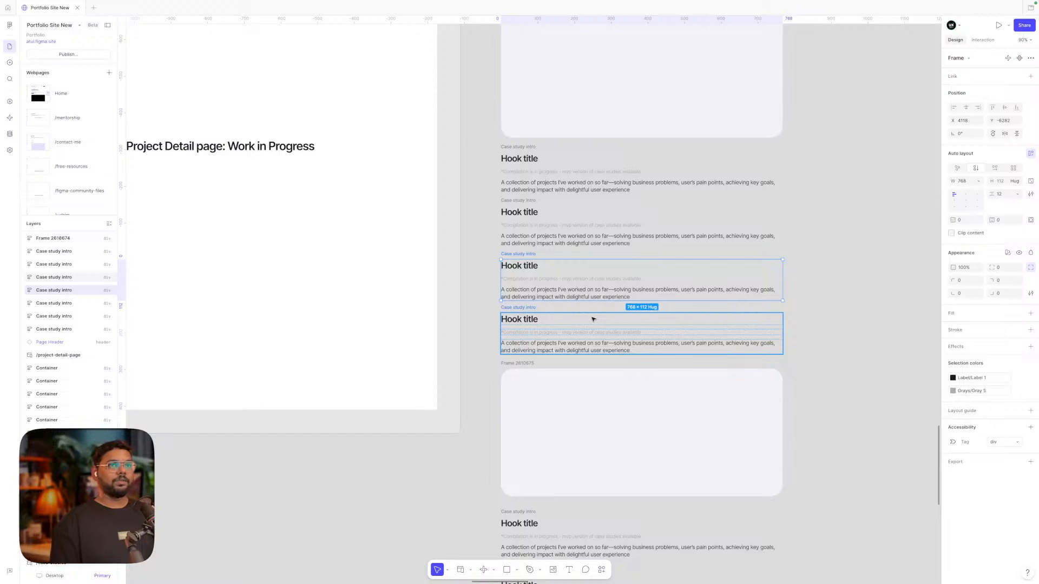
{"action": "left_click", "coordinate": [530, 310]}
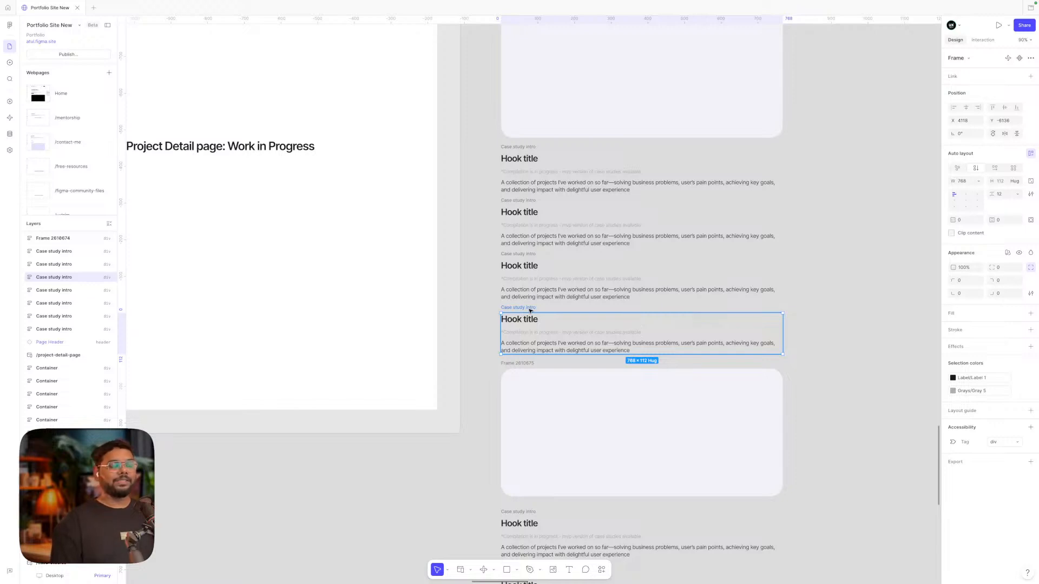
{"action": "scroll", "coordinate": [530, 310], "scroll_direction": "down", "scroll_amount": 6}
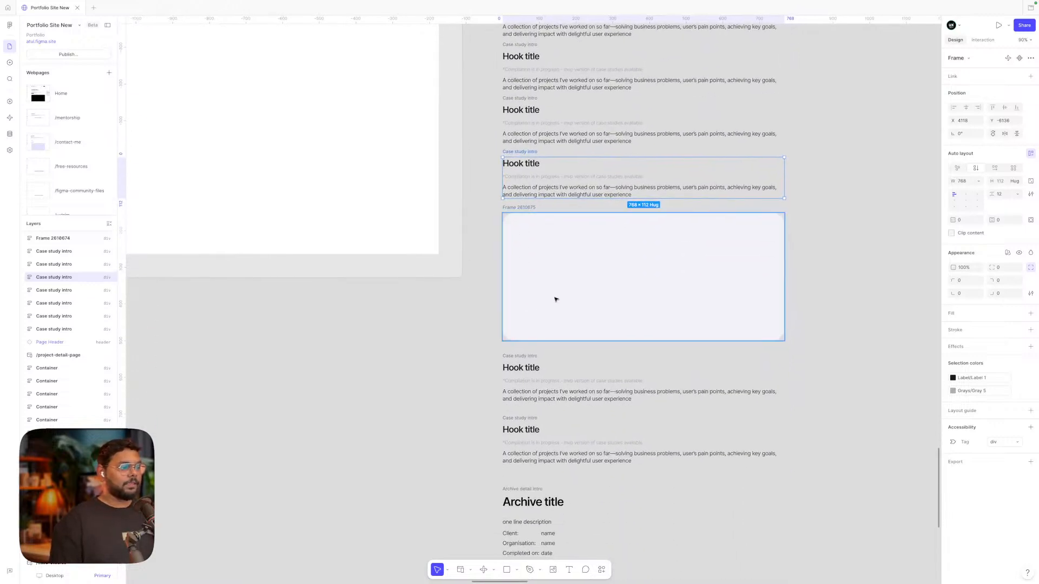
{"action": "left_click", "coordinate": [557, 298]}
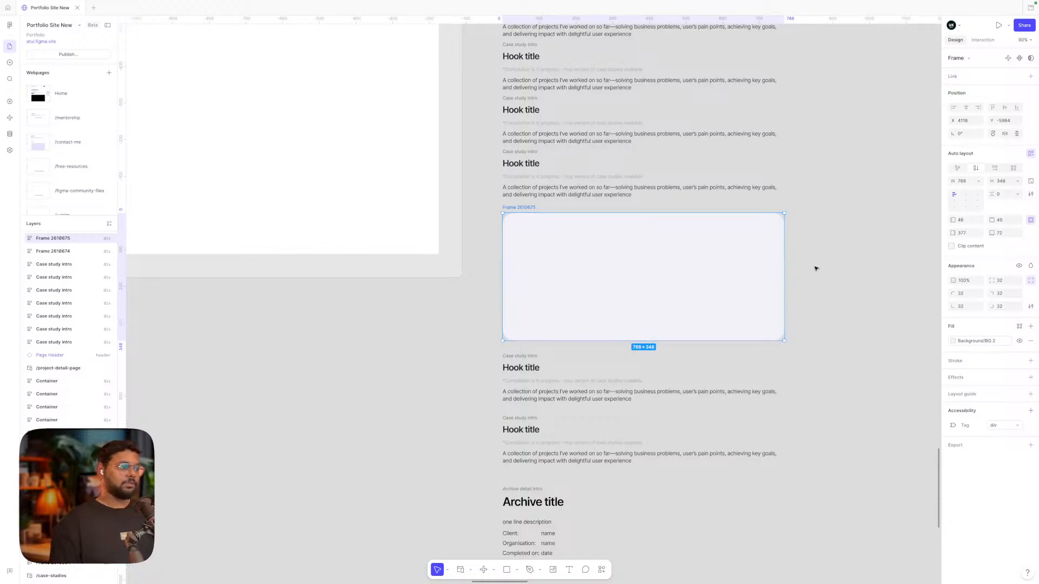
{"action": "scroll", "coordinate": [814, 266], "scroll_direction": "down", "scroll_amount": 6}
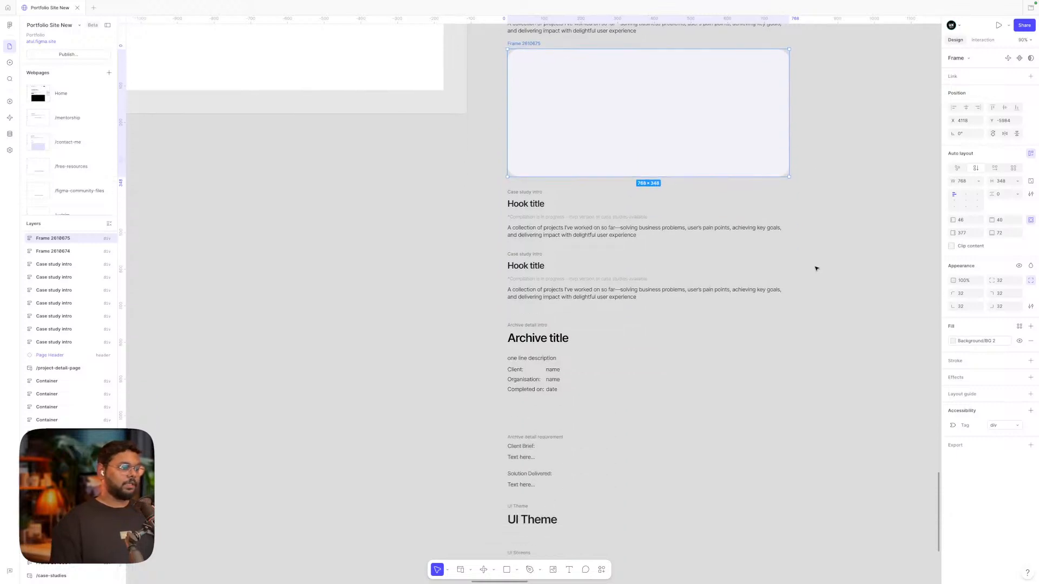
{"action": "left_click", "coordinate": [526, 193]}
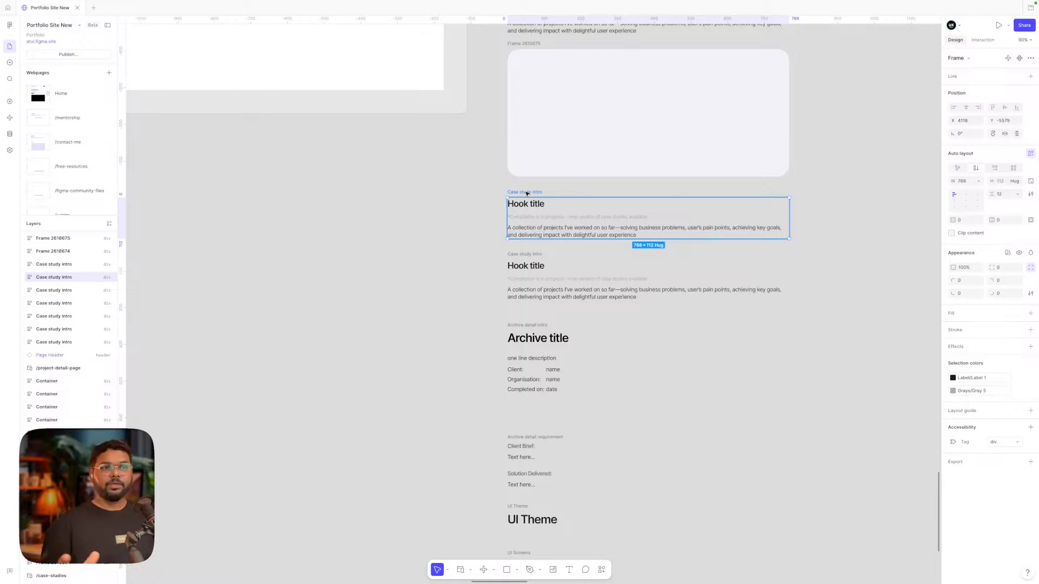
{"action": "scroll", "coordinate": [527, 193], "scroll_direction": "down", "scroll_amount": 3}
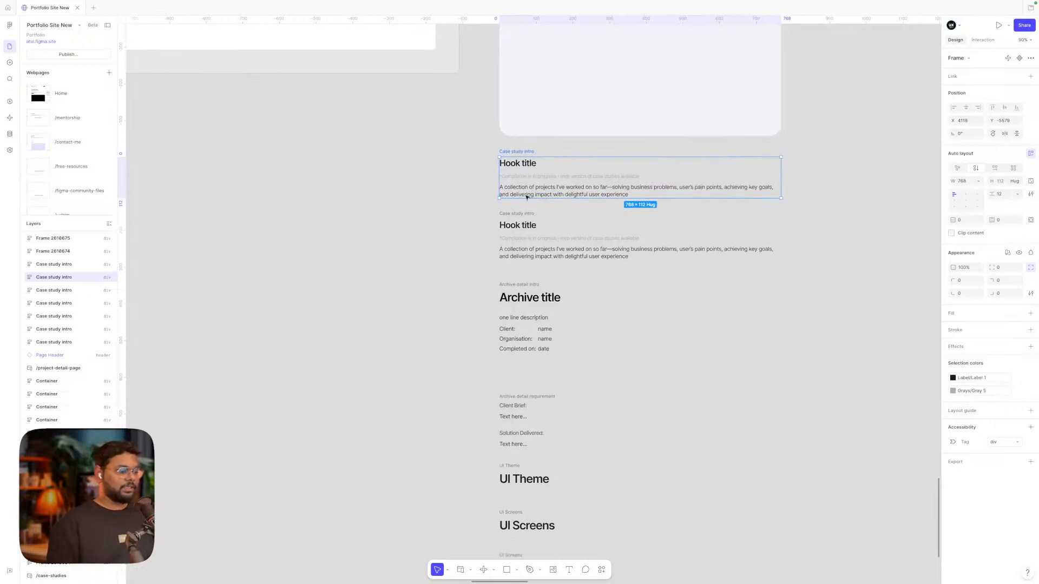
{"action": "scroll", "coordinate": [572, 373], "scroll_direction": "down", "scroll_amount": 1}
{"action": "right_click", "coordinate": [572, 372]}
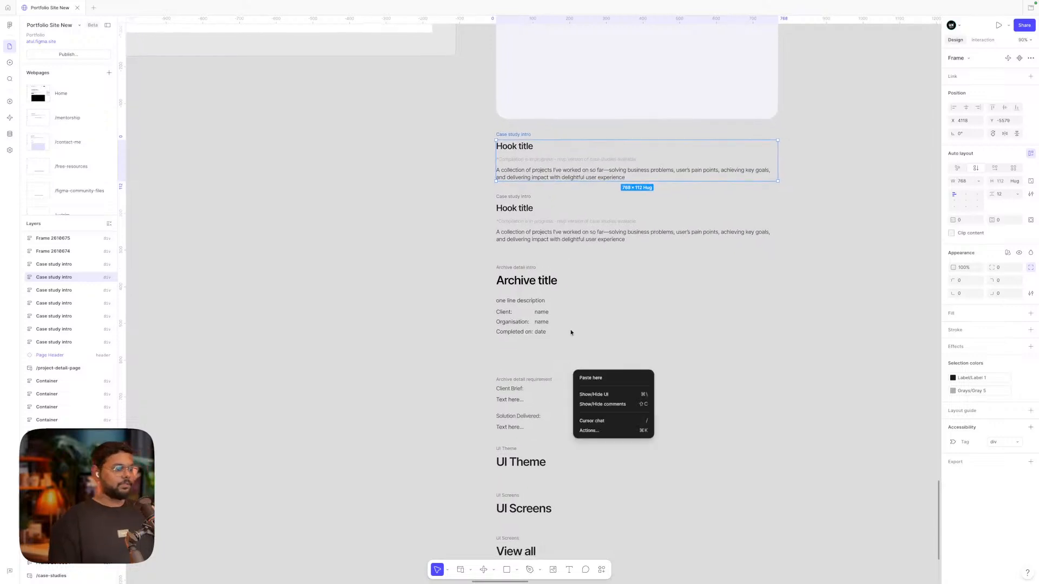
{"action": "scroll", "coordinate": [605, 294], "scroll_direction": "down", "scroll_amount": 1}
{"action": "scroll", "coordinate": [600, 295], "scroll_direction": "down", "scroll_amount": 2, "text": "ctrl"}
{"action": "scroll", "coordinate": [513, 190], "scroll_direction": "up", "scroll_amount": 4, "text": "ctrl"}
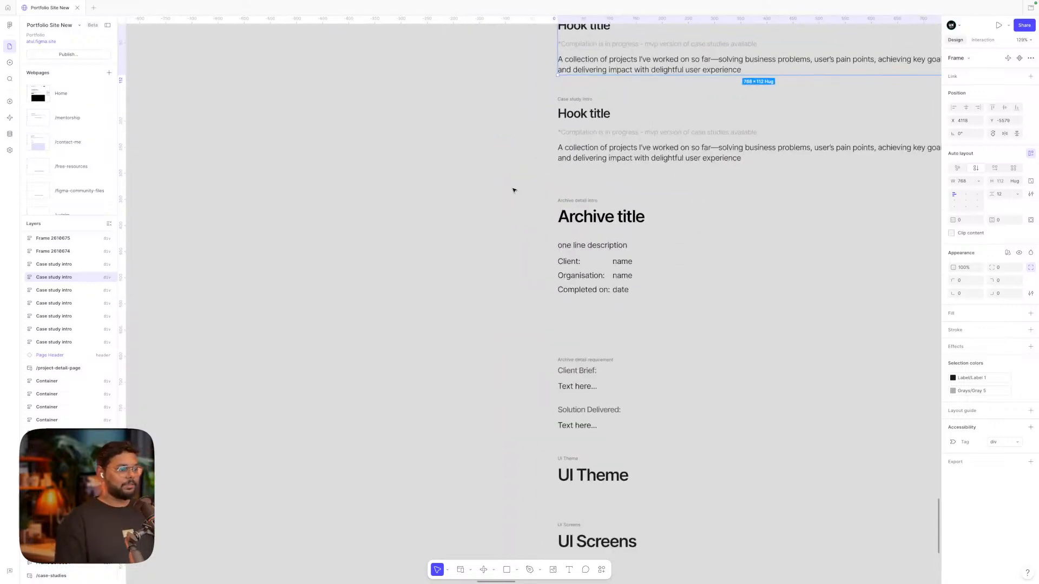
{"action": "scroll", "coordinate": [513, 190], "scroll_direction": "down", "scroll_amount": 3, "text": "ctrl"}
{"action": "left_click_drag", "start_coordinate": [514, 190], "coordinate": [581, 466]}
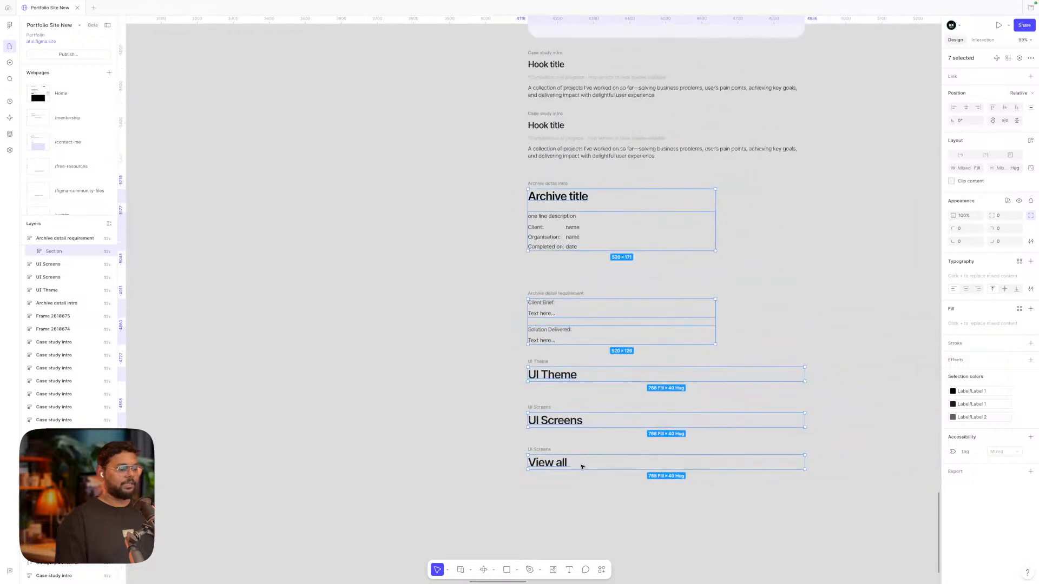
{"action": "left_click", "coordinate": [480, 388]}
{"action": "scroll", "coordinate": [480, 387], "scroll_direction": "right", "scroll_amount": 2}
{"action": "scroll", "coordinate": [481, 387], "scroll_direction": "up", "scroll_amount": 1}
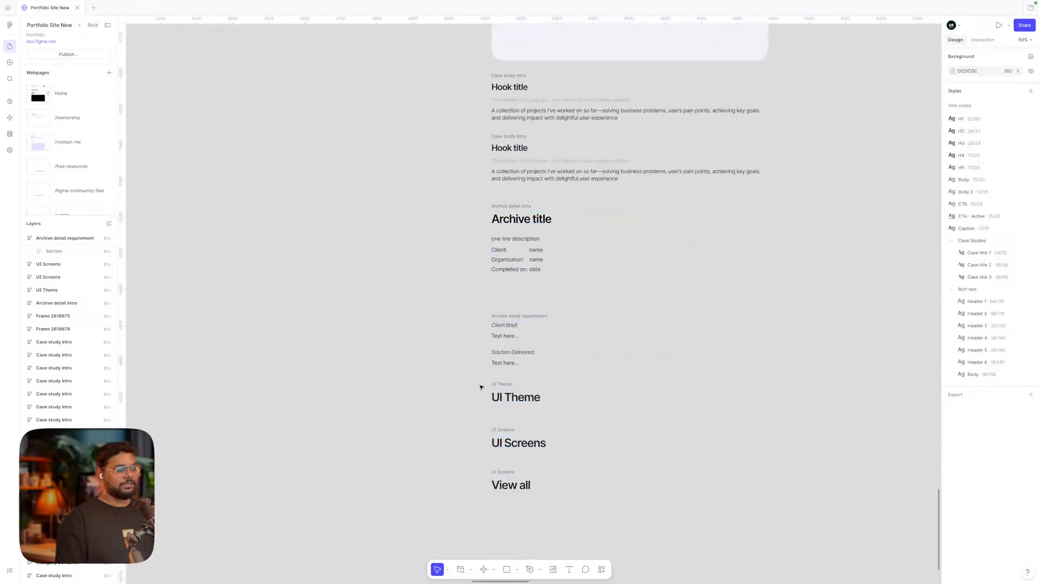
{"action": "left_click_drag", "start_coordinate": [474, 203], "coordinate": [773, 530]}
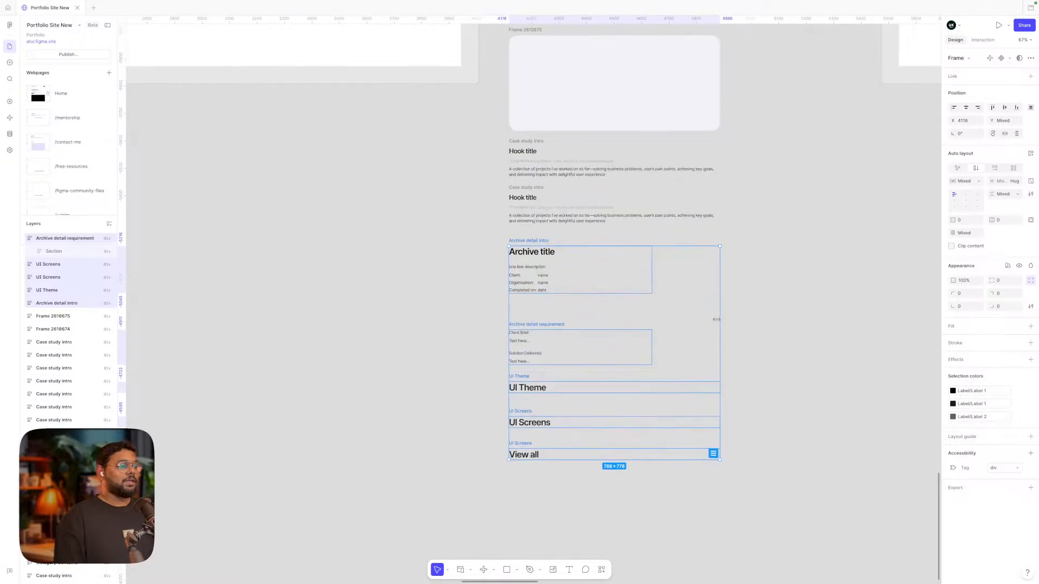
{"action": "scroll", "coordinate": [642, 283], "scroll_direction": "up", "scroll_amount": 2}
{"action": "scroll", "coordinate": [641, 285], "scroll_direction": "up", "scroll_amount": 10}
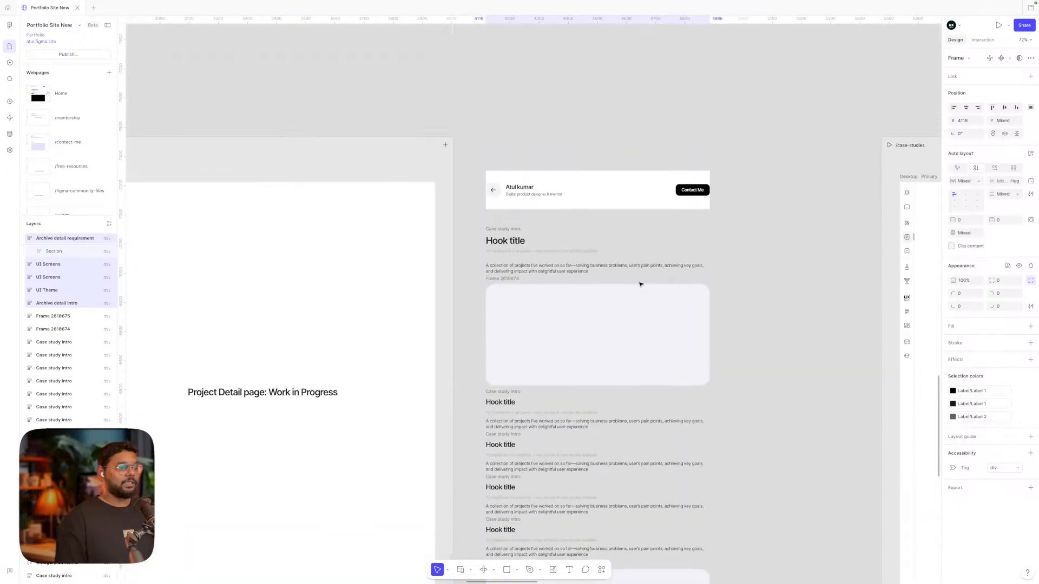
{"action": "scroll", "coordinate": [641, 285], "scroll_direction": "down", "scroll_amount": 3}
{"action": "scroll", "coordinate": [641, 285], "scroll_direction": "right", "scroll_amount": 2}
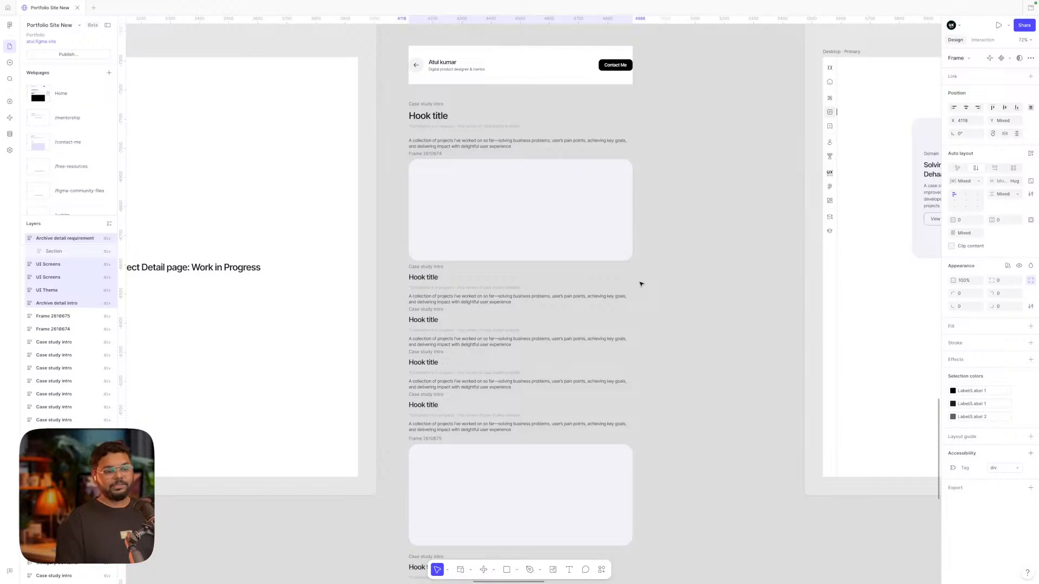
Pan to /case-studies, select its case study card, and scan the adjacent detail page
{"action": "scroll", "coordinate": [640, 284], "scroll_direction": "right", "scroll_amount": 10}
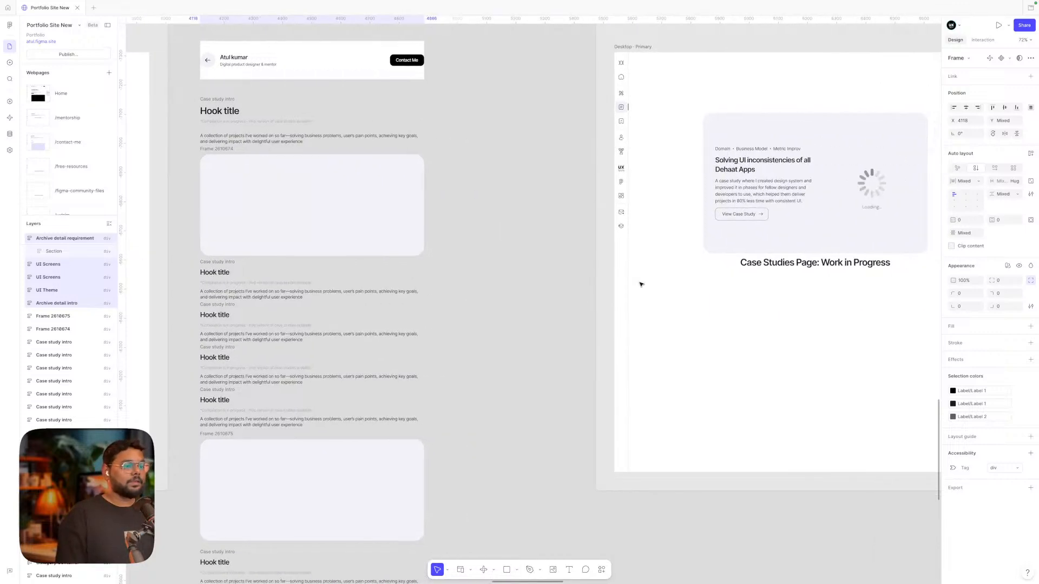
{"action": "scroll", "coordinate": [640, 284], "scroll_direction": "right", "scroll_amount": 3}
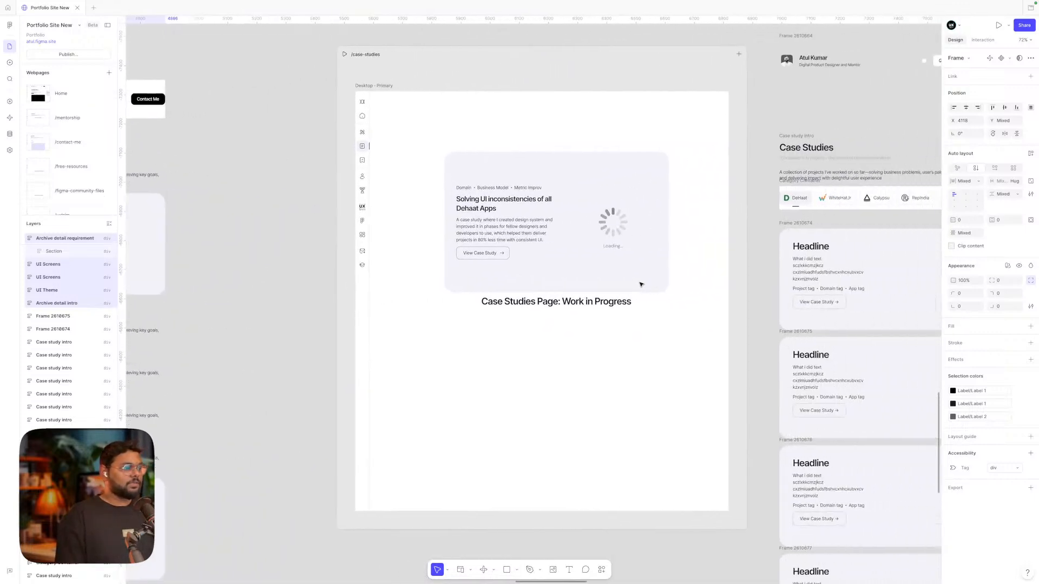
{"action": "left_click", "coordinate": [606, 244]}
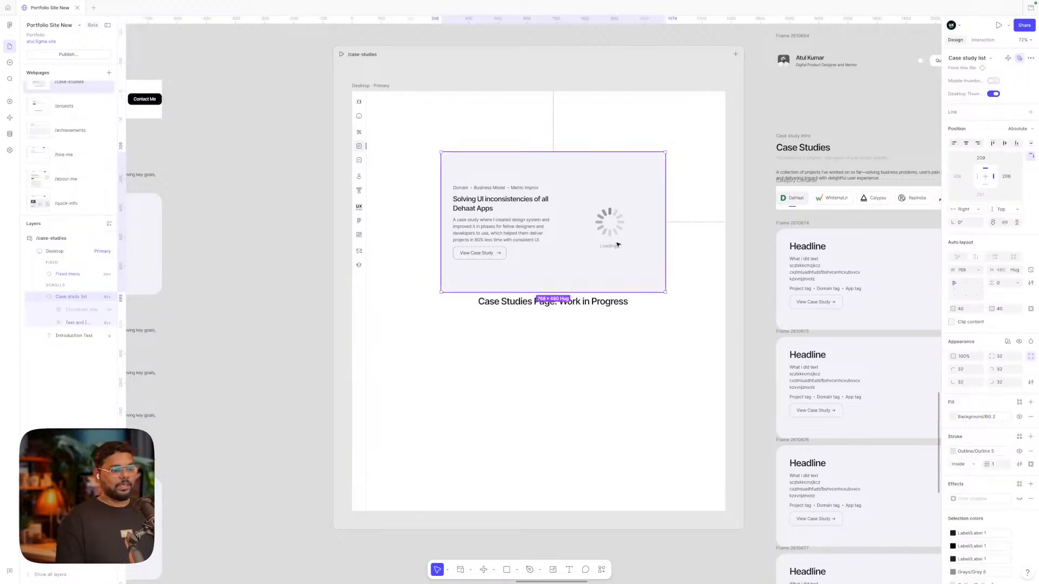
{"action": "scroll", "coordinate": [606, 243], "scroll_direction": "right", "scroll_amount": 7}
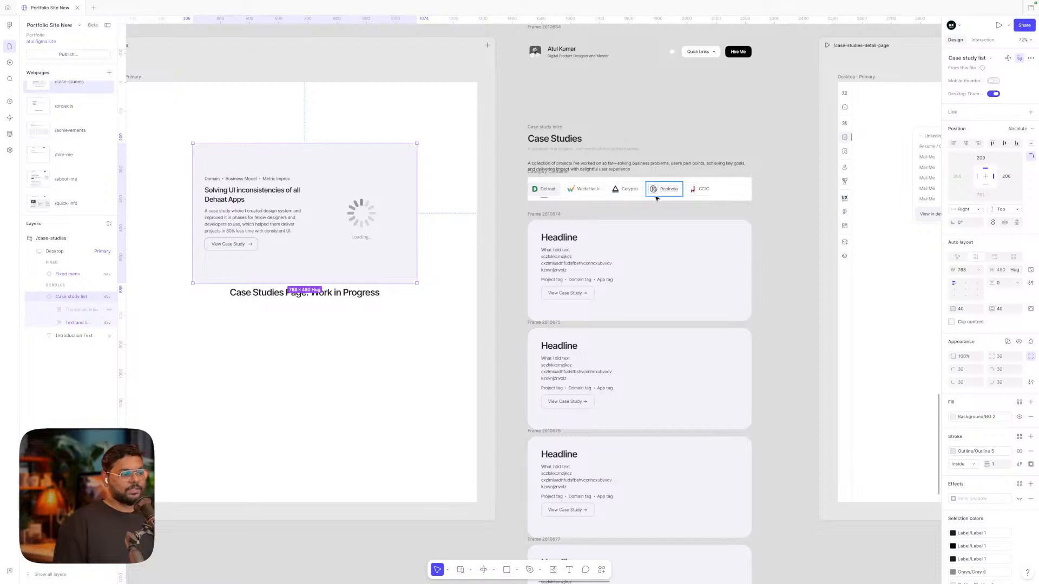
{"action": "scroll", "coordinate": [655, 207], "scroll_direction": "up", "scroll_amount": 2}
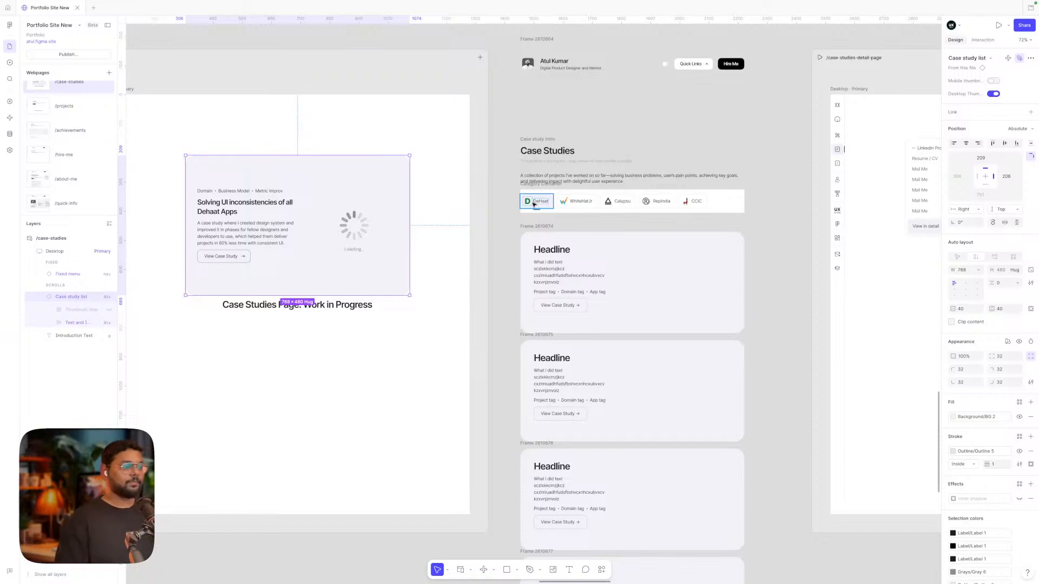
{"action": "scroll", "coordinate": [533, 204], "scroll_direction": "right", "scroll_amount": 5}
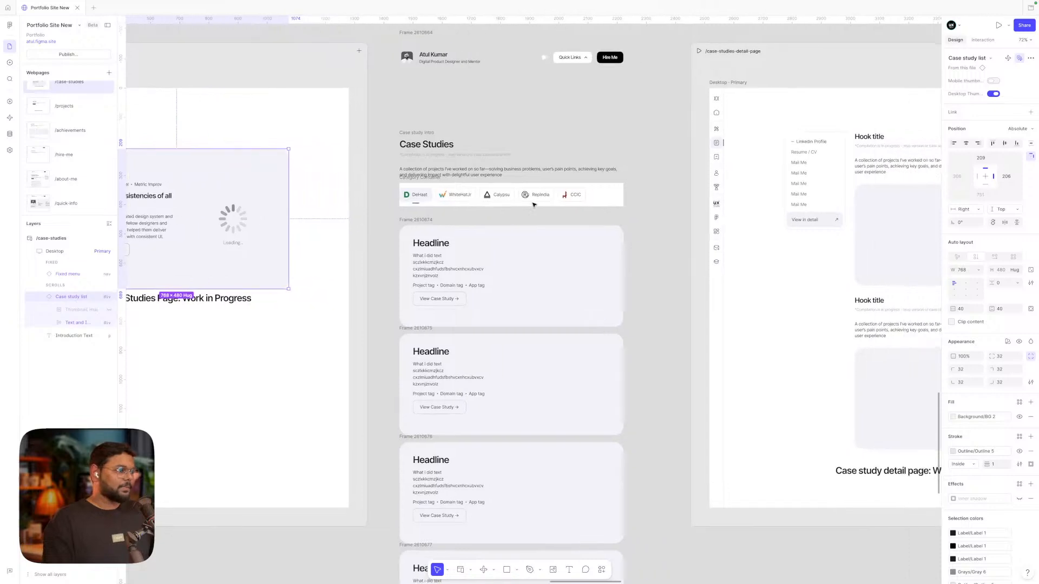
{"action": "scroll", "coordinate": [533, 203], "scroll_direction": "right", "scroll_amount": 1}
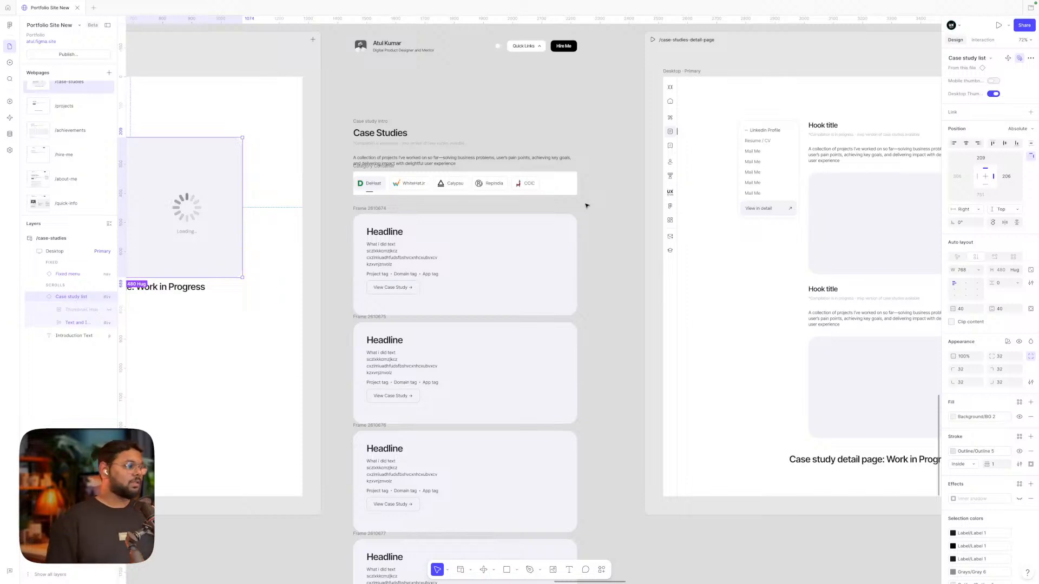
Select the Category Container row of company tabs
{"action": "left_click", "coordinate": [571, 191]}
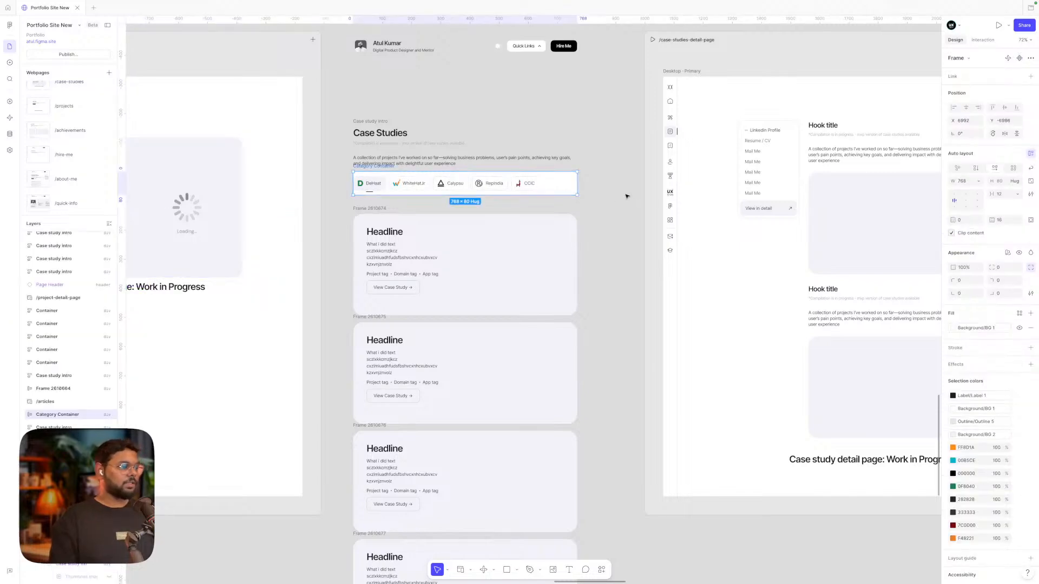
{"action": "scroll", "coordinate": [557, 186], "scroll_direction": "left", "scroll_amount": 1}
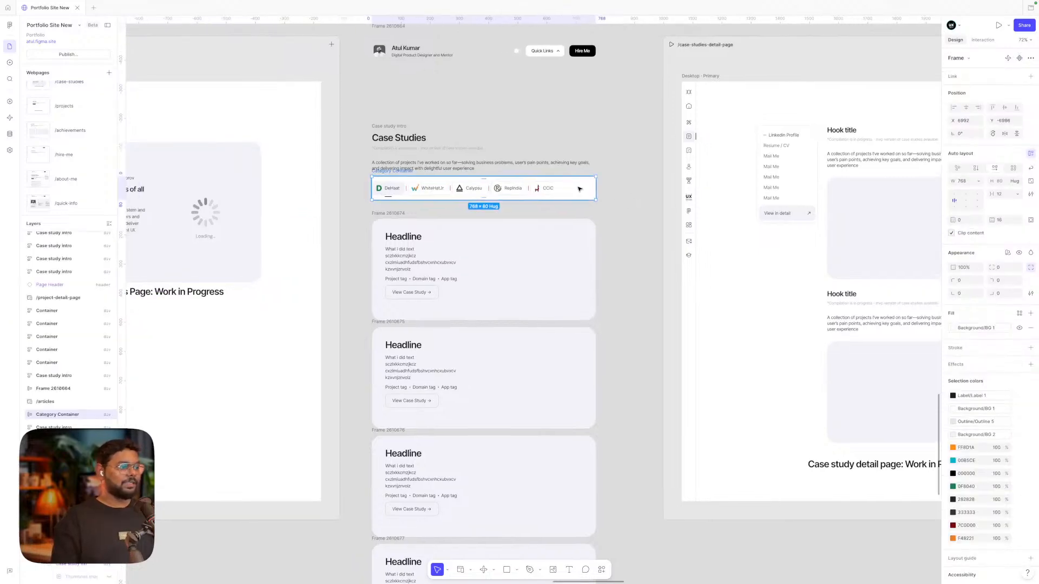
{"action": "scroll", "coordinate": [579, 189], "scroll_direction": "down", "scroll_amount": 5}
{"action": "scroll", "coordinate": [578, 190], "scroll_direction": "up", "scroll_amount": 6}
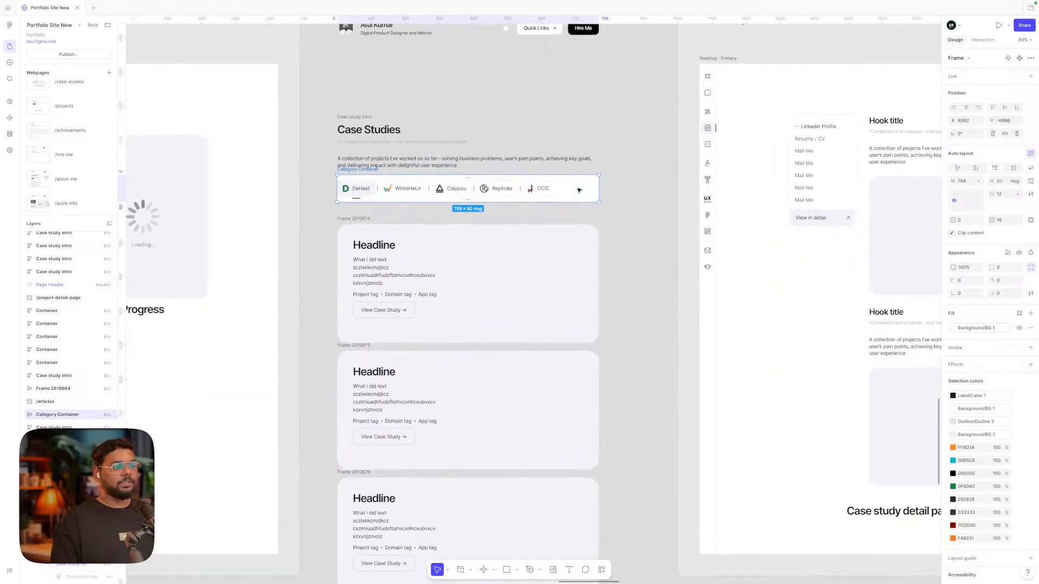
{"action": "scroll", "coordinate": [579, 190], "scroll_direction": "down", "scroll_amount": 3}
Pan to the 'Case study detail page: Work in Progress' frame and its Case study intro cards
{"action": "scroll", "coordinate": [578, 190], "scroll_direction": "right", "scroll_amount": 10}
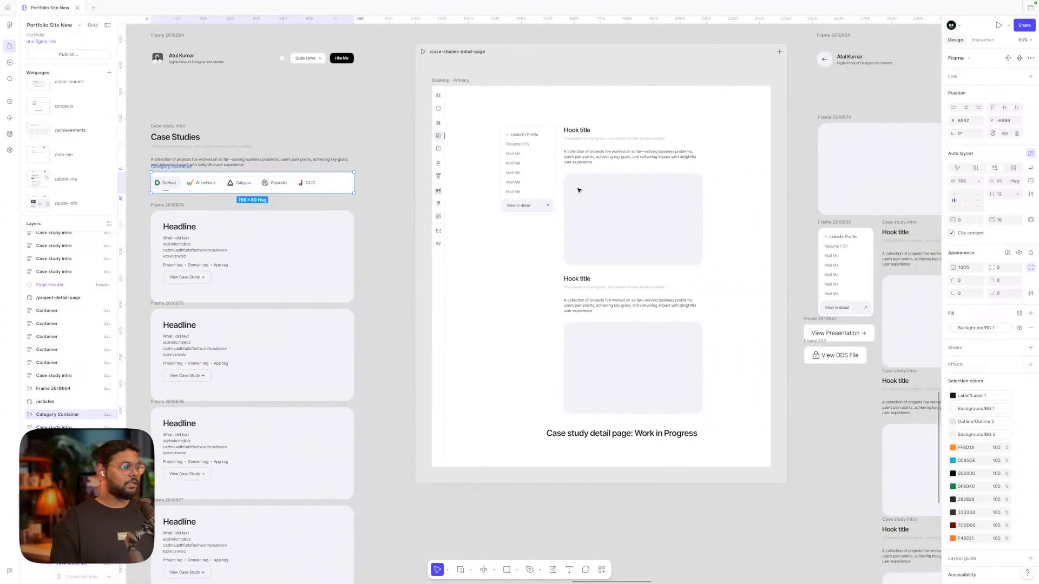
{"action": "scroll", "coordinate": [578, 189], "scroll_direction": "right", "scroll_amount": 2}
{"action": "scroll", "coordinate": [578, 189], "scroll_direction": "down", "scroll_amount": 1}
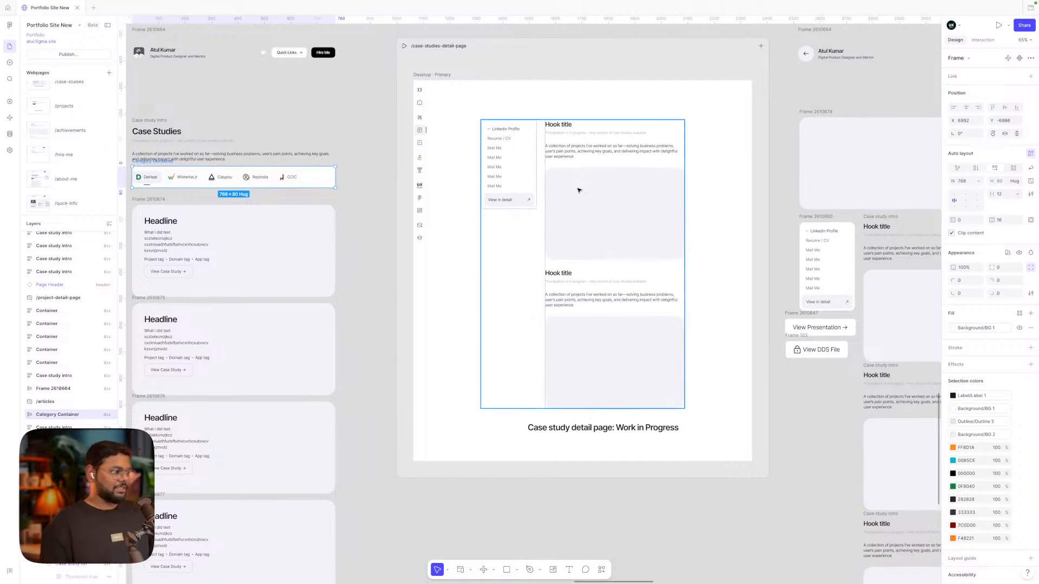
{"action": "scroll", "coordinate": [578, 190], "scroll_direction": "right", "scroll_amount": 5}
{"action": "scroll", "coordinate": [578, 190], "scroll_direction": "down", "scroll_amount": 1}
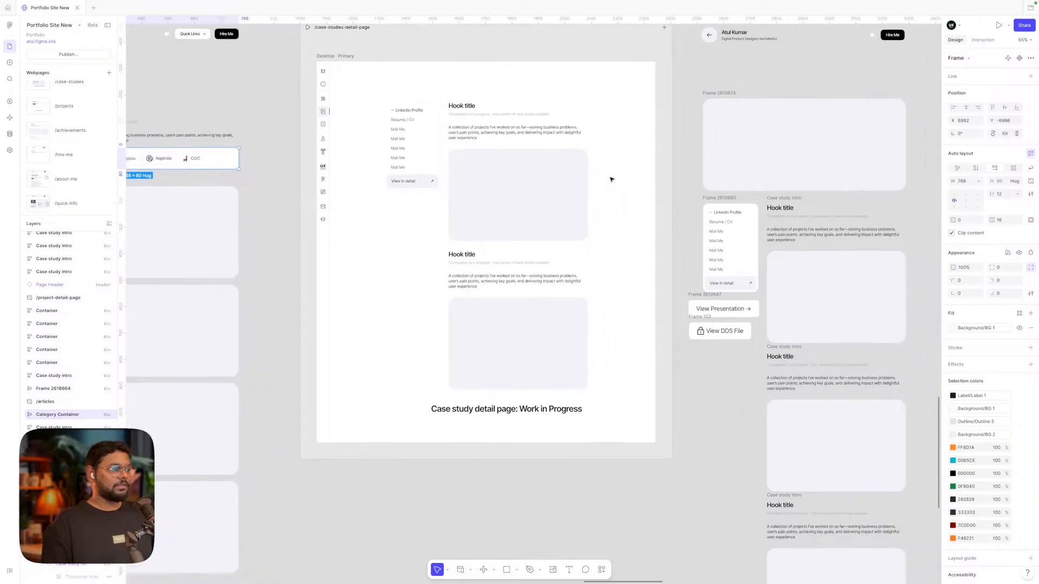
{"action": "scroll", "coordinate": [525, 206], "scroll_direction": "right", "scroll_amount": 5}
{"action": "scroll", "coordinate": [522, 207], "scroll_direction": "up", "scroll_amount": 2}
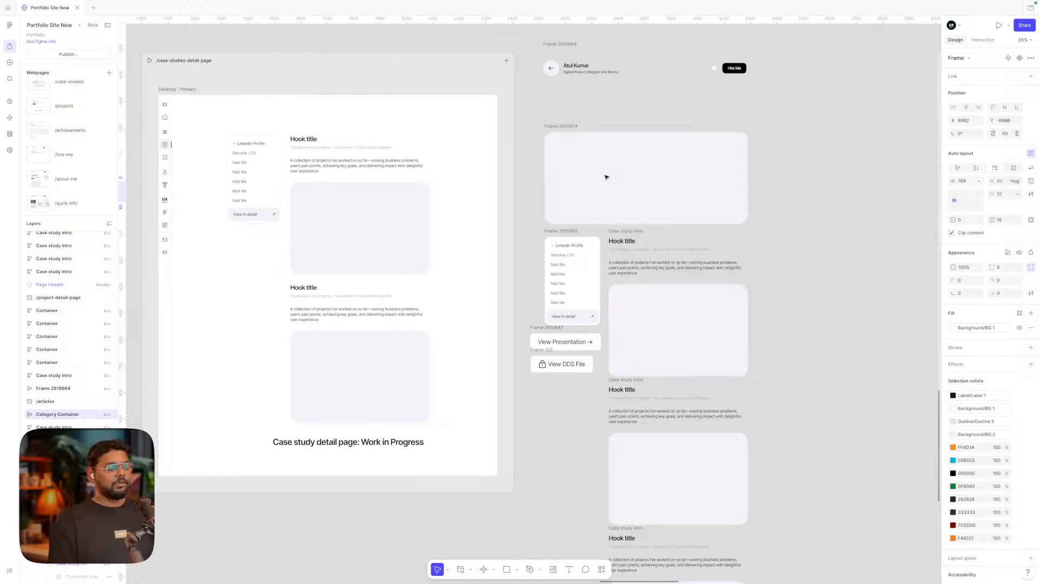
{"action": "scroll", "coordinate": [605, 179], "scroll_direction": "down", "scroll_amount": 1}
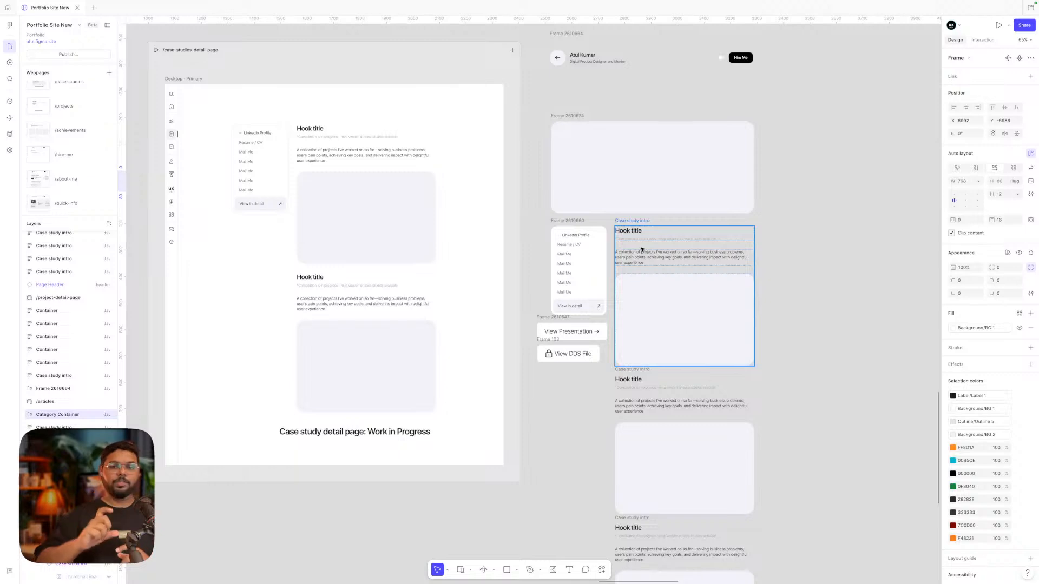
{"action": "scroll", "coordinate": [642, 248], "scroll_direction": "down", "scroll_amount": 3}
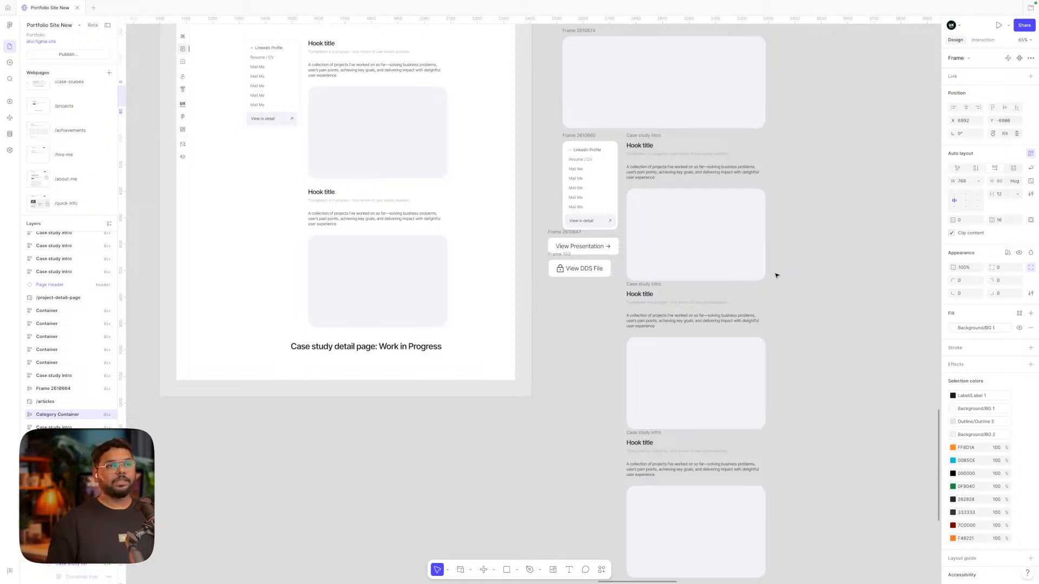
{"action": "scroll", "coordinate": [777, 276], "scroll_direction": "down", "scroll_amount": 5}
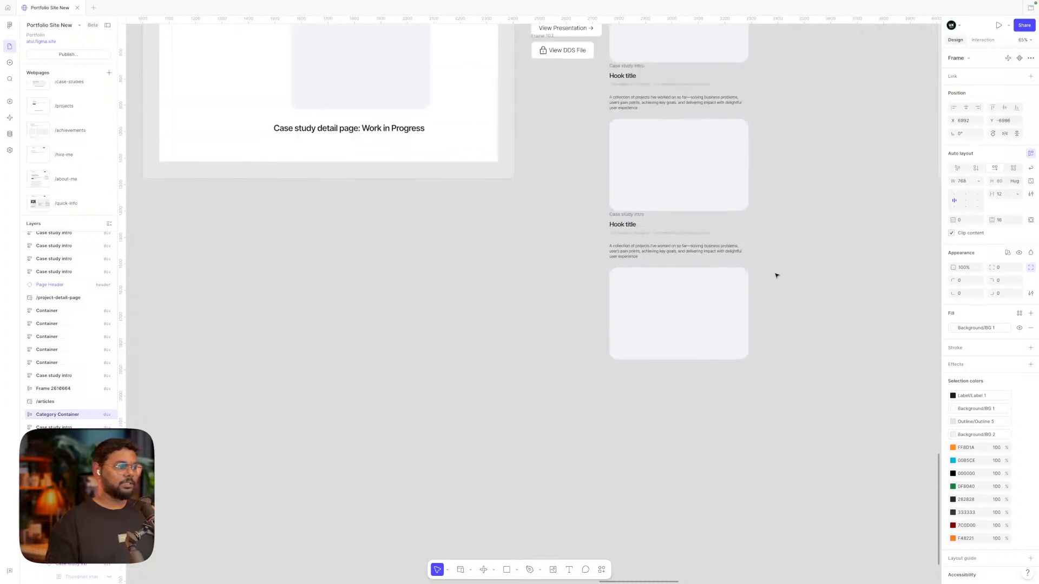
{"action": "scroll", "coordinate": [777, 276], "scroll_direction": "up", "scroll_amount": 7}
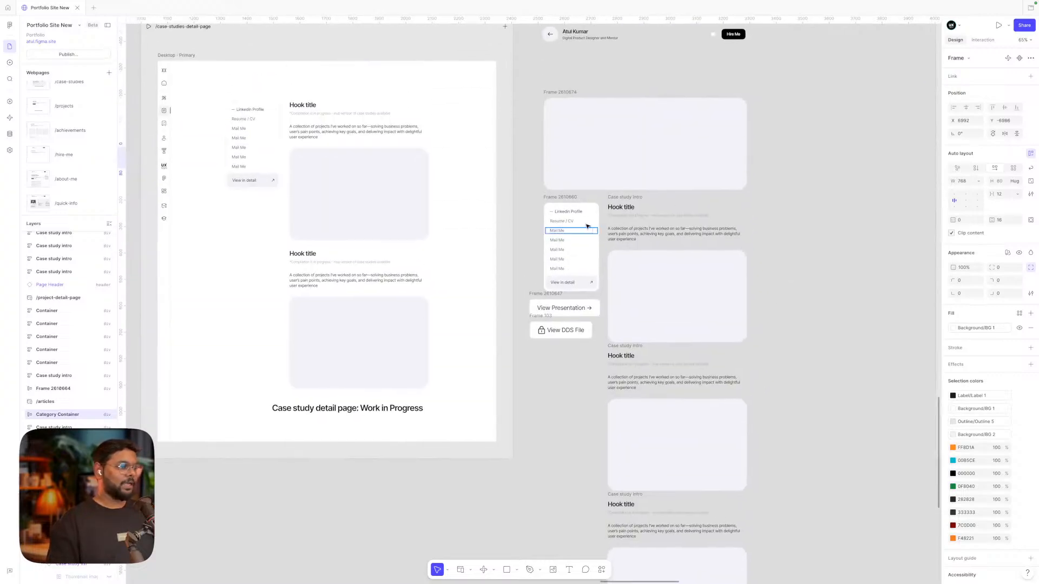
{"action": "left_click", "coordinate": [580, 210]}
{"action": "scroll", "coordinate": [580, 210], "scroll_direction": "up", "scroll_amount": 5}
{"action": "scroll", "coordinate": [595, 216], "scroll_direction": "down", "scroll_amount": 3}
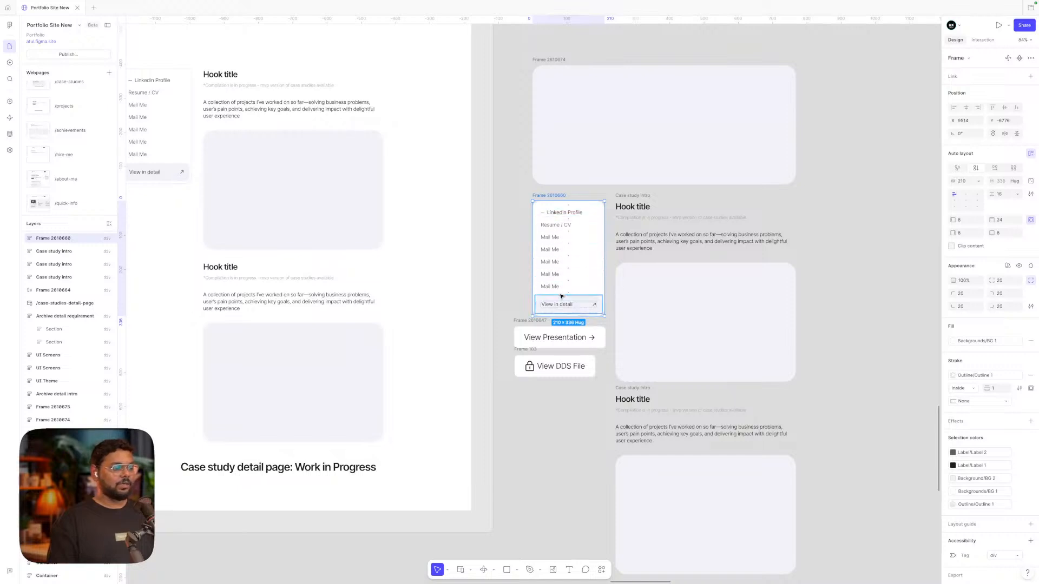
{"action": "scroll", "coordinate": [561, 296], "scroll_direction": "left", "scroll_amount": 5}
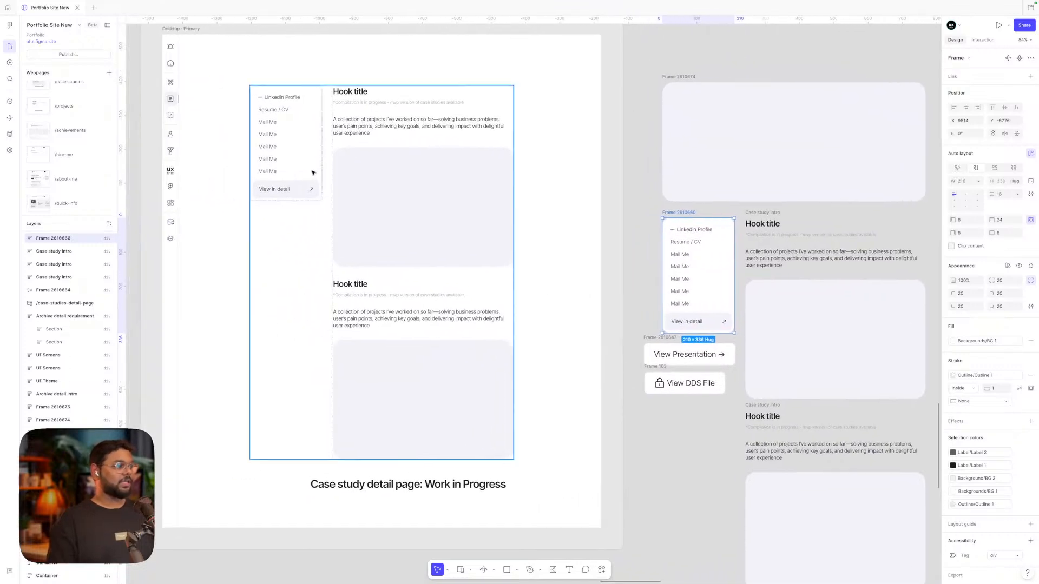
{"action": "scroll", "coordinate": [514, 295], "scroll_direction": "right", "scroll_amount": 3}
{"action": "scroll", "coordinate": [514, 295], "scroll_direction": "down", "scroll_amount": 2}
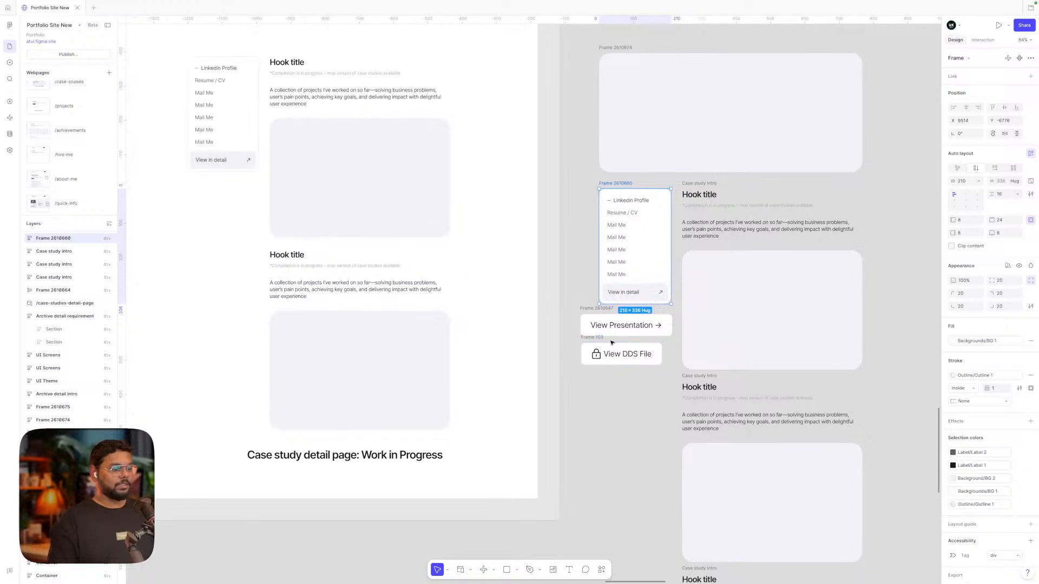
{"action": "left_click", "coordinate": [600, 403]}
{"action": "scroll", "coordinate": [600, 403], "scroll_direction": "up", "scroll_amount": 1}
{"action": "scroll", "coordinate": [600, 404], "scroll_direction": "right", "scroll_amount": 1}
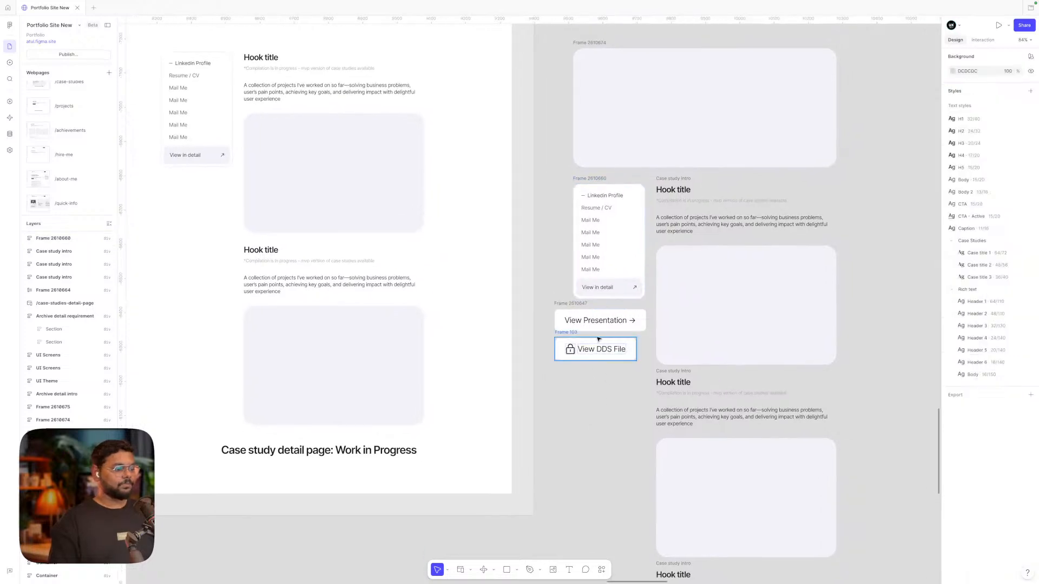
{"action": "double_click", "coordinate": [595, 321]}
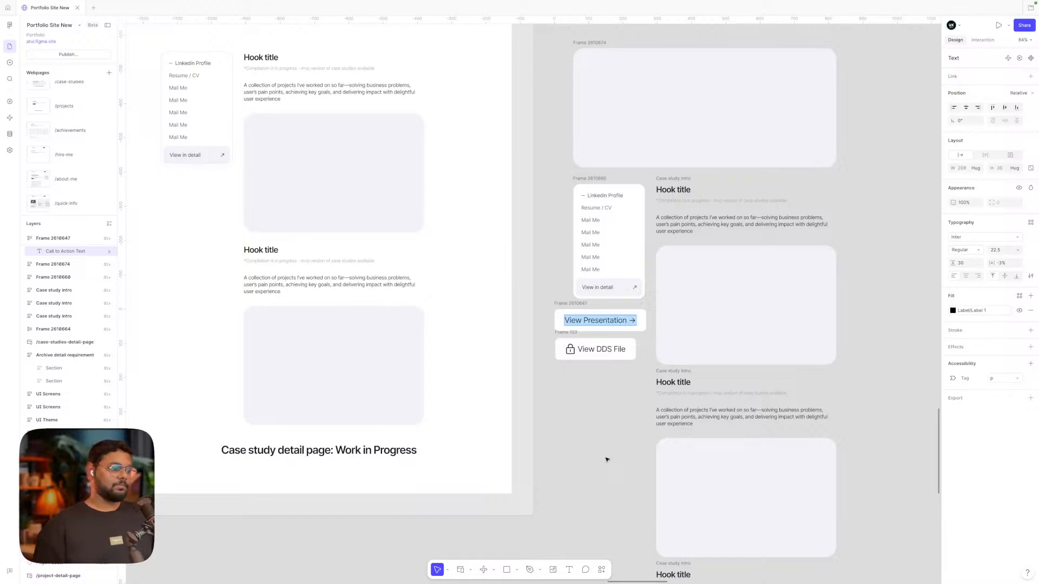
{"action": "key", "text": "Escape"}
{"action": "scroll", "coordinate": [607, 470], "scroll_direction": "down", "scroll_amount": 3}
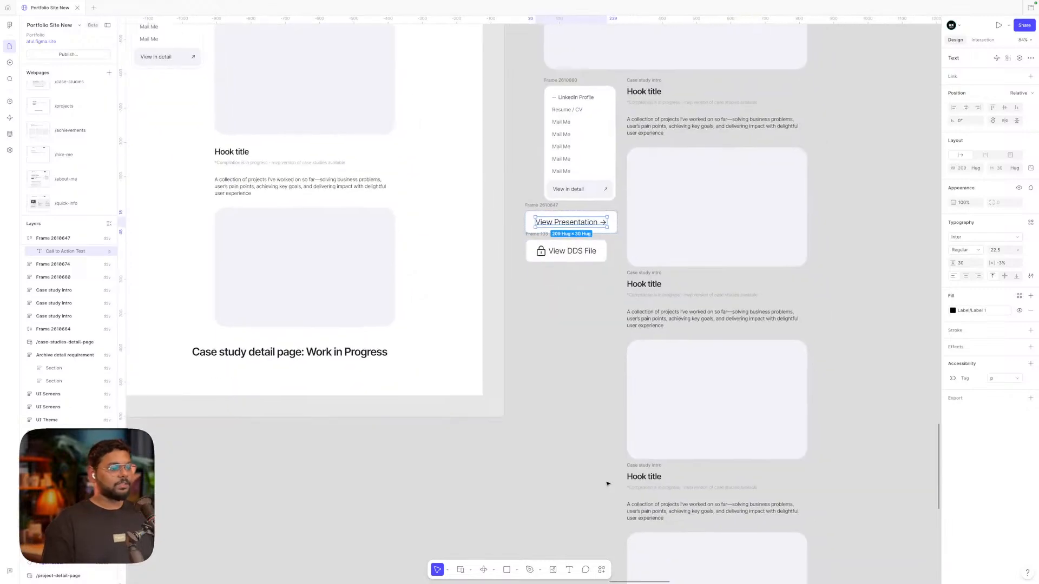
{"action": "scroll", "coordinate": [608, 482], "scroll_direction": "down", "scroll_amount": 5}
{"action": "scroll", "coordinate": [690, 488], "scroll_direction": "down", "scroll_amount": 3}
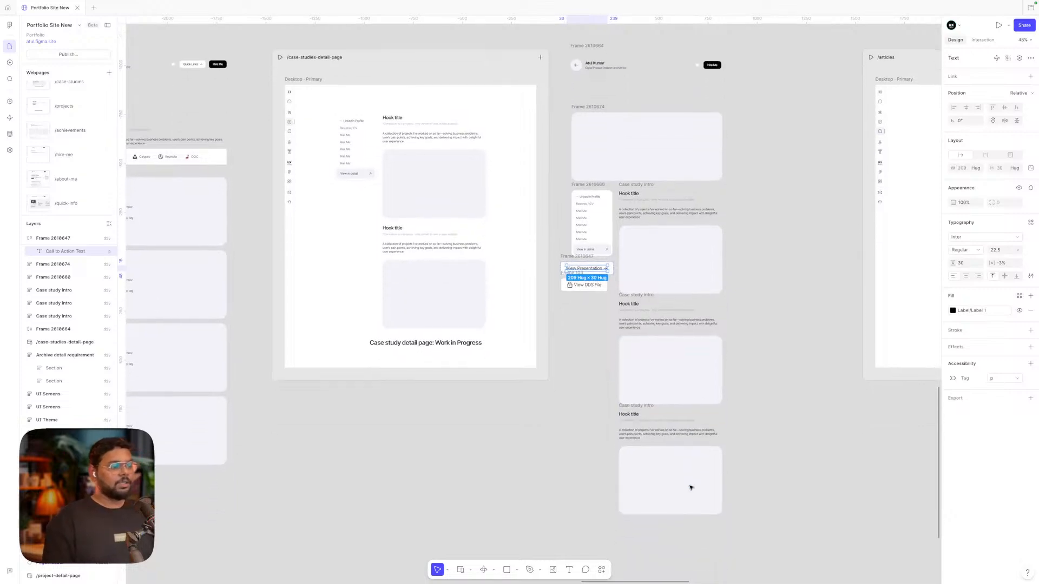
{"action": "left_click", "coordinate": [583, 306]}
{"action": "scroll", "coordinate": [582, 306], "scroll_direction": "up", "scroll_amount": 5}
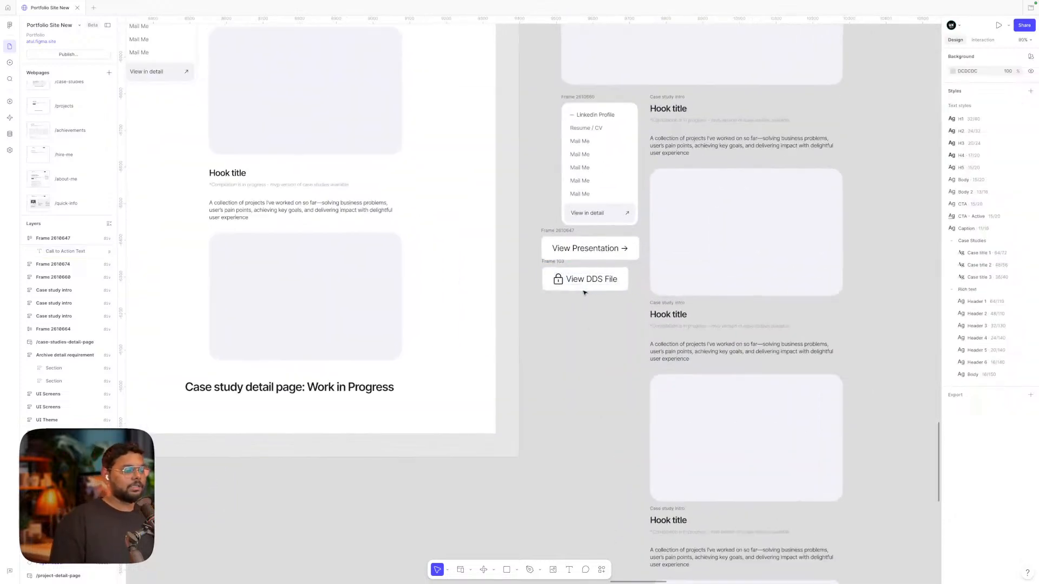
{"action": "double_click", "coordinate": [595, 279]}
{"action": "left_click", "coordinate": [595, 278]}
{"action": "triple_click", "coordinate": [595, 280]}
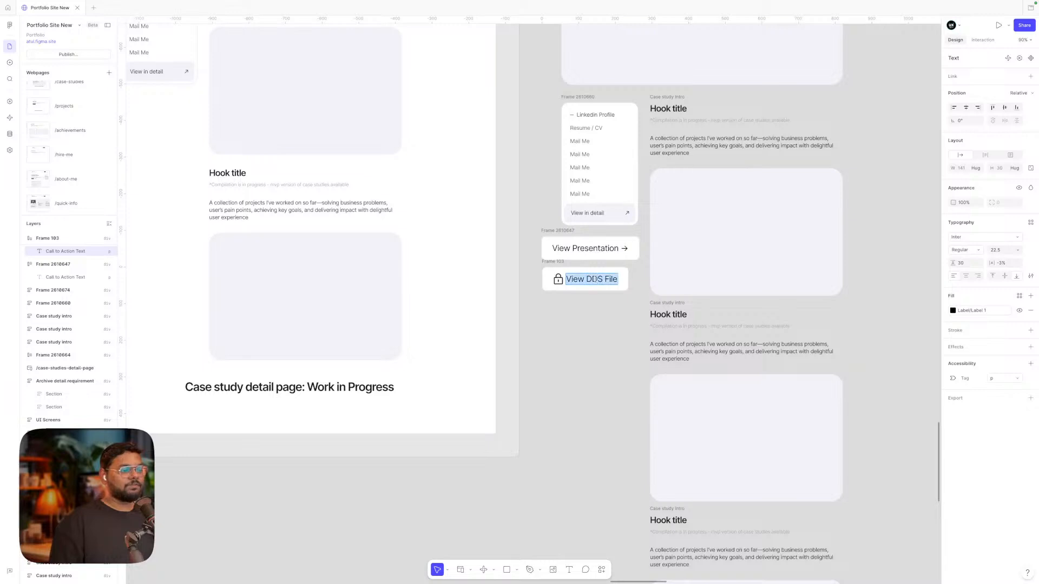
{"action": "left_click", "coordinate": [595, 279]}
{"action": "double_click", "coordinate": [594, 279]}
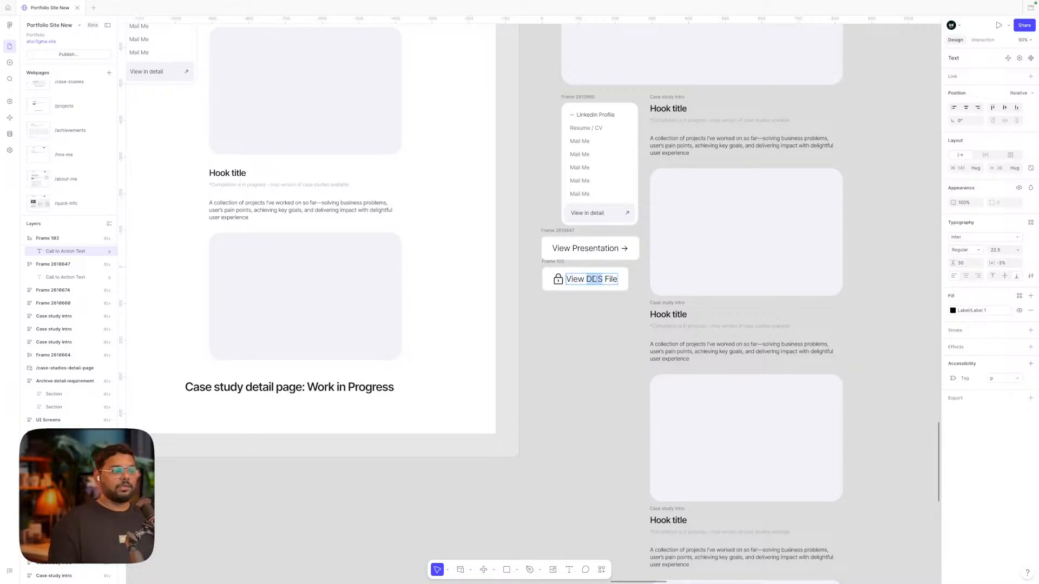
{"action": "key", "text": "Escape"}
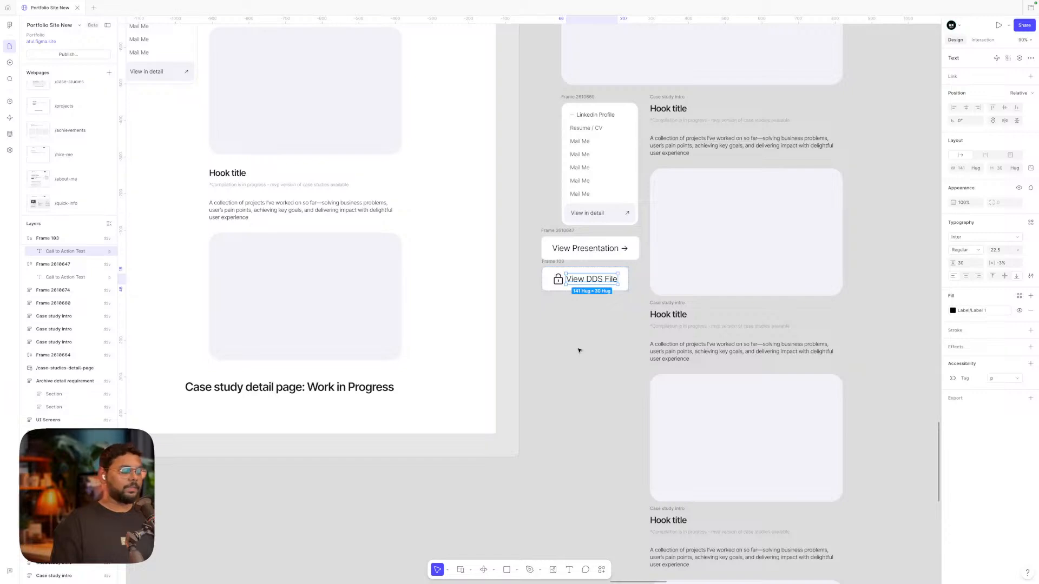
{"action": "left_click", "coordinate": [581, 359]}
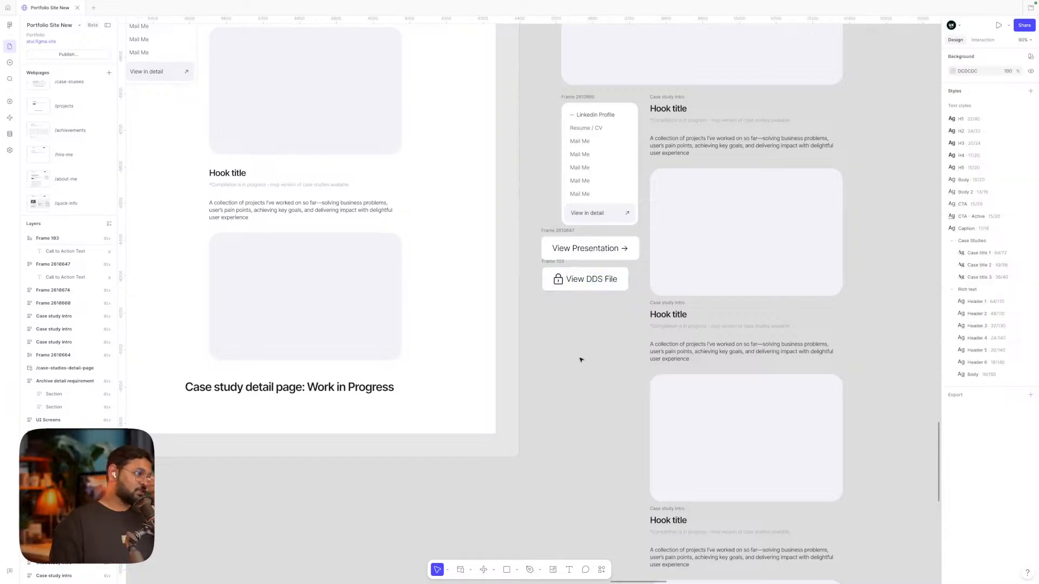
{"action": "key", "text": "ctrl+Left"}
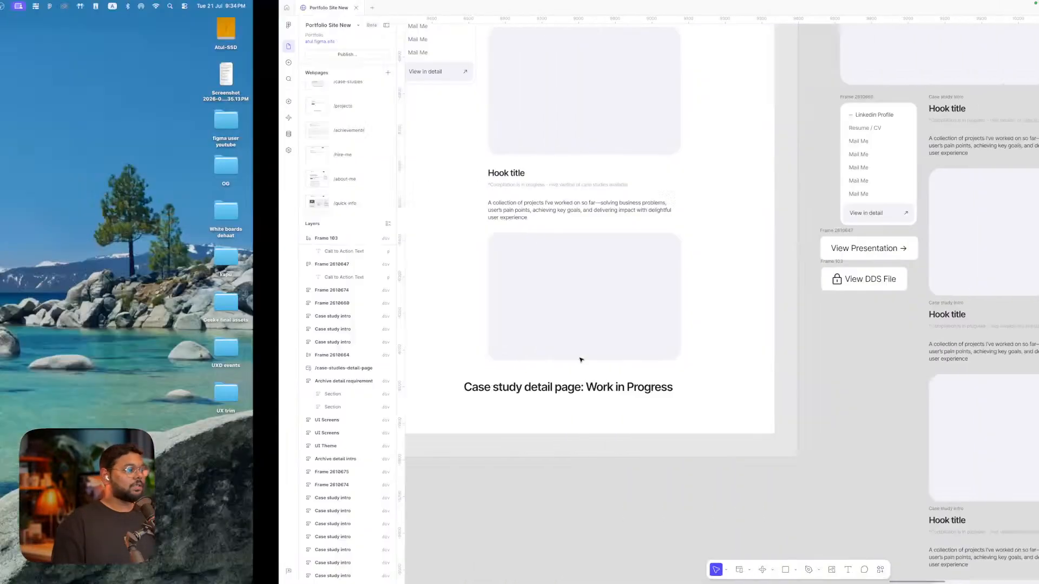
{"action": "key", "text": "ctrl+Right"}
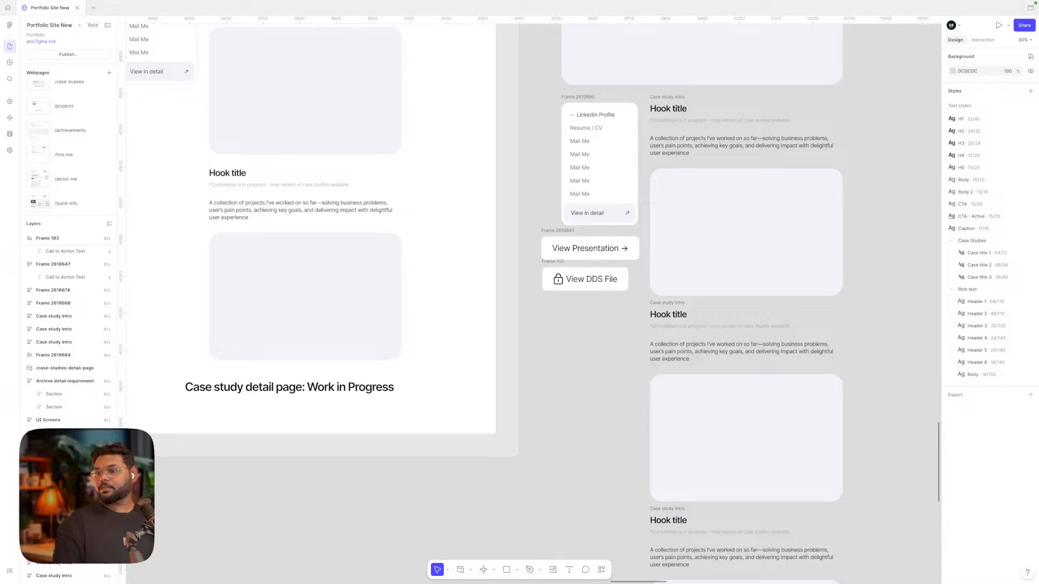
{"action": "key", "text": "ctrl+Left"}
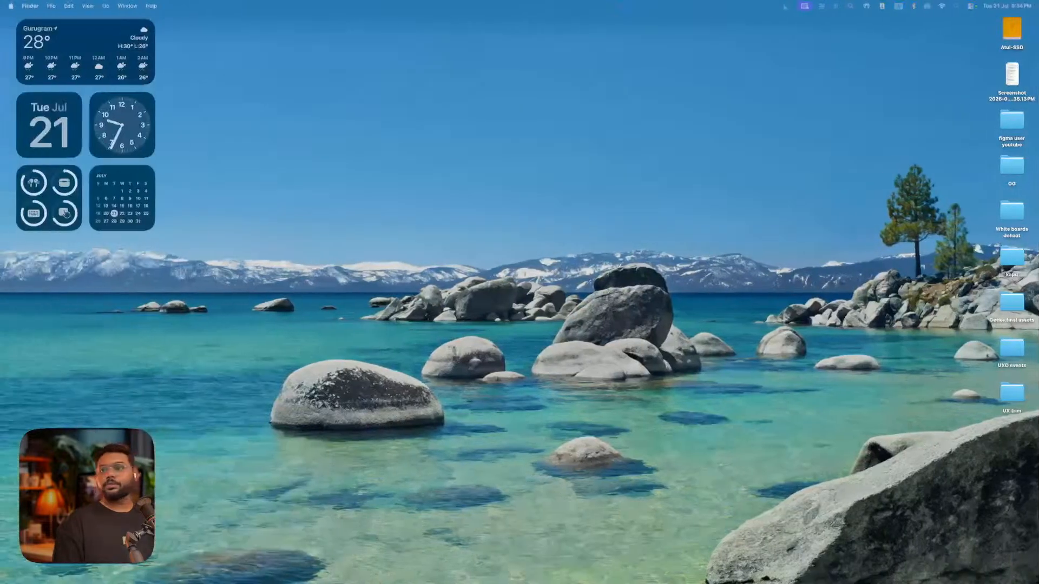
{"action": "left_click_drag", "start_coordinate": [449, 165], "coordinate": [419, 132]}
{"action": "left_click", "coordinate": [372, 132]}
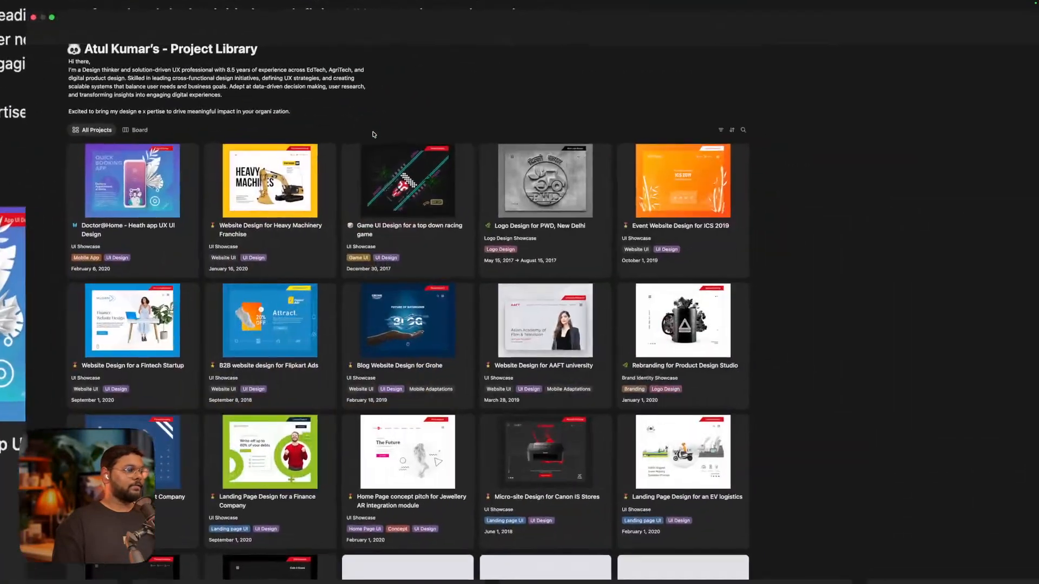
{"action": "scroll", "coordinate": [527, 373], "scroll_direction": "down", "scroll_amount": 8}
{"action": "scroll", "coordinate": [528, 373], "scroll_direction": "down", "scroll_amount": 12}
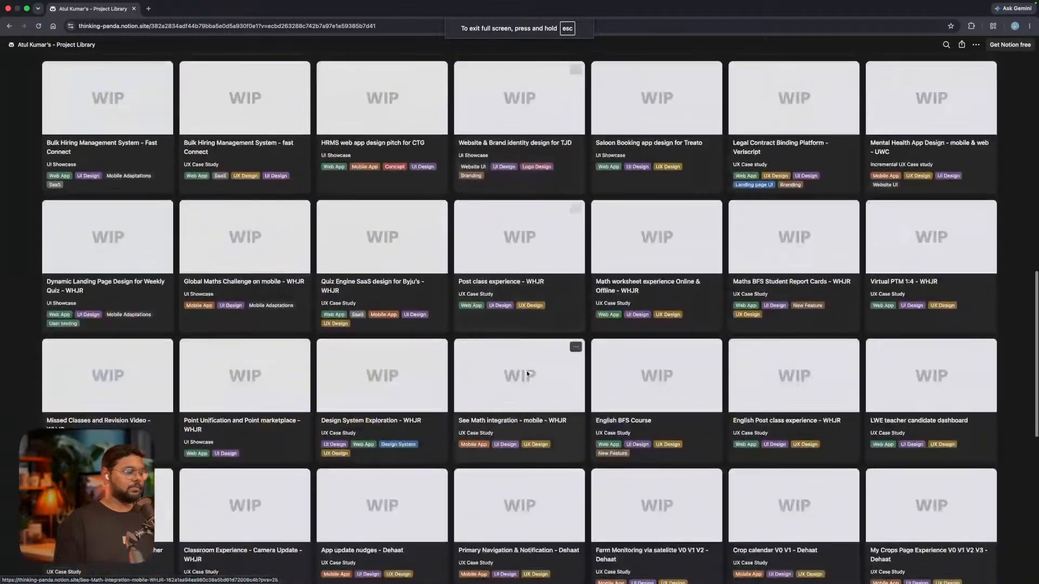
{"action": "scroll", "coordinate": [528, 373], "scroll_direction": "up", "scroll_amount": 15}
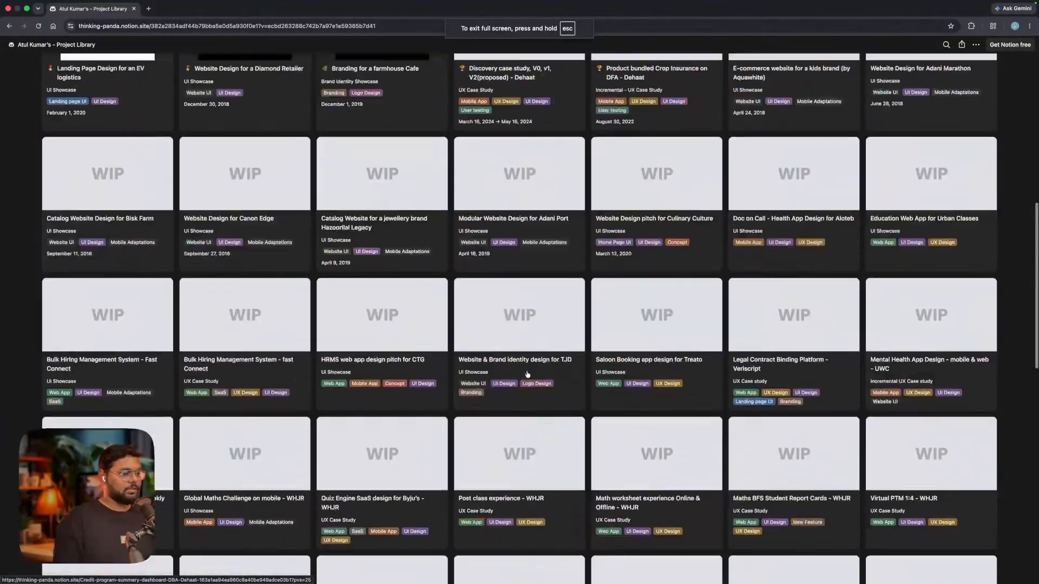
{"action": "scroll", "coordinate": [527, 373], "scroll_direction": "up", "scroll_amount": 5}
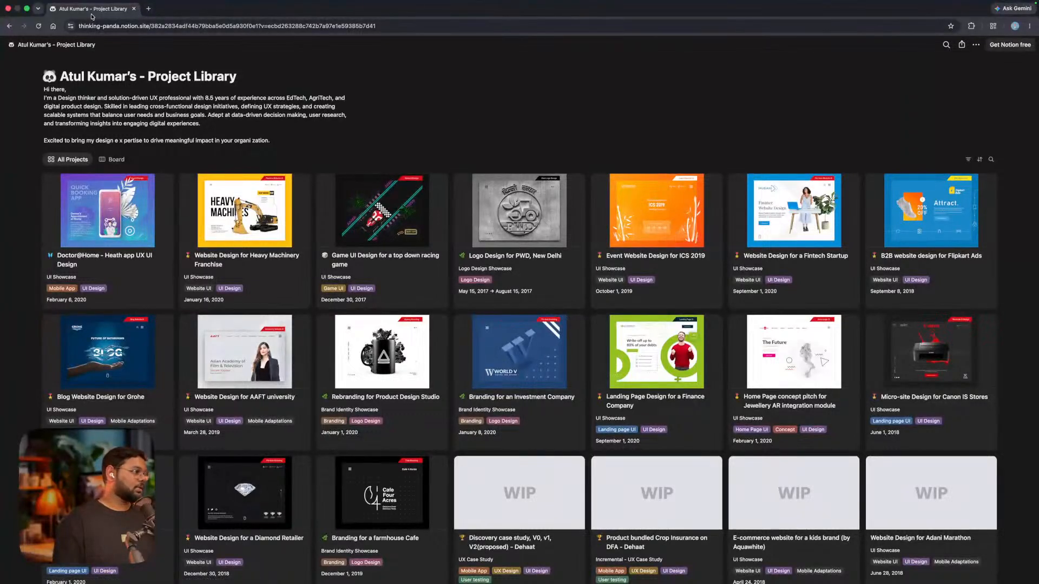
{"action": "left_click", "coordinate": [7, 9]}
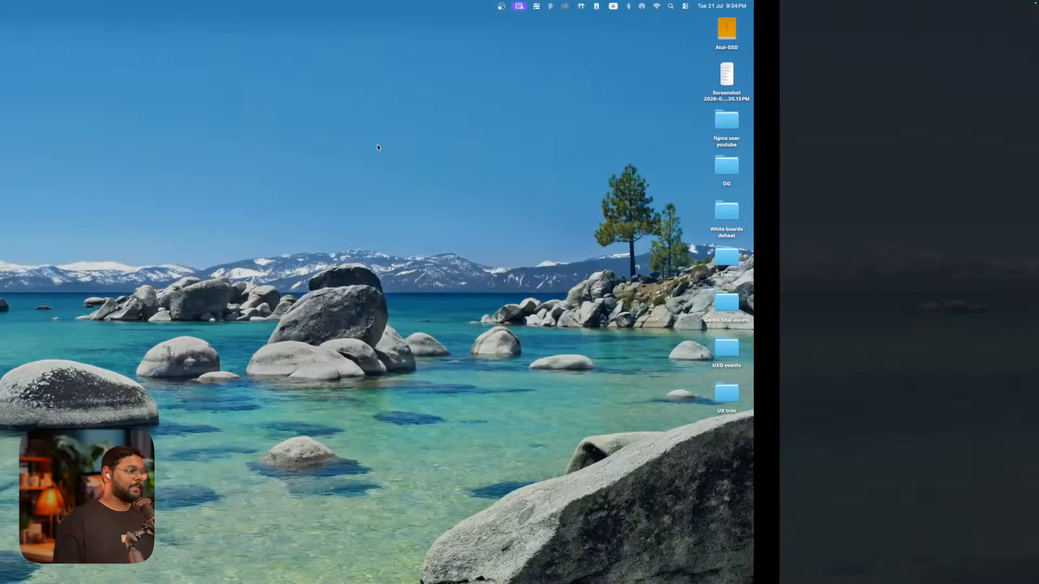
{"action": "key", "text": "ctrl+Right"}
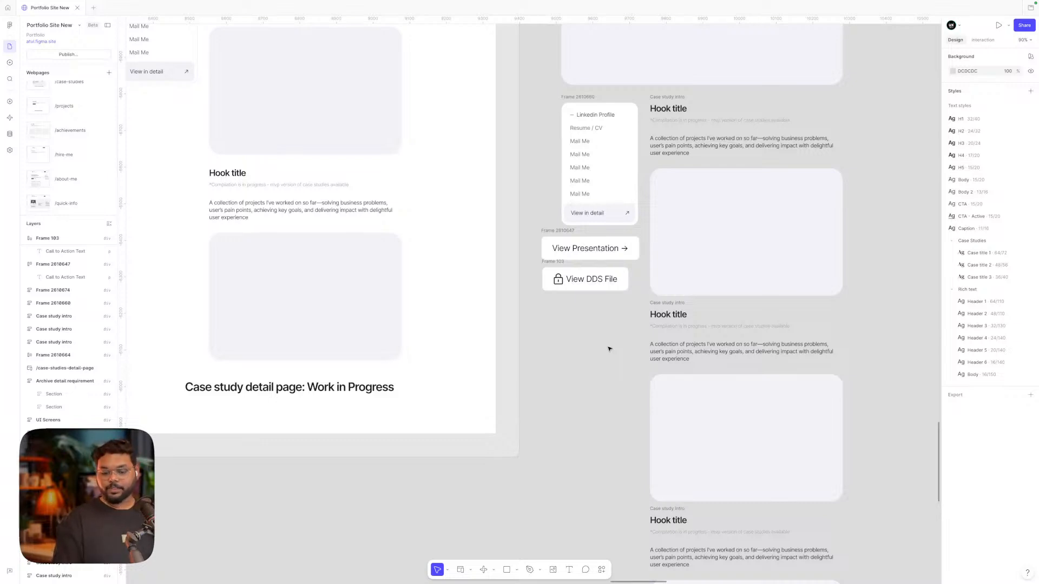
Scroll around the /articles frame and select its Articles intro block
{"action": "scroll", "coordinate": [590, 365], "scroll_direction": "down", "scroll_amount": 5}
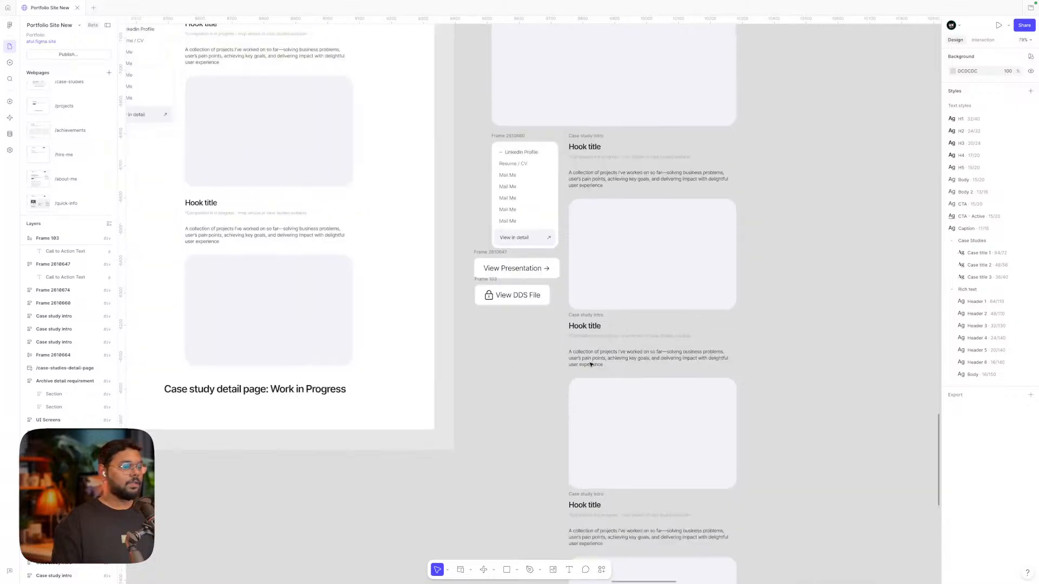
{"action": "scroll", "coordinate": [590, 365], "scroll_direction": "right", "scroll_amount": 10}
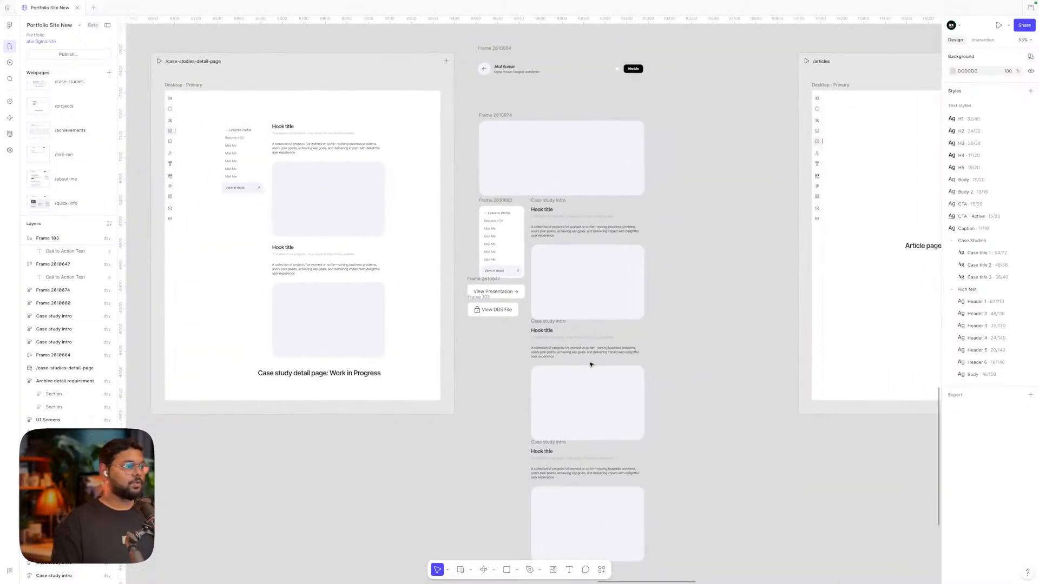
{"action": "scroll", "coordinate": [590, 364], "scroll_direction": "right", "scroll_amount": 5}
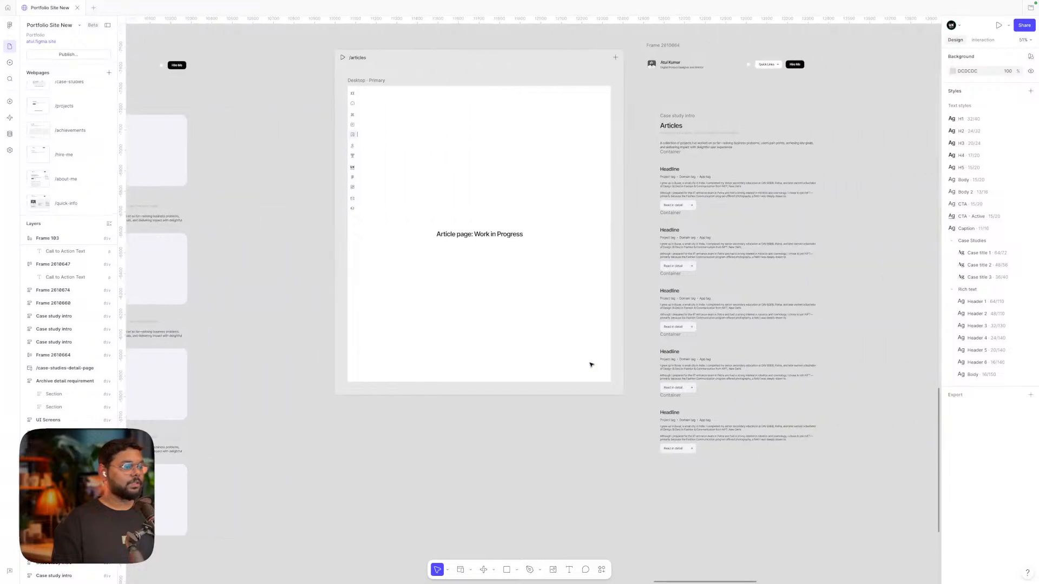
{"action": "scroll", "coordinate": [590, 364], "scroll_direction": "right", "scroll_amount": 5}
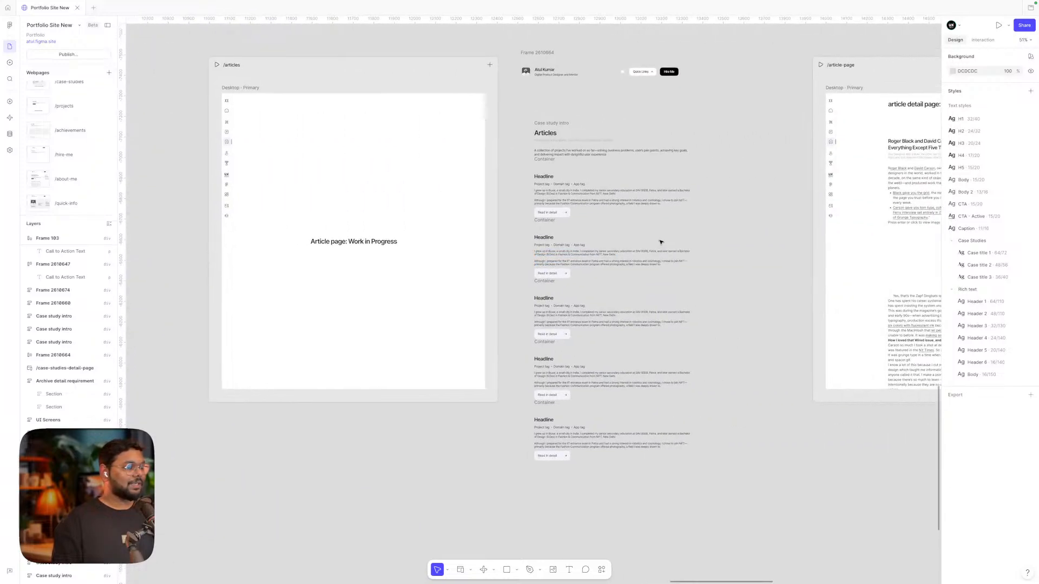
{"action": "scroll", "coordinate": [620, 119], "scroll_direction": "up", "scroll_amount": 5}
{"action": "scroll", "coordinate": [619, 119], "scroll_direction": "down", "scroll_amount": 3}
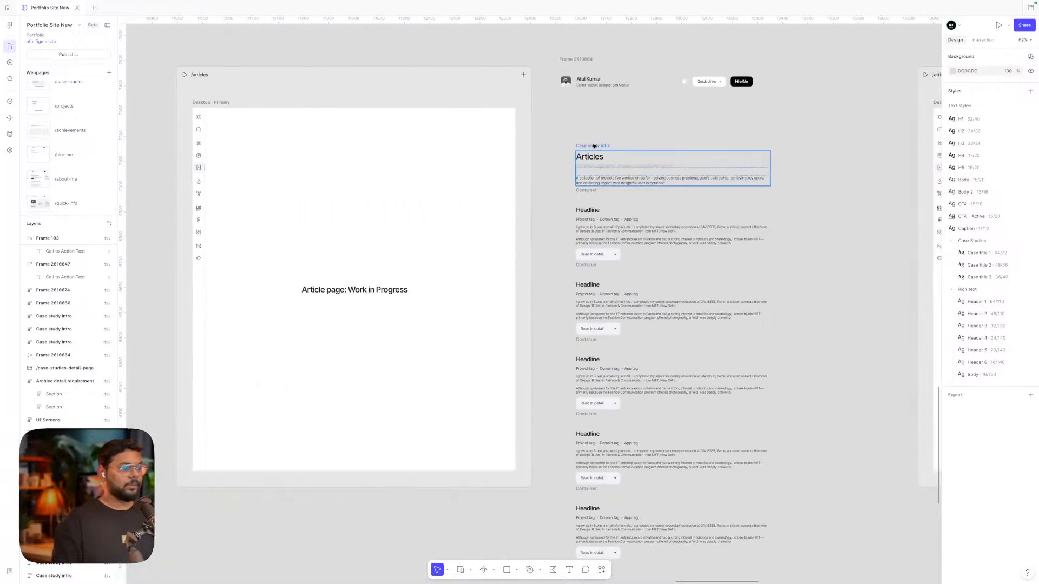
{"action": "left_click", "coordinate": [591, 145]}
{"action": "scroll", "coordinate": [592, 144], "scroll_direction": "up", "scroll_amount": 1}
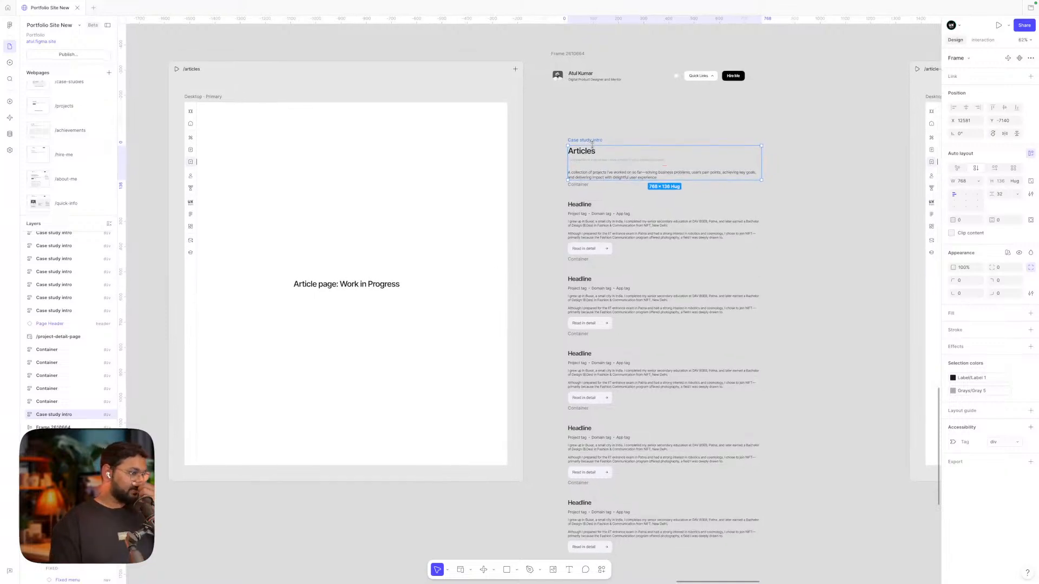
{"action": "scroll", "coordinate": [556, 132], "scroll_direction": "down", "scroll_amount": 2}
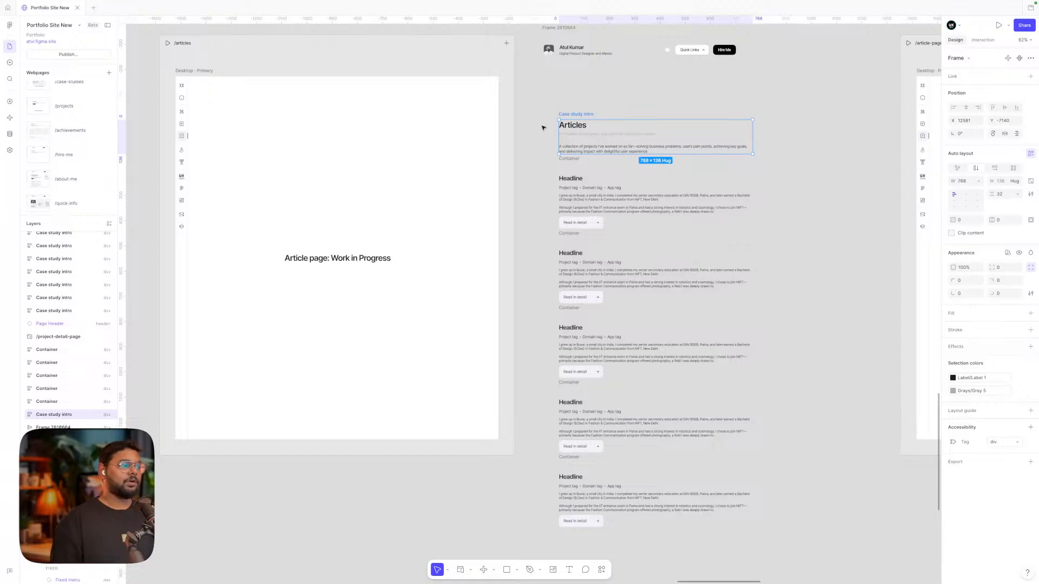
Pan right to the /article-page frame and its column of case-study cards
{"action": "scroll", "coordinate": [542, 127], "scroll_direction": "right", "scroll_amount": 2}
{"action": "scroll", "coordinate": [542, 127], "scroll_direction": "right", "scroll_amount": 1}
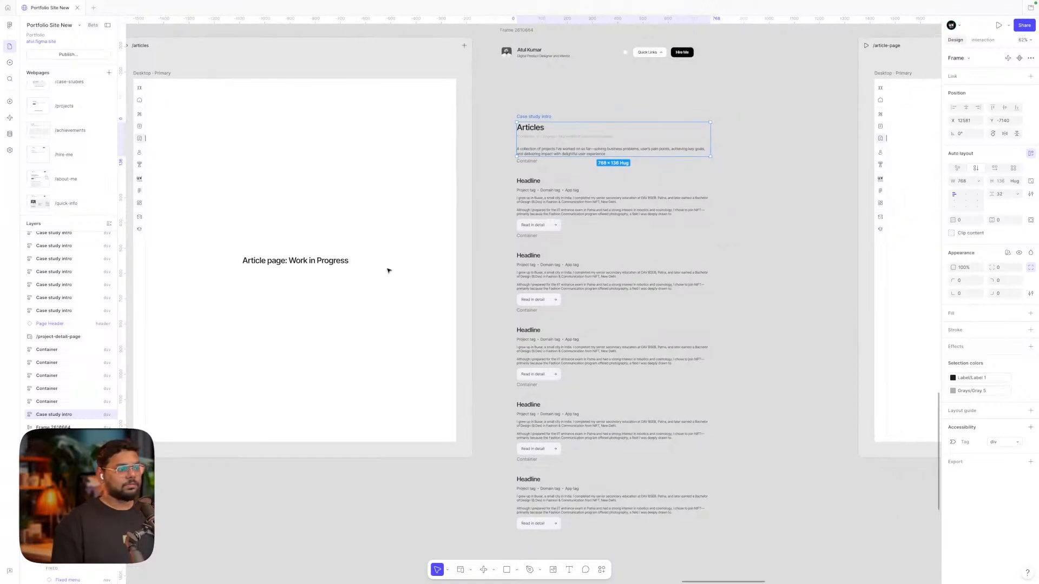
{"action": "scroll", "coordinate": [388, 268], "scroll_direction": "right", "scroll_amount": 4}
{"action": "scroll", "coordinate": [387, 269], "scroll_direction": "right", "scroll_amount": 10}
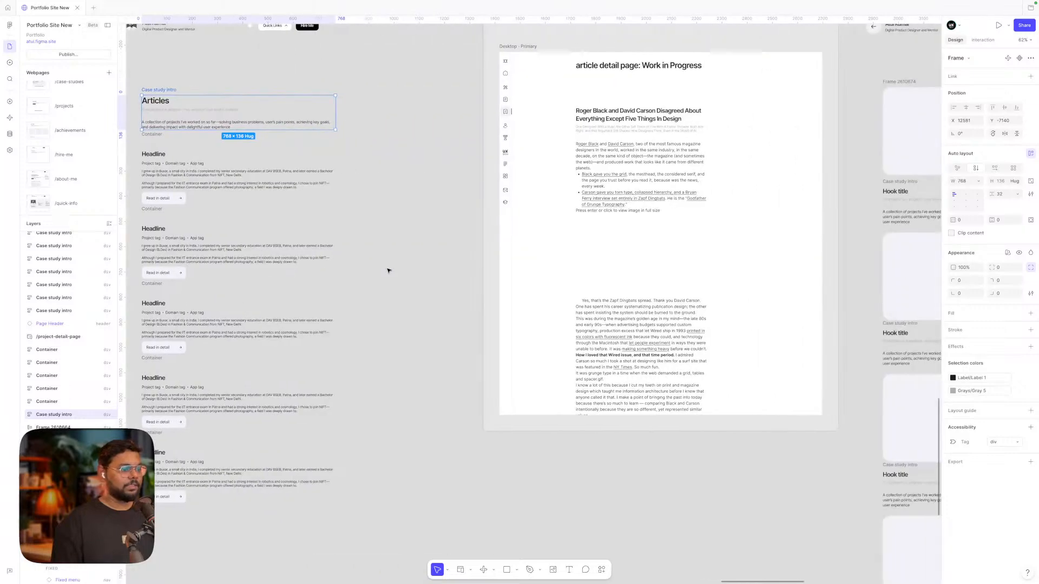
{"action": "scroll", "coordinate": [603, 217], "scroll_direction": "right", "scroll_amount": 2}
{"action": "scroll", "coordinate": [605, 216], "scroll_direction": "down", "scroll_amount": 4}
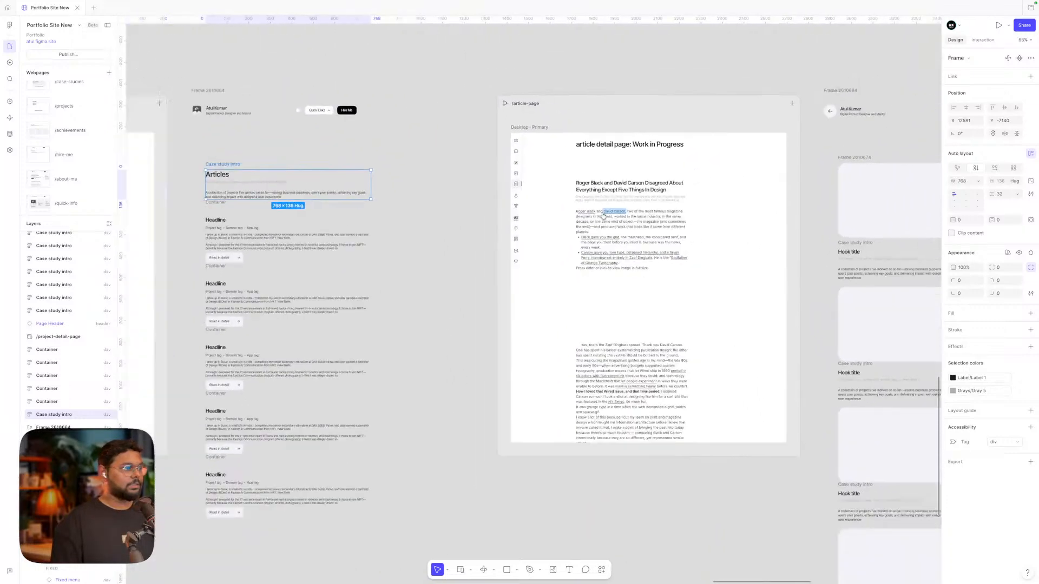
{"action": "scroll", "coordinate": [607, 216], "scroll_direction": "right", "scroll_amount": 2}
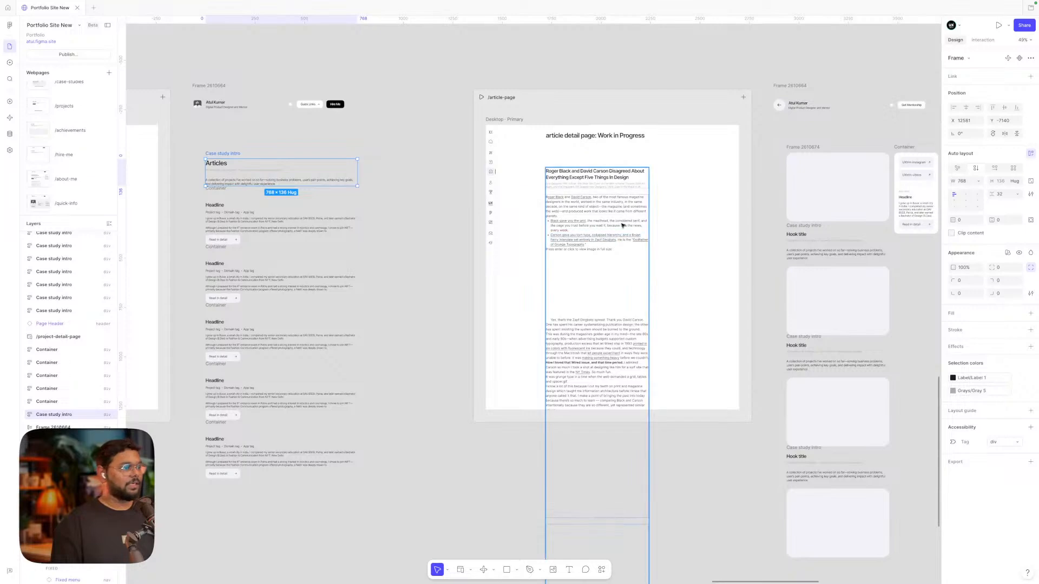
{"action": "scroll", "coordinate": [622, 225], "scroll_direction": "up", "scroll_amount": 4}
{"action": "scroll", "coordinate": [622, 225], "scroll_direction": "right", "scroll_amount": 12}
{"action": "scroll", "coordinate": [622, 225], "scroll_direction": "left", "scroll_amount": 2}
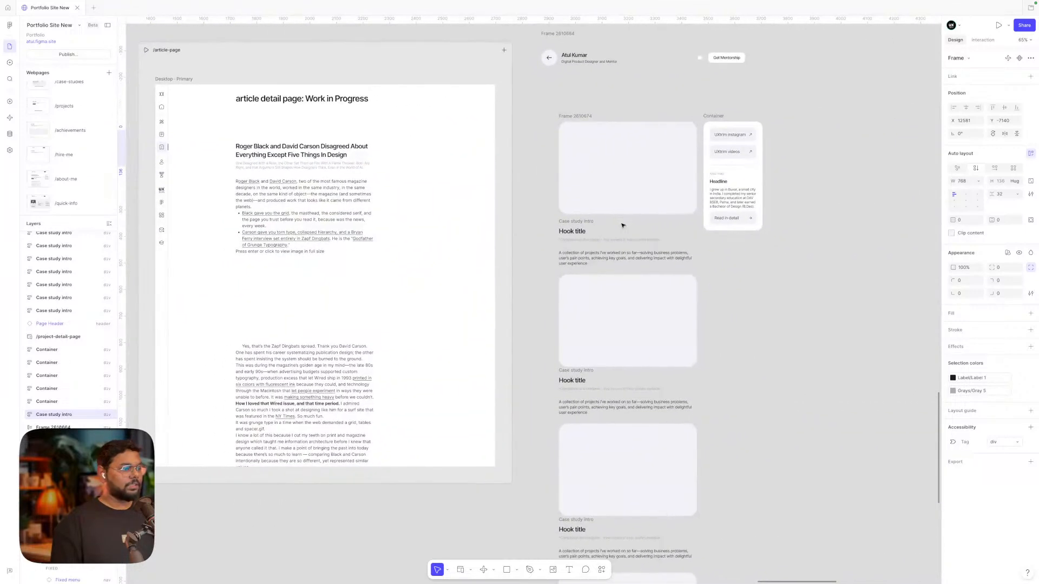
{"action": "left_click", "coordinate": [617, 208]}
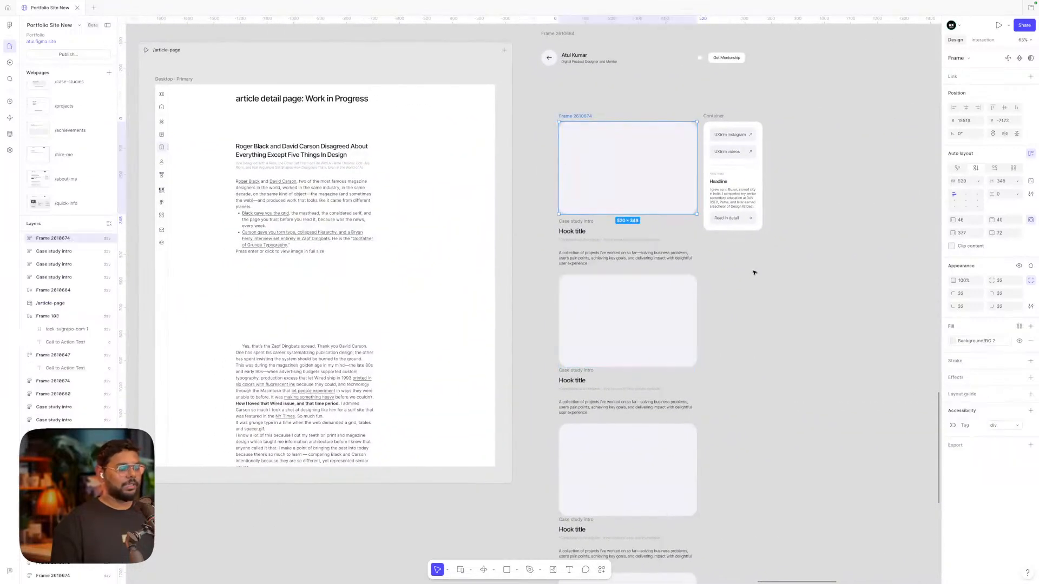
{"action": "scroll", "coordinate": [600, 194], "scroll_direction": "left", "scroll_amount": 2}
{"action": "left_click_drag", "start_coordinate": [595, 165], "coordinate": [707, 367]}
{"action": "left_click", "coordinate": [710, 357]}
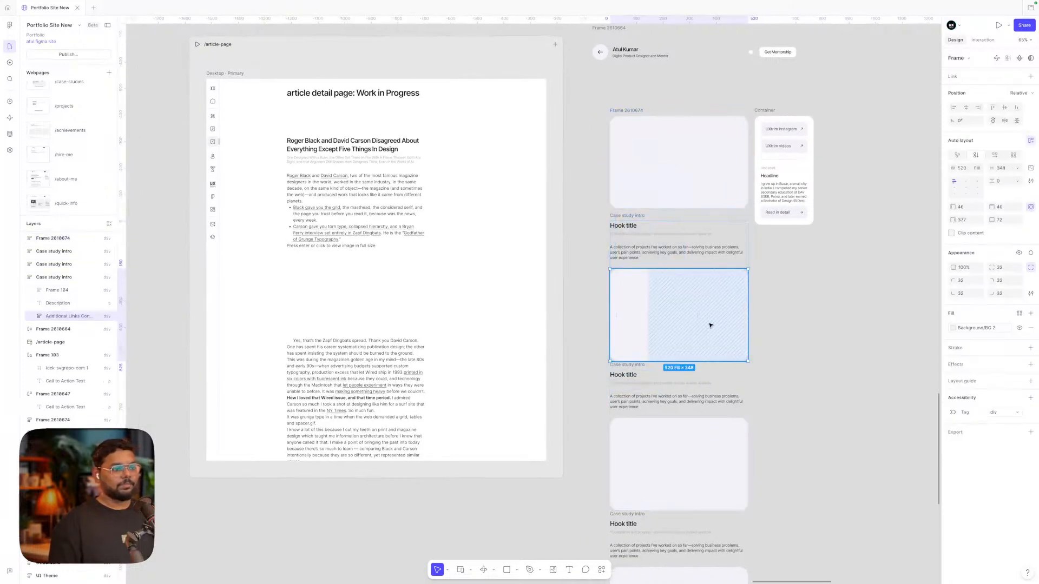
{"action": "left_click", "coordinate": [818, 292]}
{"action": "left_click", "coordinate": [775, 119]}
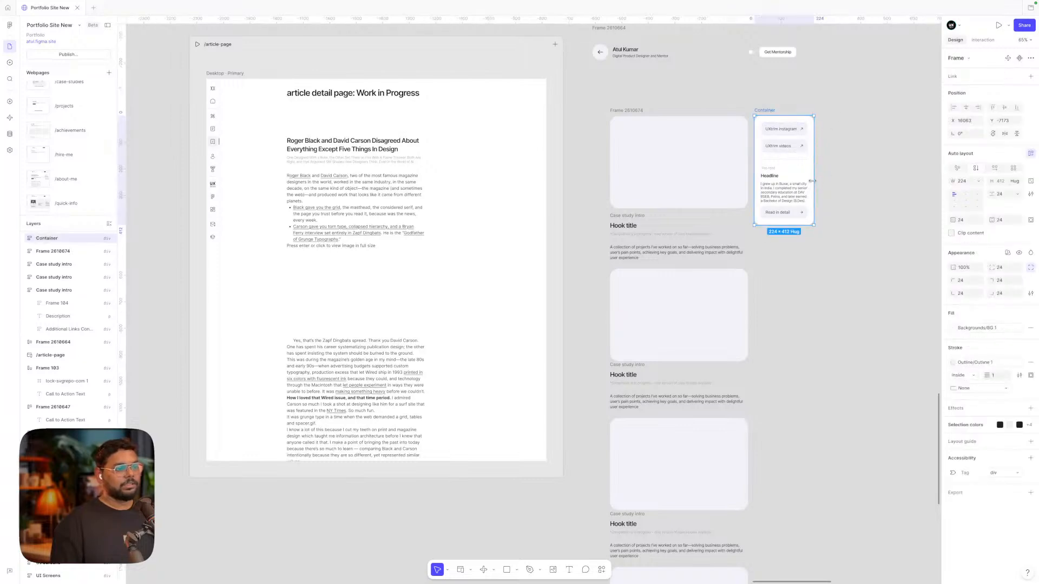
{"action": "scroll", "coordinate": [809, 176], "scroll_direction": "up", "scroll_amount": 3}
{"action": "scroll", "coordinate": [776, 115], "scroll_direction": "down", "scroll_amount": 4}
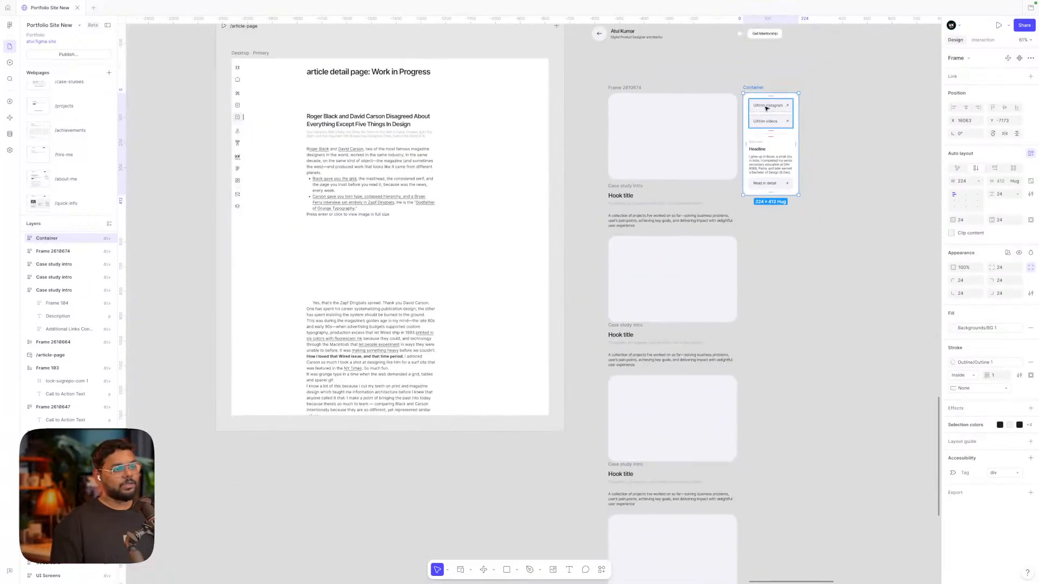
{"action": "scroll", "coordinate": [772, 109], "scroll_direction": "up", "scroll_amount": 3}
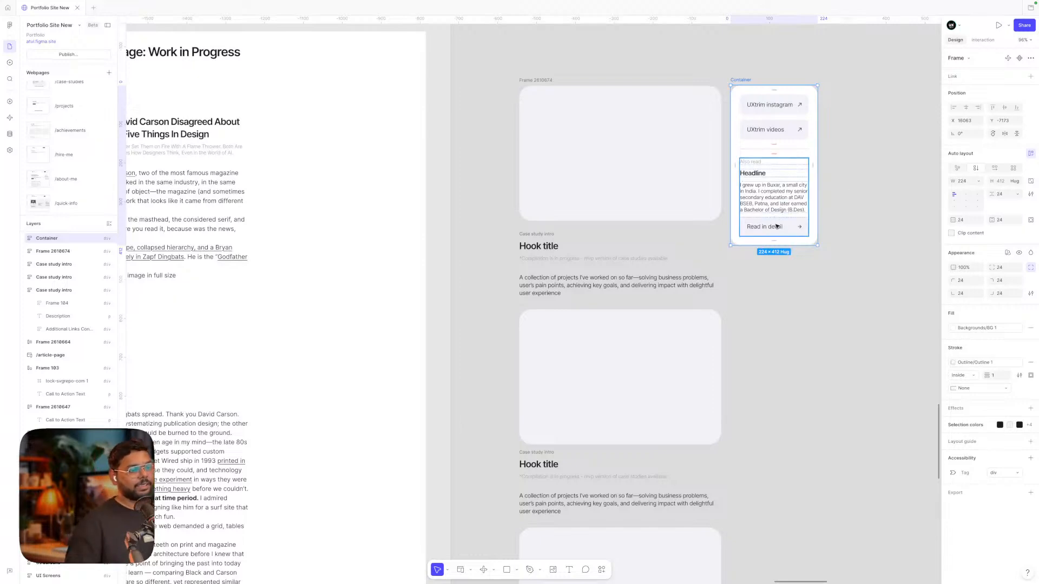
{"action": "scroll", "coordinate": [765, 227], "scroll_direction": "down", "scroll_amount": 3}
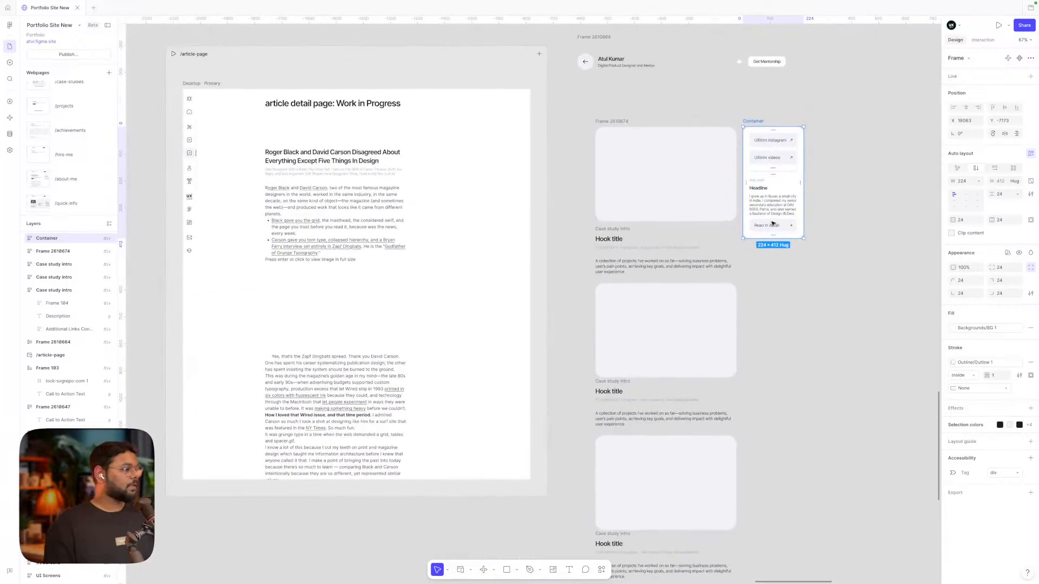
{"action": "left_click", "coordinate": [835, 216]}
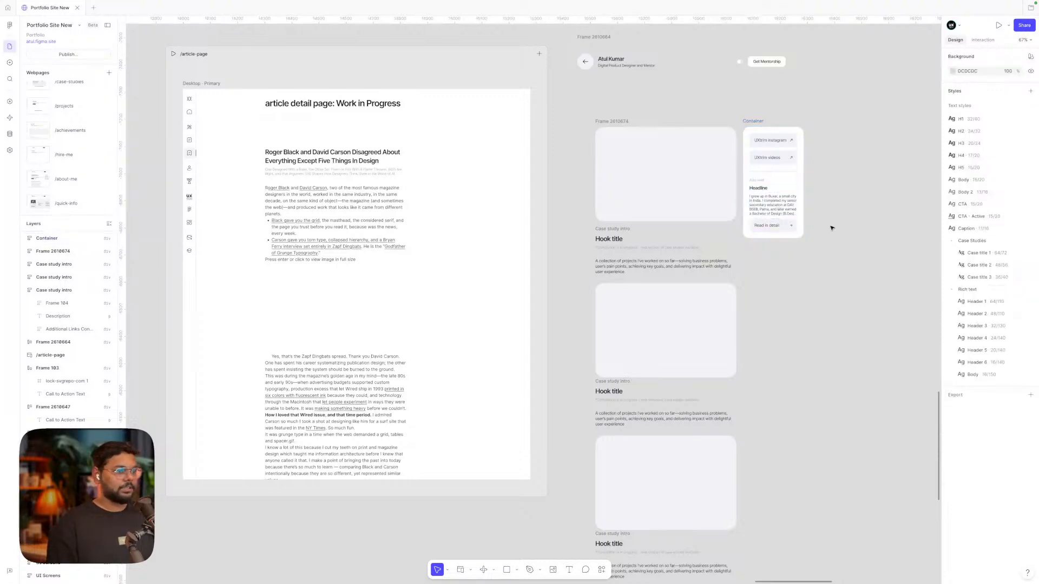
Zoom out to survey all of the site's page frames on the canvas
{"action": "scroll", "coordinate": [846, 227], "scroll_direction": "down", "scroll_amount": 4}
{"action": "scroll", "coordinate": [846, 227], "scroll_direction": "down", "scroll_amount": 10}
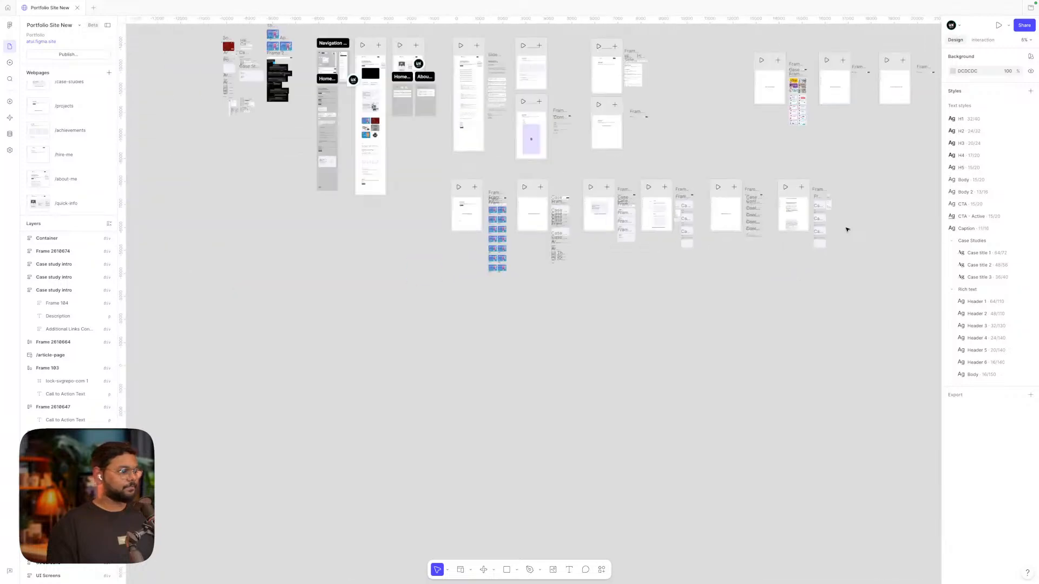
{"action": "scroll", "coordinate": [550, 267], "scroll_direction": "up", "scroll_amount": 3}
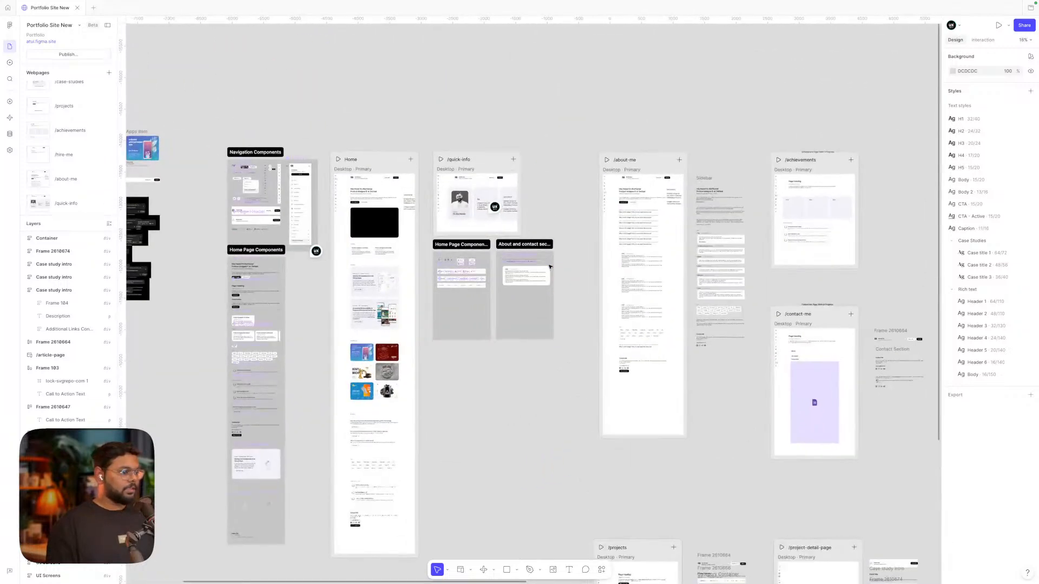
{"action": "scroll", "coordinate": [567, 216], "scroll_direction": "up", "scroll_amount": 3}
{"action": "scroll", "coordinate": [567, 217], "scroll_direction": "down", "scroll_amount": 3}
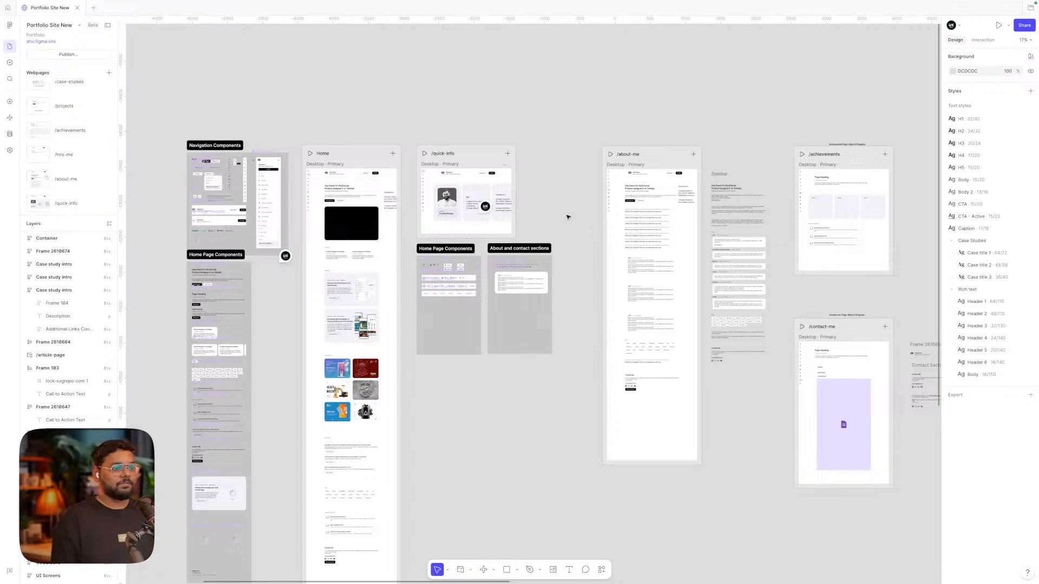
Pan across the canvas and zoom in on the /hire-me frame
{"action": "scroll", "coordinate": [567, 217], "scroll_direction": "right", "scroll_amount": 4}
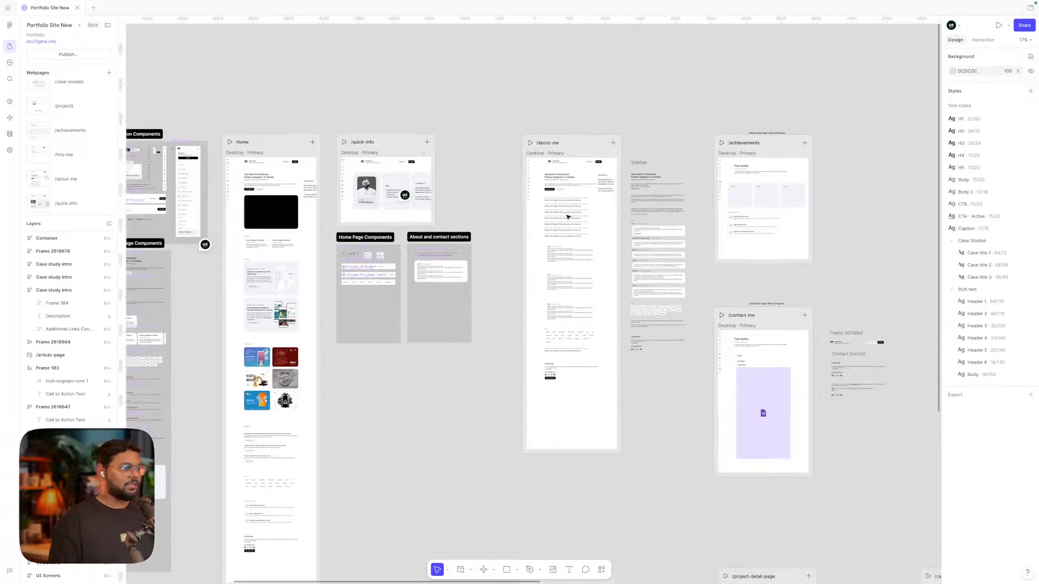
{"action": "scroll", "coordinate": [568, 217], "scroll_direction": "right", "scroll_amount": 1}
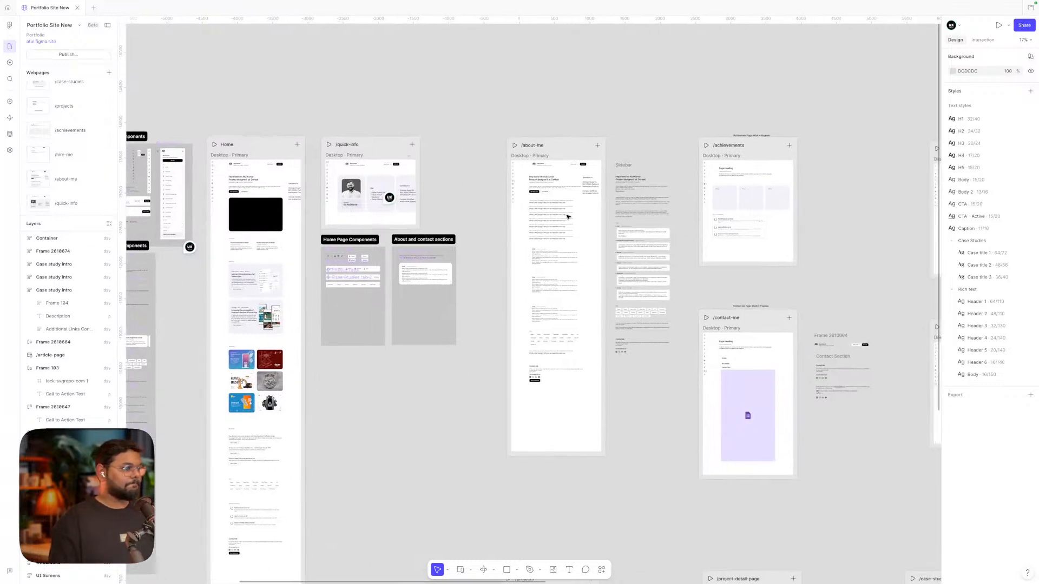
{"action": "scroll", "coordinate": [567, 217], "scroll_direction": "down", "scroll_amount": 5}
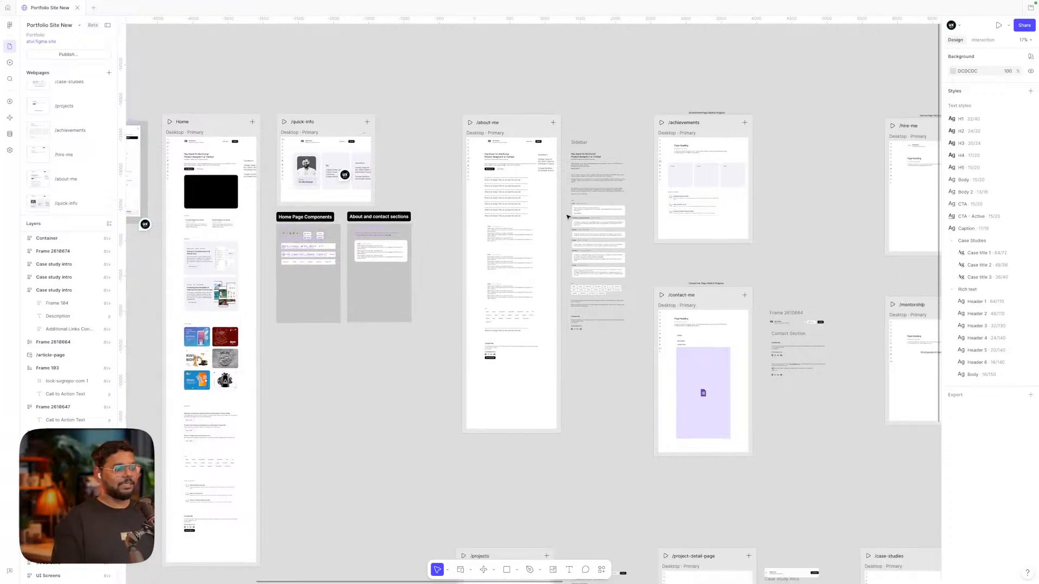
{"action": "scroll", "coordinate": [567, 216], "scroll_direction": "right", "scroll_amount": 1}
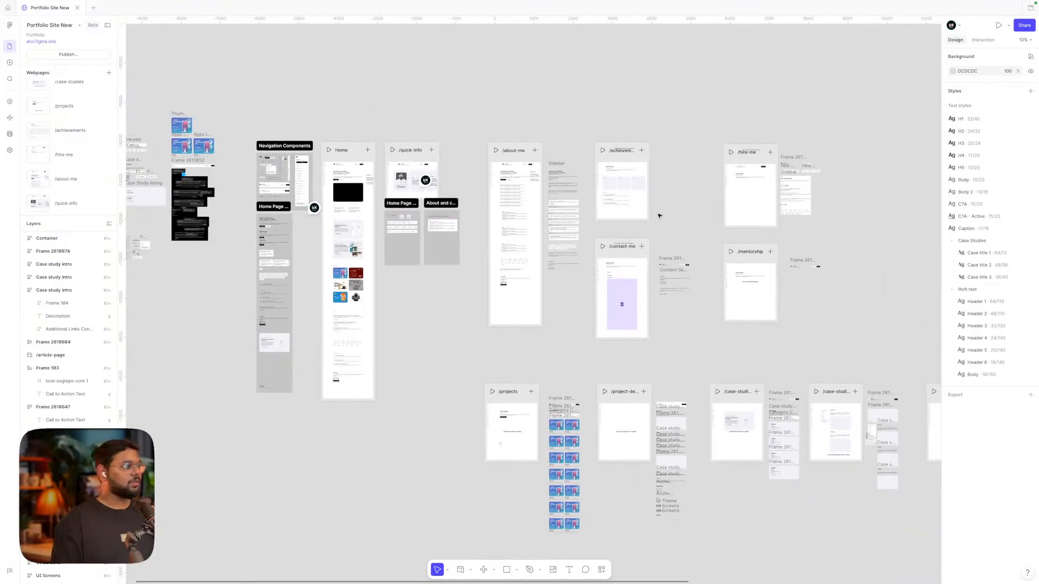
{"action": "scroll", "coordinate": [658, 216], "scroll_direction": "right", "scroll_amount": 5}
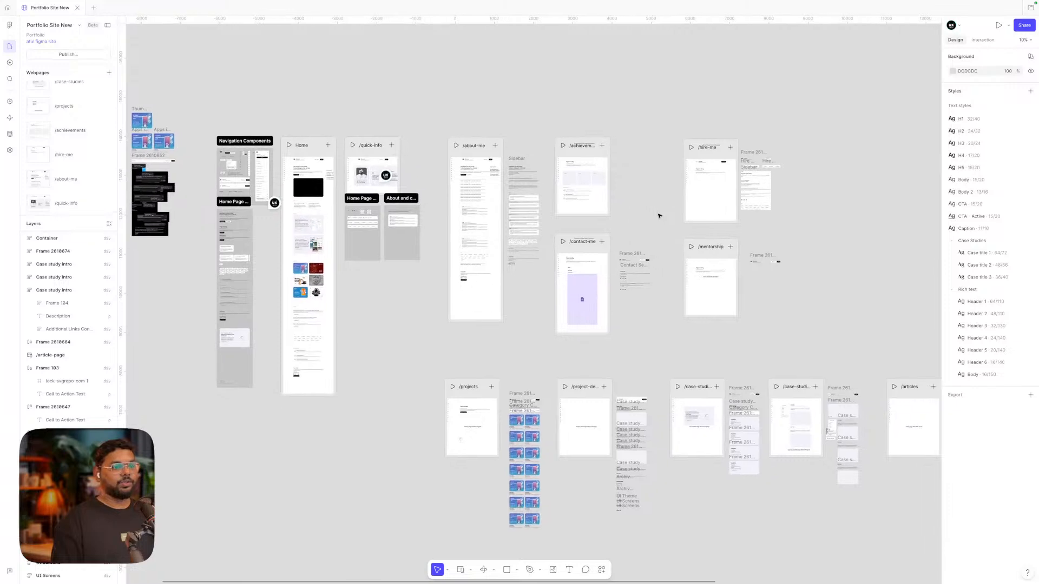
{"action": "scroll", "coordinate": [659, 216], "scroll_direction": "up", "scroll_amount": 2}
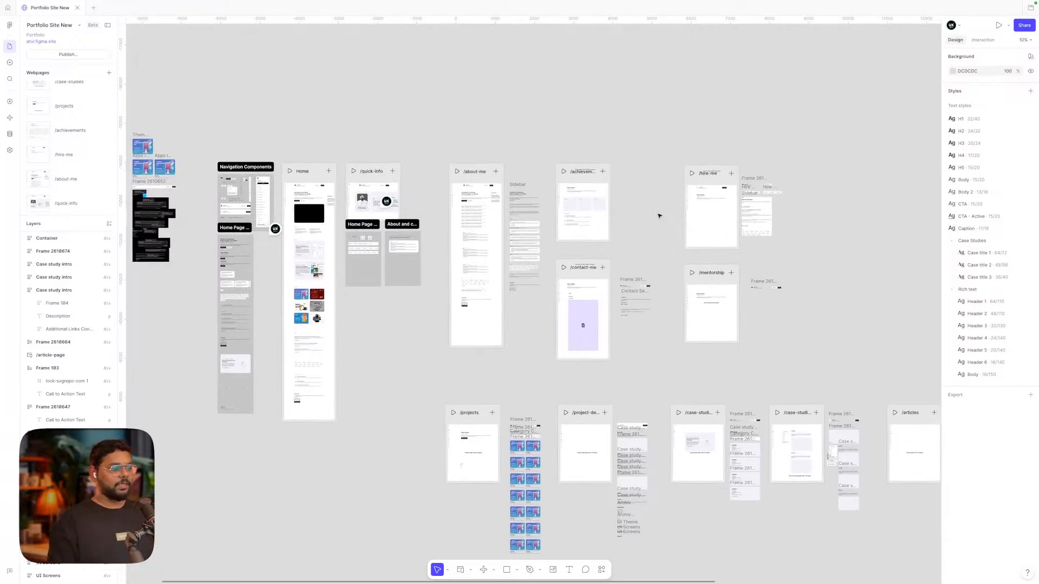
{"action": "scroll", "coordinate": [657, 216], "scroll_direction": "left", "scroll_amount": 3}
{"action": "scroll", "coordinate": [540, 201], "scroll_direction": "right", "scroll_amount": 8}
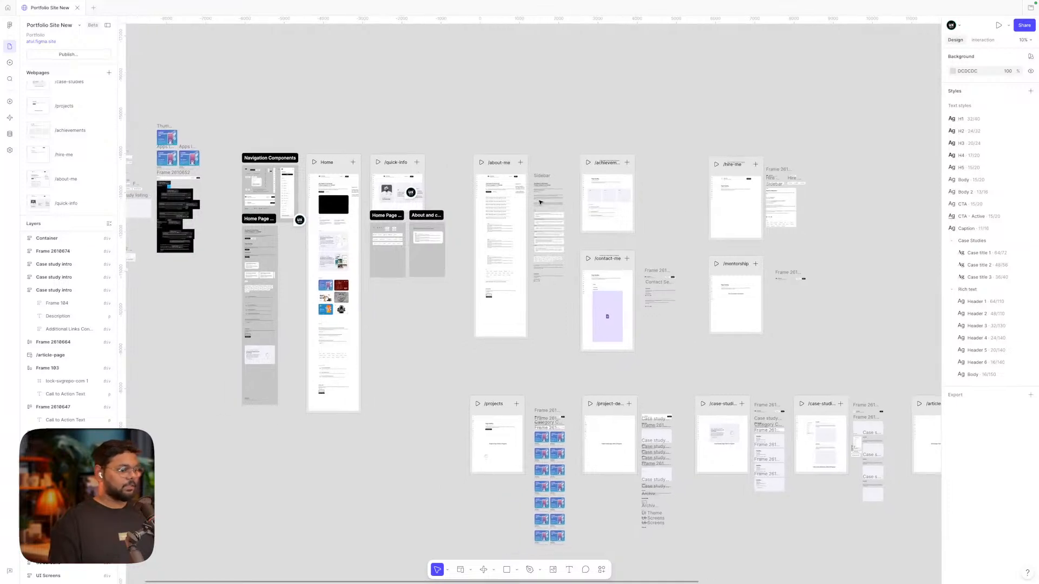
{"action": "scroll", "coordinate": [844, 166], "scroll_direction": "right", "scroll_amount": 15}
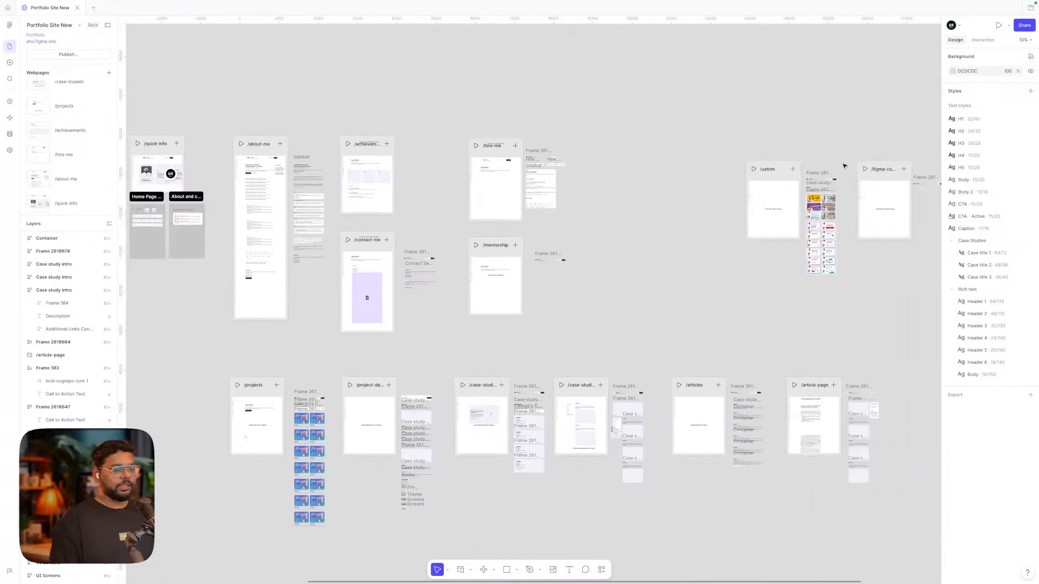
{"action": "scroll", "coordinate": [782, 173], "scroll_direction": "up", "scroll_amount": 3}
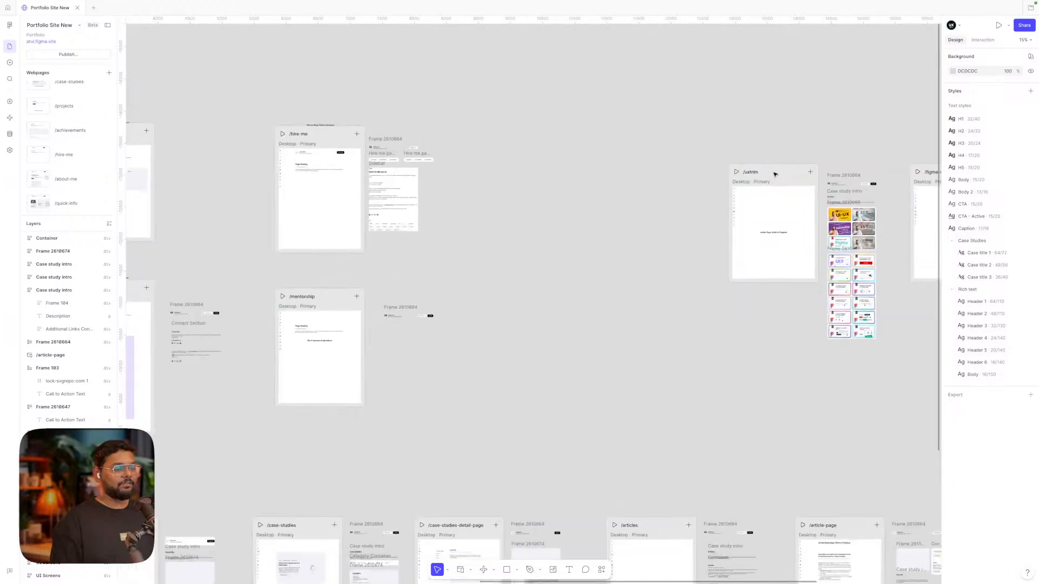
{"action": "scroll", "coordinate": [781, 173], "scroll_direction": "left", "scroll_amount": 15}
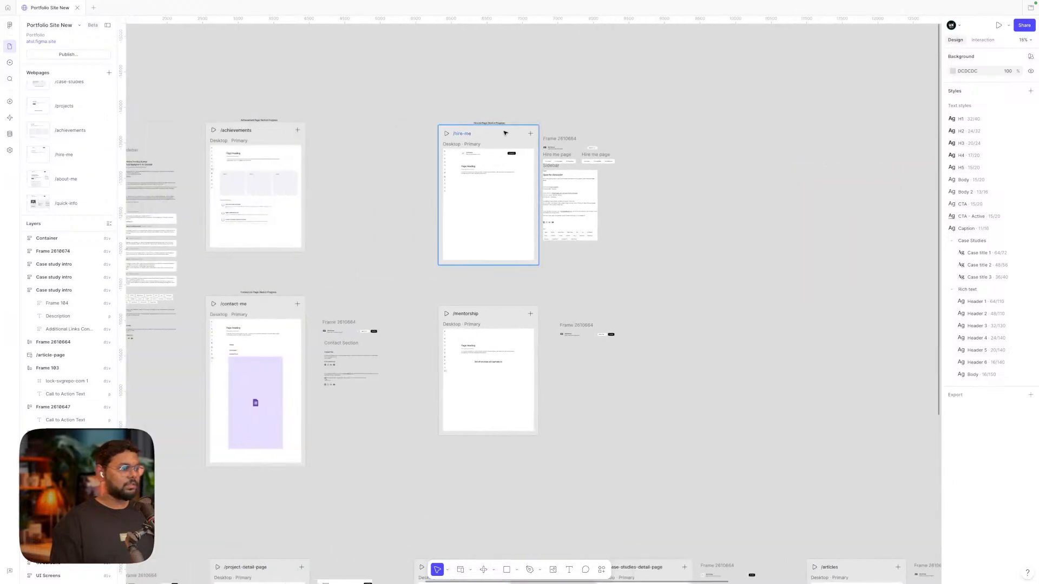
{"action": "scroll", "coordinate": [504, 133], "scroll_direction": "up", "scroll_amount": 5}
{"action": "scroll", "coordinate": [505, 133], "scroll_direction": "down", "scroll_amount": 5}
Move the contents of Frame 2610664 further right of the /hire-me frame
{"action": "left_click", "coordinate": [483, 145]}
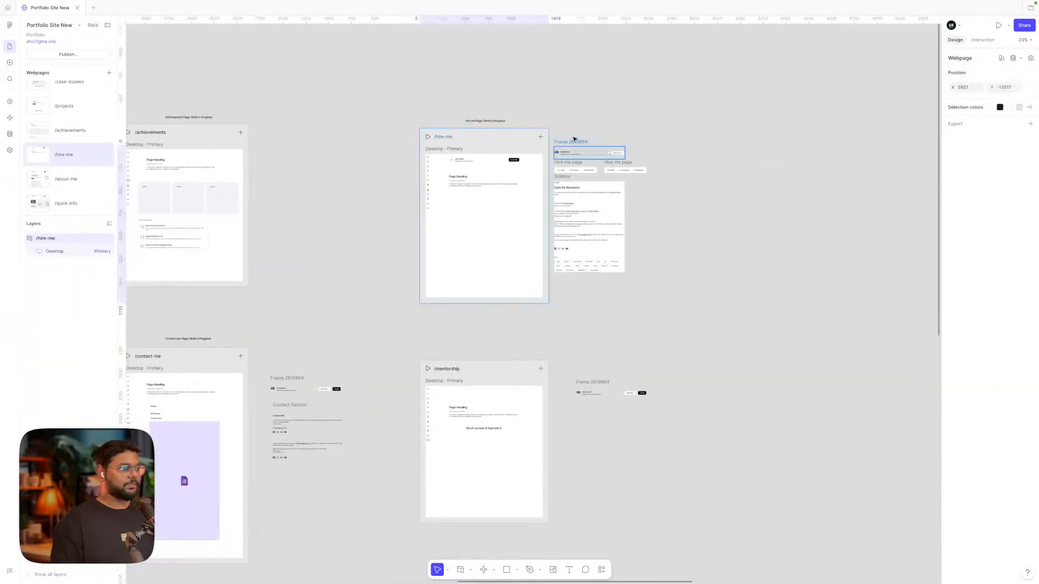
{"action": "left_click_drag", "start_coordinate": [726, 132], "coordinate": [585, 283]}
{"action": "left_click_drag", "start_coordinate": [586, 222], "coordinate": [745, 224]}
{"action": "scroll", "coordinate": [548, 178], "scroll_direction": "up", "scroll_amount": 5}
{"action": "scroll", "coordinate": [547, 177], "scroll_direction": "left", "scroll_amount": 7}
Add Tablet and Mobile layouts to the /hire-me page
{"action": "left_click", "coordinate": [651, 119]}
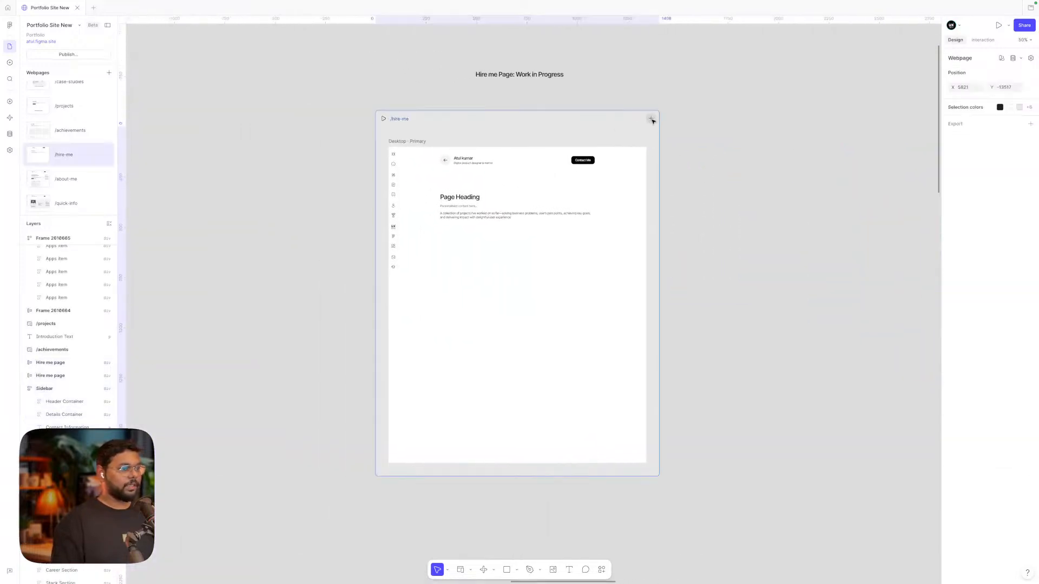
{"action": "left_click", "coordinate": [633, 145]}
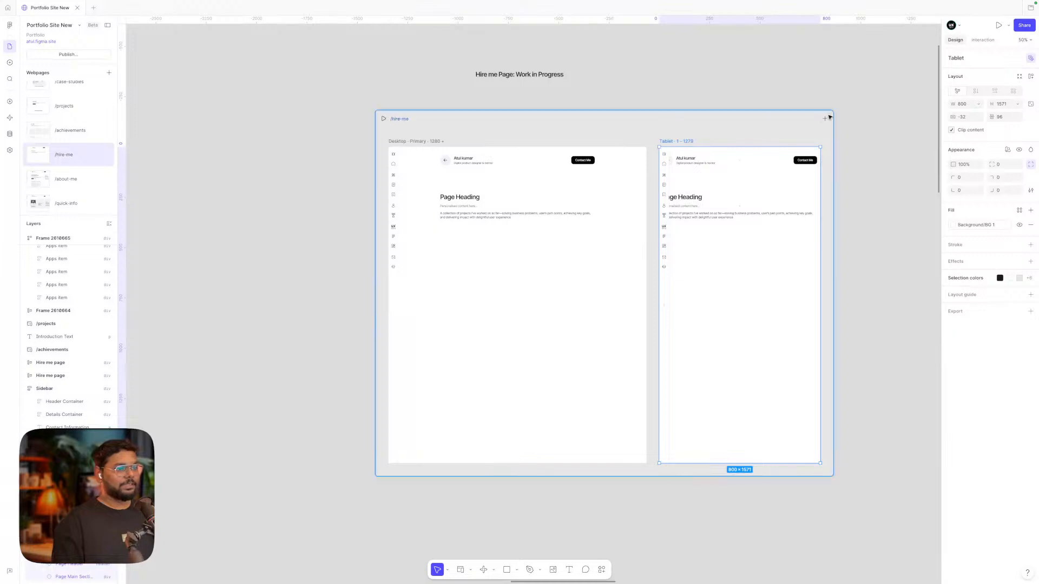
{"action": "left_click", "coordinate": [825, 118]}
{"action": "left_click", "coordinate": [798, 155]}
{"action": "scroll", "coordinate": [861, 177], "scroll_direction": "right", "scroll_amount": 2}
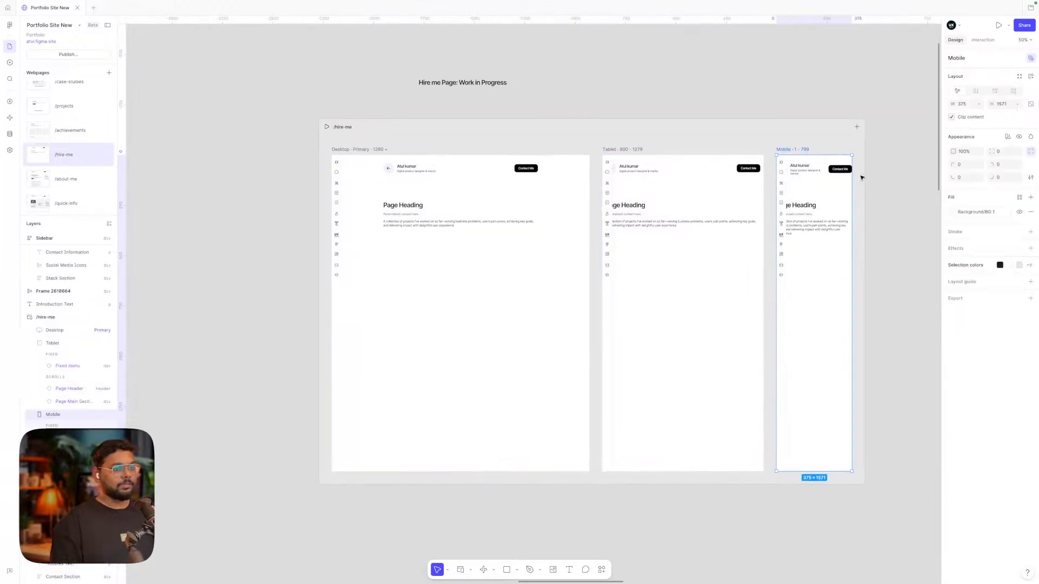
Pull the Mobile main section's left edge in past the icon rail
{"action": "left_click", "coordinate": [818, 232]}
{"action": "scroll", "coordinate": [818, 233], "scroll_direction": "up", "scroll_amount": 2}
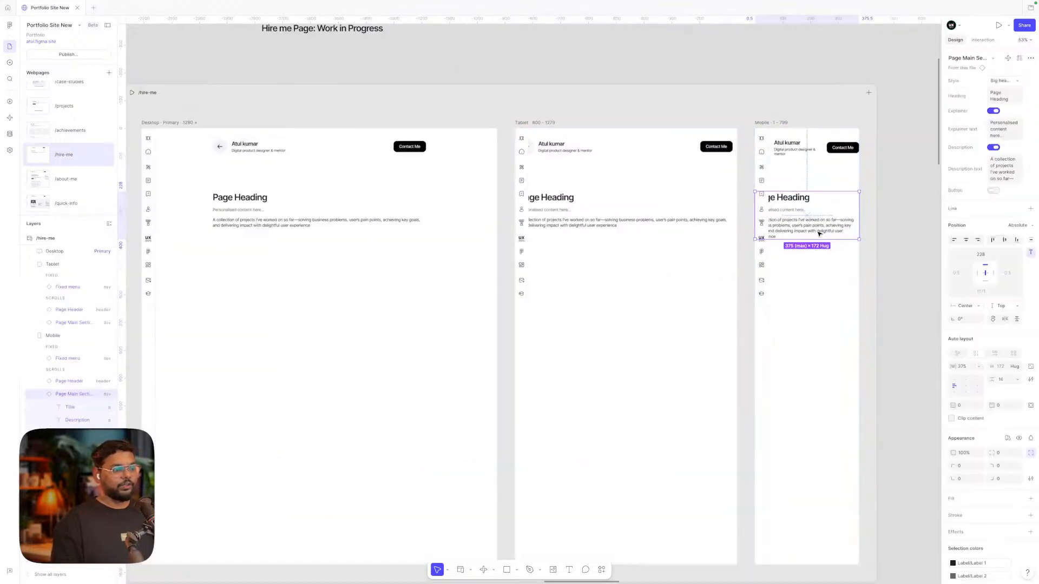
{"action": "scroll", "coordinate": [818, 234], "scroll_direction": "up", "scroll_amount": 2}
{"action": "left_click_drag", "start_coordinate": [740, 204], "coordinate": [759, 203]}
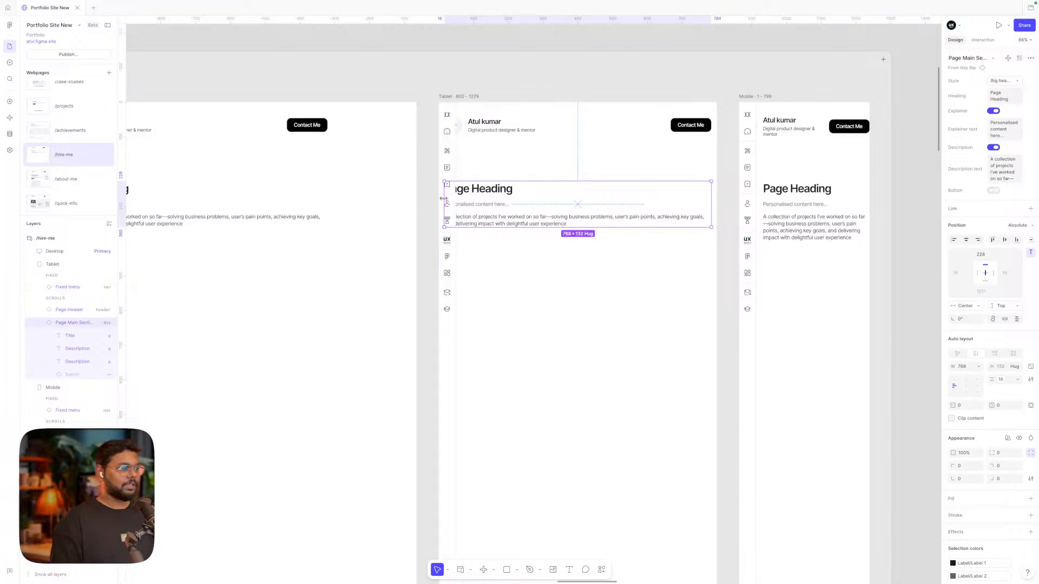
Narrow the Tablet Page Main Section and Page Header to 700 px wide
{"action": "left_click_drag", "start_coordinate": [445, 204], "coordinate": [468, 205]}
{"action": "left_click", "coordinate": [502, 134]}
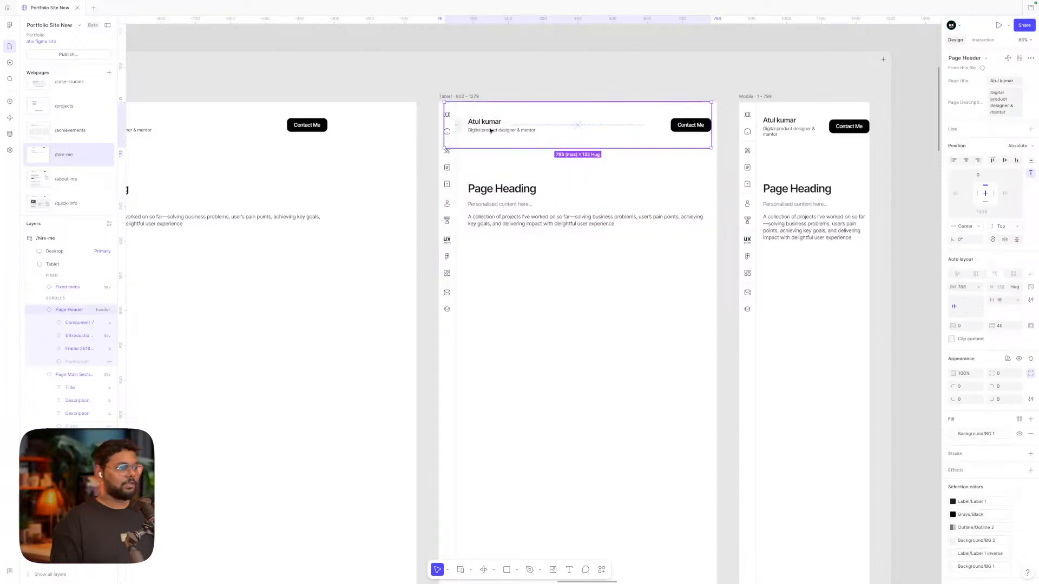
{"action": "left_click_drag", "start_coordinate": [444, 128], "coordinate": [469, 127]}
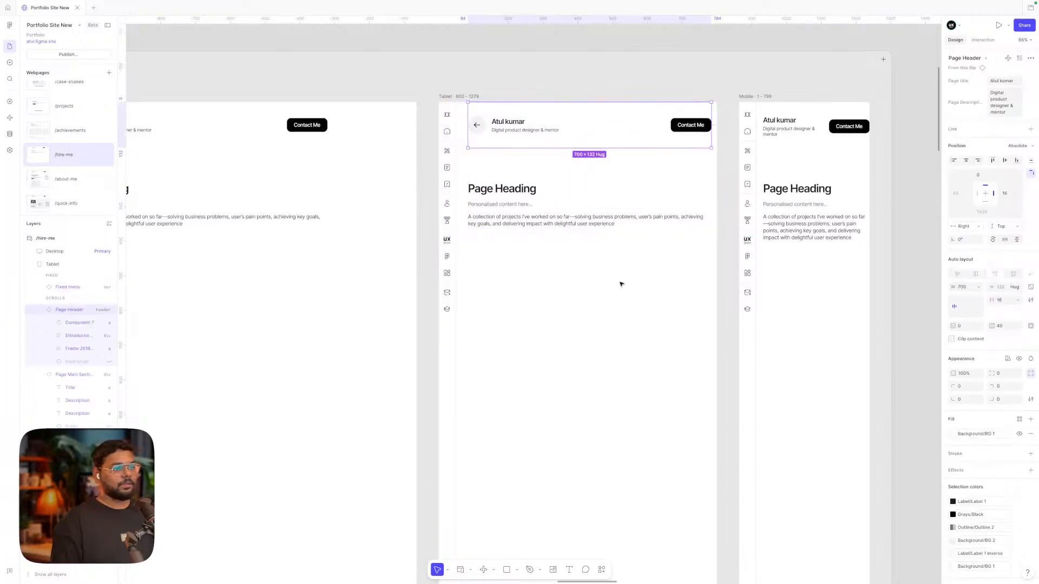
{"action": "key", "text": "Escape"}
{"action": "scroll", "coordinate": [620, 283], "scroll_direction": "down", "scroll_amount": 5}
{"action": "scroll", "coordinate": [620, 284], "scroll_direction": "right", "scroll_amount": 4}
{"action": "scroll", "coordinate": [620, 284], "scroll_direction": "down", "scroll_amount": 2}
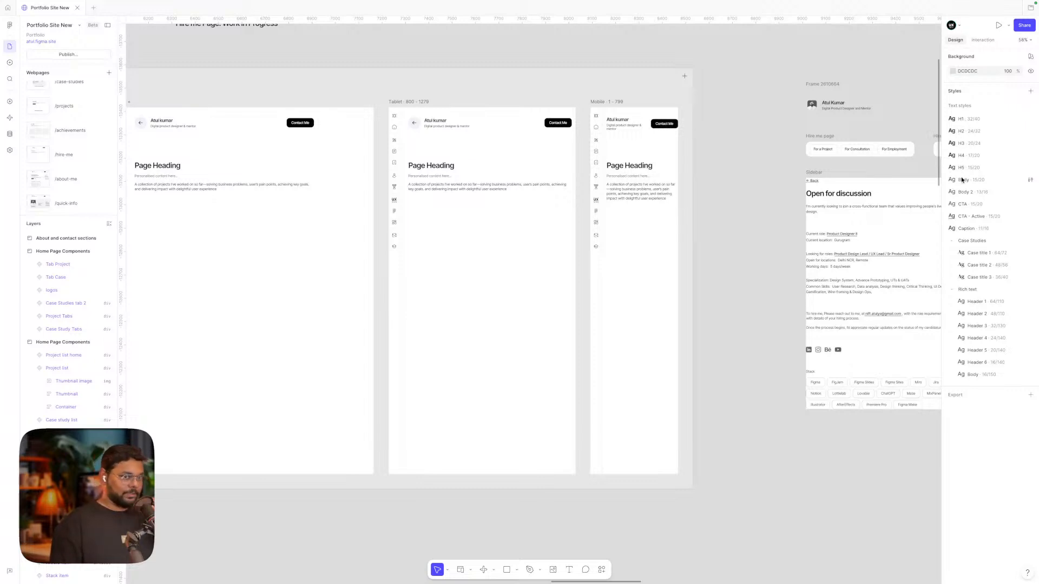
Add Desktop and Tablet breakpoints to the H1 text style, with Tablet size 28
{"action": "left_click", "coordinate": [1030, 120]}
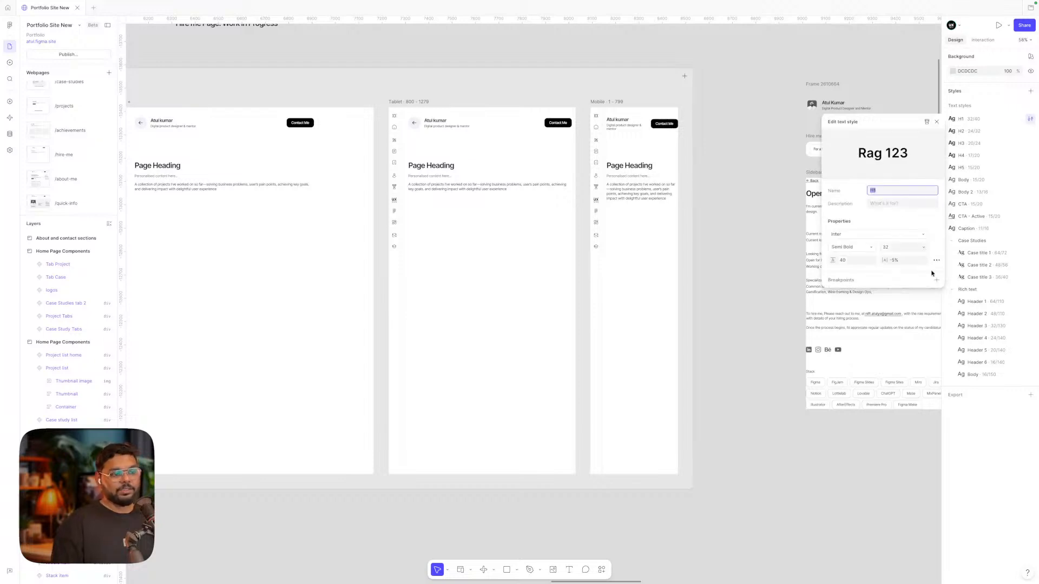
{"action": "left_click", "coordinate": [936, 280]}
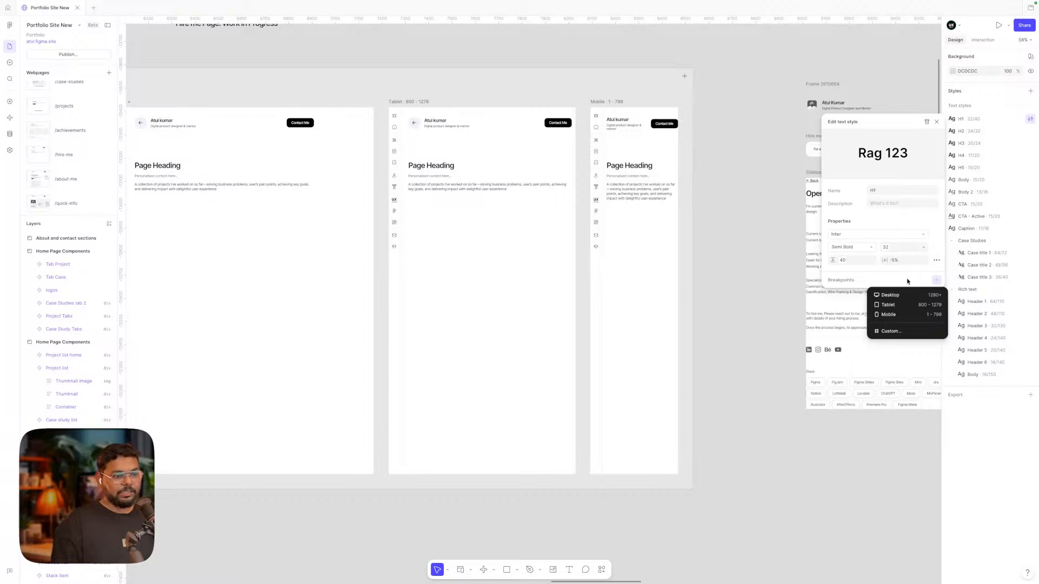
{"action": "left_click", "coordinate": [894, 295]}
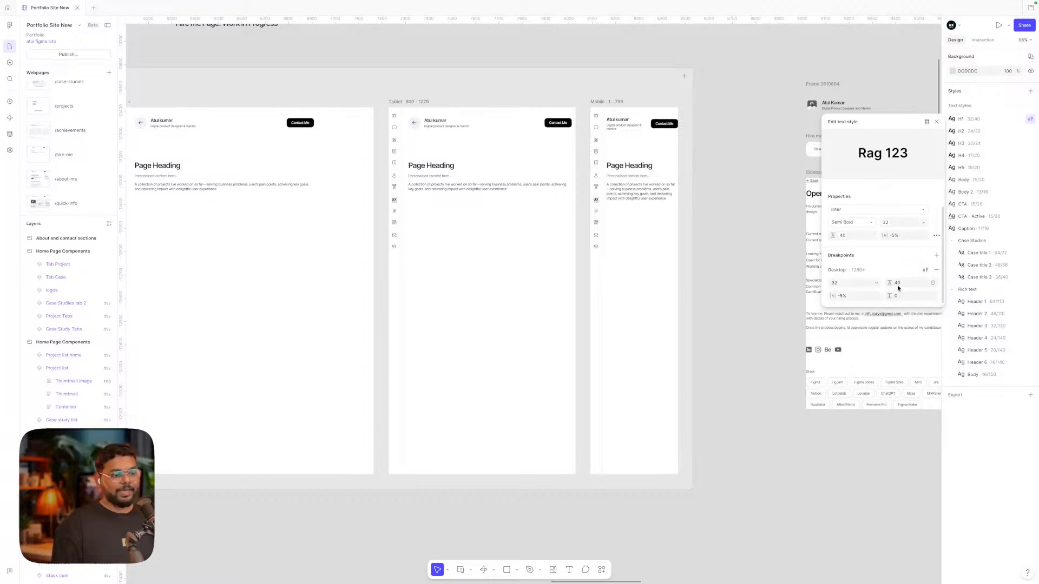
{"action": "left_click", "coordinate": [840, 285]}
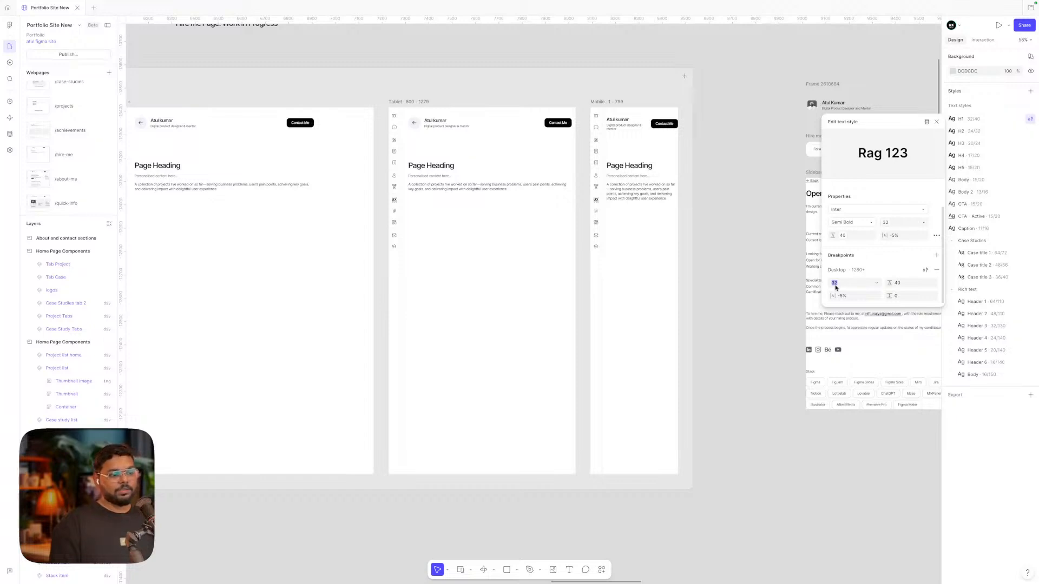
{"action": "left_click", "coordinate": [936, 255]}
{"action": "left_click", "coordinate": [893, 270]}
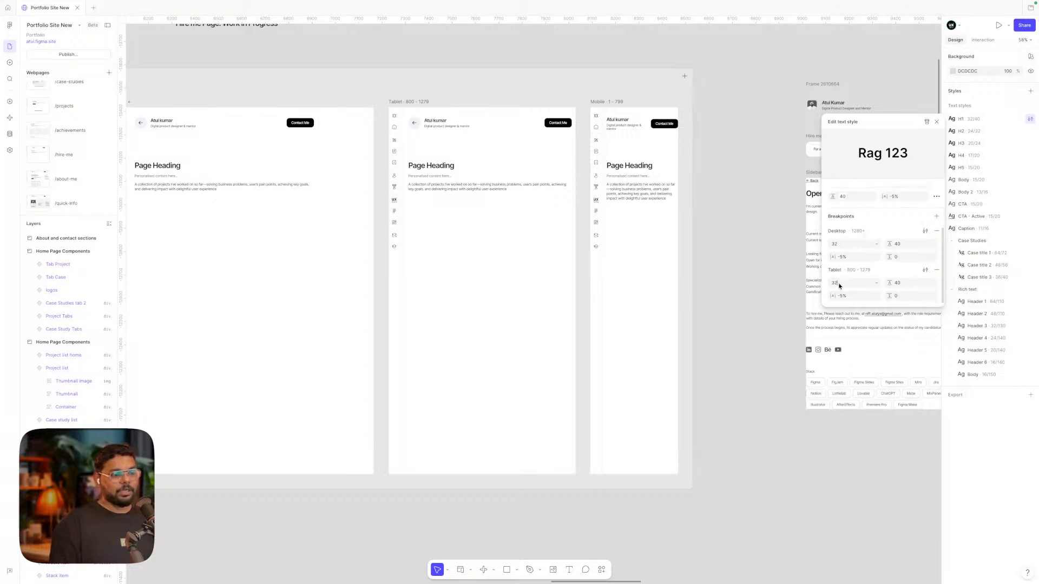
{"action": "type", "text": "28"}
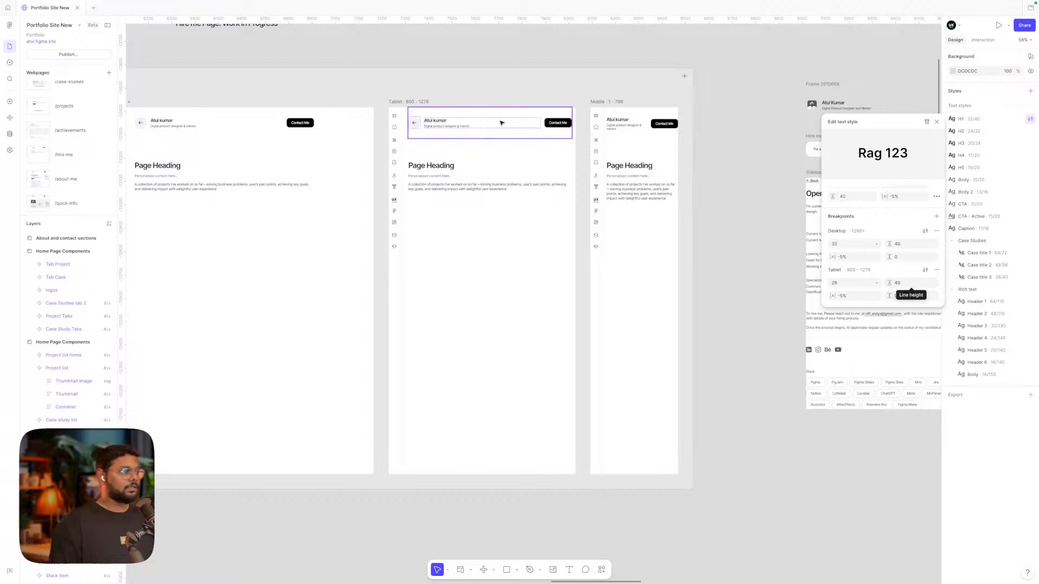
Check the Tablet heading, then add a Mobile breakpoint to H1 with size 24
{"action": "scroll", "coordinate": [466, 112], "scroll_direction": "left", "scroll_amount": 2}
{"action": "left_click", "coordinate": [470, 112]}
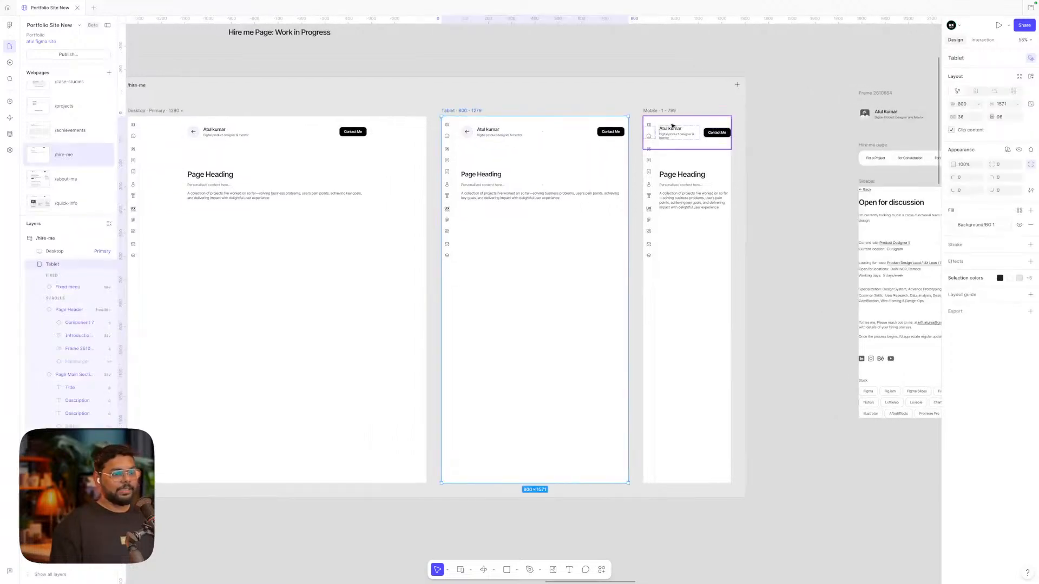
{"action": "left_click", "coordinate": [797, 146]}
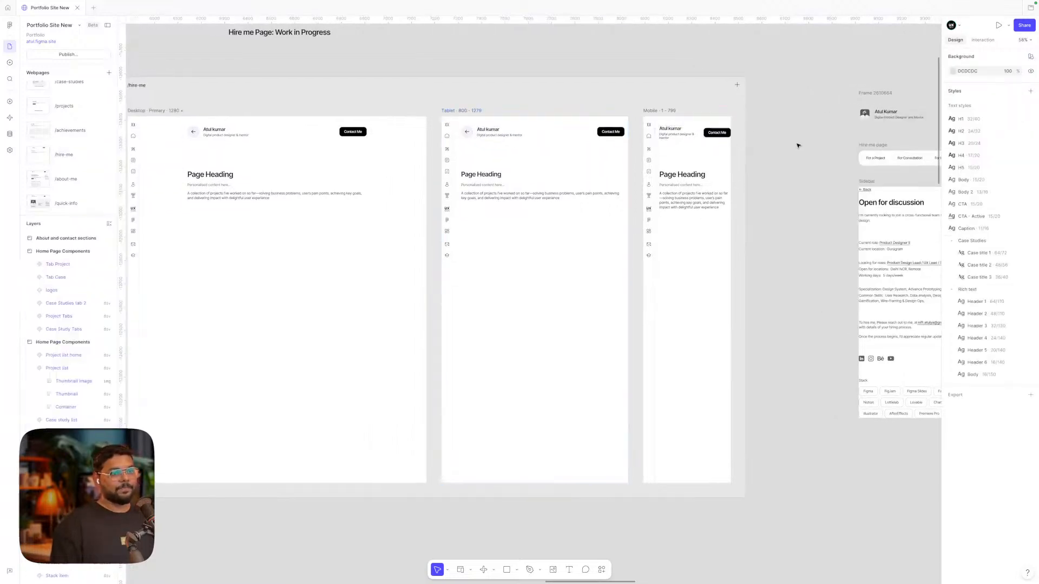
{"action": "left_click", "coordinate": [1030, 119]}
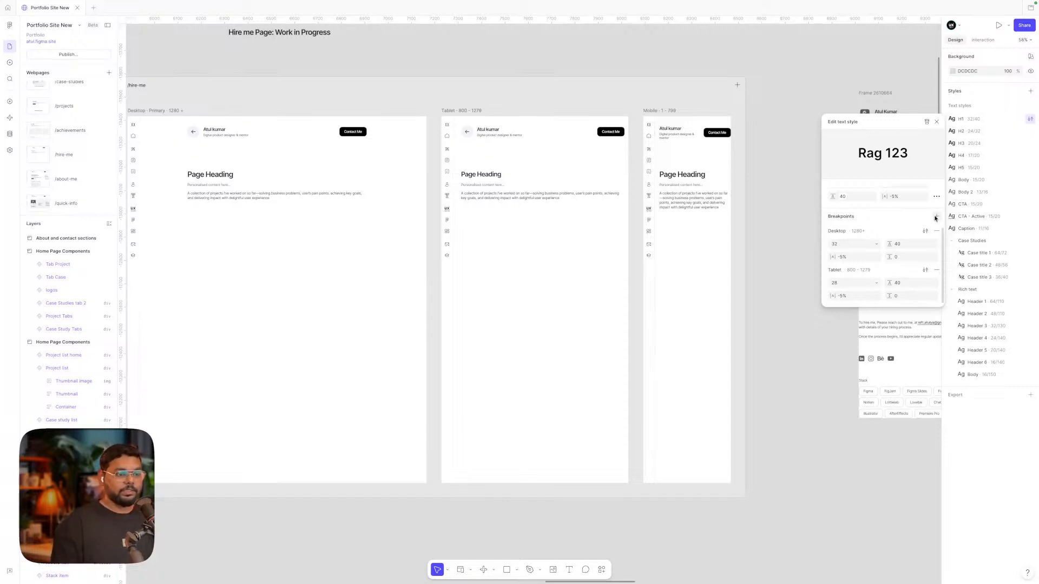
{"action": "left_click", "coordinate": [937, 215]}
{"action": "left_click", "coordinate": [894, 231]}
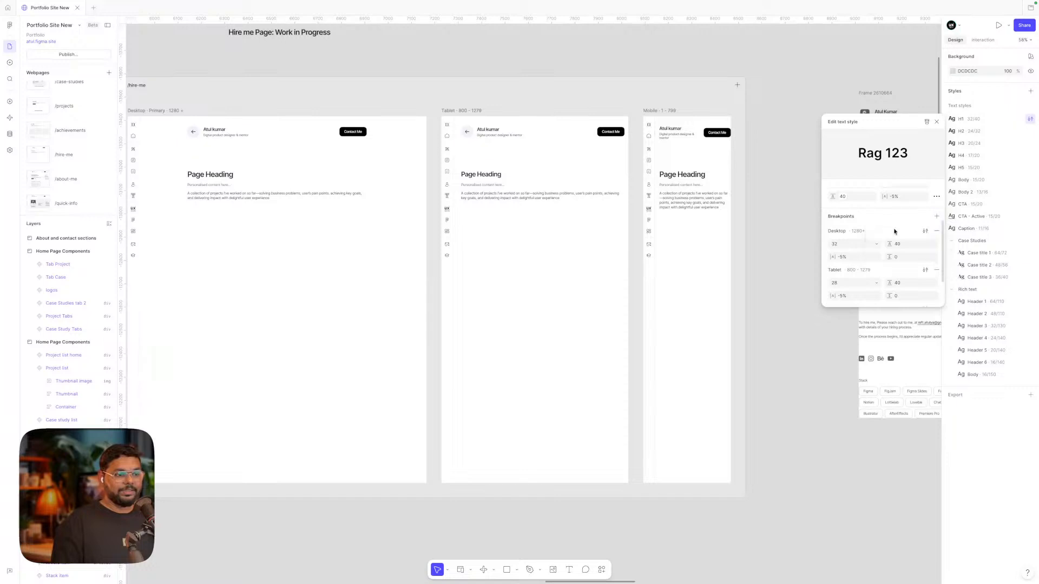
{"action": "scroll", "coordinate": [877, 264], "scroll_direction": "down", "scroll_amount": 2}
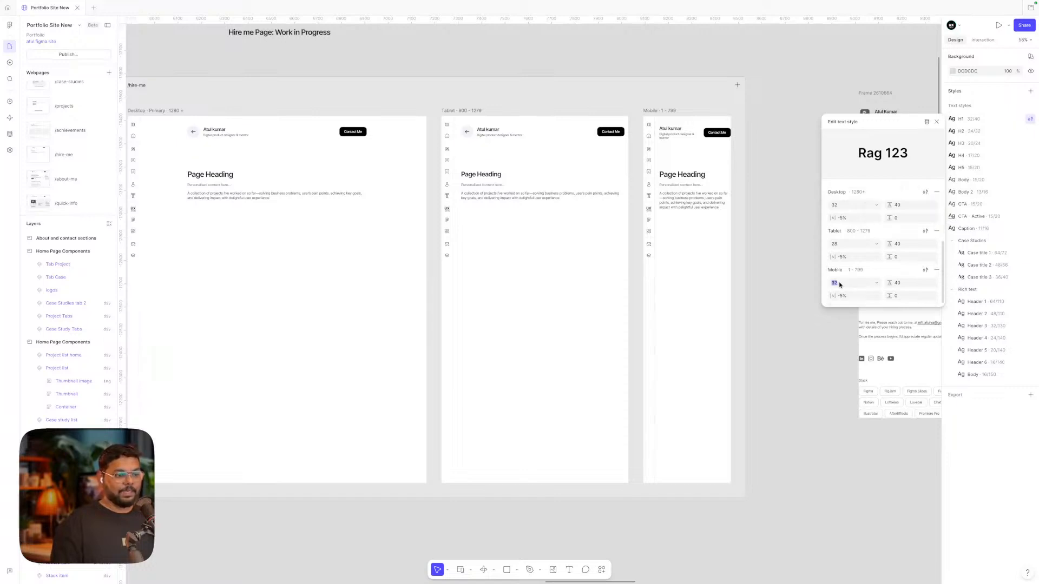
{"action": "type", "text": "24"}
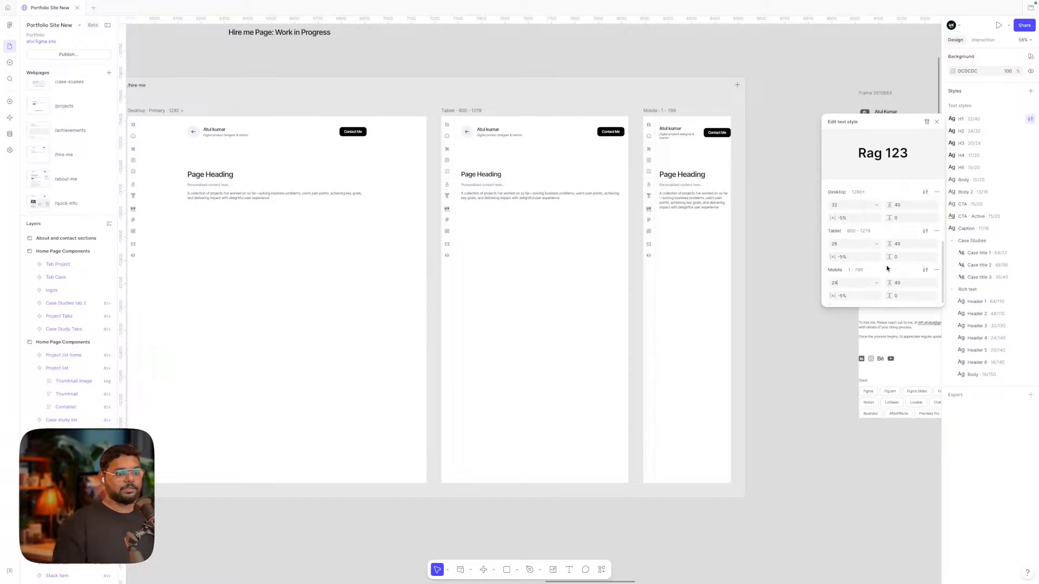
Set H1 line heights to 28 on Mobile and 32 on Tablet
{"action": "left_click", "coordinate": [903, 283]}
{"action": "type", "text": "28"}
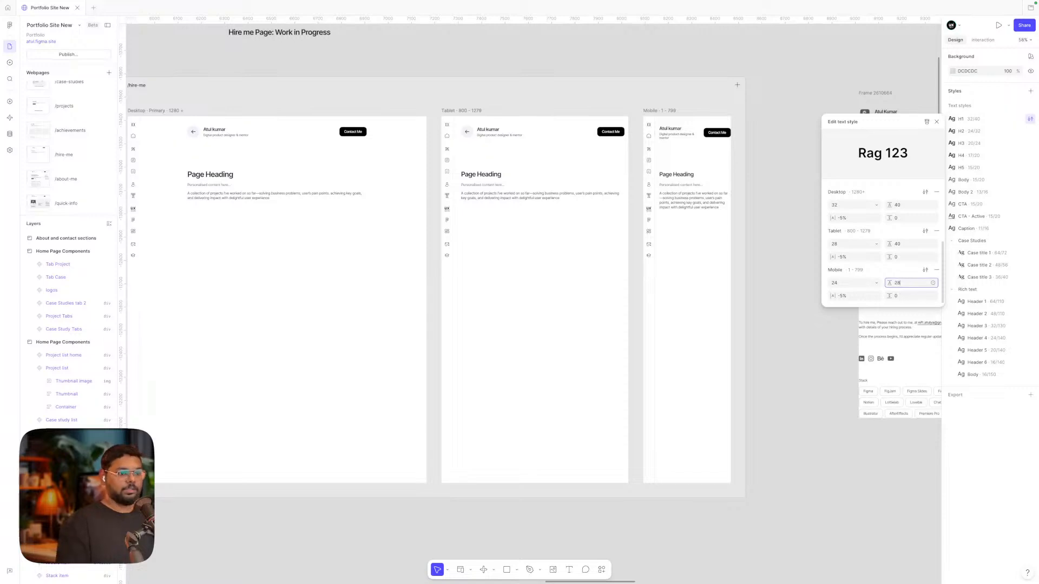
{"action": "left_click", "coordinate": [906, 244]}
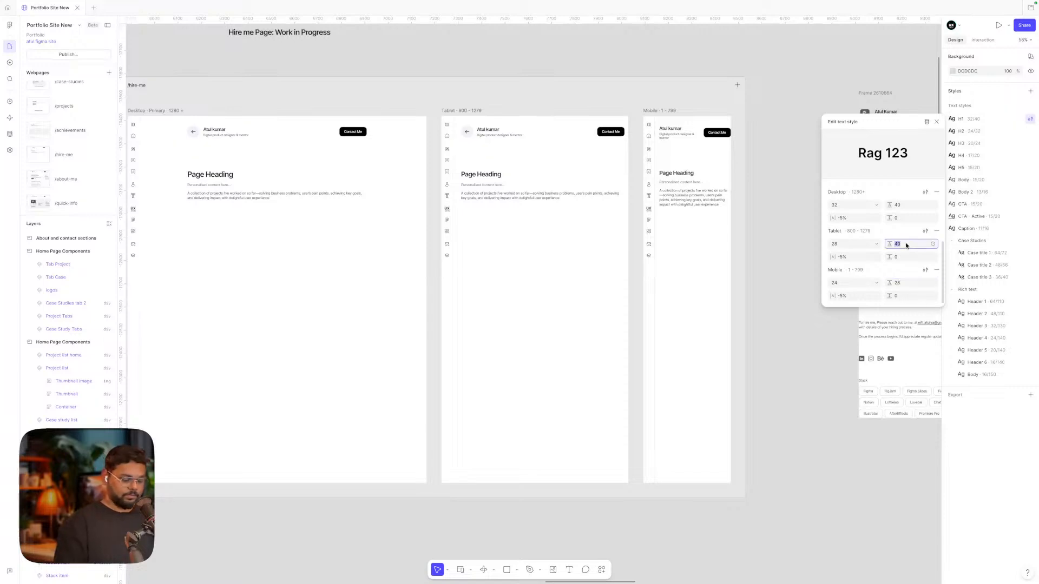
{"action": "type", "text": "32"}
{"action": "left_click", "coordinate": [901, 234]}
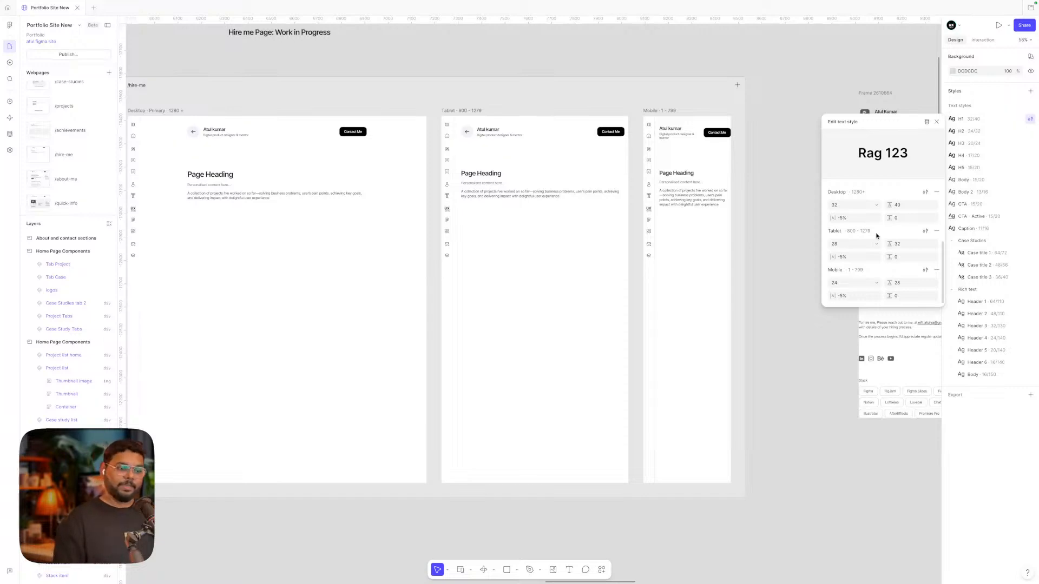
Close the H1 style editor and expand the Case Studies and Rich text style groups
{"action": "left_click", "coordinate": [953, 242]}
{"action": "left_click", "coordinate": [952, 253]}
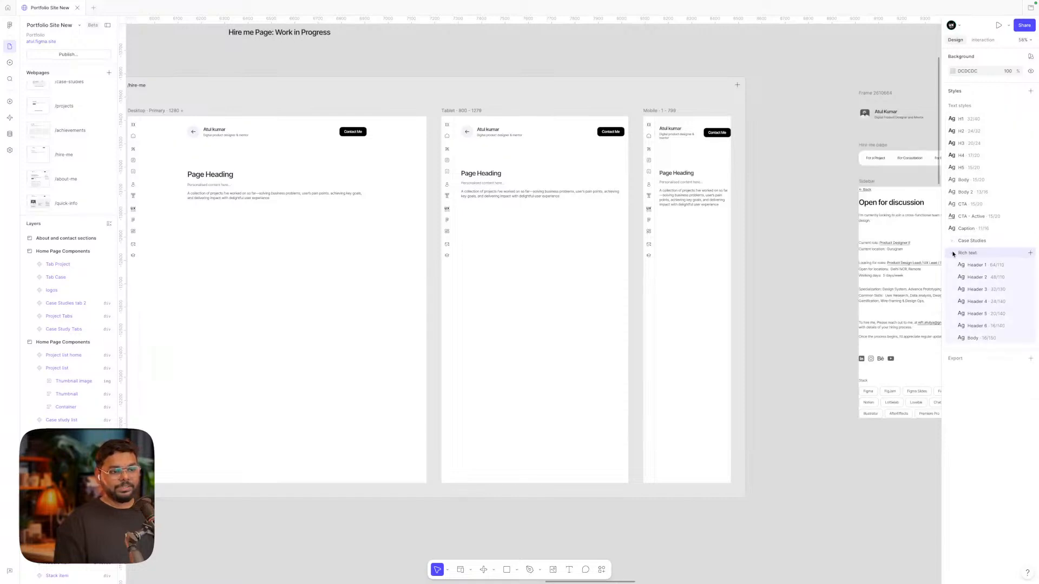
{"action": "left_click", "coordinate": [952, 241]}
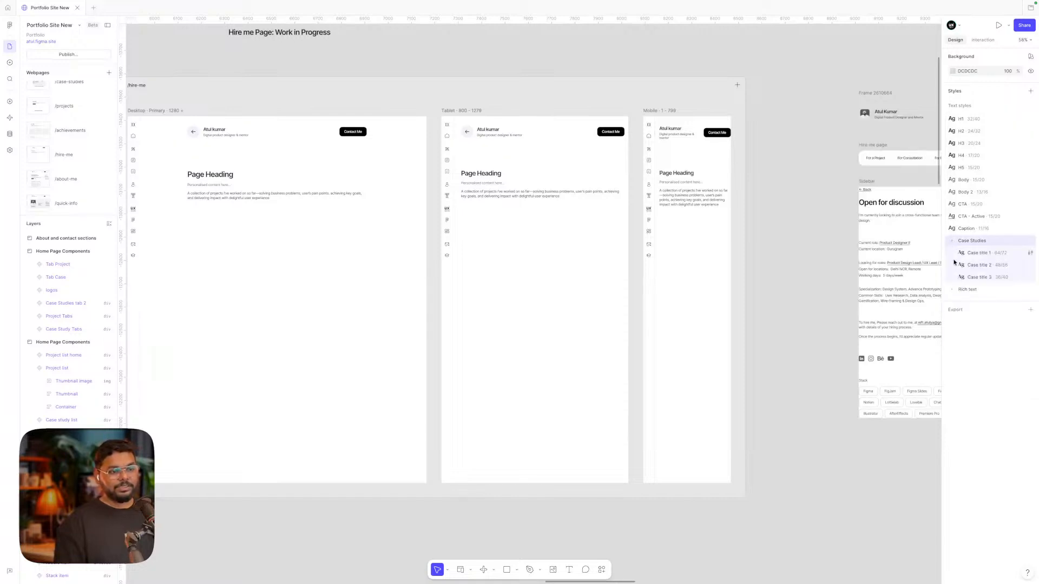
{"action": "left_click", "coordinate": [953, 290]}
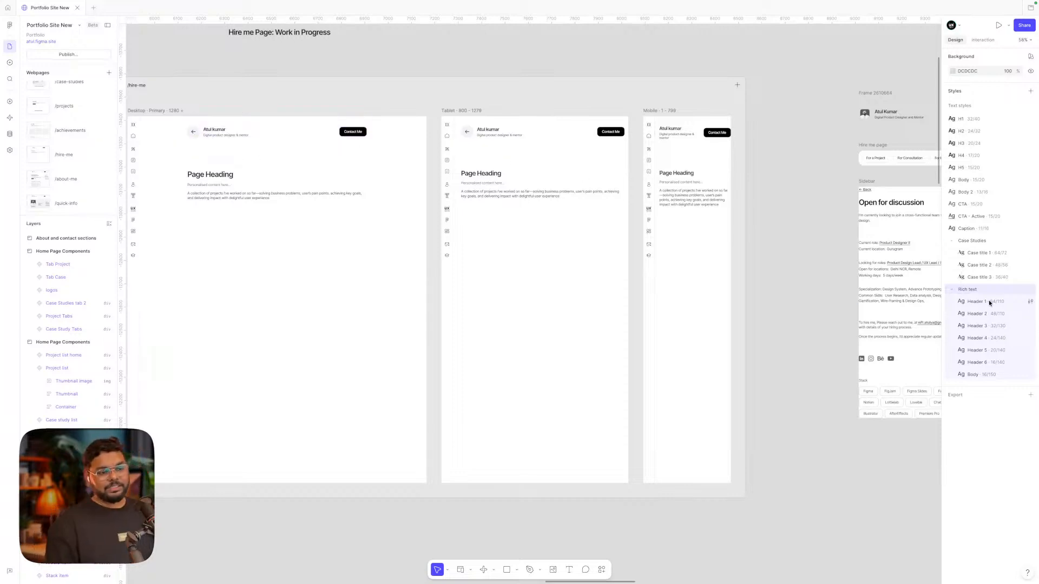
Look over the Header 1 text style, then switch to the site's Variables
{"action": "left_click", "coordinate": [1029, 302]}
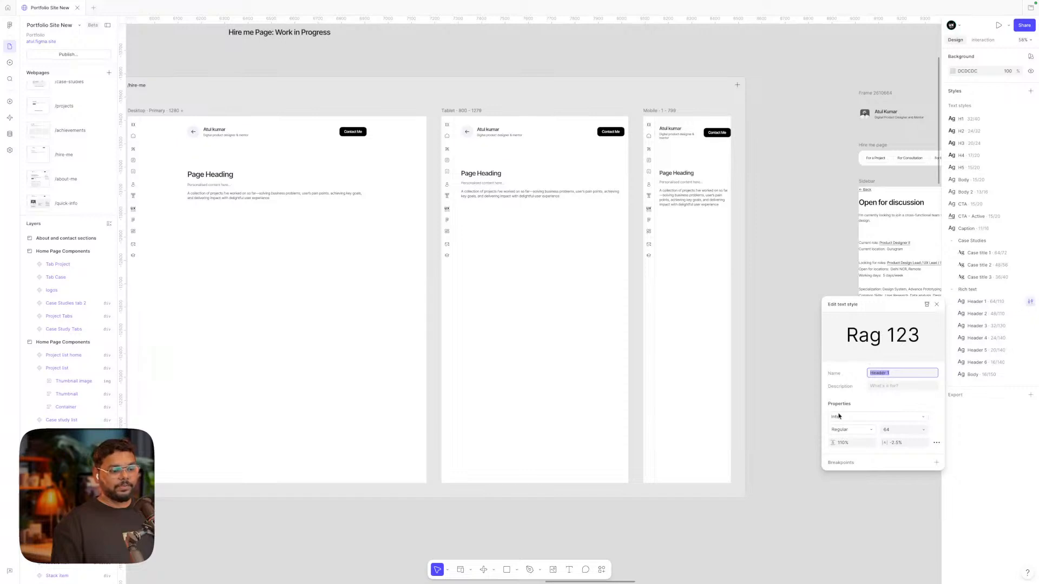
{"action": "left_click", "coordinate": [817, 258]}
{"action": "scroll", "coordinate": [817, 258], "scroll_direction": "right", "scroll_amount": 2}
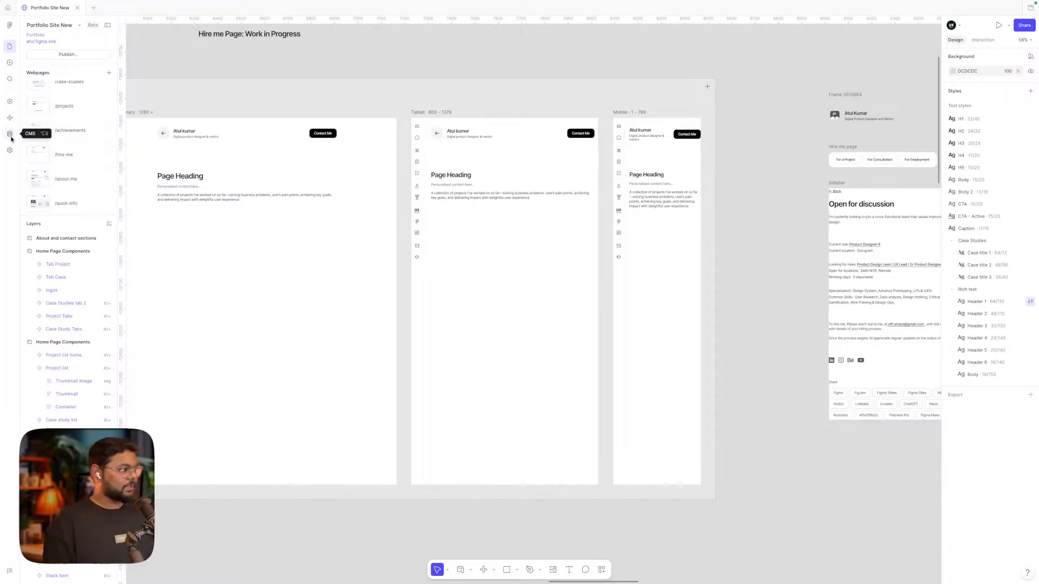
{"action": "left_click", "coordinate": [9, 102]}
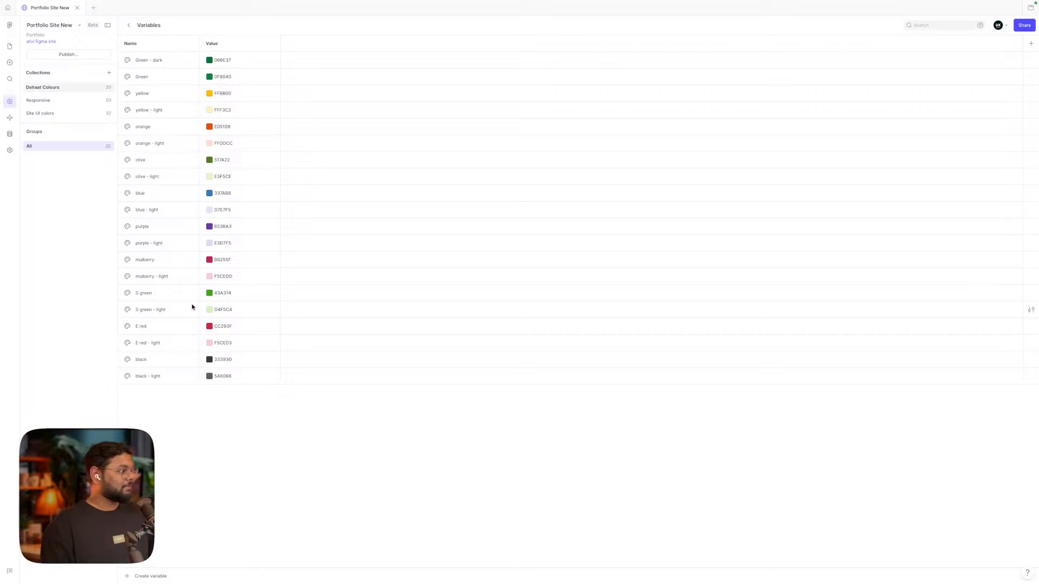
{"action": "left_click", "coordinate": [39, 99]}
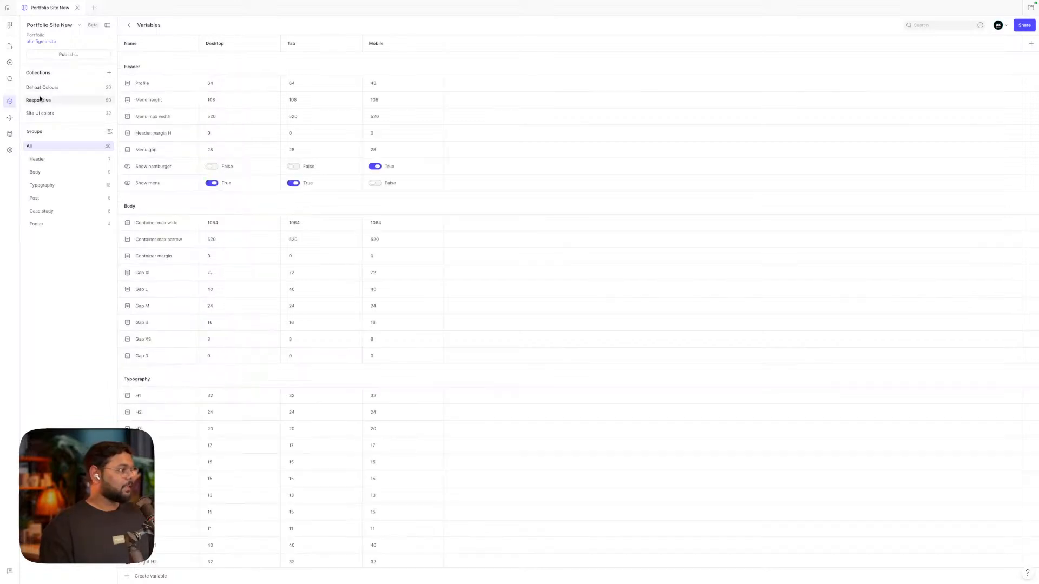
{"action": "scroll", "coordinate": [304, 220], "scroll_direction": "down", "scroll_amount": 2}
{"action": "scroll", "coordinate": [305, 221], "scroll_direction": "up", "scroll_amount": 1}
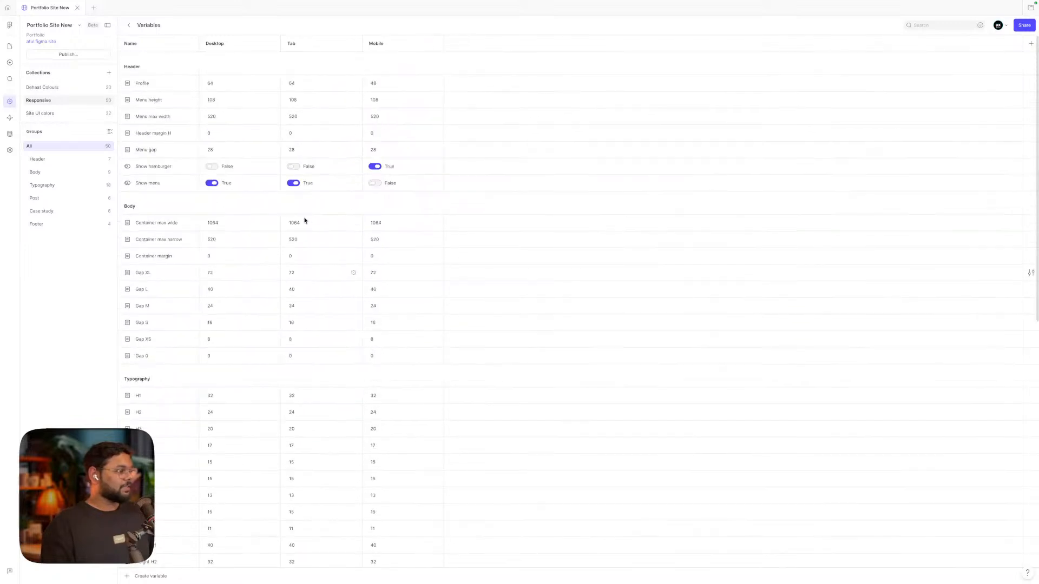
{"action": "scroll", "coordinate": [304, 221], "scroll_direction": "down", "scroll_amount": 4}
{"action": "scroll", "coordinate": [305, 220], "scroll_direction": "down", "scroll_amount": 3}
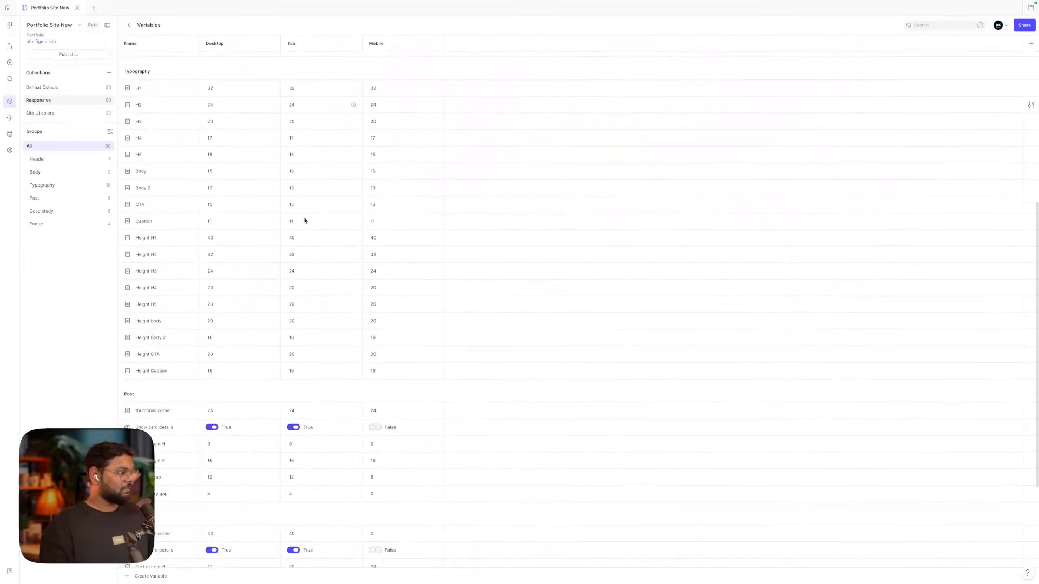
{"action": "scroll", "coordinate": [292, 208], "scroll_direction": "up", "scroll_amount": 1}
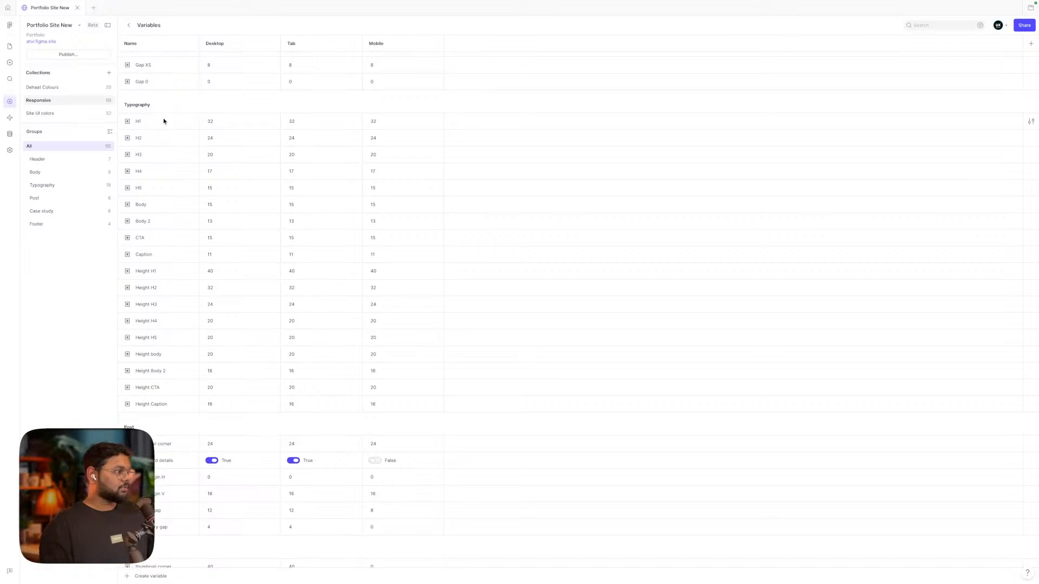
{"action": "scroll", "coordinate": [197, 316], "scroll_direction": "down", "scroll_amount": 3}
{"action": "scroll", "coordinate": [196, 315], "scroll_direction": "down", "scroll_amount": 1}
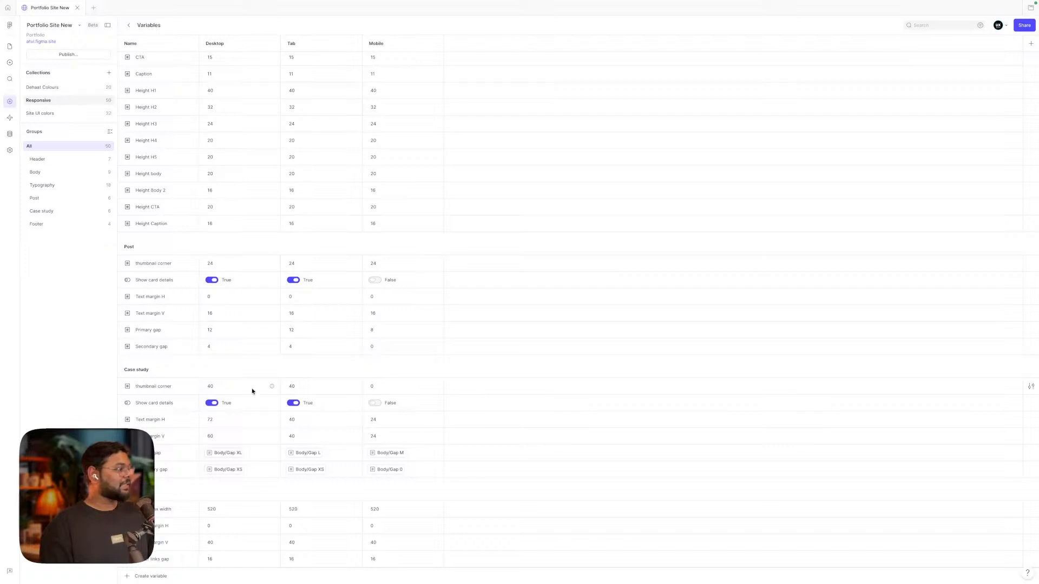
{"action": "scroll", "coordinate": [252, 389], "scroll_direction": "up", "scroll_amount": 5}
{"action": "scroll", "coordinate": [252, 390], "scroll_direction": "up", "scroll_amount": 3}
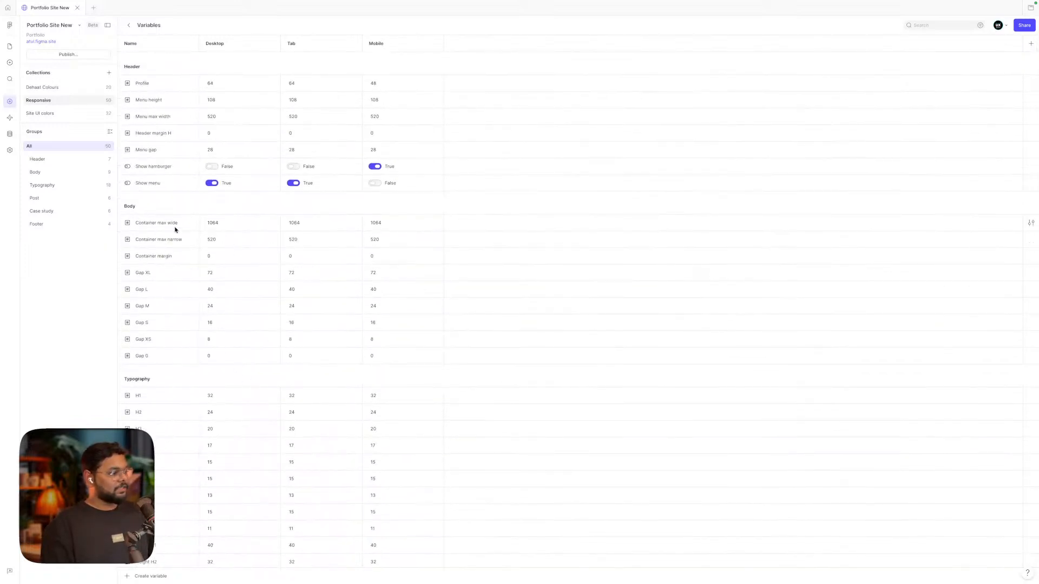
{"action": "scroll", "coordinate": [232, 249], "scroll_direction": "down", "scroll_amount": 8}
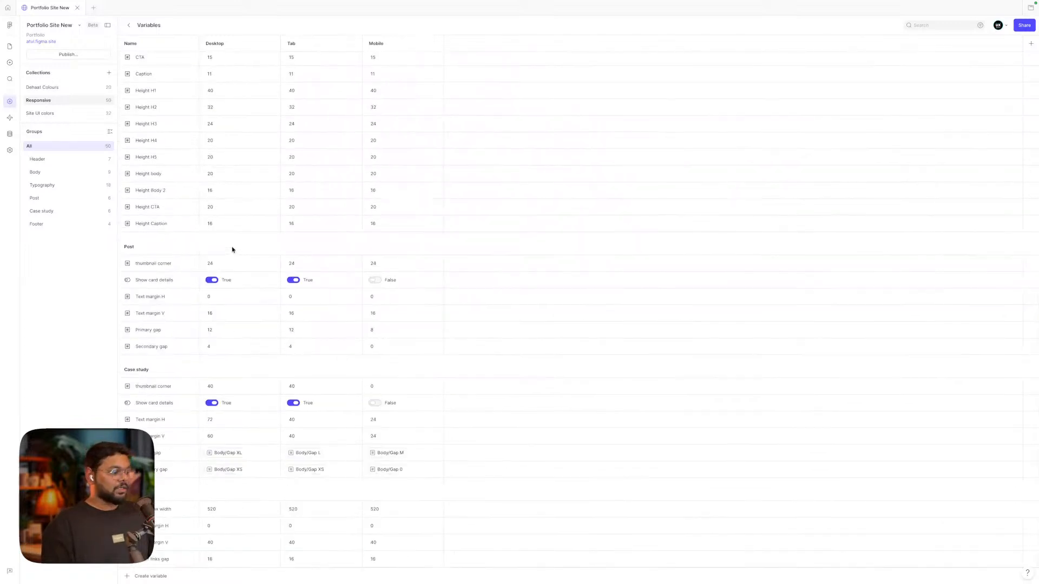
{"action": "scroll", "coordinate": [233, 250], "scroll_direction": "up", "scroll_amount": 9}
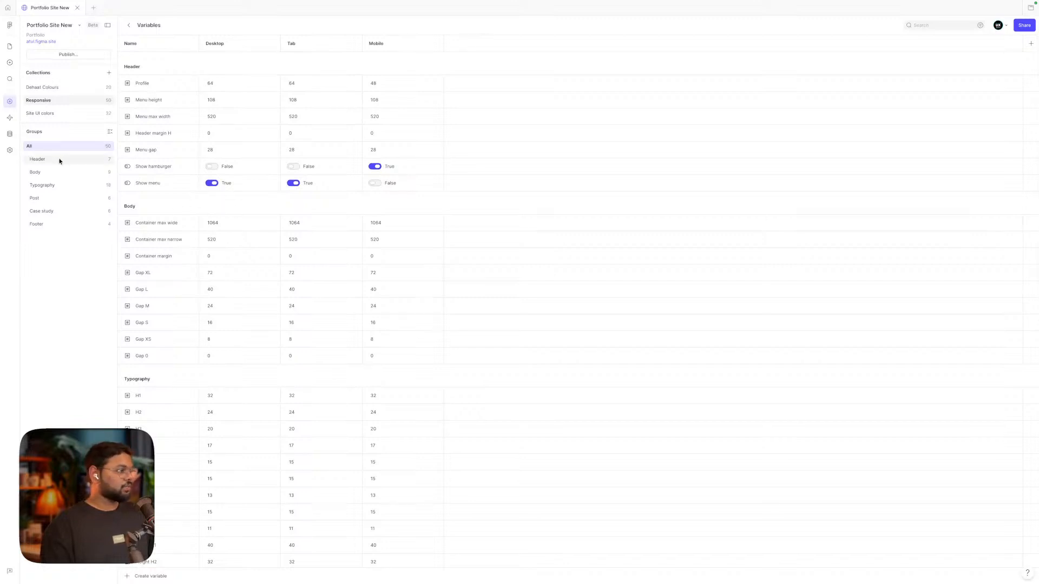
Scroll through the Site UI colors collection's variables, then return to the Pages canvas
{"action": "left_click", "coordinate": [54, 116]}
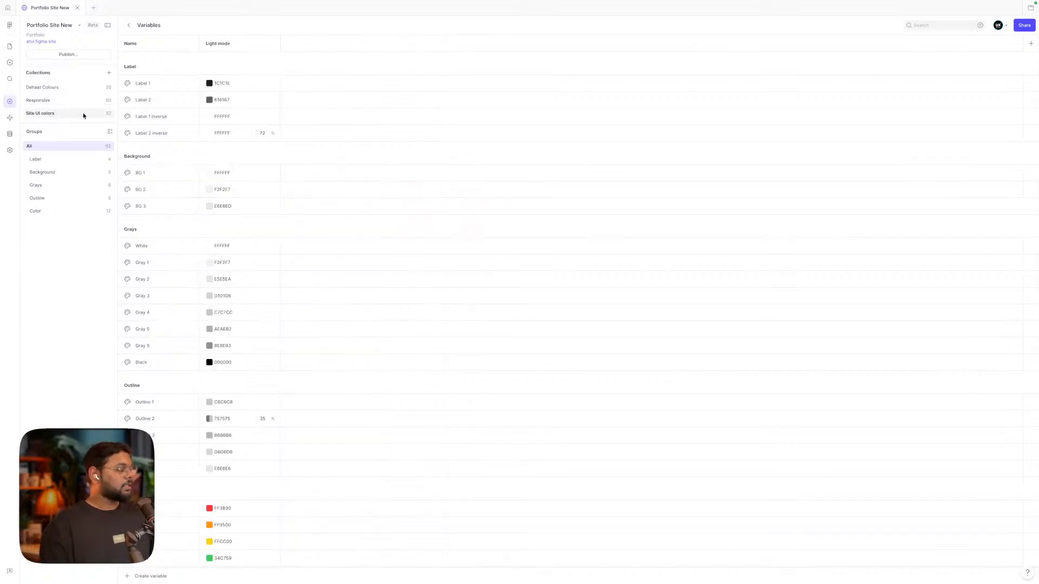
{"action": "scroll", "coordinate": [258, 202], "scroll_direction": "down", "scroll_amount": 3}
{"action": "scroll", "coordinate": [257, 202], "scroll_direction": "up", "scroll_amount": 3}
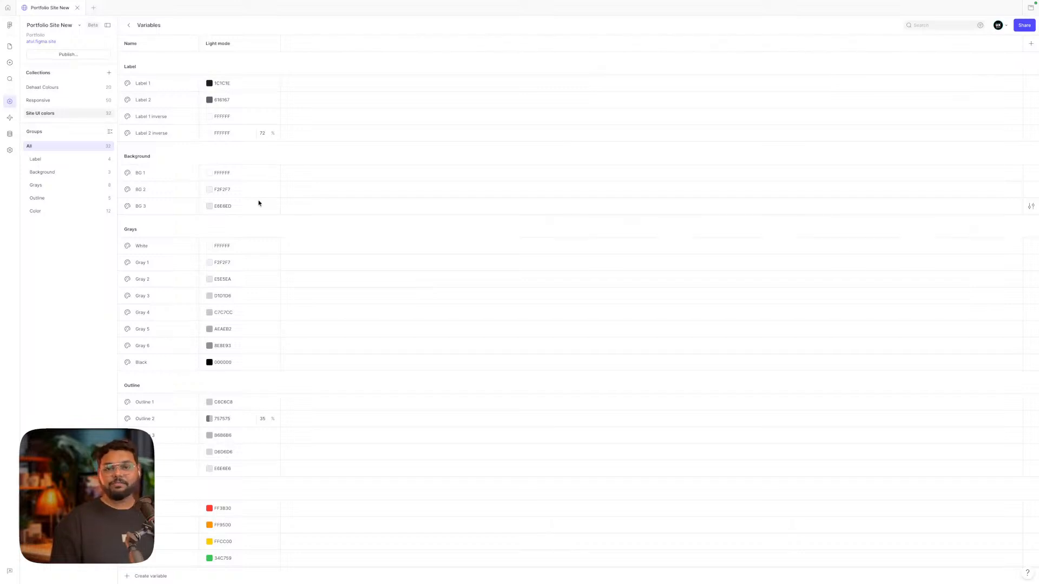
{"action": "scroll", "coordinate": [242, 201], "scroll_direction": "down", "scroll_amount": 2}
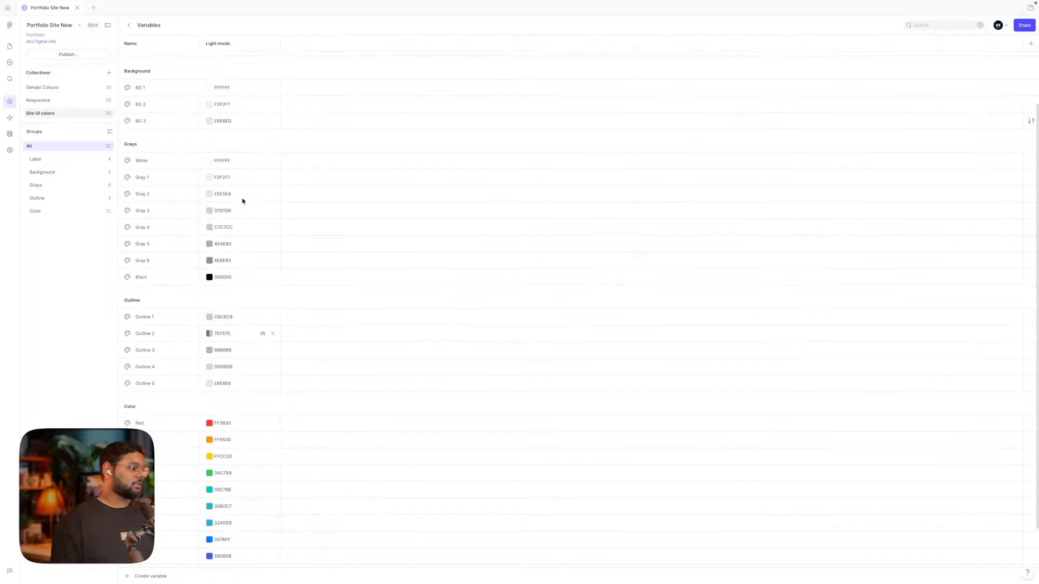
{"action": "scroll", "coordinate": [243, 195], "scroll_direction": "up", "scroll_amount": 2}
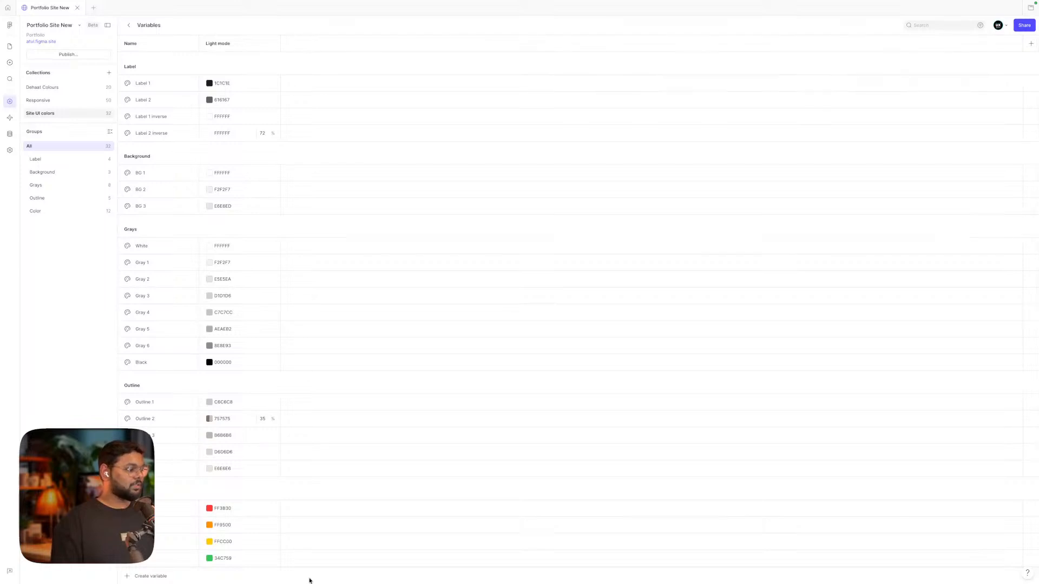
{"action": "scroll", "coordinate": [329, 404], "scroll_direction": "down", "scroll_amount": 3}
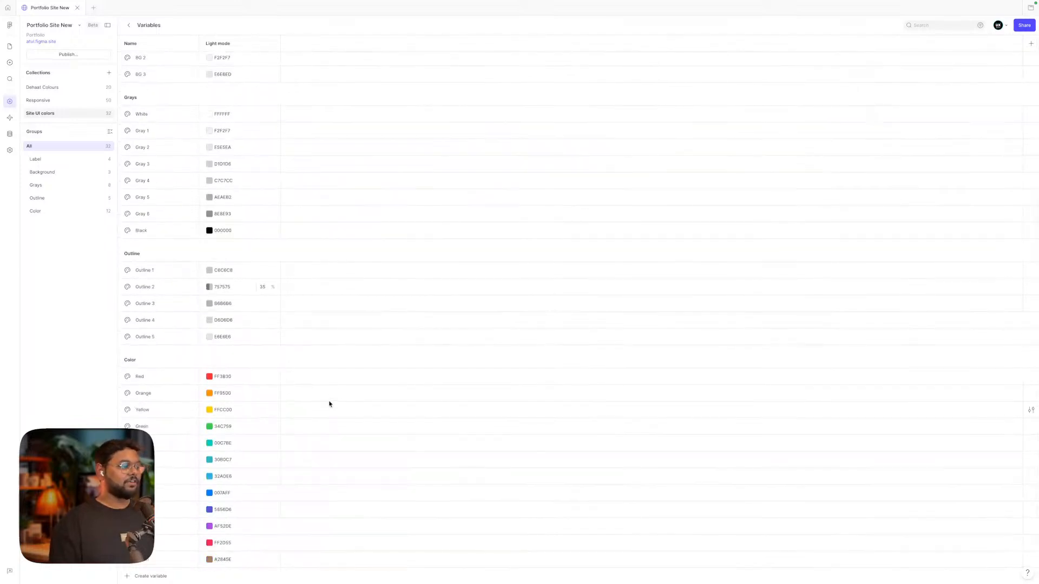
{"action": "scroll", "coordinate": [329, 403], "scroll_direction": "up", "scroll_amount": 3}
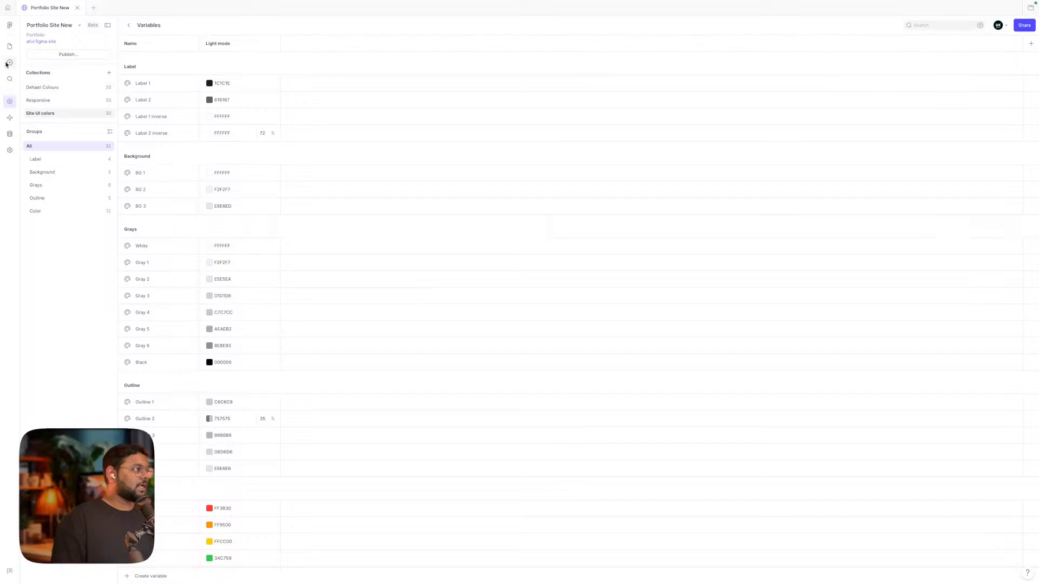
{"action": "left_click", "coordinate": [10, 46]}
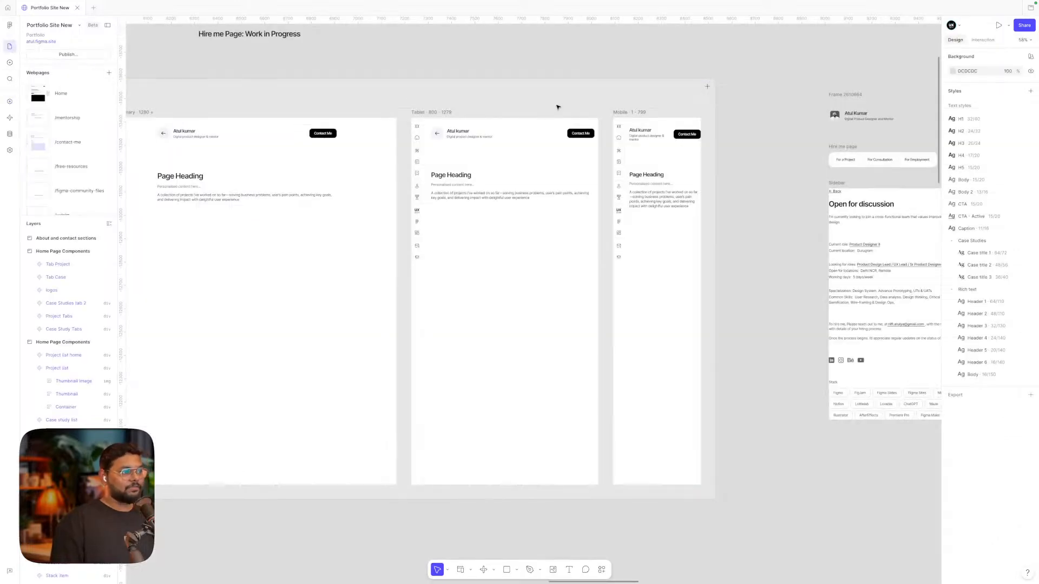
Browse the Interactions + menu for the /hire-me Mobile Page Heading without adding any
{"action": "scroll", "coordinate": [558, 107], "scroll_direction": "left", "scroll_amount": 5}
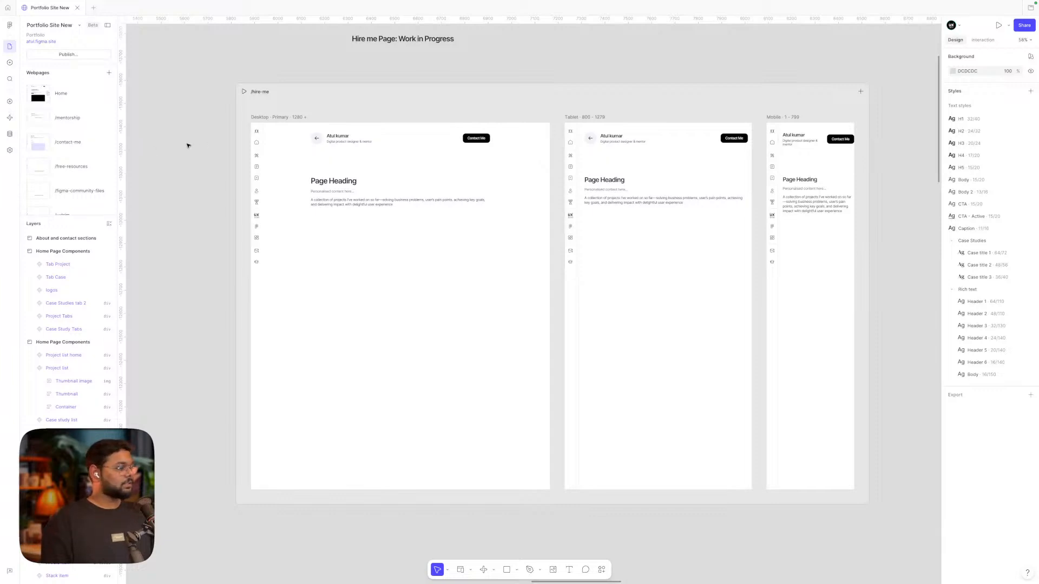
{"action": "scroll", "coordinate": [187, 145], "scroll_direction": "right", "scroll_amount": 1}
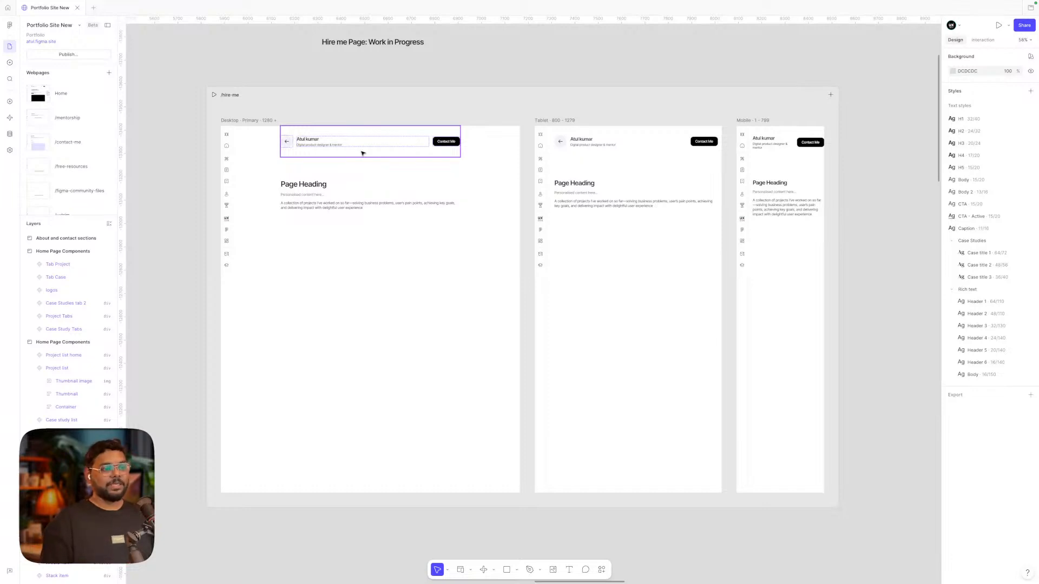
{"action": "left_click", "coordinate": [781, 194]}
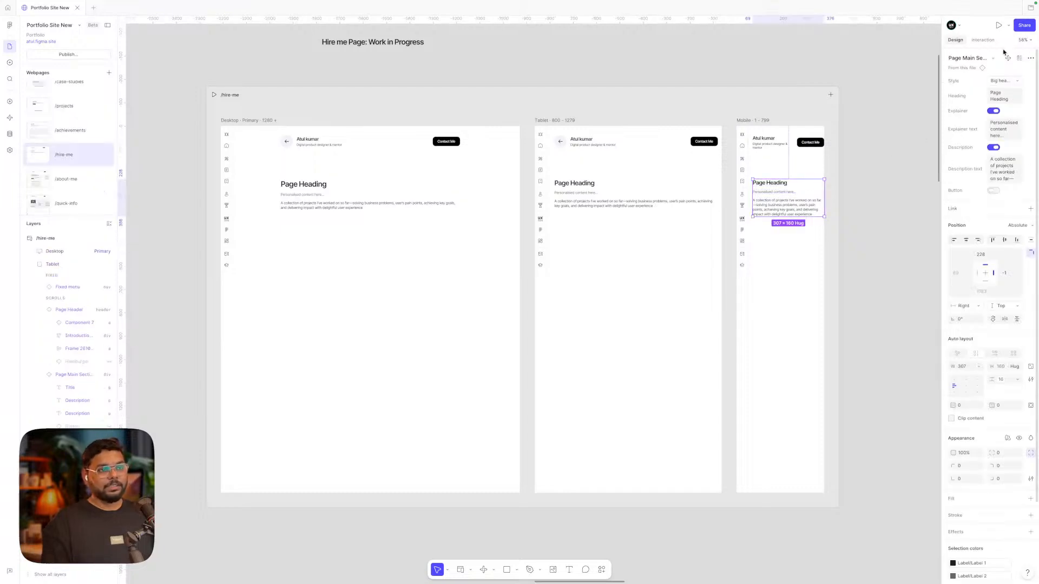
{"action": "left_click", "coordinate": [982, 40]}
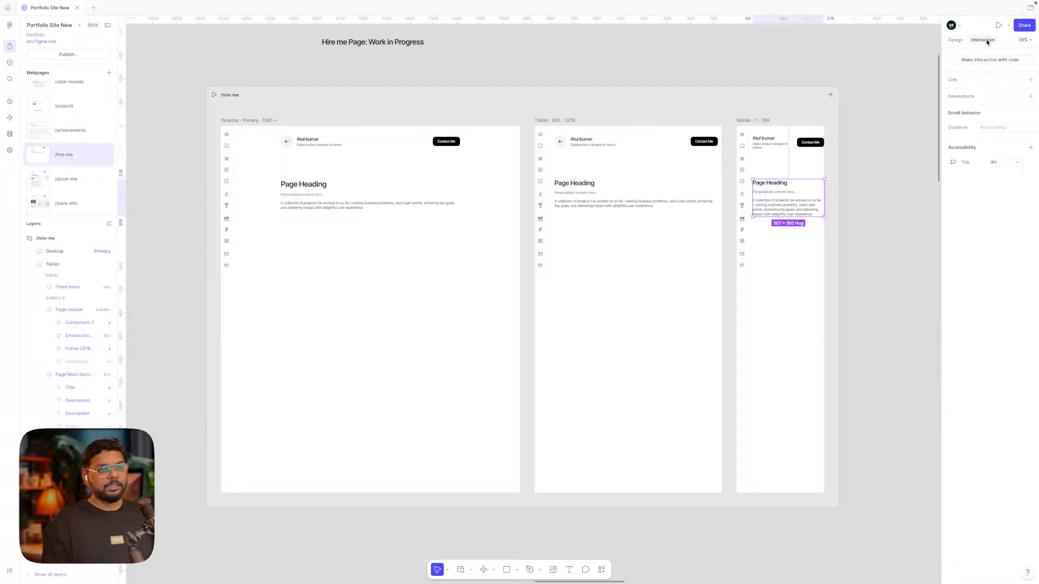
{"action": "left_click", "coordinate": [1031, 96]}
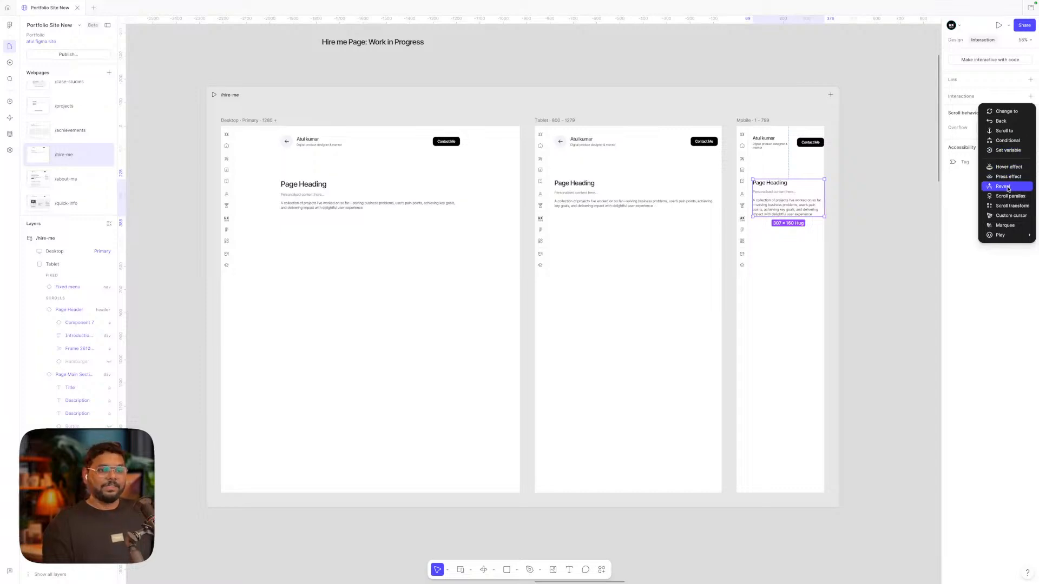
{"action": "mouse_move", "coordinate": [1008, 236]}
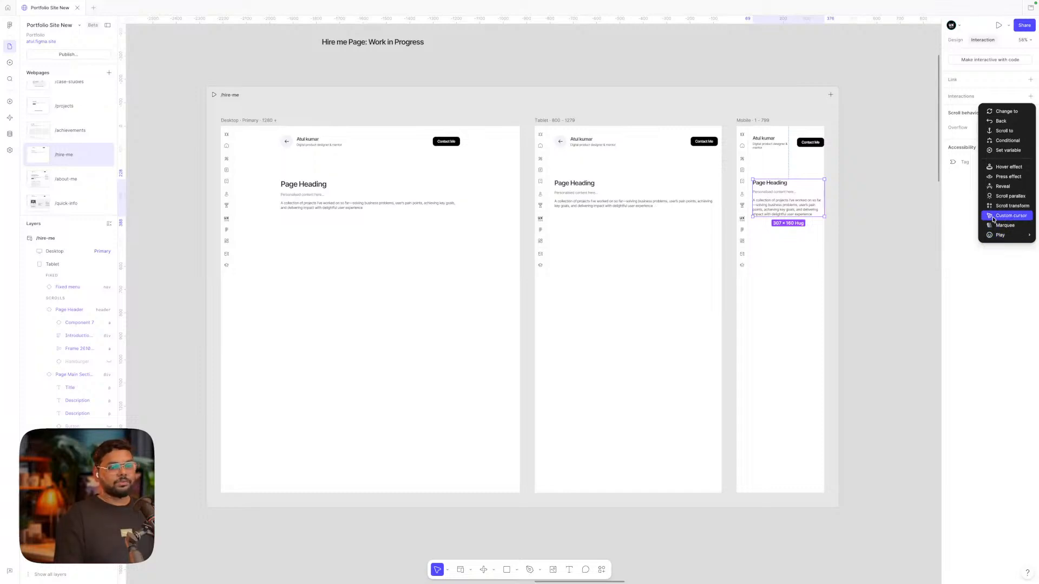
{"action": "left_click", "coordinate": [851, 157]}
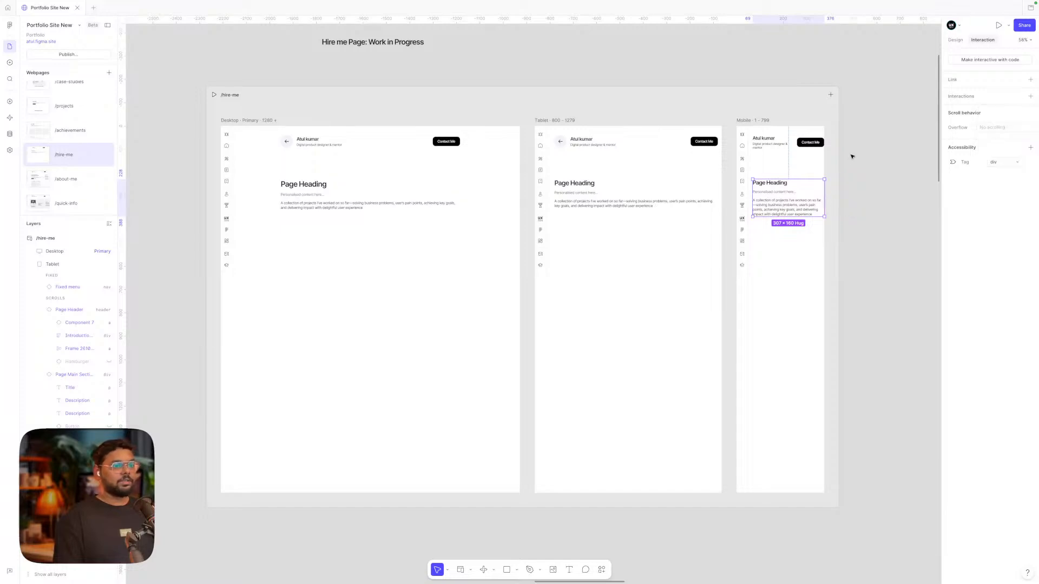
Zoom to /quick-info and view its Custom cursor interaction details
{"action": "left_click", "coordinate": [851, 157]}
{"action": "scroll", "coordinate": [851, 156], "scroll_direction": "down", "scroll_amount": 5}
{"action": "scroll", "coordinate": [851, 157], "scroll_direction": "left", "scroll_amount": 5}
{"action": "scroll", "coordinate": [852, 157], "scroll_direction": "left", "scroll_amount": 1}
{"action": "scroll", "coordinate": [441, 170], "scroll_direction": "up", "scroll_amount": 5}
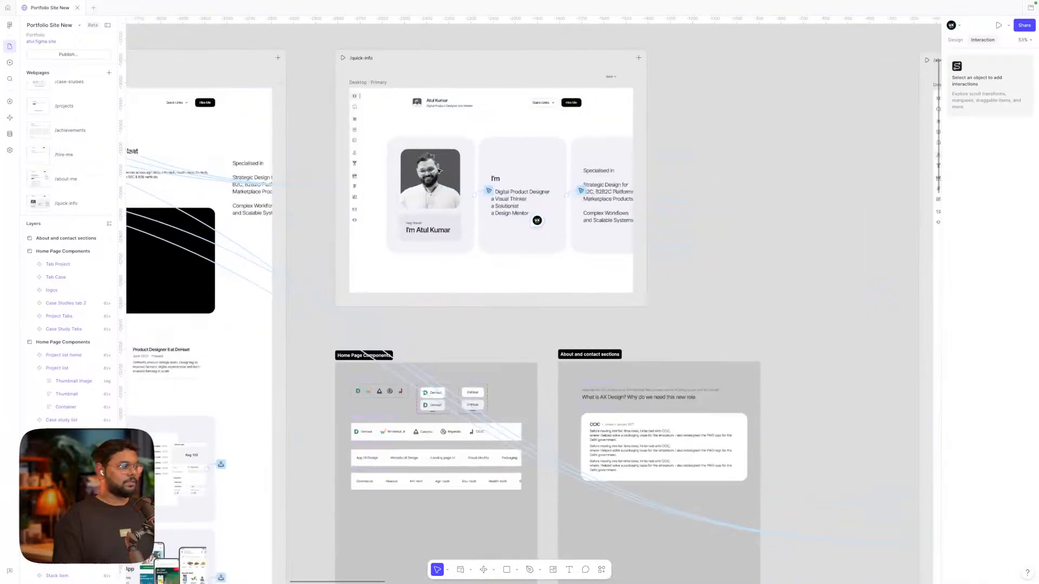
{"action": "left_click", "coordinate": [487, 191]}
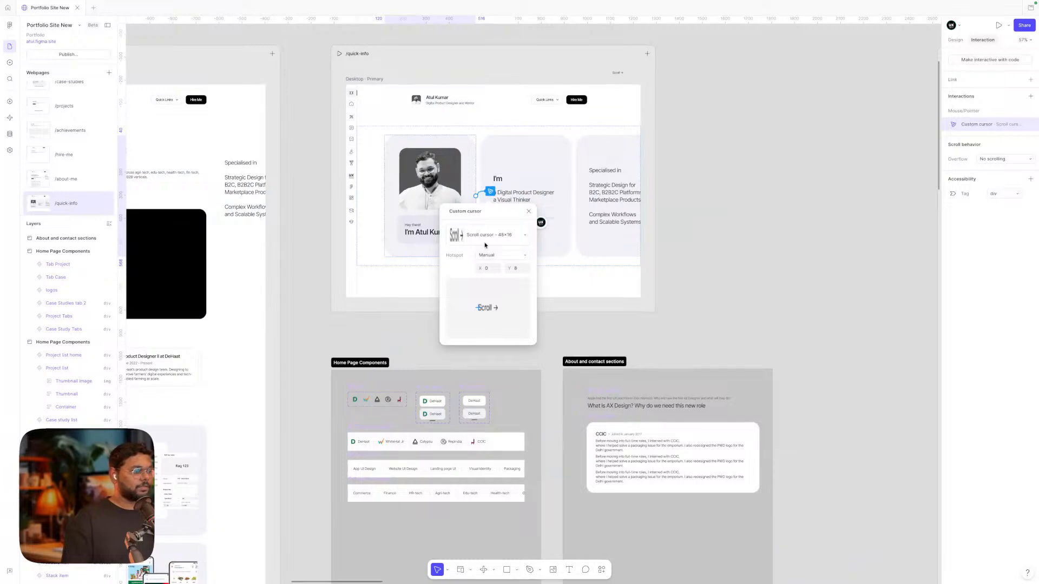
{"action": "left_click", "coordinate": [837, 227]}
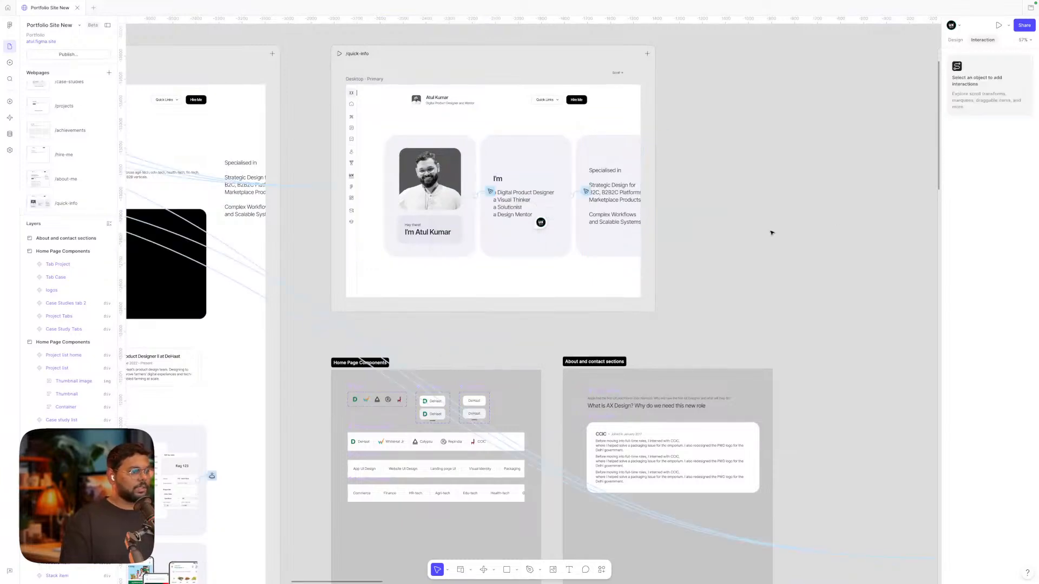
Inspect the 48×16 'Scroll →' custom cursor layer, then deselect it
{"action": "scroll", "coordinate": [772, 232], "scroll_direction": "left", "scroll_amount": 2}
{"action": "scroll", "coordinate": [772, 232], "scroll_direction": "up", "scroll_amount": 5}
{"action": "scroll", "coordinate": [655, 108], "scroll_direction": "up", "scroll_amount": 3}
{"action": "left_click", "coordinate": [656, 135]}
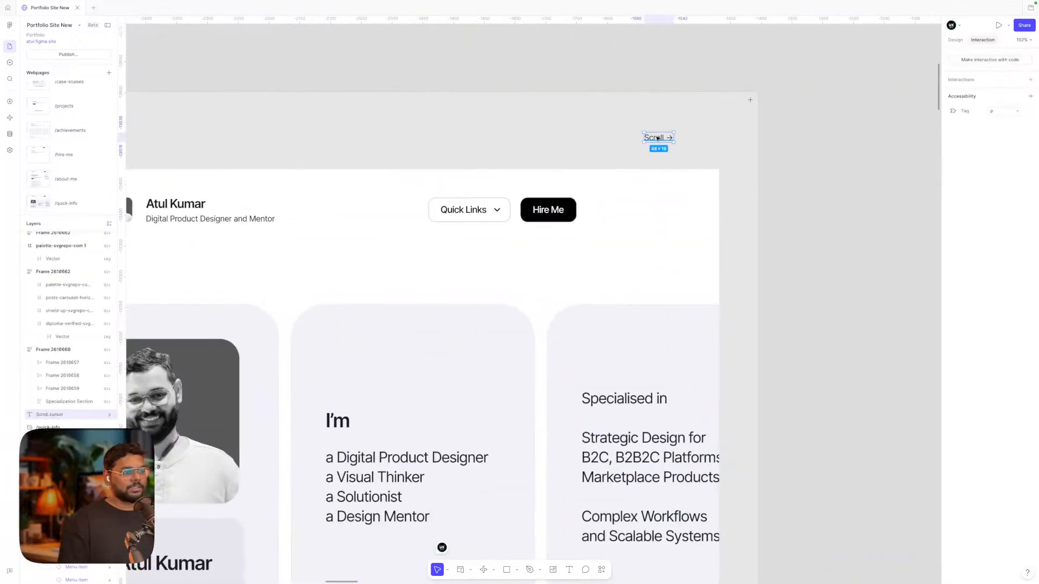
{"action": "scroll", "coordinate": [657, 139], "scroll_direction": "down", "scroll_amount": 3}
{"action": "scroll", "coordinate": [657, 139], "scroll_direction": "down", "scroll_amount": 2}
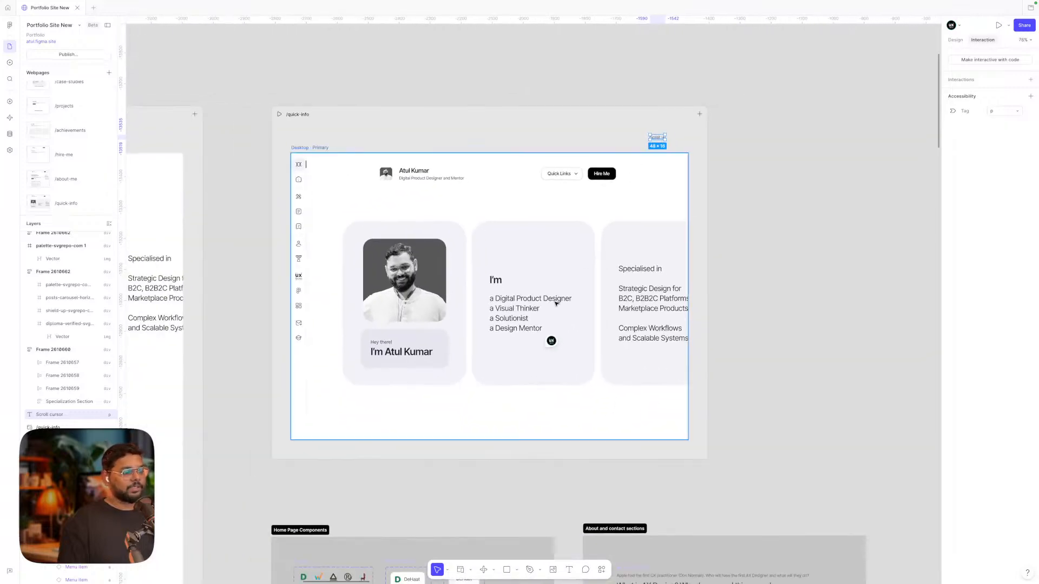
{"action": "left_click", "coordinate": [755, 213]}
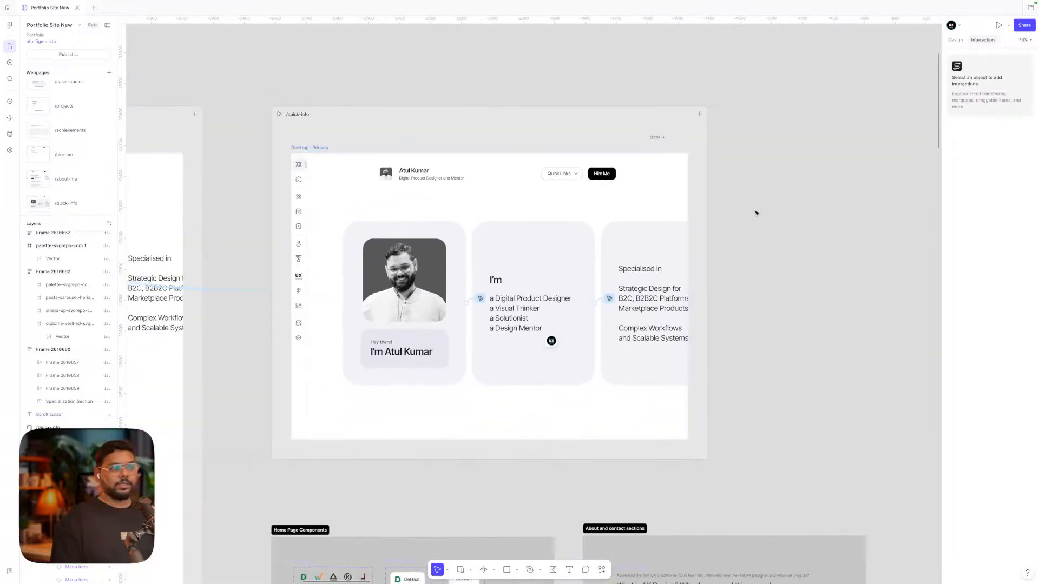
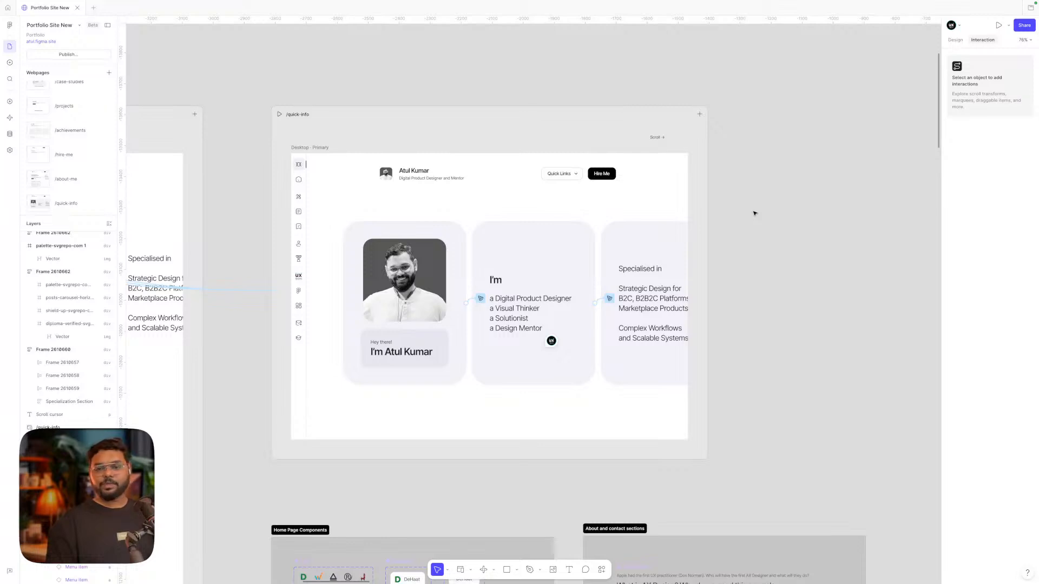
Switch to the Design panel and open the CMS, showing the Blog Articles collection's three articles
{"action": "left_click", "coordinate": [955, 39]}
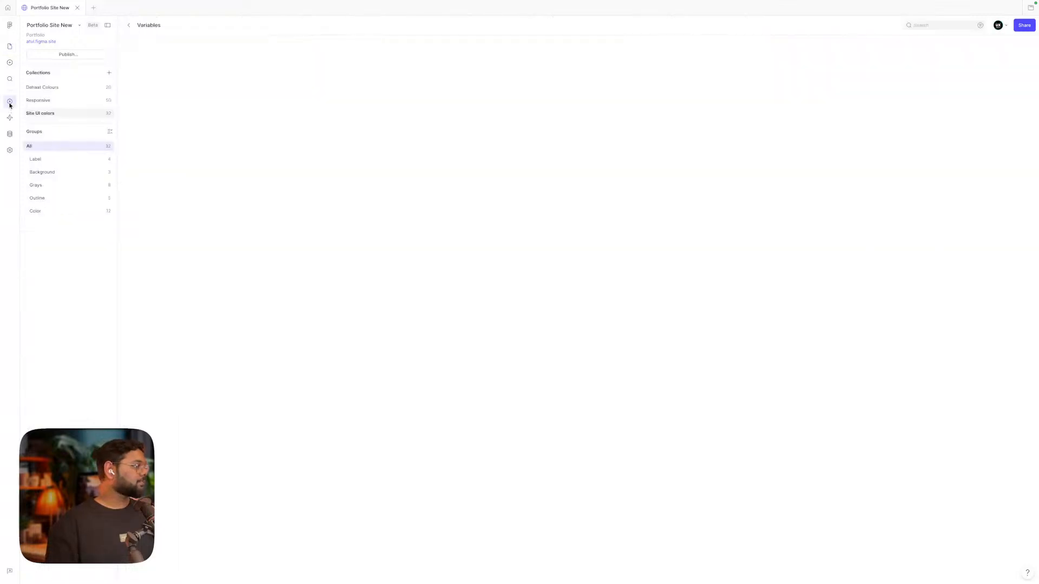
{"action": "left_click", "coordinate": [9, 103]}
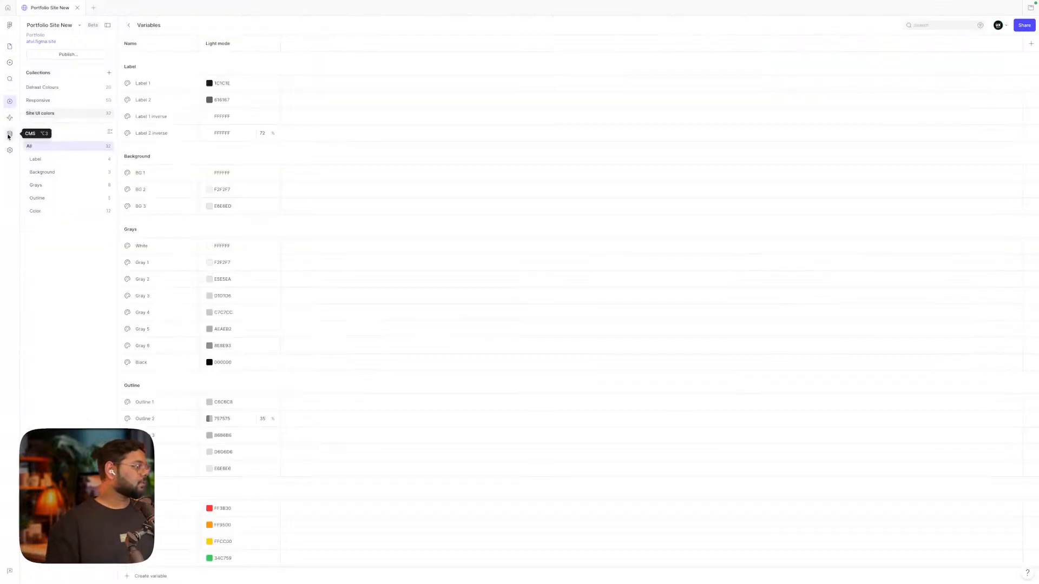
{"action": "left_click", "coordinate": [9, 150]}
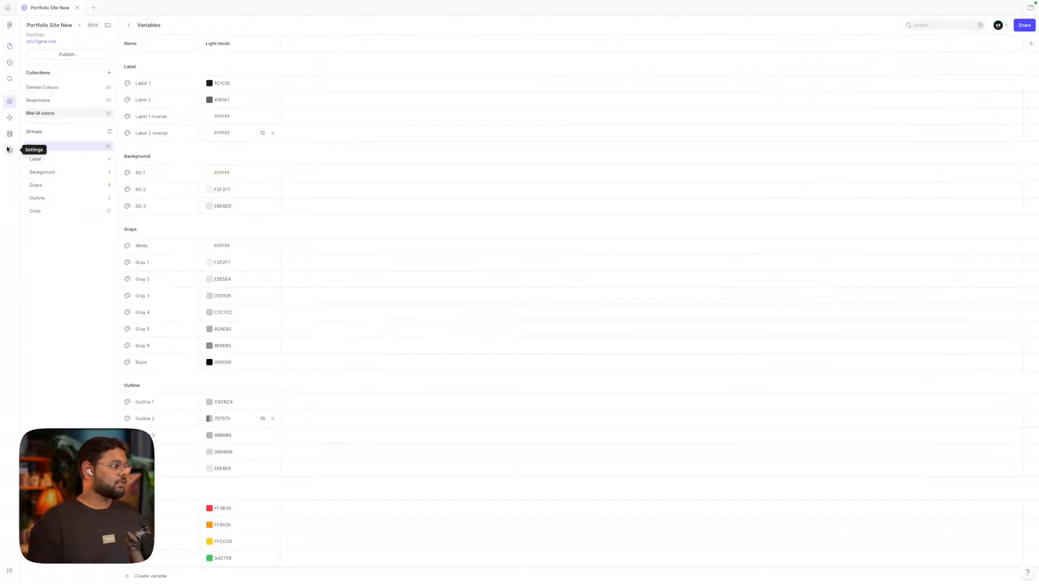
{"action": "left_click", "coordinate": [8, 137]}
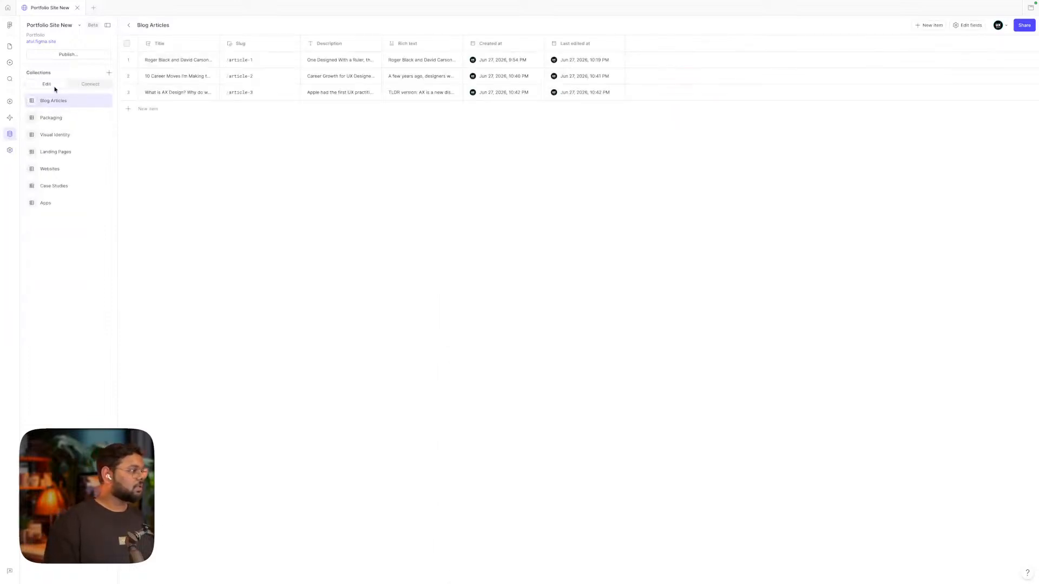
Browse the Packaging and Visual Identity collection items, then return to the webpages canvas
{"action": "left_click", "coordinate": [51, 118]}
{"action": "left_click", "coordinate": [50, 135]}
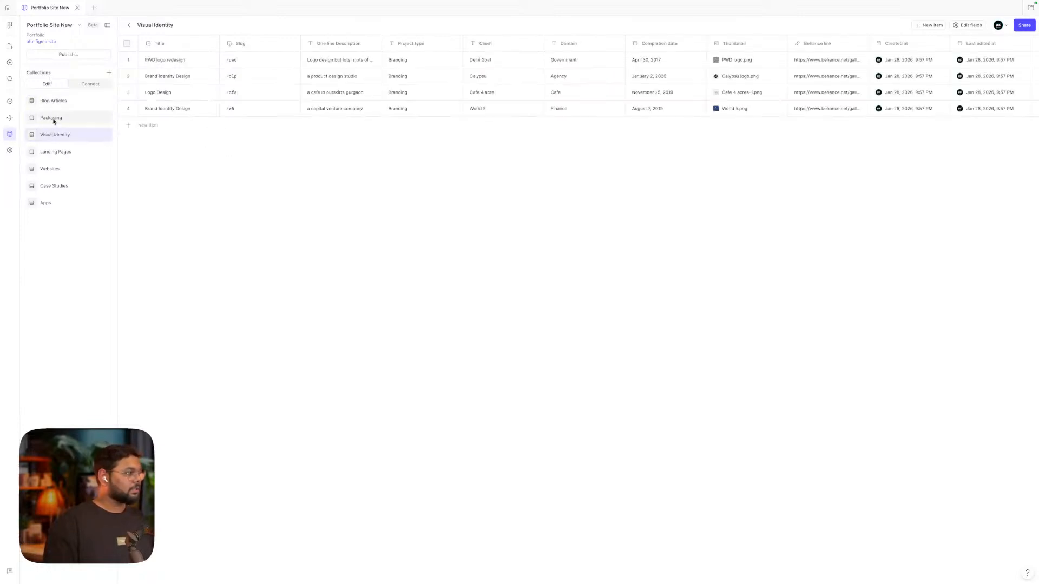
{"action": "left_click", "coordinate": [53, 119]}
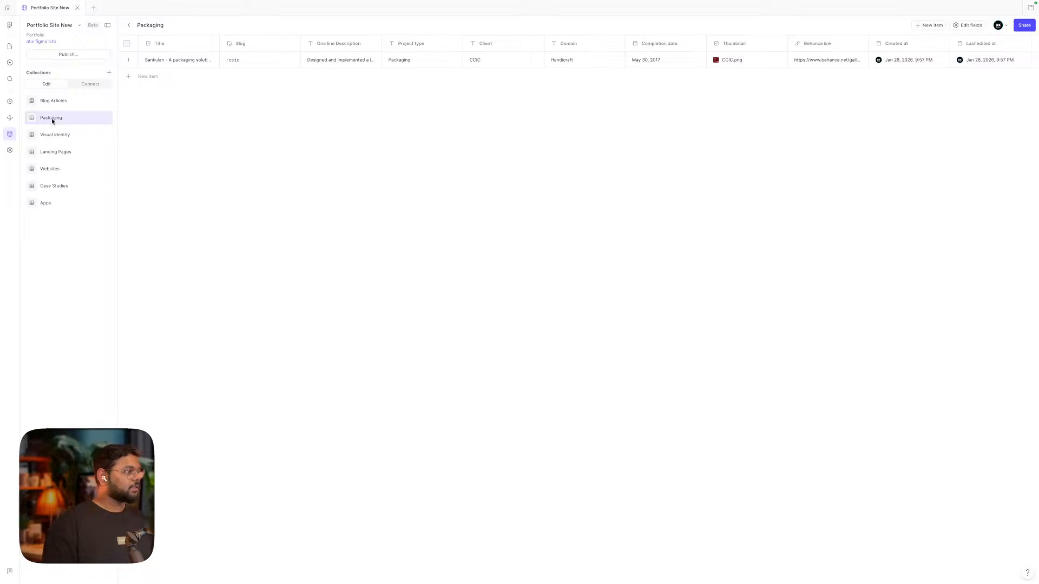
{"action": "left_click", "coordinate": [10, 47]}
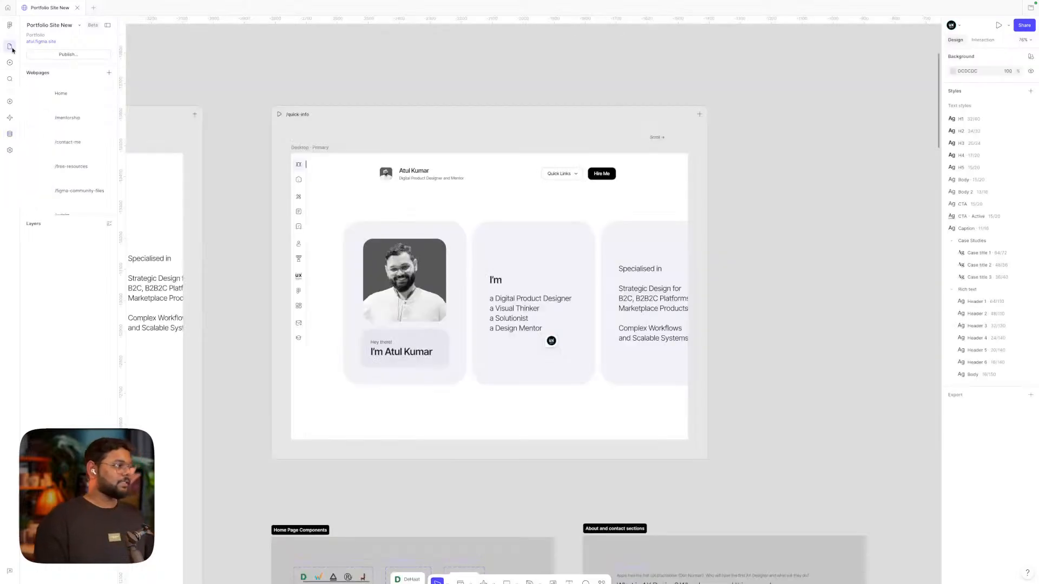
Zoom out the canvas and create a new blank webpage from the frame types
{"action": "scroll", "coordinate": [479, 155], "scroll_direction": "down", "scroll_amount": 5}
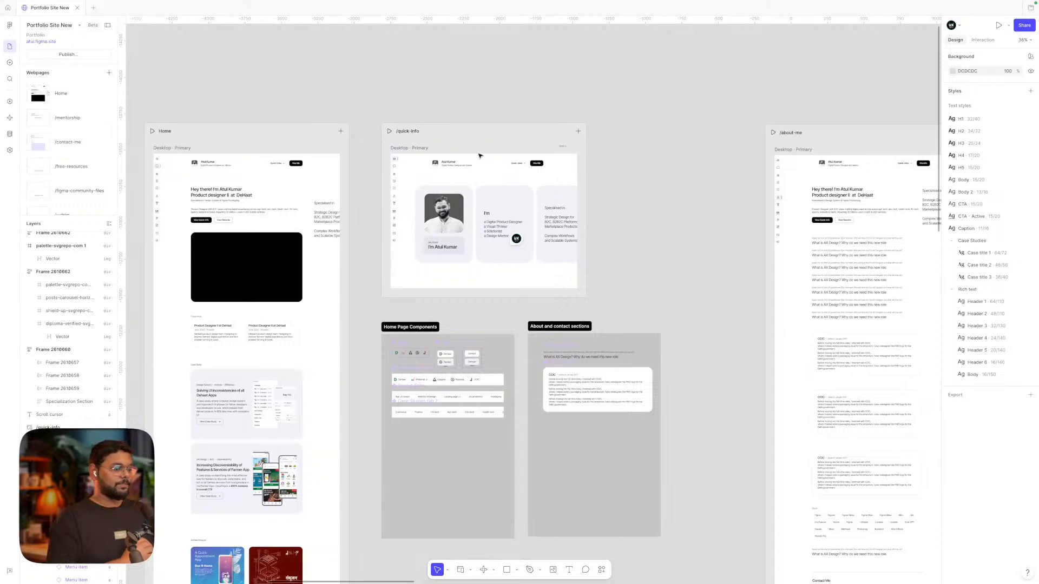
{"action": "scroll", "coordinate": [479, 156], "scroll_direction": "down", "scroll_amount": 5}
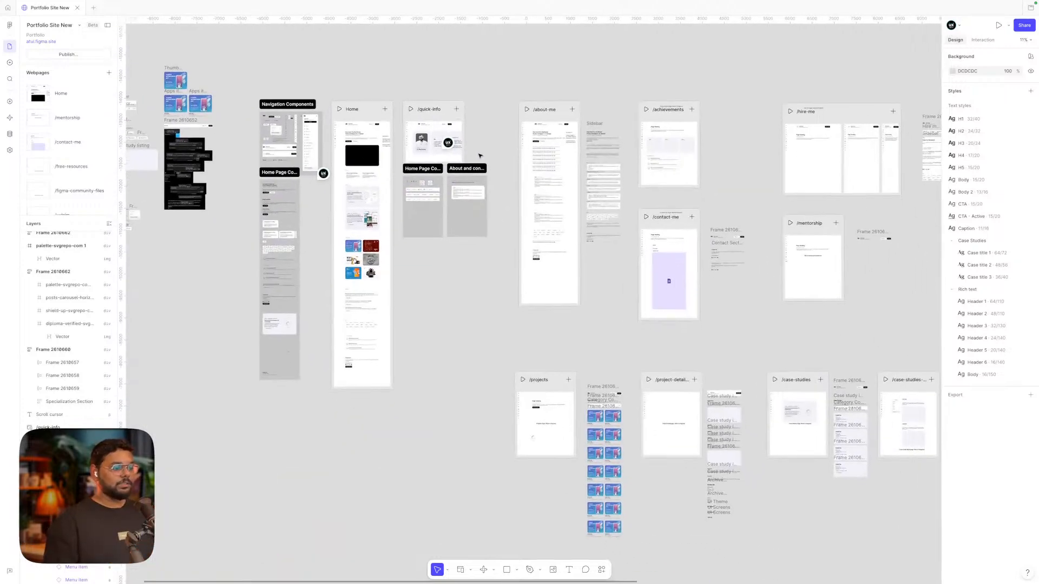
{"action": "scroll", "coordinate": [522, 375], "scroll_direction": "right", "scroll_amount": 5}
{"action": "scroll", "coordinate": [521, 375], "scroll_direction": "down", "scroll_amount": 2}
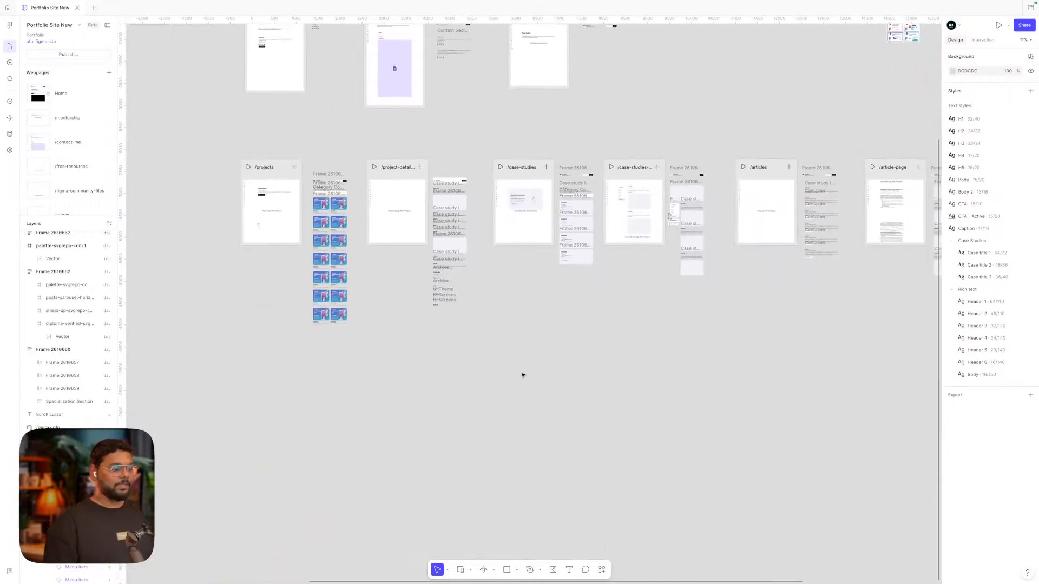
{"action": "scroll", "coordinate": [521, 375], "scroll_direction": "left", "scroll_amount": 1}
{"action": "left_click", "coordinate": [470, 570]}
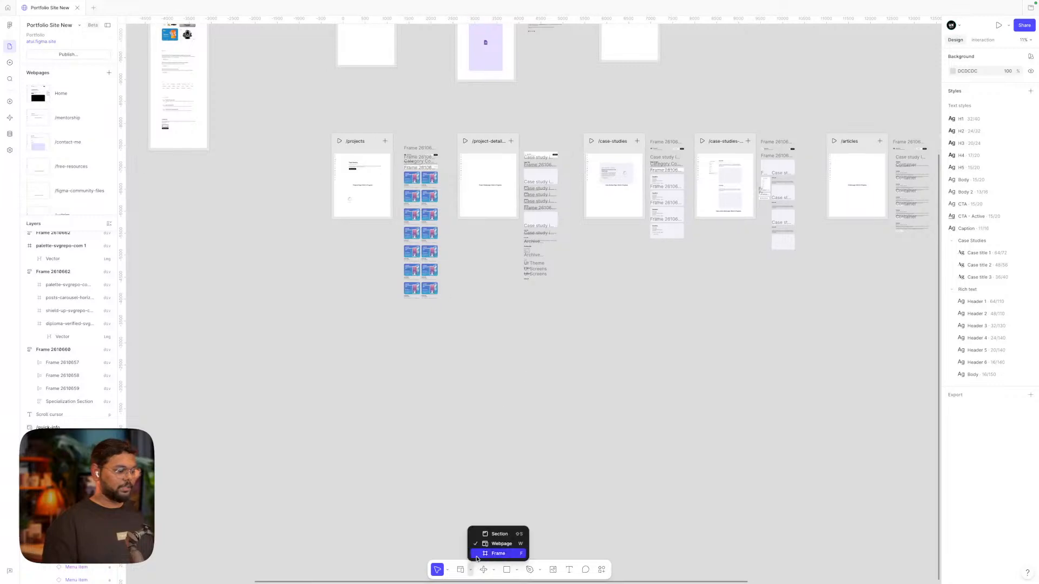
{"action": "left_click", "coordinate": [493, 544]}
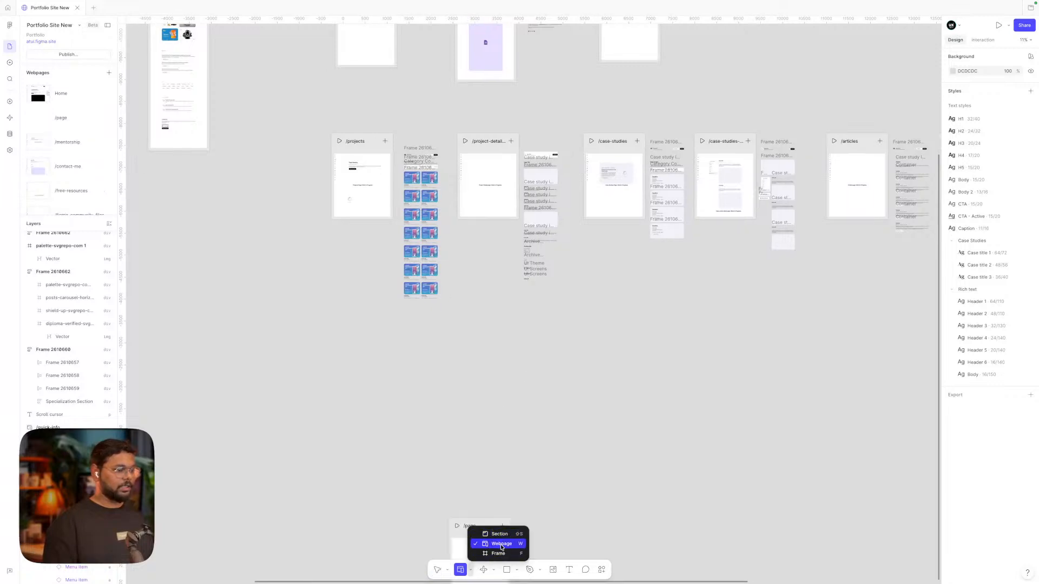
Place the new webpage in empty space and rename it /test-page-listing
{"action": "left_click", "coordinate": [519, 387]}
{"action": "left_click_drag", "start_coordinate": [519, 386], "coordinate": [362, 368]}
{"action": "scroll", "coordinate": [352, 336], "scroll_direction": "up", "scroll_amount": 3}
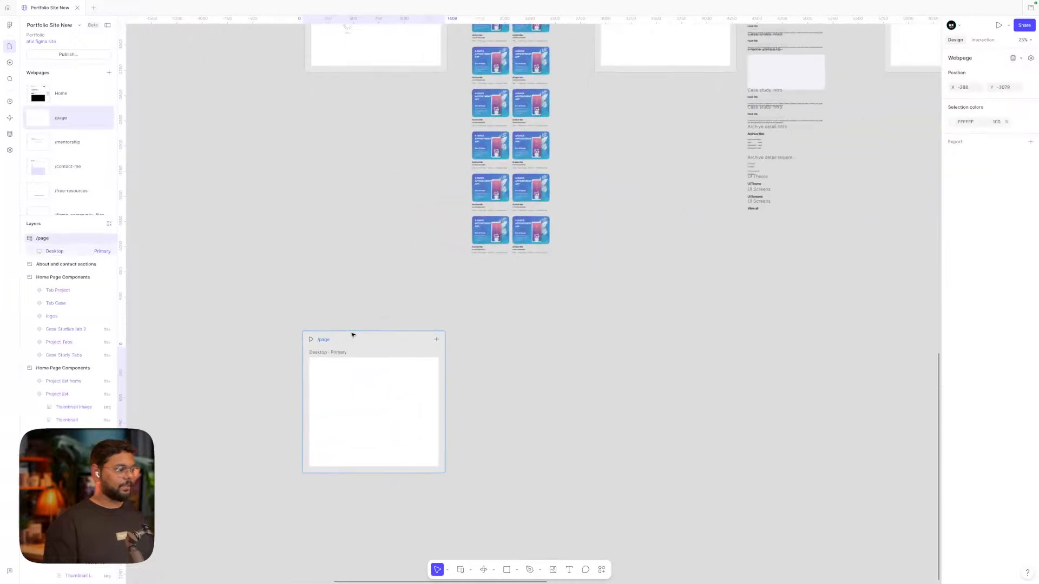
{"action": "double_click", "coordinate": [322, 339]}
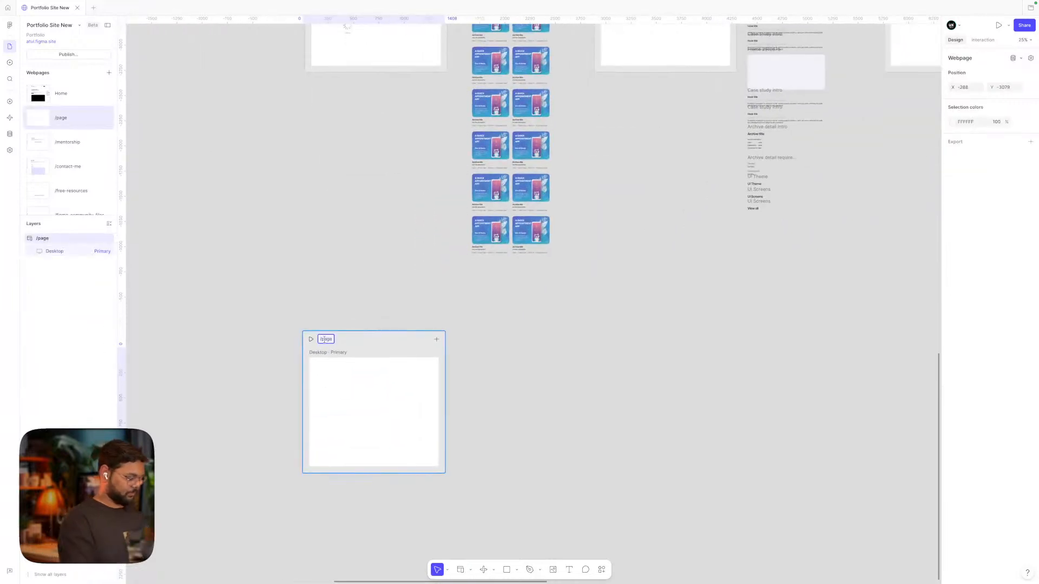
{"action": "key", "text": "BackSpace"}
{"action": "key", "text": "BackSpace"}
{"action": "key", "text": "BackSpace"}
{"action": "key", "text": "BackSpace"}
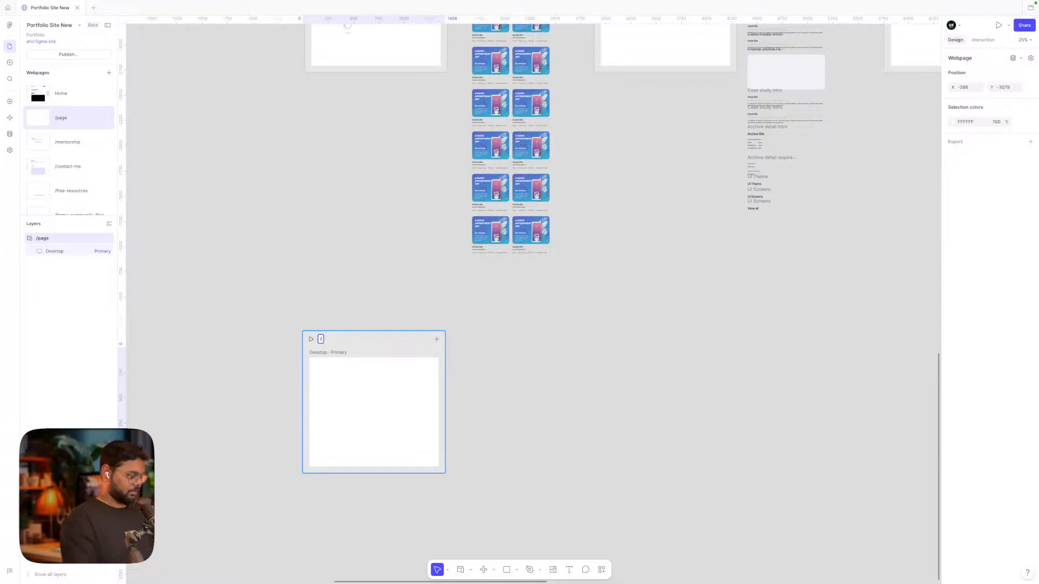
{"action": "type", "text": "test"}
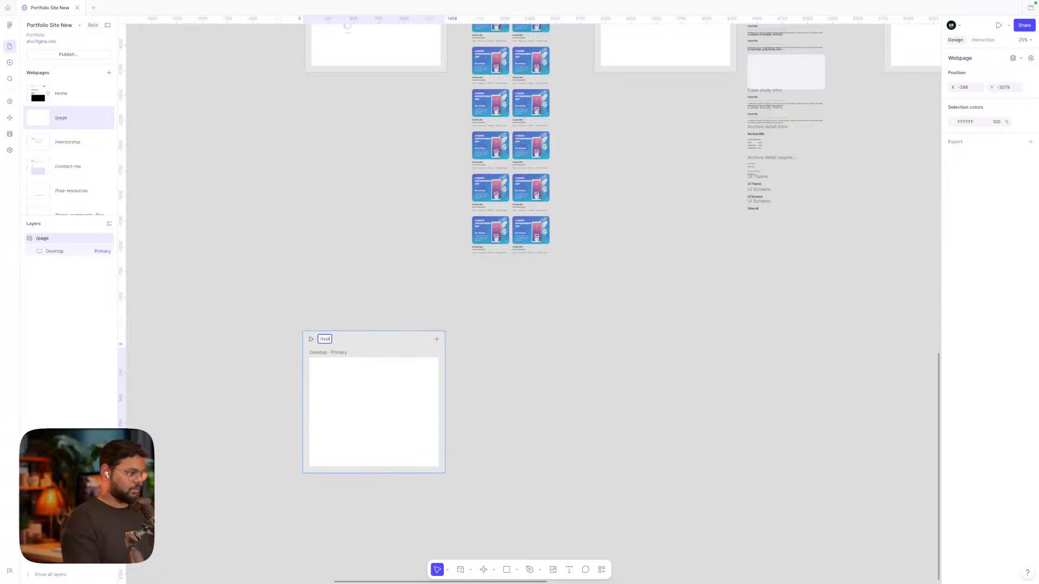
{"action": "type", "text": " page"}
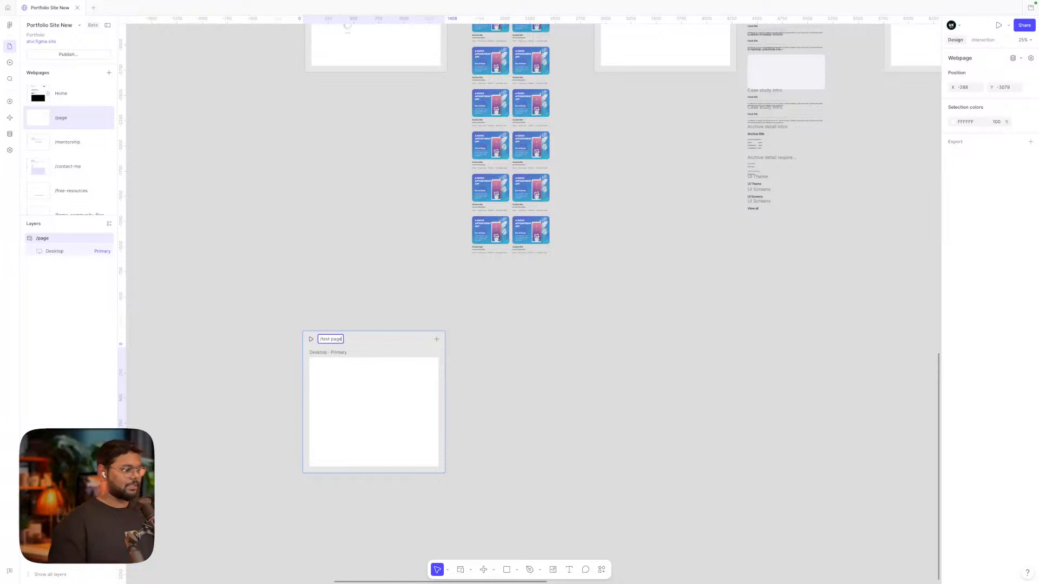
{"action": "left_click", "coordinate": [350, 310]}
{"action": "left_click", "coordinate": [340, 343]}
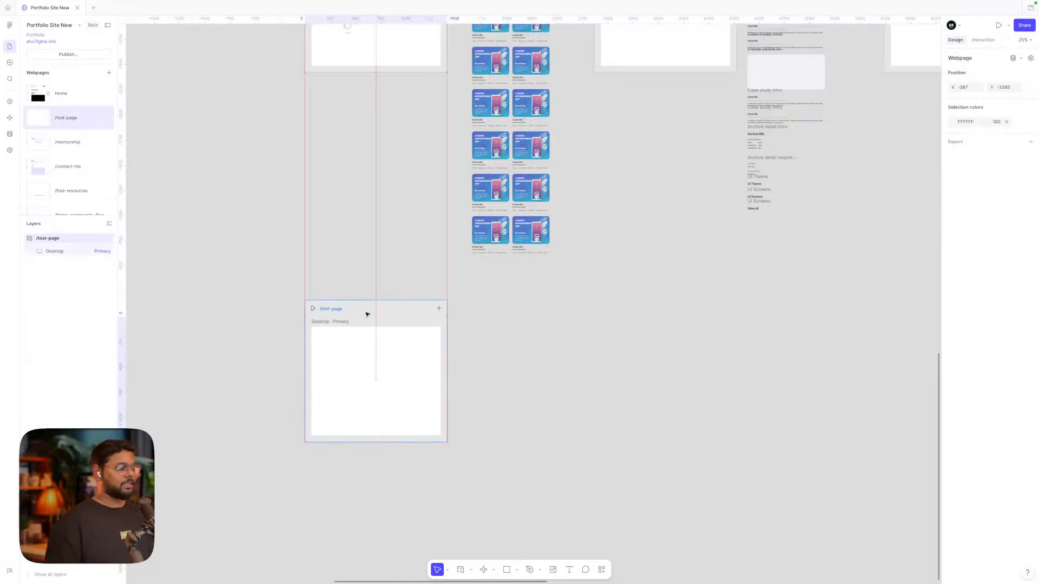
{"action": "scroll", "coordinate": [346, 346], "scroll_direction": "up", "scroll_amount": 5}
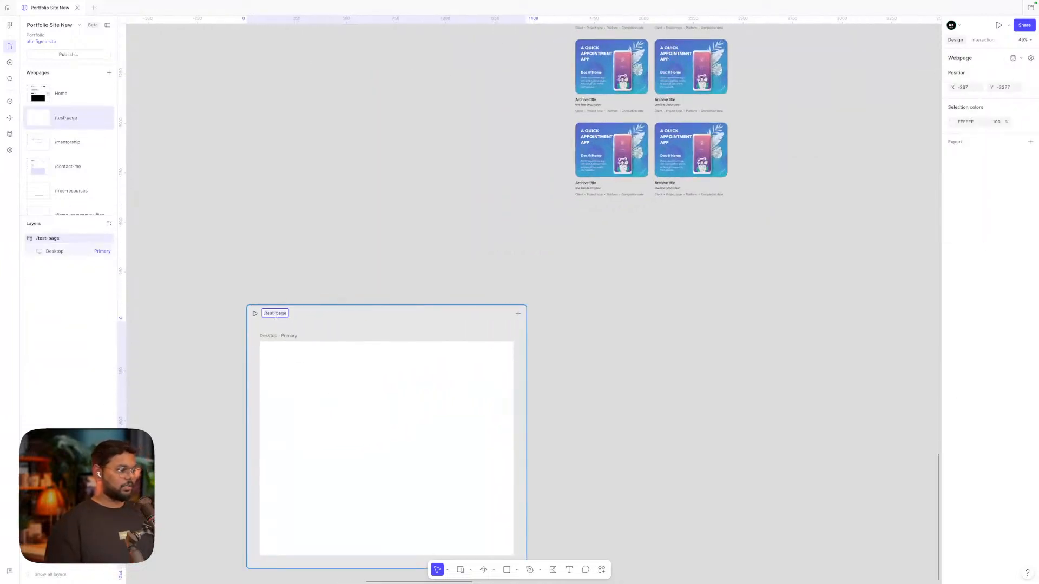
{"action": "key", "text": "Right"}
{"action": "type", "text": "-"}
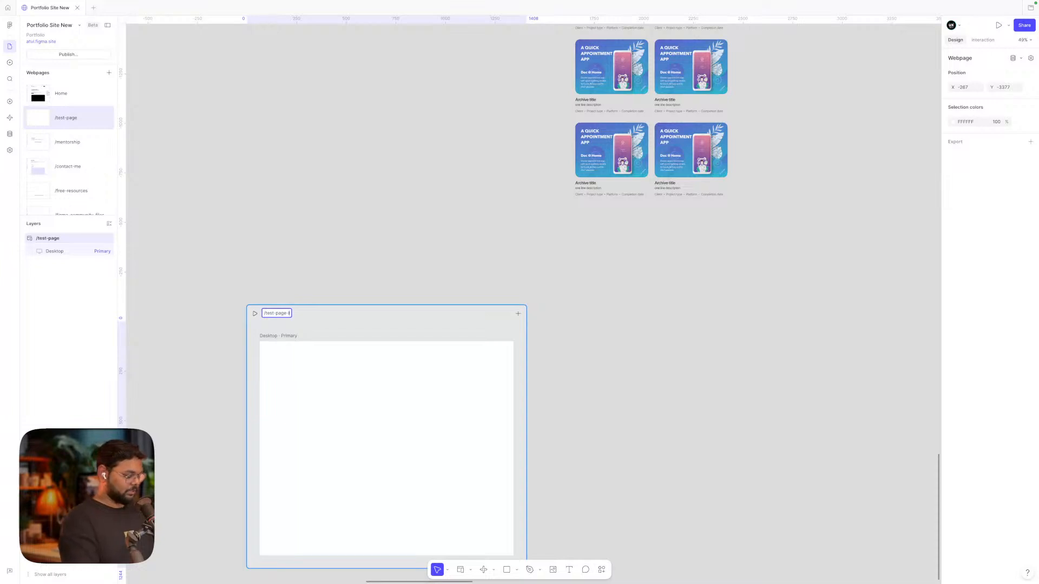
{"action": "type", "text": "listing"}
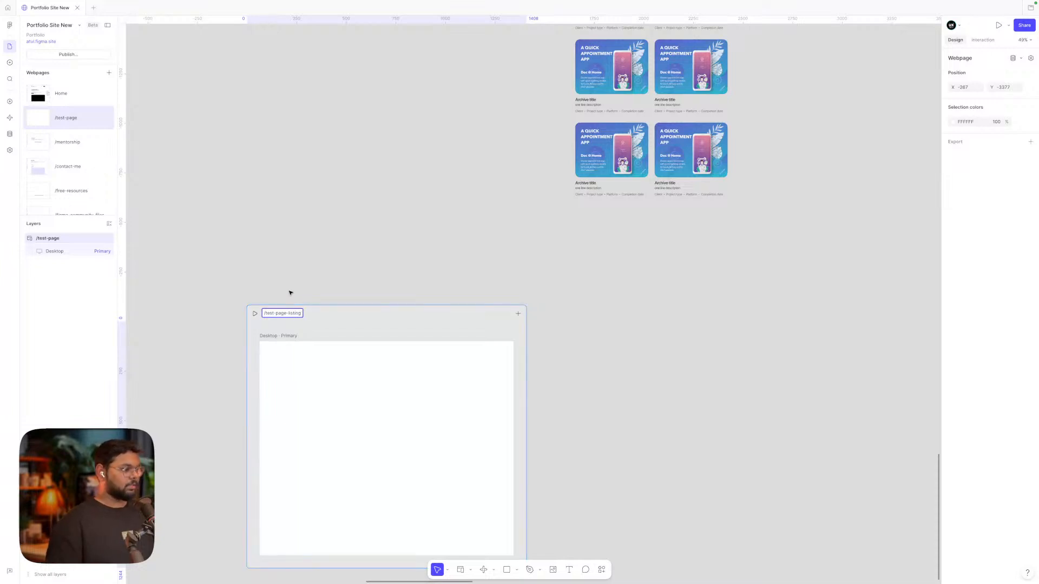
{"action": "left_click", "coordinate": [292, 291]}
Duplicate the listing page beside it and rename the copy /test-page-detail
{"action": "left_click", "coordinate": [283, 313]}
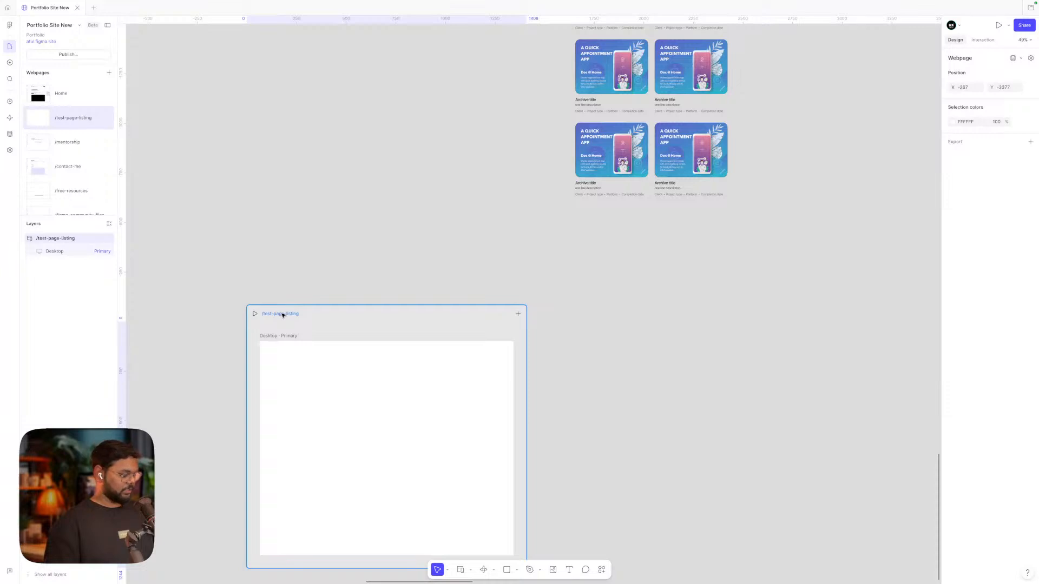
{"action": "left_click_drag", "start_coordinate": [284, 315], "coordinate": [643, 313]}
{"action": "double_click", "coordinate": [643, 313]}
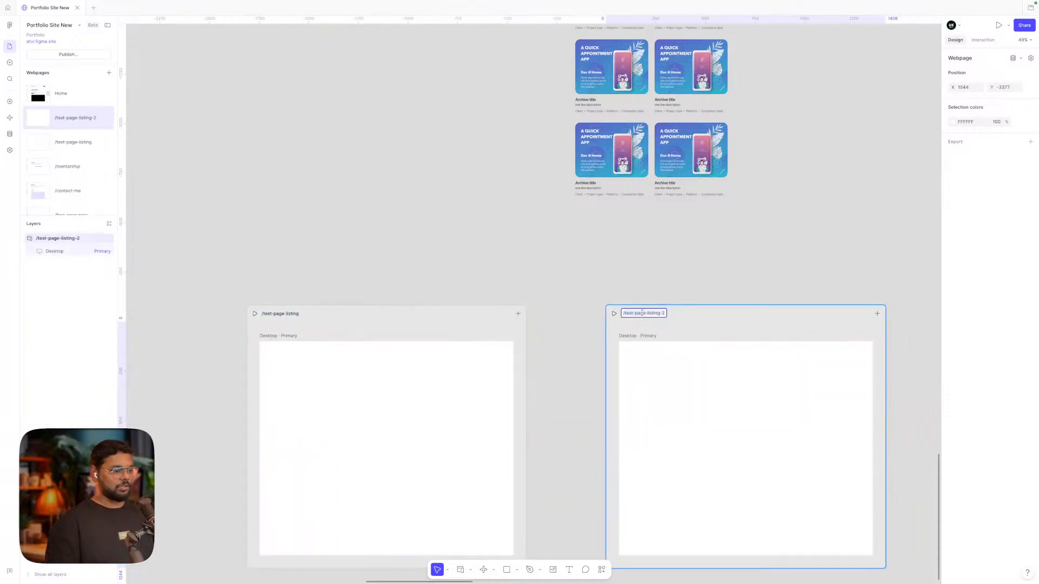
{"action": "key", "text": "Home"}
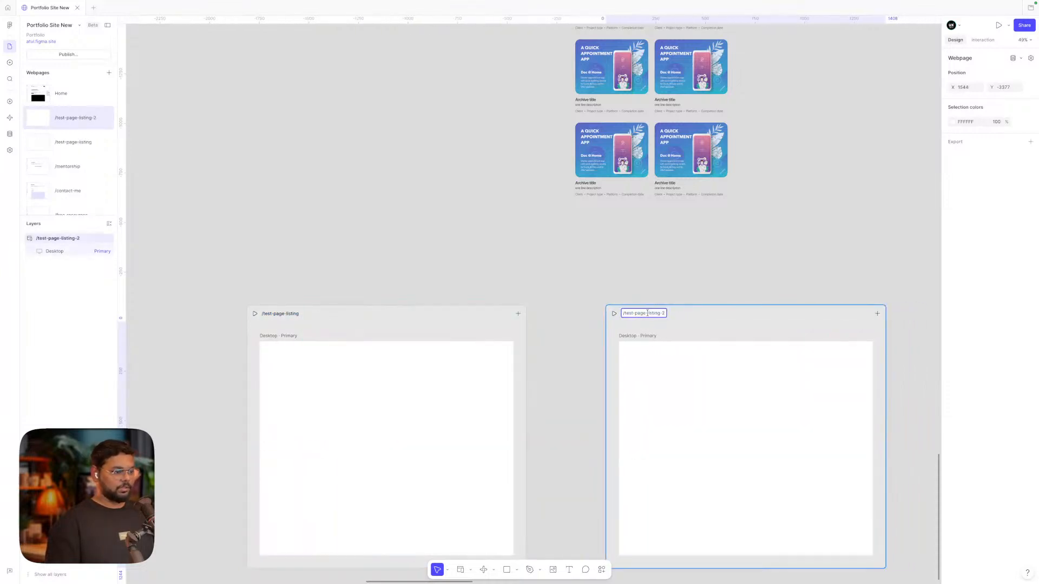
{"action": "left_click_drag", "start_coordinate": [647, 313], "coordinate": [687, 313]}
{"action": "type", "text": "detai"}
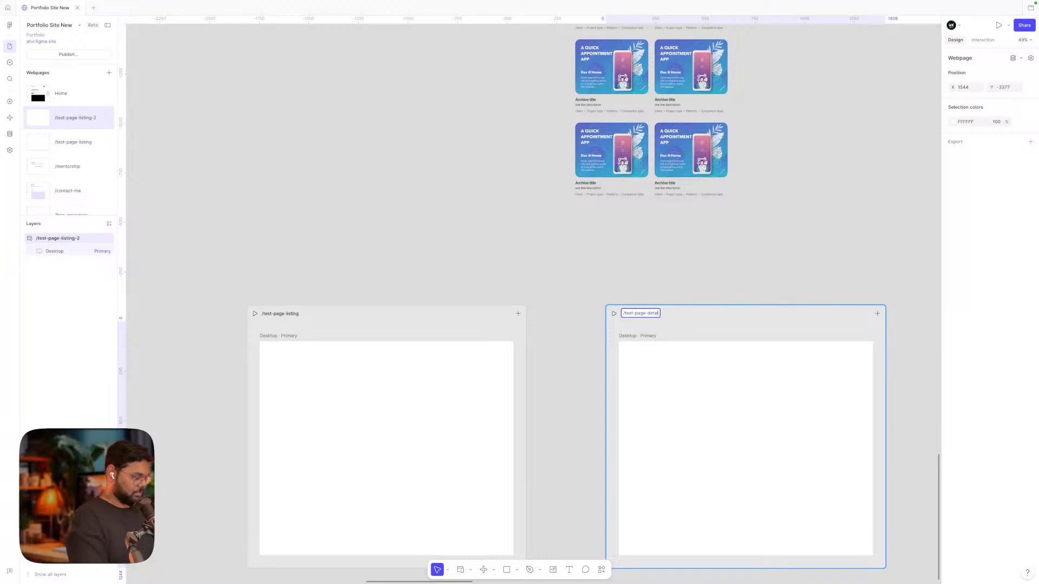
{"action": "type", "text": "l"}
{"action": "left_click", "coordinate": [679, 271]}
{"action": "scroll", "coordinate": [680, 272], "scroll_direction": "down", "scroll_amount": 1}
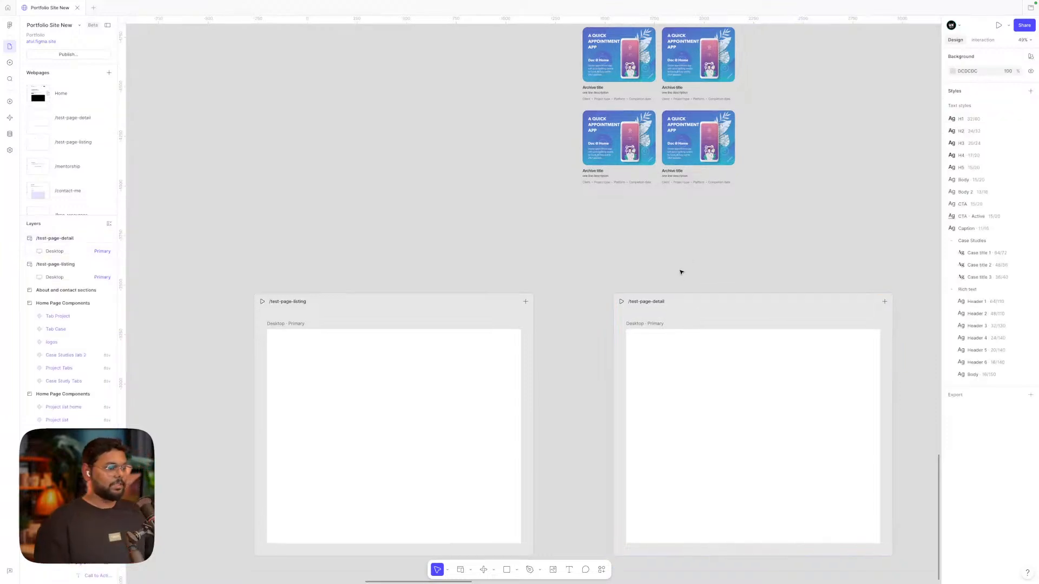
{"action": "scroll", "coordinate": [681, 272], "scroll_direction": "down", "scroll_amount": 3}
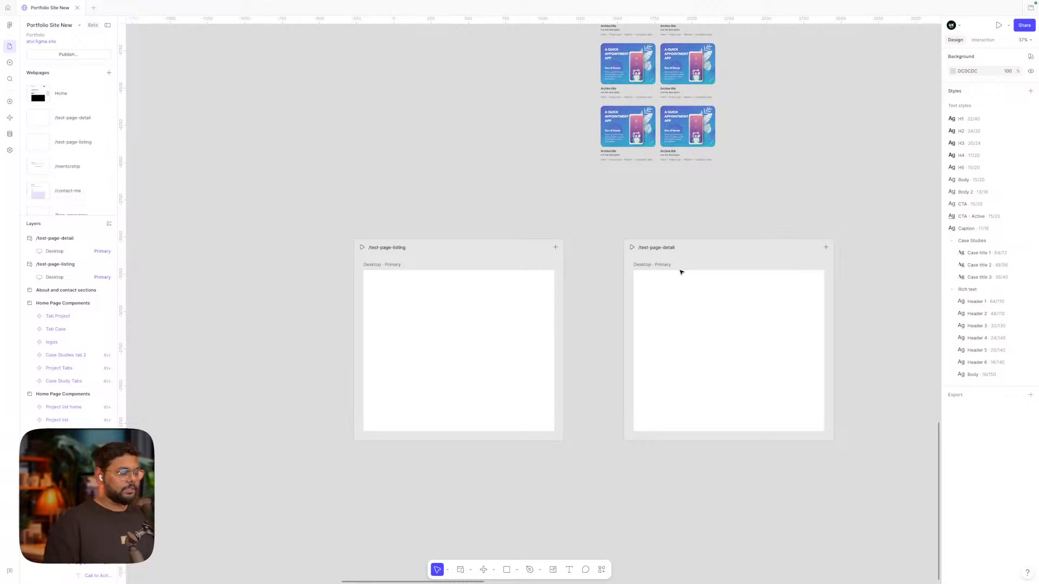
{"action": "left_click", "coordinate": [506, 569]}
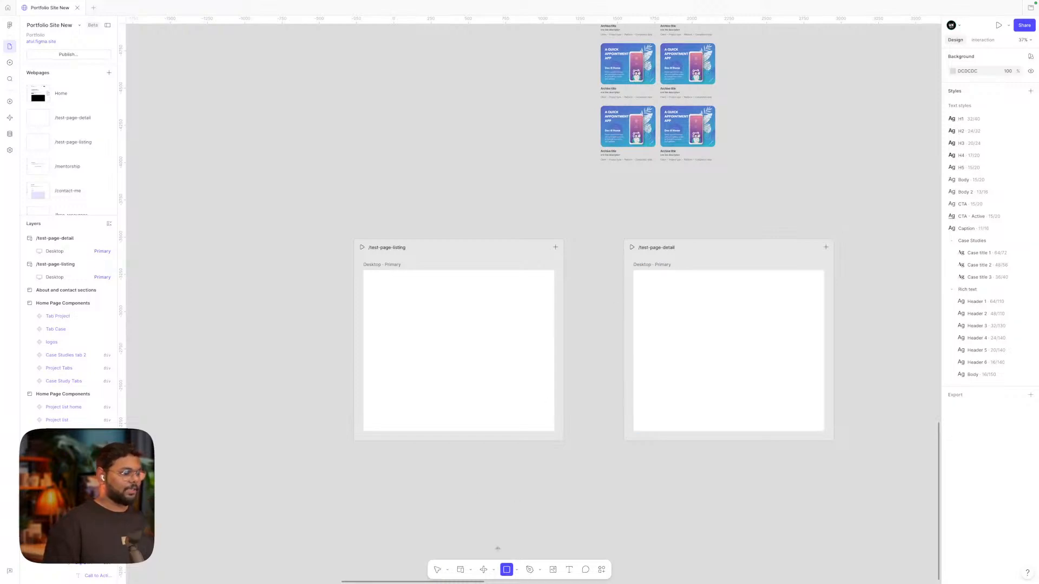
Draw a 344×316 rectangle on /test-page-listing with corner radius 25
{"action": "scroll", "coordinate": [422, 320], "scroll_direction": "up", "scroll_amount": 5}
{"action": "mouse_move", "coordinate": [377, 244]}
{"action": "left_mouse_down"}
{"action": "mouse_move", "coordinate": [484, 349]}
{"action": "mouse_move", "coordinate": [595, 347]}
{"action": "mouse_move", "coordinate": [510, 364]}
{"action": "left_mouse_up"}
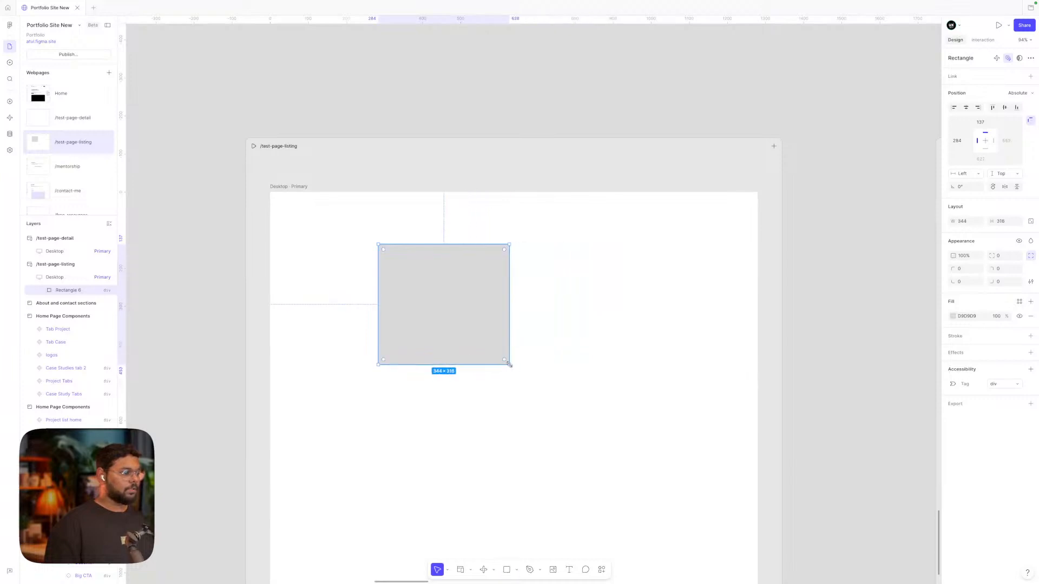
{"action": "left_click_drag", "start_coordinate": [469, 329], "coordinate": [436, 319]}
{"action": "left_click_drag", "start_coordinate": [472, 348], "coordinate": [468, 345]}
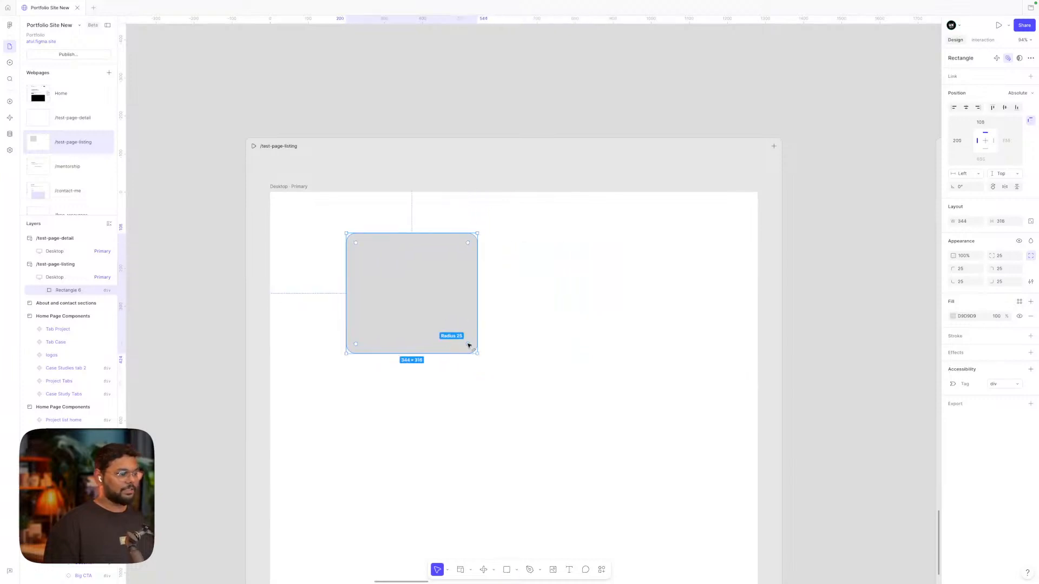
{"action": "left_click", "coordinate": [478, 392]}
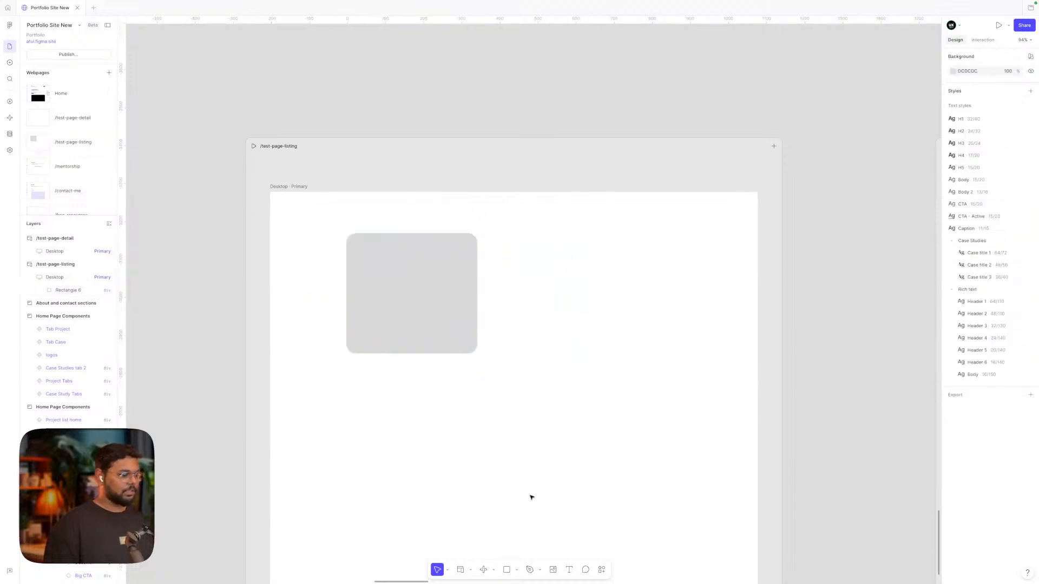
{"action": "left_click", "coordinate": [569, 569]}
Add 'Title of the project' text below the rectangle in the H4 style
{"action": "left_click", "coordinate": [363, 375]}
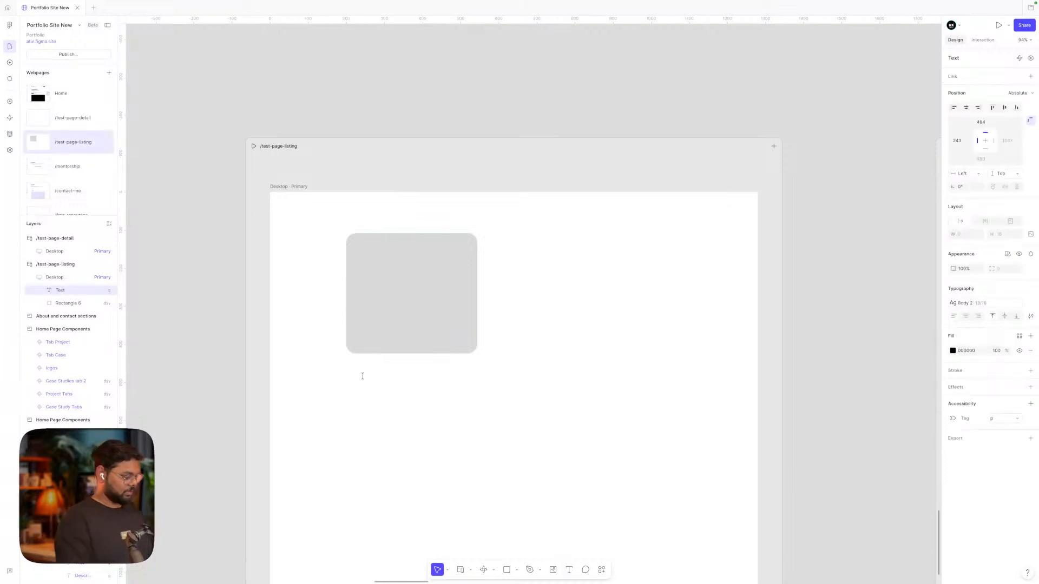
{"action": "type", "text": "Ta"}
{"action": "key", "text": "BackSpace"}
{"action": "key", "text": "BackSpace"}
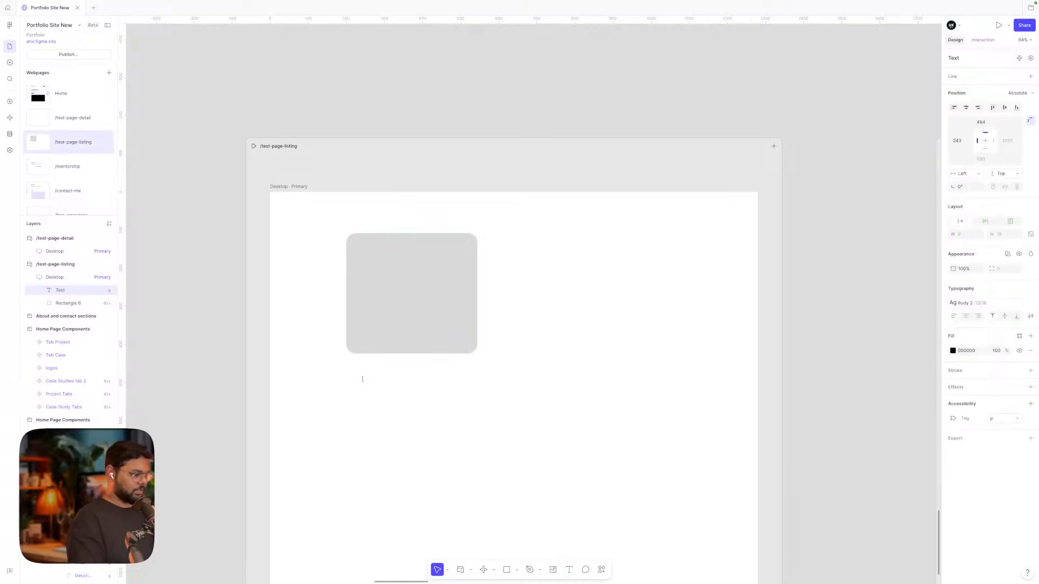
{"action": "type", "text": "Tit"}
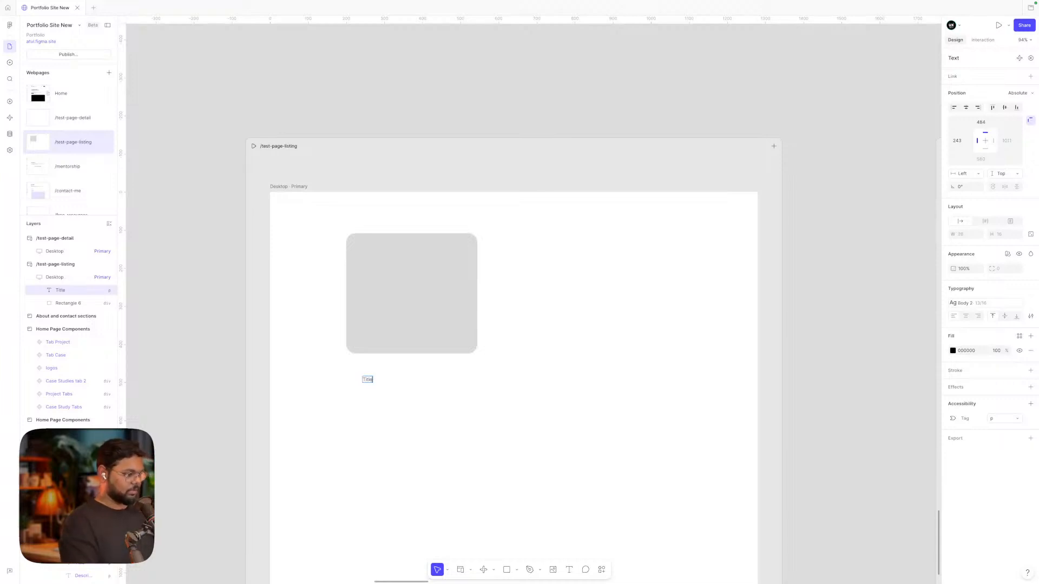
{"action": "type", "text": "le of"}
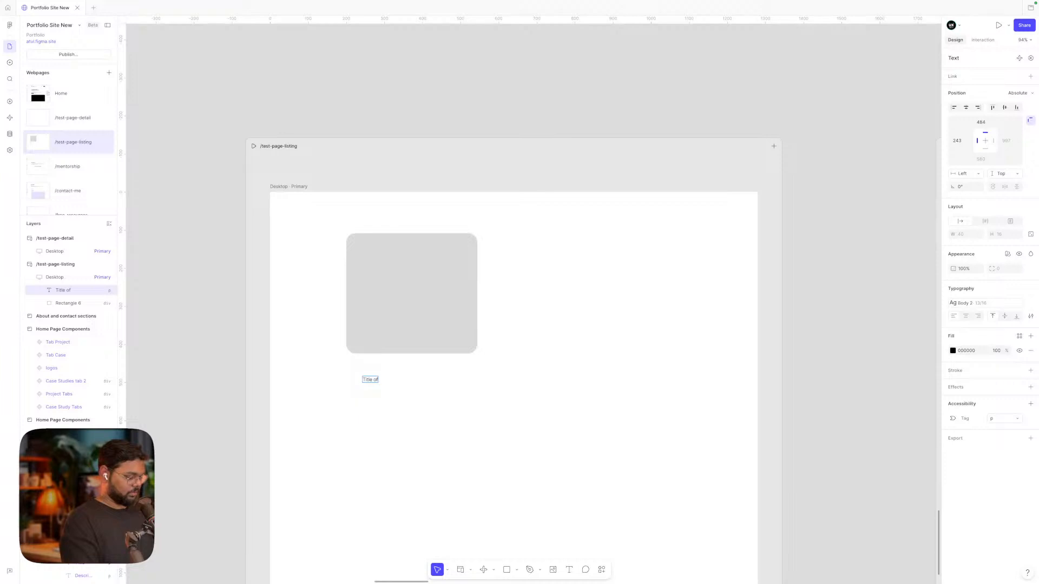
{"action": "type", "text": " the pr"}
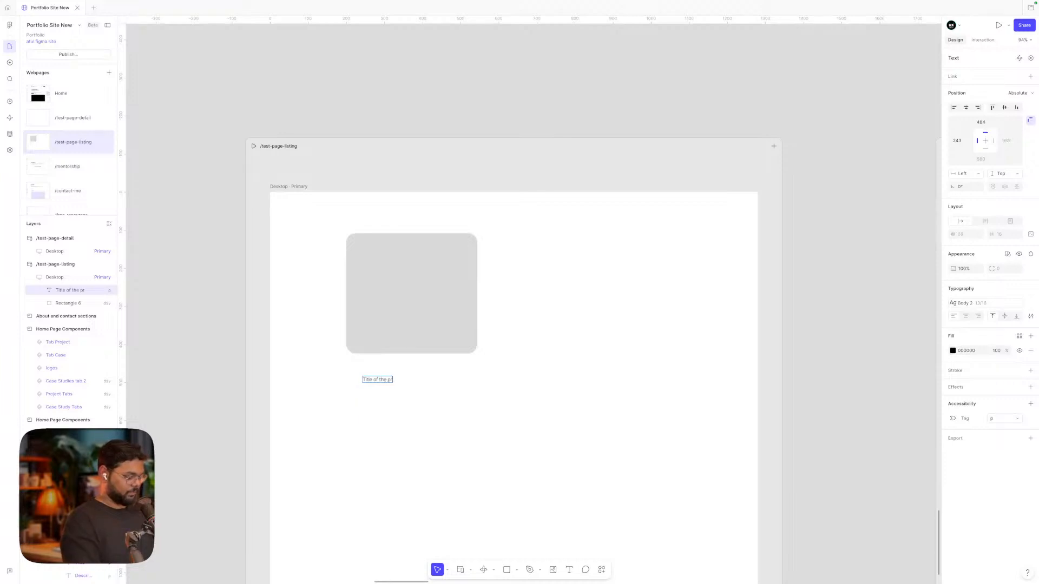
{"action": "type", "text": "oject"}
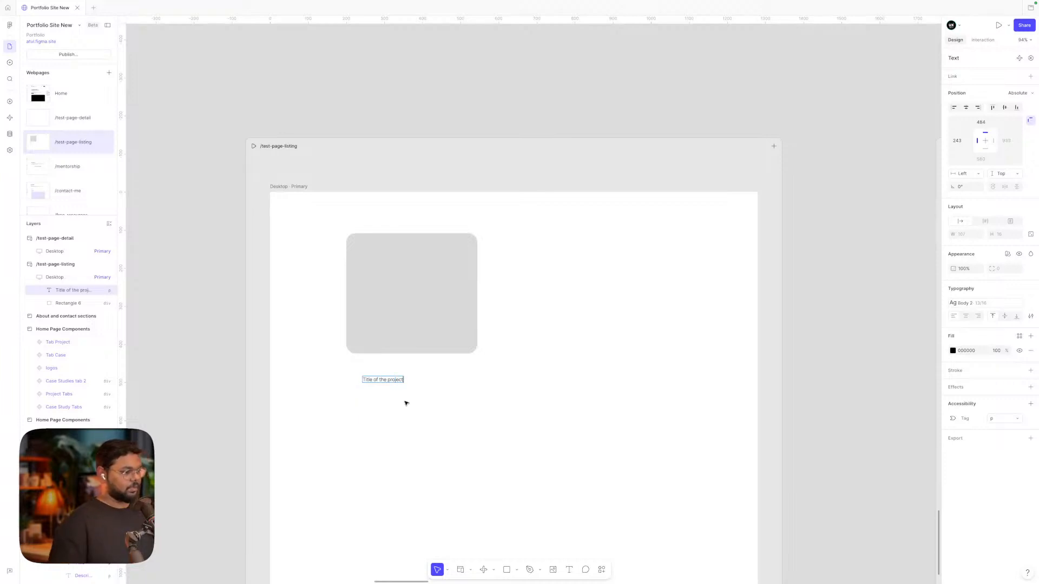
{"action": "key", "text": "Escape"}
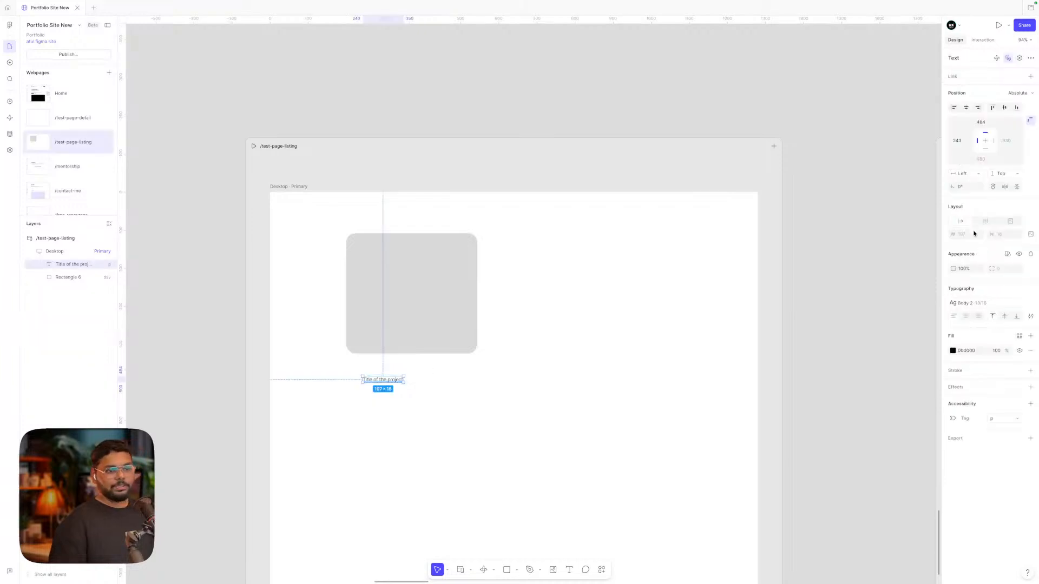
{"action": "left_click", "coordinate": [980, 302]}
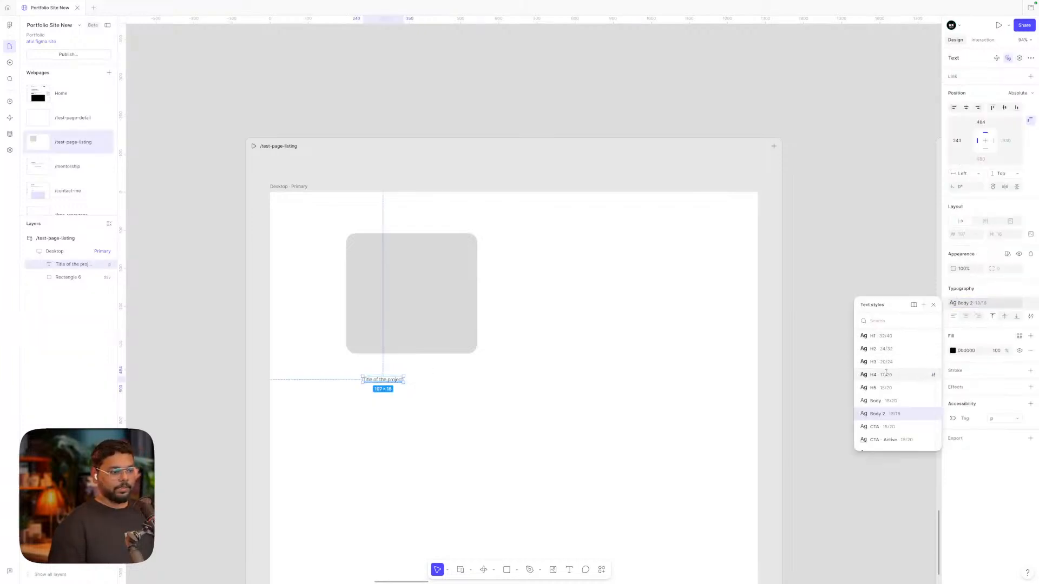
{"action": "left_click", "coordinate": [878, 374]}
{"action": "left_click", "coordinate": [507, 376]}
Duplicate the title as a Body 2 'Description' line placed under it
{"action": "left_click", "coordinate": [387, 371]}
{"action": "left_click_drag", "start_coordinate": [386, 371], "coordinate": [382, 382]}
{"action": "left_click", "coordinate": [961, 303]}
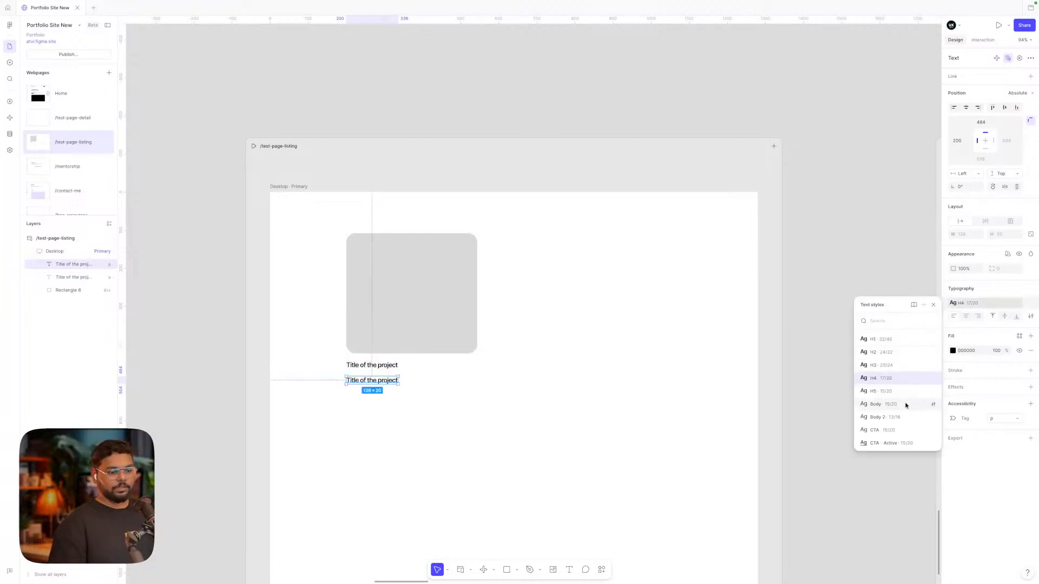
{"action": "left_click", "coordinate": [888, 416]}
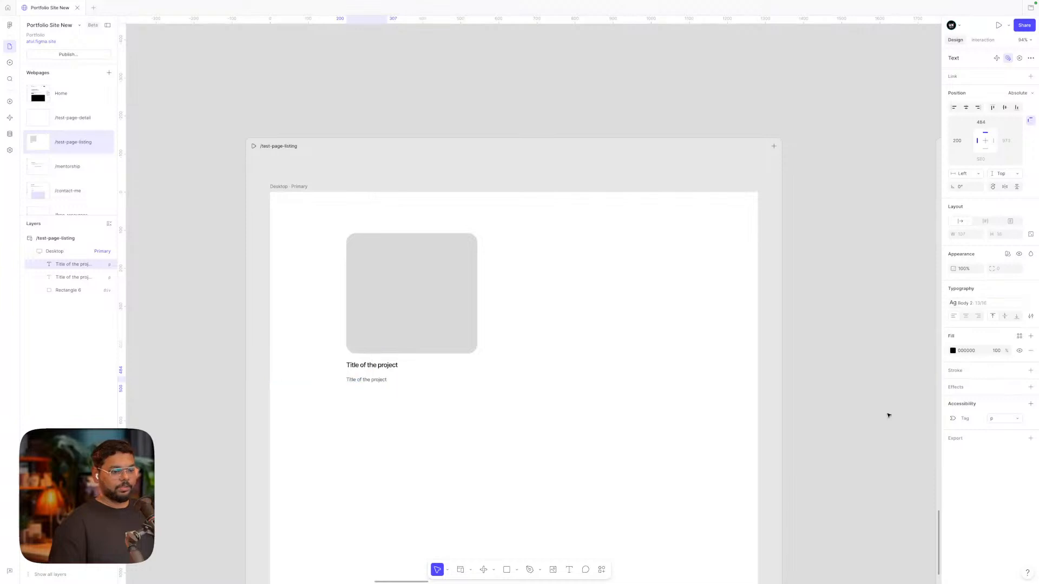
{"action": "double_click", "coordinate": [371, 378]}
{"action": "type", "text": "De"}
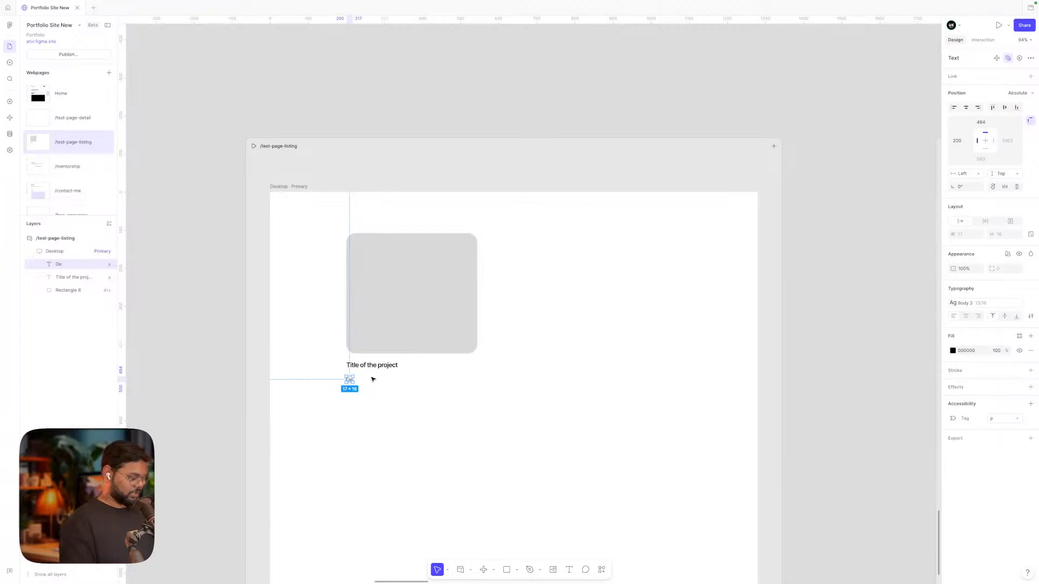
{"action": "type", "text": "scrptio"}
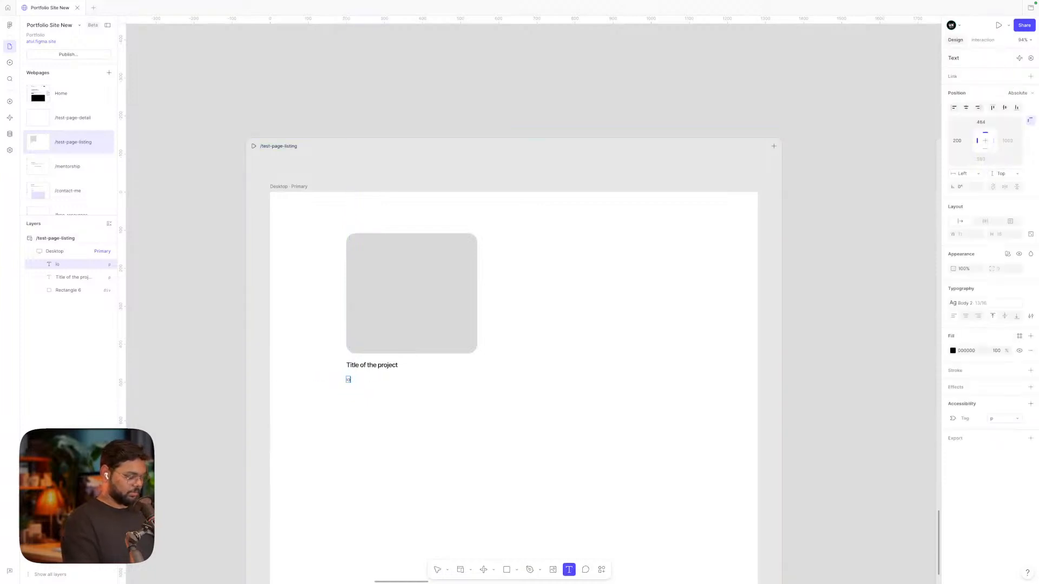
{"action": "type", "text": "n"}
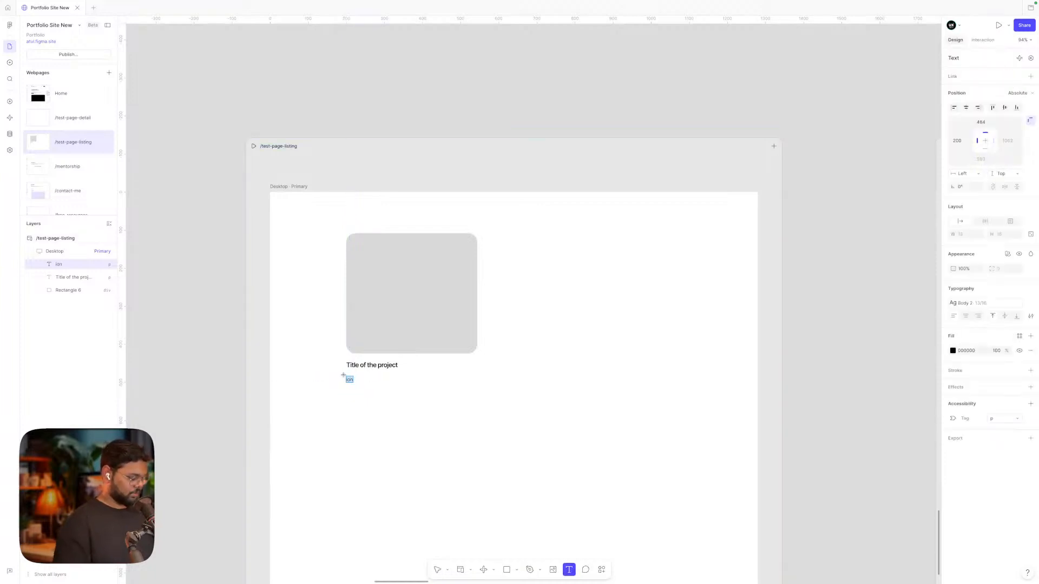
{"action": "type", "text": "Descript"}
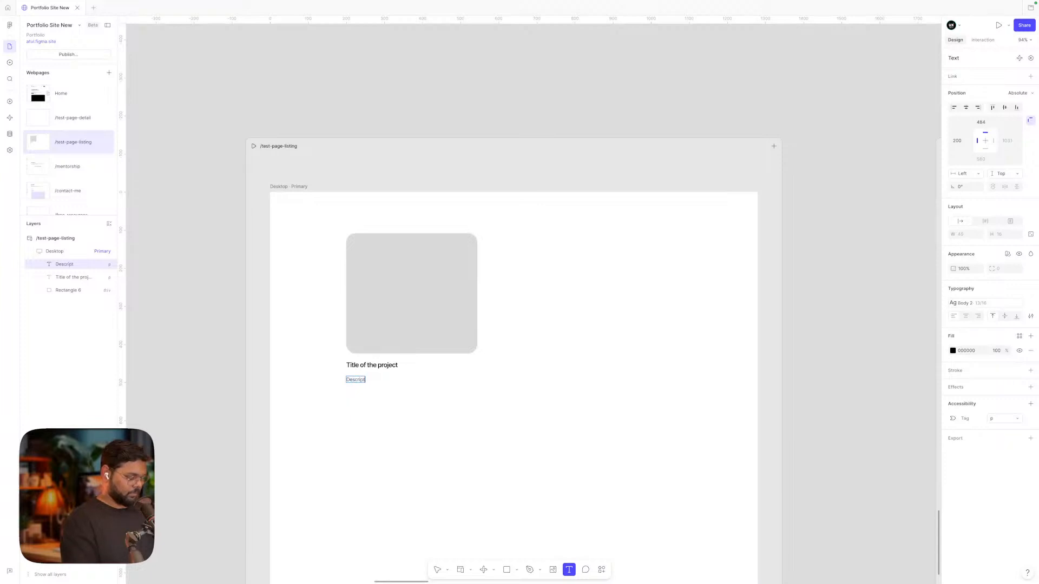
{"action": "key", "text": "Escape"}
{"action": "left_click_drag", "start_coordinate": [362, 381], "coordinate": [362, 374]}
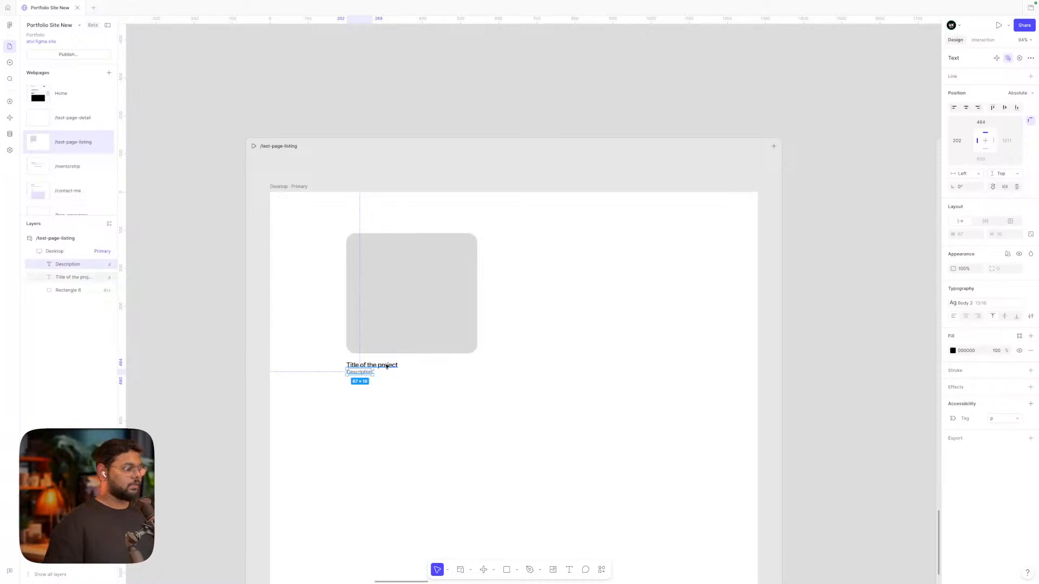
Move the rectangle, title and description up out of the page frame
{"action": "left_click", "coordinate": [372, 365], "text": "shift"}
{"action": "left_click", "coordinate": [387, 332], "text": "shift"}
{"action": "scroll", "coordinate": [367, 328], "scroll_direction": "down", "scroll_amount": 3}
{"action": "left_click_drag", "start_coordinate": [366, 329], "coordinate": [443, 170]}
{"action": "scroll", "coordinate": [443, 171], "scroll_direction": "up", "scroll_amount": 5}
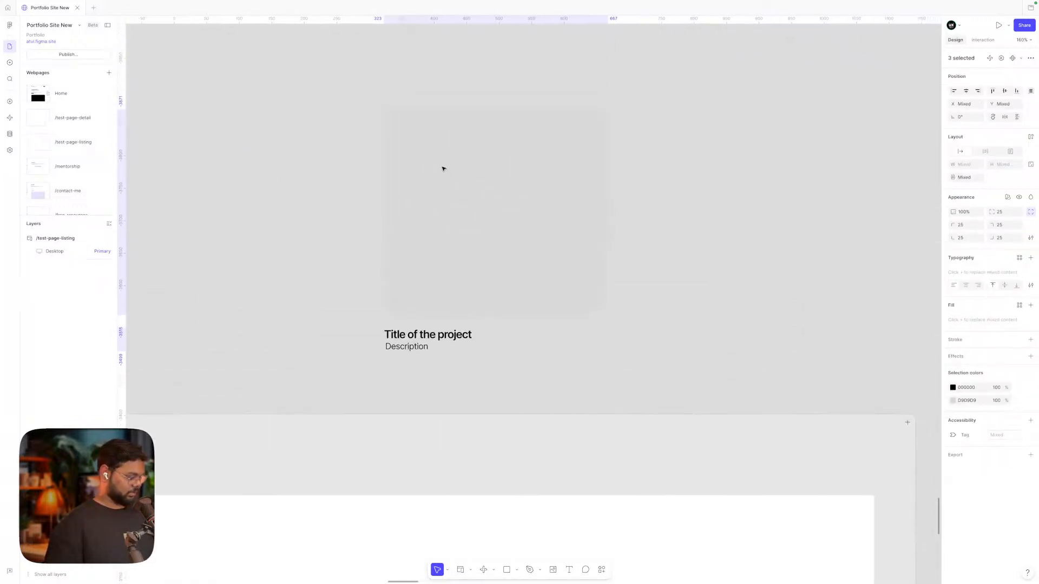
{"action": "scroll", "coordinate": [443, 169], "scroll_direction": "down", "scroll_amount": 3}
{"action": "left_click", "coordinate": [566, 220]}
{"action": "left_click", "coordinate": [485, 218]}
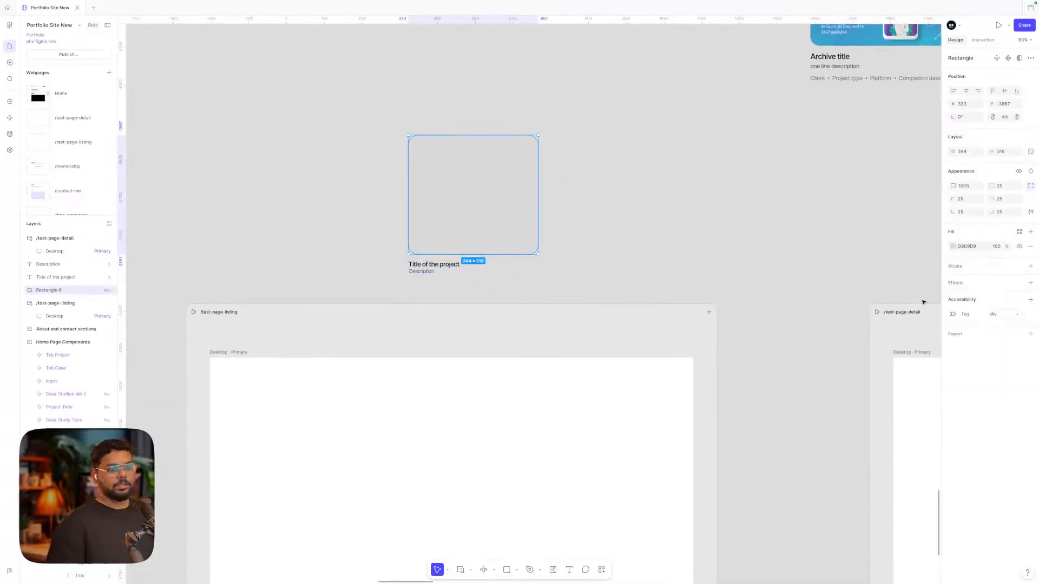
Switch the rounded rectangle's fill type to Image
{"action": "left_click", "coordinate": [953, 247]}
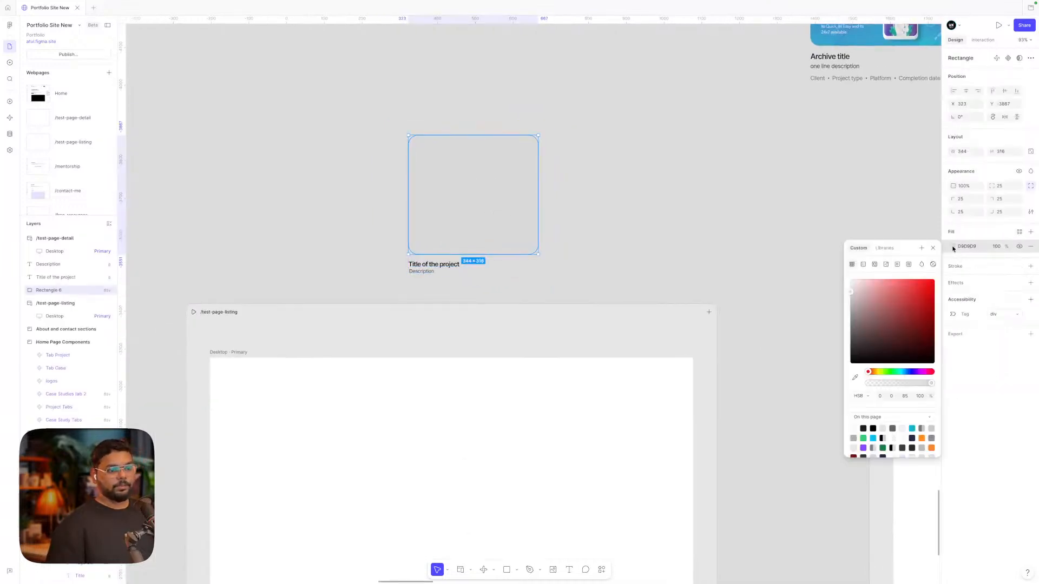
{"action": "left_click", "coordinate": [886, 265]}
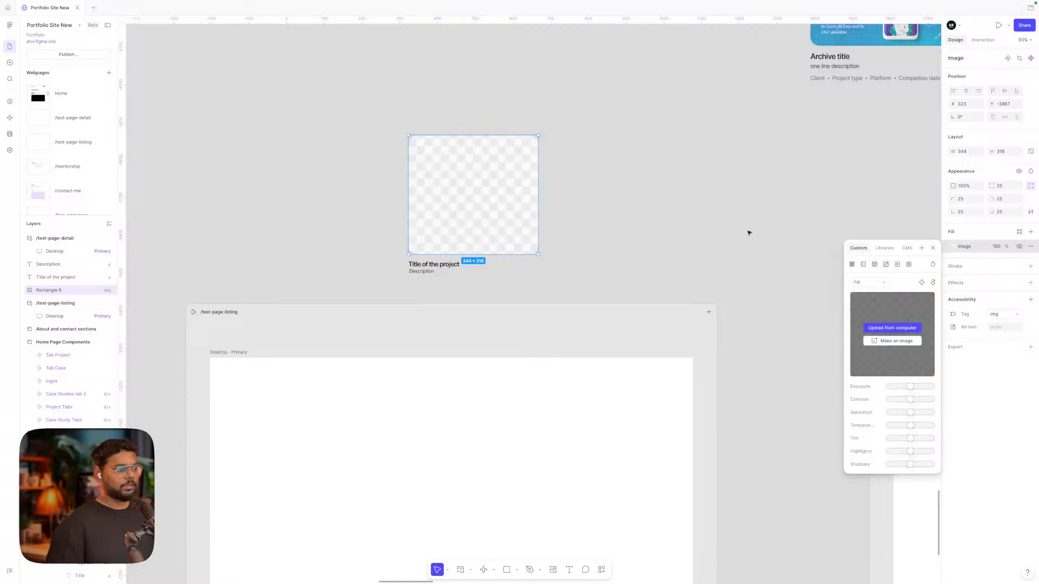
{"action": "left_click", "coordinate": [637, 224]}
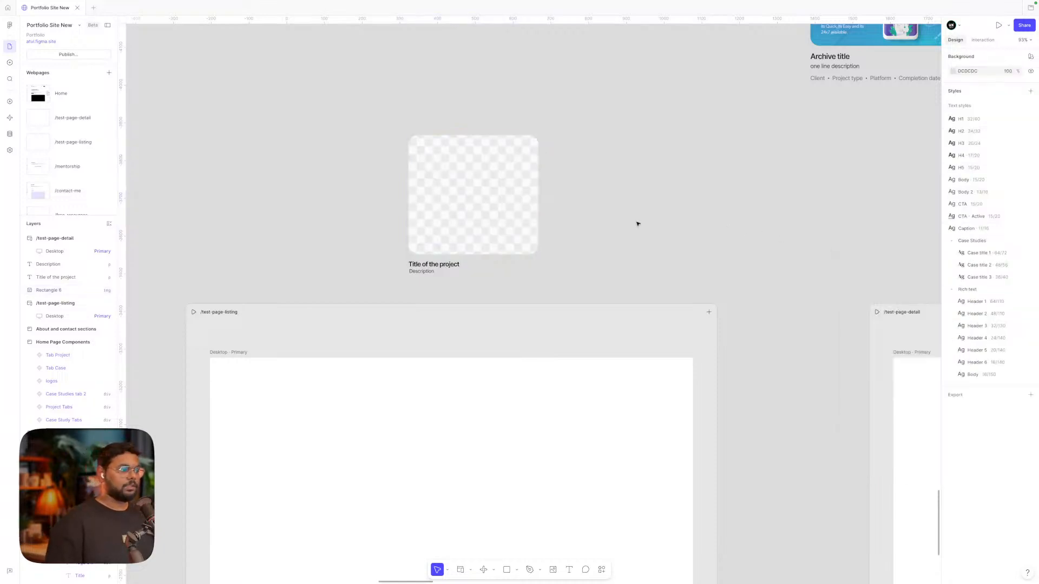
{"action": "left_click", "coordinate": [519, 209]}
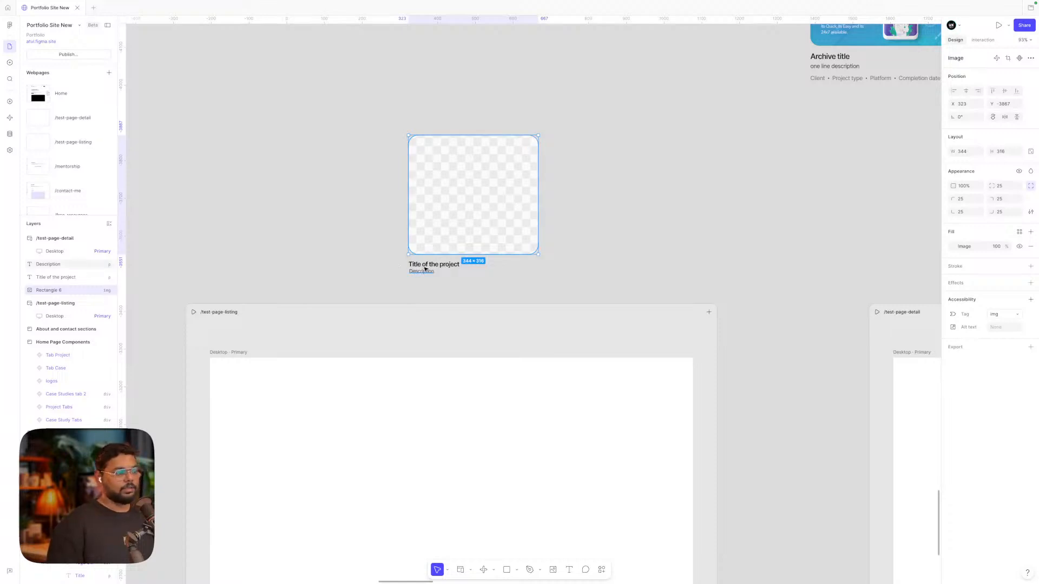
{"action": "left_click", "coordinate": [422, 269]}
{"action": "left_click", "coordinate": [448, 265]}
{"action": "left_click", "coordinate": [524, 231]}
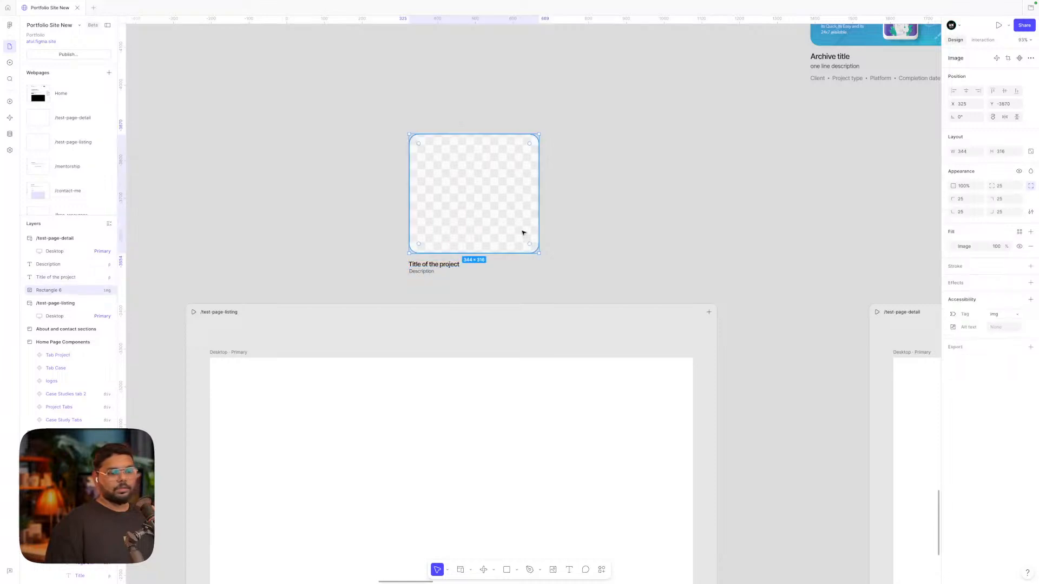
Enter 'Image' as the thumbnail's alt text in the Accessibility section
{"action": "left_click", "coordinate": [1003, 329]}
{"action": "type", "text": "image"}
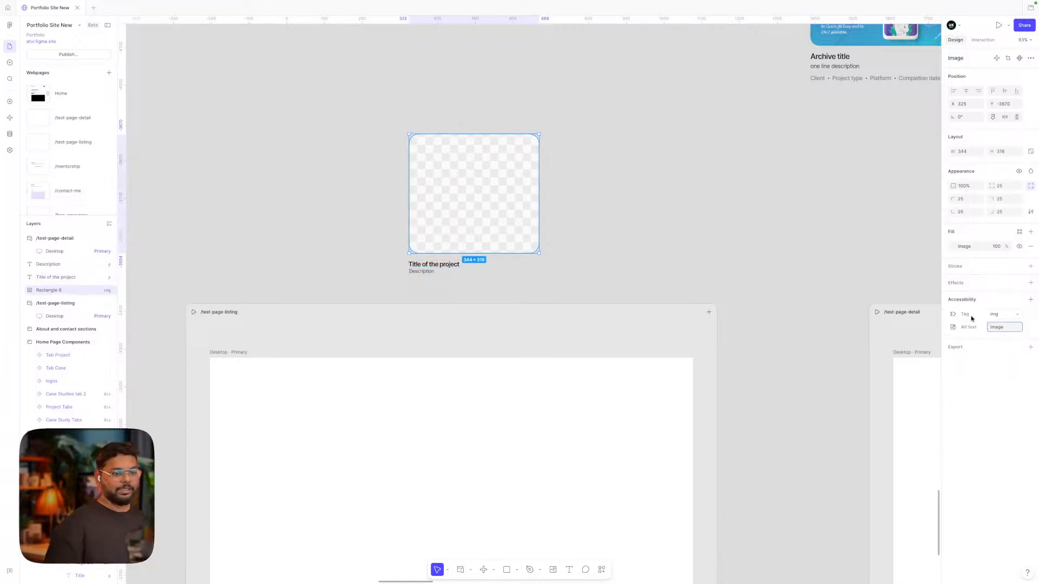
{"action": "left_click", "coordinate": [661, 204]}
{"action": "left_click", "coordinate": [430, 264]}
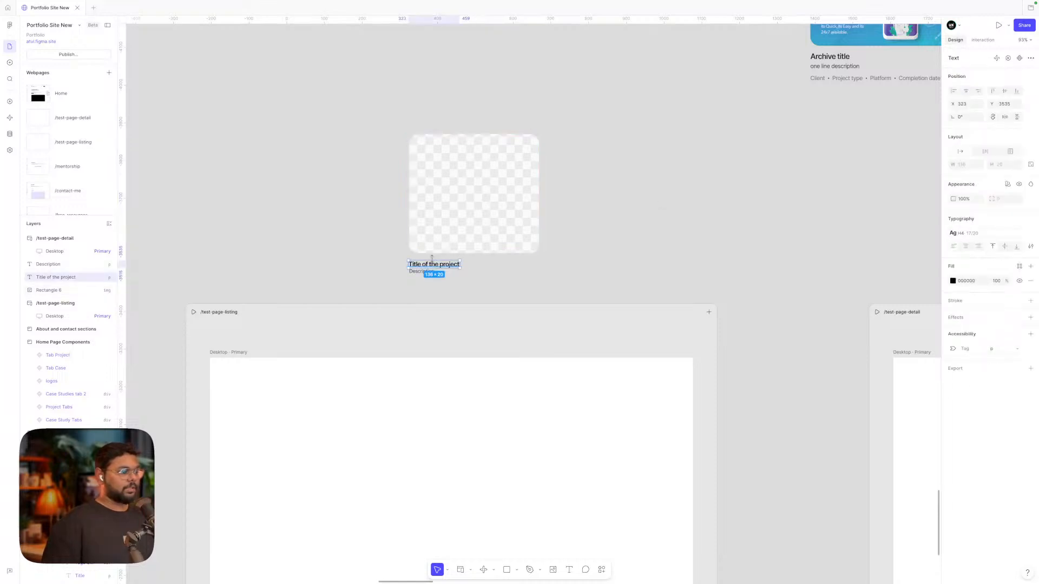
{"action": "left_click", "coordinate": [422, 272]}
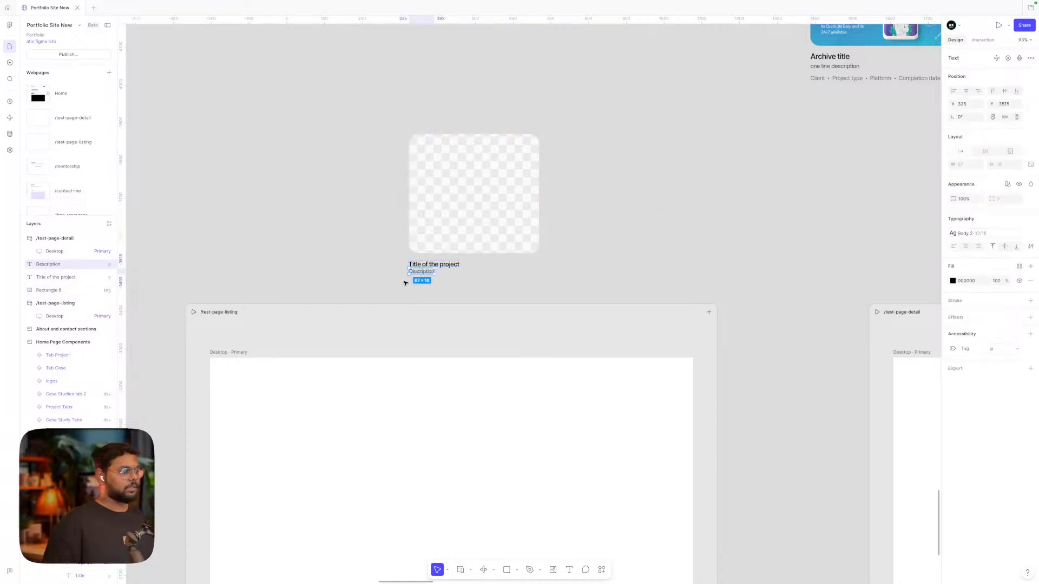
Wrap the image, title and description in an auto-layout frame with gap 8
{"action": "left_click_drag", "start_coordinate": [405, 282], "coordinate": [454, 238]}
{"action": "key", "text": "shift+a"}
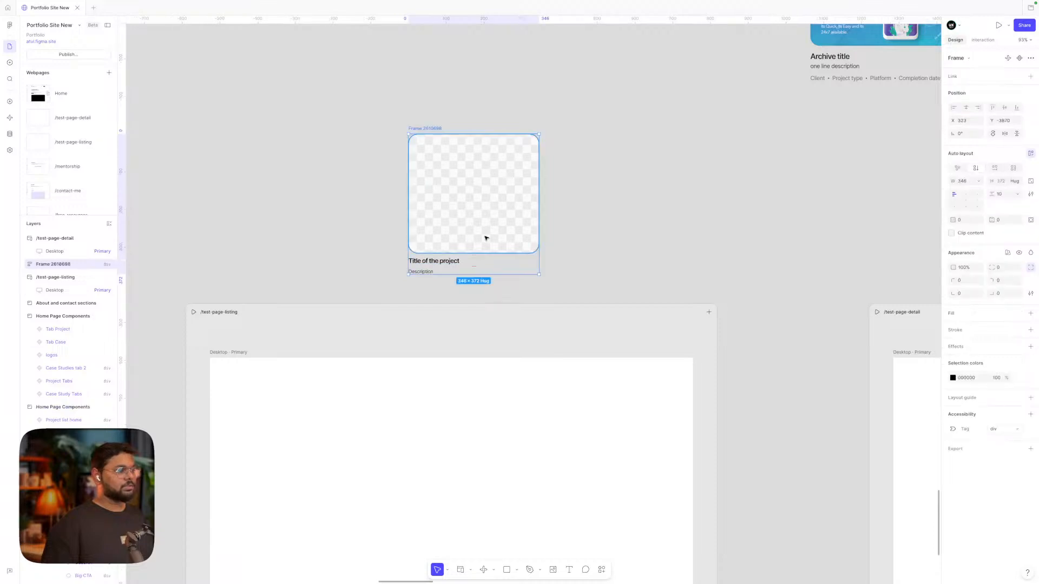
{"action": "left_click", "coordinate": [1004, 194]}
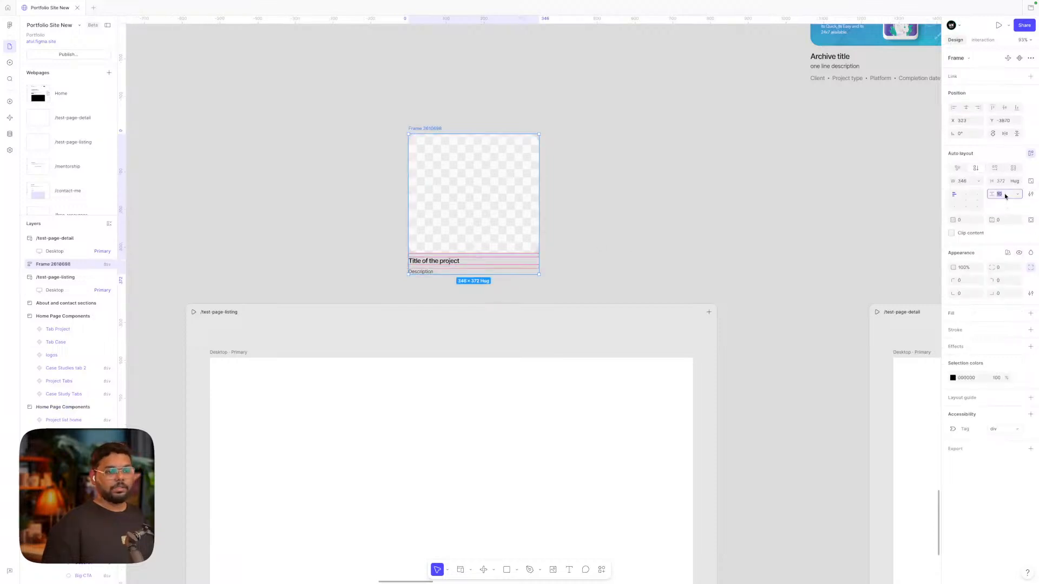
{"action": "type", "text": "8"}
{"action": "key", "text": "Return"}
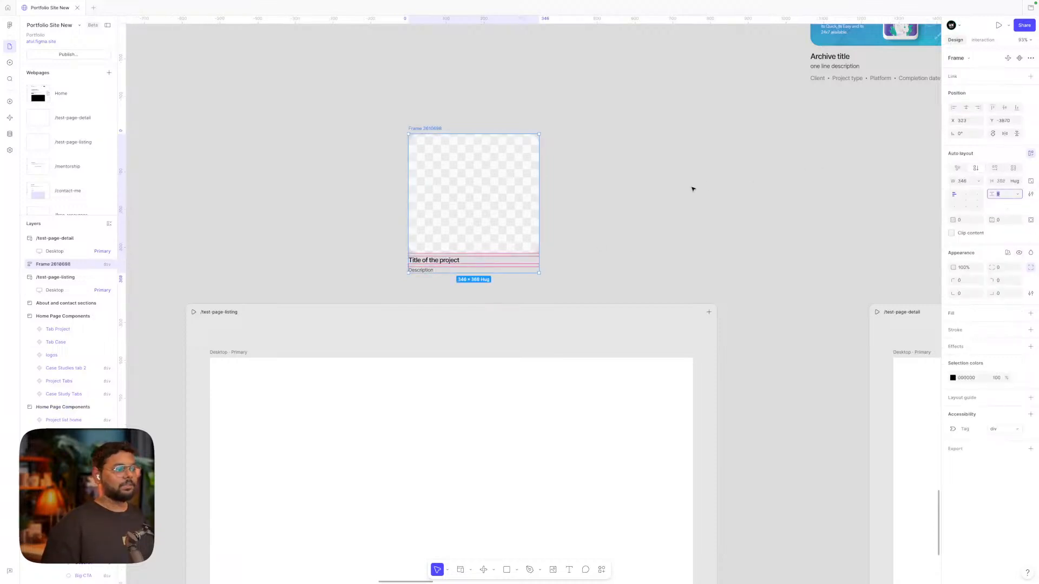
{"action": "left_click", "coordinate": [693, 189]}
Rename the card frame Tile and turn it into a component
{"action": "left_click", "coordinate": [436, 128]}
{"action": "left_click", "coordinate": [452, 167]}
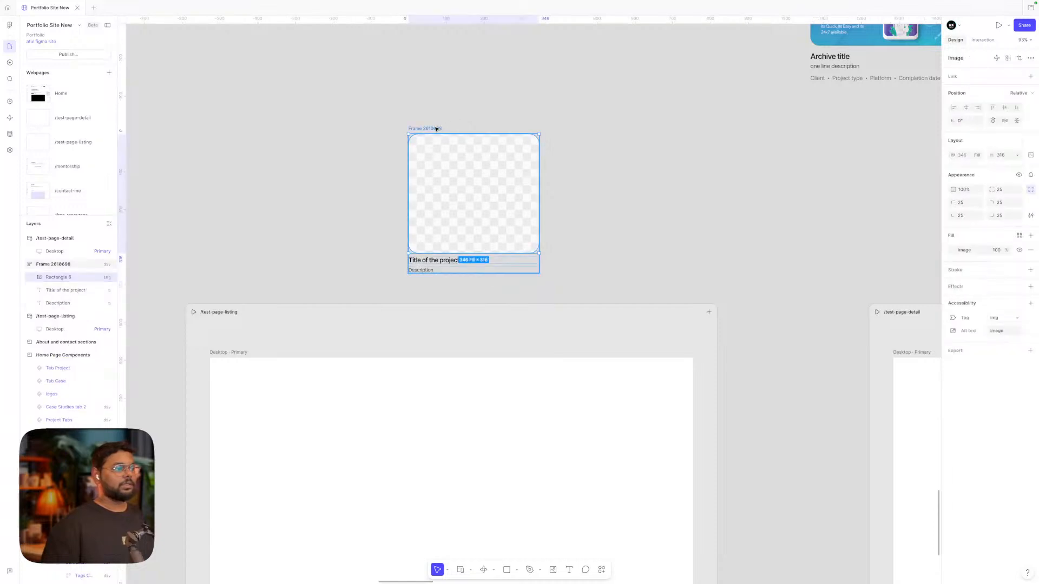
{"action": "double_click", "coordinate": [436, 128]}
{"action": "key", "text": "BackSpace"}
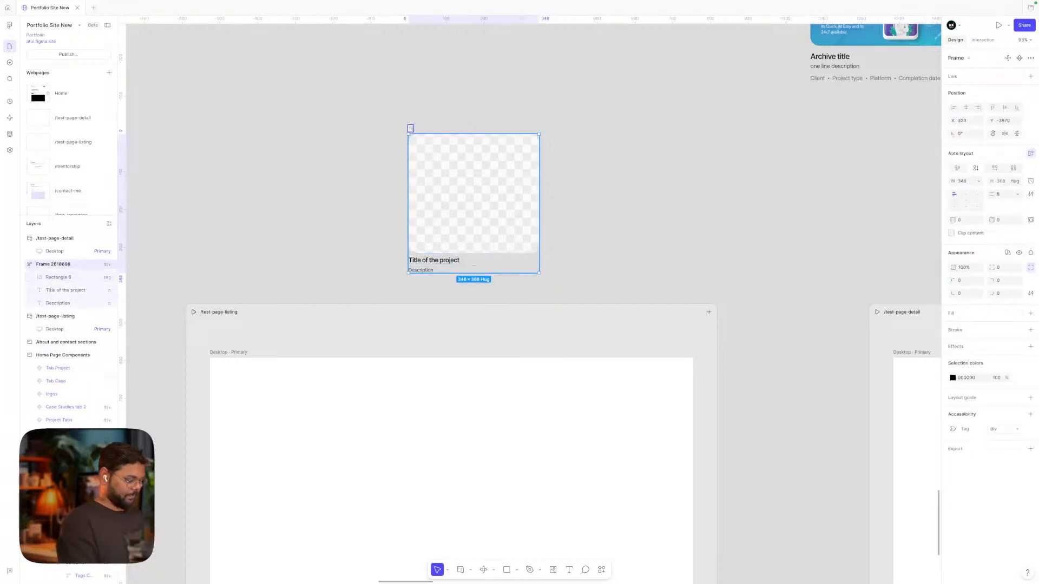
{"action": "key", "text": "Return"}
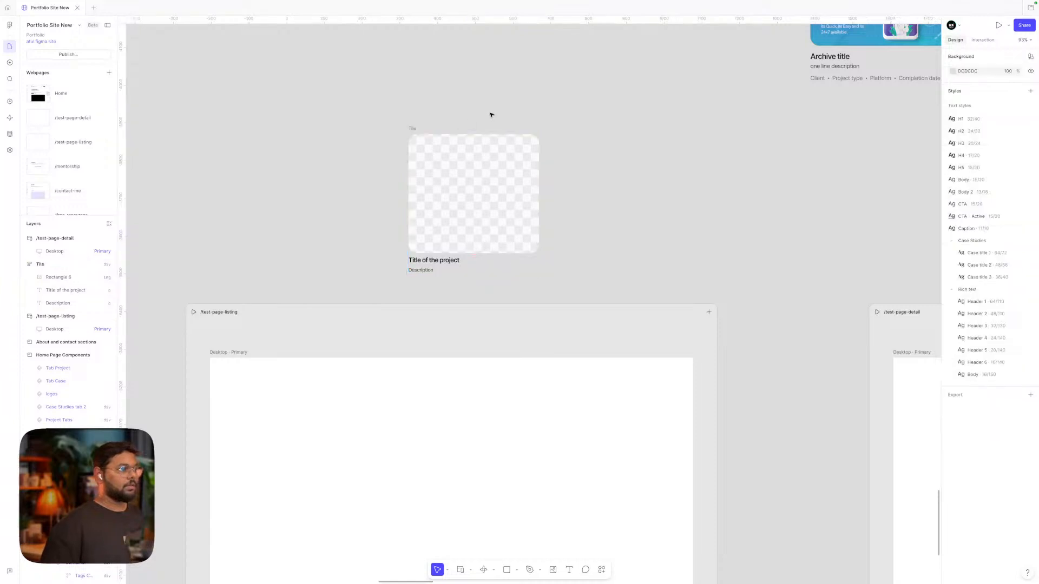
{"action": "left_click_drag", "start_coordinate": [420, 181], "coordinate": [311, 115]}
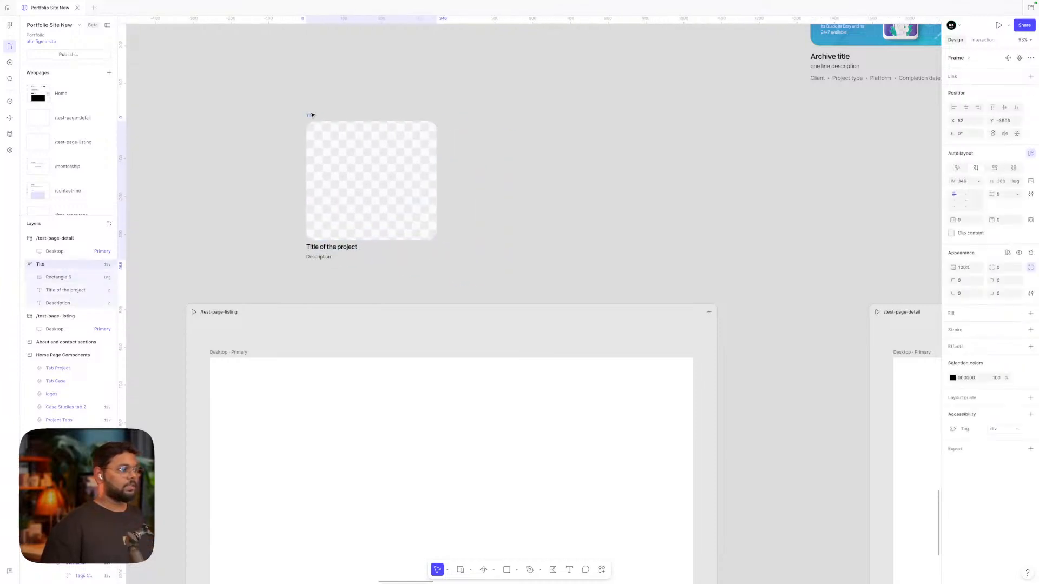
{"action": "left_click", "coordinate": [1020, 59]}
Place a copy of the Tile component inside the /test-page-listing page
{"action": "left_click", "coordinate": [534, 162]}
{"action": "left_click", "coordinate": [368, 165]}
{"action": "left_click_drag", "start_coordinate": [369, 166], "coordinate": [591, 201], "text": "alt"}
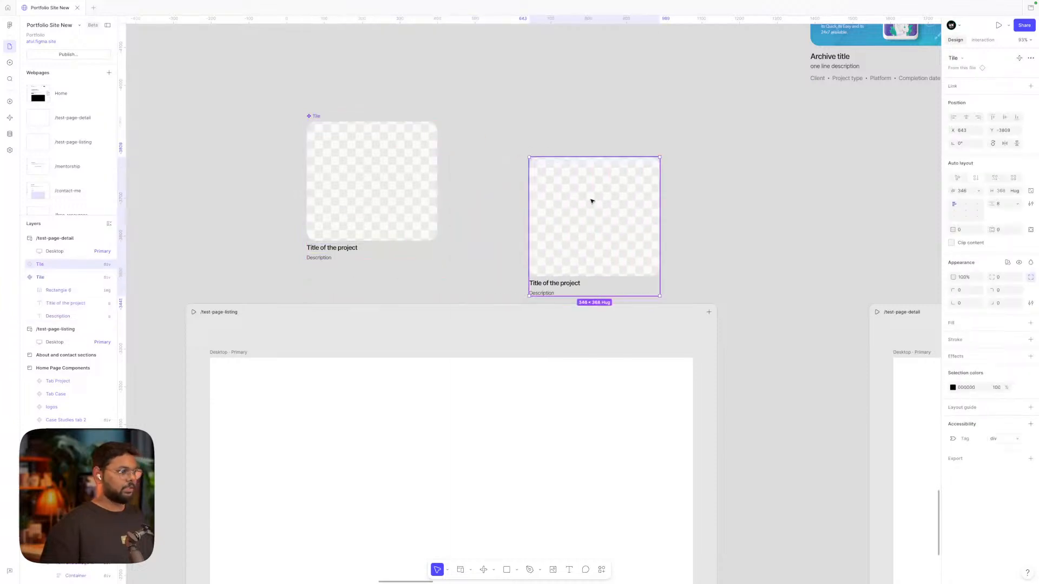
{"action": "scroll", "coordinate": [591, 202], "scroll_direction": "down", "scroll_amount": 5}
{"action": "left_click_drag", "start_coordinate": [603, 120], "coordinate": [503, 330]}
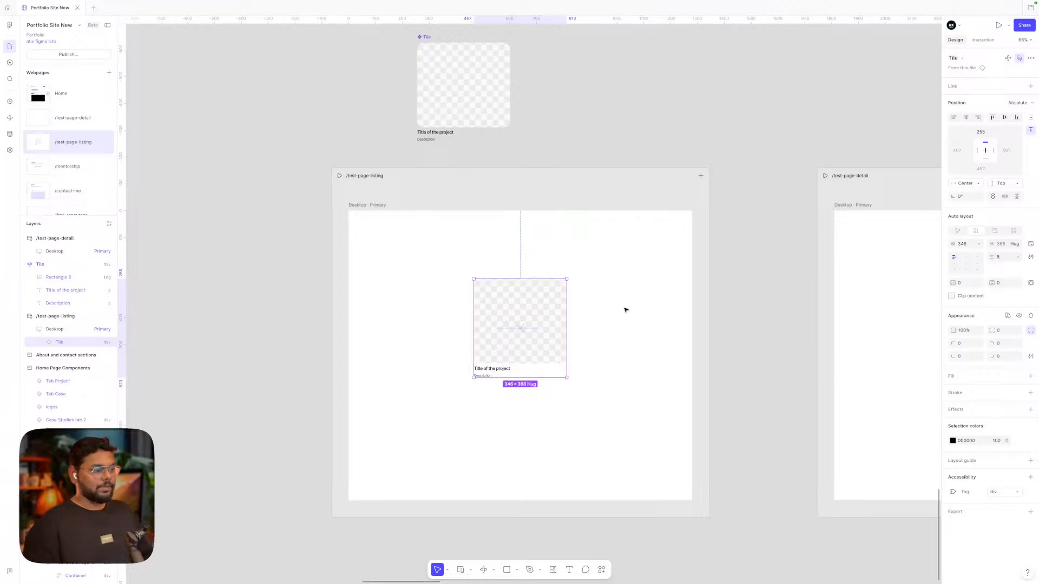
{"action": "scroll", "coordinate": [626, 309], "scroll_direction": "down", "scroll_amount": 2}
{"action": "left_click", "coordinate": [600, 308]}
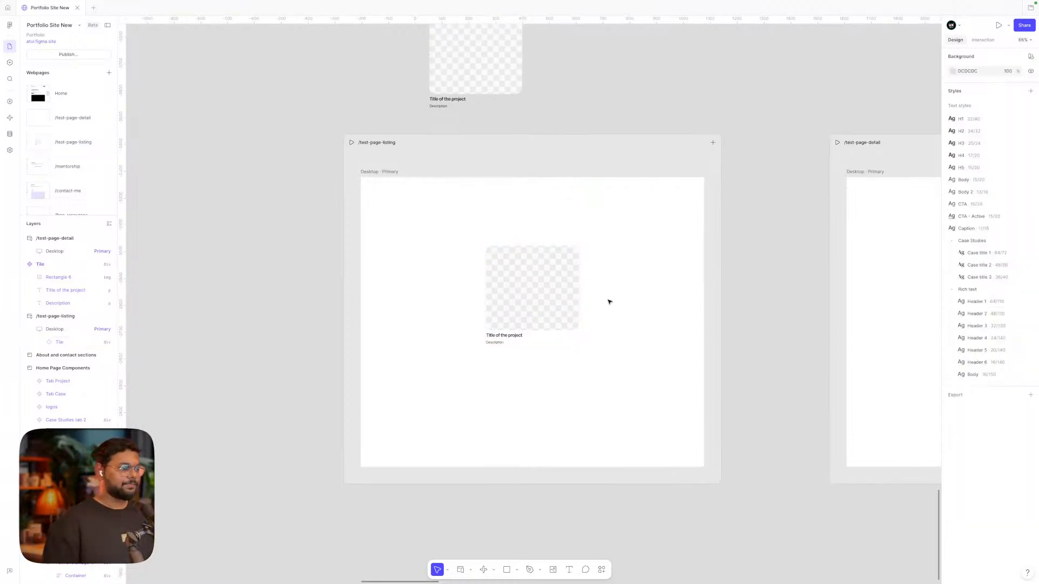
{"action": "scroll", "coordinate": [608, 302], "scroll_direction": "right", "scroll_amount": 5}
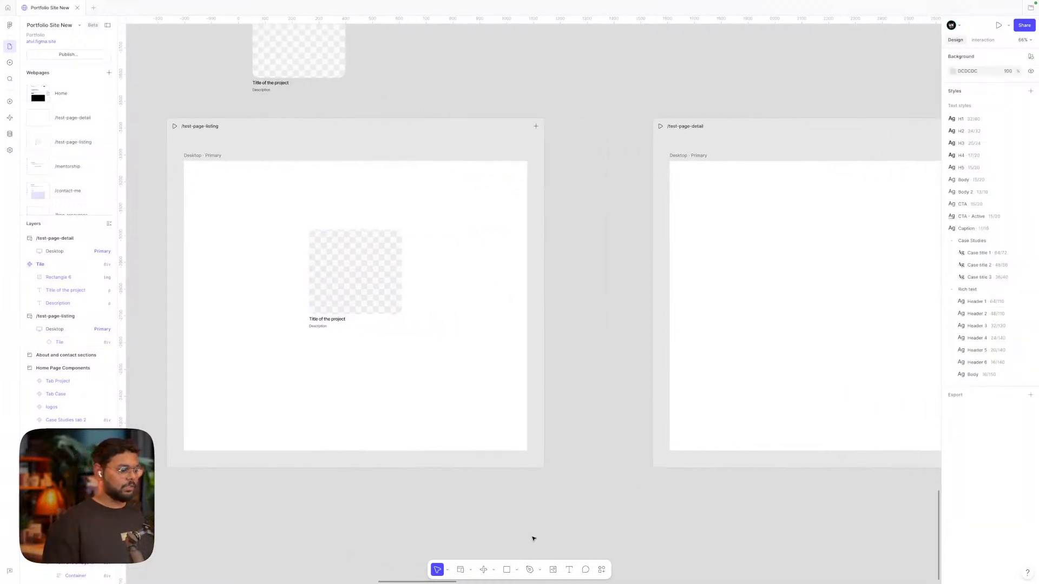
{"action": "scroll", "coordinate": [595, 408], "scroll_direction": "right", "scroll_amount": 3}
{"action": "scroll", "coordinate": [595, 408], "scroll_direction": "up", "scroll_amount": 1}
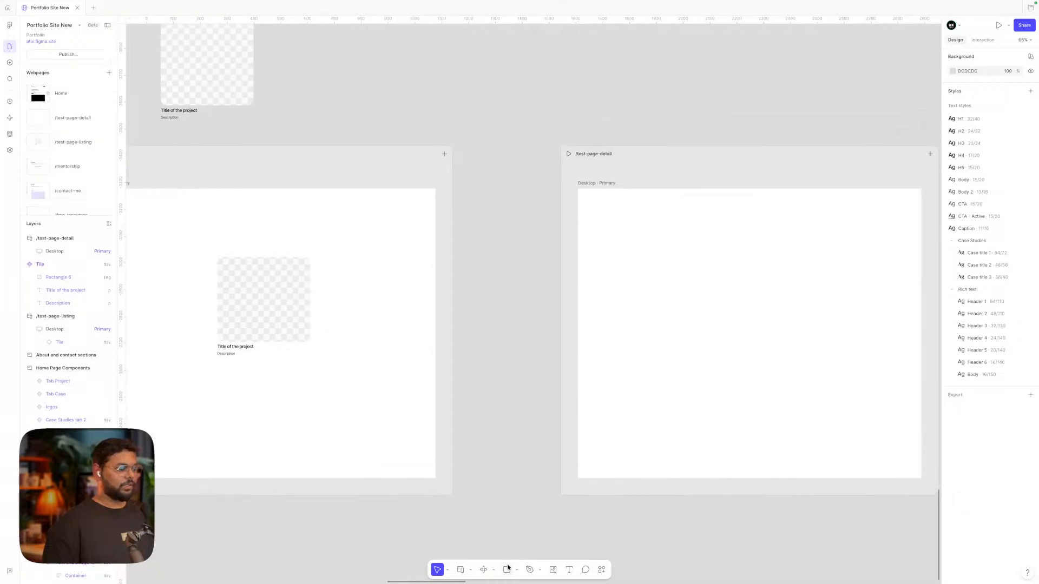
Add 'Title of the project' text at the top left of /test-page-detail
{"action": "left_click", "coordinate": [569, 570]}
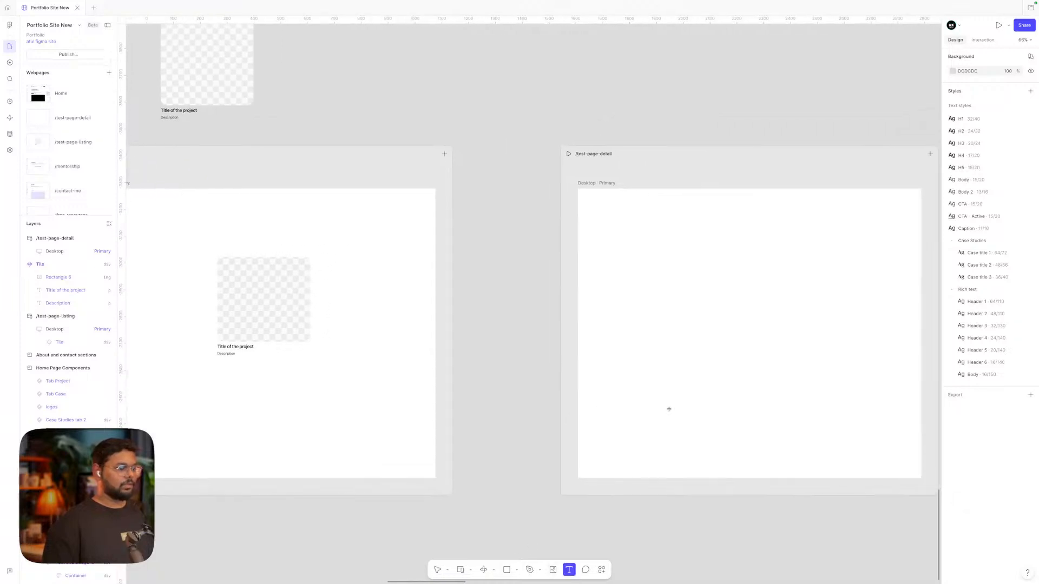
{"action": "left_click", "coordinate": [672, 236]}
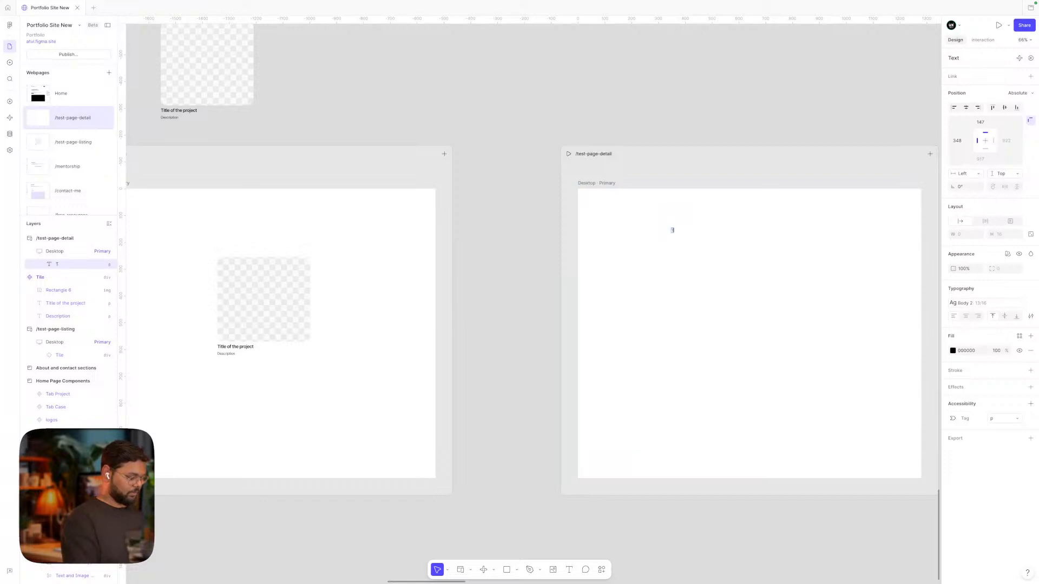
{"action": "type", "text": "Titlr"}
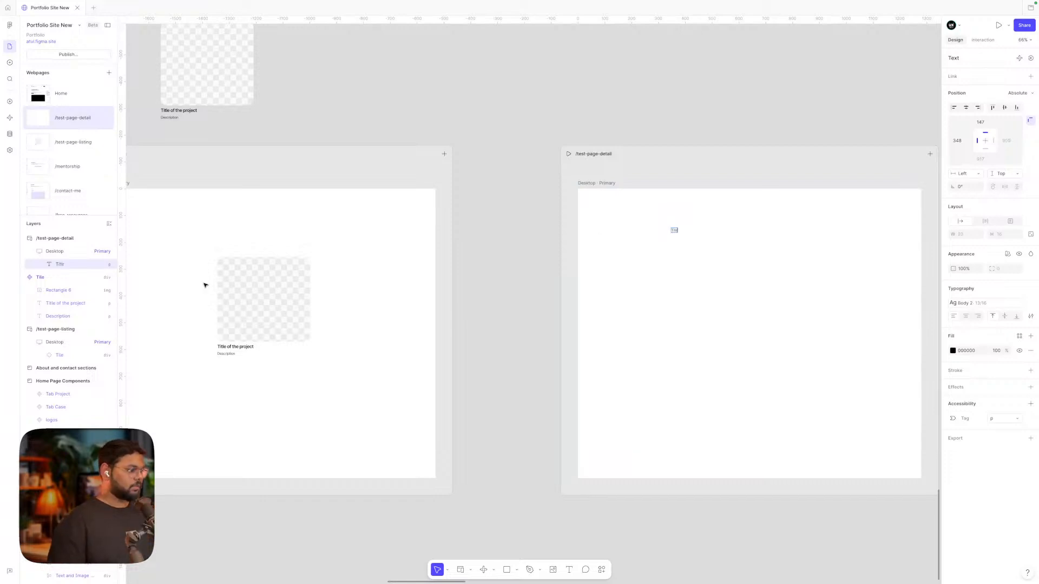
{"action": "double_click", "coordinate": [229, 347]}
{"action": "double_click", "coordinate": [229, 346]}
{"action": "key", "text": "super+c"}
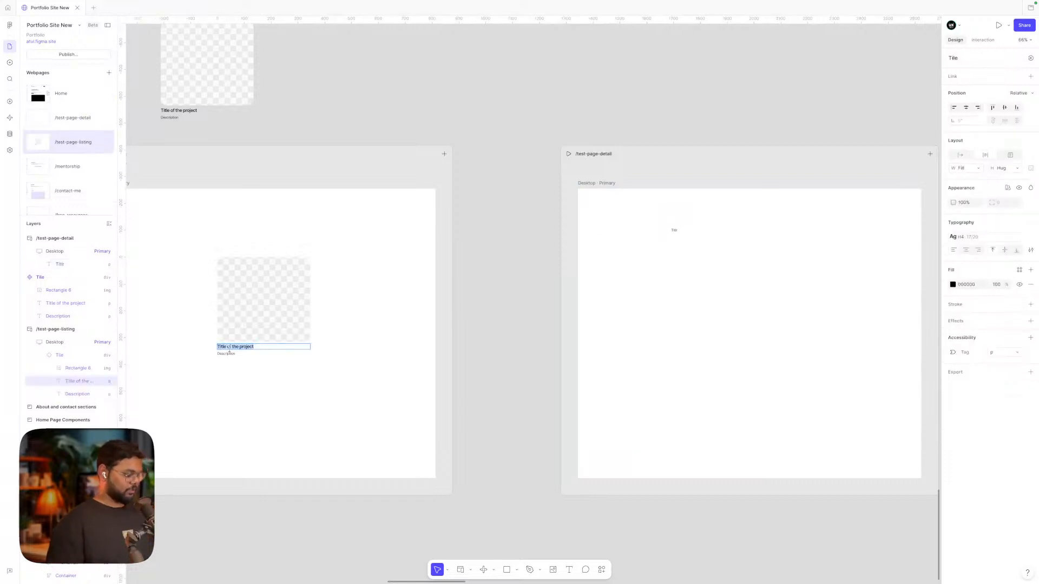
{"action": "left_click", "coordinate": [674, 231]}
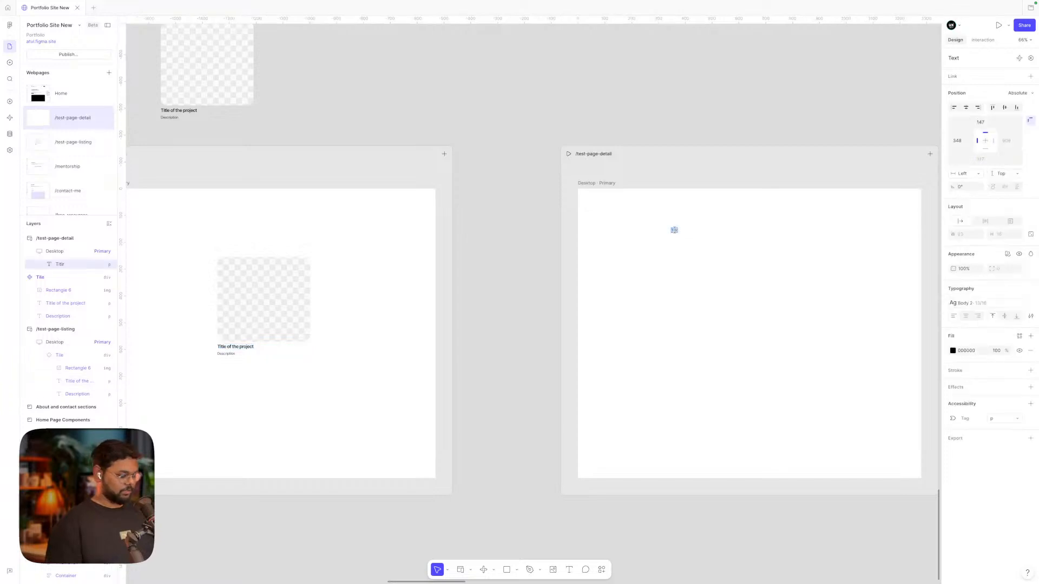
{"action": "key", "text": "super+v"}
{"action": "left_click", "coordinate": [744, 233]}
{"action": "left_click", "coordinate": [744, 232]}
{"action": "left_click_drag", "start_coordinate": [699, 233], "coordinate": [670, 218]}
{"action": "left_click", "coordinate": [545, 470]}
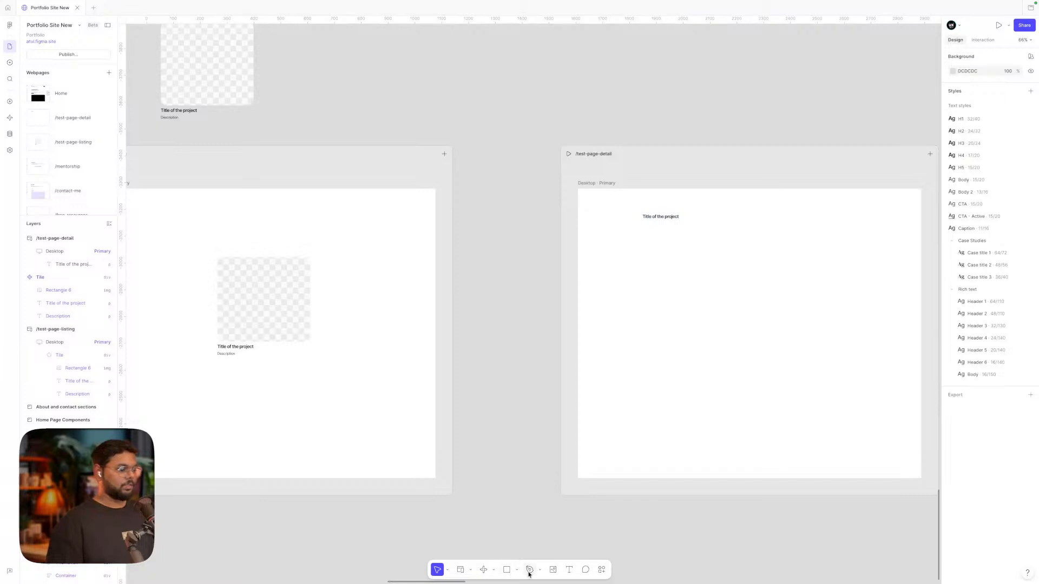
Draw a left-pointing arrow beside the title and wrap it in auto layout
{"action": "left_click", "coordinate": [509, 570]}
{"action": "left_click", "coordinate": [537, 522]}
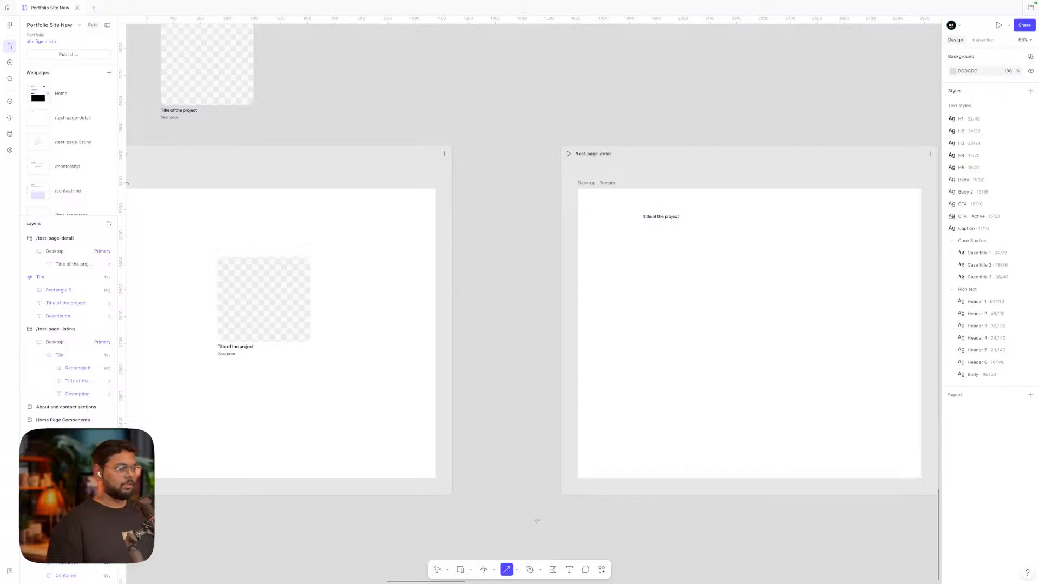
{"action": "scroll", "coordinate": [624, 220], "scroll_direction": "up", "scroll_amount": 5}
{"action": "left_click_drag", "start_coordinate": [621, 195], "coordinate": [603, 196]}
{"action": "left_click", "coordinate": [591, 201]}
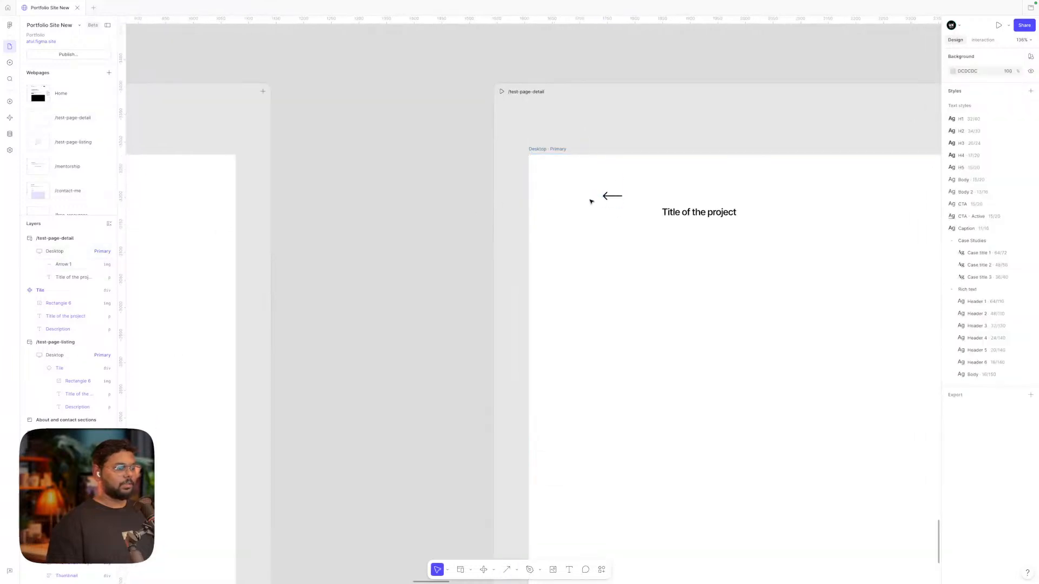
{"action": "left_click", "coordinate": [611, 198]}
{"action": "key", "text": "shift+a"}
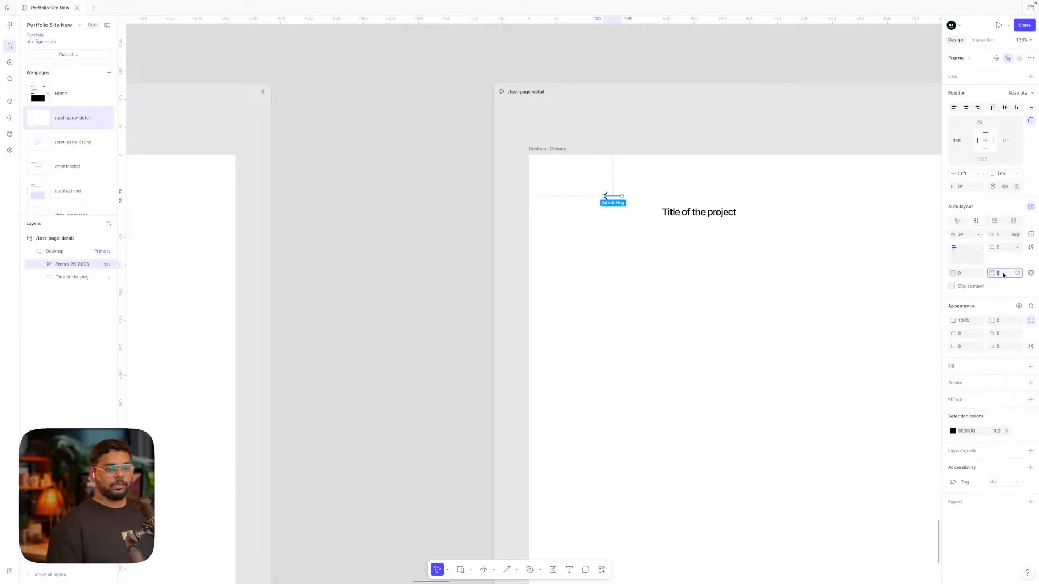
Make the arrow frame 40×40, centre the arrow and give it a pale grey F4F4F4 fill
{"action": "left_click", "coordinate": [1000, 234]}
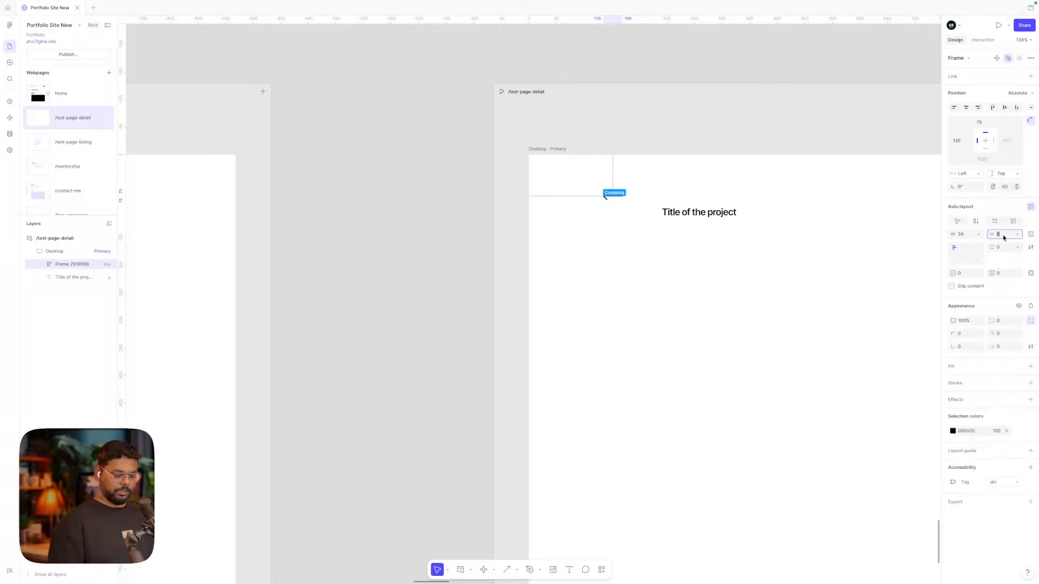
{"action": "type", "text": "40"}
{"action": "left_click", "coordinate": [972, 234]}
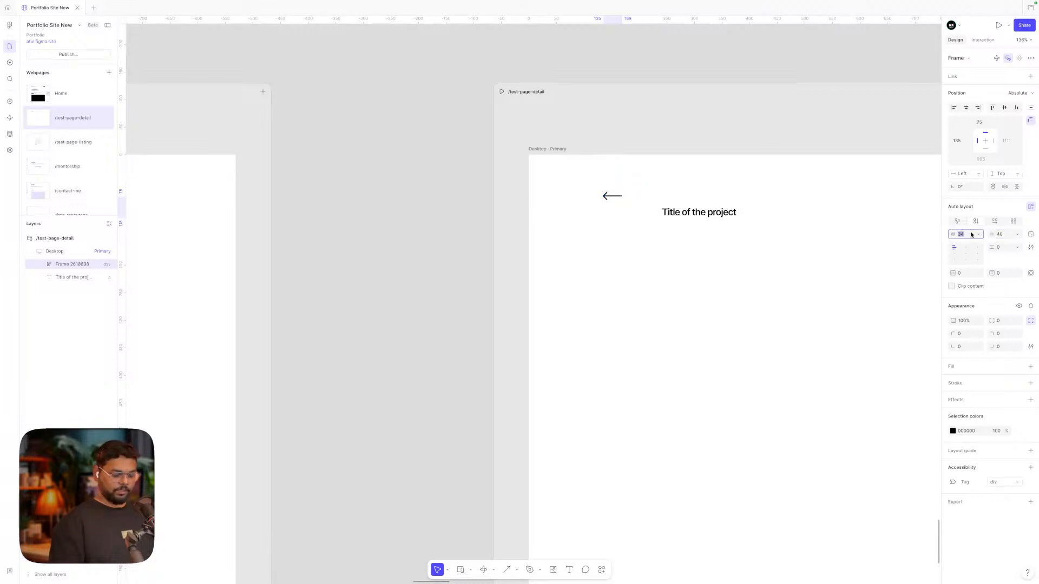
{"action": "type", "text": "40"}
{"action": "key", "text": "Return"}
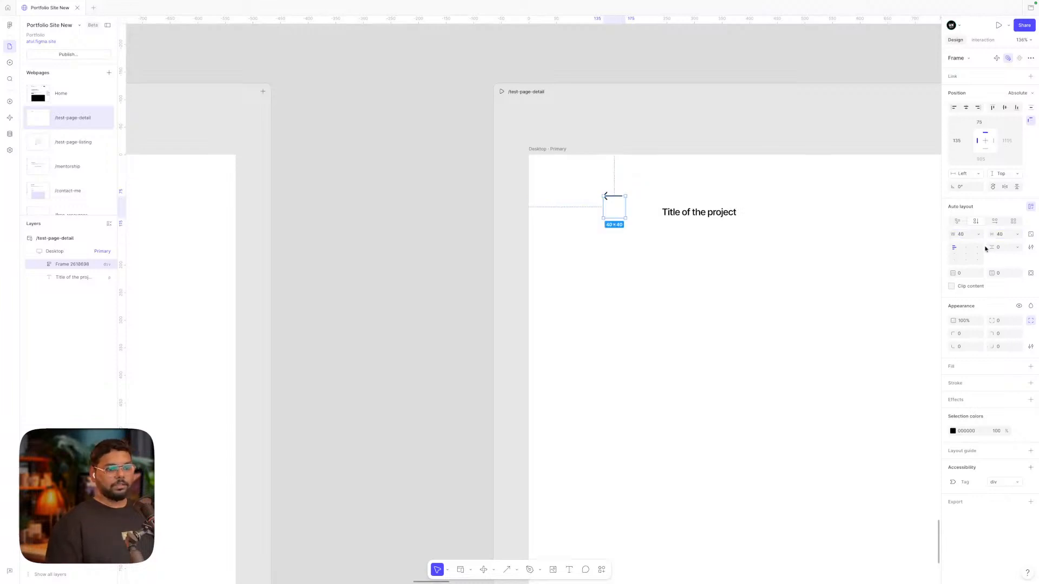
{"action": "left_click", "coordinate": [965, 253]}
{"action": "left_click", "coordinate": [1029, 367]}
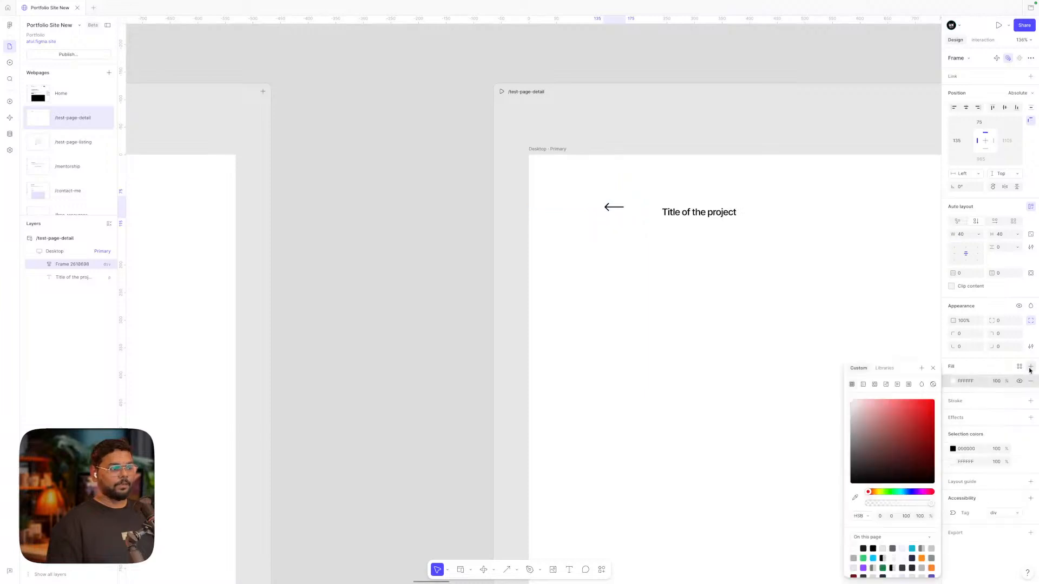
{"action": "left_click", "coordinate": [851, 410]}
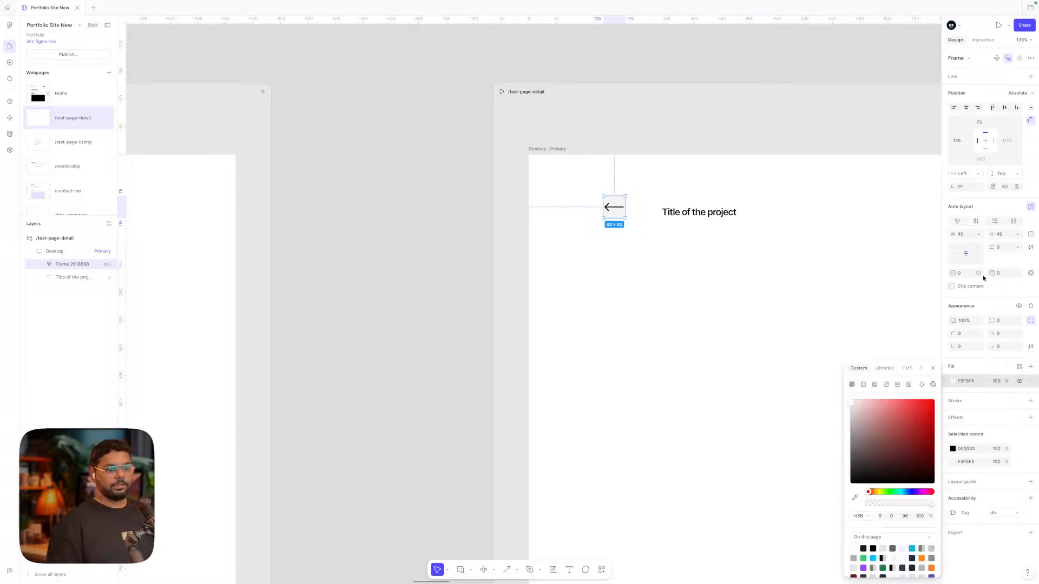
Set the arrow frame's padding to 18, size it 82×82 and give it an 8 corner radius
{"action": "left_click", "coordinate": [962, 274]}
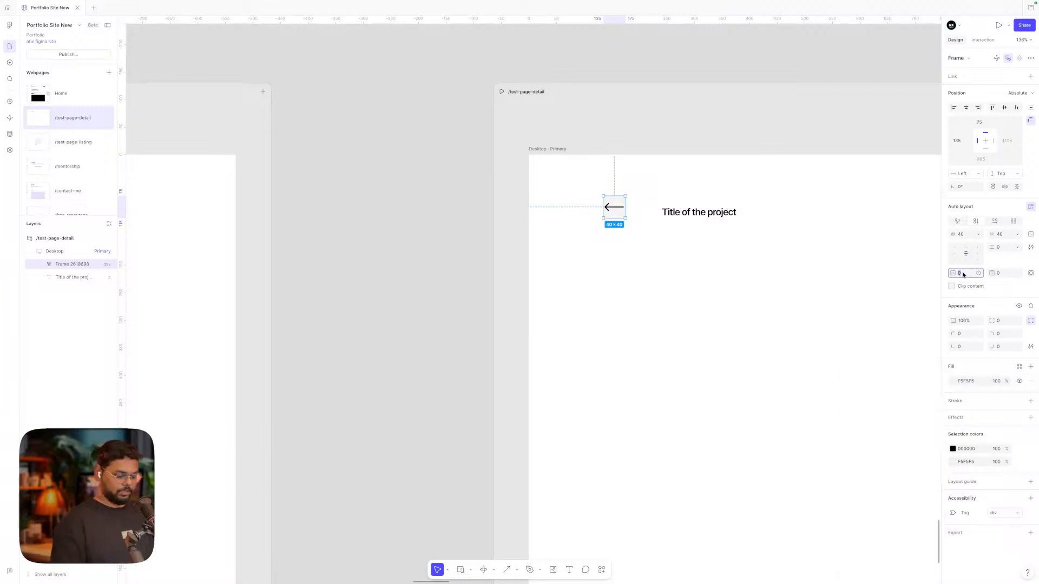
{"action": "type", "text": "18"}
{"action": "left_click", "coordinate": [978, 235]}
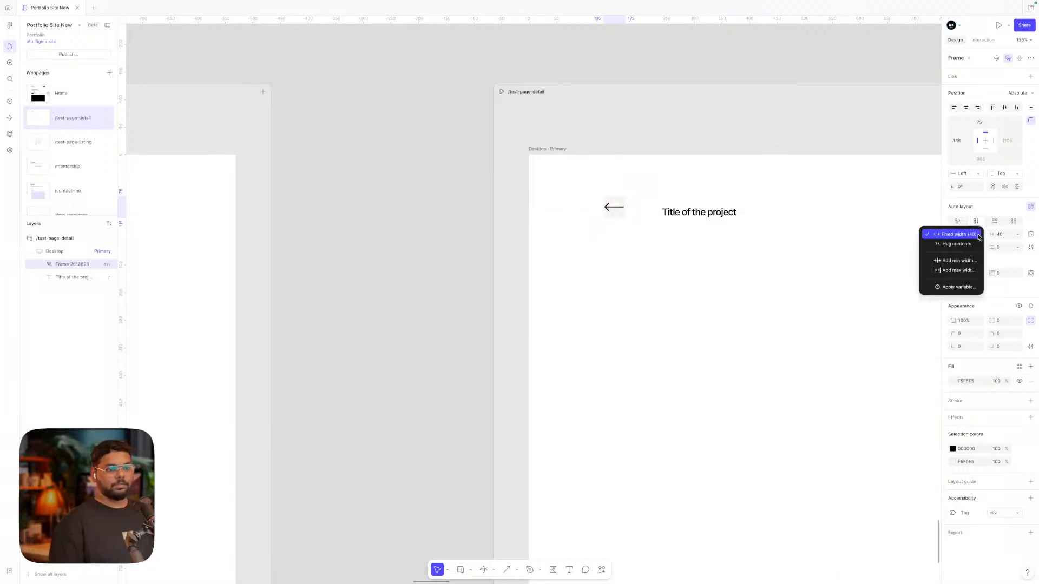
{"action": "left_click", "coordinate": [969, 243]}
{"action": "left_click", "coordinate": [1030, 235]}
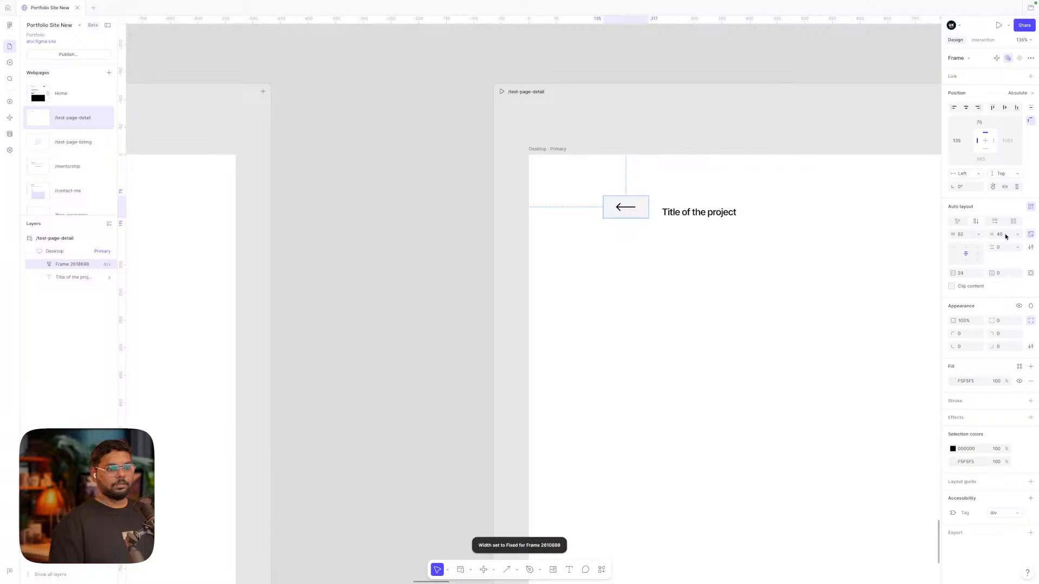
{"action": "type", "text": "82"}
{"action": "key", "text": "Return"}
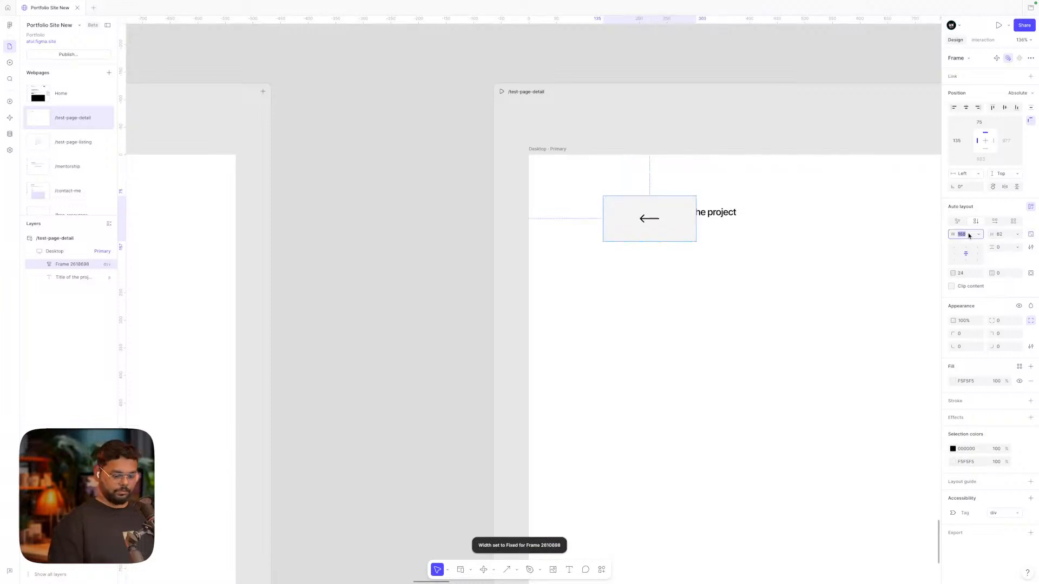
{"action": "type", "text": "82"}
{"action": "key", "text": "Return"}
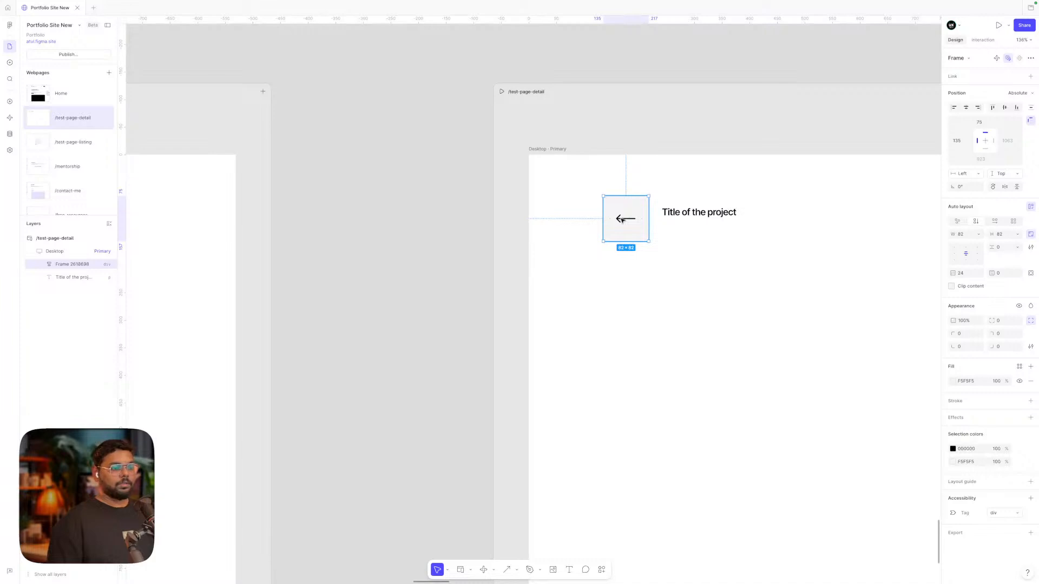
{"action": "type", "text": "8"}
{"action": "key", "text": "Return"}
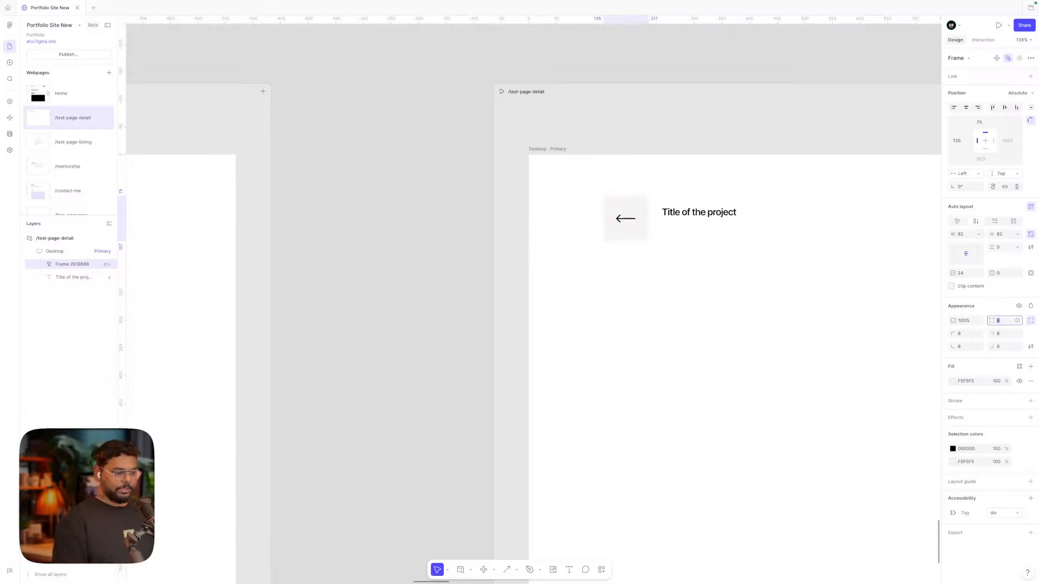
{"action": "left_click", "coordinate": [717, 276]}
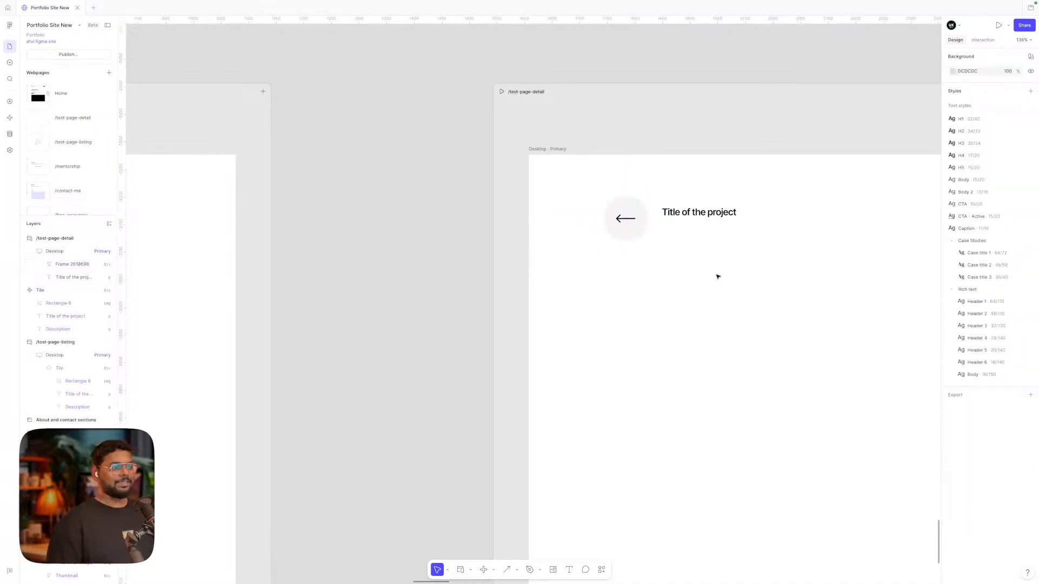
Move the project title right of the arrow and apply the H1 text style
{"action": "left_click_drag", "start_coordinate": [632, 222], "coordinate": [632, 215]}
{"action": "left_click_drag", "start_coordinate": [706, 216], "coordinate": [722, 217]}
{"action": "left_click", "coordinate": [982, 304]}
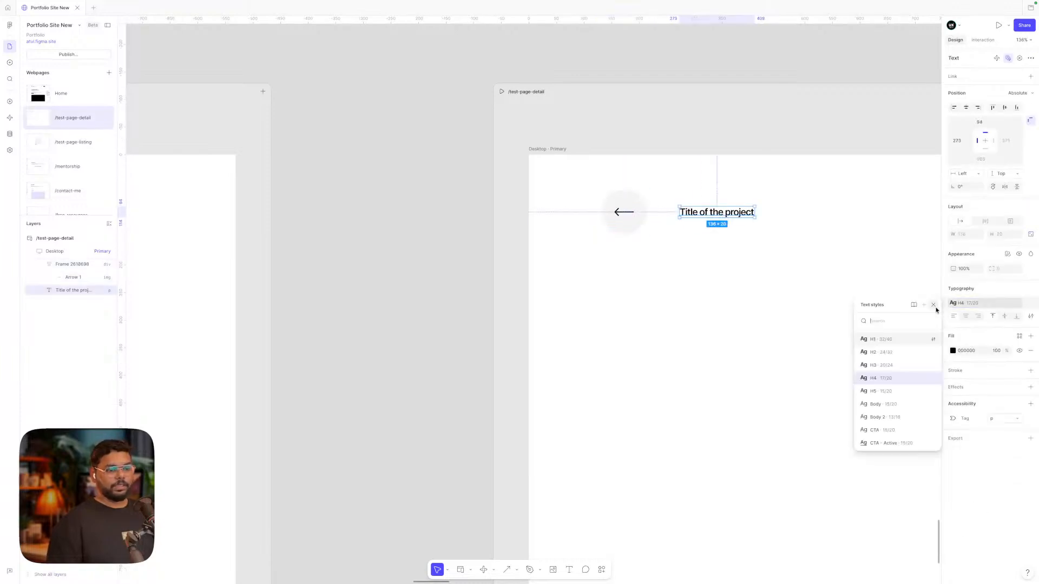
{"action": "left_click", "coordinate": [880, 338]}
{"action": "left_click", "coordinate": [760, 289]}
{"action": "scroll", "coordinate": [754, 285], "scroll_direction": "right", "scroll_amount": 2}
{"action": "left_click_drag", "start_coordinate": [653, 216], "coordinate": [663, 214]}
{"action": "scroll", "coordinate": [660, 211], "scroll_direction": "down", "scroll_amount": 5}
{"action": "scroll", "coordinate": [316, 283], "scroll_direction": "left", "scroll_amount": 2}
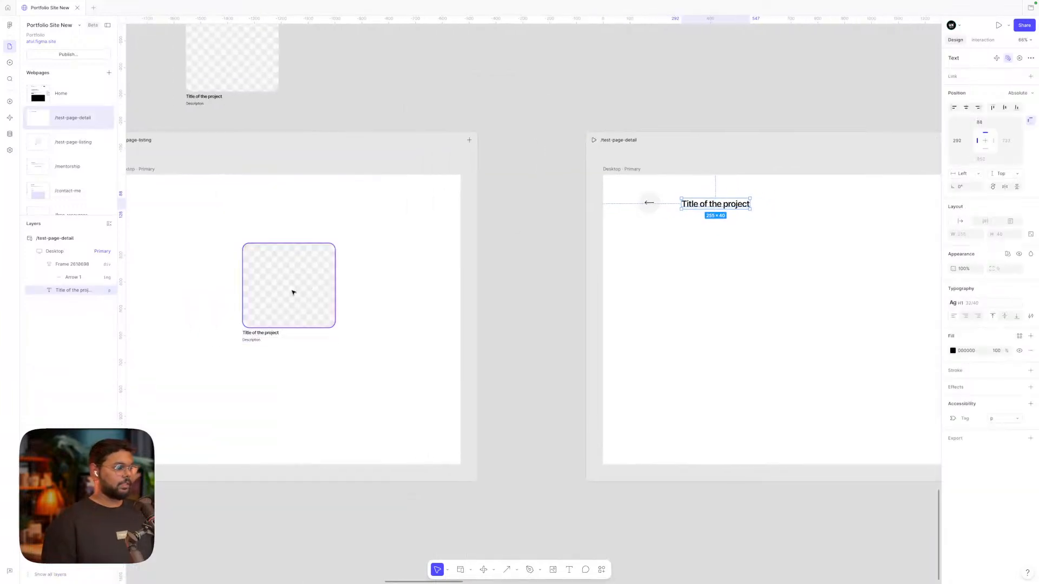
Copy the listing page's image tile onto the detail page, detach it and ungroup its layers
{"action": "left_click", "coordinate": [292, 292]}
{"action": "mouse_move", "coordinate": [282, 283]}
{"action": "left_mouse_down"}
{"action": "mouse_move", "coordinate": [424, 364]}
{"action": "mouse_move", "coordinate": [726, 361]}
{"action": "mouse_move", "coordinate": [722, 265]}
{"action": "left_mouse_up"}
{"action": "right_click", "coordinate": [722, 265]}
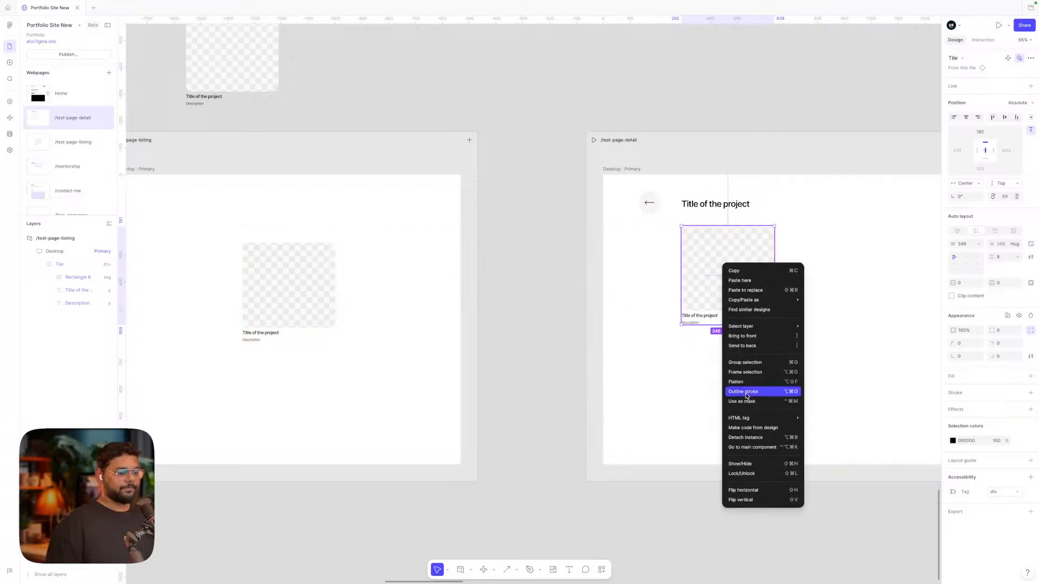
{"action": "left_click", "coordinate": [746, 437]}
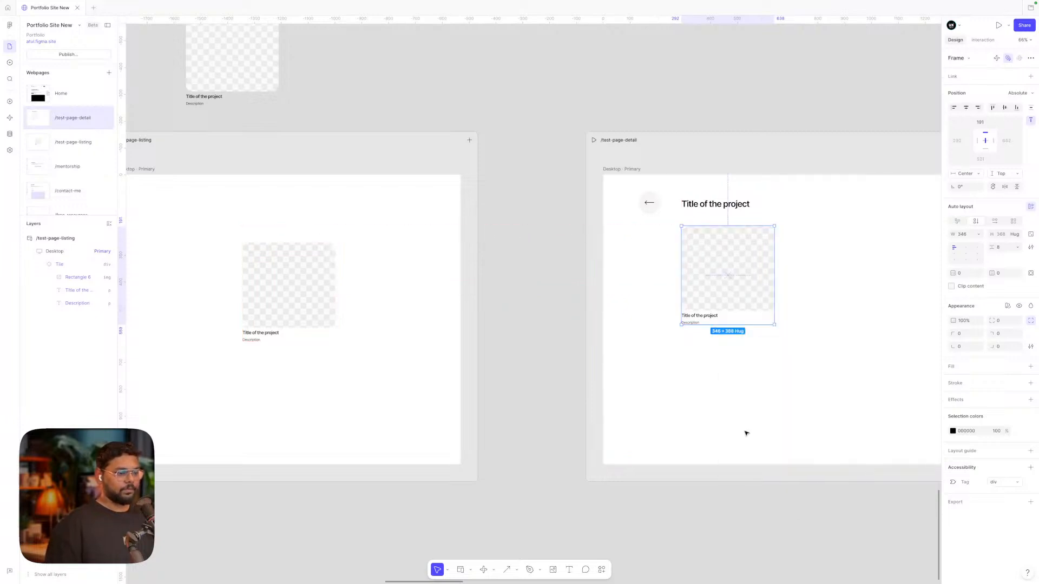
{"action": "left_click", "coordinate": [705, 307]}
{"action": "key", "text": "super+shift+g"}
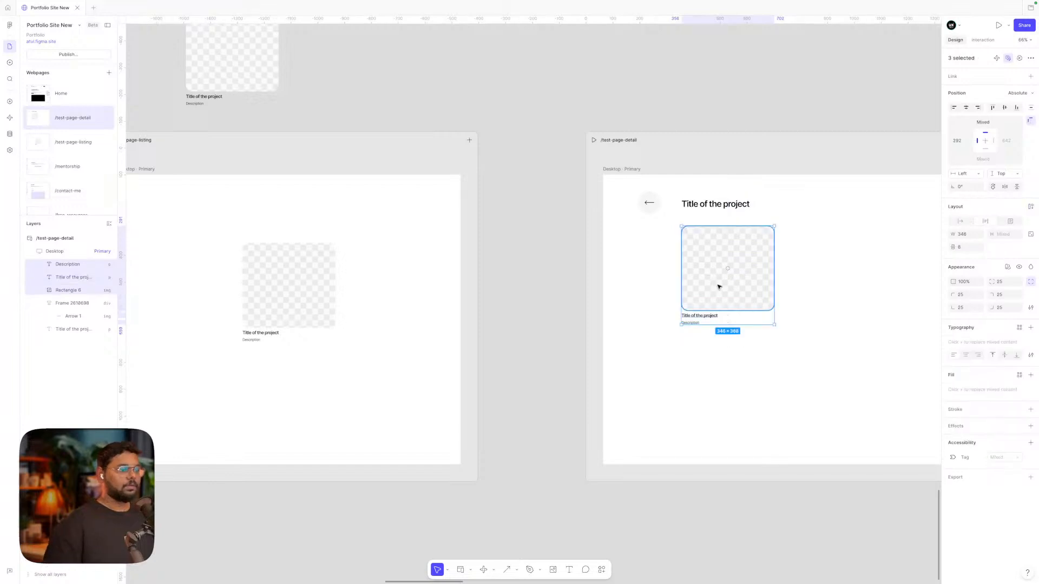
{"action": "left_click", "coordinate": [837, 273]}
Place the description under the heading, the image placeholder below it, and move the leftover title aside
{"action": "scroll", "coordinate": [687, 246], "scroll_direction": "right", "scroll_amount": 2}
{"action": "left_click", "coordinate": [656, 246]}
{"action": "left_click_drag", "start_coordinate": [656, 246], "coordinate": [810, 246]}
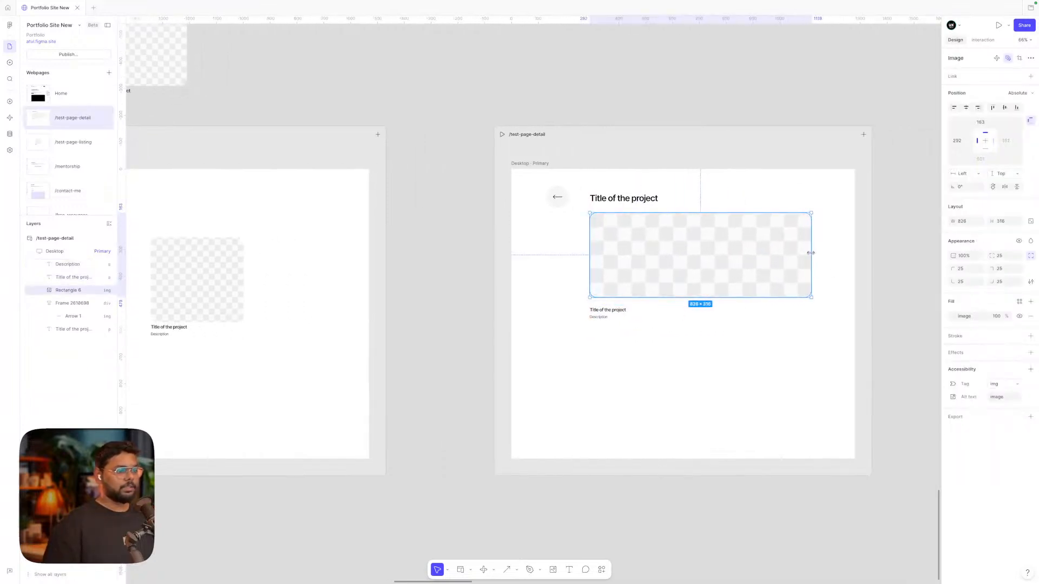
{"action": "left_click_drag", "start_coordinate": [601, 318], "coordinate": [603, 211]}
{"action": "left_click_drag", "start_coordinate": [622, 263], "coordinate": [623, 267]}
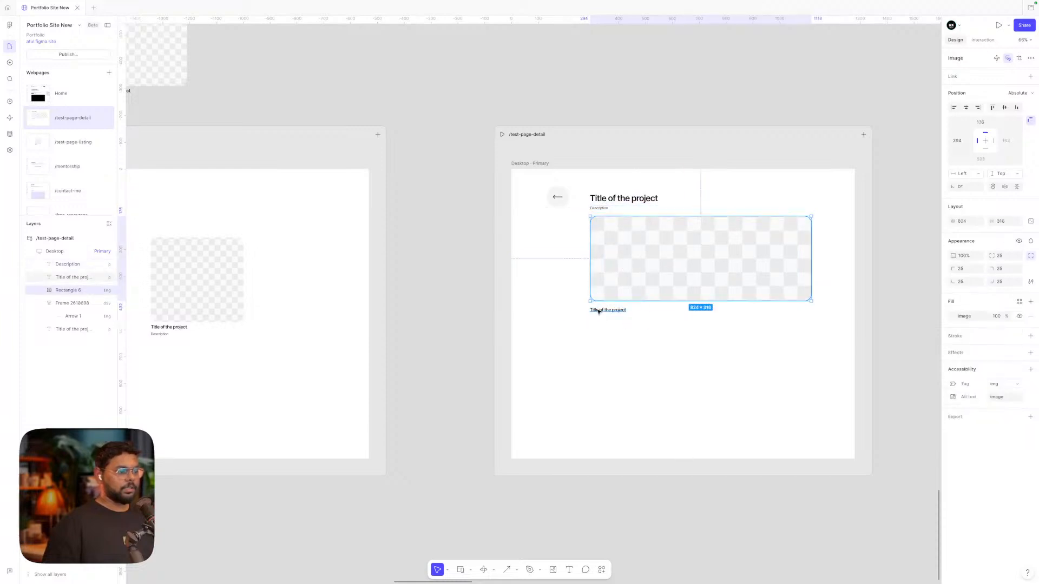
{"action": "left_click_drag", "start_coordinate": [607, 309], "coordinate": [432, 311]}
{"action": "mouse_move", "coordinate": [674, 277]}
{"action": "left_mouse_down"}
{"action": "mouse_move", "coordinate": [667, 292]}
{"action": "mouse_move", "coordinate": [674, 283]}
{"action": "left_mouse_up"}
{"action": "left_click", "coordinate": [440, 310]}
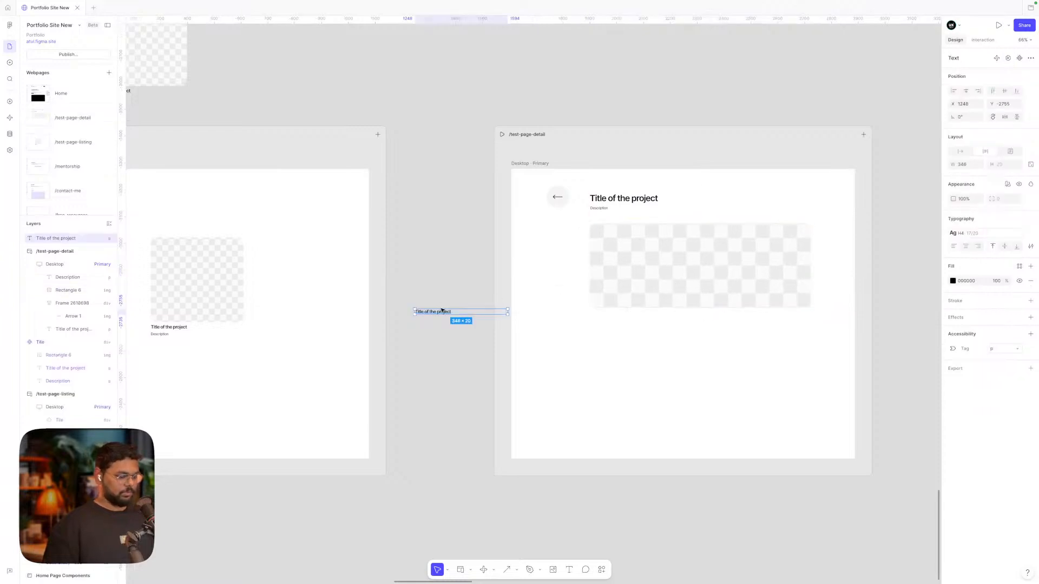
Delete the stray small title text from the detail page
{"action": "key", "text": "Delete"}
{"action": "scroll", "coordinate": [761, 263], "scroll_direction": "down", "scroll_amount": 10}
{"action": "scroll", "coordinate": [761, 263], "scroll_direction": "up", "scroll_amount": 2}
{"action": "scroll", "coordinate": [762, 263], "scroll_direction": "right", "scroll_amount": 2}
{"action": "scroll", "coordinate": [811, 227], "scroll_direction": "right", "scroll_amount": 1}
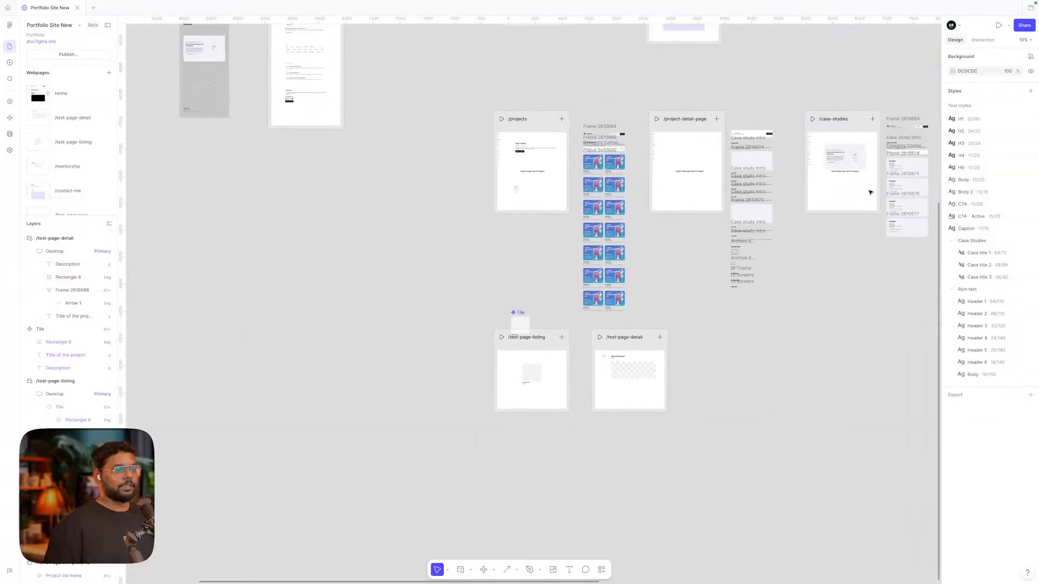
{"action": "scroll", "coordinate": [763, 181], "scroll_direction": "up", "scroll_amount": 6}
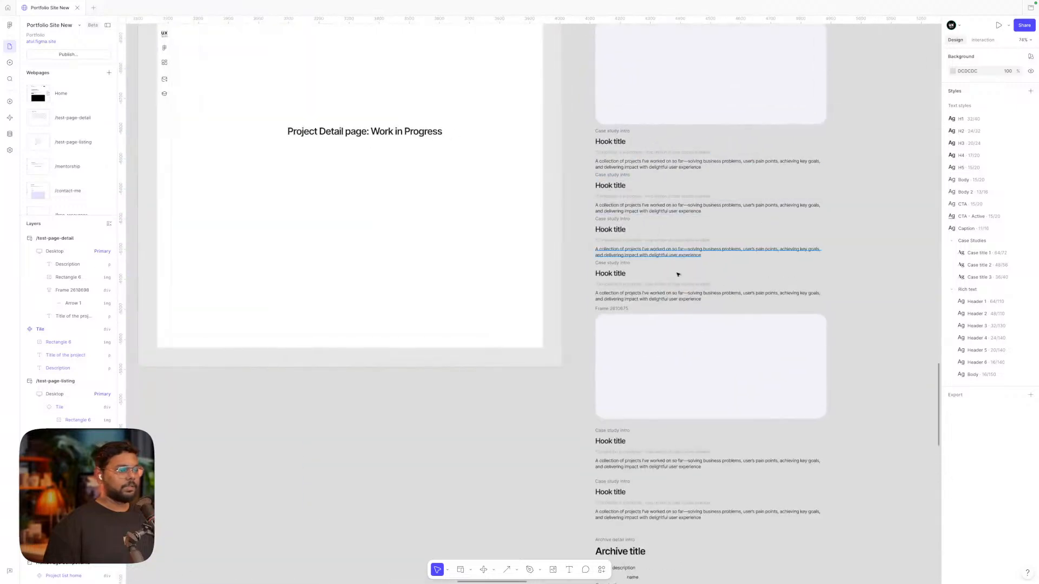
Copy a case-study description paragraph and paste it below the image on the detail page
{"action": "left_click", "coordinate": [654, 208]}
{"action": "scroll", "coordinate": [652, 207], "scroll_direction": "down", "scroll_amount": 3}
{"action": "scroll", "coordinate": [653, 207], "scroll_direction": "down", "scroll_amount": 3}
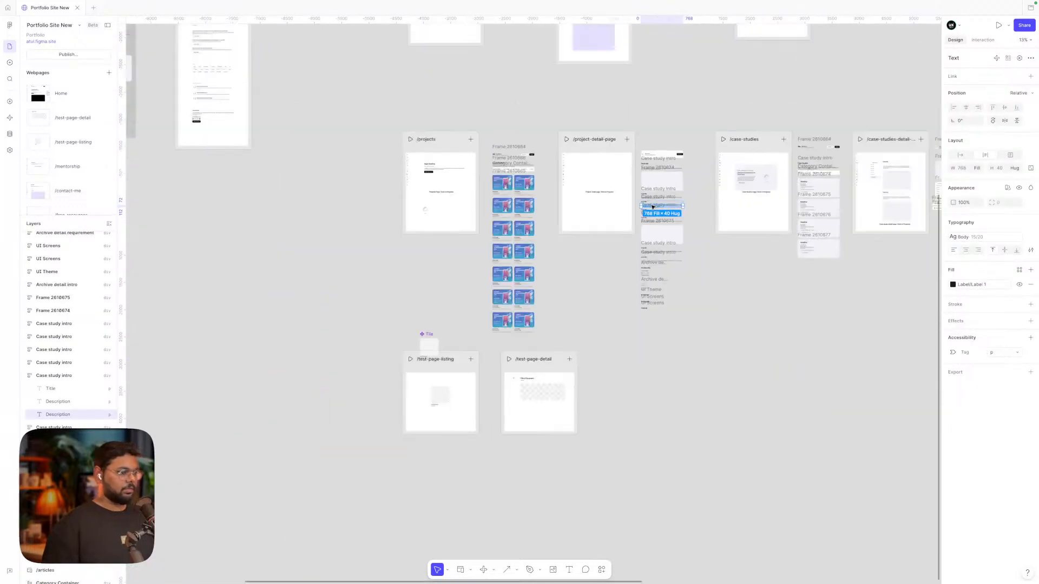
{"action": "scroll", "coordinate": [649, 216], "scroll_direction": "down", "scroll_amount": 4}
{"action": "scroll", "coordinate": [643, 230], "scroll_direction": "up", "scroll_amount": 6}
{"action": "left_click", "coordinate": [641, 232]}
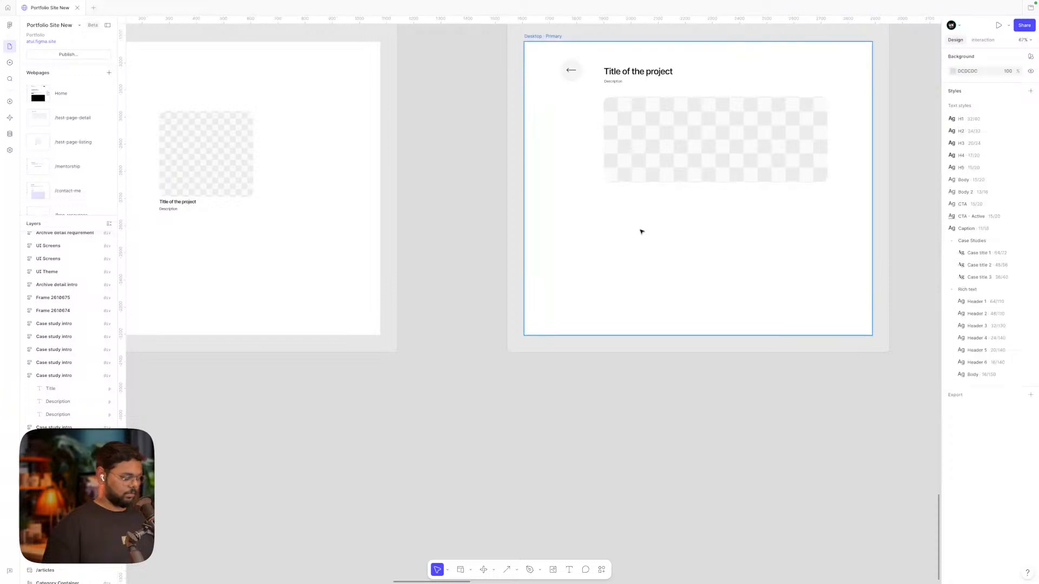
{"action": "key", "text": "super+v"}
{"action": "left_click_drag", "start_coordinate": [460, 297], "coordinate": [679, 281]}
Fill the description box with the 'A collection of projects…' paragraph repeated
{"action": "double_click", "coordinate": [692, 202]}
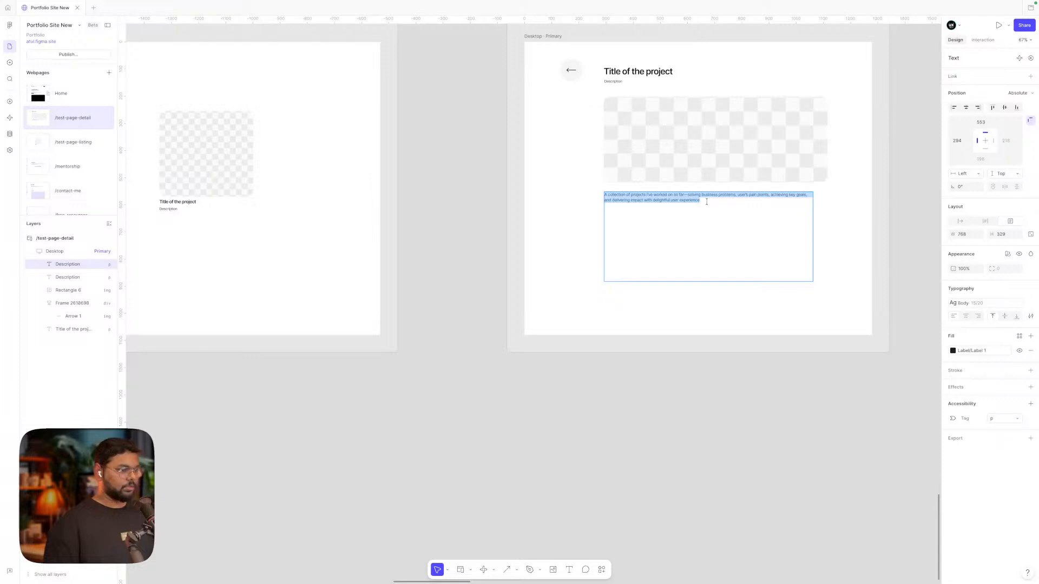
{"action": "key", "text": "ctrl+v"}
{"action": "key", "text": "ctrl+v"}
{"action": "key", "text": "ctrl+v"}
{"action": "key", "text": "ctrl+v"}
{"action": "key", "text": "ctrl+v"}
{"action": "key", "text": "ctrl+v"}
{"action": "key", "text": "ctrl+v"}
{"action": "key", "text": "ctrl+v"}
{"action": "key", "text": "ctrl+v"}
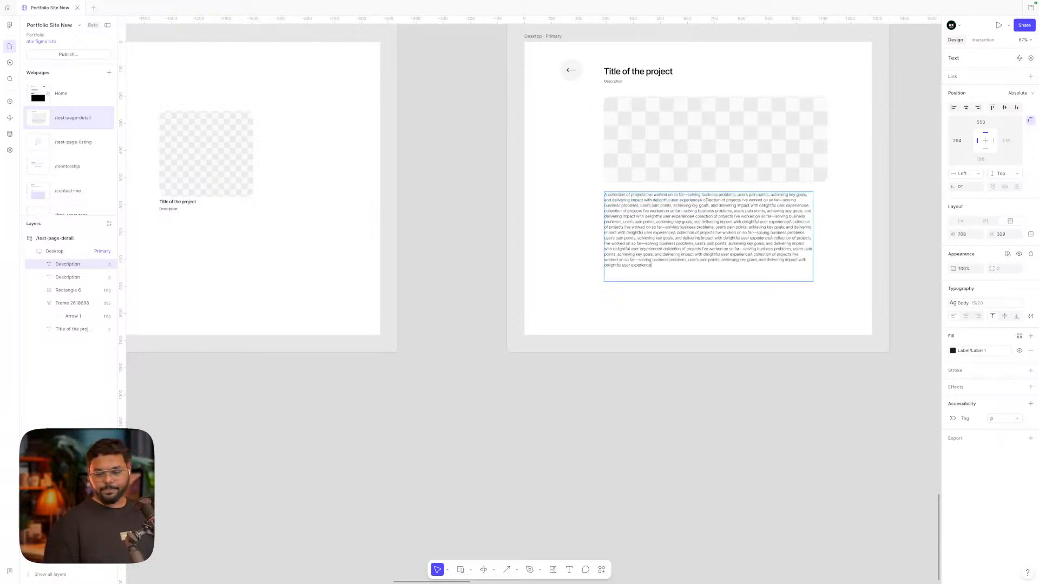
{"action": "left_click", "coordinate": [644, 475]}
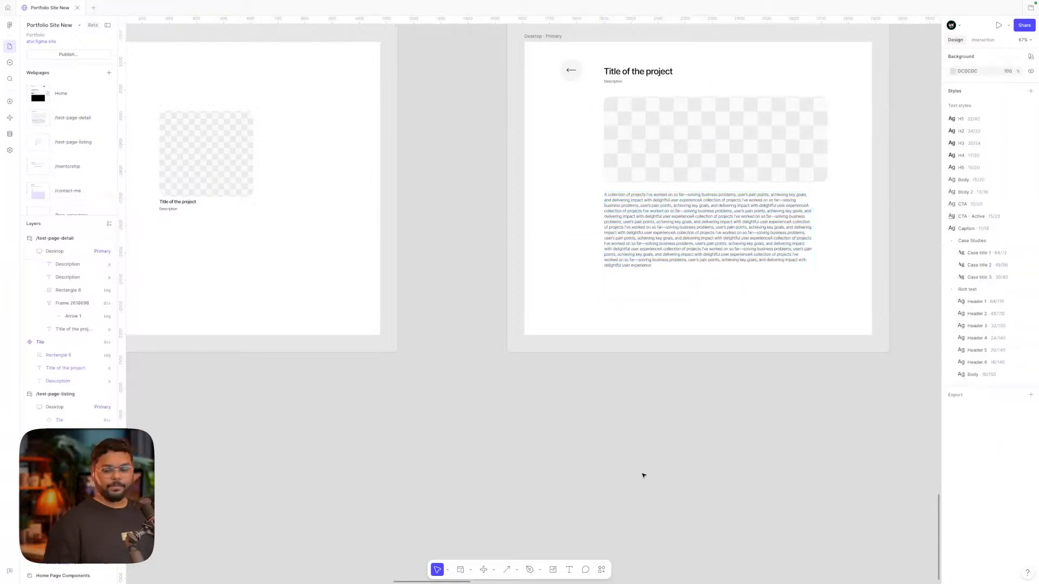
Move the Tile component higher and shift the listing page's tile up and left
{"action": "left_click", "coordinate": [672, 262]}
{"action": "scroll", "coordinate": [652, 232], "scroll_direction": "down", "scroll_amount": 5}
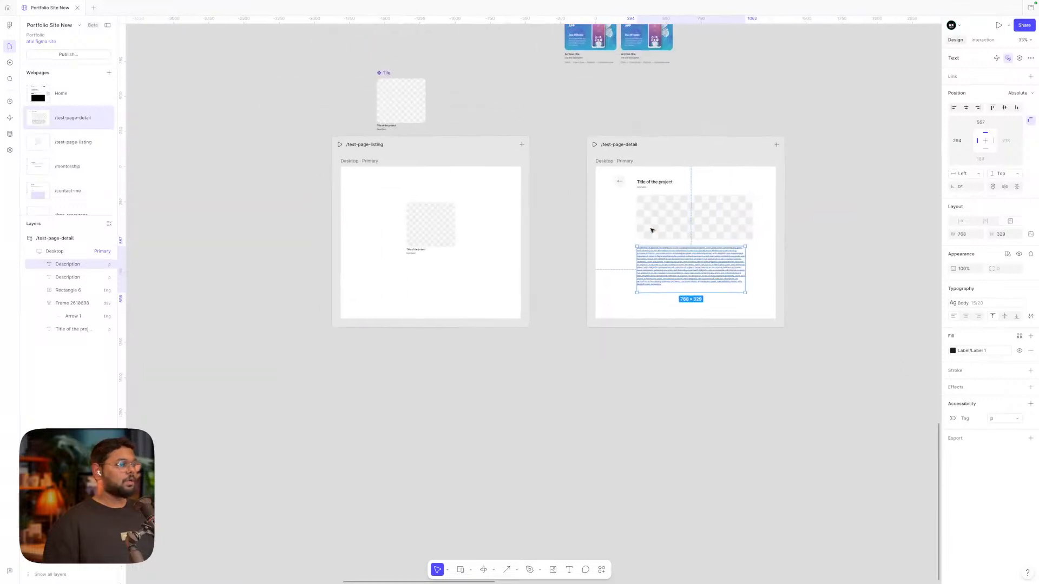
{"action": "left_click", "coordinate": [574, 82]}
{"action": "left_click_drag", "start_coordinate": [385, 71], "coordinate": [390, 51]}
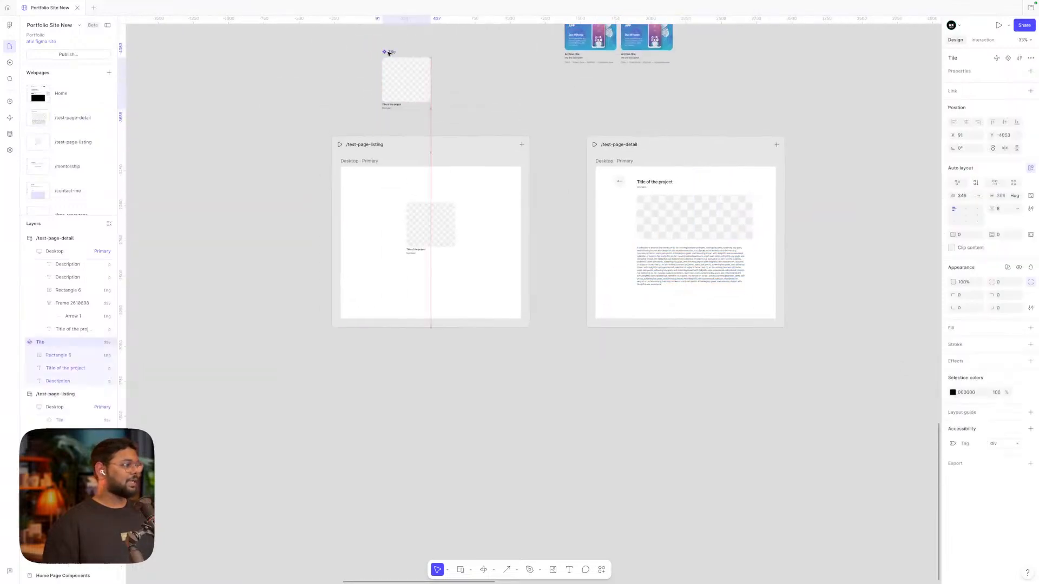
{"action": "left_click", "coordinate": [250, 108]}
{"action": "scroll", "coordinate": [408, 232], "scroll_direction": "up", "scroll_amount": 3}
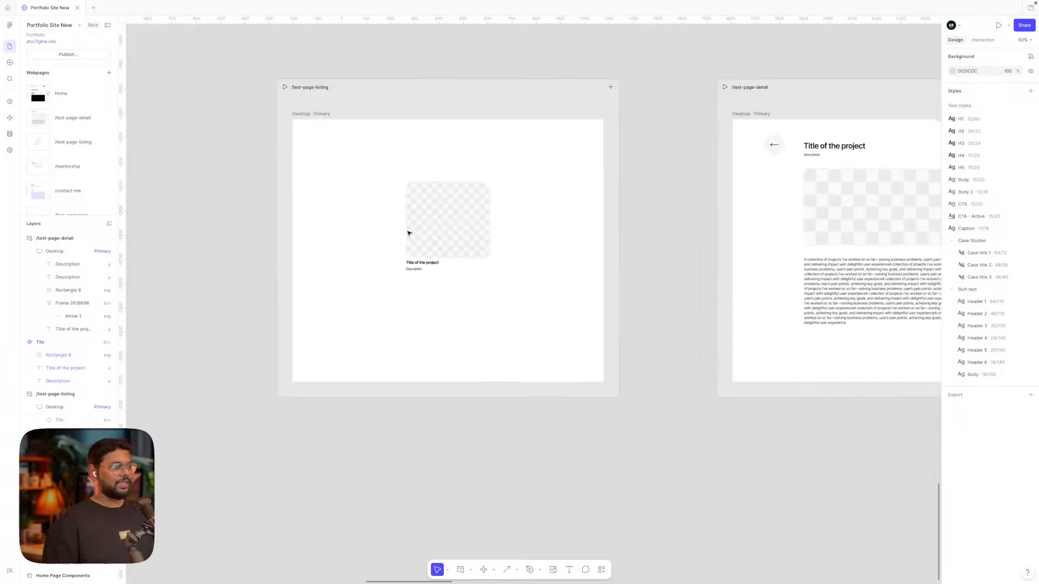
{"action": "left_click", "coordinate": [426, 225]}
{"action": "scroll", "coordinate": [482, 225], "scroll_direction": "right", "scroll_amount": 3}
{"action": "left_click", "coordinate": [631, 224]}
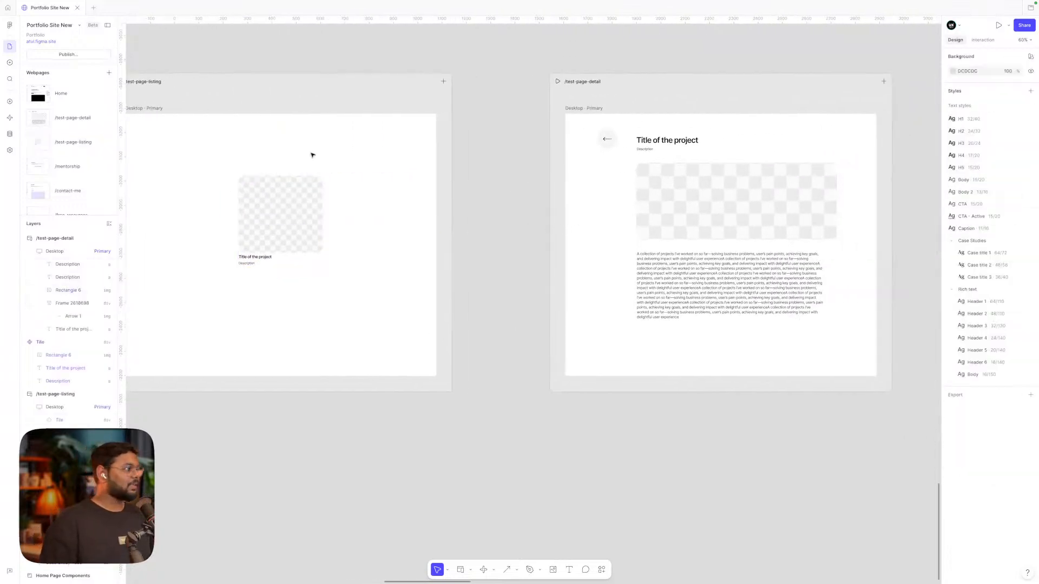
{"action": "scroll", "coordinate": [157, 137], "scroll_direction": "left", "scroll_amount": 2}
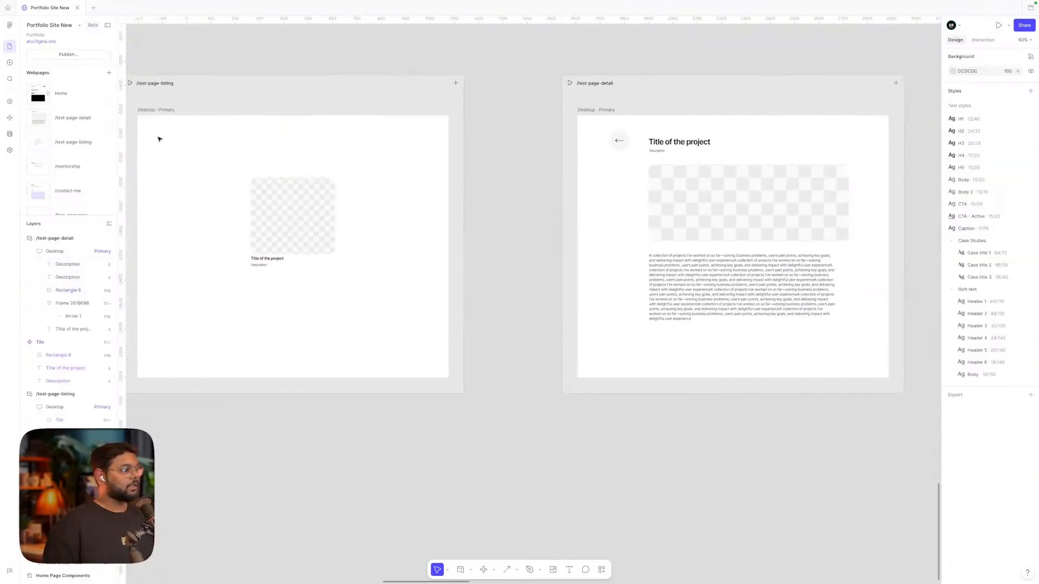
{"action": "left_click", "coordinate": [311, 229]}
{"action": "left_click_drag", "start_coordinate": [343, 215], "coordinate": [323, 194]}
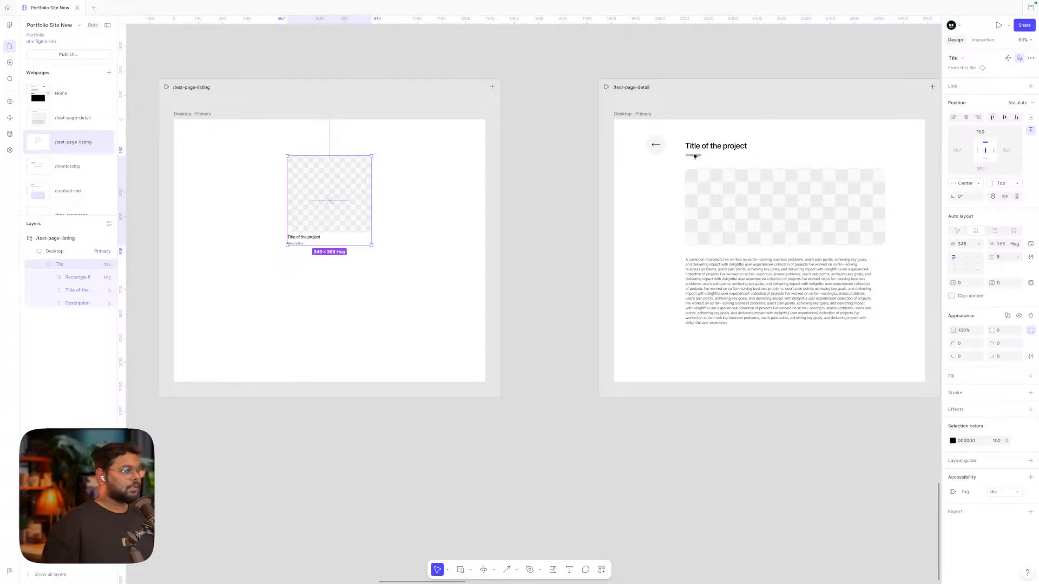
Copy the detail page's title onto the listing page and retype it as 'Projects'
{"action": "left_click_drag", "start_coordinate": [707, 146], "coordinate": [222, 143]}
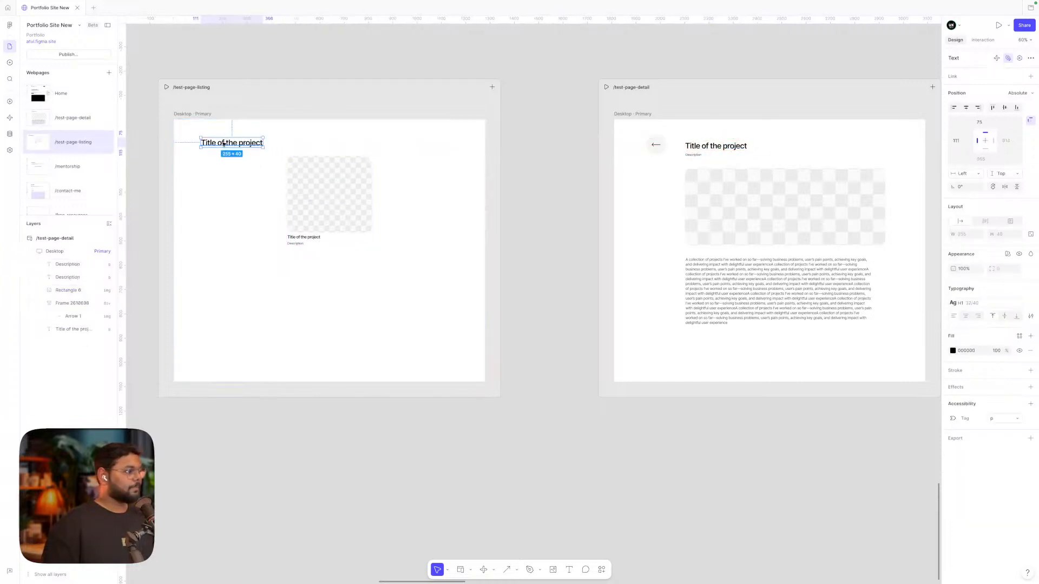
{"action": "double_click", "coordinate": [222, 142]}
{"action": "type", "text": "Pr"}
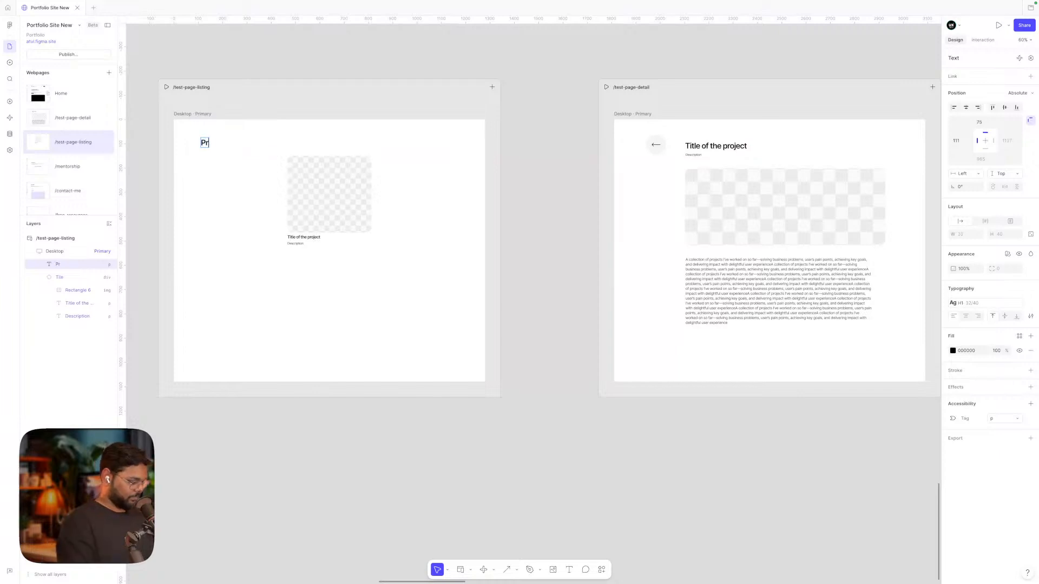
{"action": "type", "text": "ojects"}
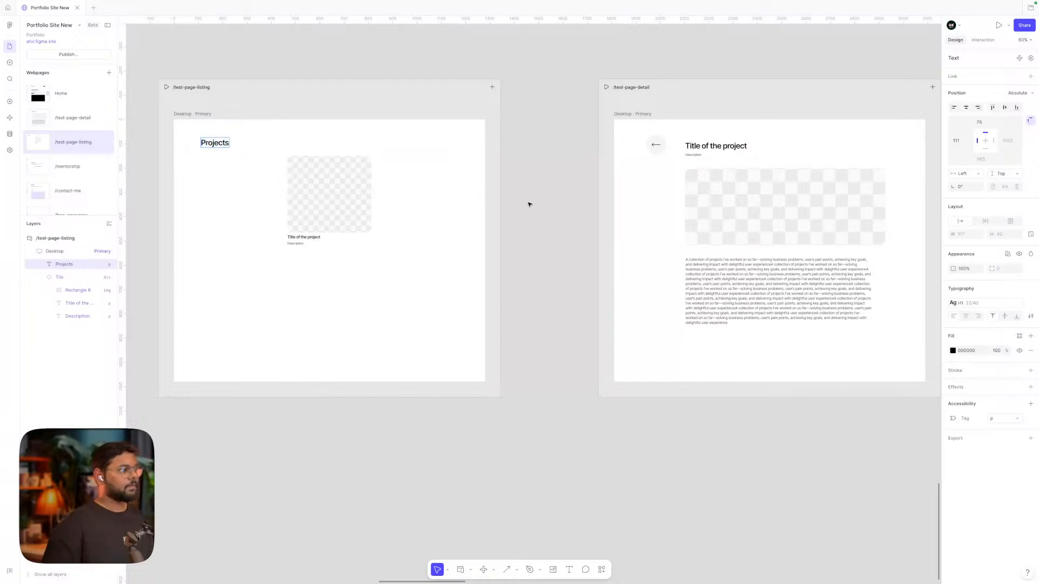
{"action": "left_click", "coordinate": [570, 209]}
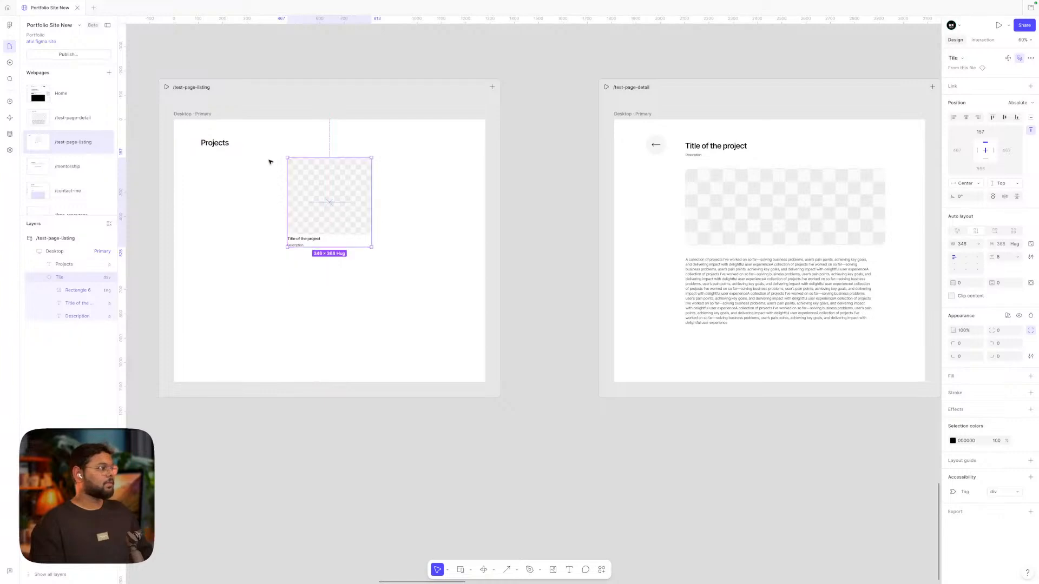
{"action": "left_click", "coordinate": [210, 63]}
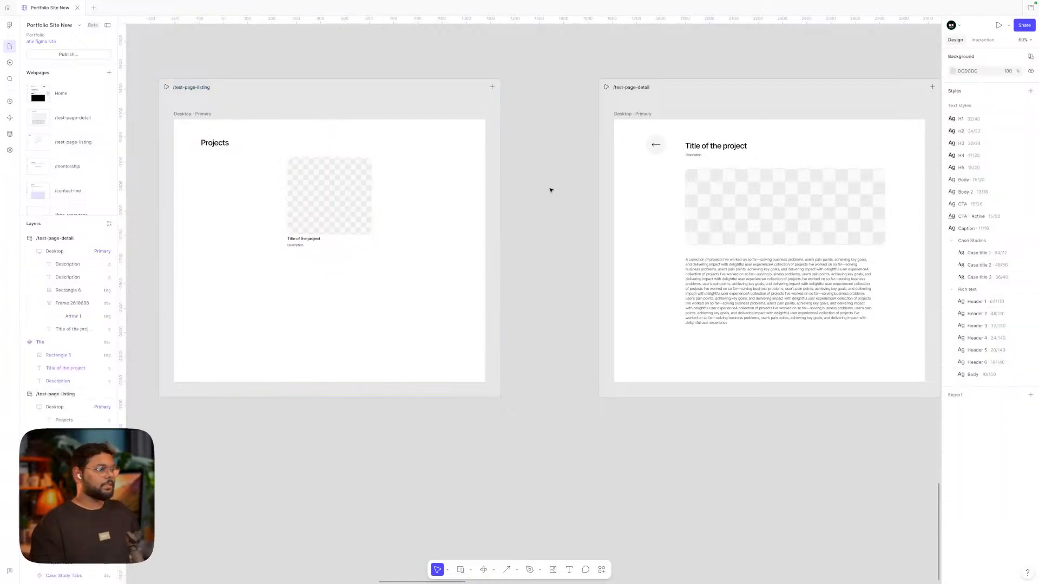
Link the detail page's arrow button to /test-page-listing and open the CMS collections
{"action": "left_click", "coordinate": [656, 152]}
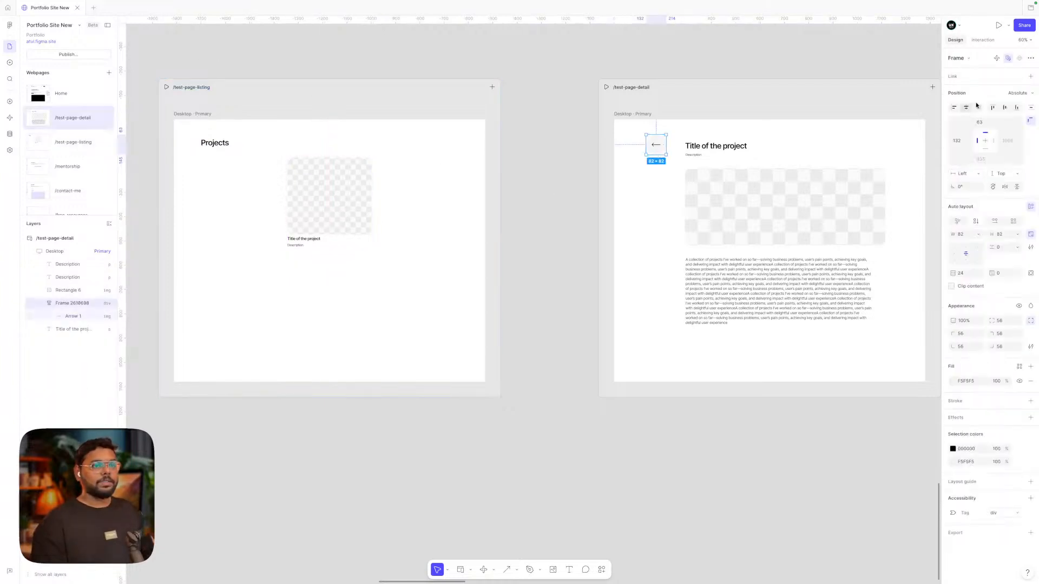
{"action": "left_click", "coordinate": [982, 40]}
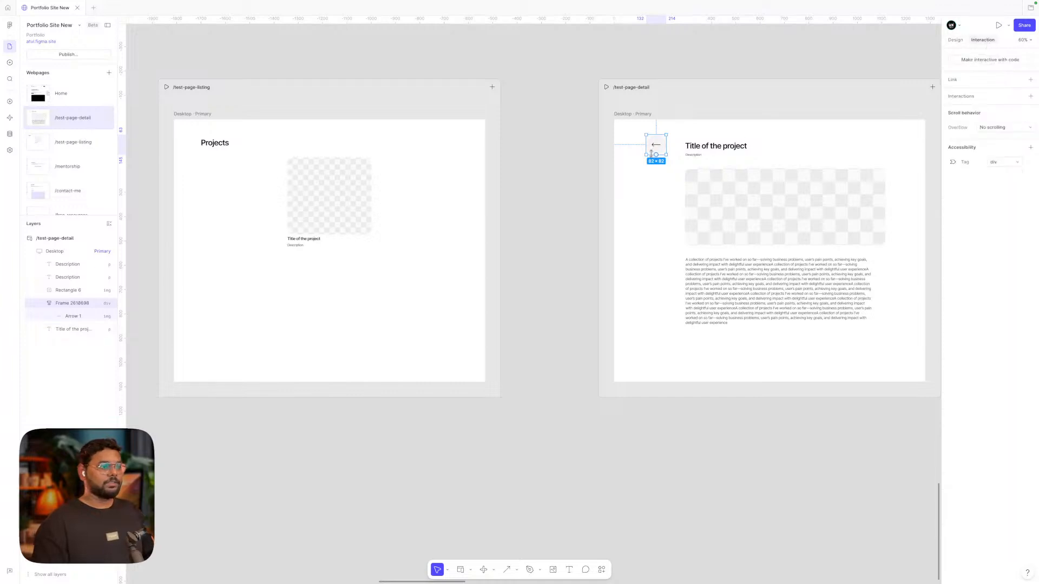
{"action": "left_click_drag", "start_coordinate": [646, 146], "coordinate": [484, 220]}
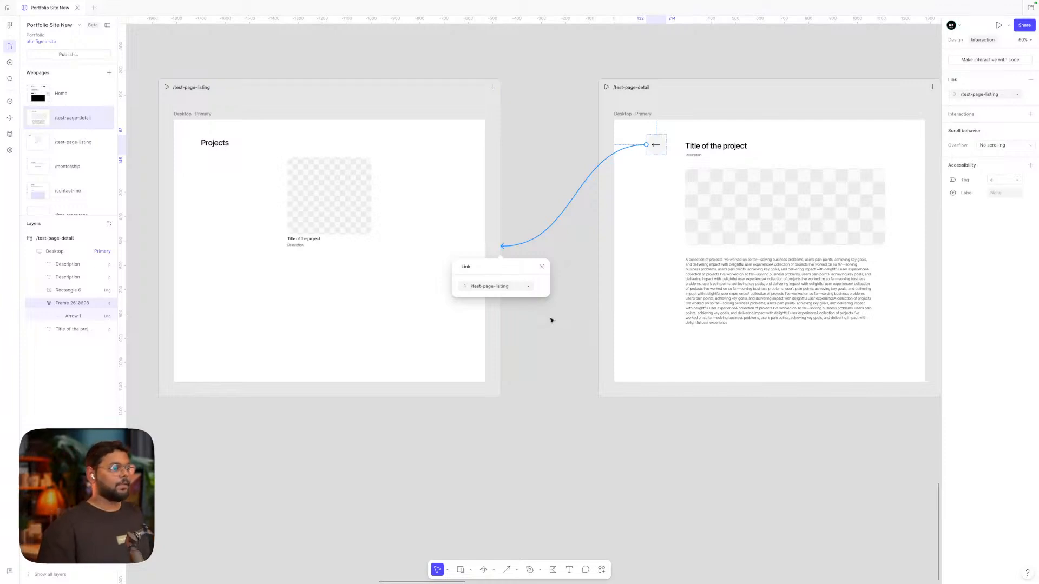
{"action": "left_click", "coordinate": [552, 320]}
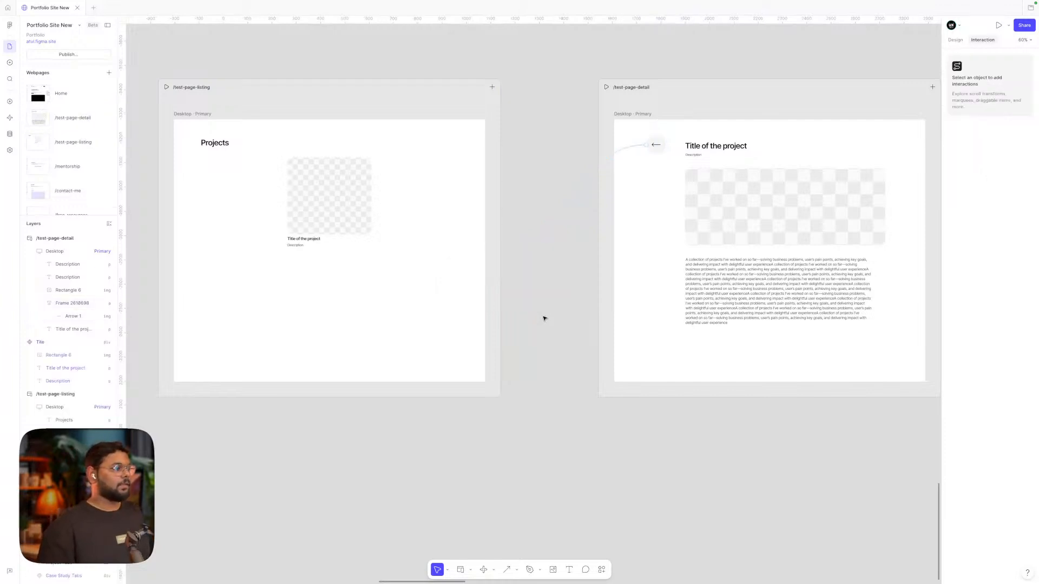
{"action": "left_click", "coordinate": [9, 134]}
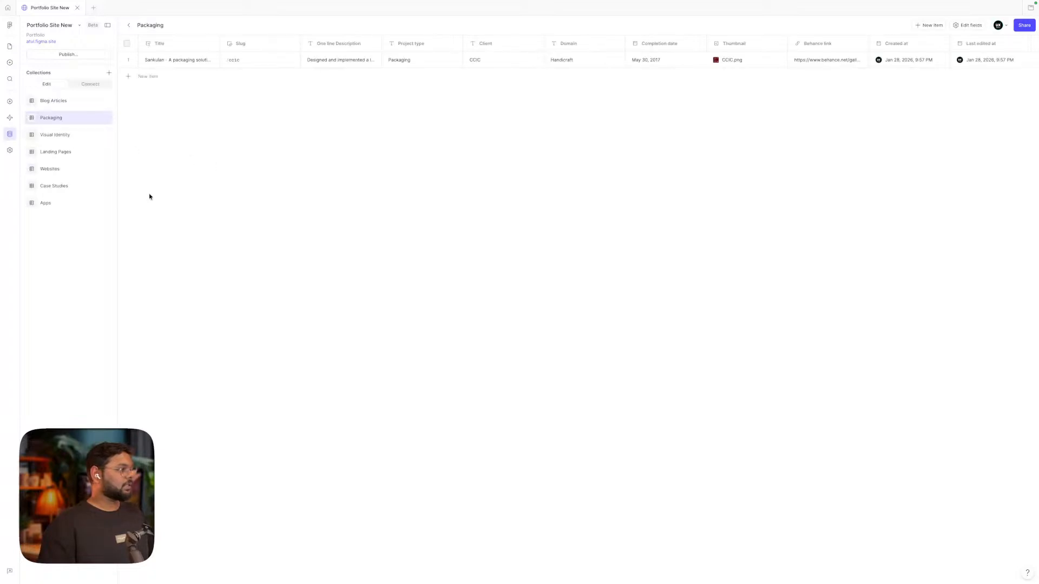
Add a new CMS collection, Collection 8, and create one empty item in it
{"action": "left_click", "coordinate": [109, 74]}
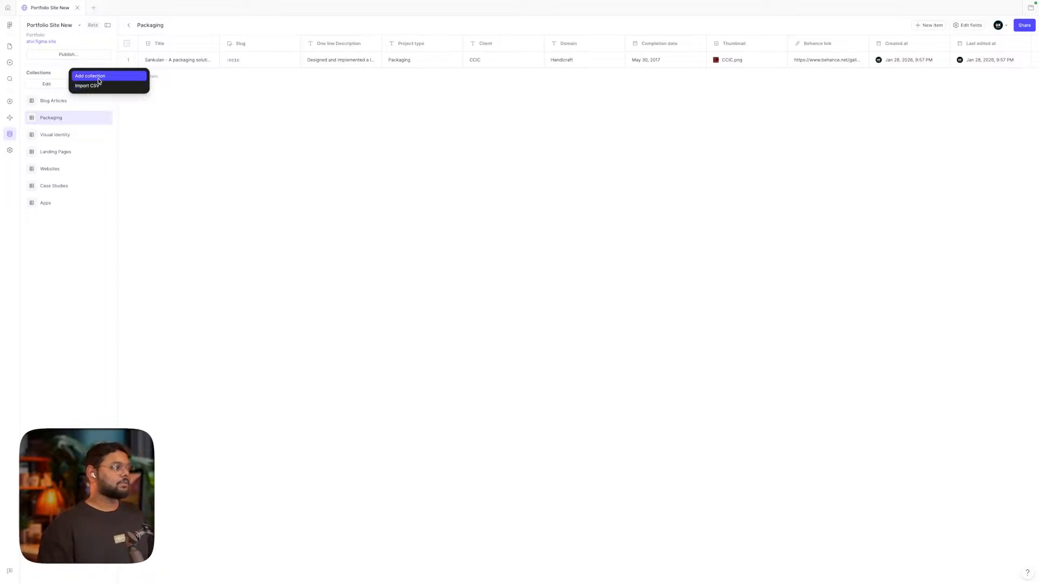
{"action": "left_click", "coordinate": [99, 78]}
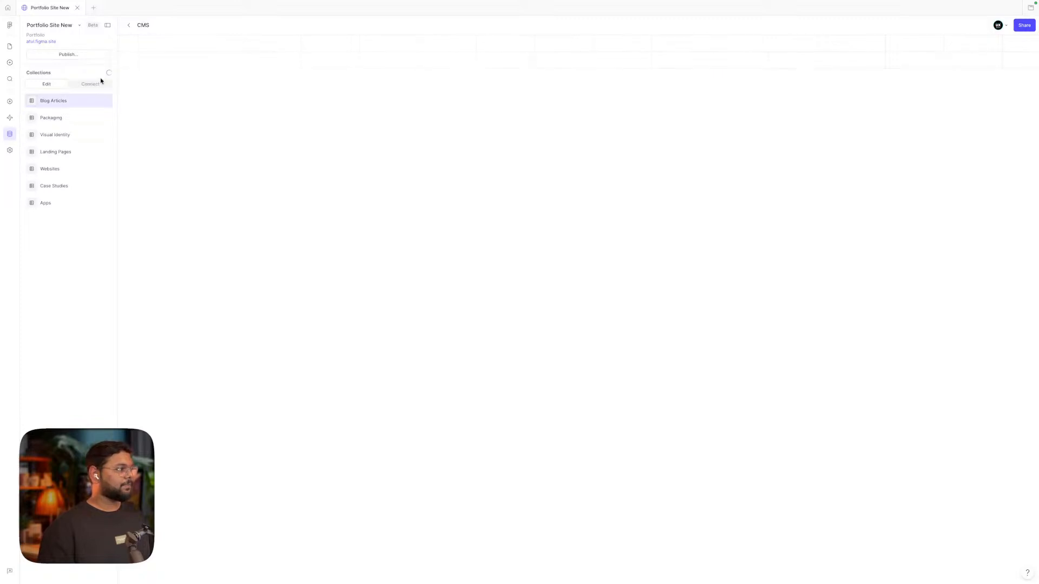
{"action": "left_click", "coordinate": [134, 79]}
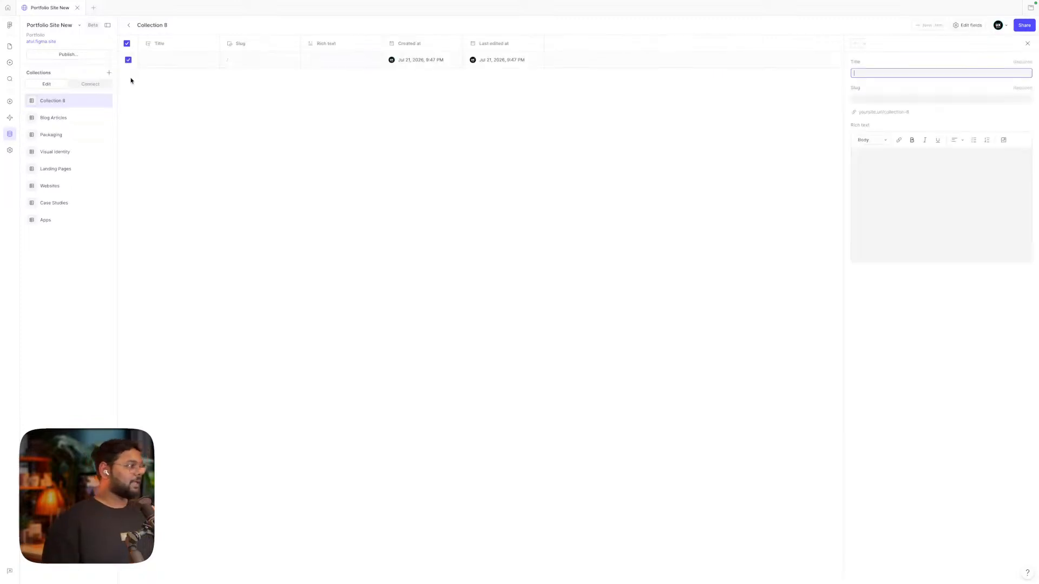
Fill the item's Title and Rich text fields with placeholder text
{"action": "left_click", "coordinate": [50, 102]}
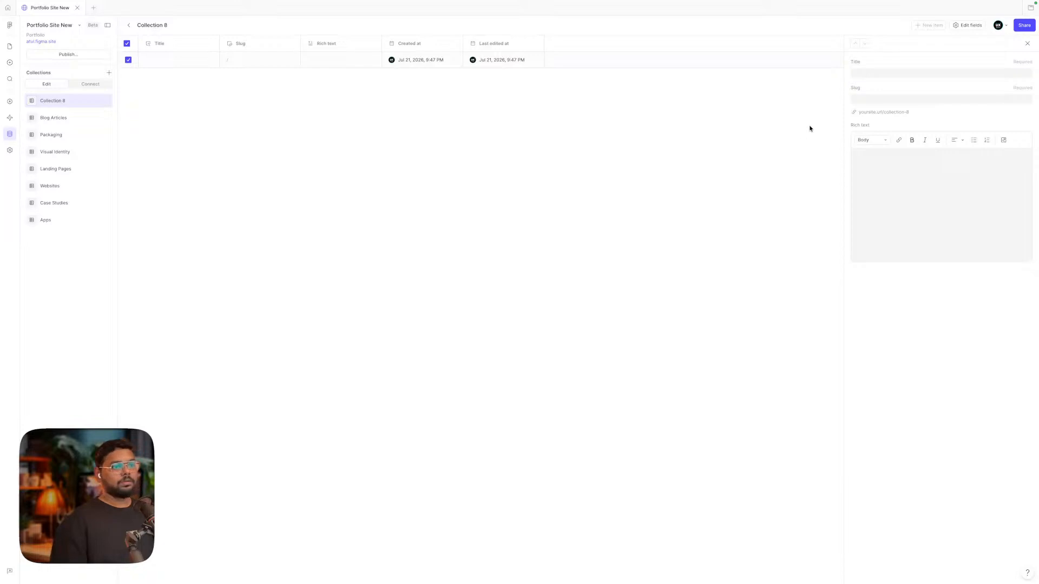
{"action": "left_click", "coordinate": [862, 75]}
{"action": "type", "text": "djkfvb"}
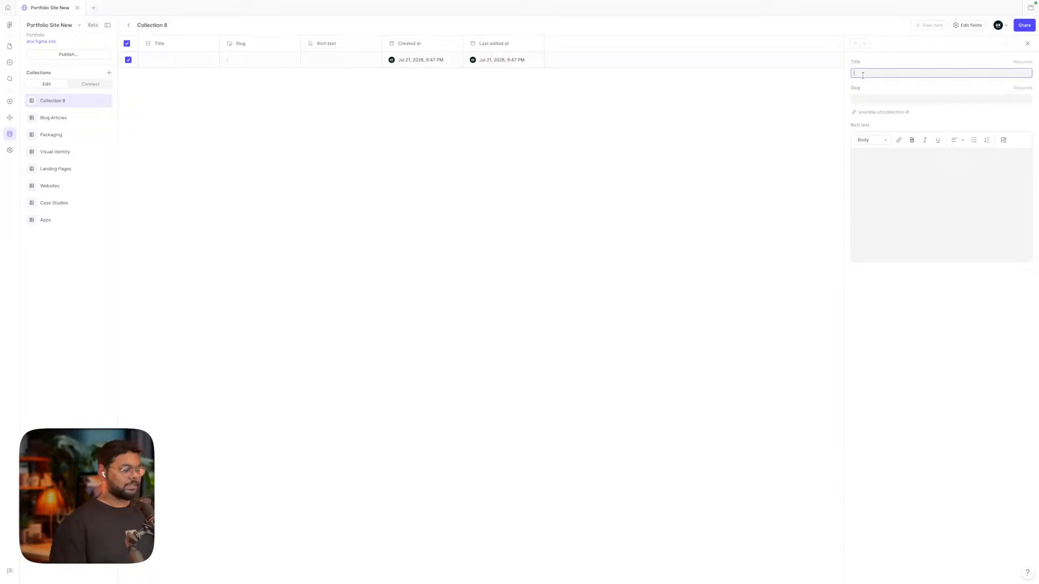
{"action": "type", "text": "kxhvzxc"}
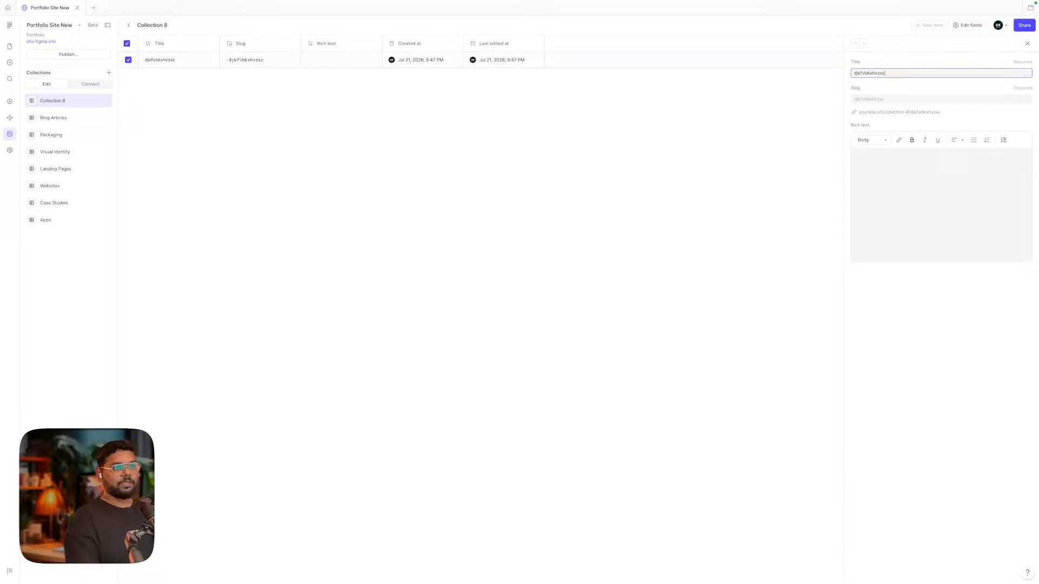
{"action": "left_click", "coordinate": [892, 191]}
{"action": "type", "text": "vzcxgizuxcyv"}
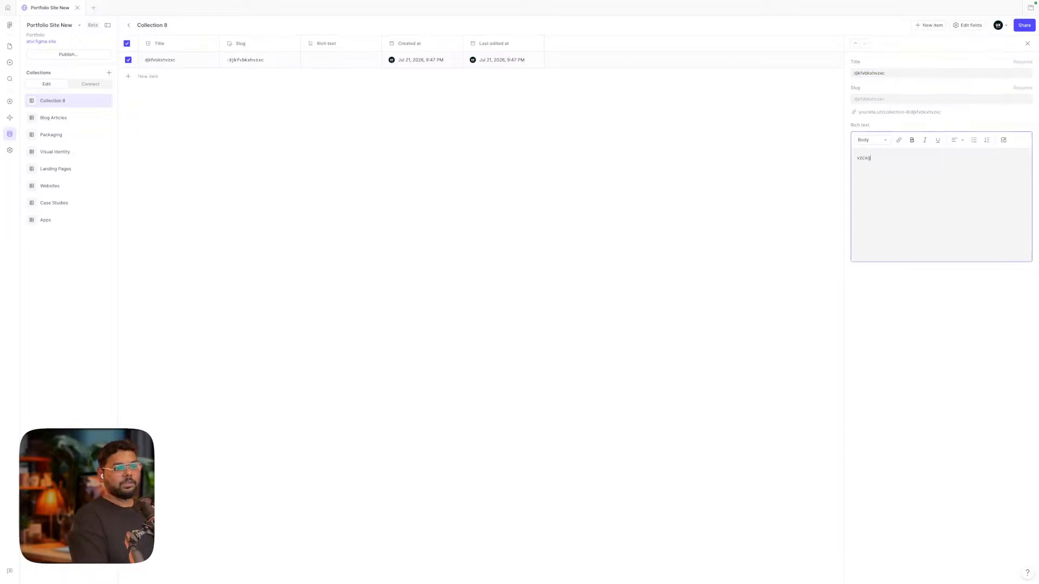
{"action": "left_click", "coordinate": [494, 160]}
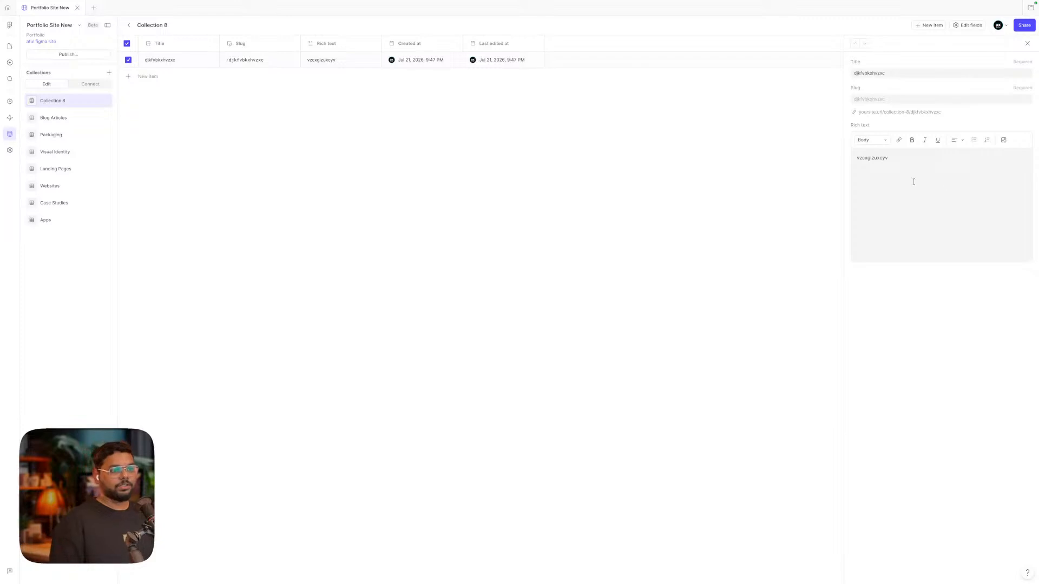
Check the collection options and field settings without changes, then close the item editor
{"action": "right_click", "coordinate": [51, 101]}
{"action": "left_click", "coordinate": [153, 90]}
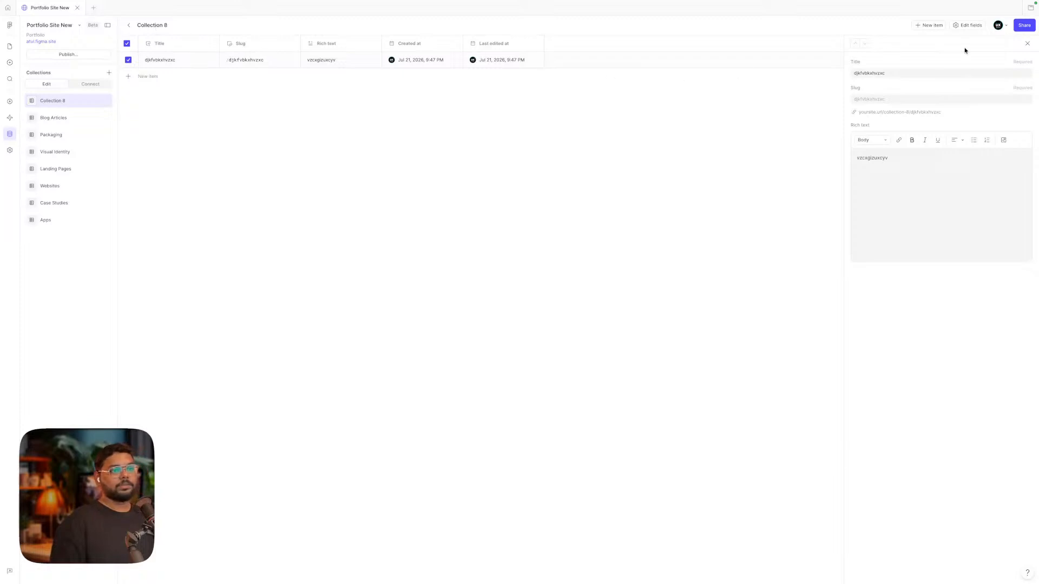
{"action": "left_click", "coordinate": [967, 27]}
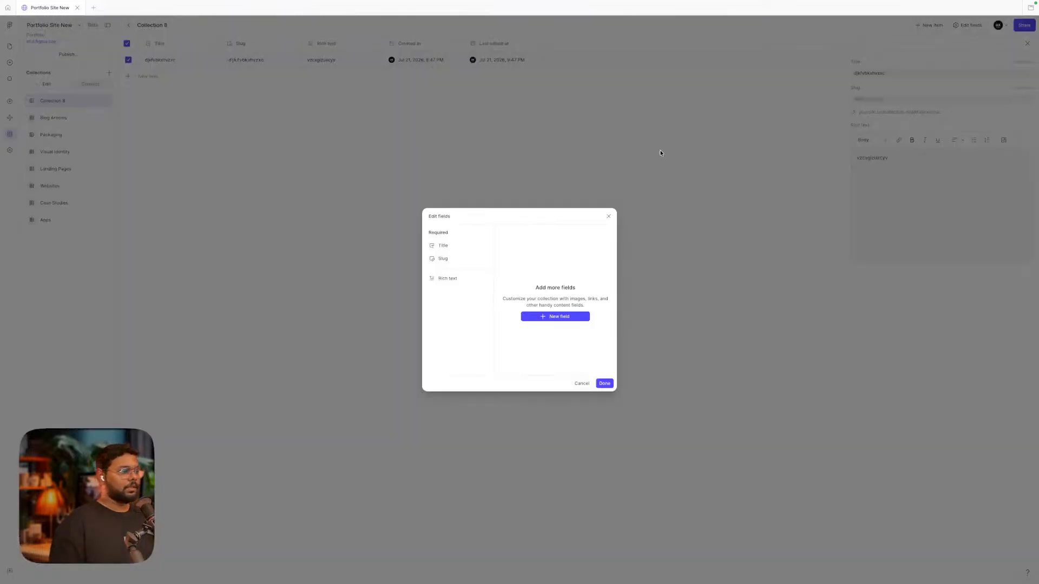
{"action": "left_click", "coordinate": [608, 216]}
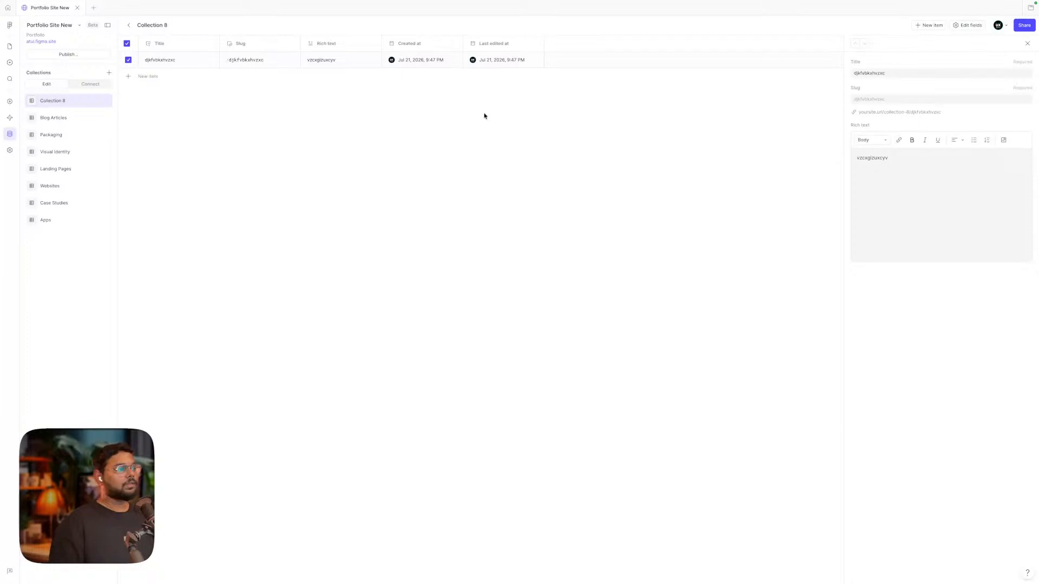
{"action": "left_click", "coordinate": [128, 43]}
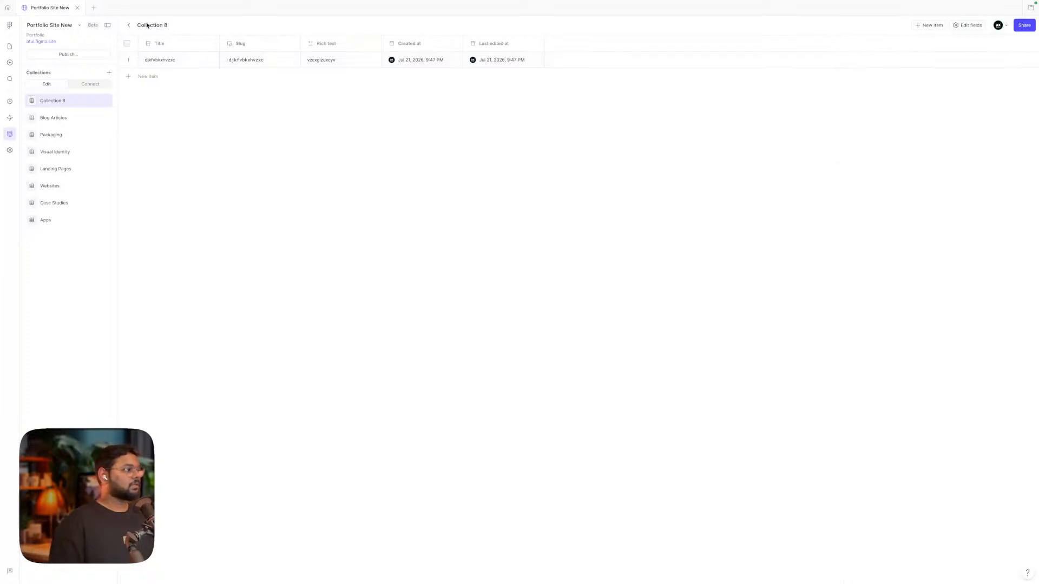
Rename Collection 8 to 'Test CMS' and open its placeholder item
{"action": "right_click", "coordinate": [47, 103]}
{"action": "left_click", "coordinate": [54, 109]}
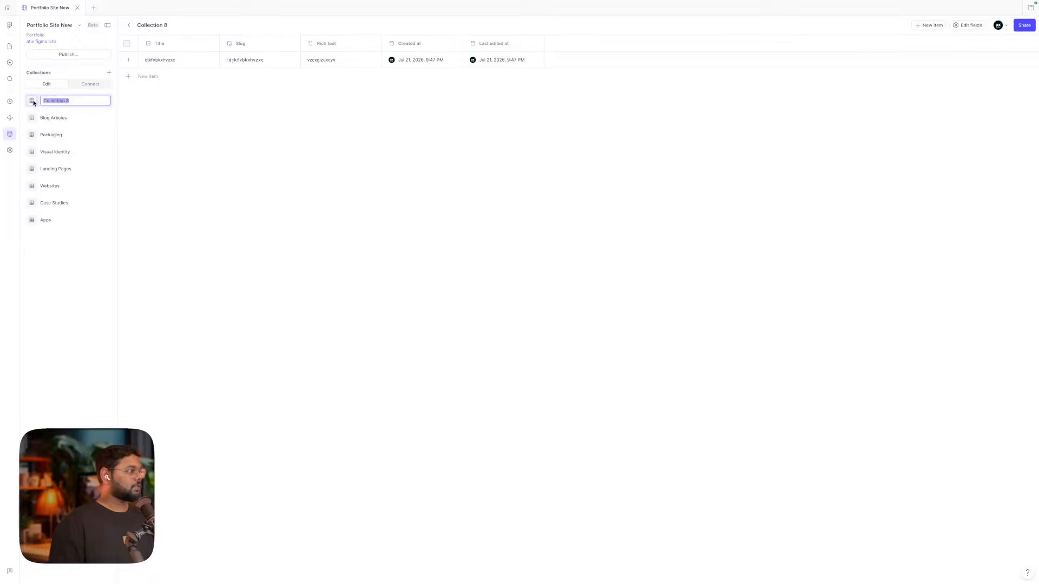
{"action": "key", "text": "Escape"}
{"action": "double_click", "coordinate": [47, 102]}
{"action": "key", "text": "Escape"}
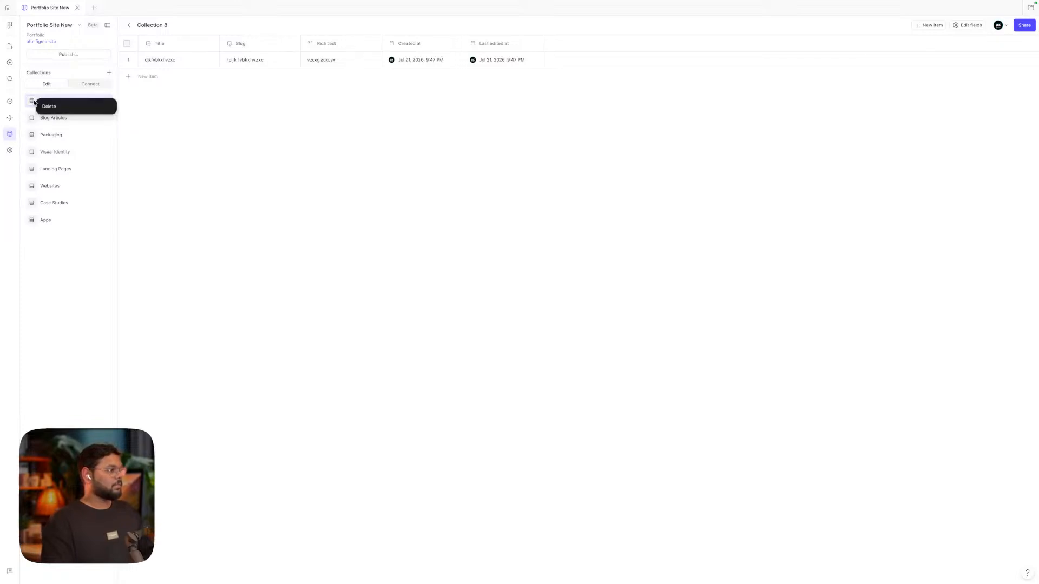
{"action": "double_click", "coordinate": [58, 101]}
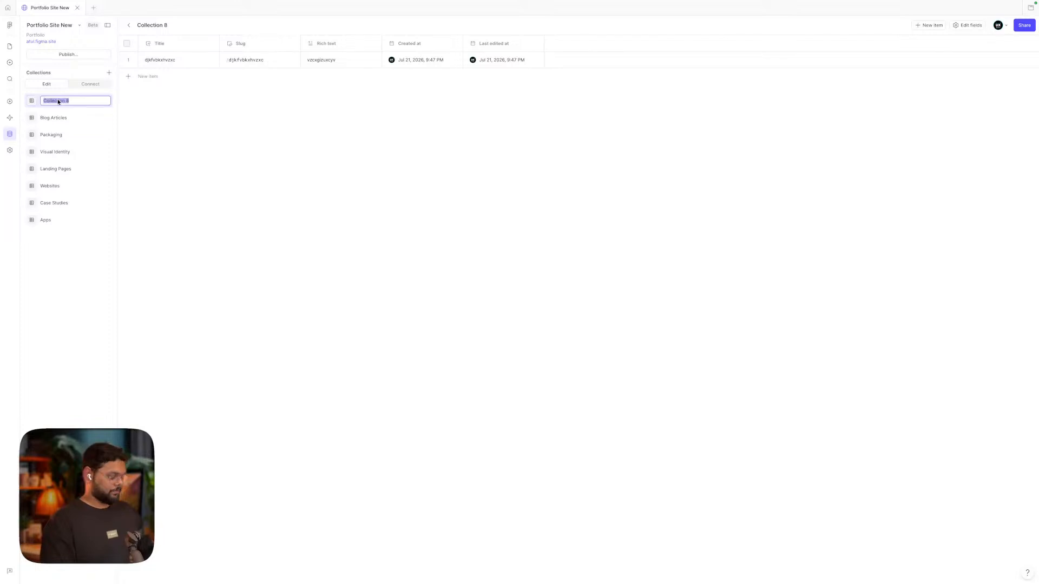
{"action": "type", "text": "Test "}
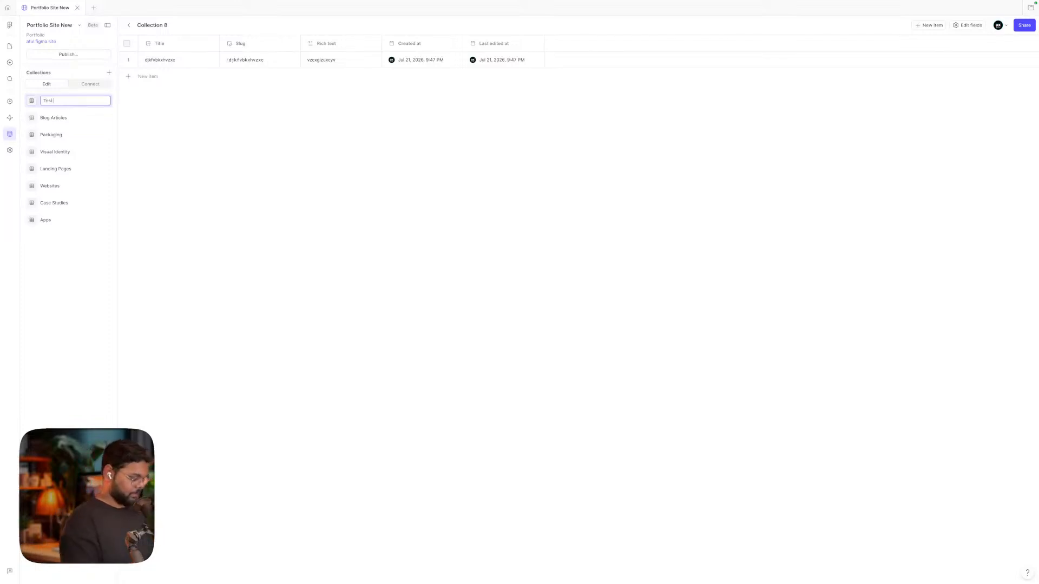
{"action": "type", "text": "CMS"}
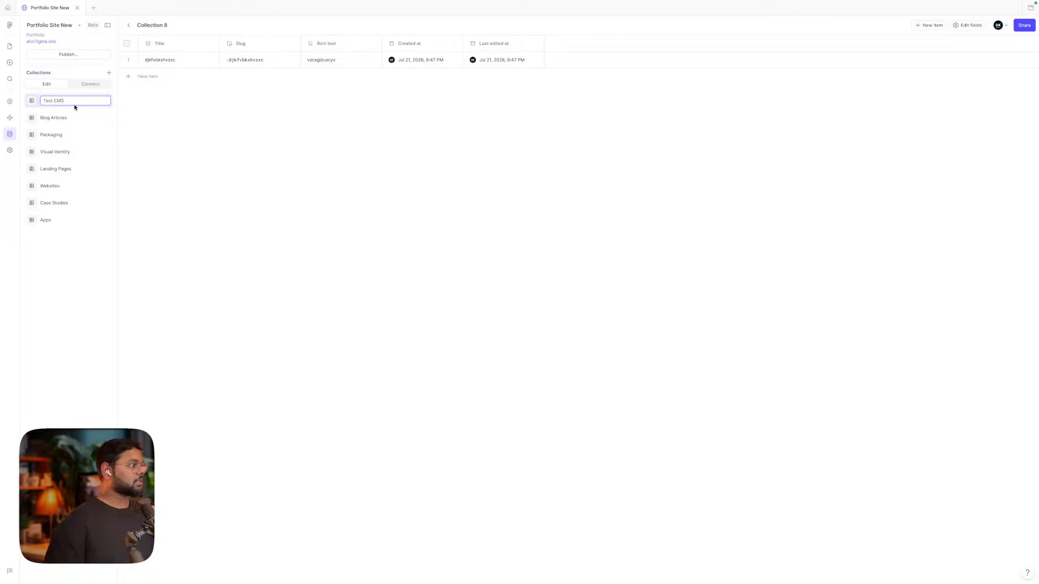
{"action": "key", "text": "Return"}
{"action": "left_click", "coordinate": [171, 61]}
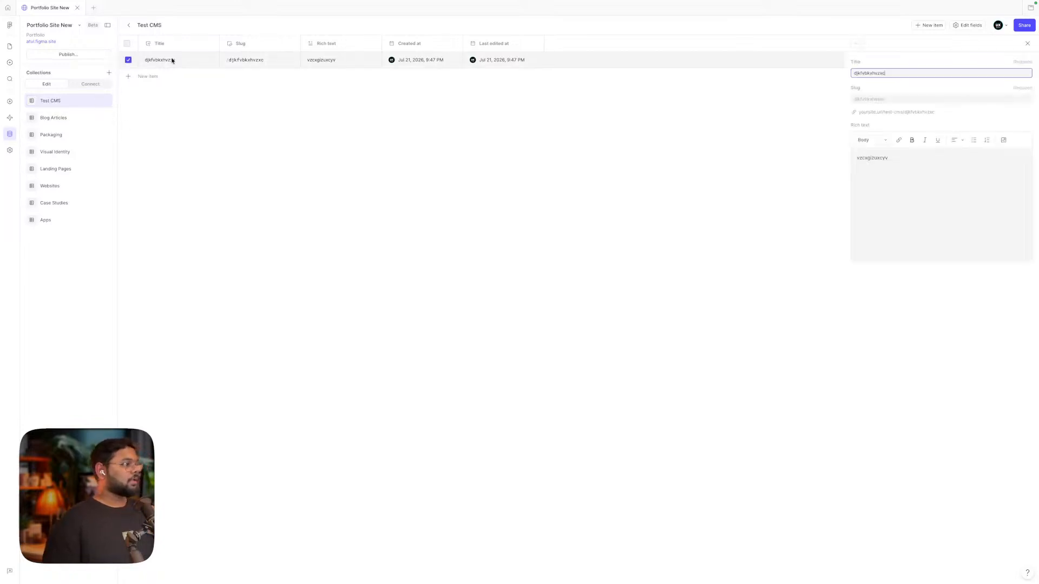
Title the item 'Graphic Design Logo' and paste a description with 'Graphic Design' as its own first line
{"action": "left_click_drag", "start_coordinate": [890, 73], "coordinate": [837, 74]}
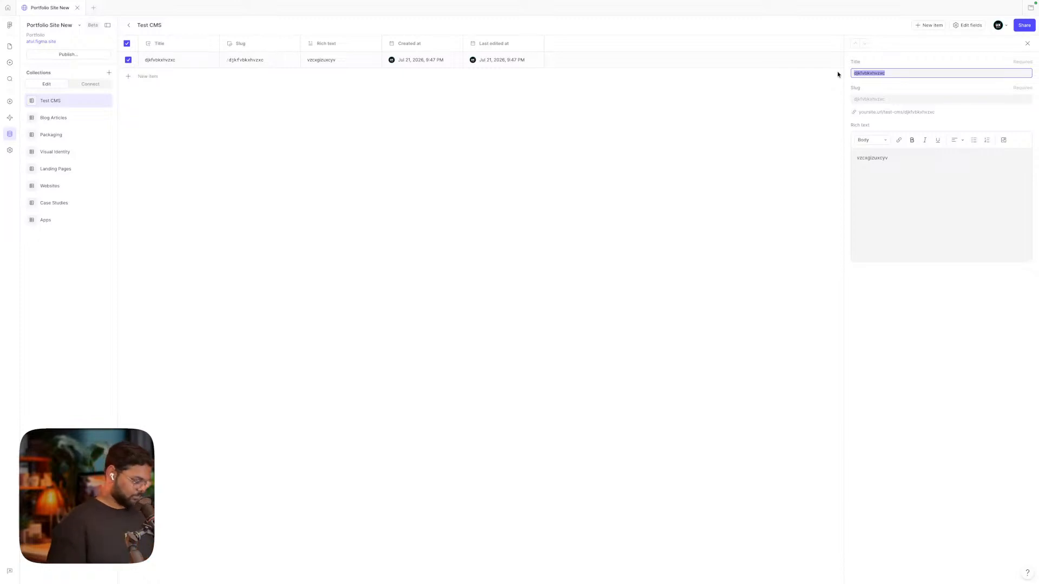
{"action": "type", "text": "Grap"}
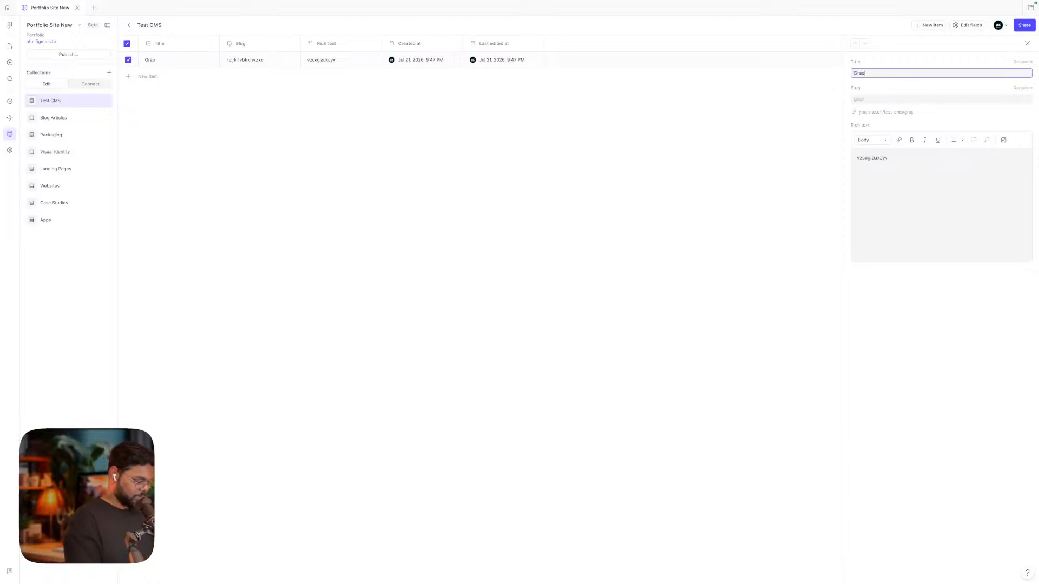
{"action": "type", "text": "hic"}
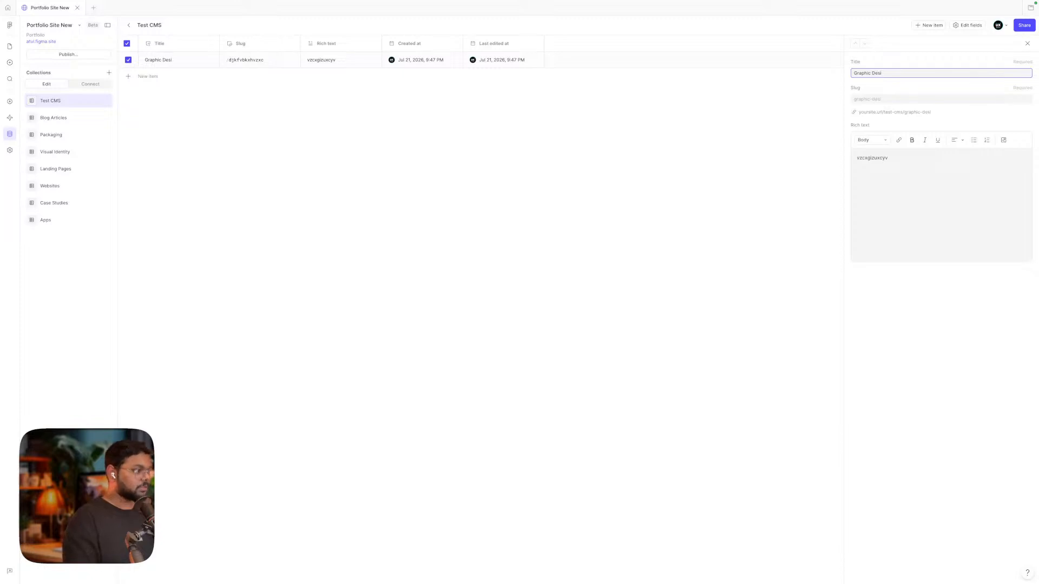
{"action": "type", "text": " Design Logo"}
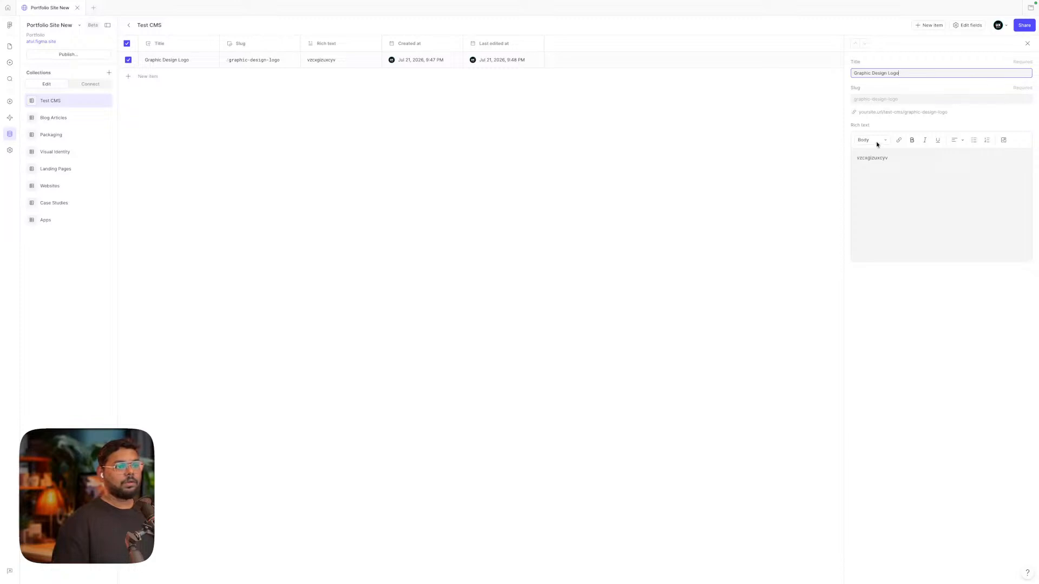
{"action": "left_click", "coordinate": [886, 178]}
{"action": "left_click_drag", "start_coordinate": [901, 163], "coordinate": [819, 162]}
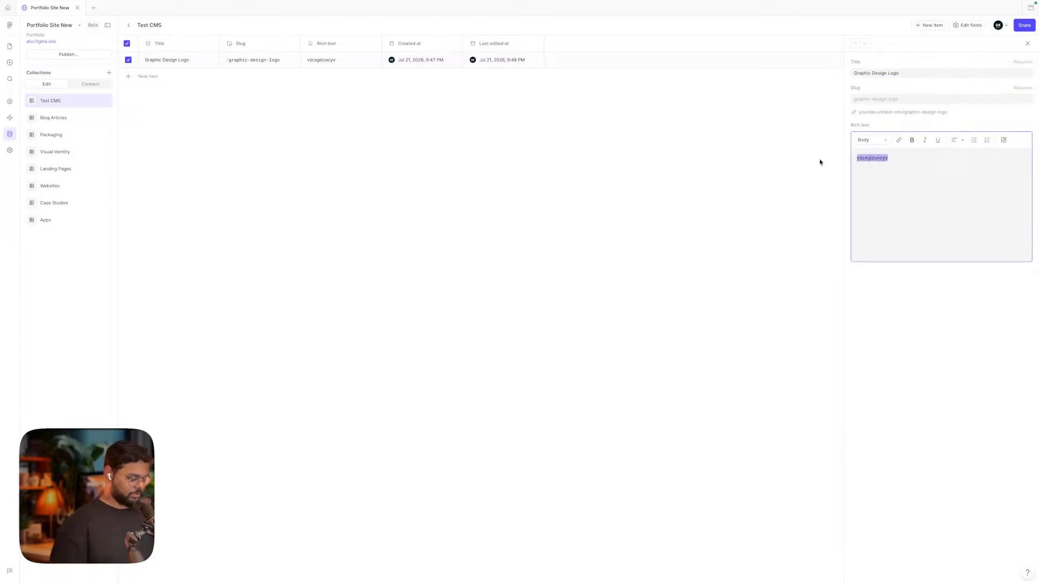
{"action": "key", "text": "ctrl+v"}
{"action": "key", "text": "ctrl+v"}
{"action": "key", "text": "ctrl+v"}
{"action": "key", "text": "ctrl+v"}
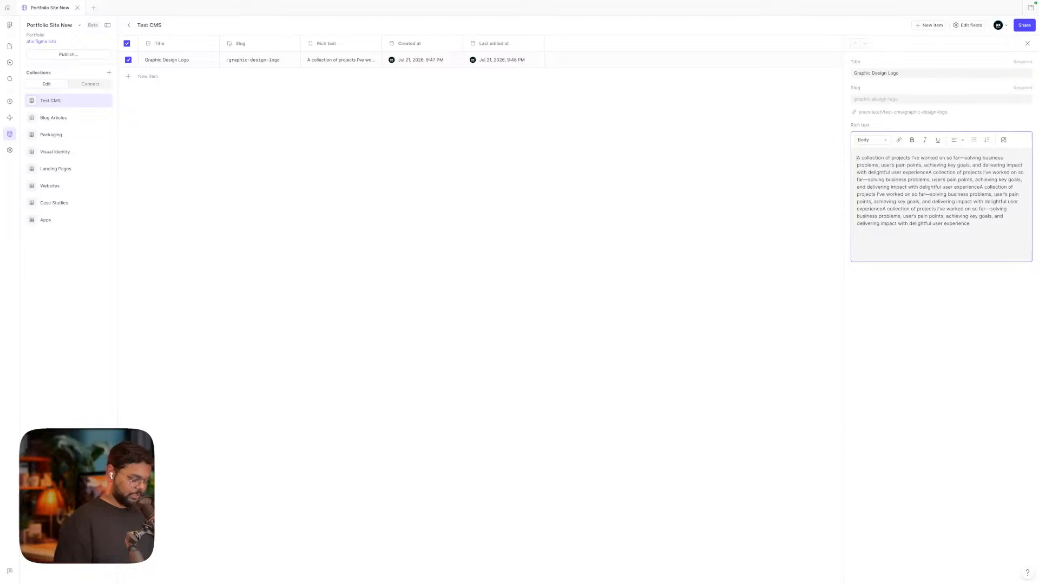
{"action": "type", "text": "Gra"}
{"action": "type", "text": "phic De"}
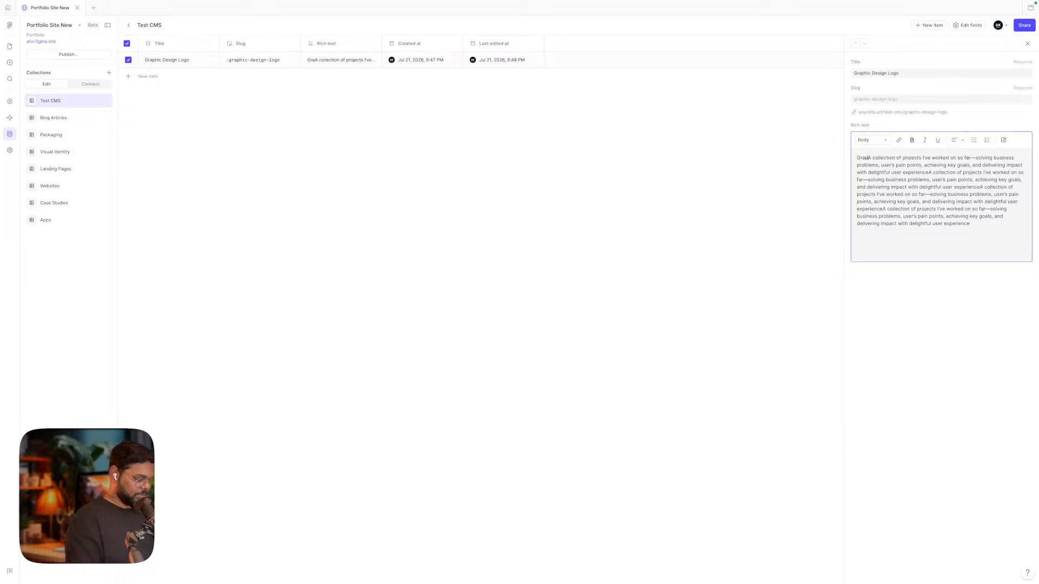
{"action": "type", "text": "sign"}
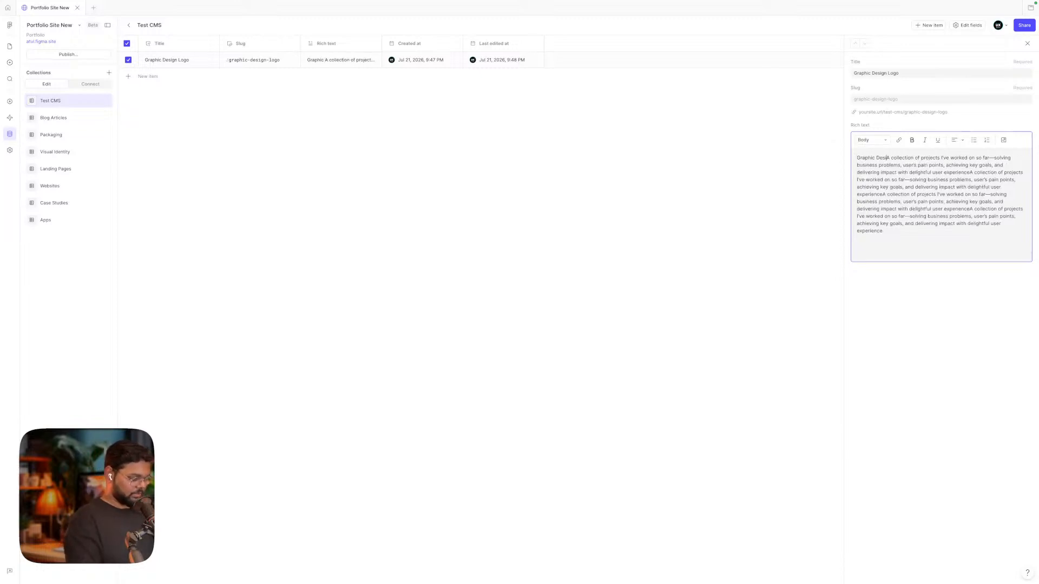
{"action": "key", "text": "Return"}
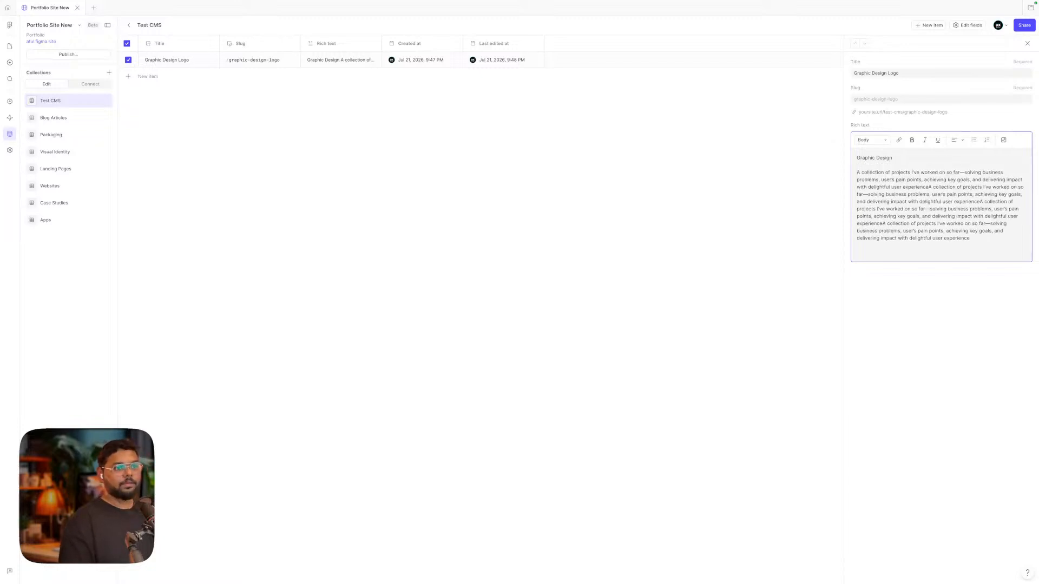
{"action": "left_click", "coordinate": [895, 284]}
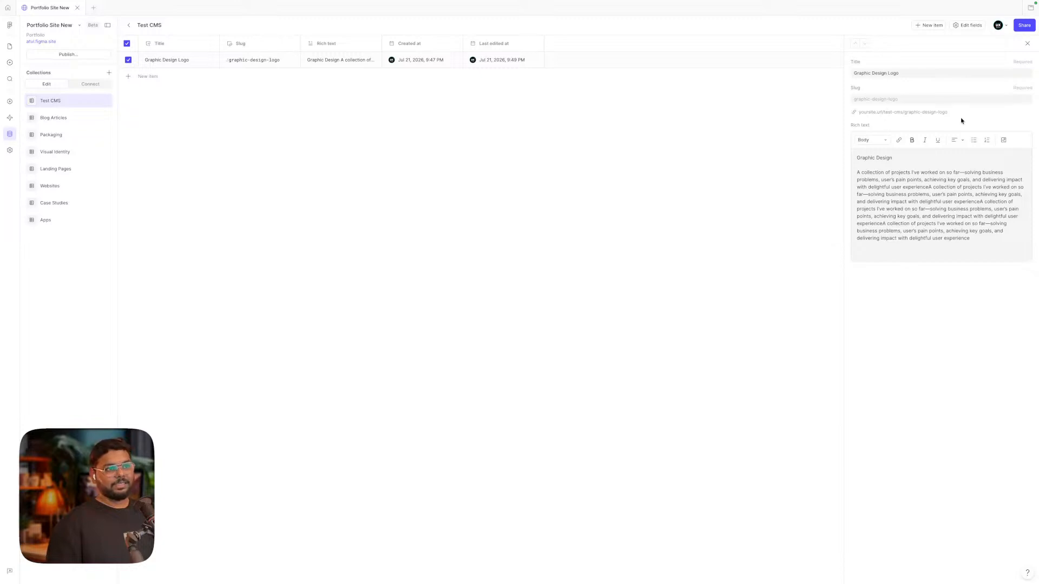
Review the rich text style options for the Graphic Design line, keeping the Body style
{"action": "left_click", "coordinate": [890, 167]}
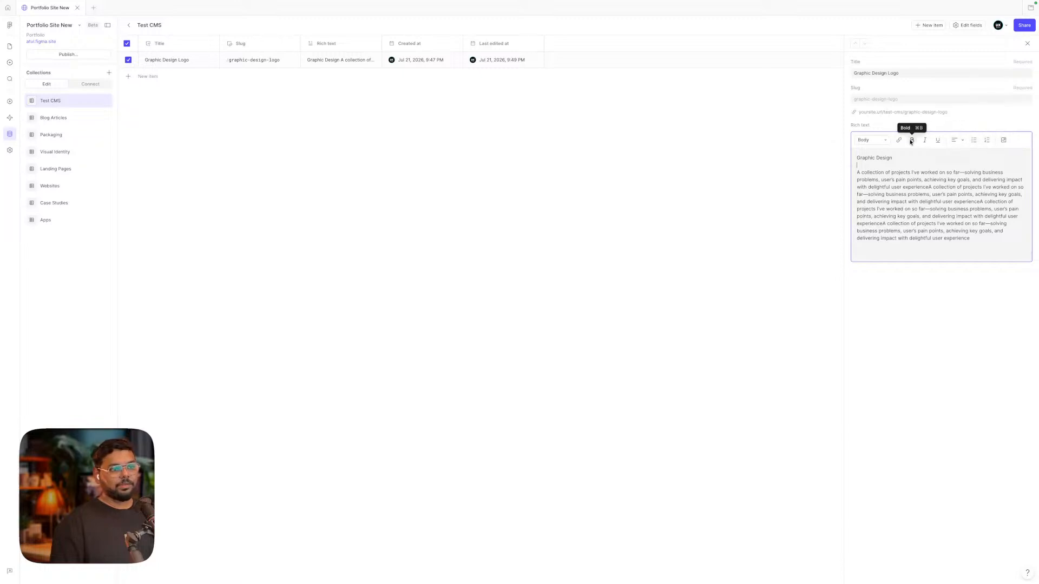
{"action": "left_click", "coordinate": [879, 141]}
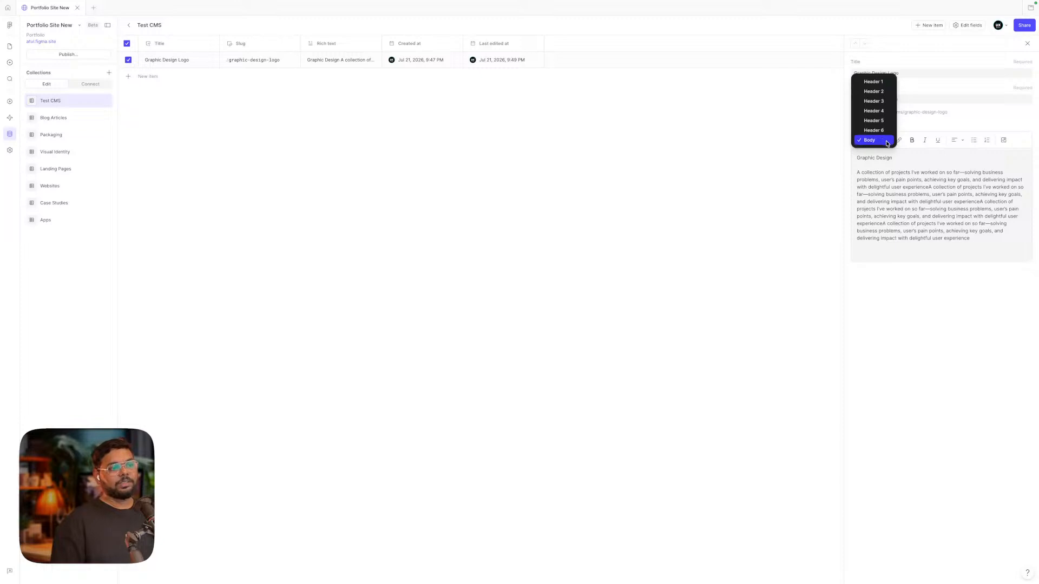
{"action": "left_click", "coordinate": [902, 168]}
{"action": "left_click_drag", "start_coordinate": [893, 158], "coordinate": [839, 160]}
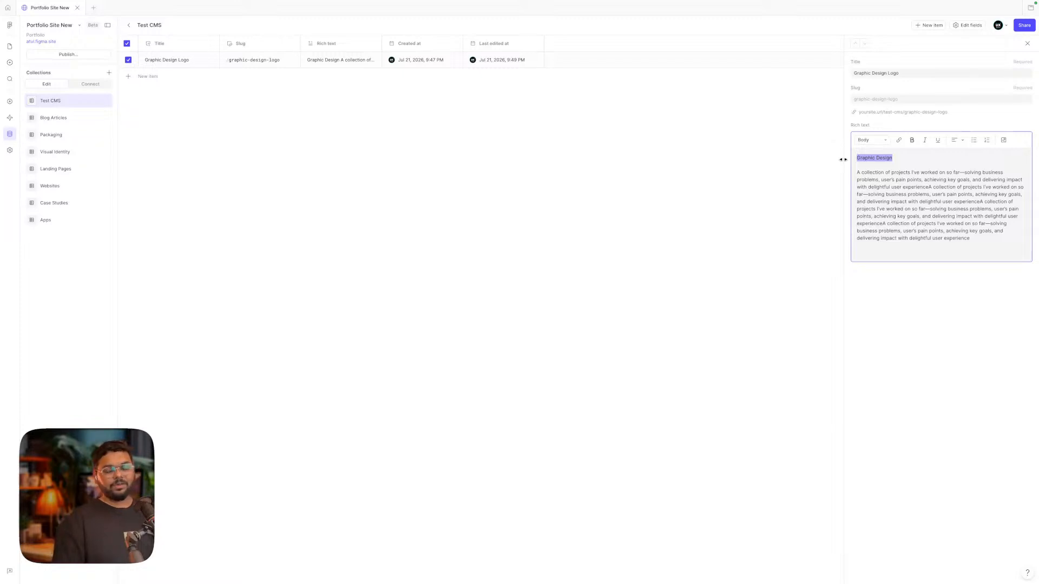
{"action": "left_click", "coordinate": [875, 157]}
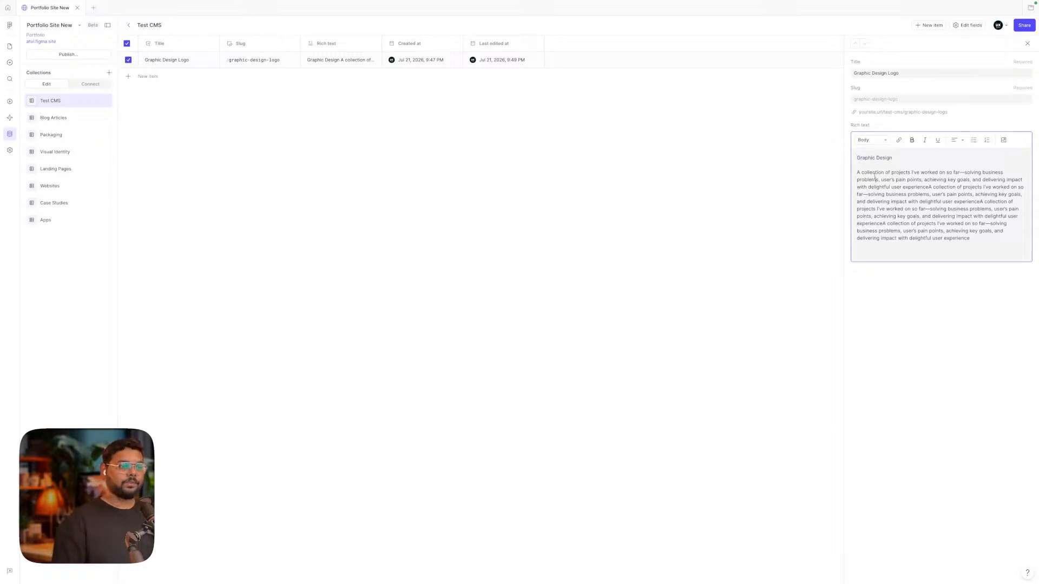
{"action": "left_click", "coordinate": [876, 142]}
{"action": "left_click", "coordinate": [898, 206]}
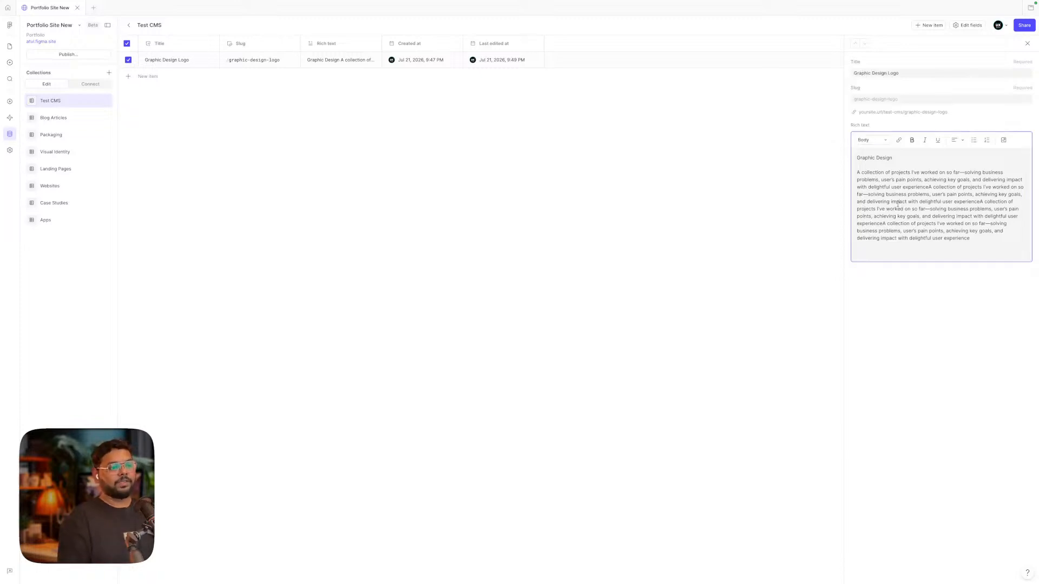
{"action": "left_click", "coordinate": [876, 142]}
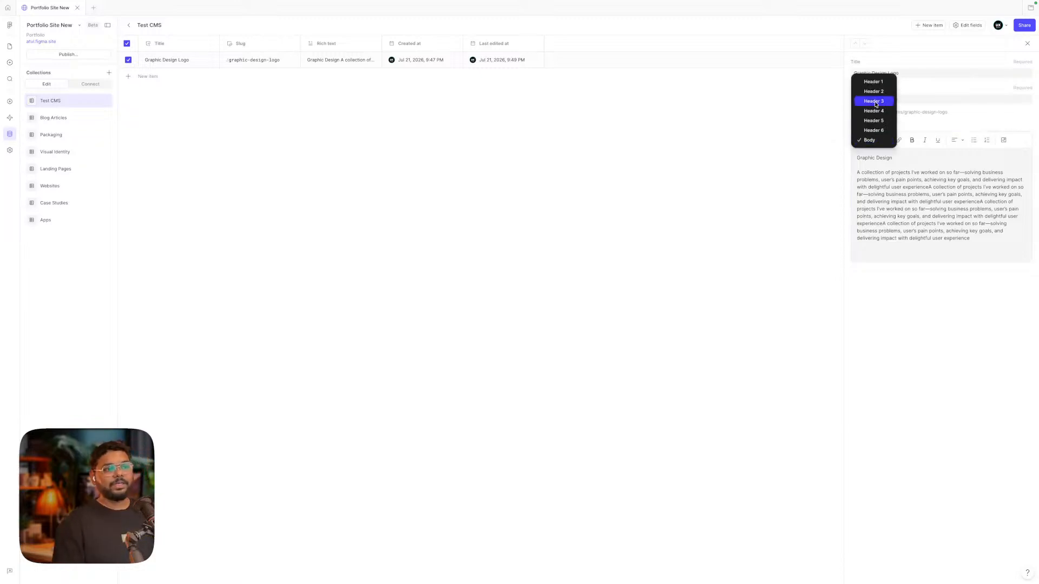
{"action": "left_click", "coordinate": [907, 193]}
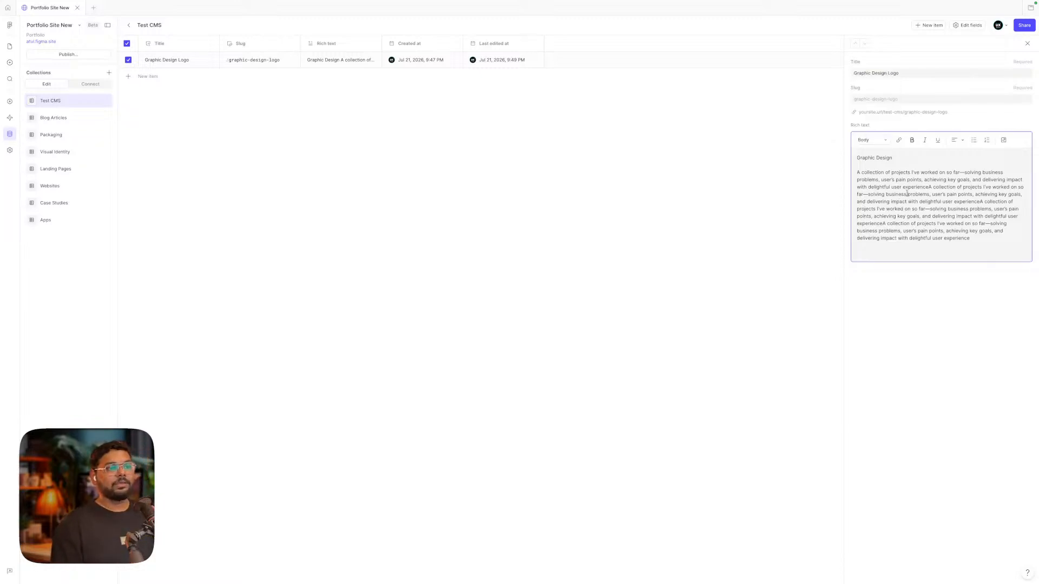
Add an Image field named Thumbnail to the Test CMS collection
{"action": "left_click", "coordinate": [966, 25]}
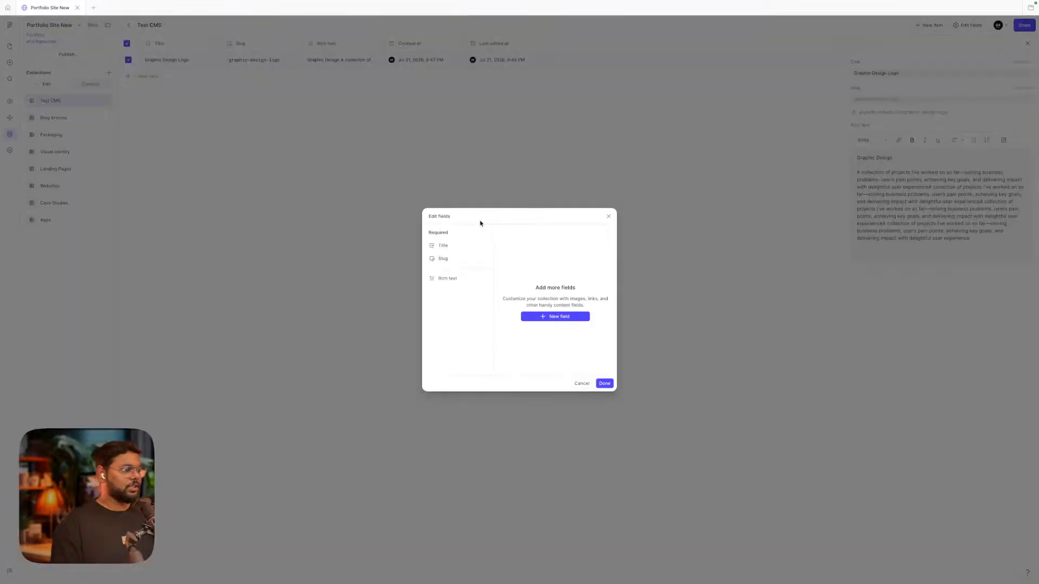
{"action": "left_click_drag", "start_coordinate": [479, 222], "coordinate": [428, 217]}
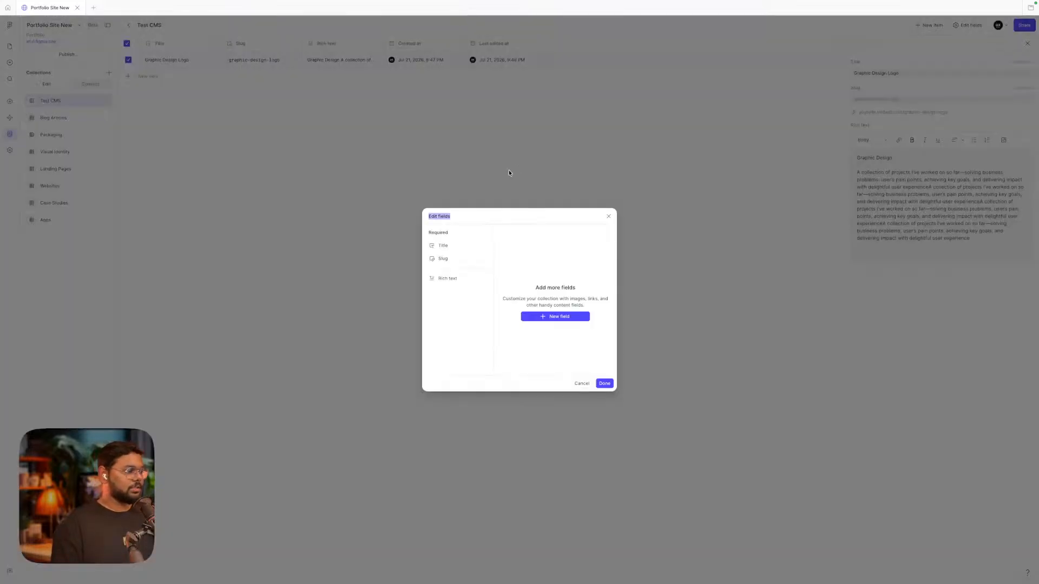
{"action": "left_click", "coordinate": [552, 318]}
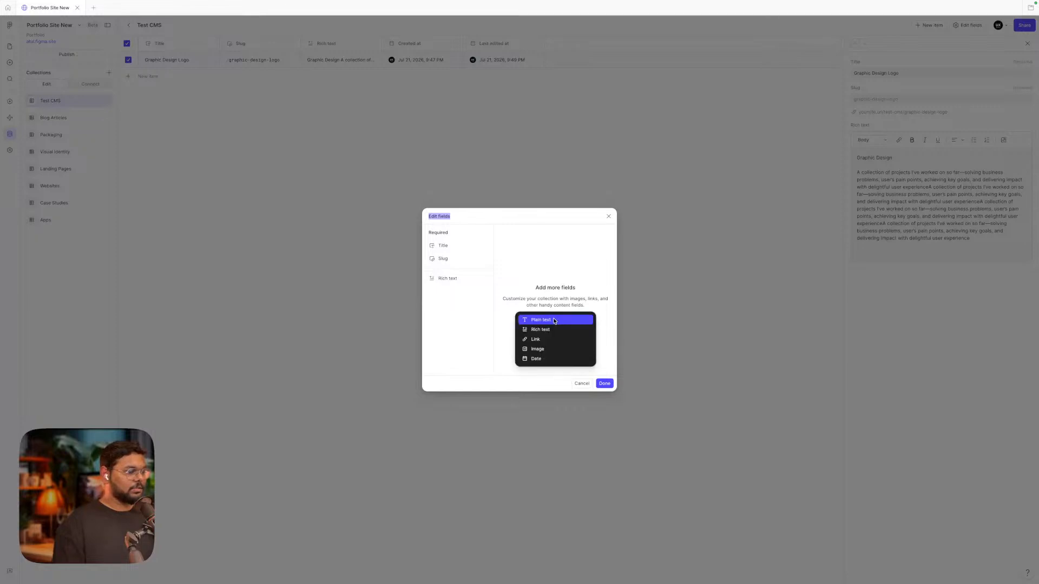
{"action": "left_click", "coordinate": [545, 349]}
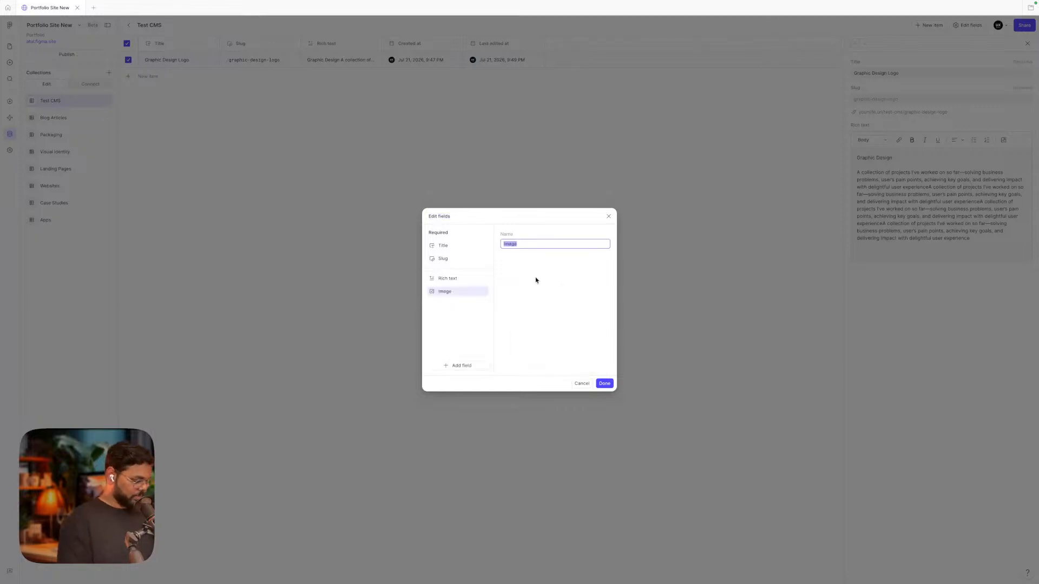
{"action": "type", "text": "Thum"}
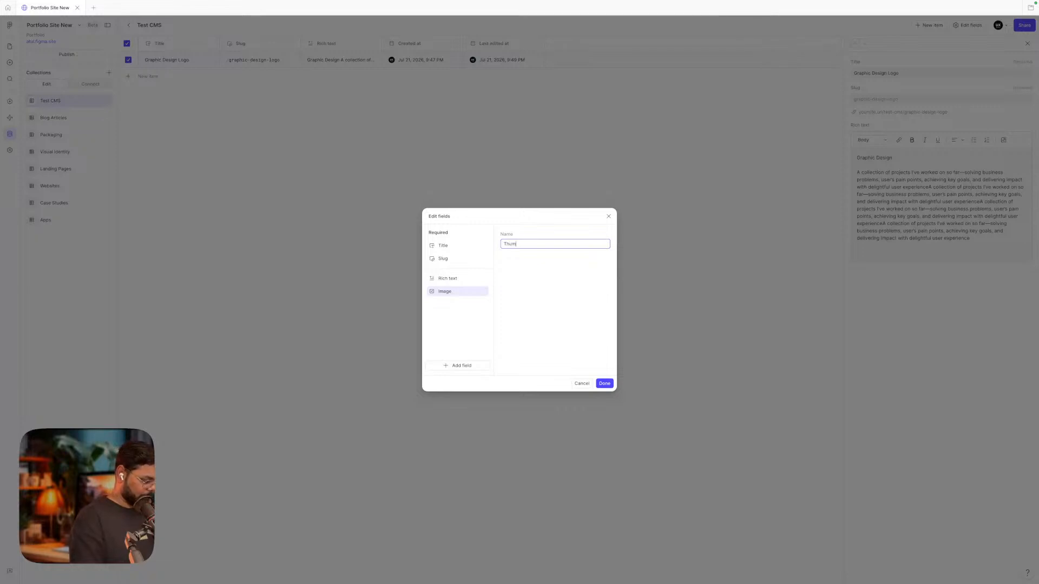
{"action": "type", "text": "bnail"}
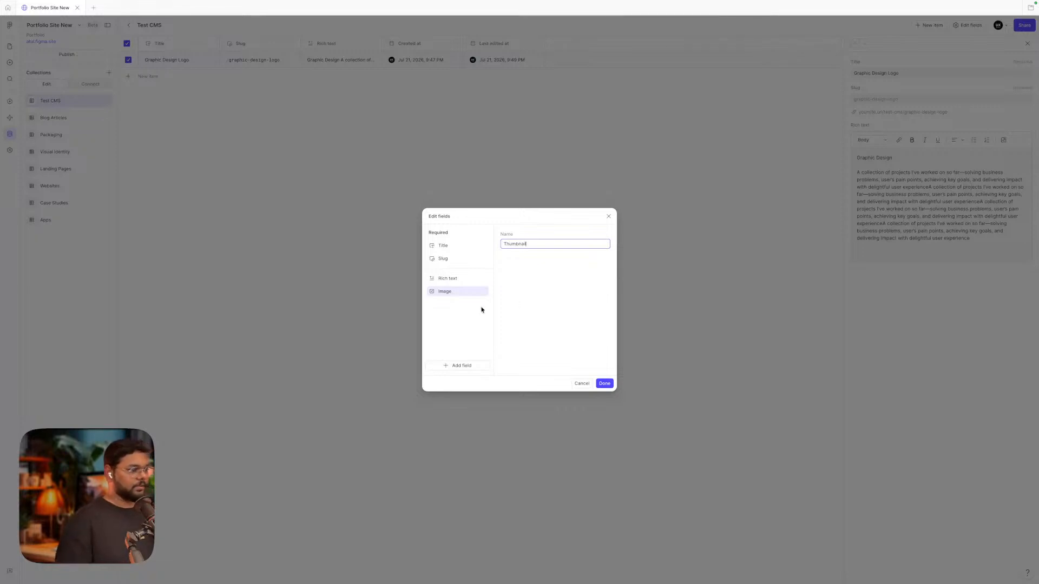
{"action": "left_click", "coordinate": [517, 327]}
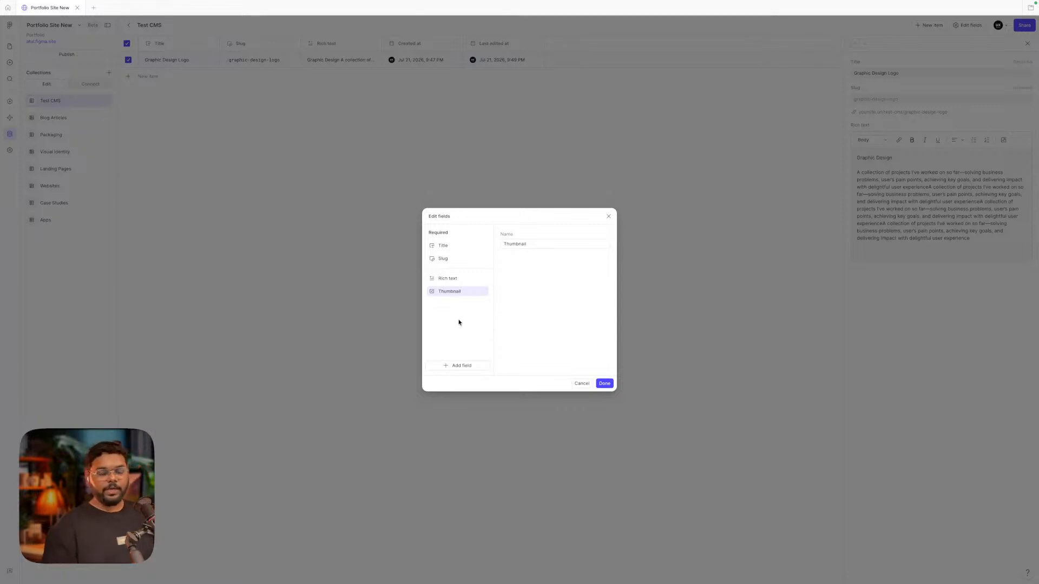
Add a Plain text field named Description, move it to the top and save the fields
{"action": "left_click", "coordinate": [456, 365]}
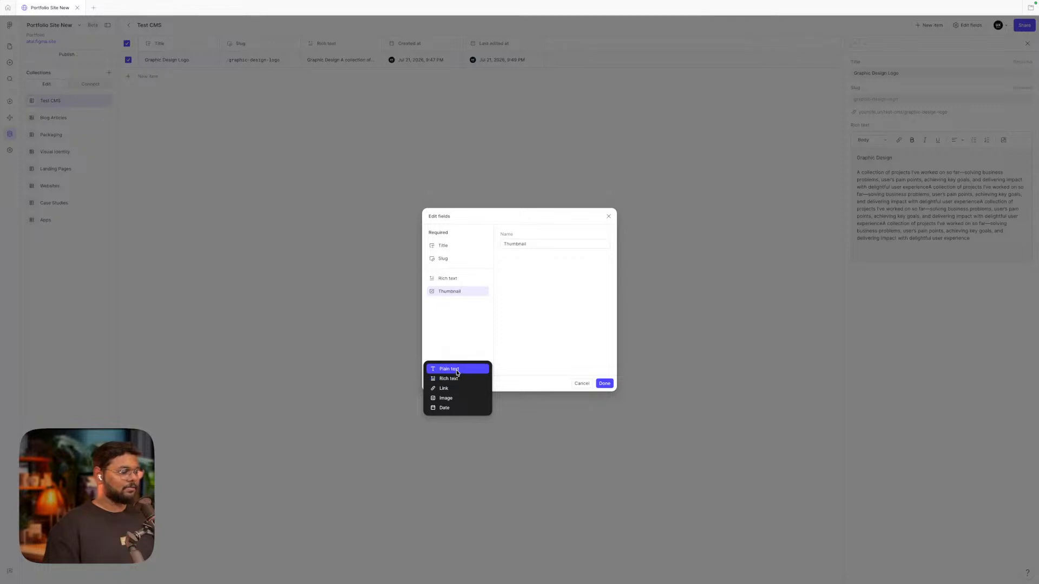
{"action": "left_click", "coordinate": [457, 371]}
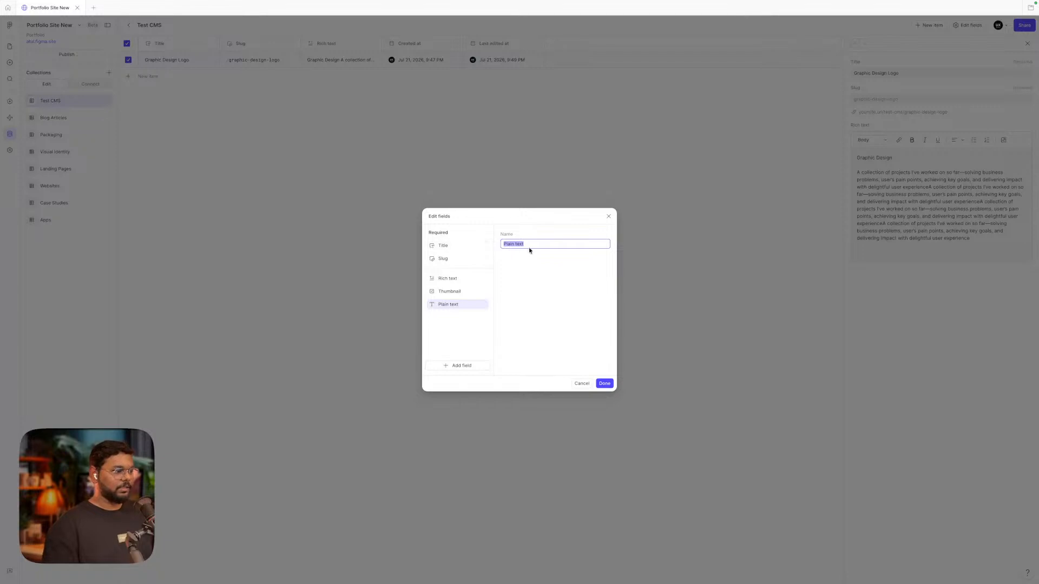
{"action": "type", "text": "Des"}
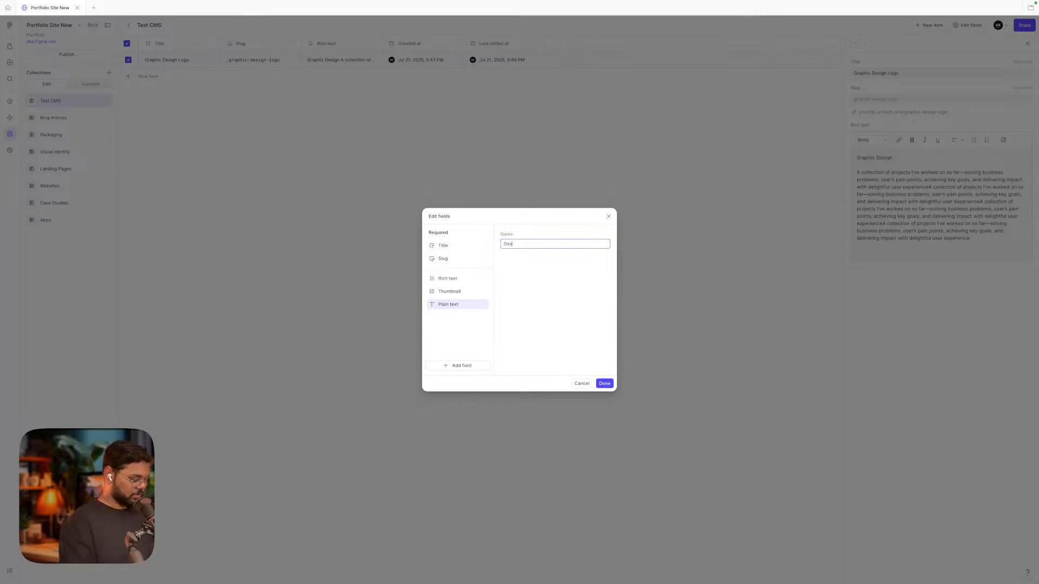
{"action": "type", "text": "cription"}
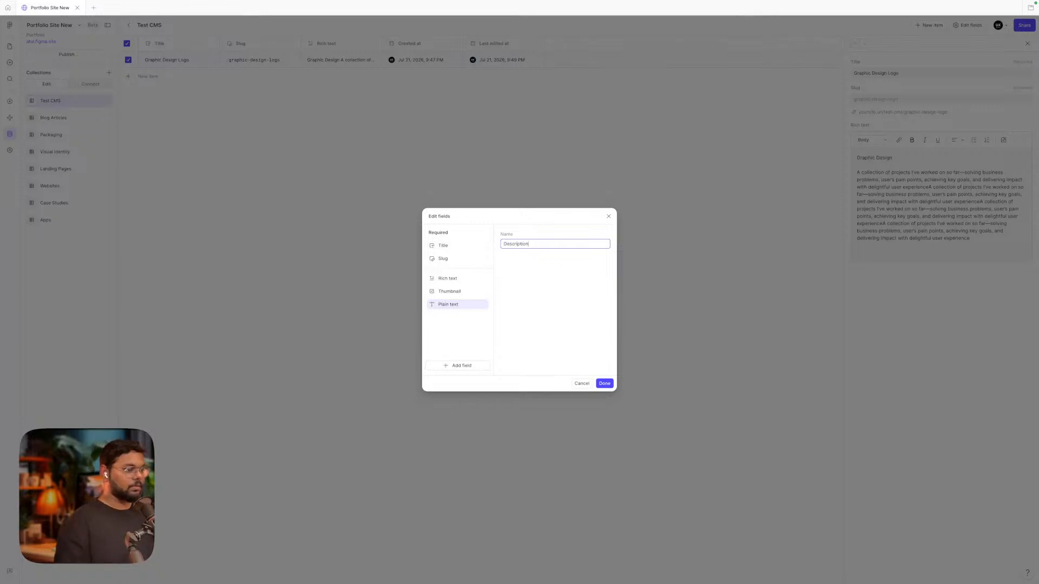
{"action": "left_click", "coordinate": [533, 251]}
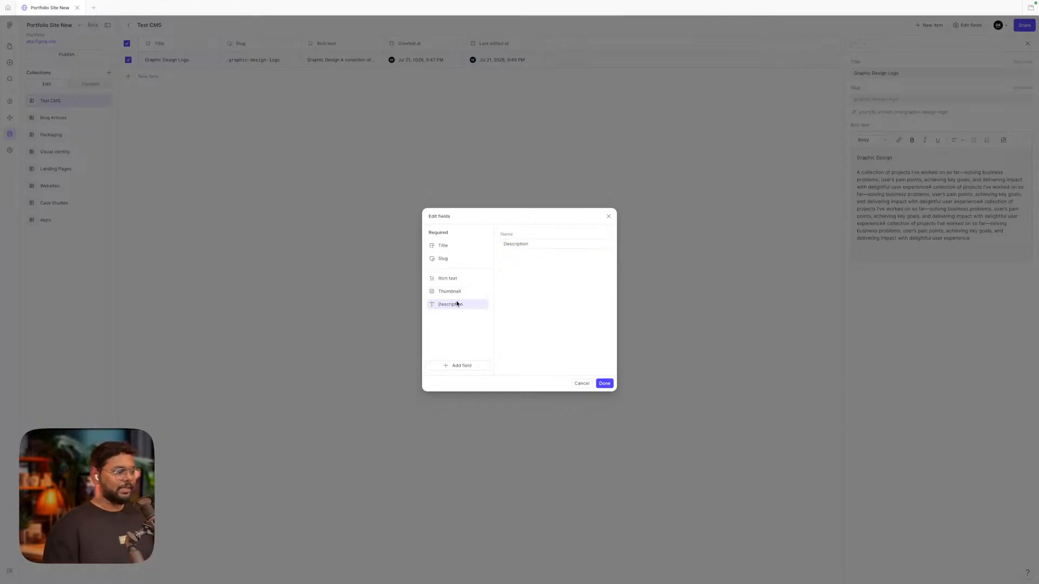
{"action": "left_click", "coordinate": [446, 365]}
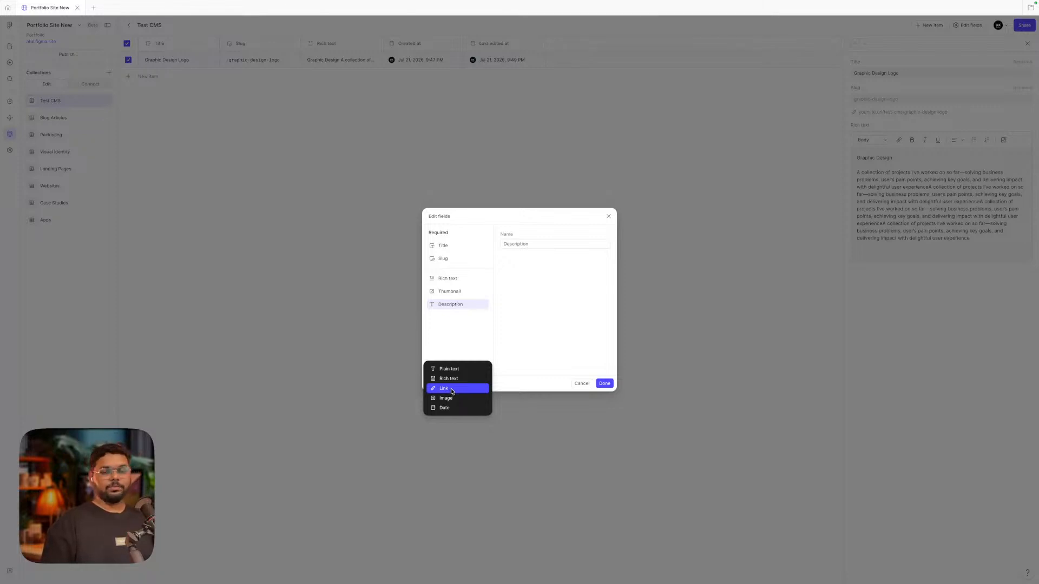
{"action": "left_click", "coordinate": [519, 353]}
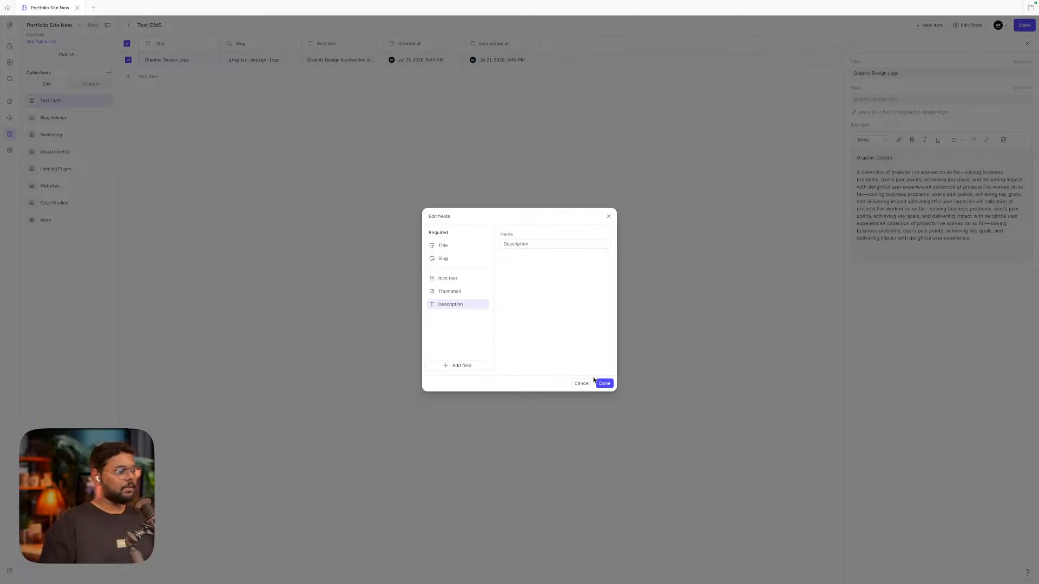
{"action": "mouse_move", "coordinate": [443, 310]}
{"action": "left_mouse_down"}
{"action": "mouse_move", "coordinate": [445, 276]}
{"action": "mouse_move", "coordinate": [440, 312]}
{"action": "mouse_move", "coordinate": [438, 304]}
{"action": "left_mouse_up"}
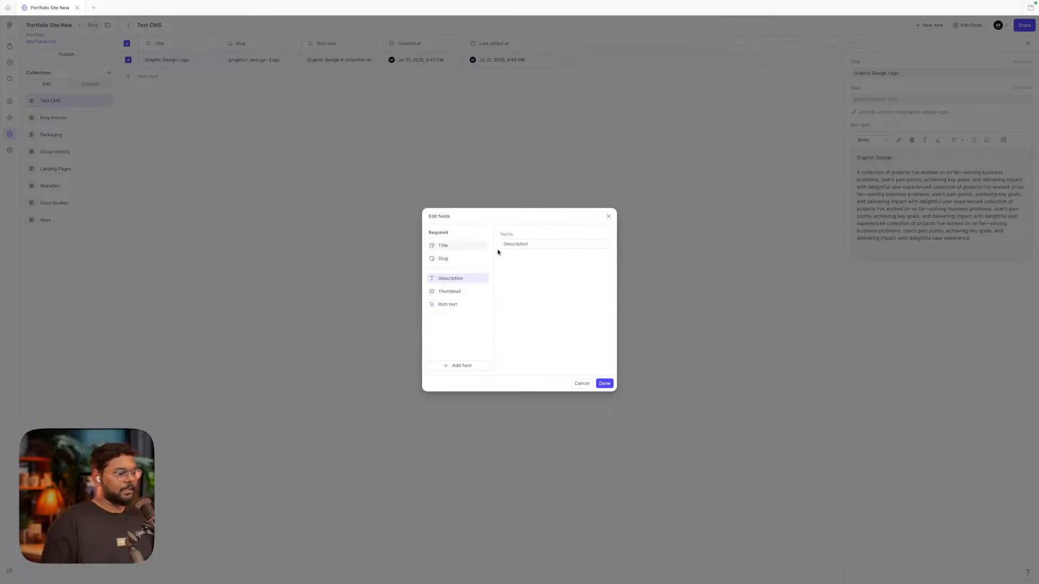
{"action": "left_click", "coordinate": [604, 383]}
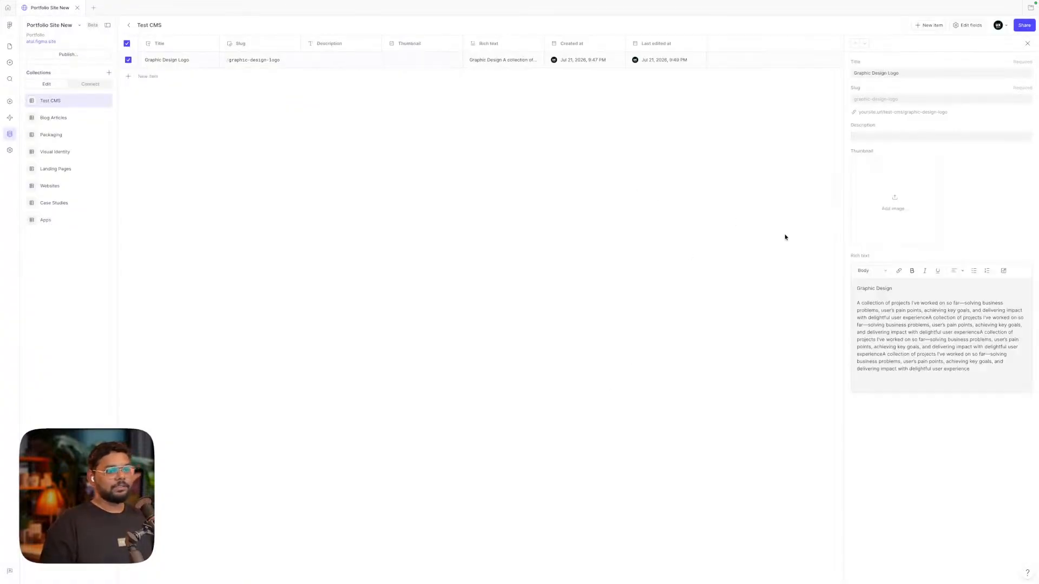
Correct the Graphic Design Logo description to 'Logo exploration fintech brand, 3 million users.'
{"action": "left_click", "coordinate": [875, 137]}
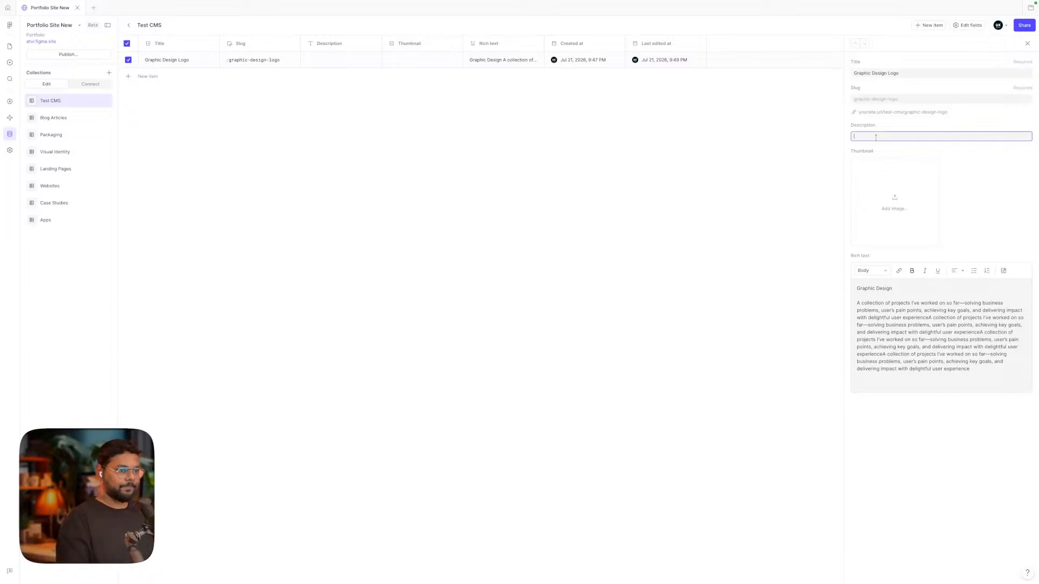
{"action": "type", "text": "A"}
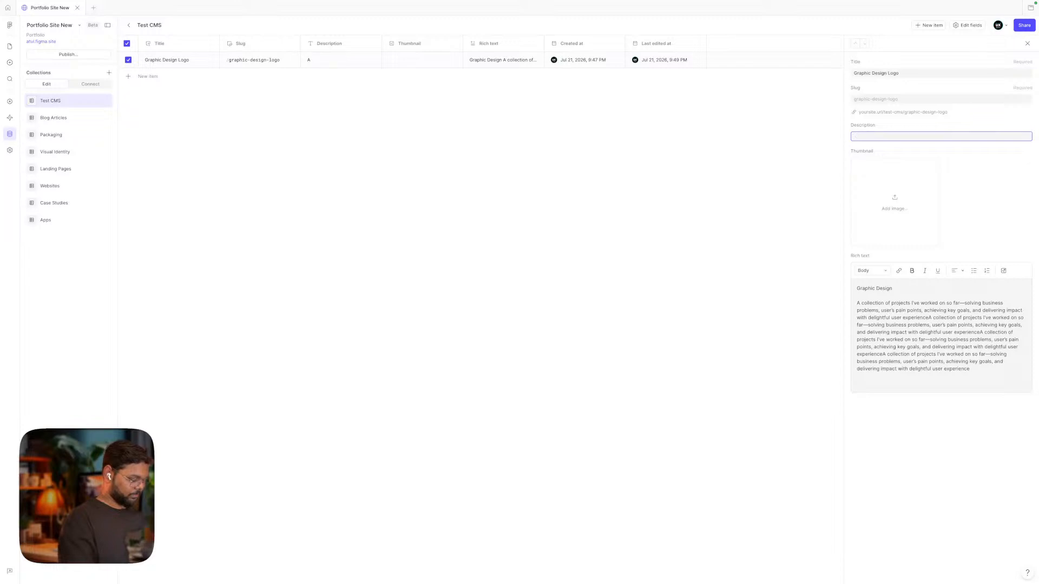
{"action": "type", "text": "ogo exploario"}
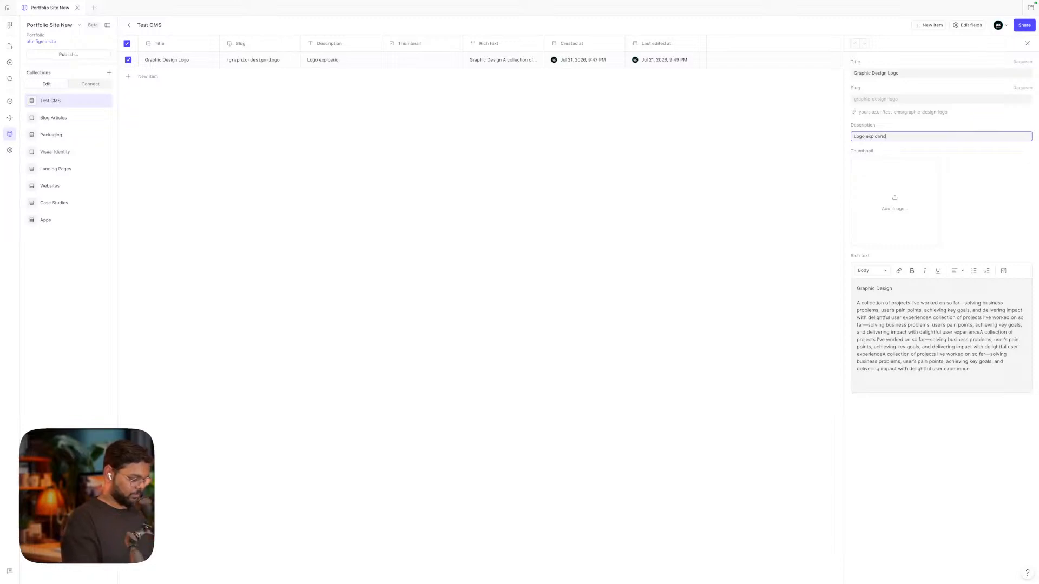
{"action": "type", "text": "n"}
{"action": "key", "text": "ctrl+a"}
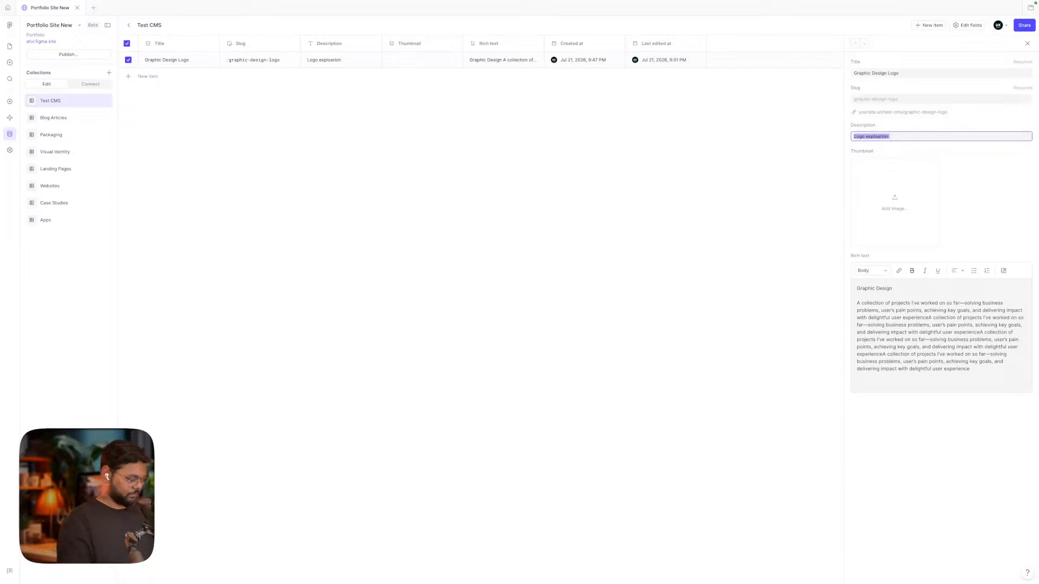
{"action": "type", "text": "Logo s"}
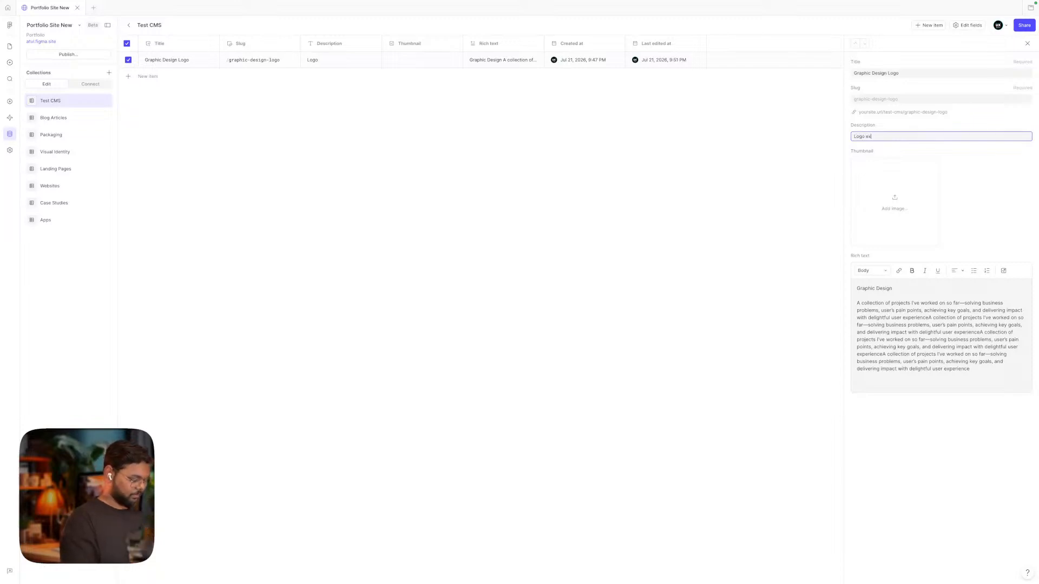
{"action": "type", "text": "xploration fintech brand"}
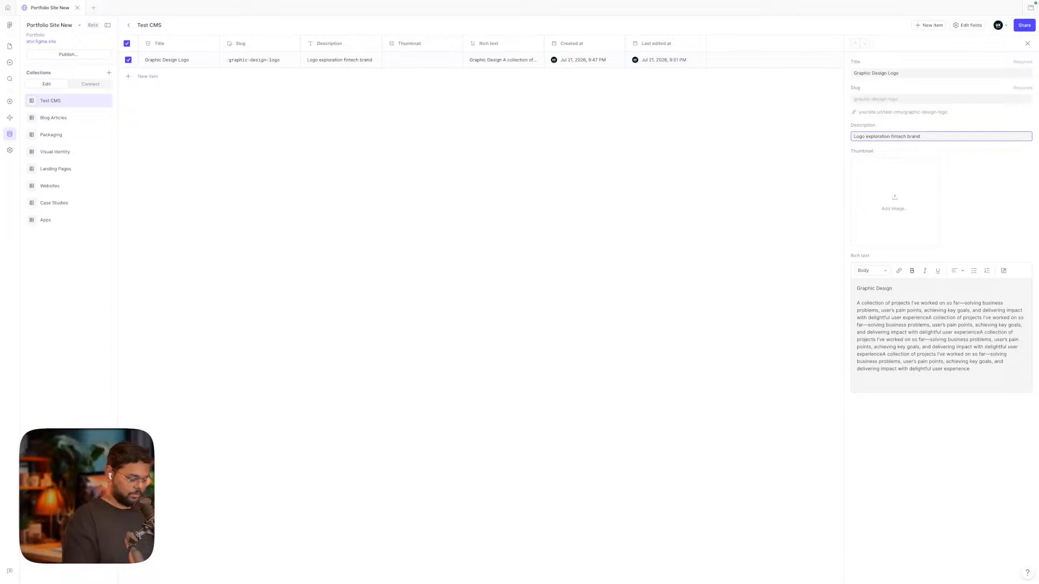
{"action": "type", "text": ", 3 million us"}
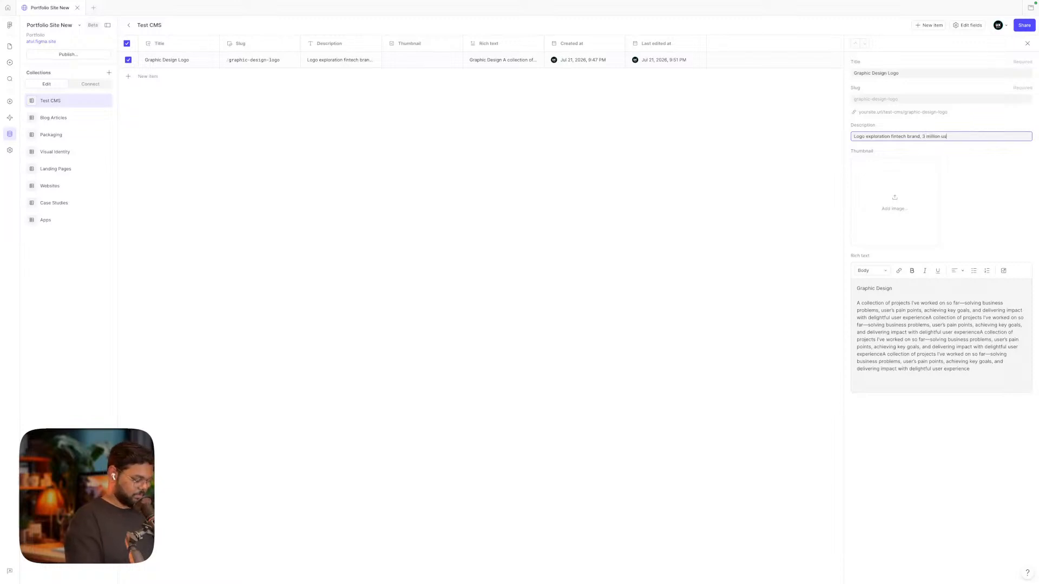
{"action": "type", "text": "ers."}
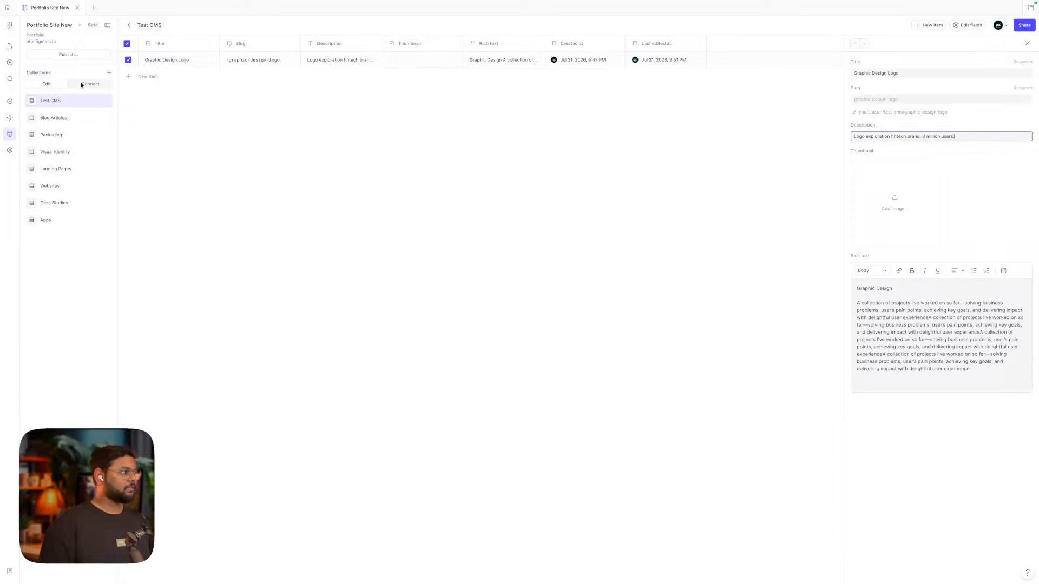
{"action": "left_click", "coordinate": [9, 47]}
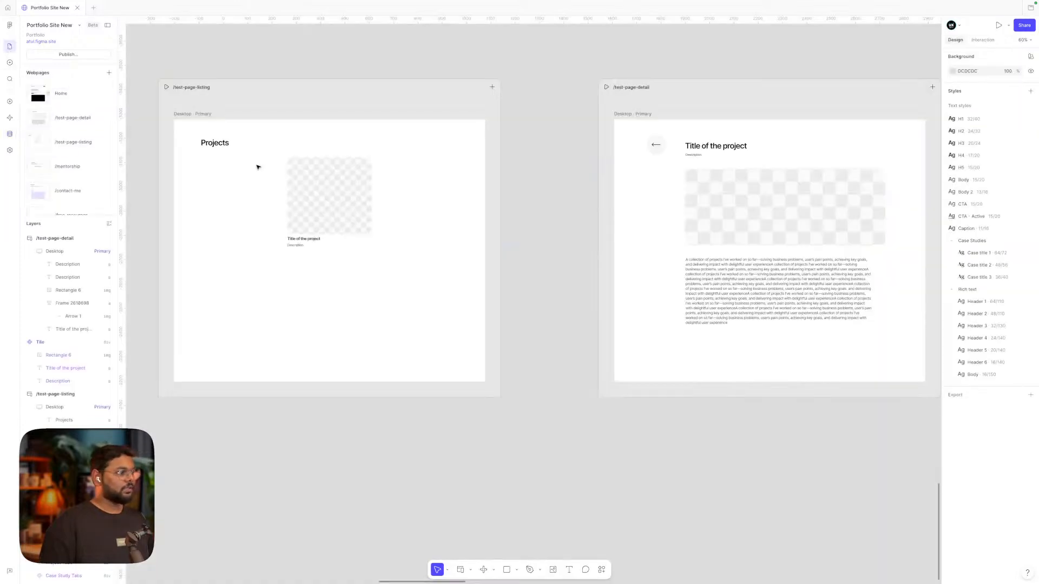
{"action": "double_click", "coordinate": [335, 210]}
{"action": "key", "text": "shift+2"}
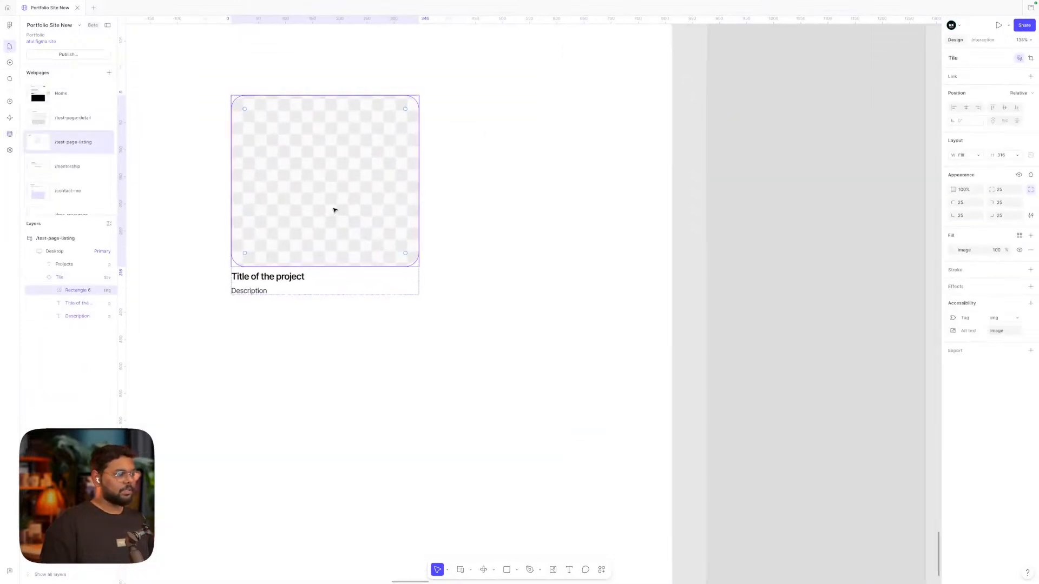
{"action": "scroll", "coordinate": [337, 216], "scroll_direction": "down", "scroll_amount": 5}
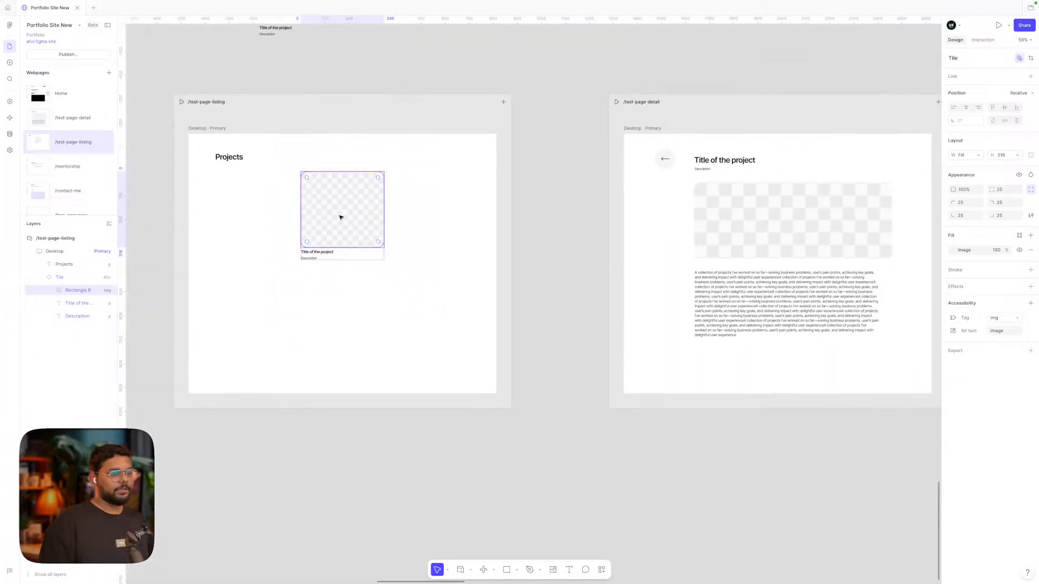
{"action": "scroll", "coordinate": [339, 218], "scroll_direction": "up", "scroll_amount": 3}
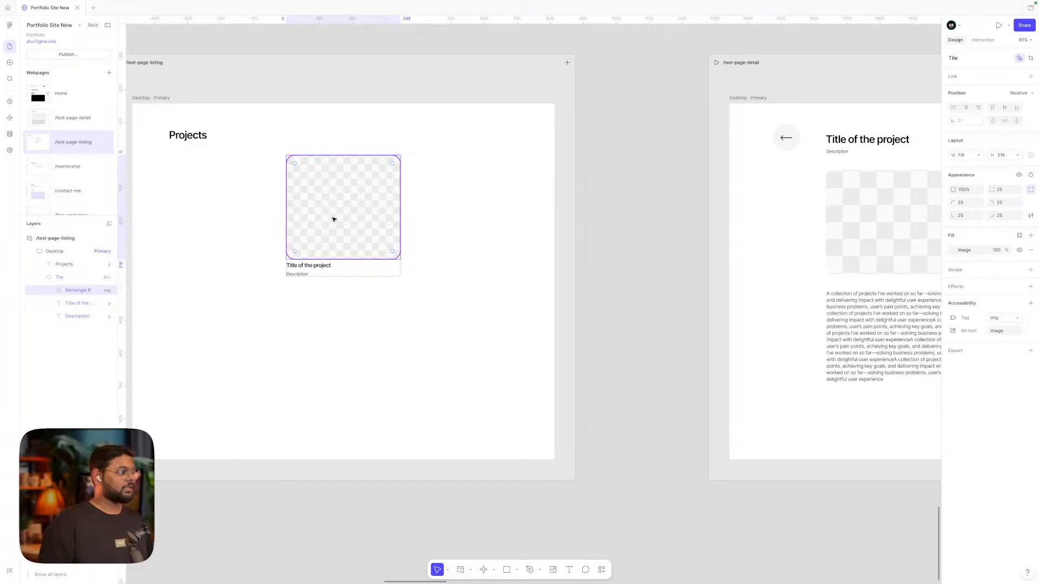
{"action": "scroll", "coordinate": [726, 244], "scroll_direction": "right", "scroll_amount": 5}
{"action": "left_click", "coordinate": [726, 242]}
{"action": "scroll", "coordinate": [727, 240], "scroll_direction": "left", "scroll_amount": 1}
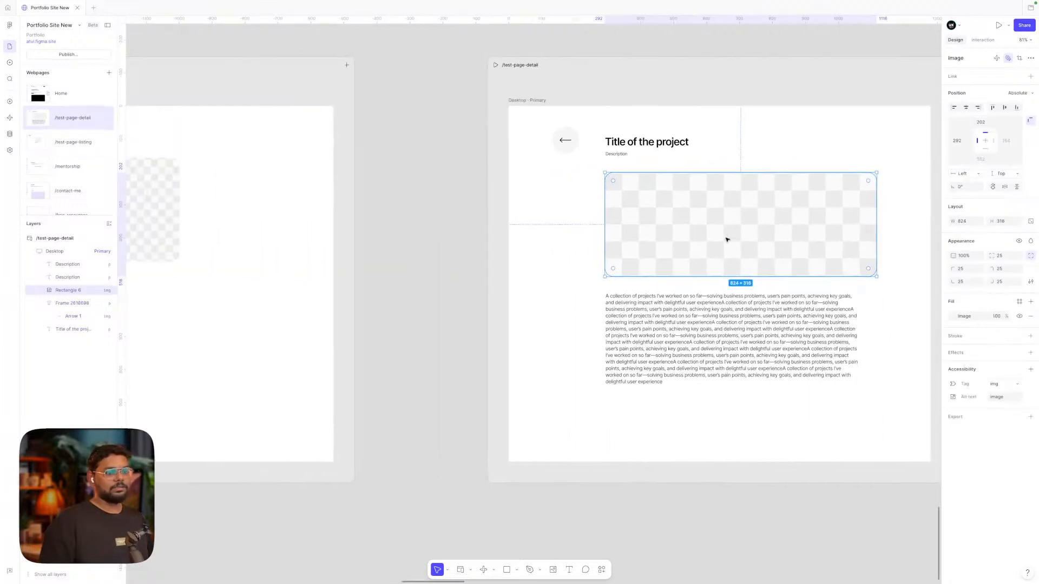
{"action": "scroll", "coordinate": [726, 239], "scroll_direction": "left", "scroll_amount": 2}
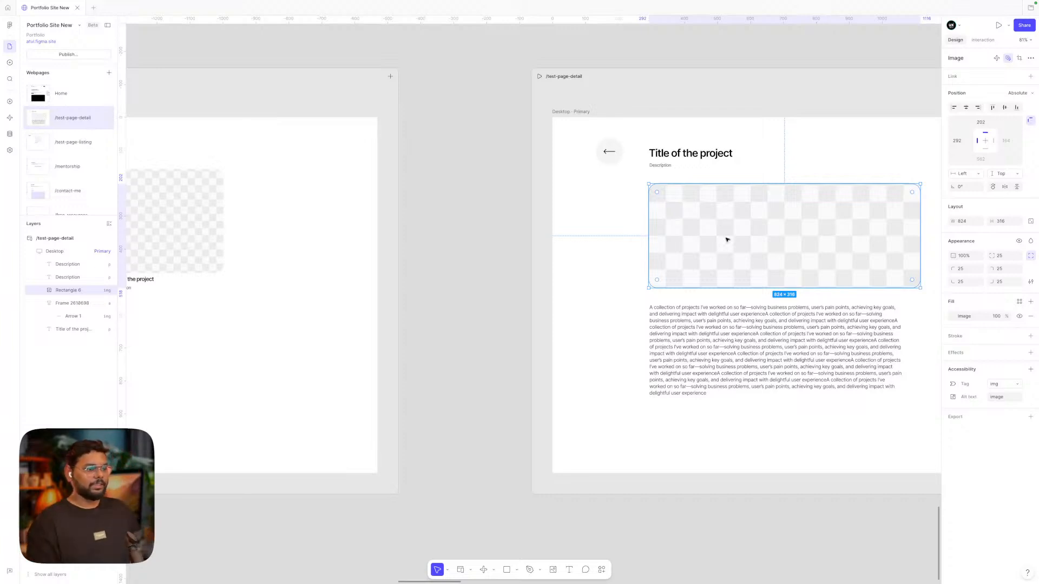
{"action": "scroll", "coordinate": [726, 240], "scroll_direction": "left", "scroll_amount": 3}
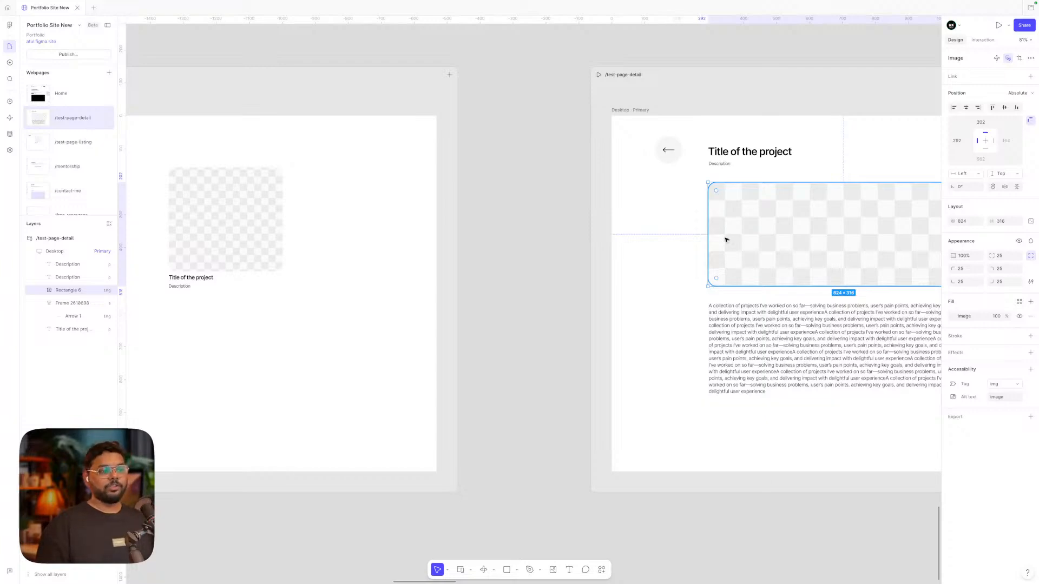
{"action": "scroll", "coordinate": [726, 240], "scroll_direction": "down", "scroll_amount": 5}
{"action": "scroll", "coordinate": [722, 239], "scroll_direction": "left", "scroll_amount": 2}
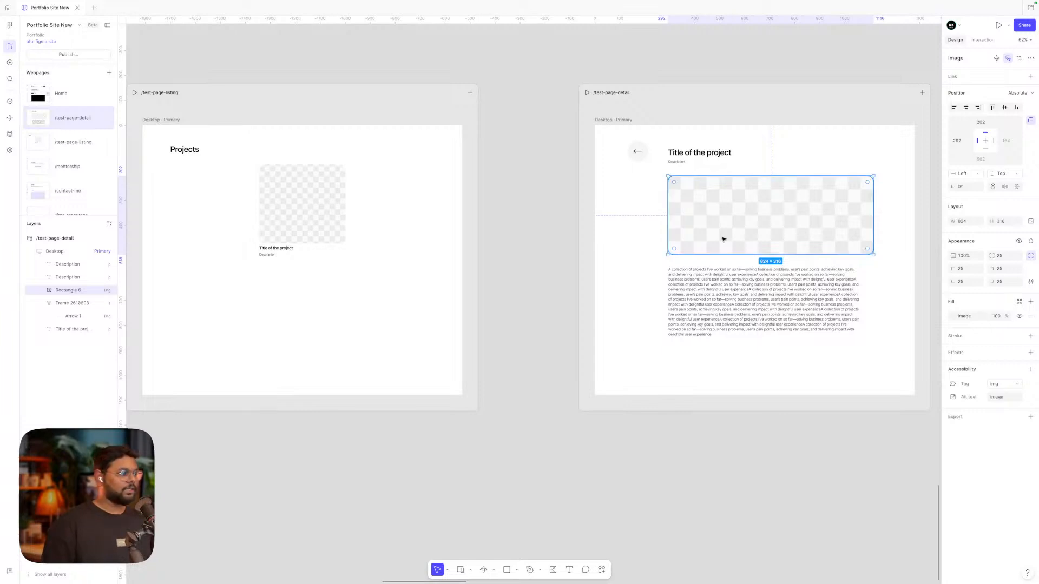
{"action": "left_click", "coordinate": [10, 133]}
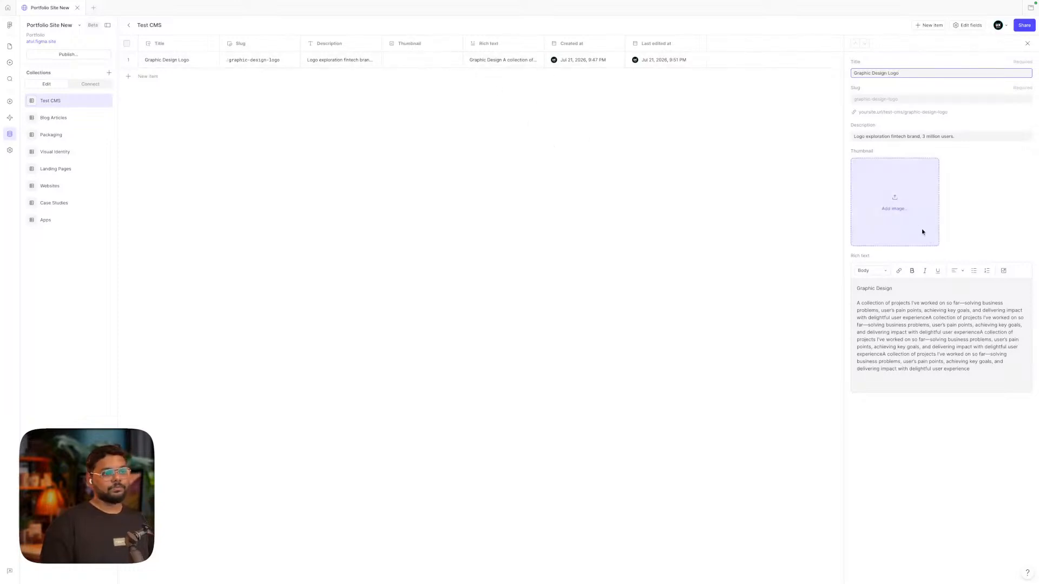
{"action": "left_click", "coordinate": [965, 214]}
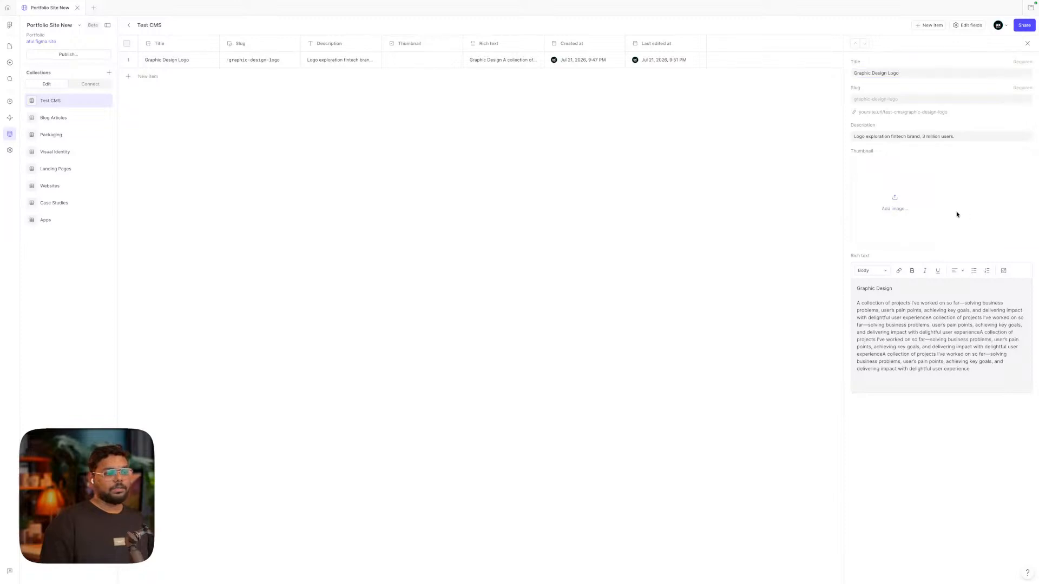
{"action": "left_click", "coordinate": [894, 206]}
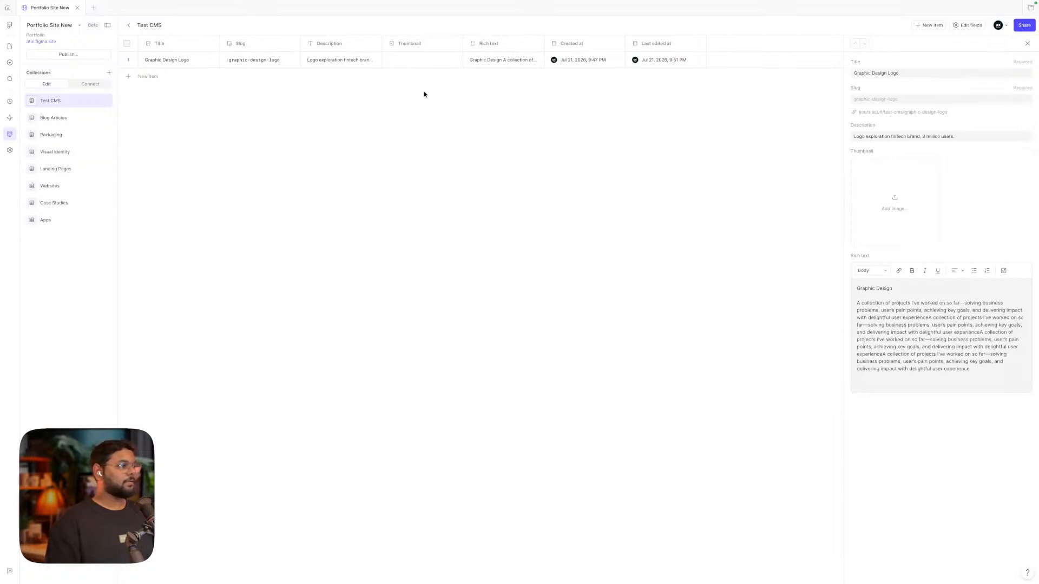
Upload the fintech logo image from Downloads as the Graphic Design Logo thumbnail
{"action": "left_click", "coordinate": [896, 206]}
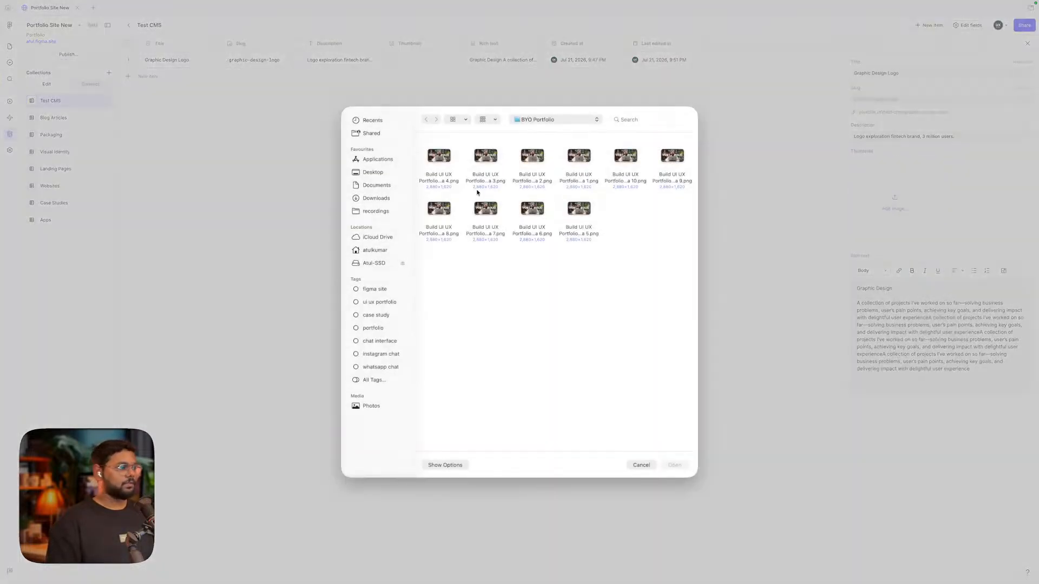
{"action": "left_click", "coordinate": [372, 172]}
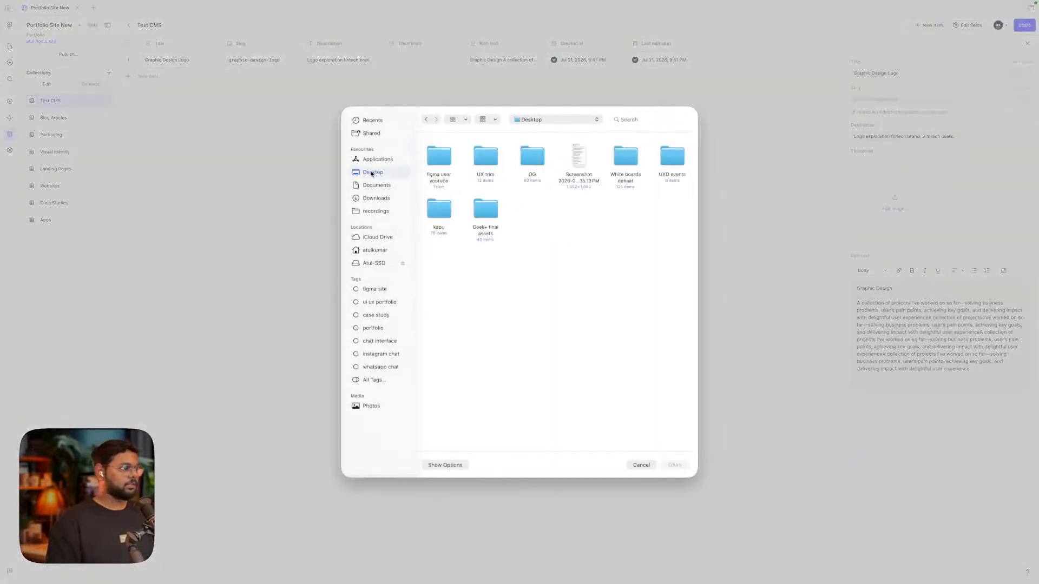
{"action": "left_click", "coordinate": [376, 200]}
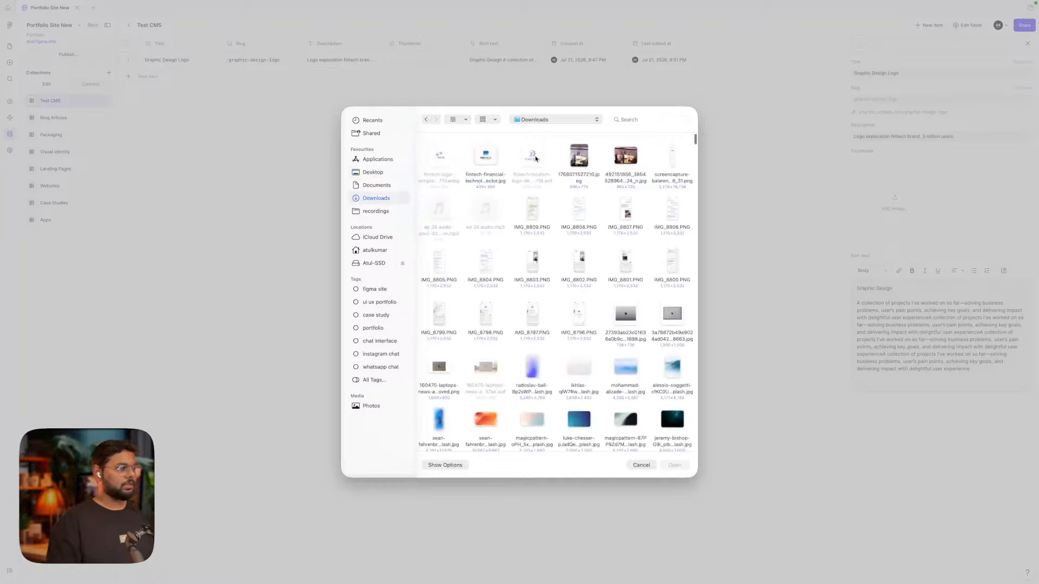
{"action": "left_click", "coordinate": [483, 157]}
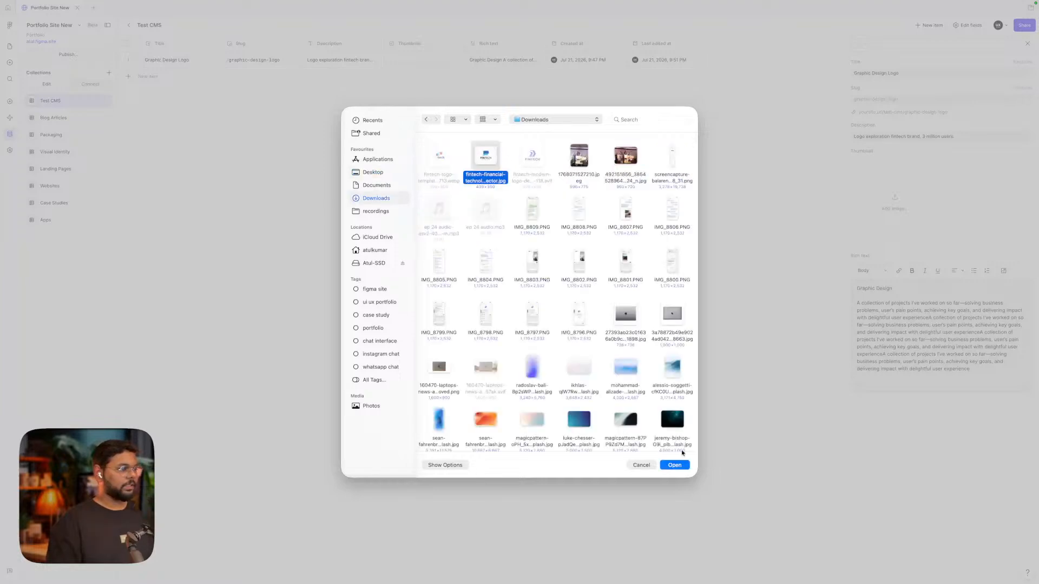
{"action": "left_click", "coordinate": [675, 465]}
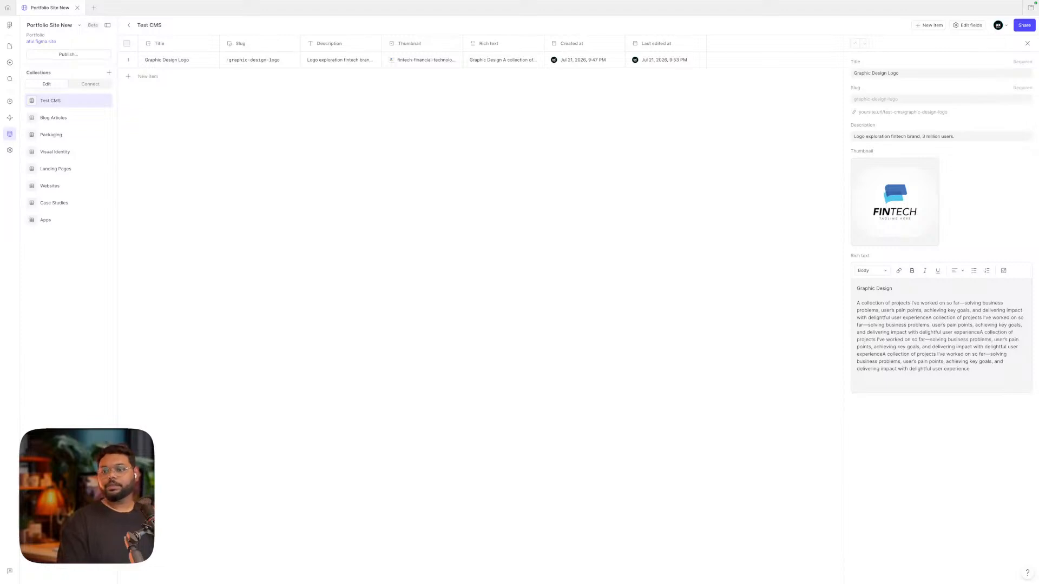
Give the thumbnail alt text 'image' and add a new blank collection item
{"action": "left_click", "coordinate": [926, 165]}
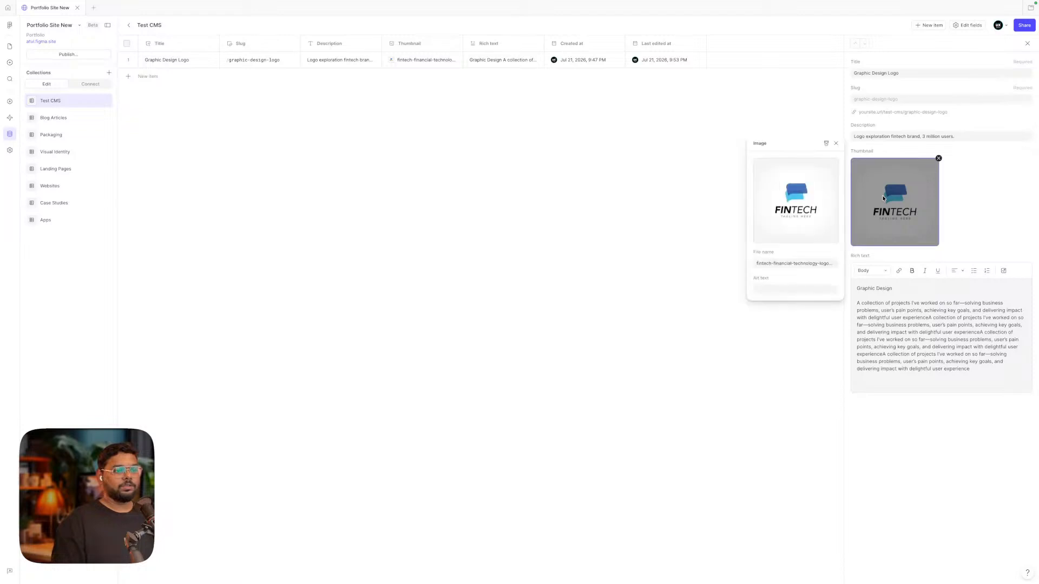
{"action": "left_click", "coordinate": [785, 289]}
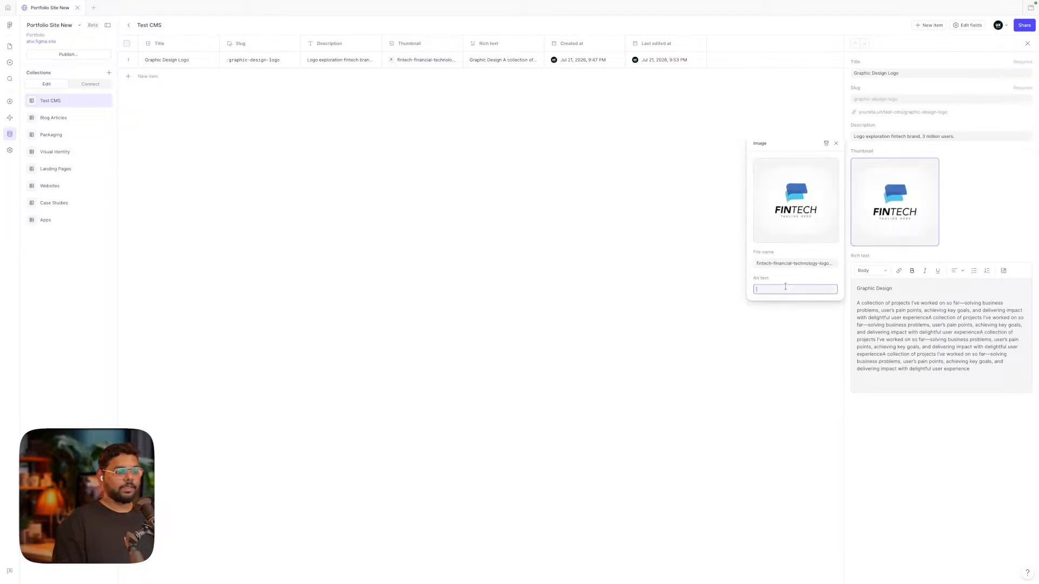
{"action": "type", "text": "image"}
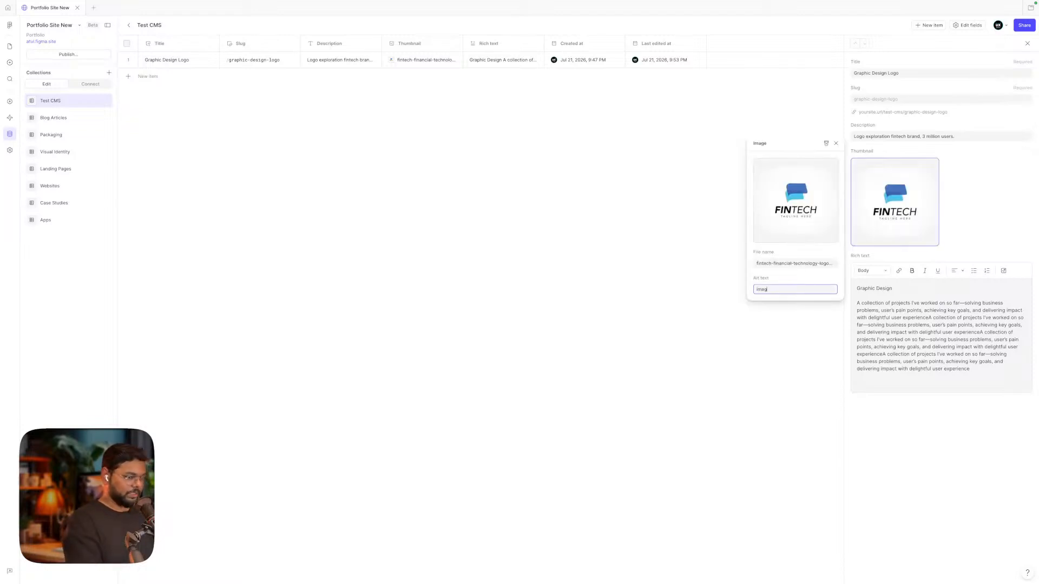
{"action": "left_click", "coordinate": [973, 243]}
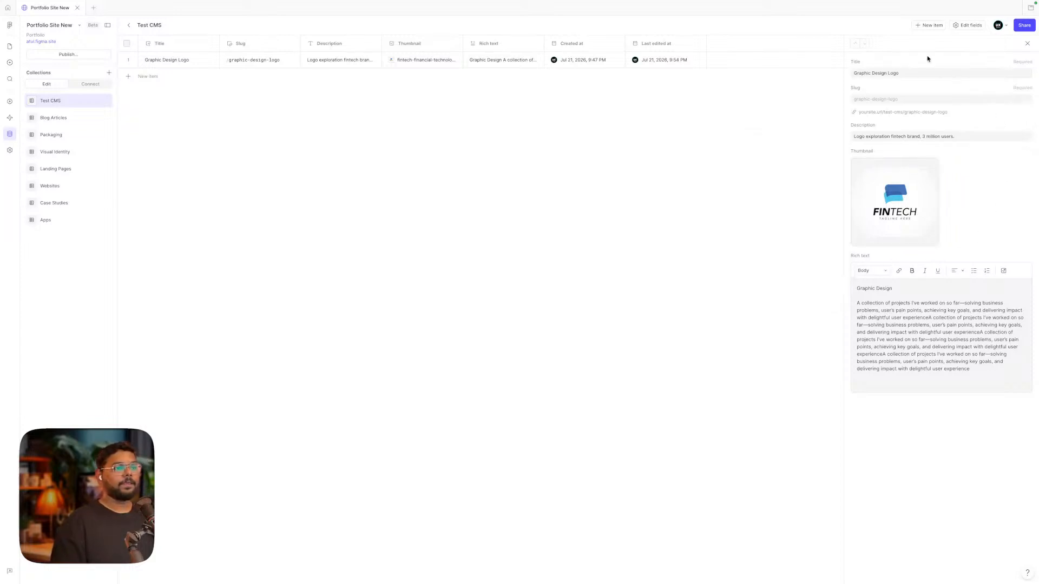
{"action": "left_click", "coordinate": [148, 77]}
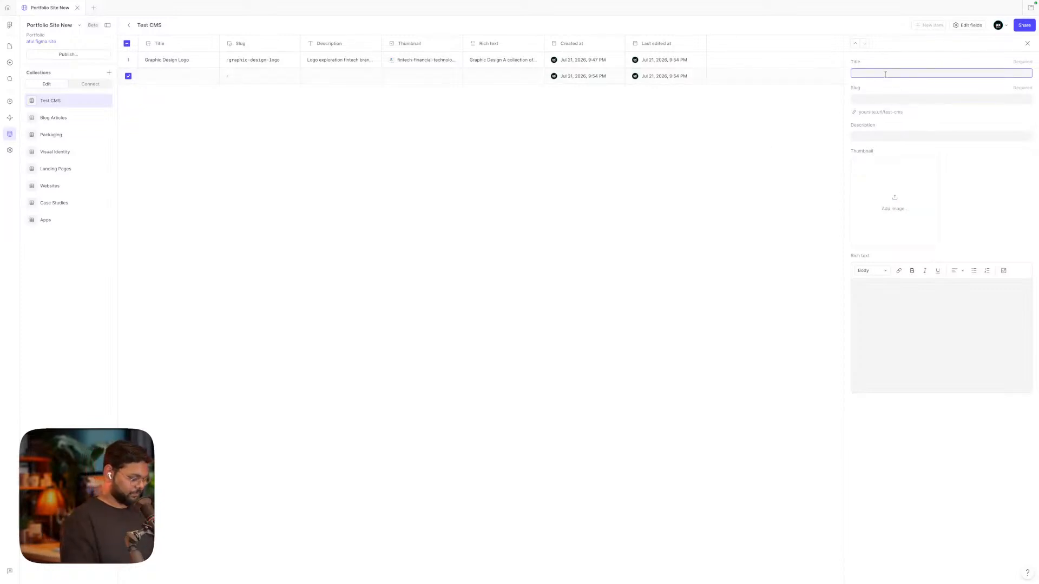
Title the new item 'Fintech logo' with description 'Logo exploration part 2..'
{"action": "type", "text": "Fintech"}
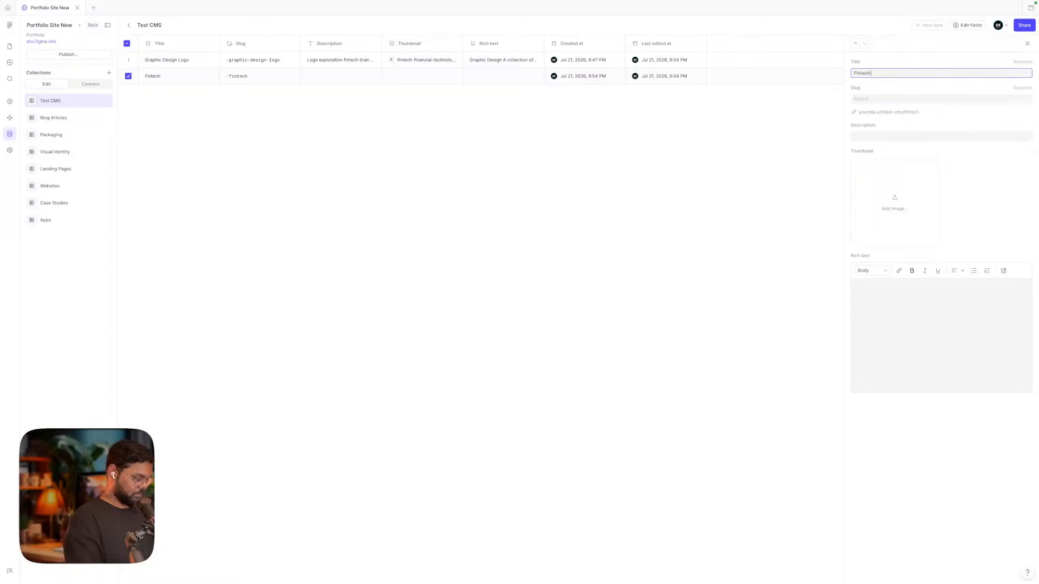
{"action": "type", "text": " logo"}
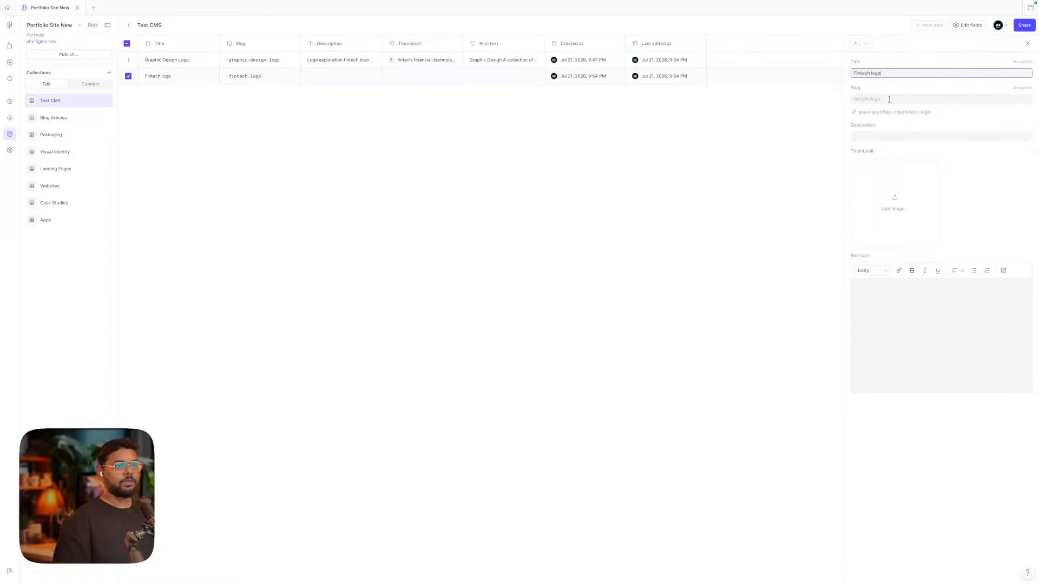
{"action": "left_click", "coordinate": [879, 137]}
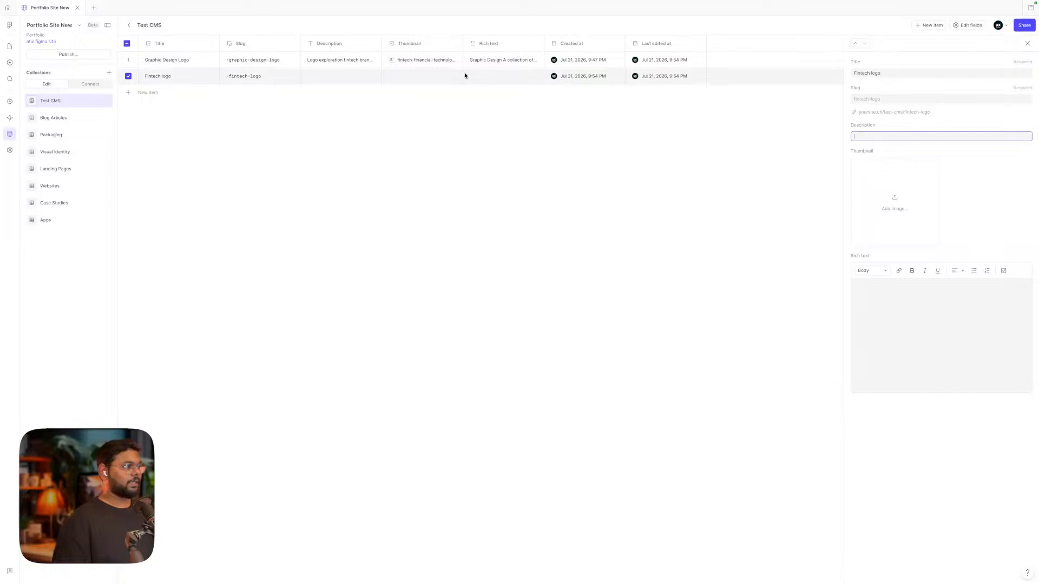
{"action": "type", "text": "Logo explo"}
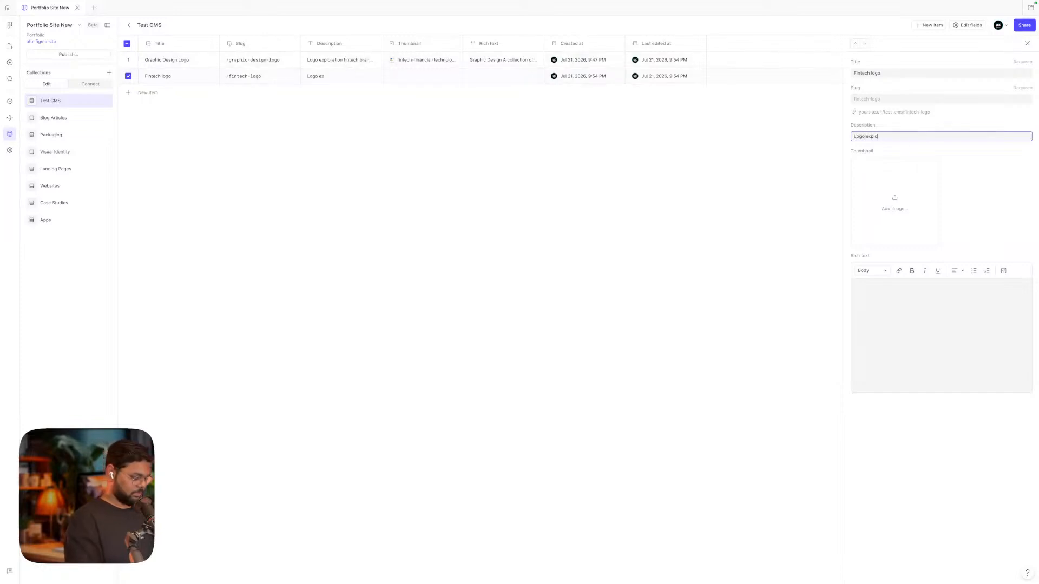
{"action": "type", "text": "ration"}
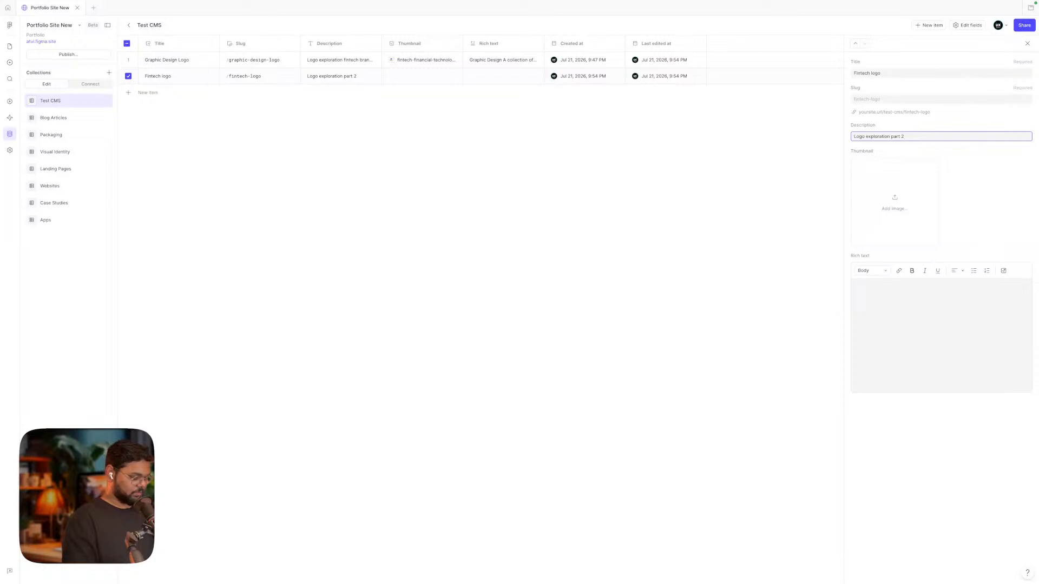
{"action": "type", "text": "part 2.."}
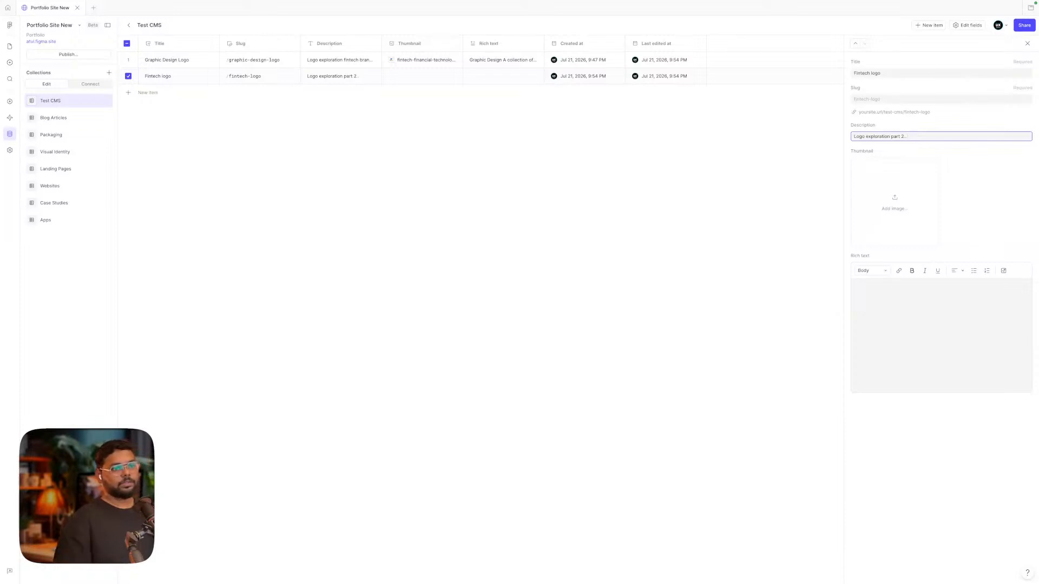
Set the fintech-modern logo image as the Fintech logo item's thumbnail
{"action": "left_click", "coordinate": [895, 202]}
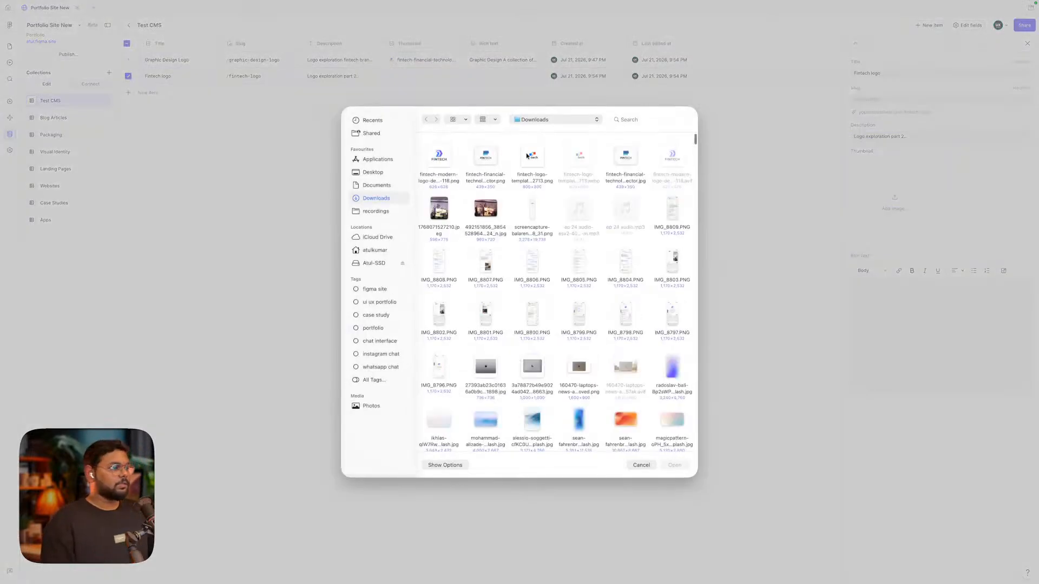
{"action": "left_click", "coordinate": [439, 158]}
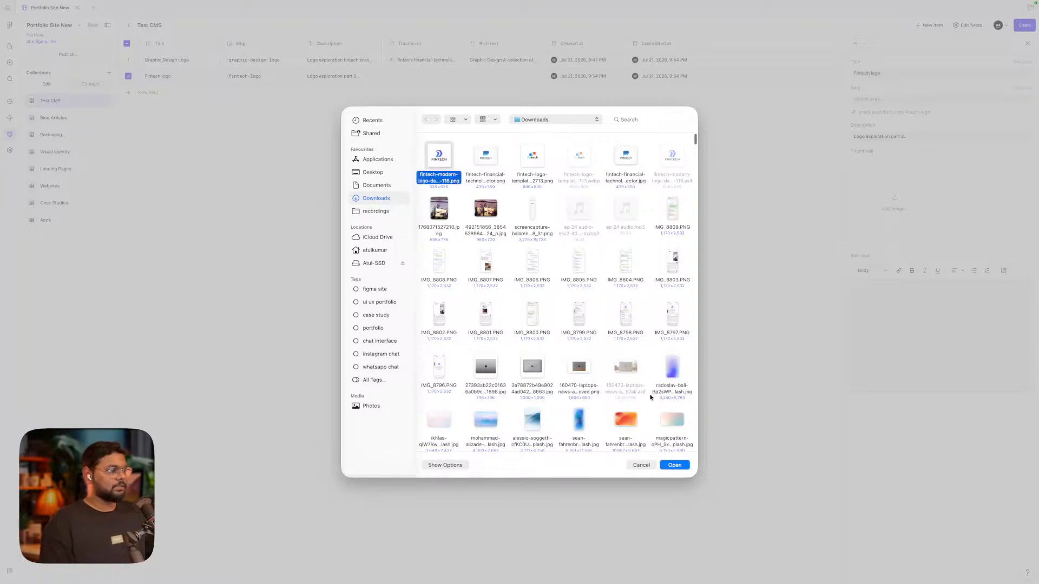
{"action": "left_click", "coordinate": [684, 466]}
Fill the Fintech logo item's rich text with three pasted coffee paragraphs
{"action": "left_click", "coordinate": [948, 314]}
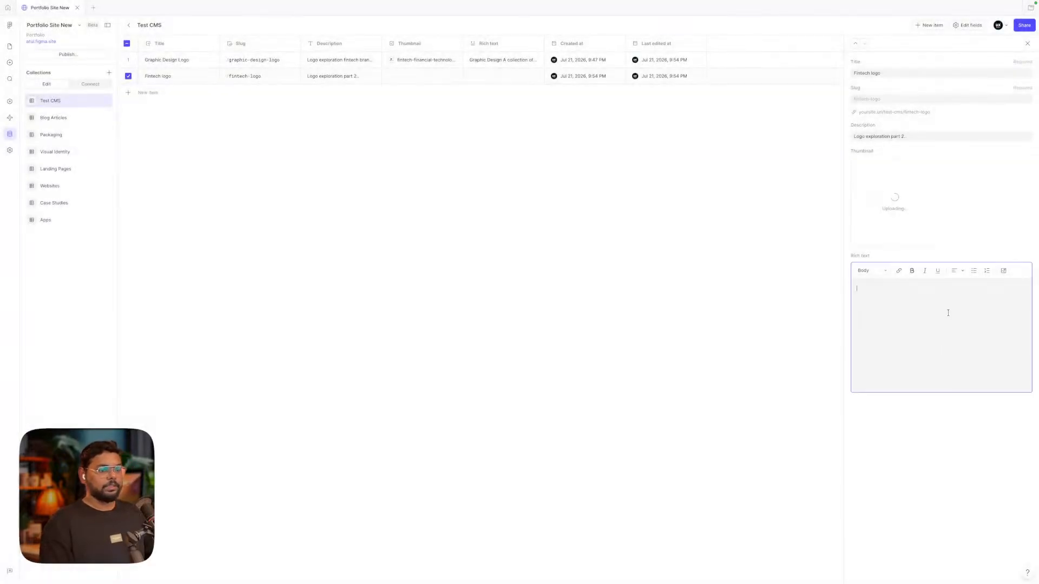
{"action": "type", "text": "cx ˚_gIKXCBX"}
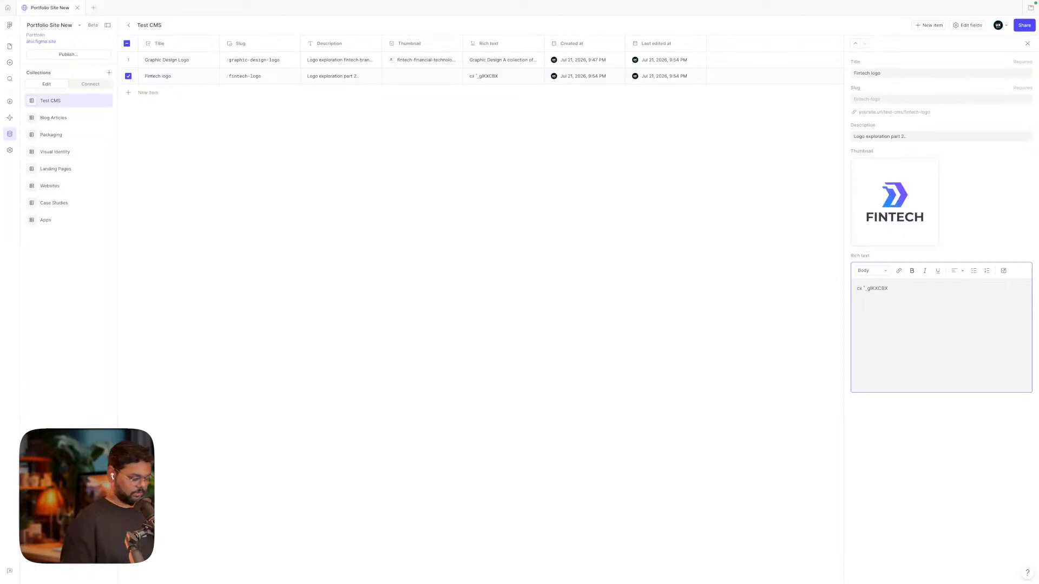
{"action": "key", "text": "super+a"}
{"action": "key", "text": "super+Tab"}
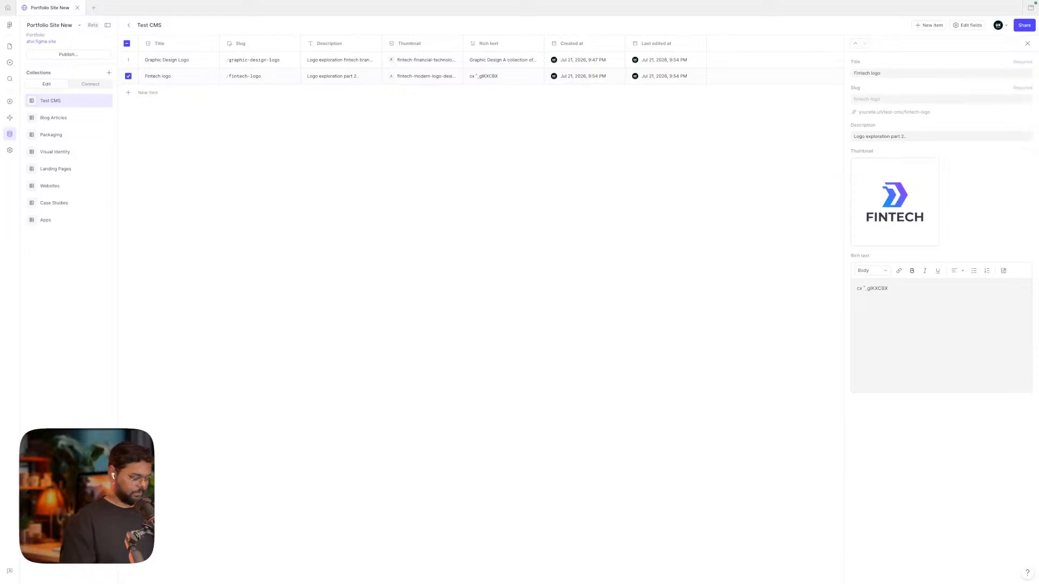
{"action": "left_click", "coordinate": [895, 297]}
{"action": "key", "text": "ctrl+a"}
{"action": "type", "text": "The beans came from a small farm in Colombia. Across the world, the methods change — espresso in Italy, pour-over in Japan, strong boiled coffee in Turkey — but the purpose remains remarkably consistent. The espresso machine hissed softly in the background. The café smelled of caramel and chocolate notes. A simple brew can feel luxurious.  A well-made americano can be surprisingly elegant. A simple brew can feel luxurious. The Aeropress was invented by the same engineer who created the Aerobie flying disc, which somehow perfectly captures both its playful versatility and its surprisingly precise results. Even people who claim not to be morning people often become one after the first sip. The espresso machine gleamed under warm lights.  The café offered both classic and experimental brews. The quiet rhythm of grinding beans and steaming milk created a background soundtrack familiar to every regular customer. The Aeropress was invented by the same engineer who created the Aerobie flying disc, which somehow perfectly captures both its playful versatility and its surprisingly precise results. The kettle reached the perfect temperature. A simple espresso can reveal remarkable complexity."}
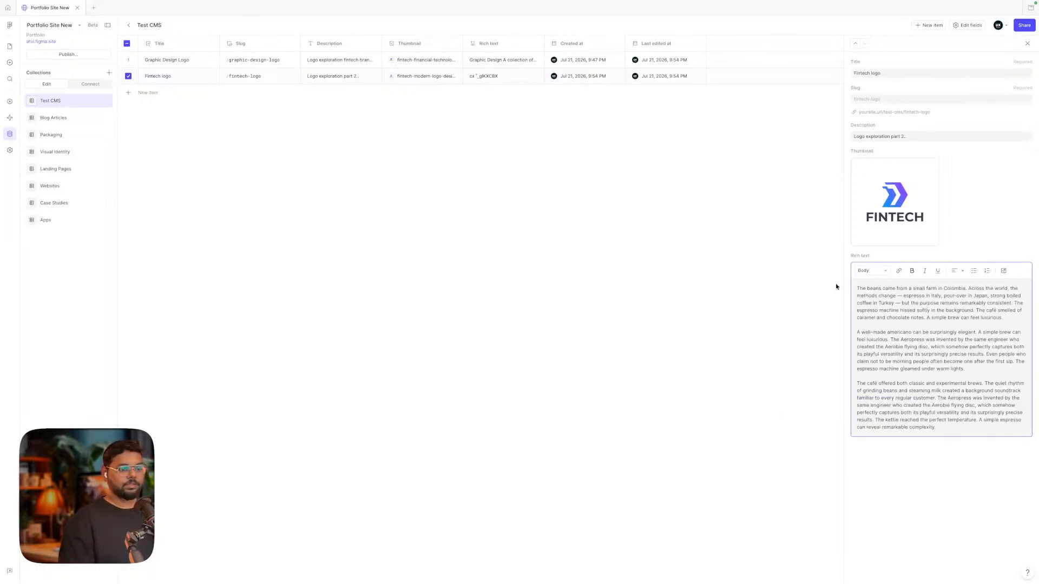
{"action": "left_click", "coordinate": [798, 286]}
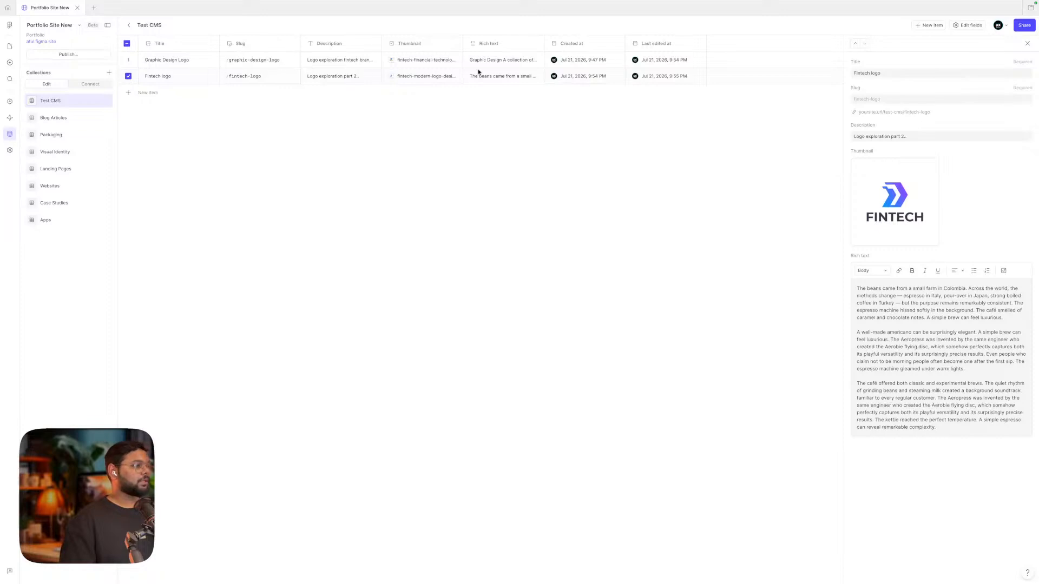
Paste two coffee paragraphs, starting 'The barista worked quickly during the rush.', over Graphic Design Logo's rich text
{"action": "left_click", "coordinate": [420, 60]}
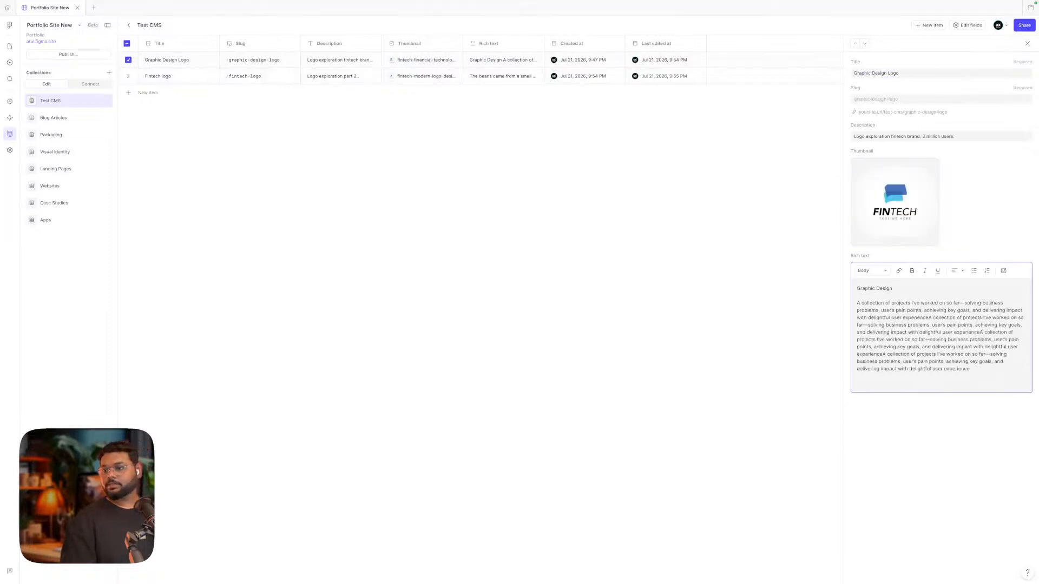
{"action": "key", "text": "super+Tab"}
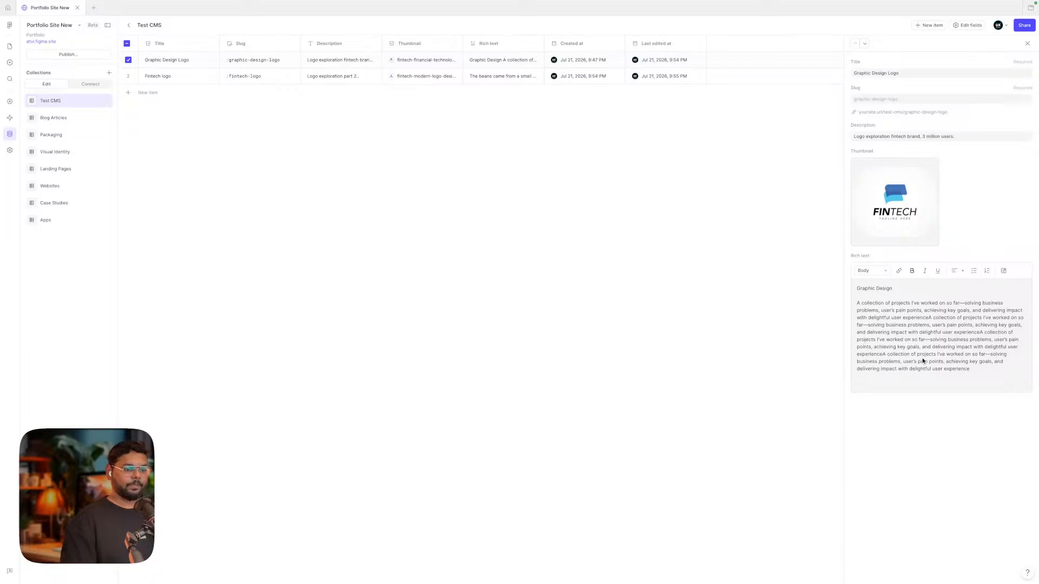
{"action": "triple_click", "coordinate": [914, 321]}
{"action": "key", "text": "super+a"}
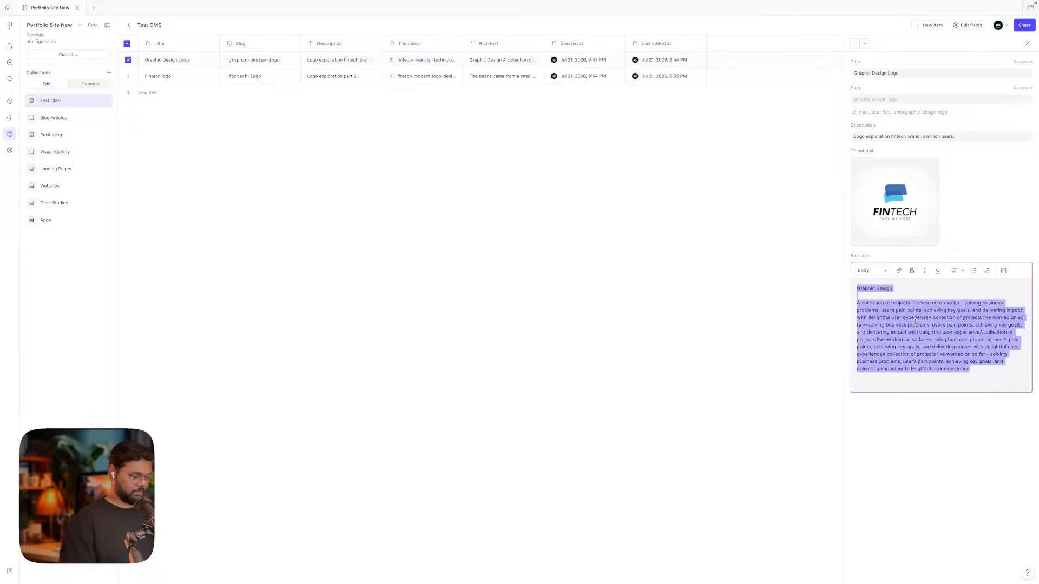
{"action": "type", "text": "The barista worked quickly during the rush. A morning without coffee feels strangely unfinished. The bloom phase of a pour-over is a small act of patience that pays disproportionate dividends in the final cup, allowing off-gases to escape before the main extraction begins. The pour-over dripped slowly into the carafe. Coffee beans traveled thousands of miles before reaching the cup.  A simple cup of black coffee can sometimes feel more satisfying than the most elaborate drink on the menu. The grinder worked steadily. The difference between good coffee and great coffee is often just a few seconds of extraction time. The aroma lingered long after the cup was empty. A strong aroma filled the air."}
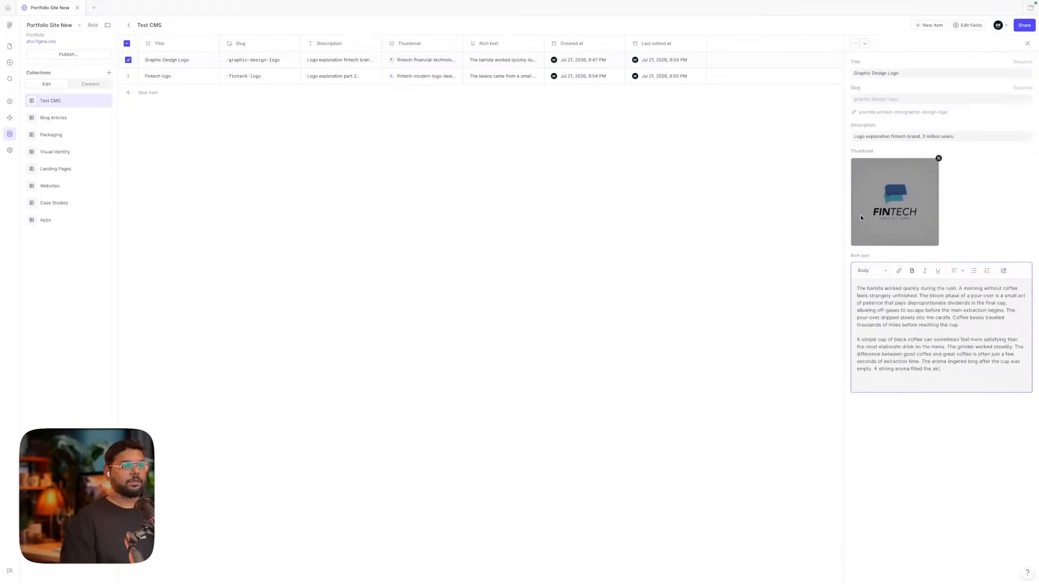
{"action": "left_click", "coordinate": [683, 142]}
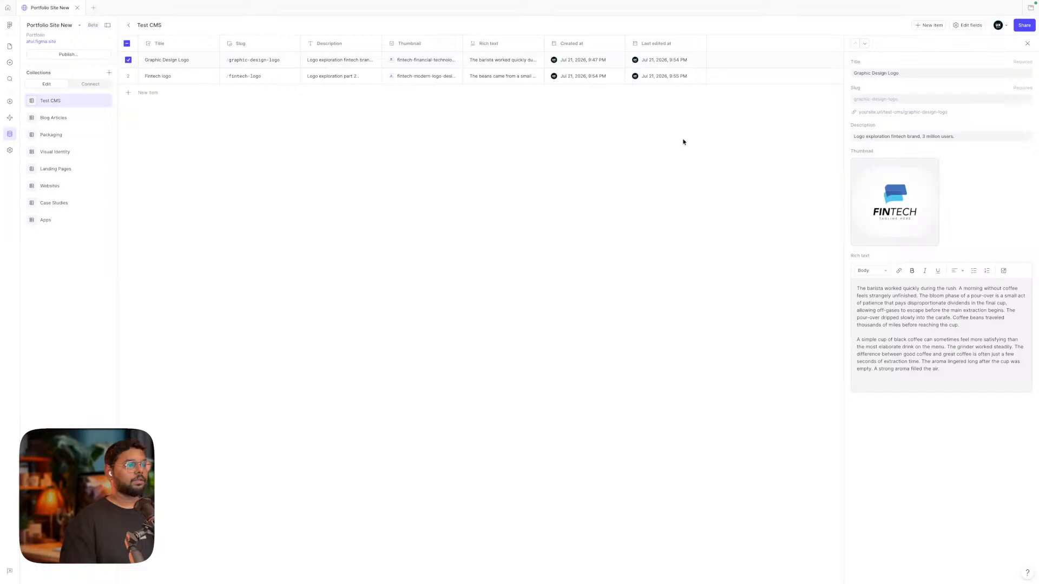
Add a third item titled 'Finance logo 3' with description 'another exploration 3'
{"action": "left_click", "coordinate": [928, 26]}
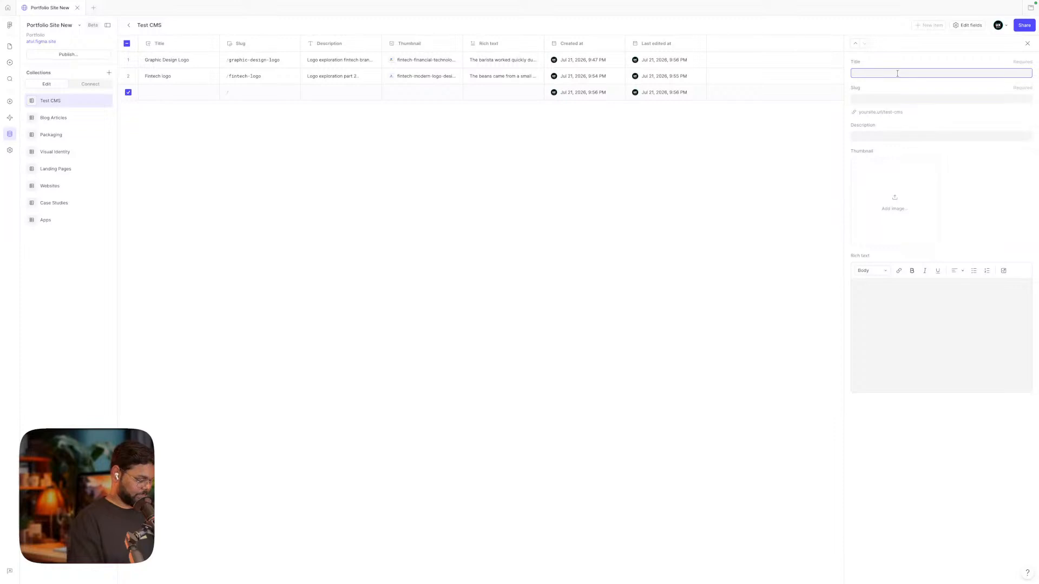
{"action": "type", "text": "Finance lo"}
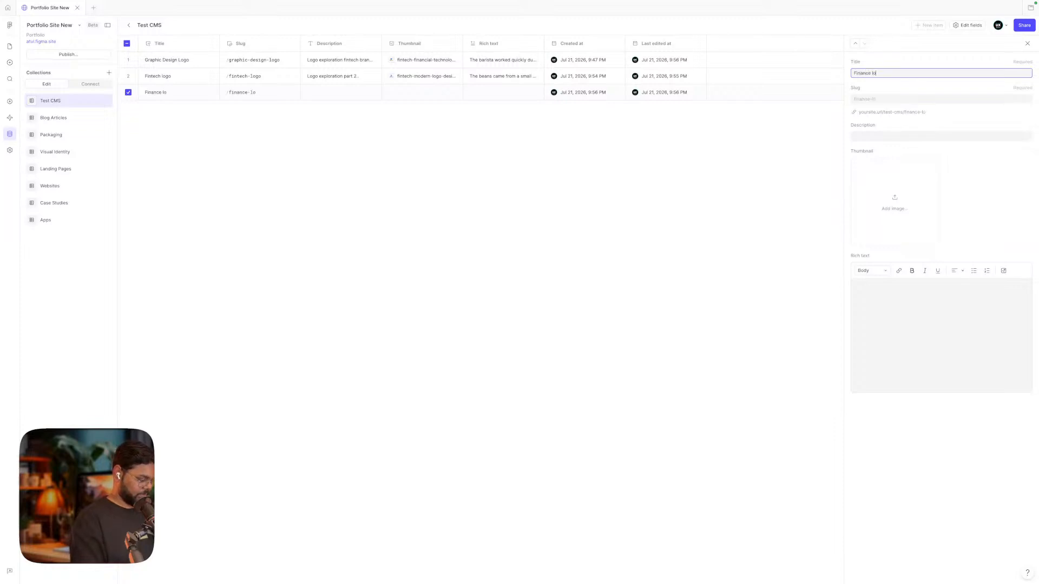
{"action": "type", "text": "go 3"}
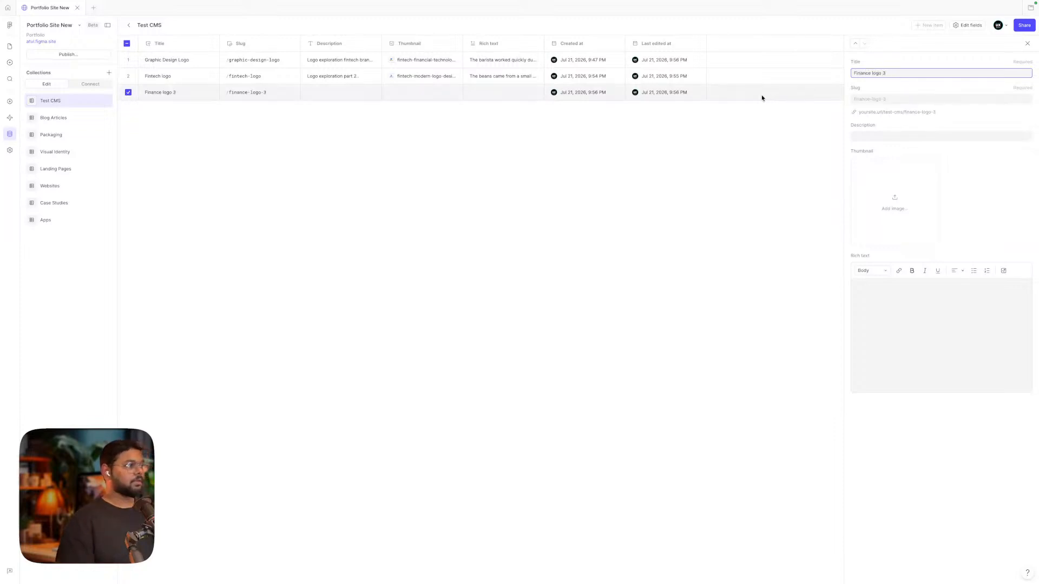
{"action": "left_click", "coordinate": [877, 137]}
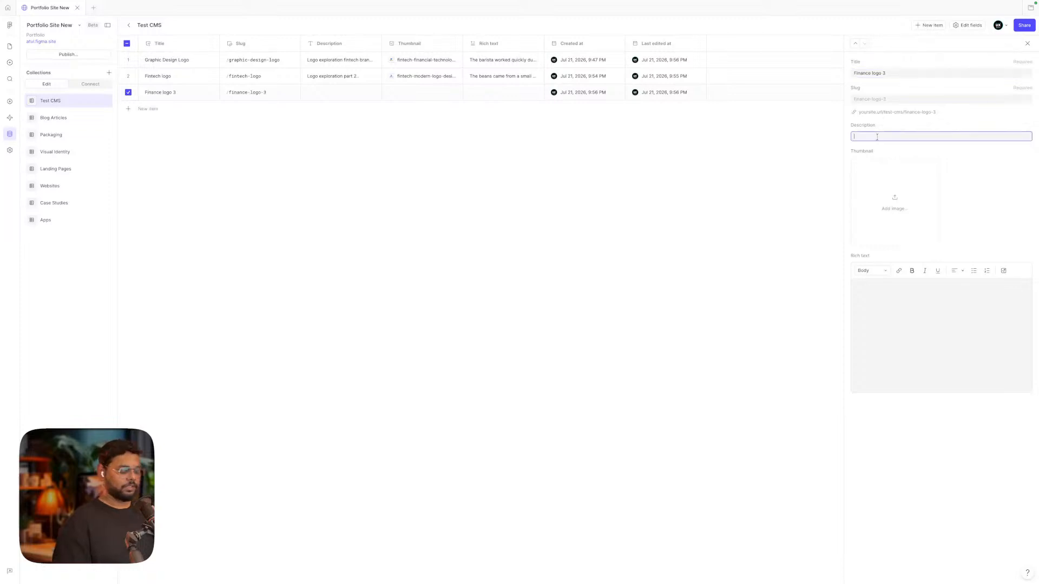
{"action": "type", "text": "anothe"}
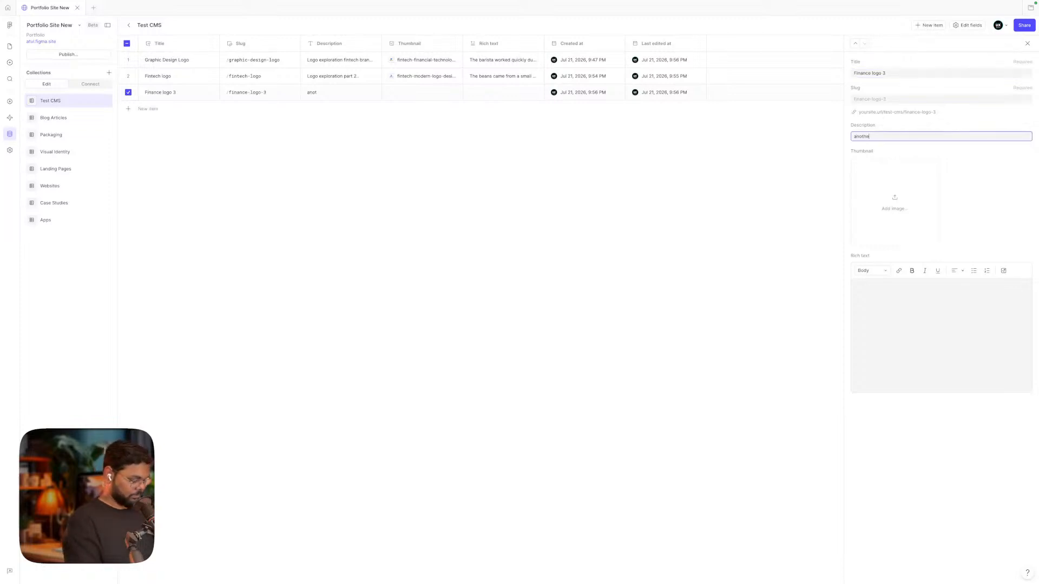
{"action": "type", "text": "r explora"}
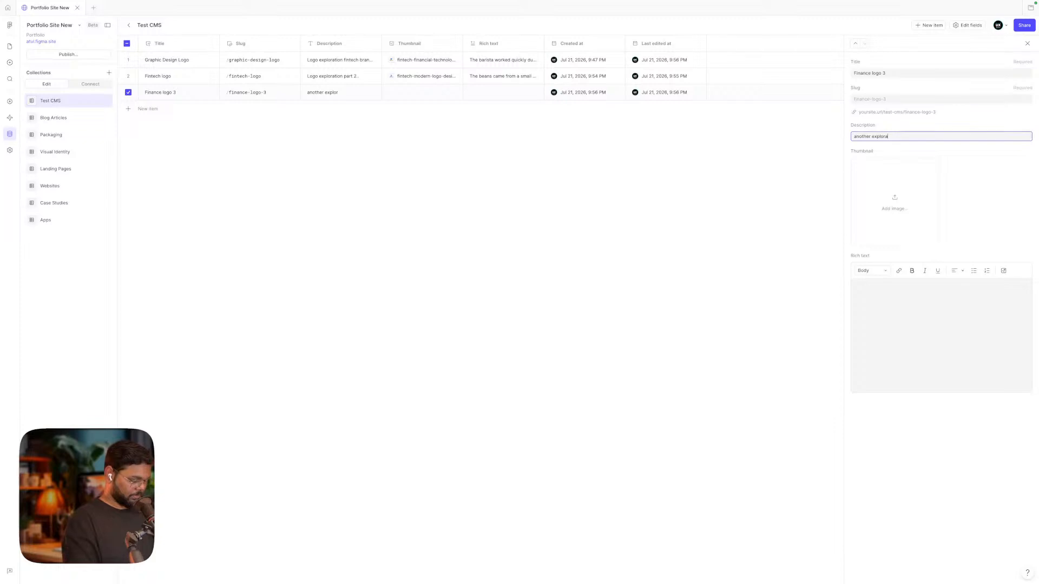
{"action": "type", "text": "tion"}
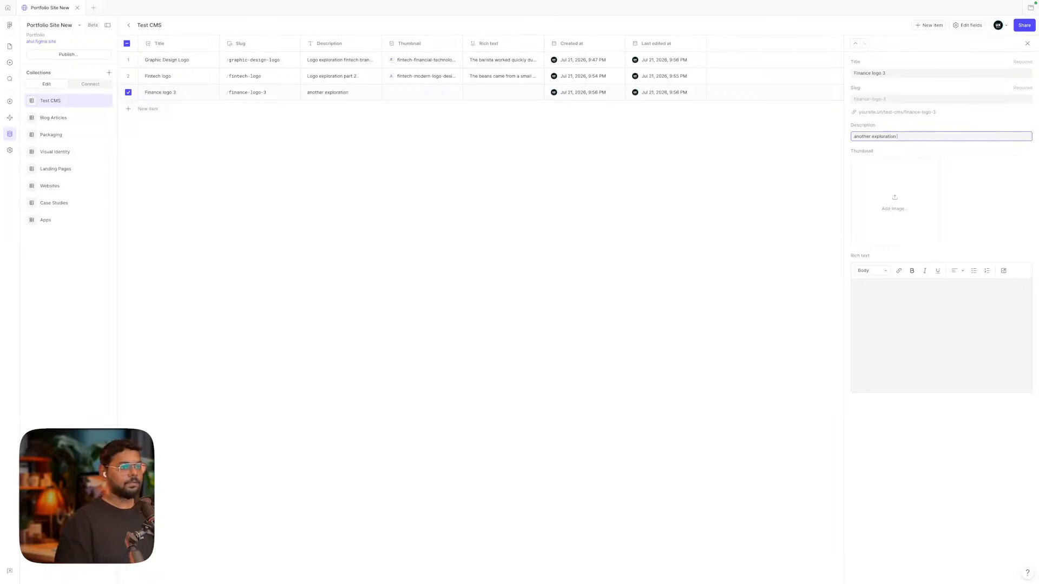
{"action": "type", "text": " 3"}
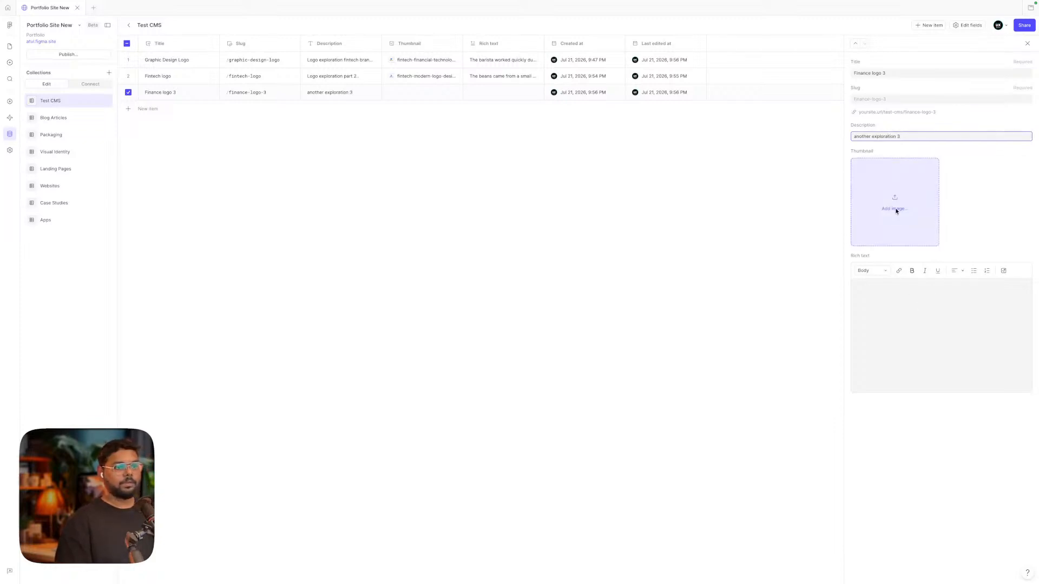
Set the fintech logo template image as the Finance logo 3 thumbnail
{"action": "left_click", "coordinate": [892, 202]}
{"action": "left_click", "coordinate": [531, 160]}
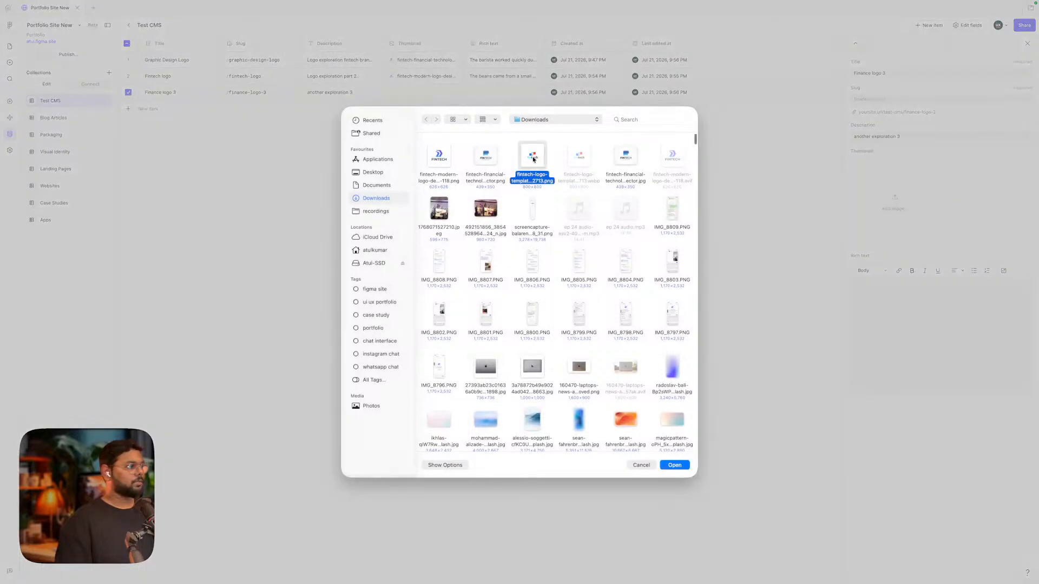
{"action": "left_click", "coordinate": [674, 465]}
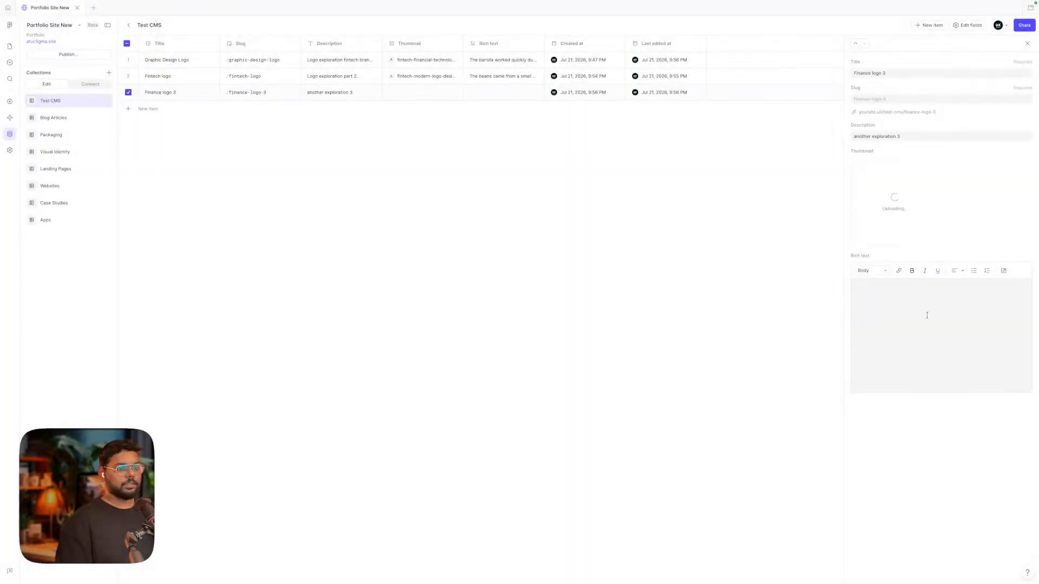
Paste three coffee paragraphs into Finance logo 3's rich text and close its details
{"action": "left_click", "coordinate": [918, 314]}
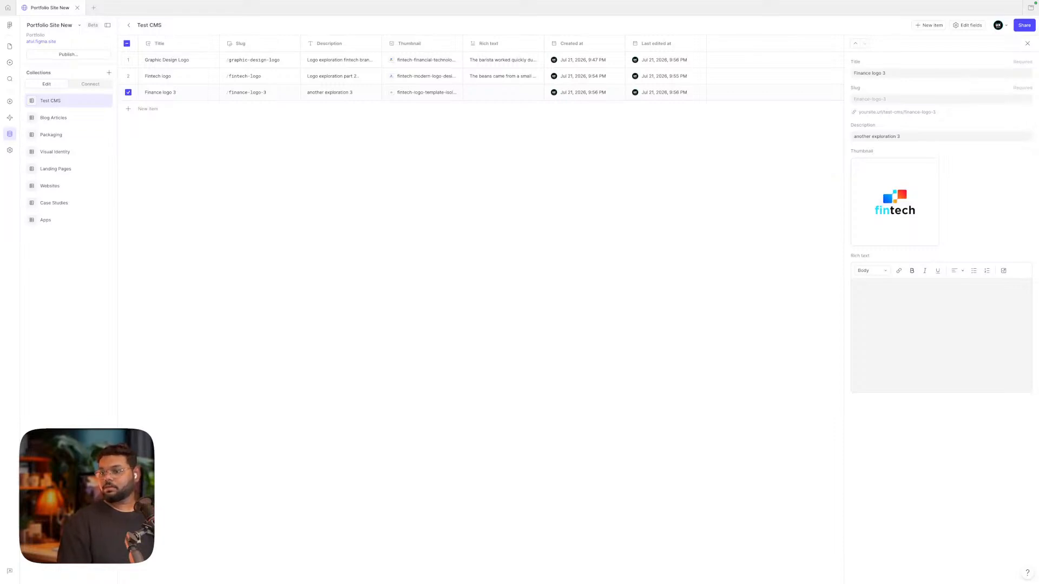
{"action": "left_click", "coordinate": [901, 337]}
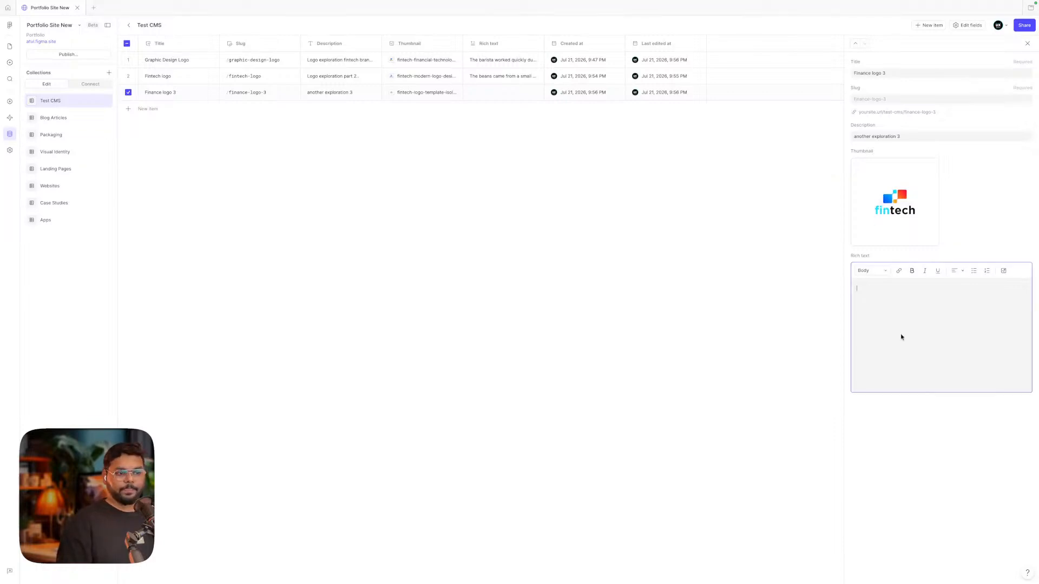
{"action": "type", "text": "The café opened its doors before sunrise. The barista served with quiet precision. The grinder produced a fine powder. The grinder hummed quietly. A well-made americano can be surprisingly elegant.  The café was already busy before eight. The siphon brewer is theater as much as tool — watching vapor pressure force water upward and then gravity draw it back through the grounds produces coffee no better than simpler methods, but considerably more dramatic. A fresh cup arrived quickly. A simple cup can hold surprising depth. The espresso was perfectly extracted.  Specialty coffee roasters spend years refining roasting curves to reveal subtle flavors hidden inside green beans. The siphon brewer is theater as much as tool — watching vapor pressure force water upward and then gravity draw it back through the grounds produces coffee no better than simpler methods, but considerably more dramatic. The barista poured milk with practiced precision. The pour-over dripped slowly into the carafe. The beans were freshly ground."}
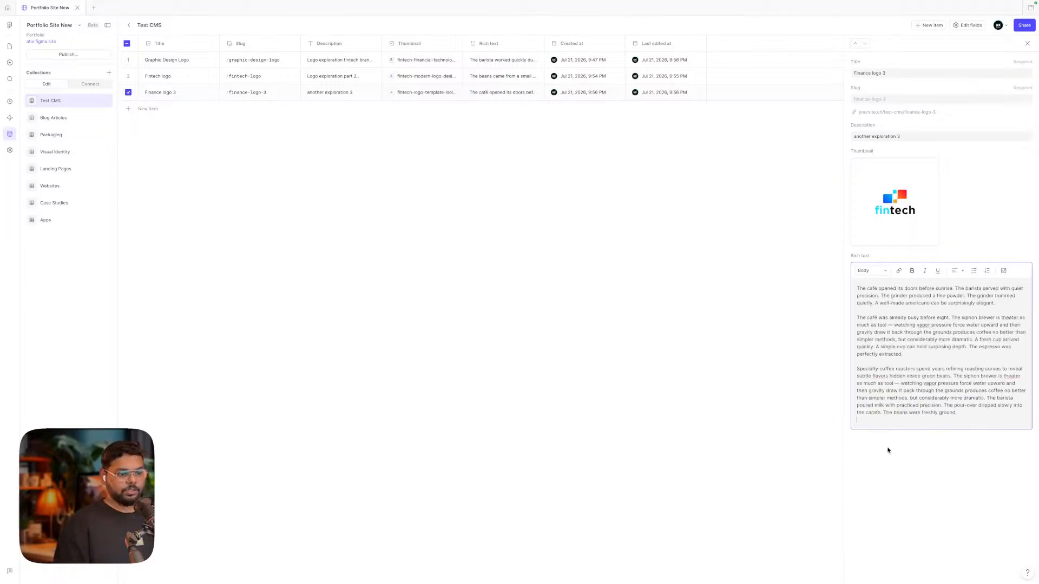
{"action": "left_click", "coordinate": [888, 455]}
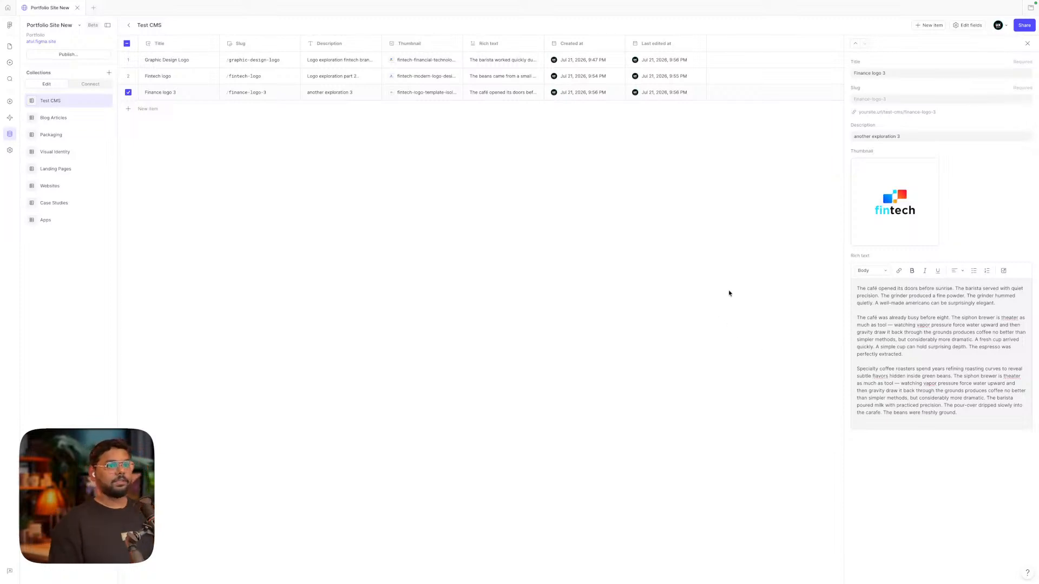
{"action": "left_click", "coordinate": [1027, 44]}
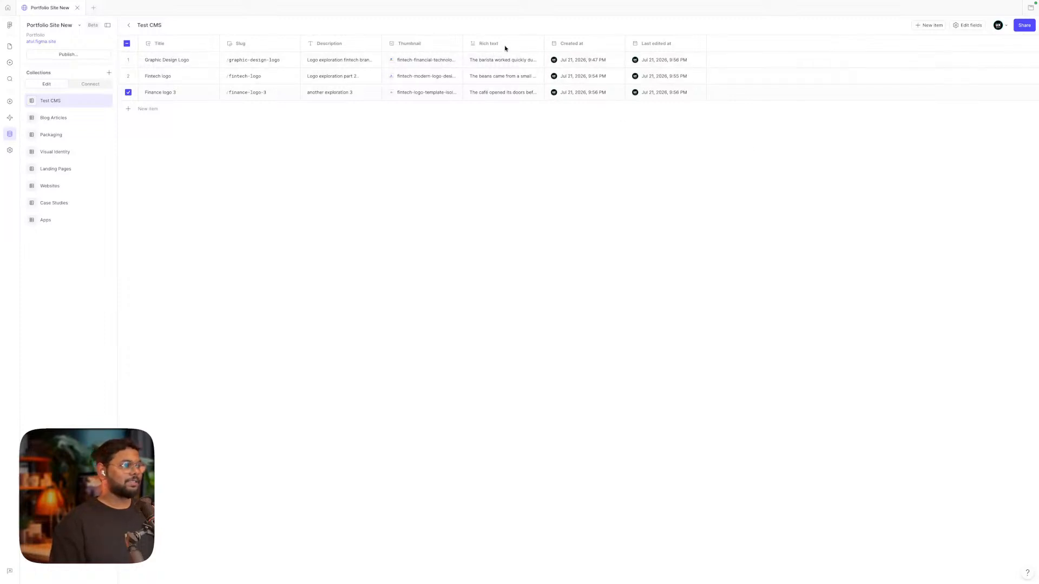
Widen the Rich text column and start adding an image to Graphic Design Logo's rich text
{"action": "left_click_drag", "start_coordinate": [547, 42], "coordinate": [597, 42]}
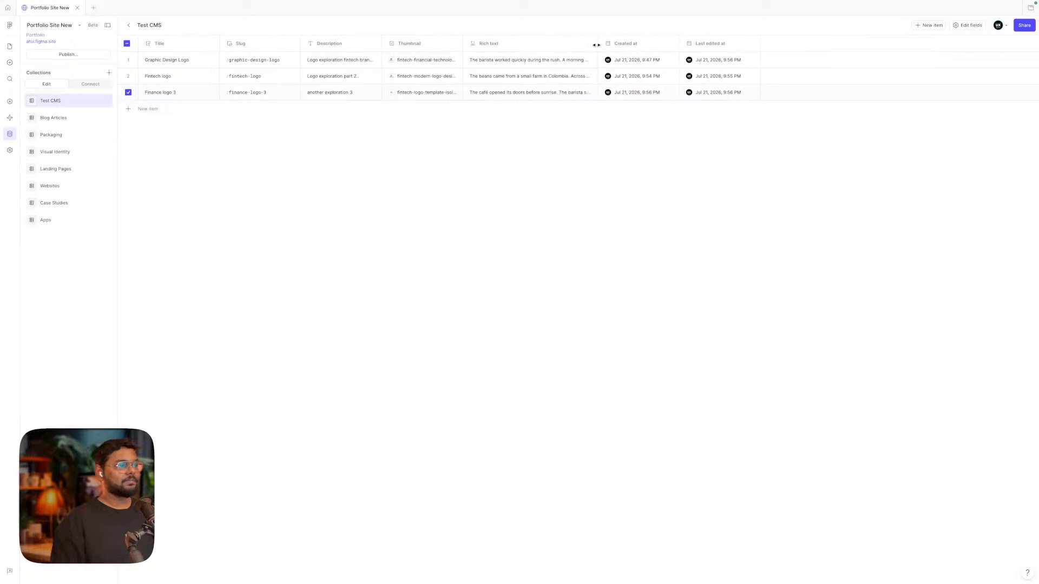
{"action": "left_click", "coordinate": [535, 61]}
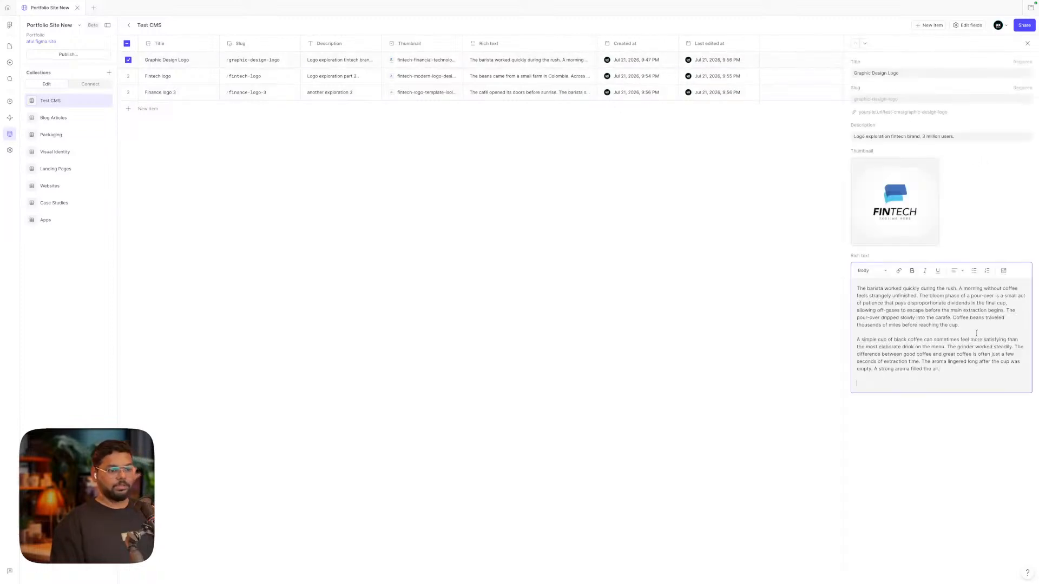
{"action": "left_click", "coordinate": [1004, 272]}
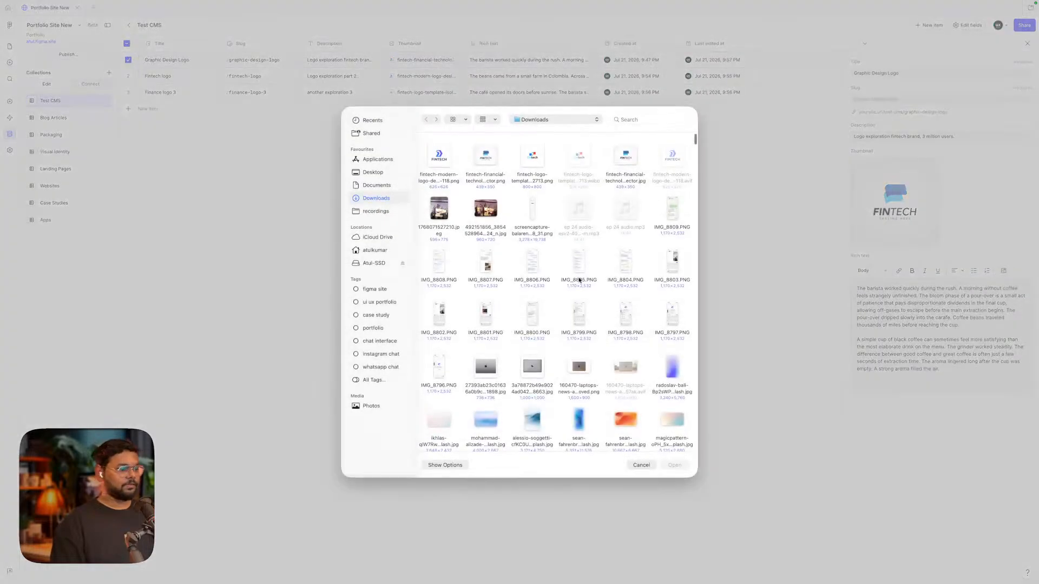
Insert the green leaf photo pexels-karola-g-4593988.jpg from Downloads into the rich text
{"action": "scroll", "coordinate": [588, 180], "scroll_direction": "down", "scroll_amount": 15}
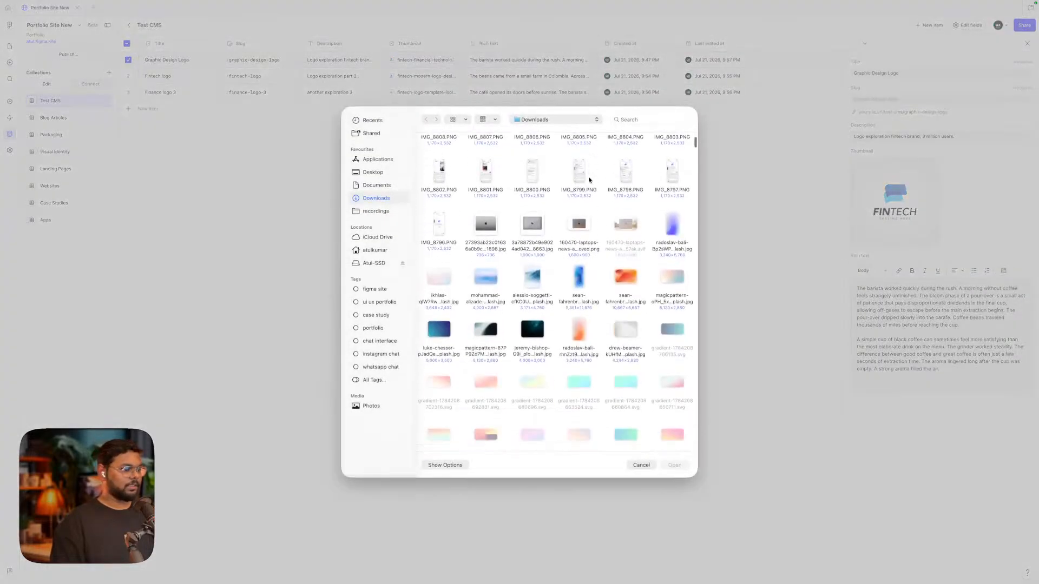
{"action": "scroll", "coordinate": [569, 314], "scroll_direction": "down", "scroll_amount": 5}
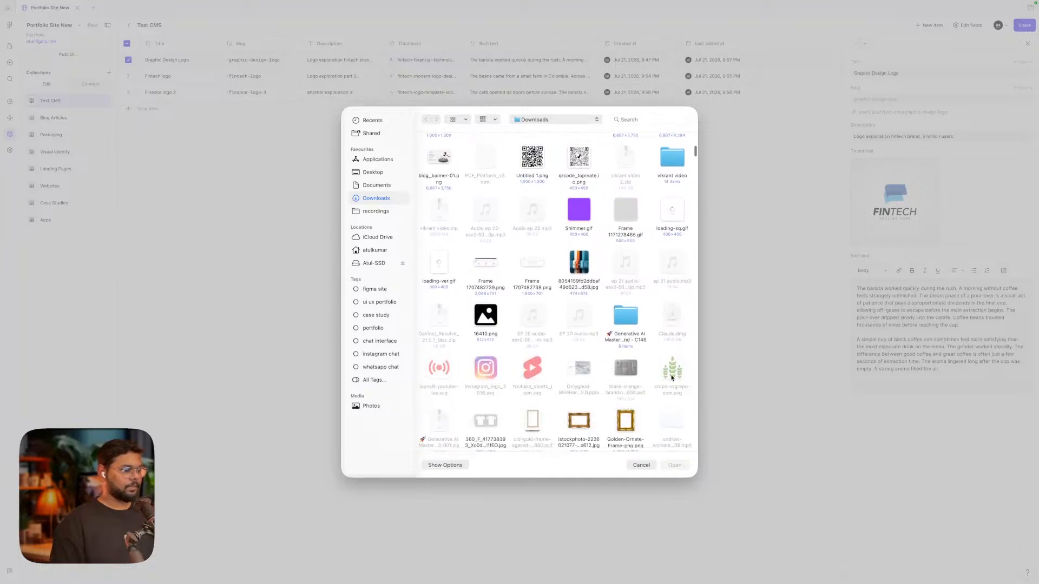
{"action": "scroll", "coordinate": [671, 377], "scroll_direction": "down", "scroll_amount": 10}
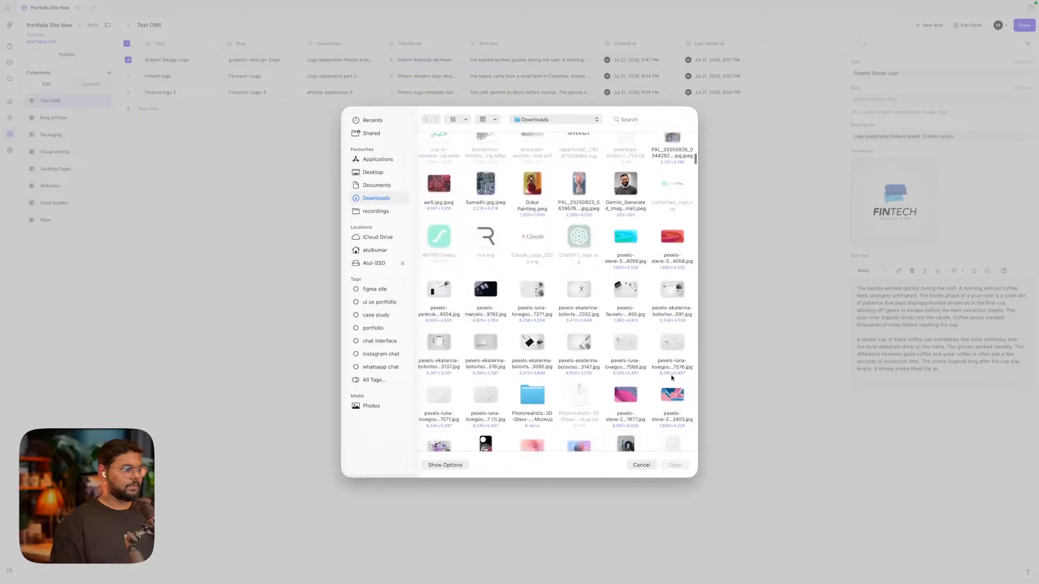
{"action": "scroll", "coordinate": [671, 378], "scroll_direction": "down", "scroll_amount": 10}
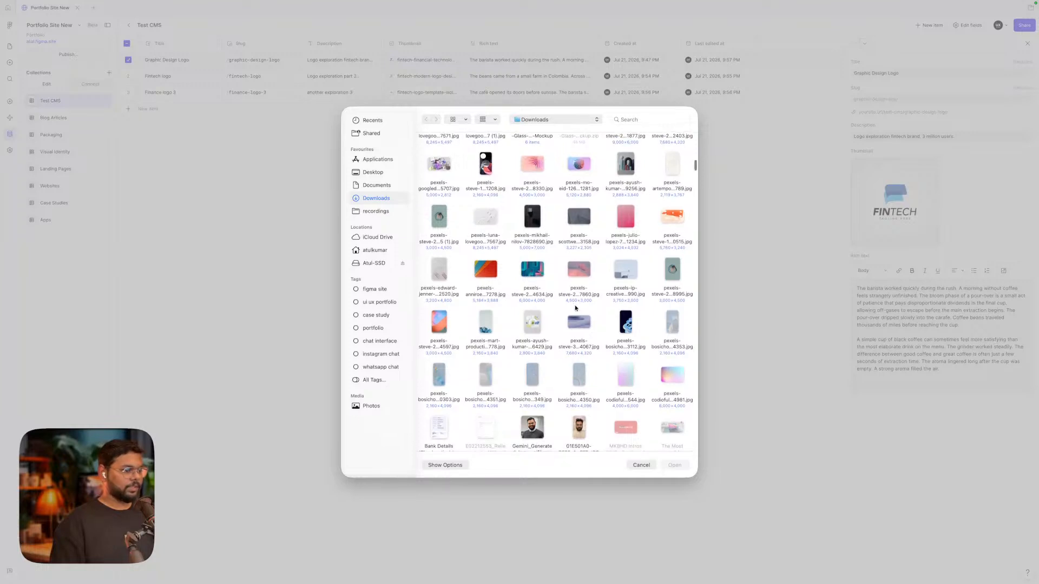
{"action": "scroll", "coordinate": [573, 297], "scroll_direction": "down", "scroll_amount": 3}
{"action": "scroll", "coordinate": [575, 307], "scroll_direction": "down", "scroll_amount": 10}
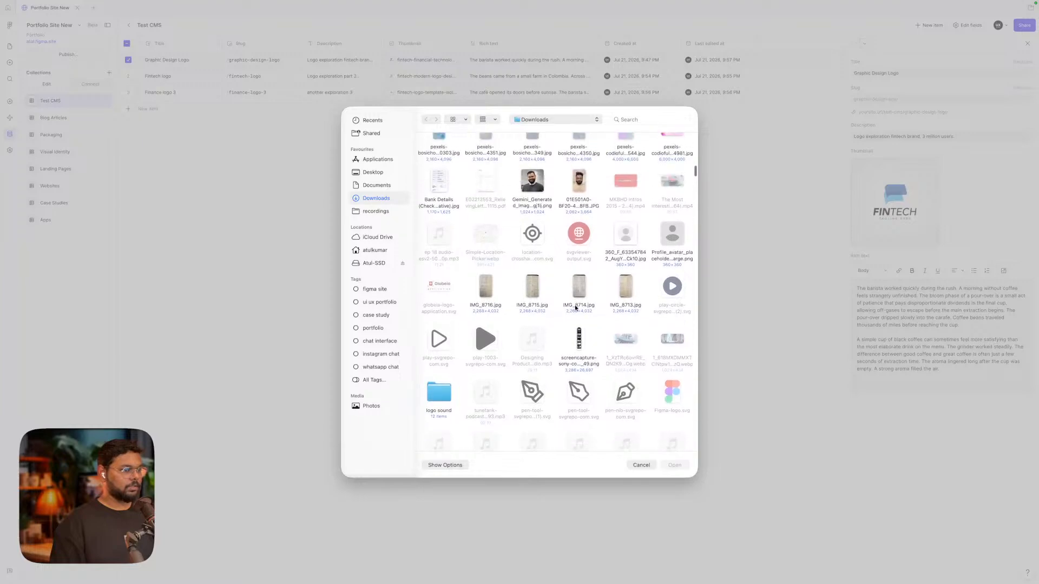
{"action": "scroll", "coordinate": [575, 306], "scroll_direction": "down", "scroll_amount": 1}
{"action": "right_click", "coordinate": [576, 305]}
{"action": "left_click", "coordinate": [573, 296]}
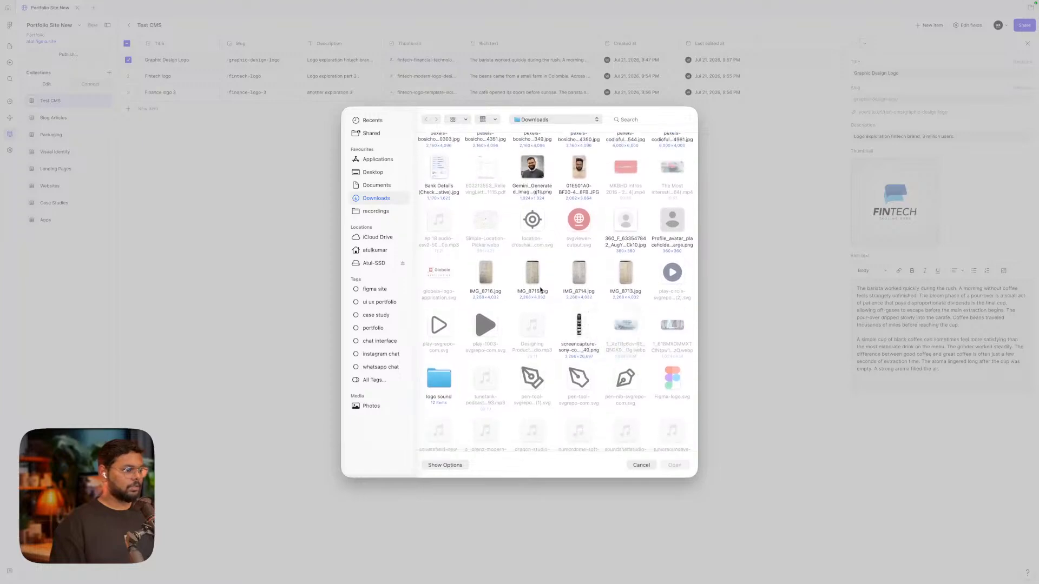
{"action": "scroll", "coordinate": [557, 292], "scroll_direction": "down", "scroll_amount": 15}
{"action": "scroll", "coordinate": [540, 289], "scroll_direction": "up", "scroll_amount": 2}
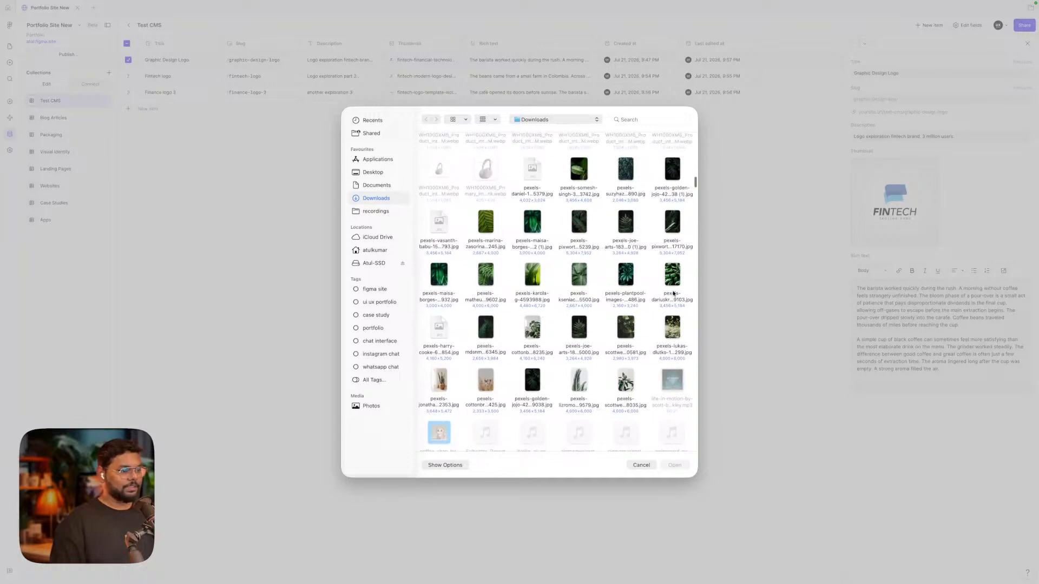
{"action": "scroll", "coordinate": [562, 354], "scroll_direction": "down", "scroll_amount": 1}
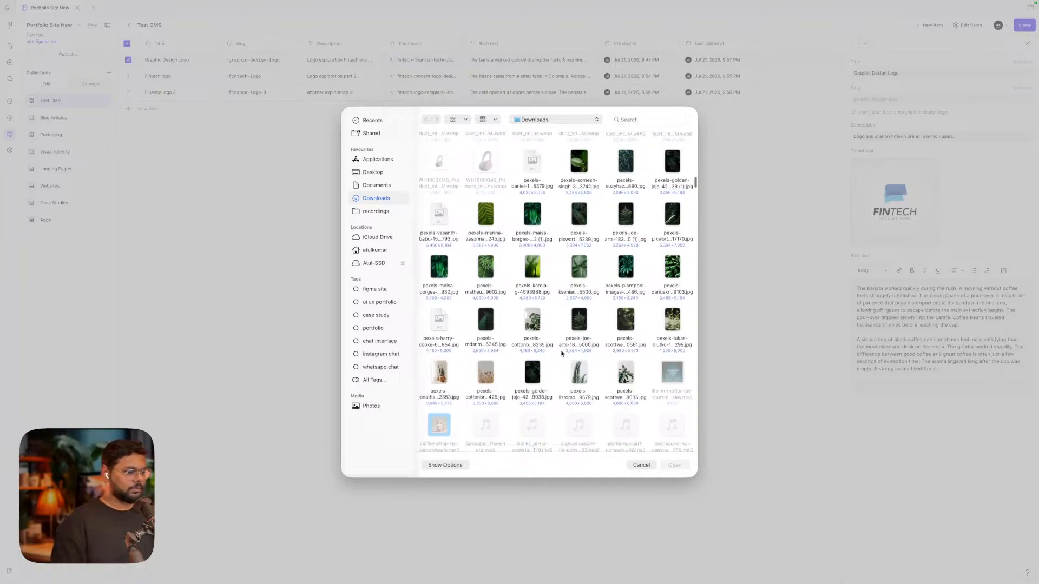
{"action": "scroll", "coordinate": [541, 308], "scroll_direction": "up", "scroll_amount": 2}
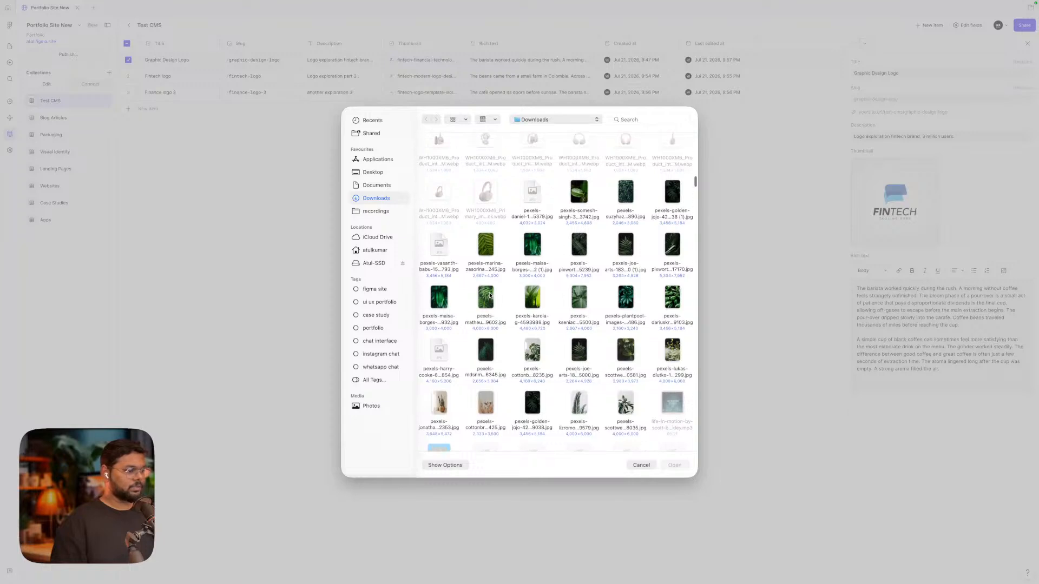
{"action": "left_click", "coordinate": [673, 244]}
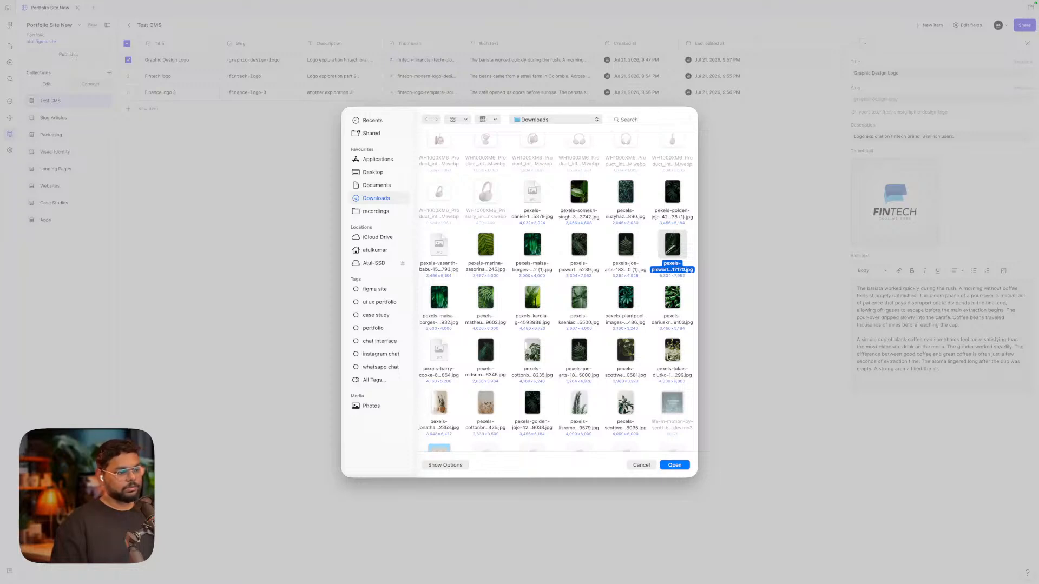
{"action": "left_click", "coordinate": [527, 296]}
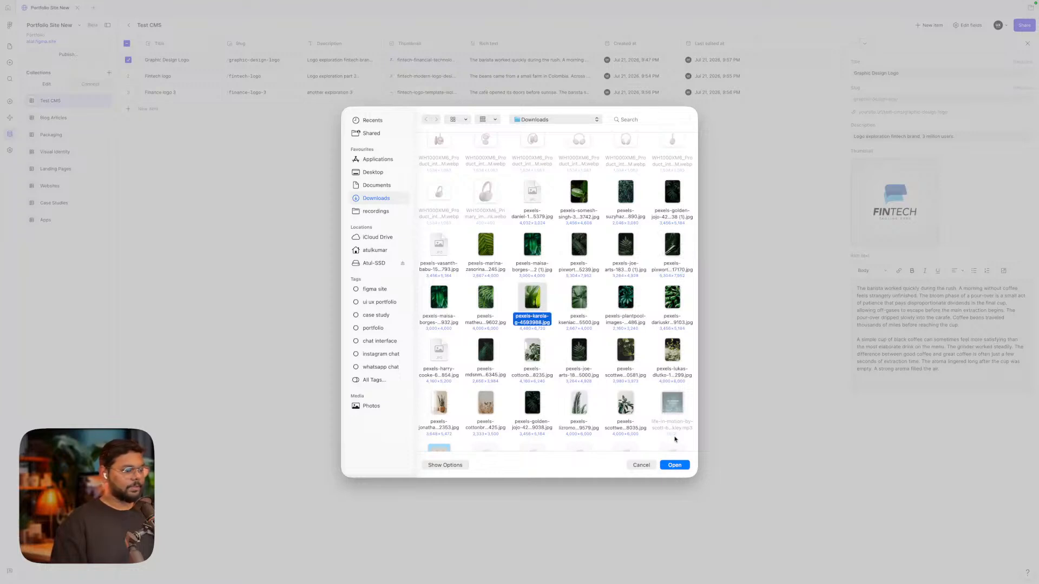
{"action": "left_click", "coordinate": [675, 465]}
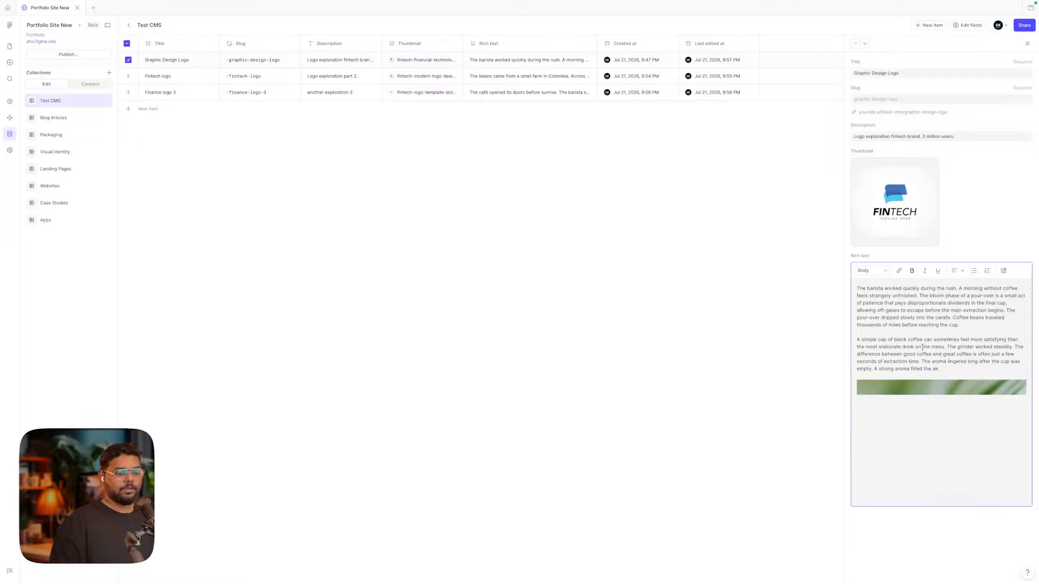
Set the leaf photo in Graphic Design Logo's rich text to Fill width
{"action": "scroll", "coordinate": [923, 364], "scroll_direction": "down", "scroll_amount": 2}
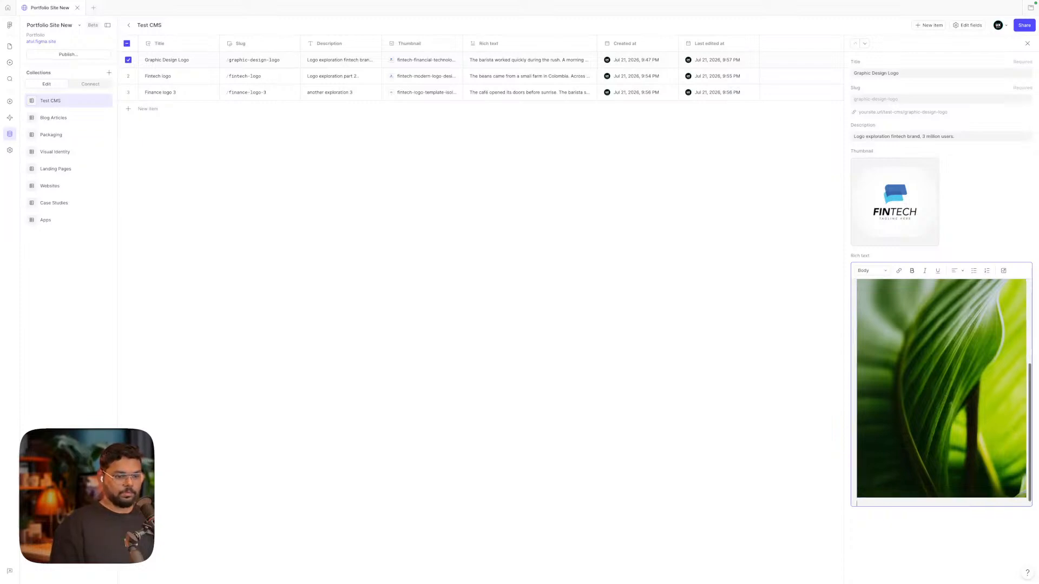
{"action": "scroll", "coordinate": [1030, 441], "scroll_direction": "down", "scroll_amount": 1}
{"action": "left_click", "coordinate": [958, 451]}
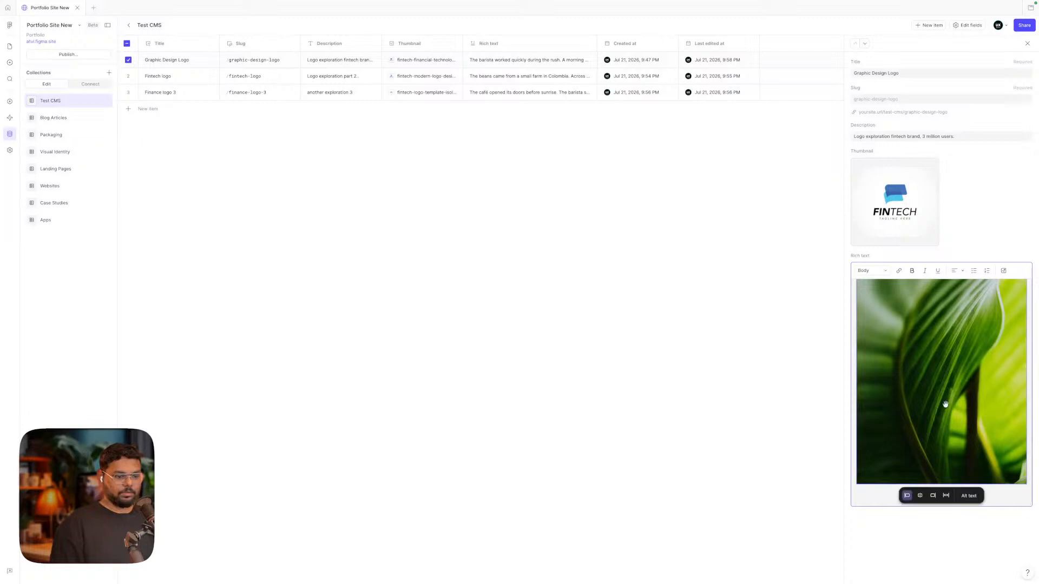
{"action": "left_click", "coordinate": [945, 497]}
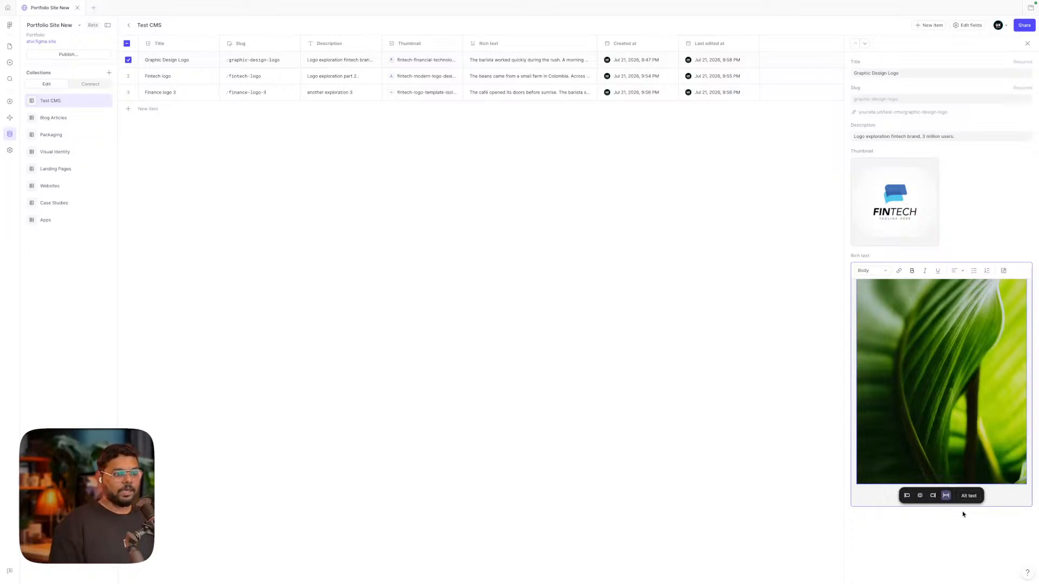
{"action": "left_click", "coordinate": [987, 223]}
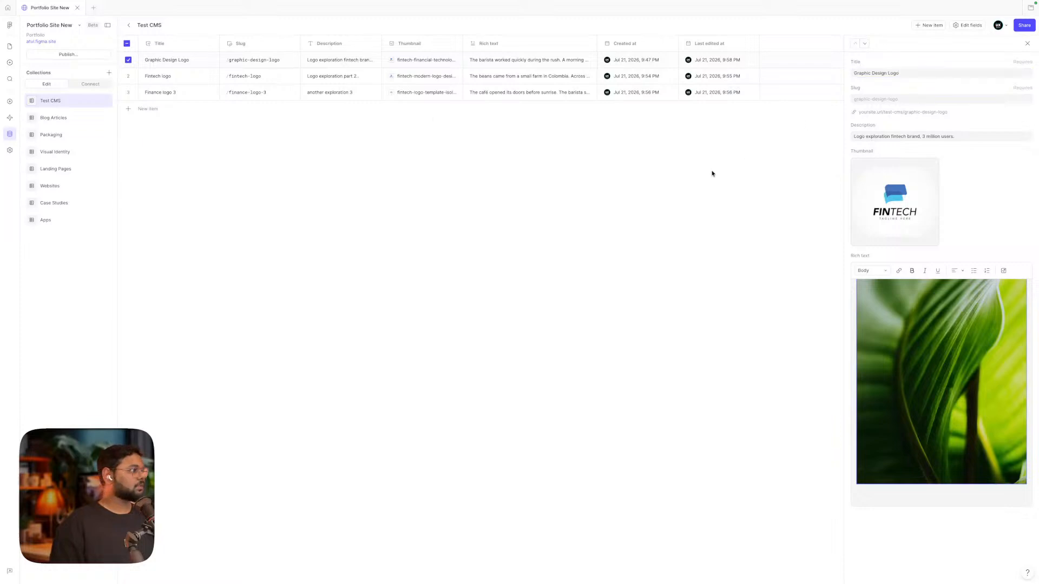
In the CMS Connect view, begin connecting Test CMS to the /test-page-listing and /test-page-detail designs
{"action": "left_click", "coordinate": [10, 46]}
{"action": "left_click", "coordinate": [498, 160]}
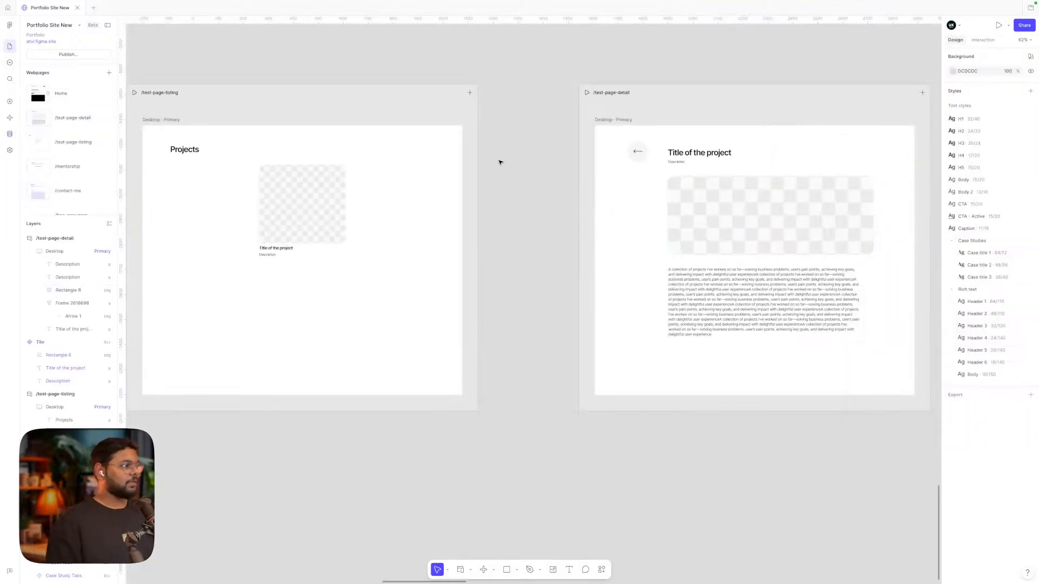
{"action": "scroll", "coordinate": [498, 160], "scroll_direction": "up", "scroll_amount": 1}
{"action": "scroll", "coordinate": [498, 160], "scroll_direction": "left", "scroll_amount": 1}
{"action": "left_click", "coordinate": [10, 101]}
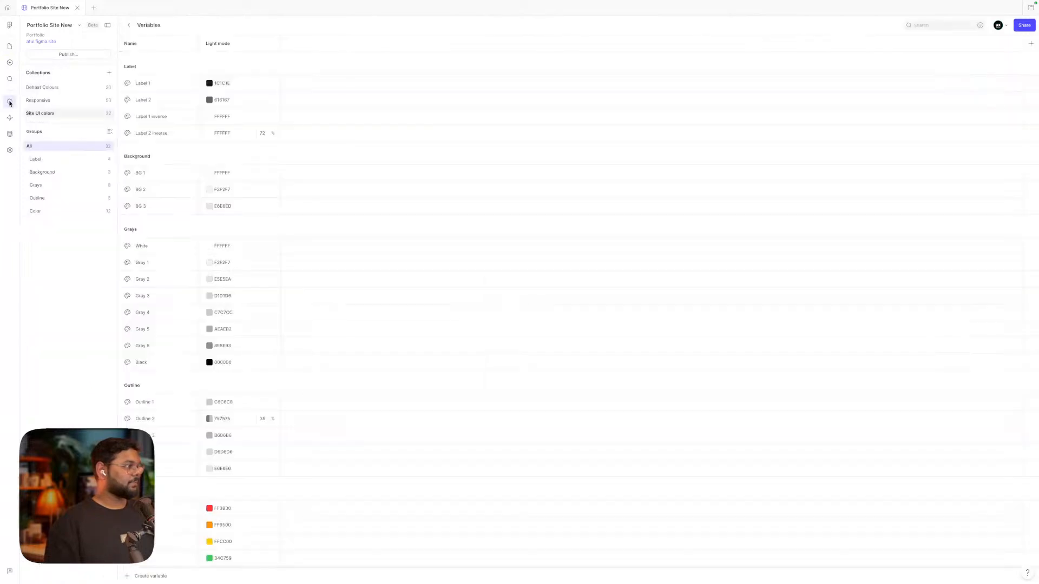
{"action": "left_click", "coordinate": [9, 134]}
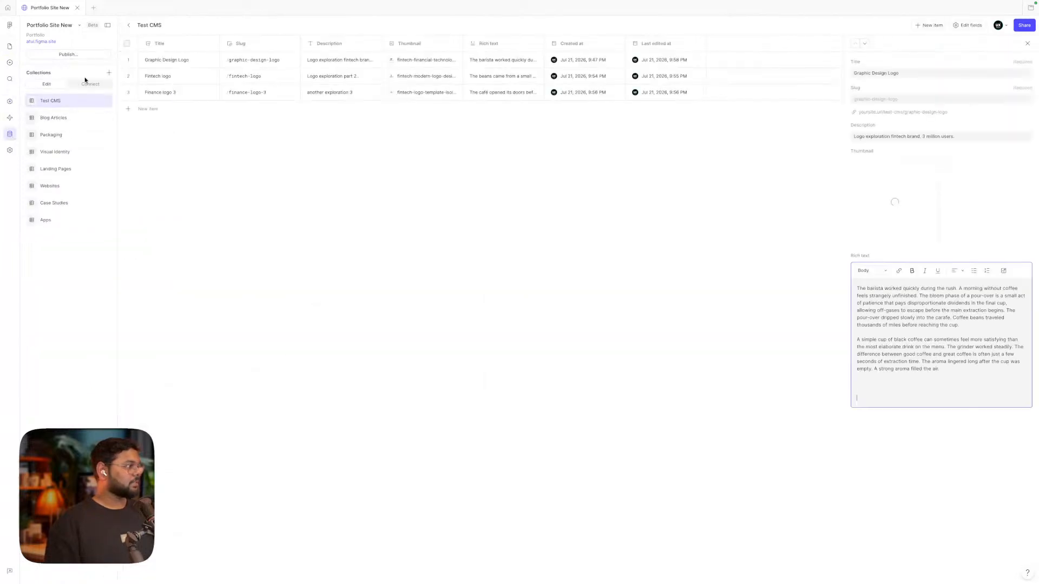
{"action": "left_click", "coordinate": [89, 85]}
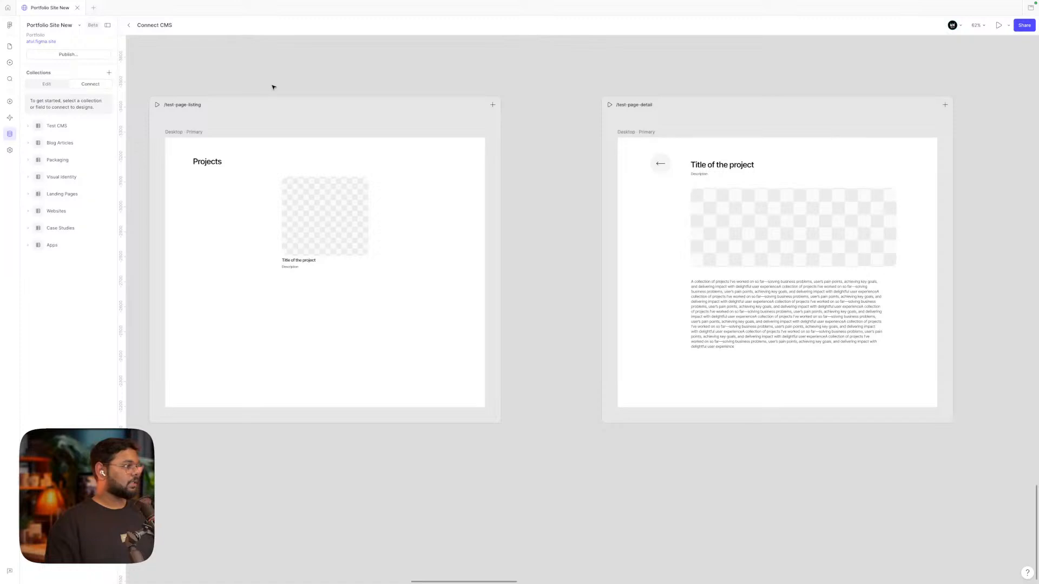
{"action": "scroll", "coordinate": [274, 87], "scroll_direction": "left", "scroll_amount": 1}
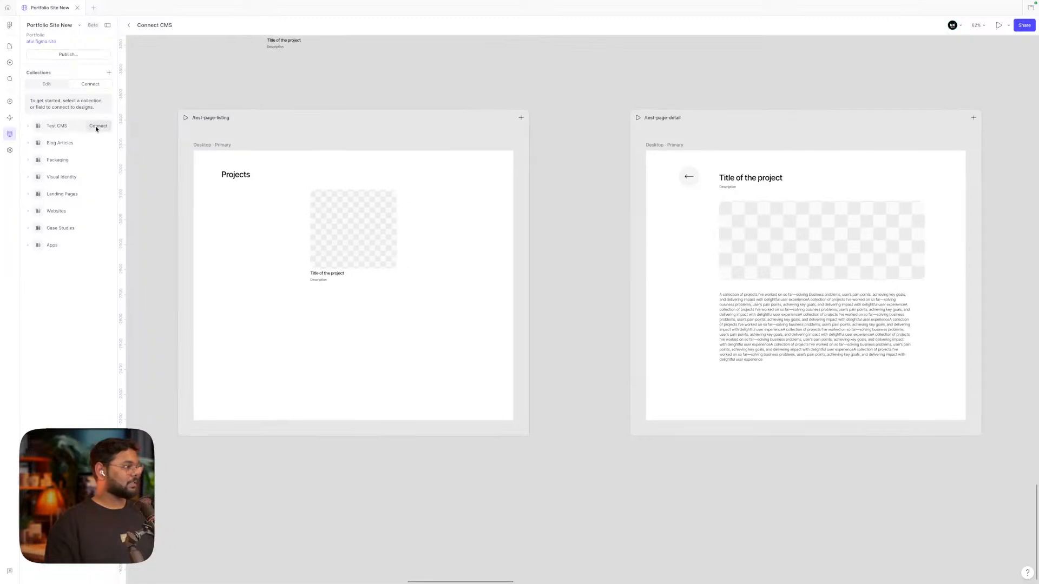
{"action": "left_click", "coordinate": [97, 127]}
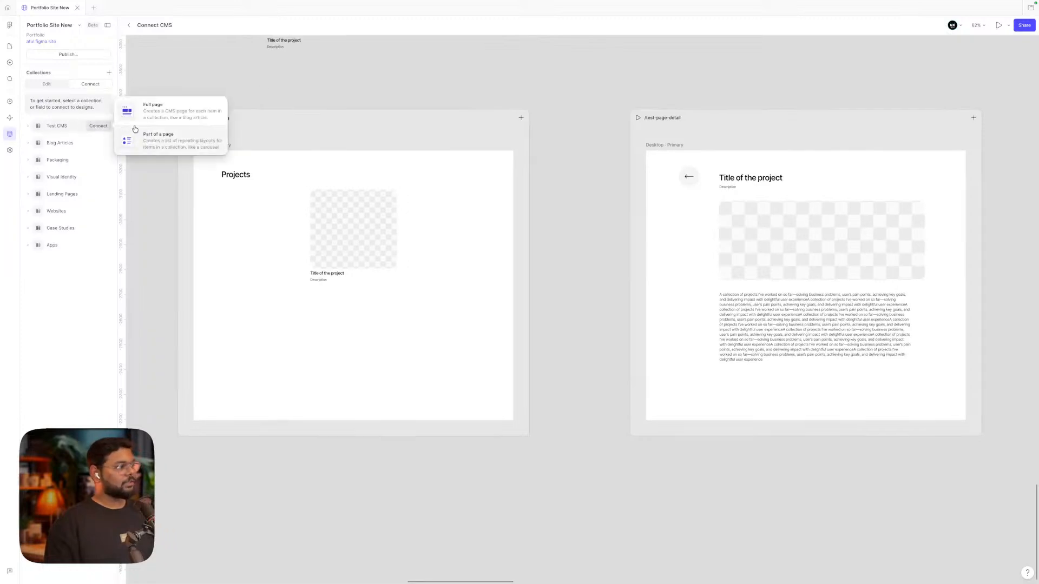
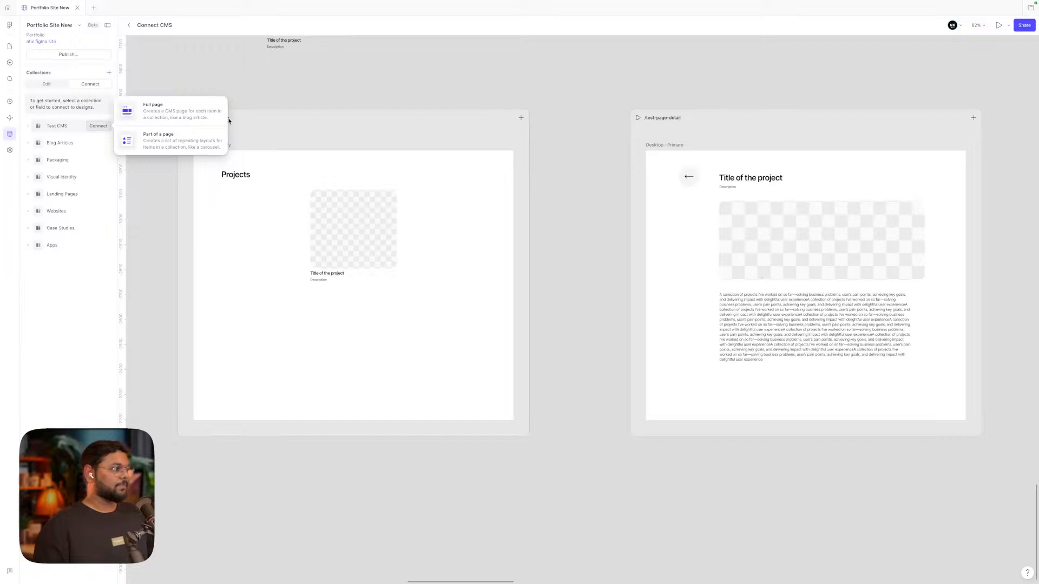
Connect Test CMS as part of the page, turning the project card into a CMS list
{"action": "left_click", "coordinate": [177, 149]}
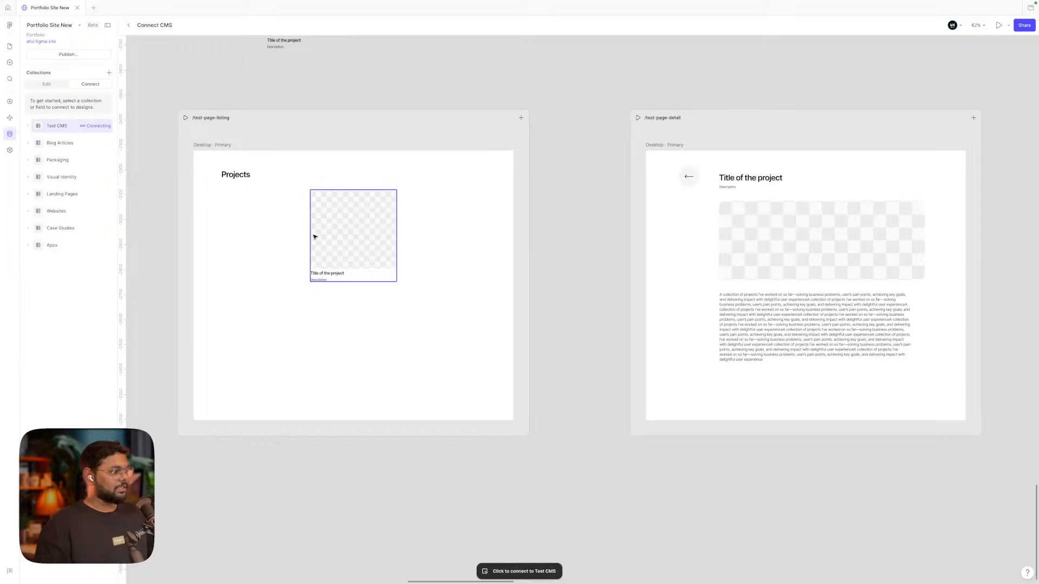
{"action": "left_click", "coordinate": [29, 127]}
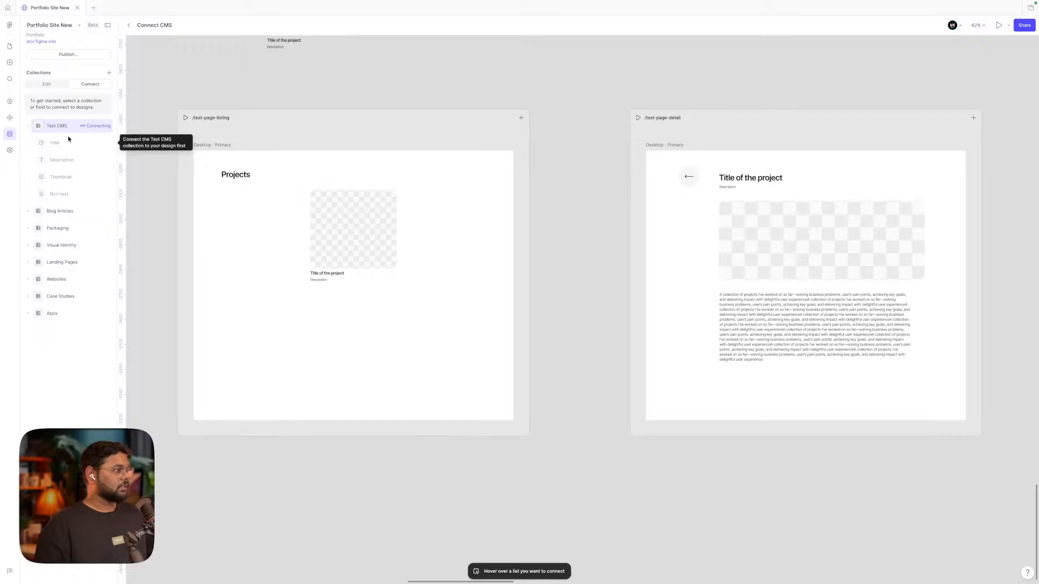
{"action": "left_click", "coordinate": [336, 233]}
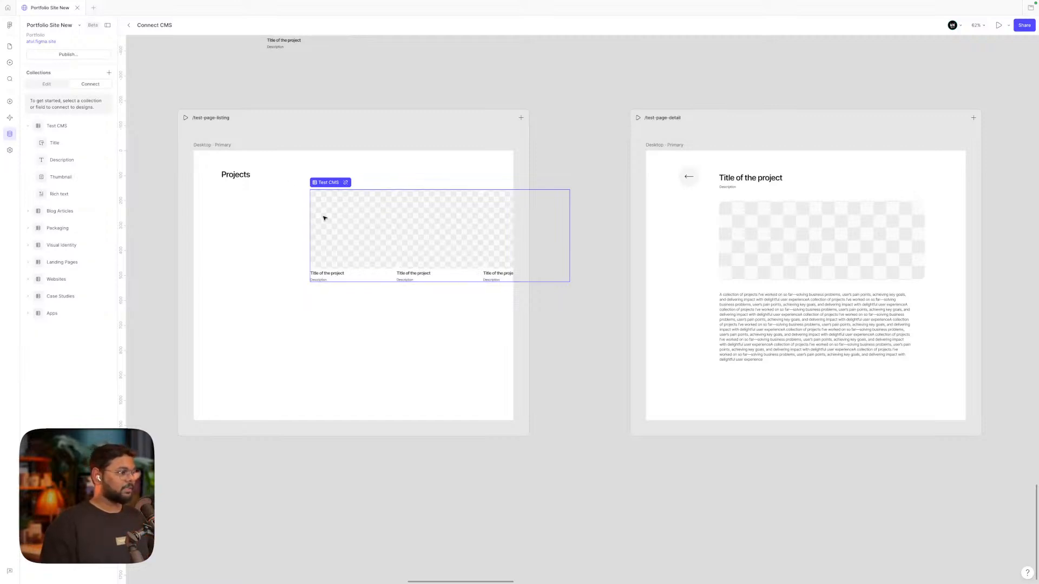
Move the Test CMS list left to align under the Projects heading
{"action": "left_click", "coordinate": [9, 46]}
{"action": "left_click", "coordinate": [366, 225]}
{"action": "left_click_drag", "start_coordinate": [366, 225], "coordinate": [276, 226]}
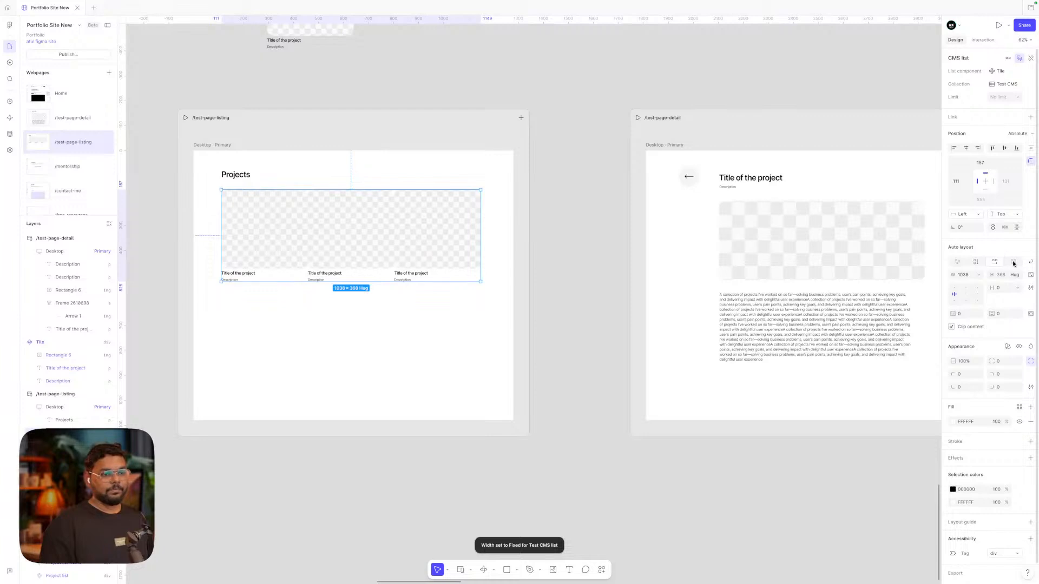
Wrap the list's cards with a 56 gap and narrow it to 748 wide, two cards per row
{"action": "left_click", "coordinate": [1029, 263]}
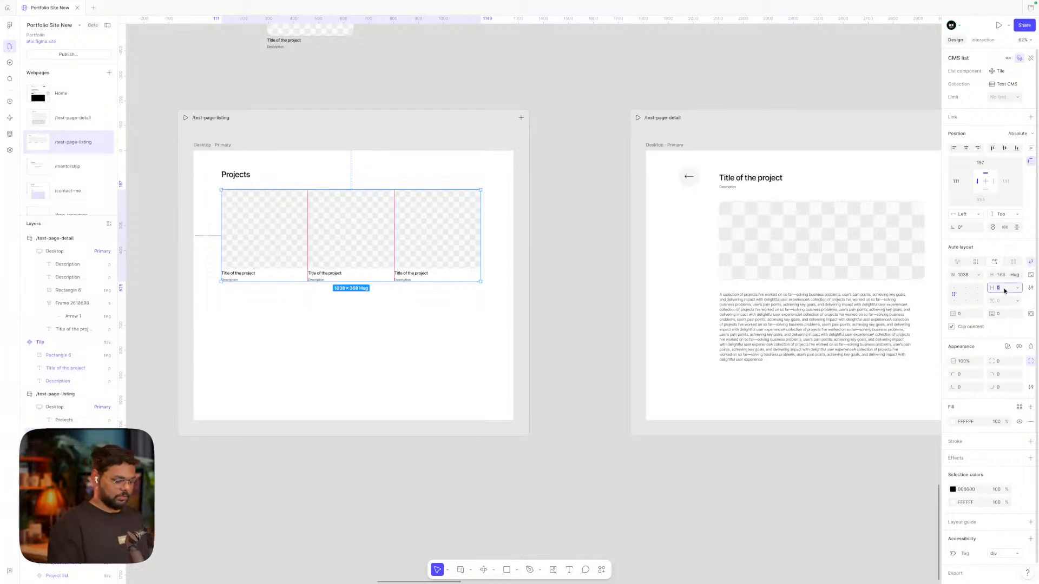
{"action": "type", "text": "48"}
{"action": "key", "text": "Return"}
{"action": "type", "text": "56"}
{"action": "key", "text": "Return"}
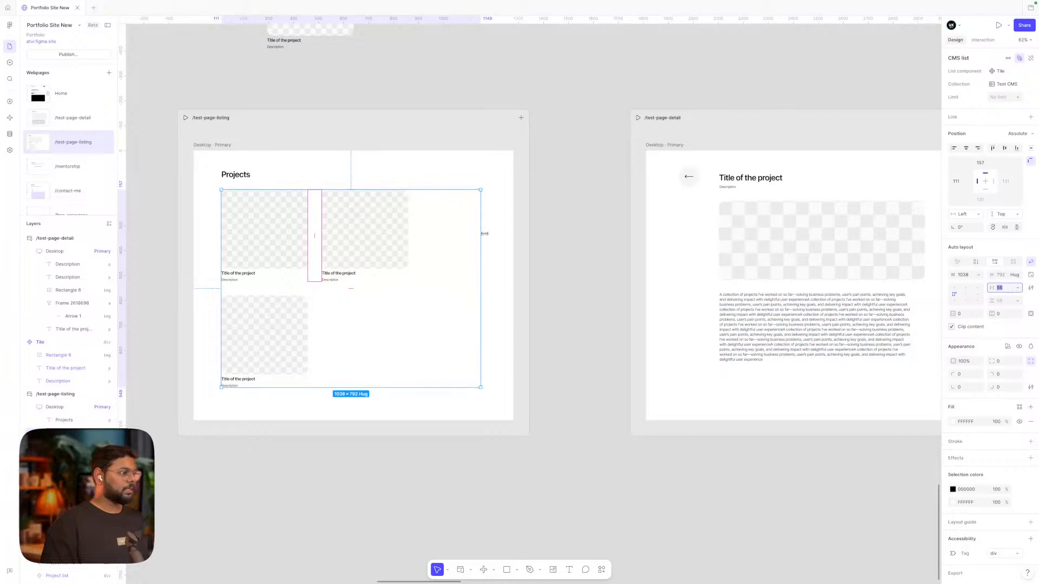
{"action": "left_click_drag", "start_coordinate": [479, 233], "coordinate": [408, 232]}
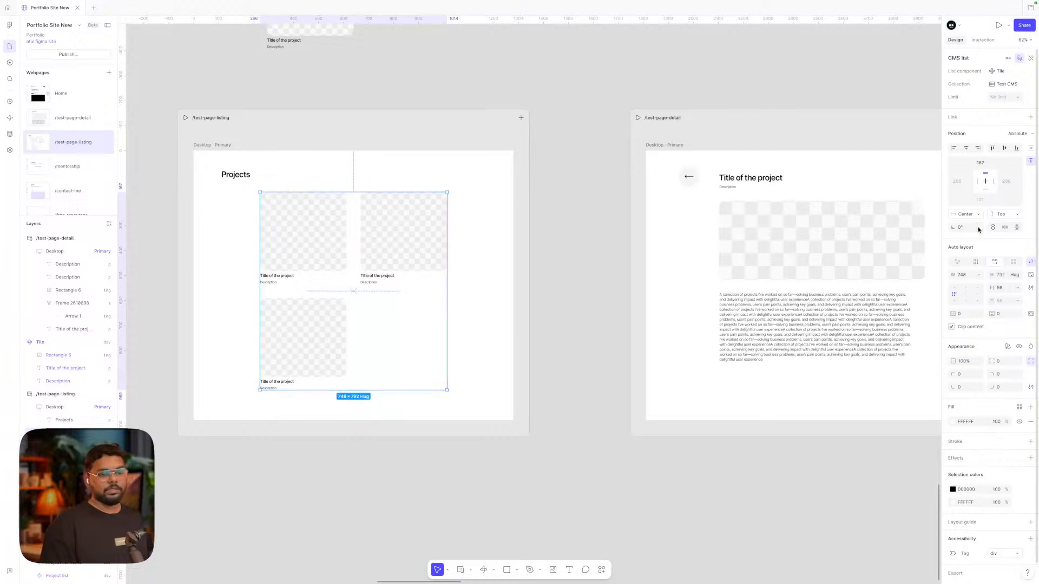
{"action": "left_click", "coordinate": [582, 268]}
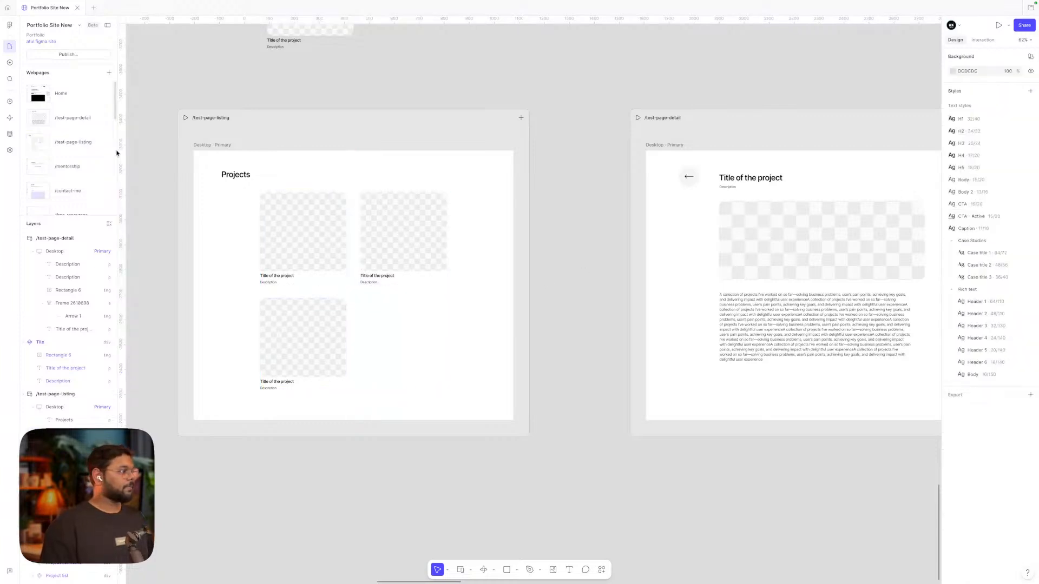
Expand Test CMS and bind the card title text to the Title field
{"action": "left_click", "coordinate": [10, 133]}
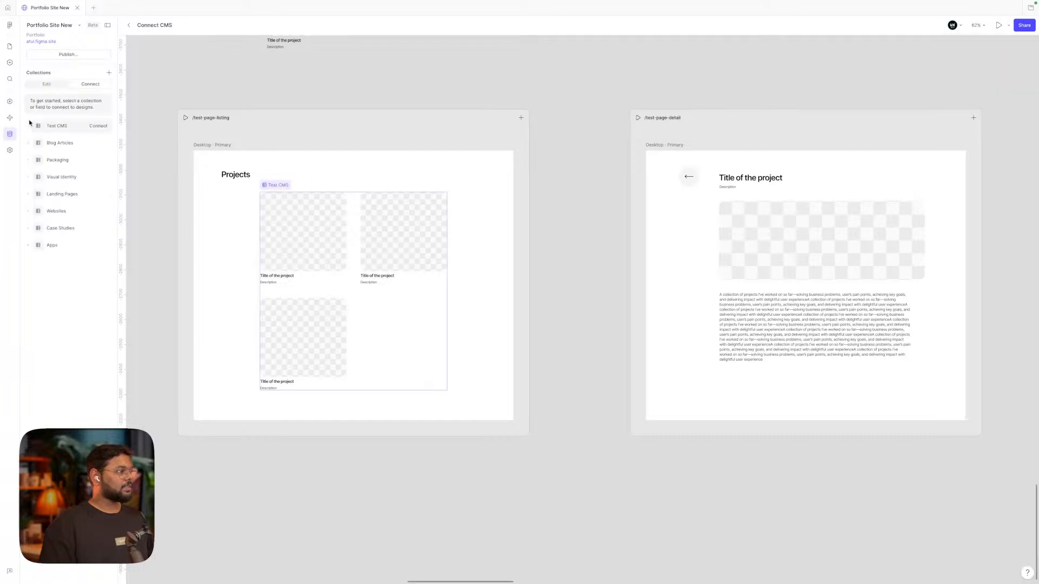
{"action": "left_click", "coordinate": [28, 127]}
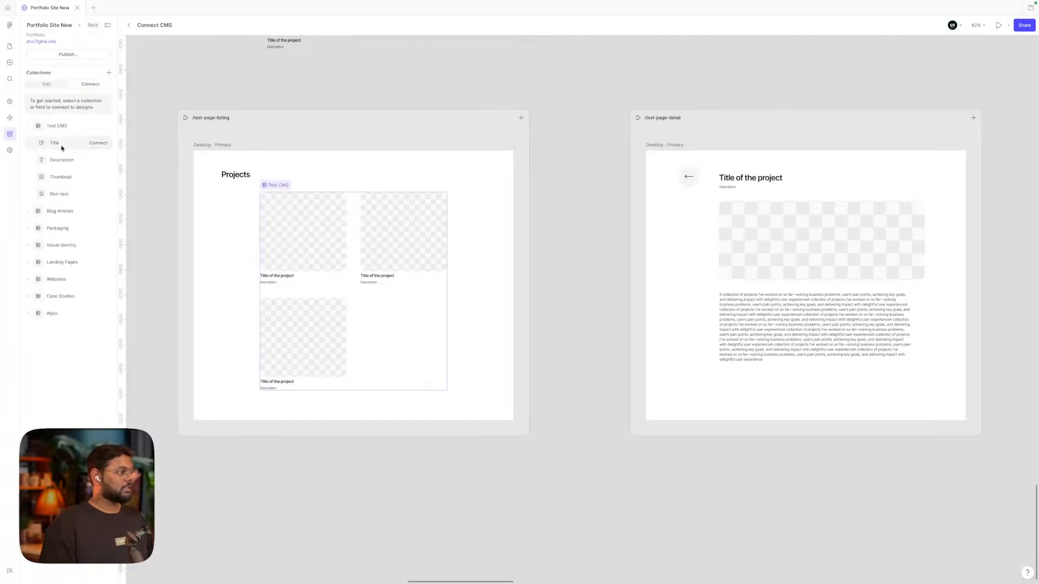
{"action": "left_click", "coordinate": [98, 144]}
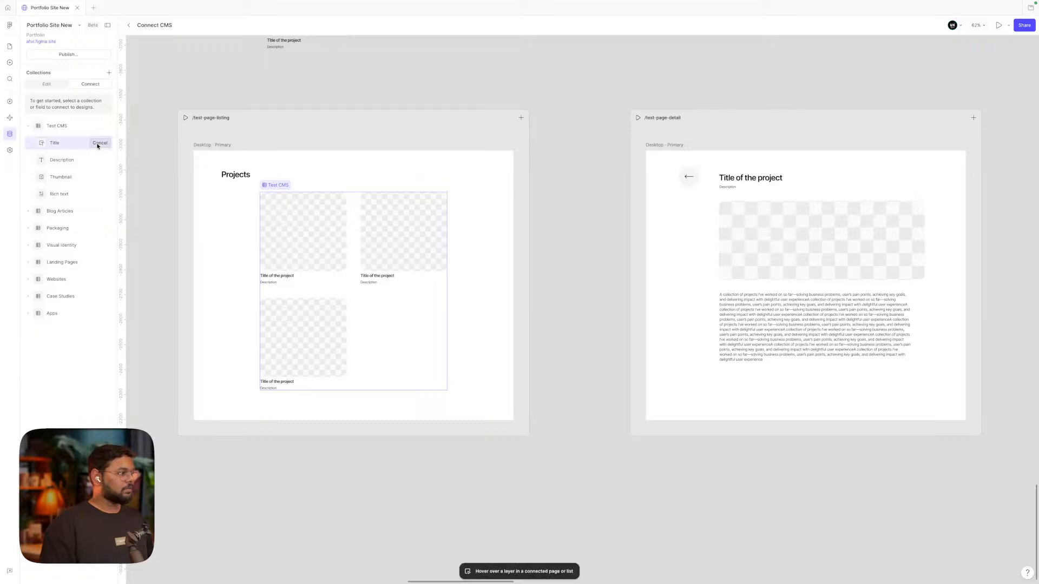
{"action": "left_click", "coordinate": [282, 277]}
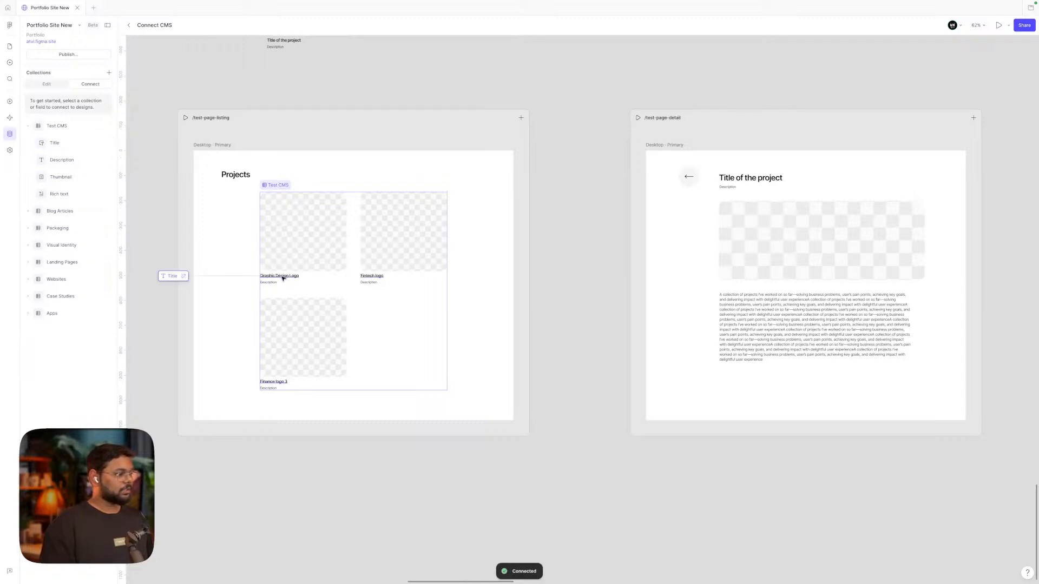
{"action": "key", "text": "shift+2"}
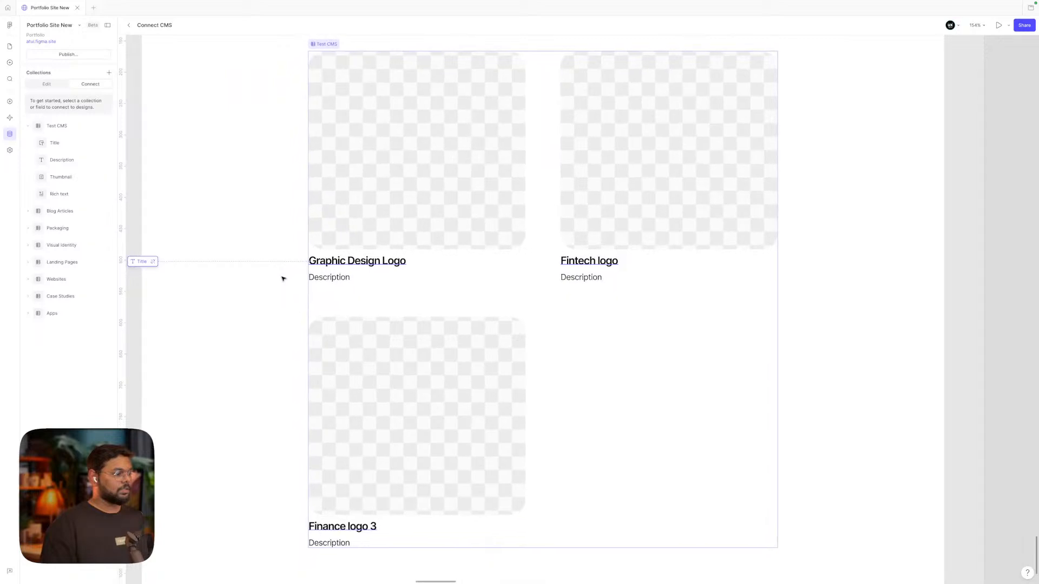
{"action": "scroll", "coordinate": [367, 264], "scroll_direction": "down", "scroll_amount": 3}
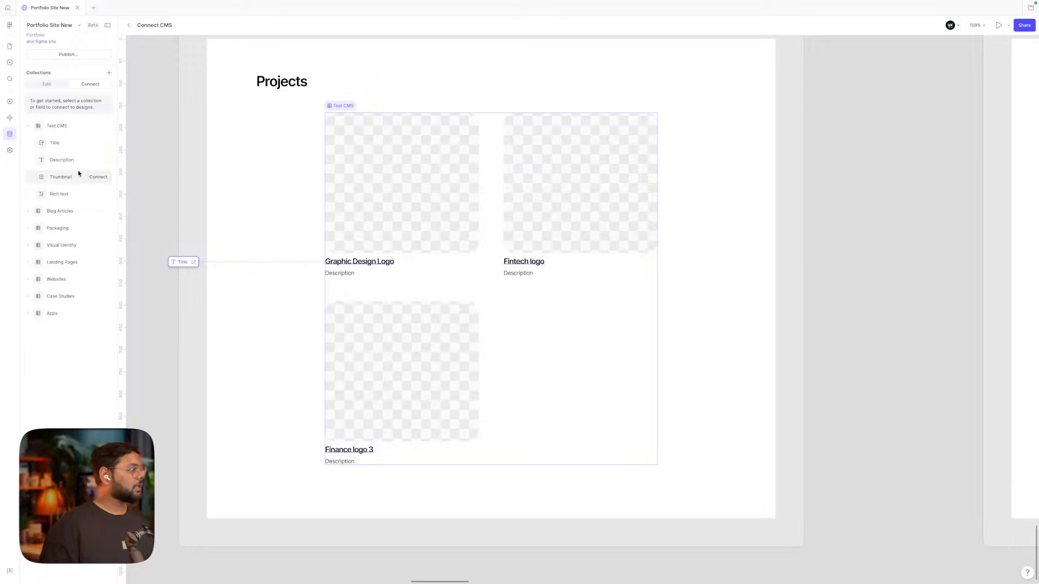
Bind the card description to Description and the card image to Thumbnail, then leave CMS view
{"action": "left_click", "coordinate": [98, 160]}
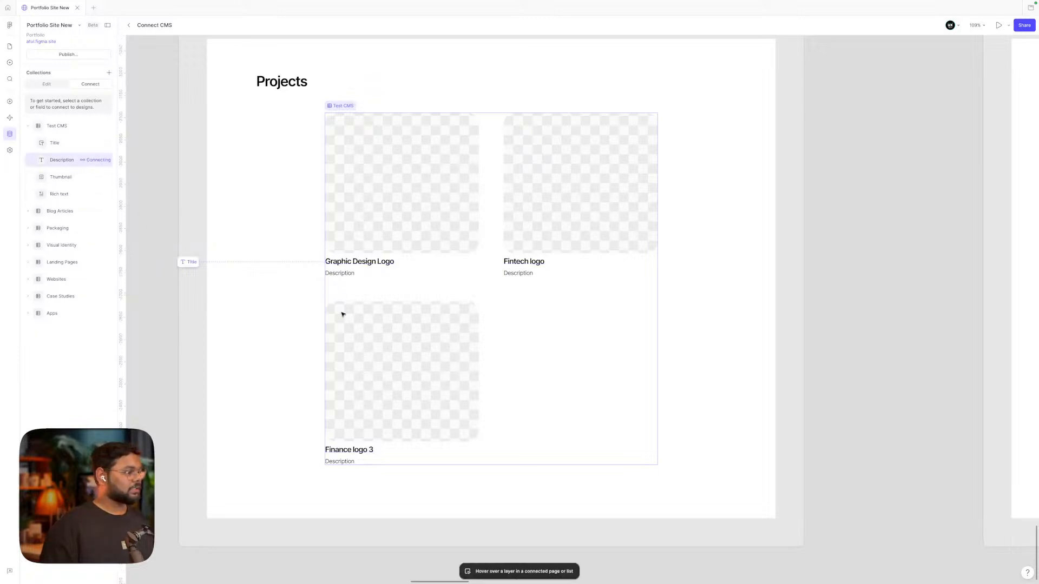
{"action": "left_click", "coordinate": [341, 275]}
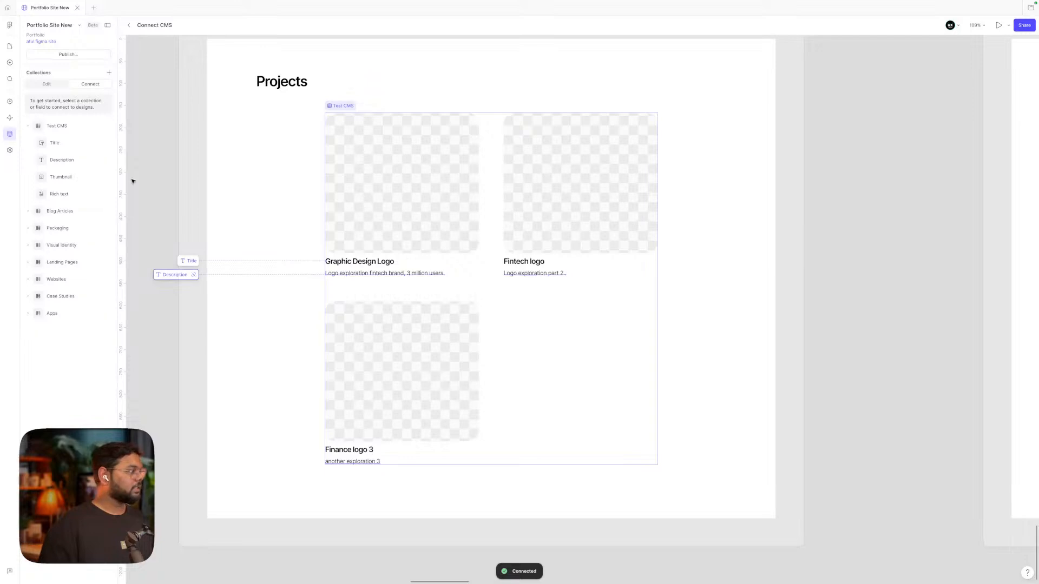
{"action": "left_click", "coordinate": [97, 177]}
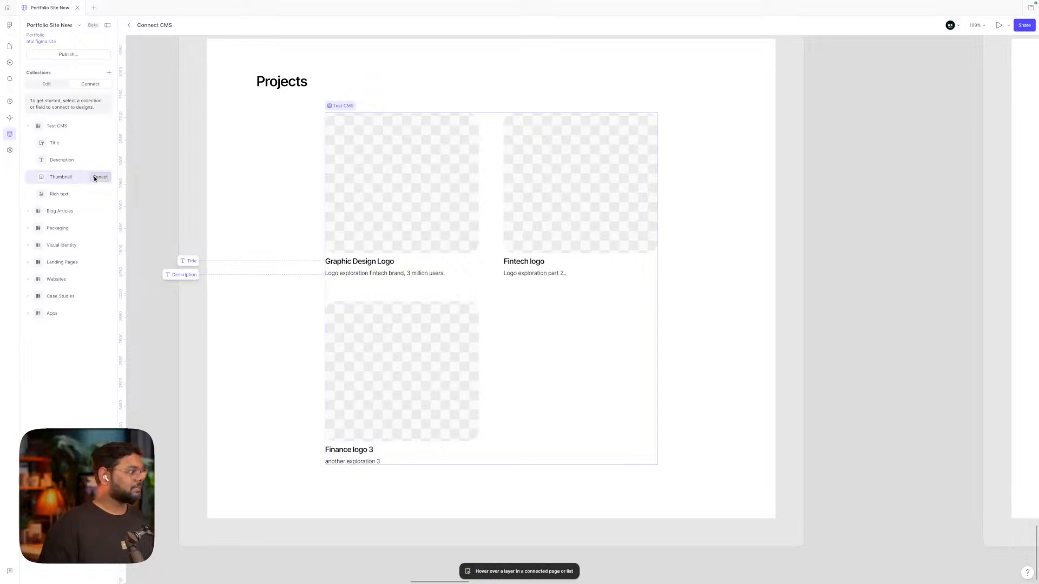
{"action": "left_click", "coordinate": [395, 205]}
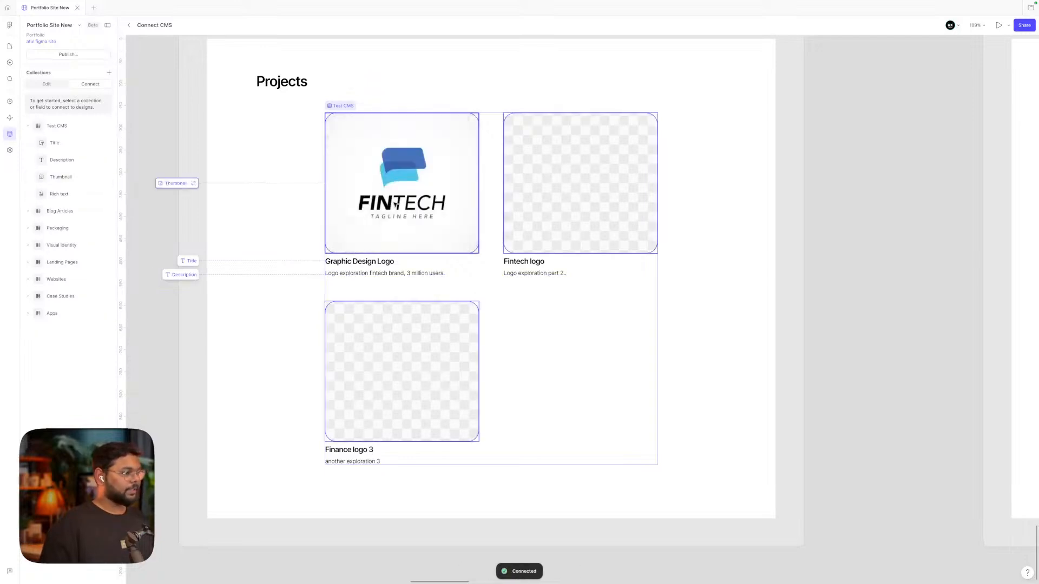
{"action": "scroll", "coordinate": [395, 205], "scroll_direction": "down", "scroll_amount": 5}
{"action": "scroll", "coordinate": [394, 205], "scroll_direction": "up", "scroll_amount": 3}
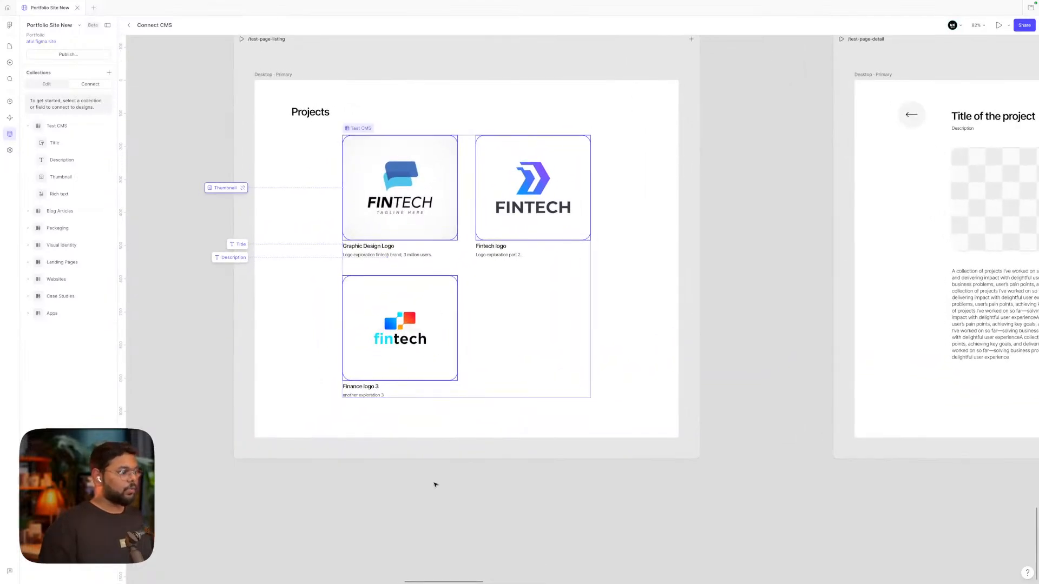
{"action": "left_click", "coordinate": [355, 478]}
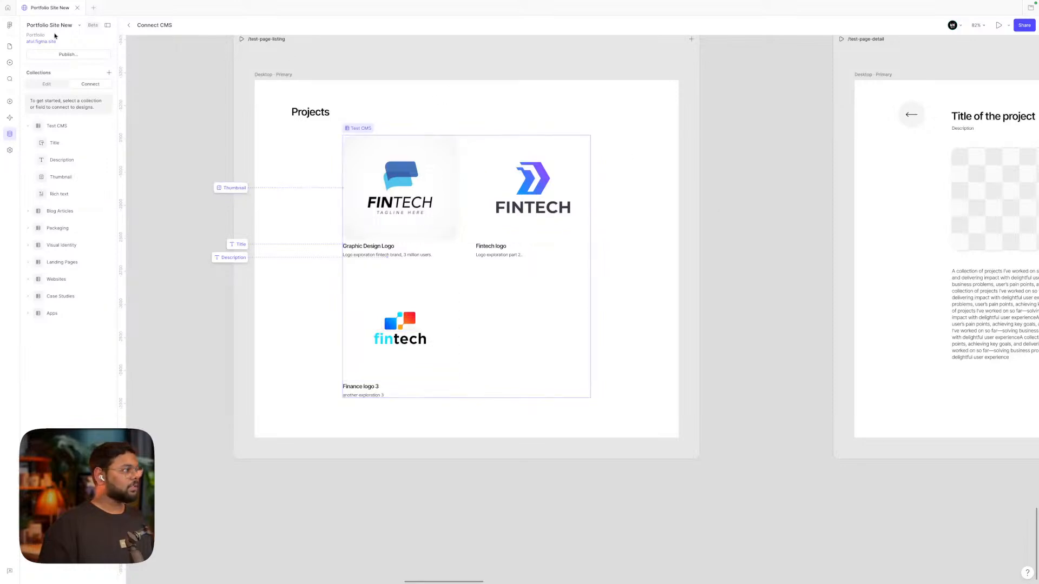
{"action": "left_click", "coordinate": [9, 47]}
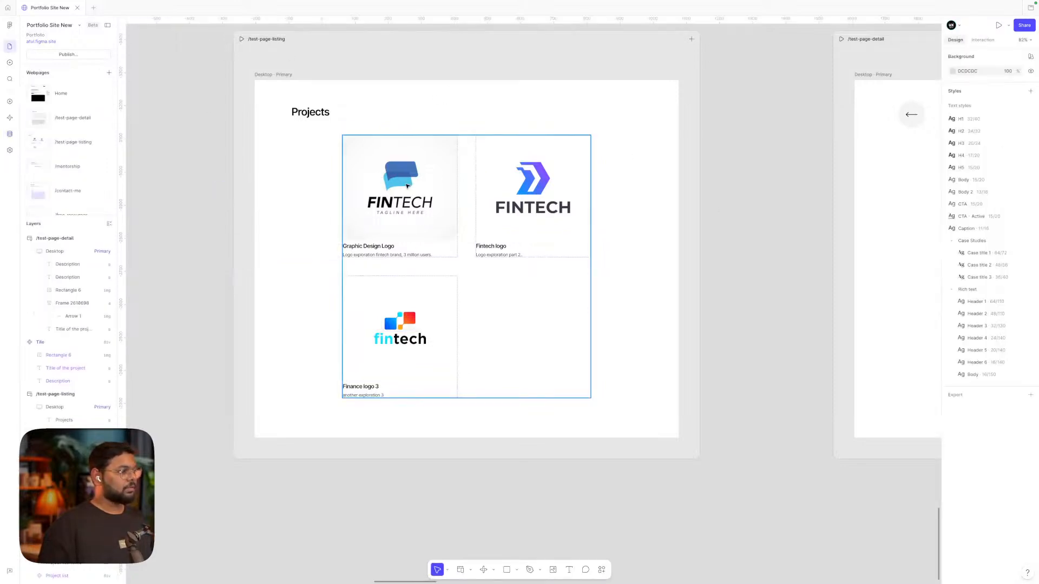
Link the first logo card to the /test-page-detail page
{"action": "left_click", "coordinate": [406, 185]}
{"action": "scroll", "coordinate": [406, 185], "scroll_direction": "down", "scroll_amount": 5}
{"action": "left_click", "coordinate": [979, 39]}
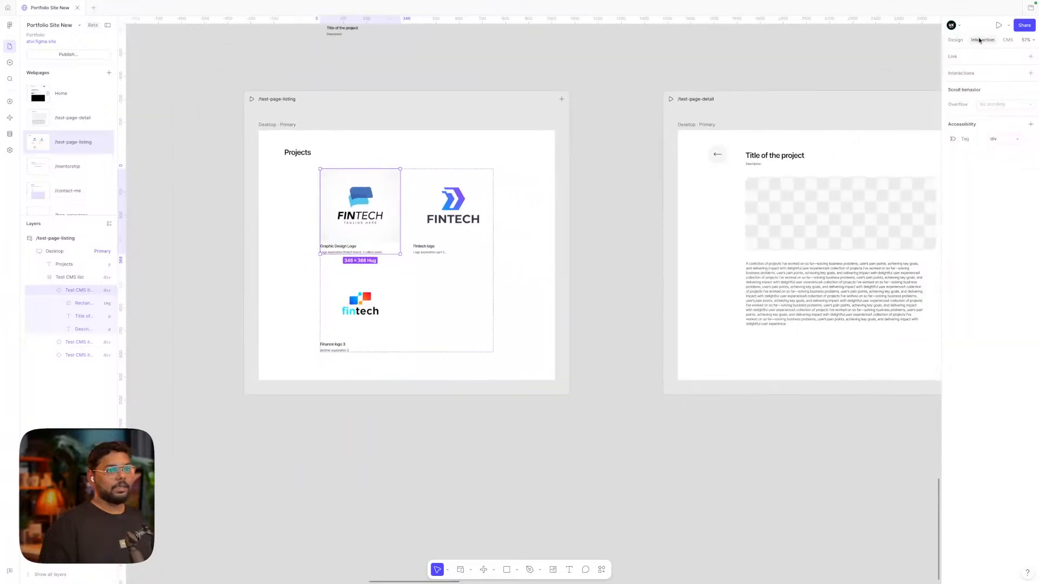
{"action": "left_click_drag", "start_coordinate": [400, 211], "coordinate": [685, 194]}
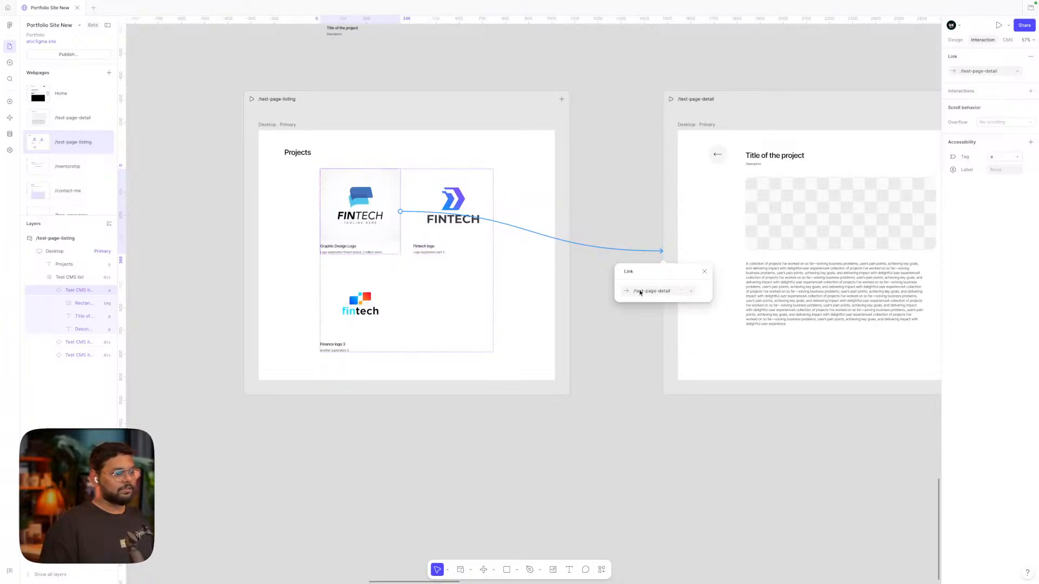
{"action": "key", "text": "Escape"}
{"action": "left_click", "coordinate": [636, 205]}
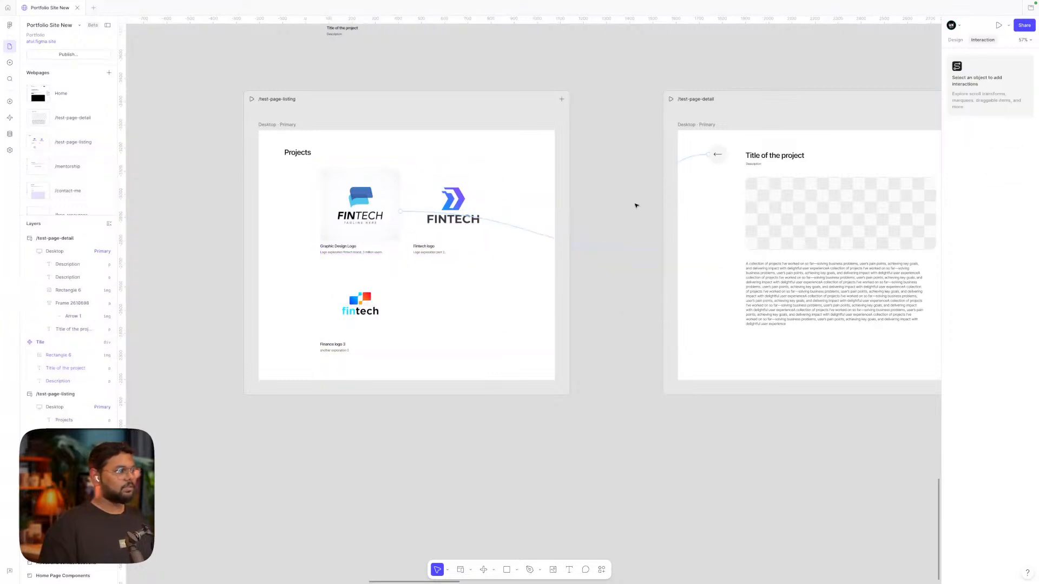
Link the second and third project cards to /test-page-detail
{"action": "left_click", "coordinate": [379, 202]}
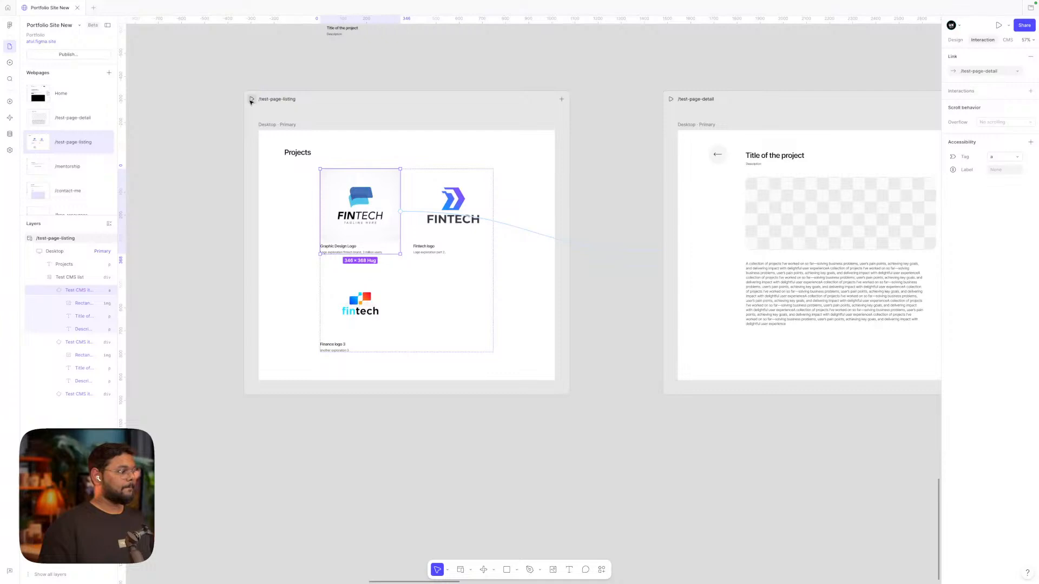
{"action": "left_click", "coordinate": [452, 198]}
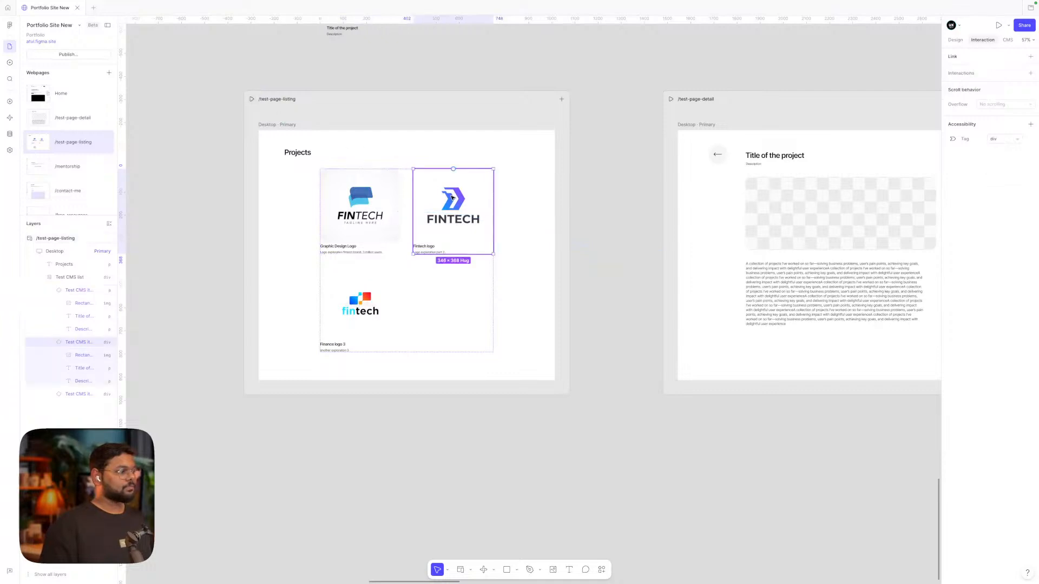
{"action": "left_click_drag", "start_coordinate": [494, 212], "coordinate": [674, 234]}
{"action": "left_click", "coordinate": [377, 320]}
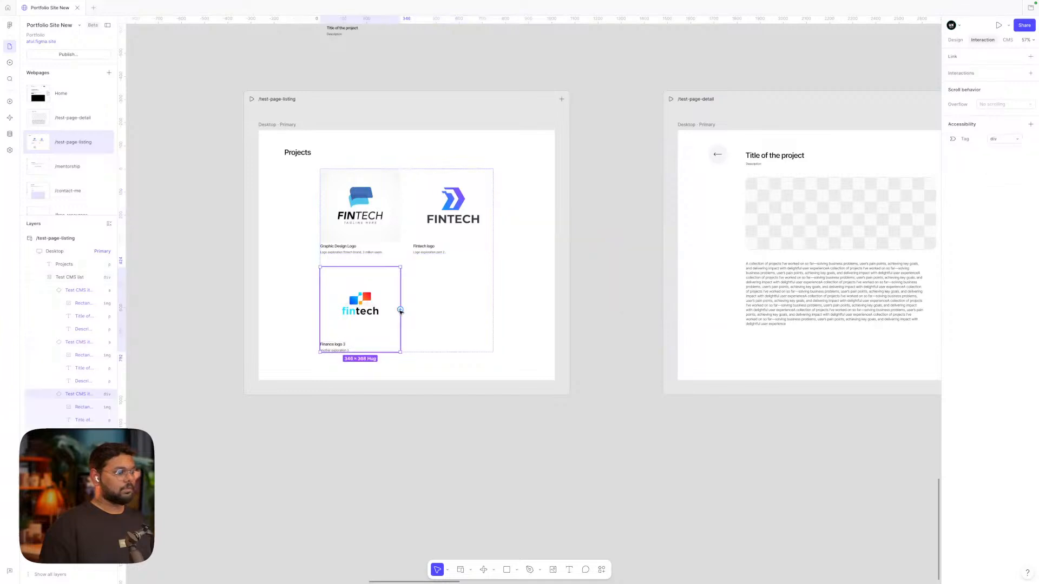
{"action": "left_click_drag", "start_coordinate": [400, 310], "coordinate": [680, 303]}
{"action": "left_click", "coordinate": [618, 328]}
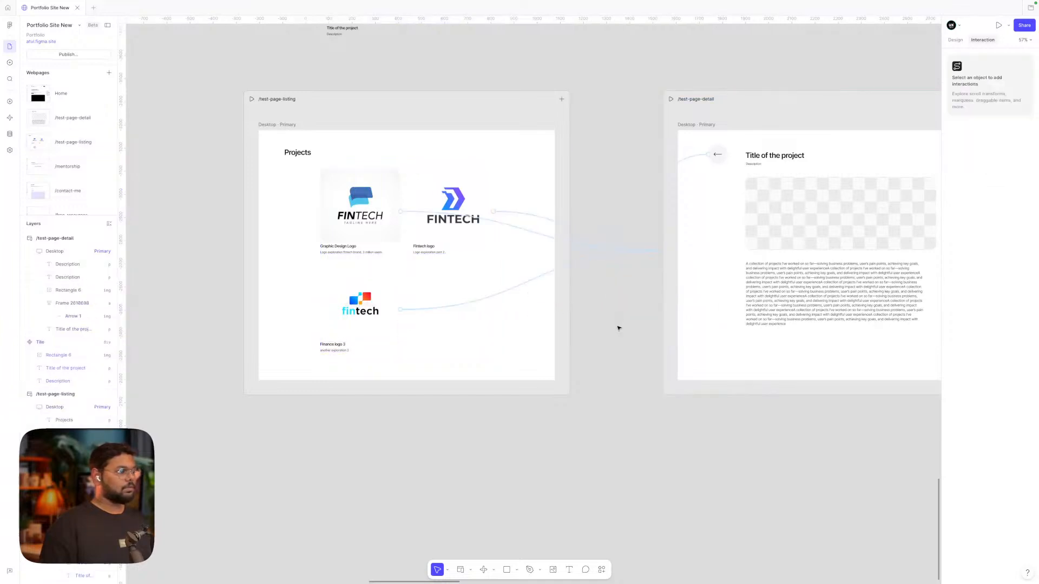
Delete the project tile's link to the detail page and undo the individual card links
{"action": "left_click", "coordinate": [349, 195]}
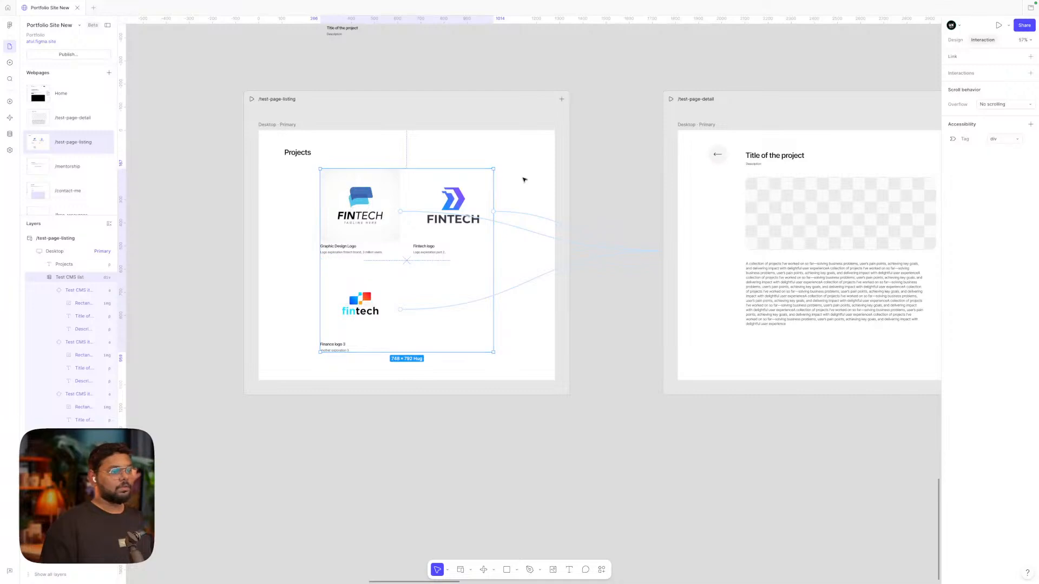
{"action": "left_click", "coordinate": [625, 169]}
{"action": "scroll", "coordinate": [349, 211], "scroll_direction": "up", "scroll_amount": 2}
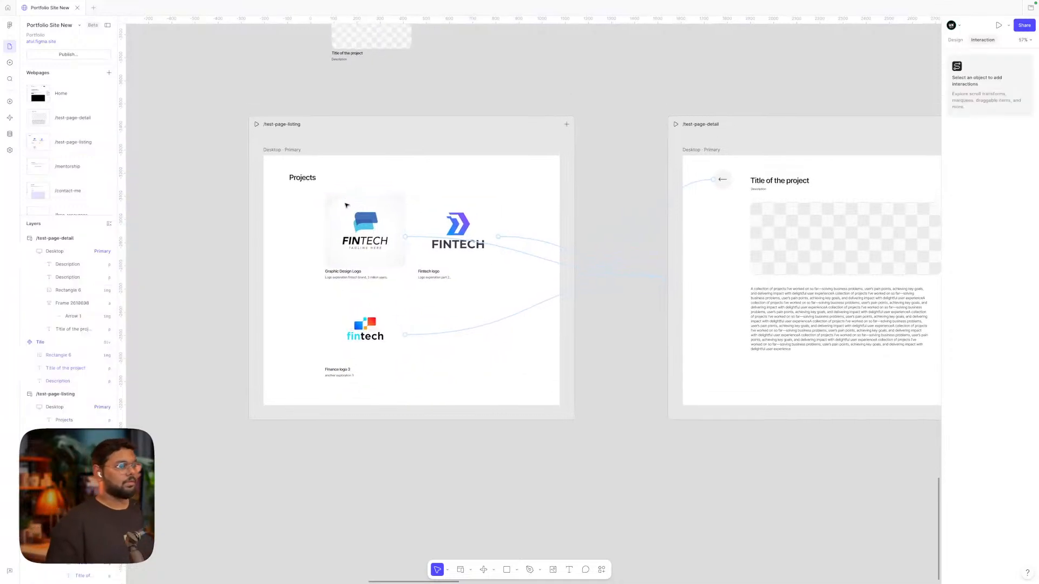
{"action": "scroll", "coordinate": [347, 206], "scroll_direction": "down", "scroll_amount": 3}
{"action": "scroll", "coordinate": [348, 205], "scroll_direction": "up", "scroll_amount": 2}
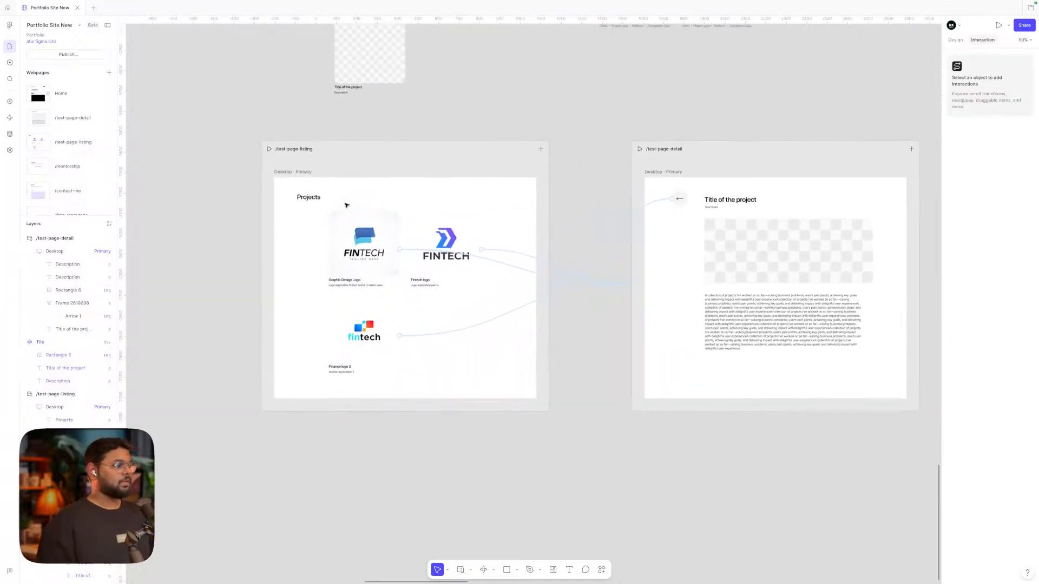
{"action": "left_click", "coordinate": [410, 214]}
{"action": "left_click", "coordinate": [579, 267]}
{"action": "left_click", "coordinate": [581, 268]}
{"action": "key", "text": "Delete"}
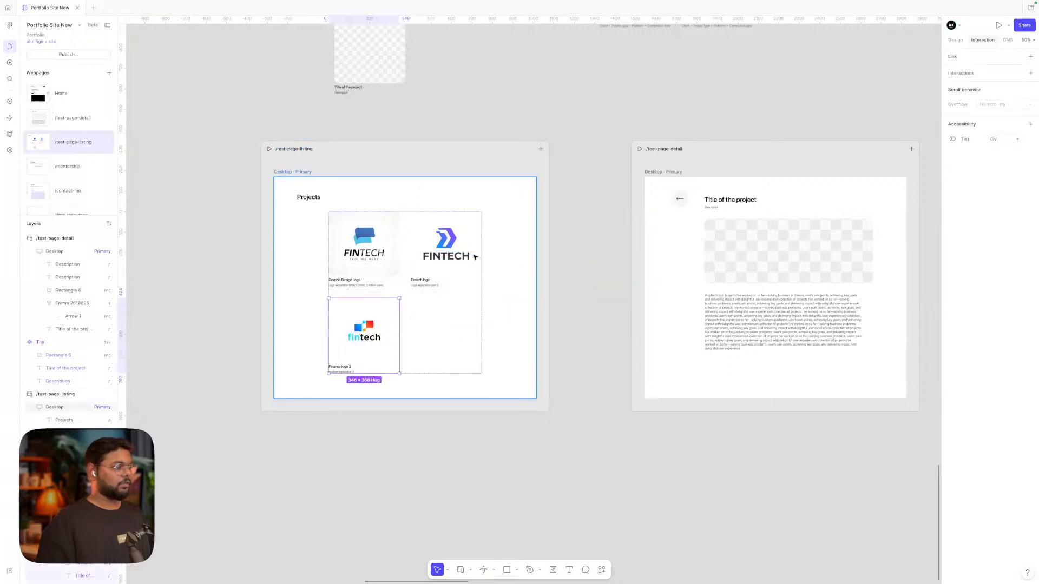
{"action": "left_click", "coordinate": [380, 243]}
{"action": "left_click", "coordinate": [475, 240]}
{"action": "key", "text": "super+z"}
{"action": "key", "text": "super+z"}
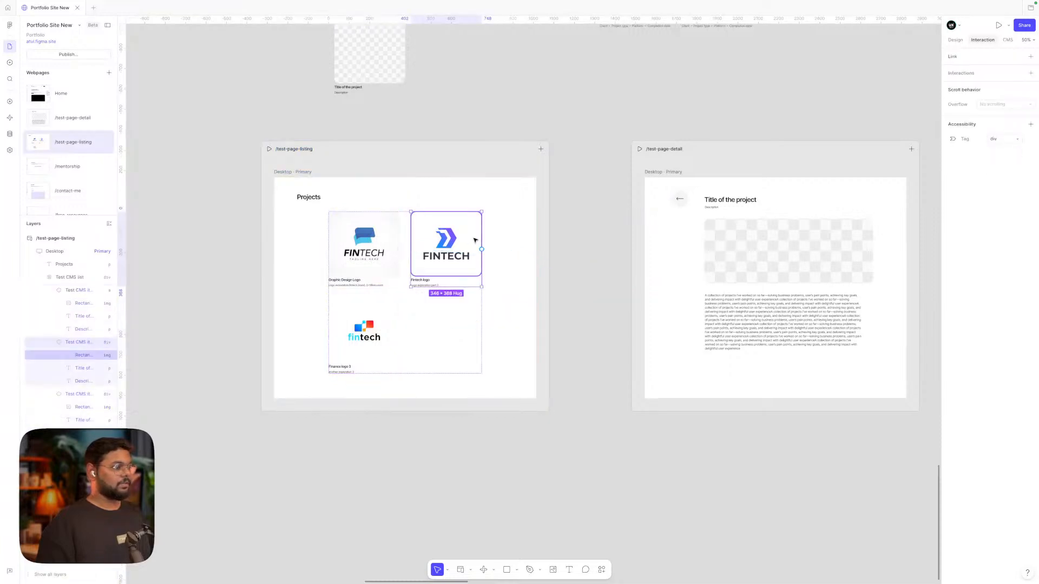
{"action": "key", "text": "super+z"}
{"action": "key", "text": "super+z"}
{"action": "key", "text": "super+z"}
{"action": "key", "text": "super+z"}
{"action": "key", "text": "super+z"}
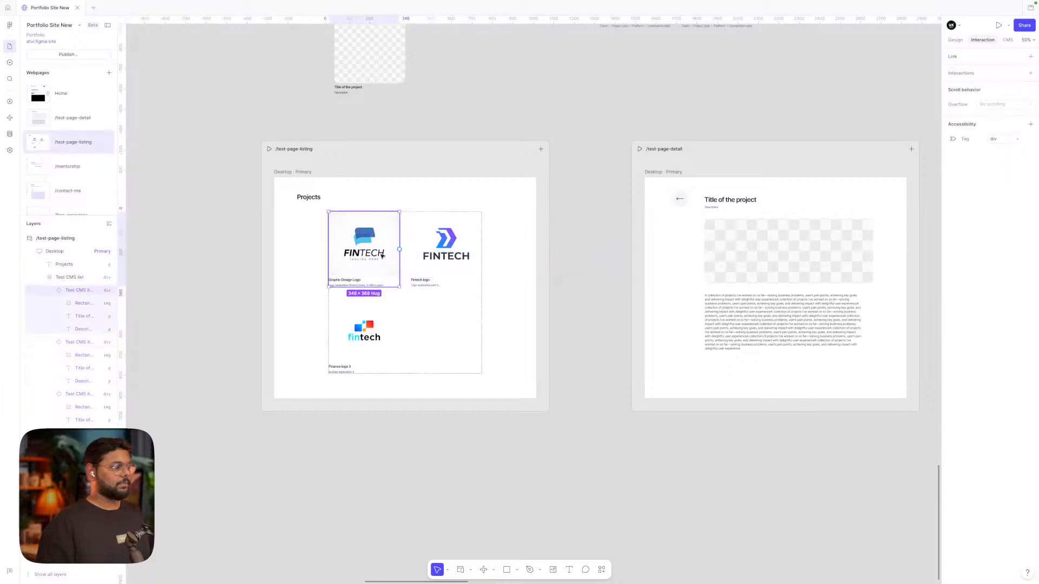
Link the Tile component's Rectangle 6 image to /test-page-detail
{"action": "left_click", "coordinate": [382, 64]}
{"action": "double_click", "coordinate": [382, 64]}
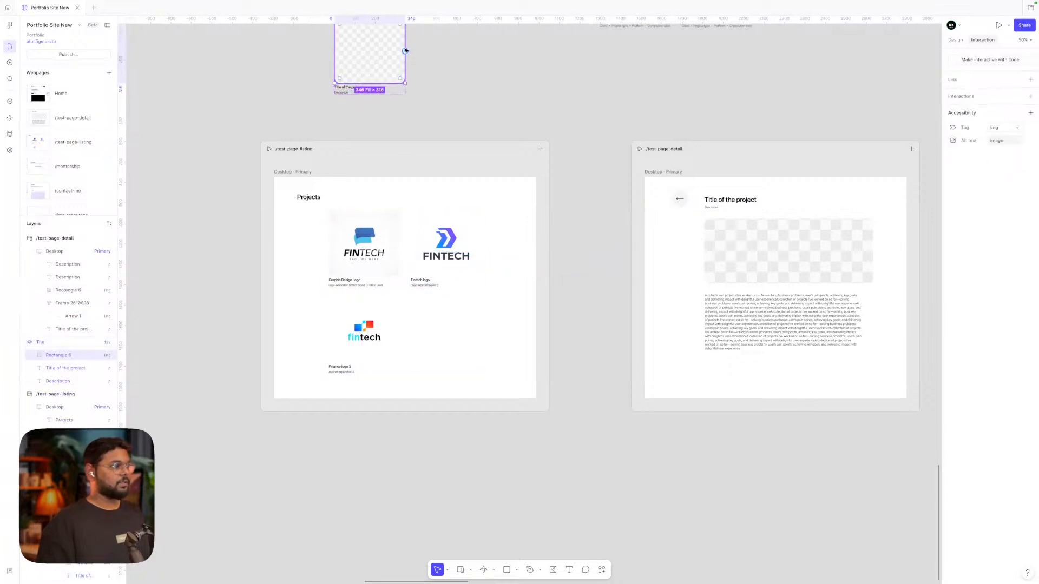
{"action": "left_click_drag", "start_coordinate": [405, 51], "coordinate": [706, 285]}
{"action": "left_click", "coordinate": [590, 237]}
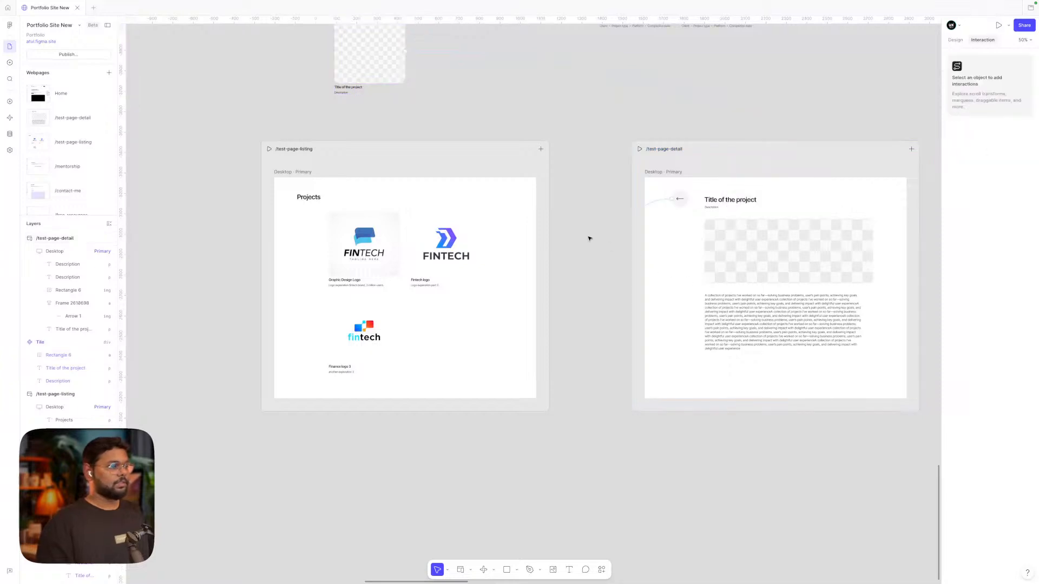
{"action": "scroll", "coordinate": [293, 119], "scroll_direction": "down", "scroll_amount": 1}
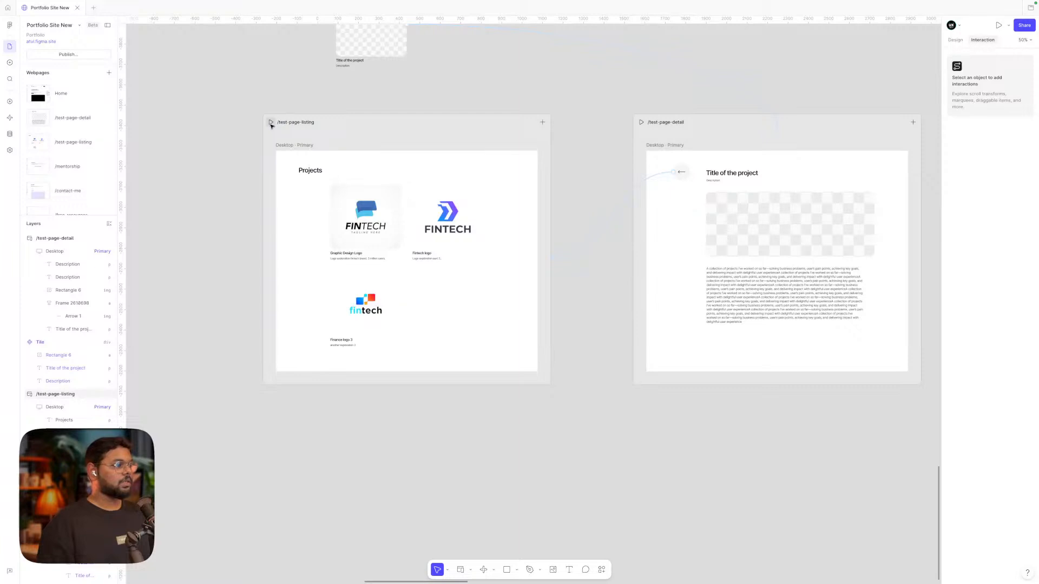
{"action": "scroll", "coordinate": [734, 225], "scroll_direction": "right", "scroll_amount": 5}
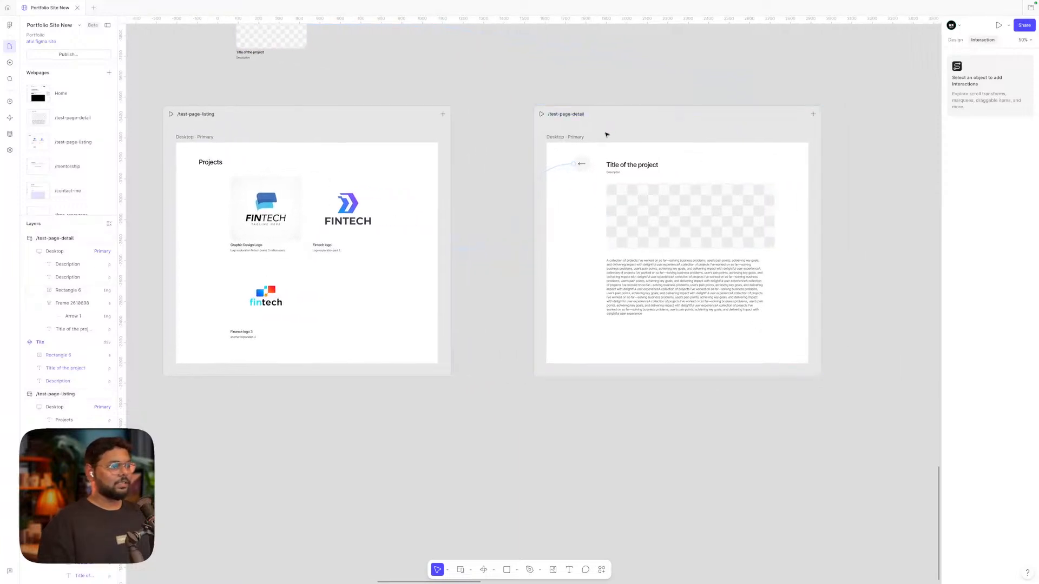
Connect the /test-page-detail webpage to the Test CMS collection
{"action": "left_click", "coordinate": [9, 133]}
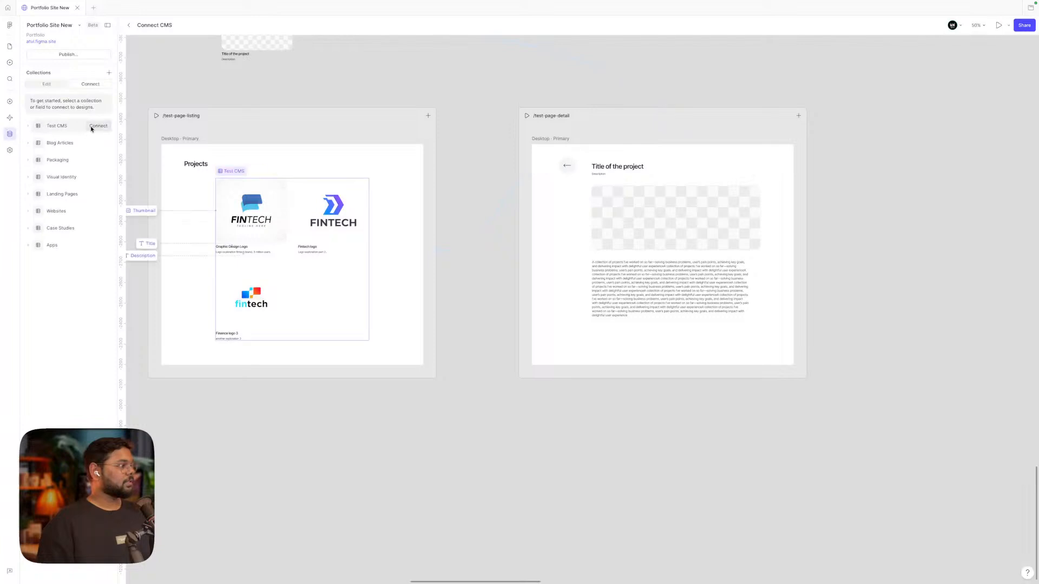
{"action": "left_click", "coordinate": [98, 125]}
{"action": "left_click", "coordinate": [151, 112]}
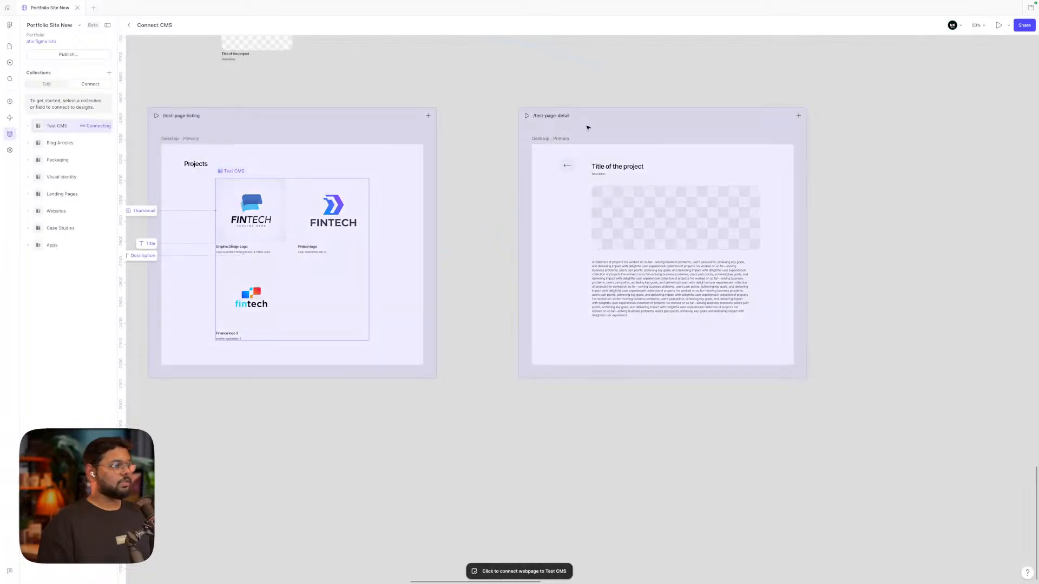
{"action": "left_click", "coordinate": [618, 124]}
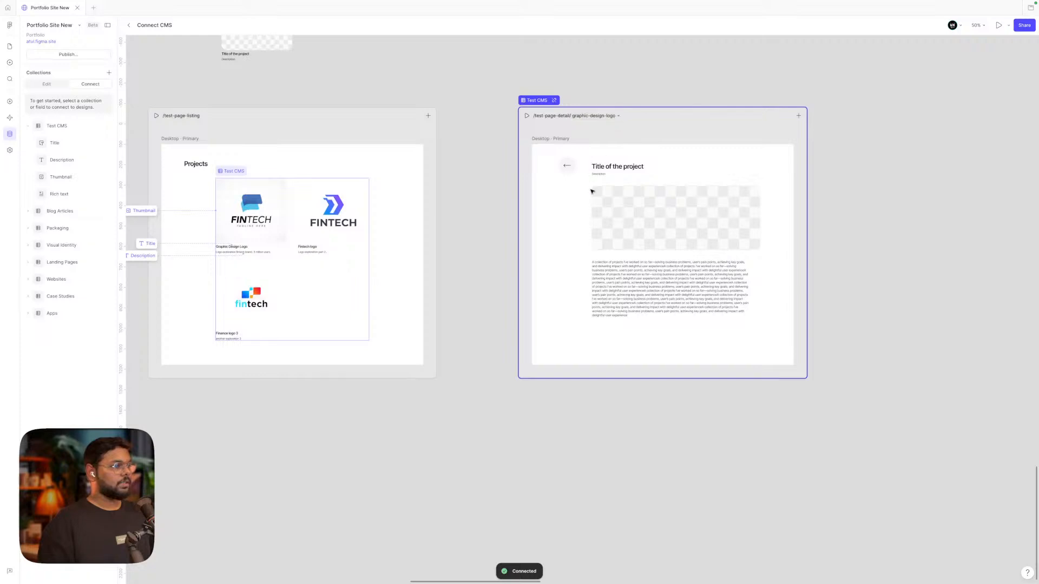
{"action": "scroll", "coordinate": [642, 184], "scroll_direction": "right", "scroll_amount": 1}
{"action": "scroll", "coordinate": [643, 184], "scroll_direction": "down", "scroll_amount": 1}
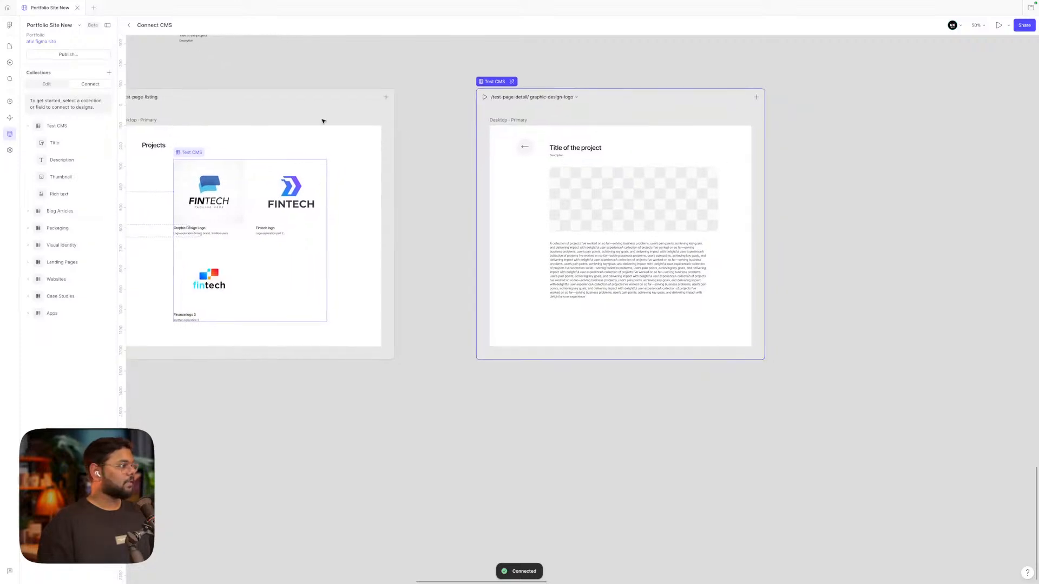
Bind Title, Description, Thumbnail and Rich text to the detail page's heading, subtitle, image and body
{"action": "mouse_move", "coordinate": [48, 143]}
{"action": "left_click", "coordinate": [103, 143]}
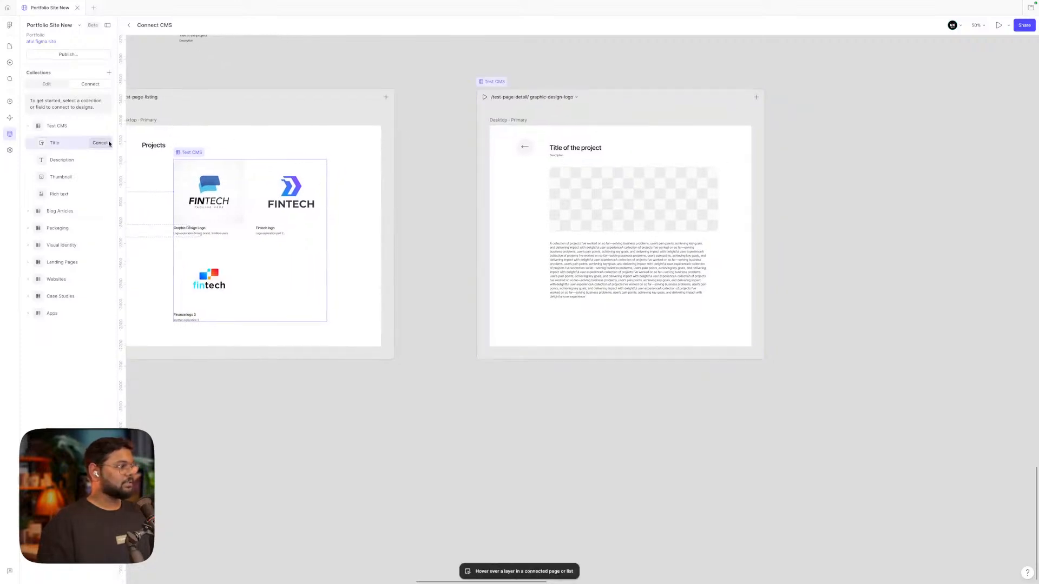
{"action": "left_click", "coordinate": [555, 152]}
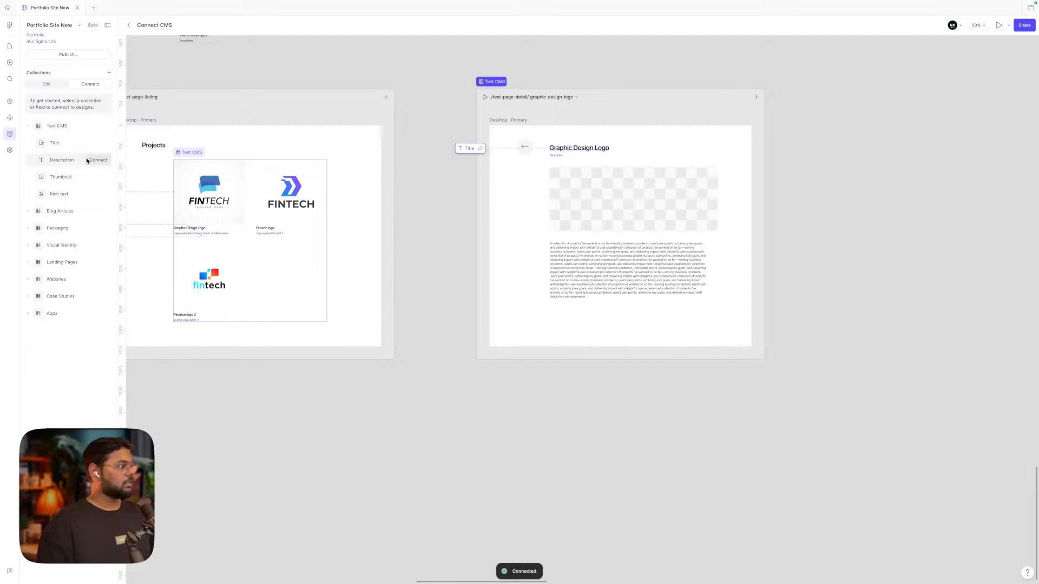
{"action": "left_click", "coordinate": [99, 159]}
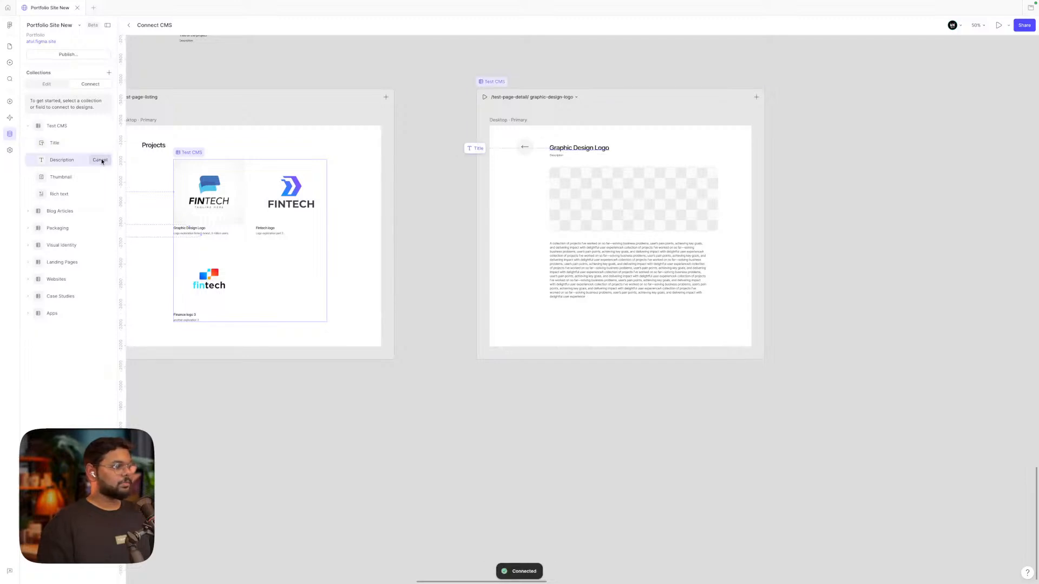
{"action": "left_click", "coordinate": [556, 157]}
{"action": "left_click", "coordinate": [99, 177]}
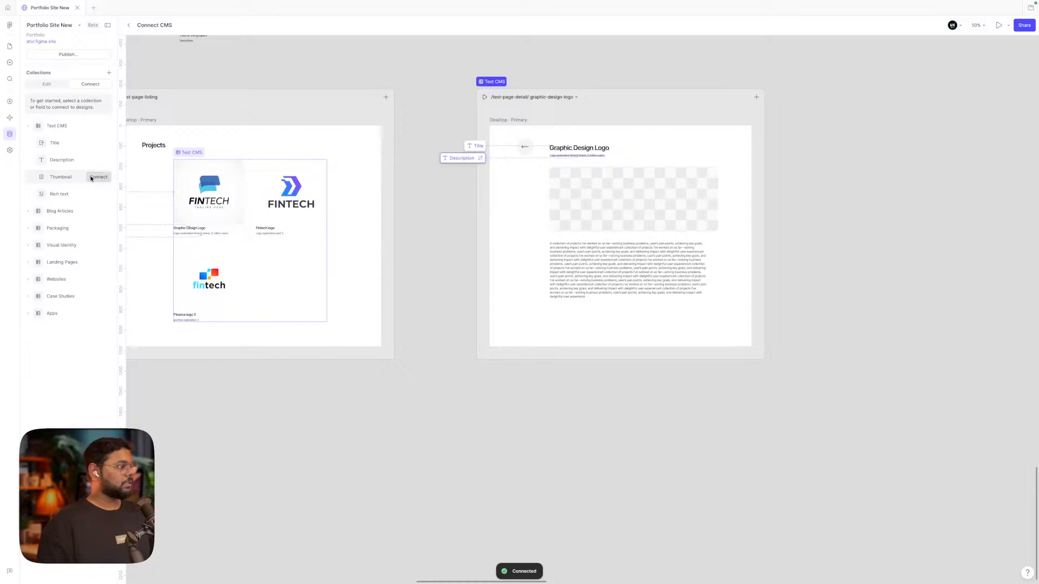
{"action": "left_click", "coordinate": [586, 203]}
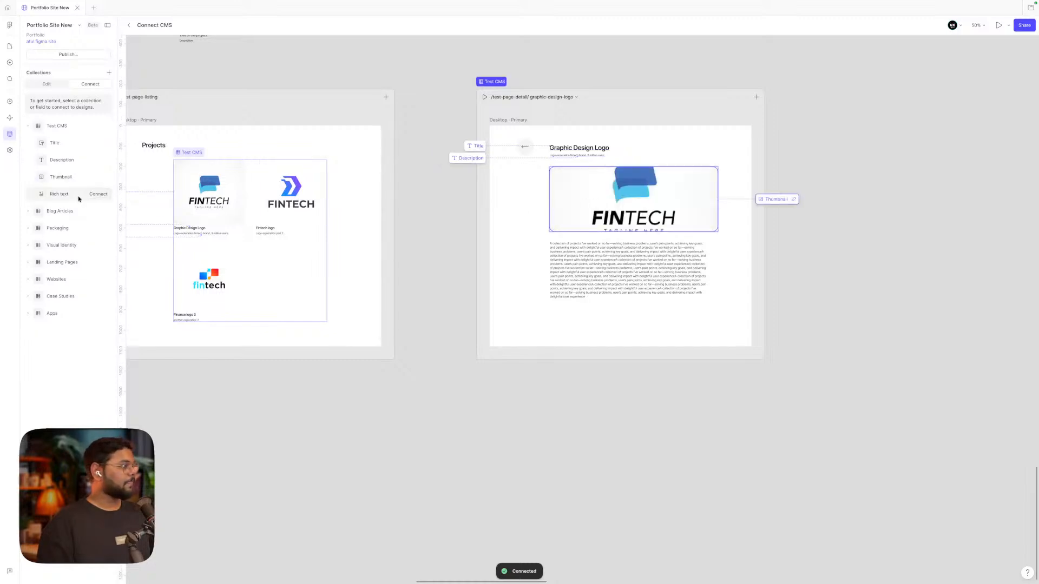
{"action": "left_click", "coordinate": [99, 194]}
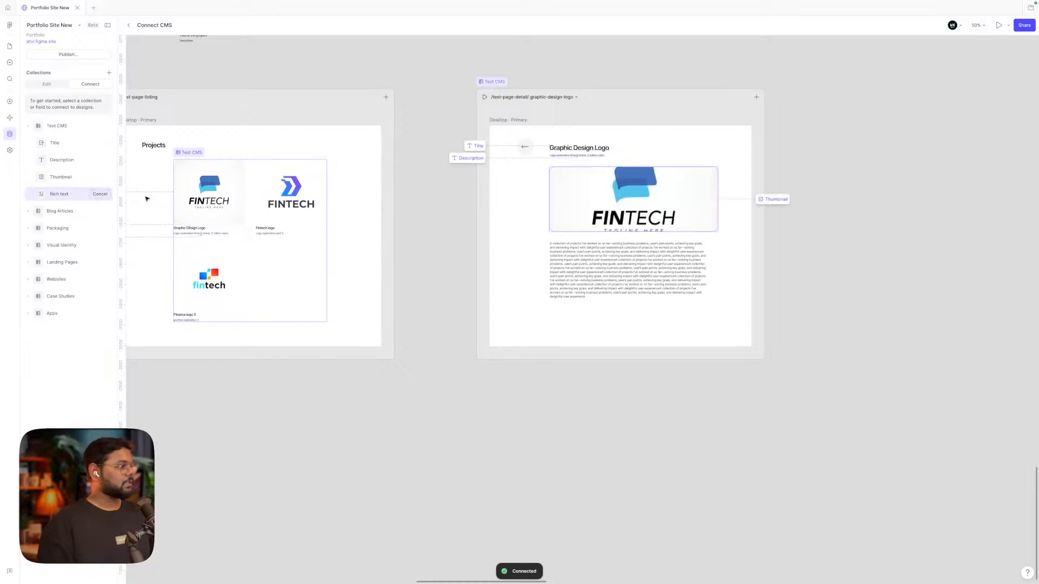
{"action": "left_click", "coordinate": [588, 262]}
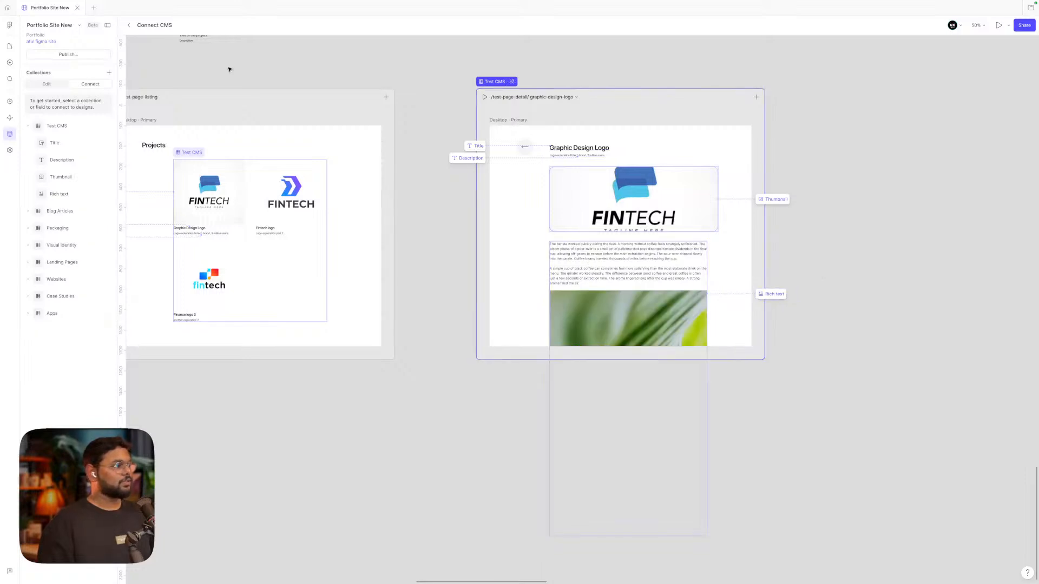
{"action": "left_click", "coordinate": [8, 47]}
{"action": "left_click", "coordinate": [518, 127]}
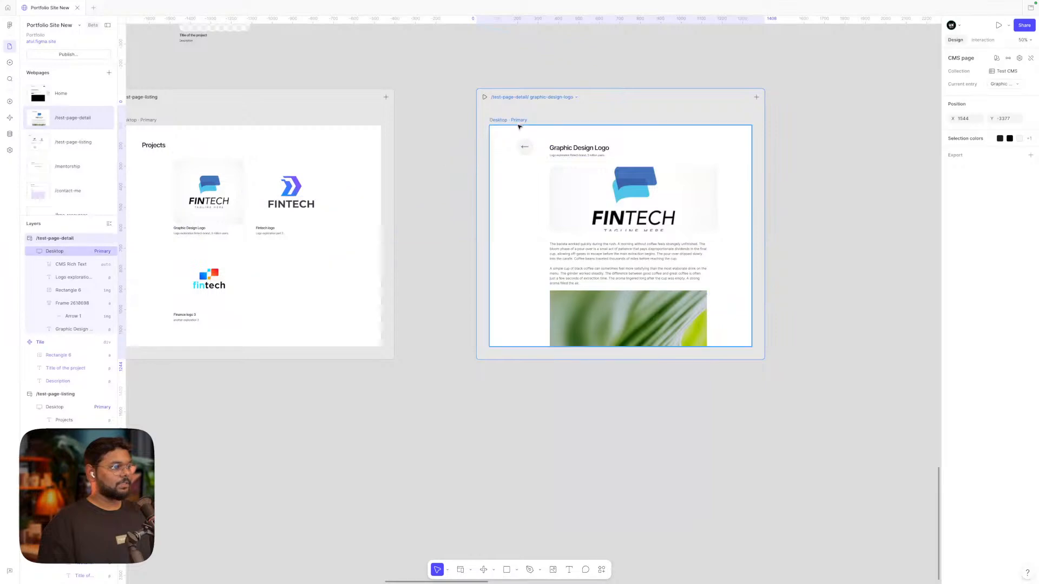
Make the detail page's Desktop frame 1797 high
{"action": "left_click", "coordinate": [520, 122]}
{"action": "left_click_drag", "start_coordinate": [558, 347], "coordinate": [555, 535]}
{"action": "left_click", "coordinate": [872, 327]}
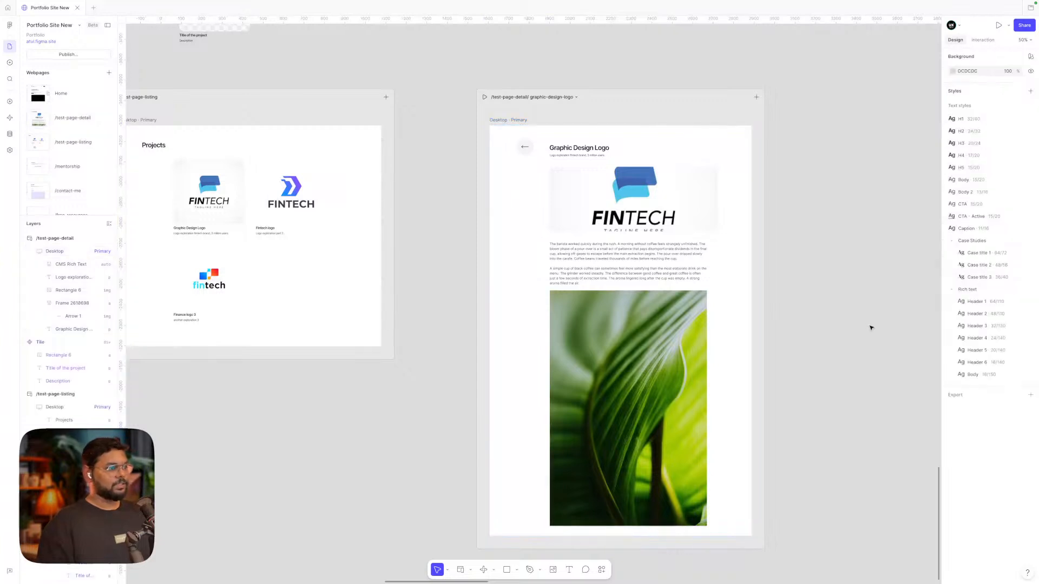
{"action": "scroll", "coordinate": [867, 324], "scroll_direction": "left", "scroll_amount": 2}
Preview the detail page with fintech-logo, finance-logo-3, then graphic-design-logo entries
{"action": "left_click", "coordinate": [609, 81]}
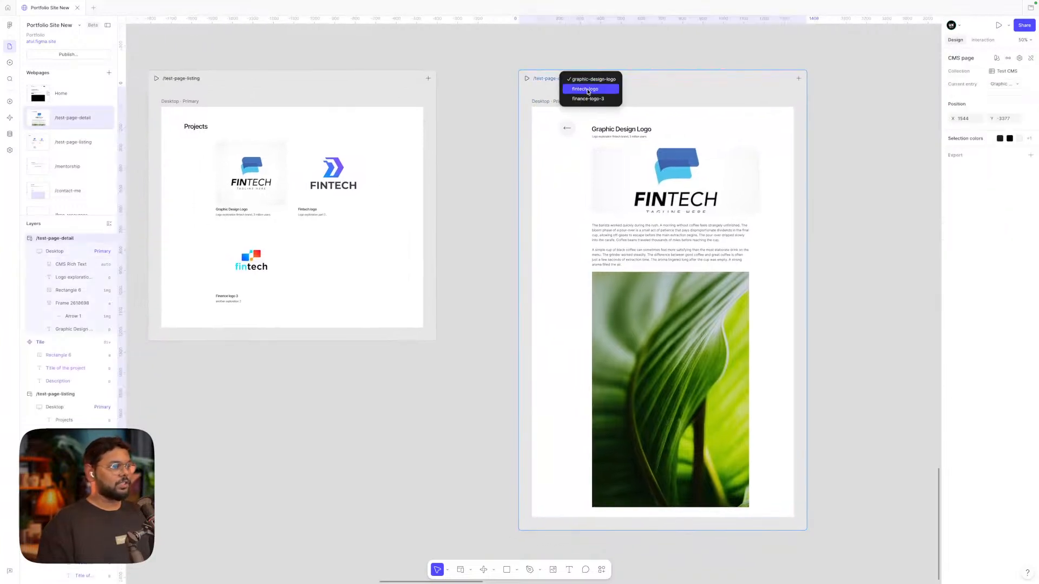
{"action": "left_click", "coordinate": [585, 90]}
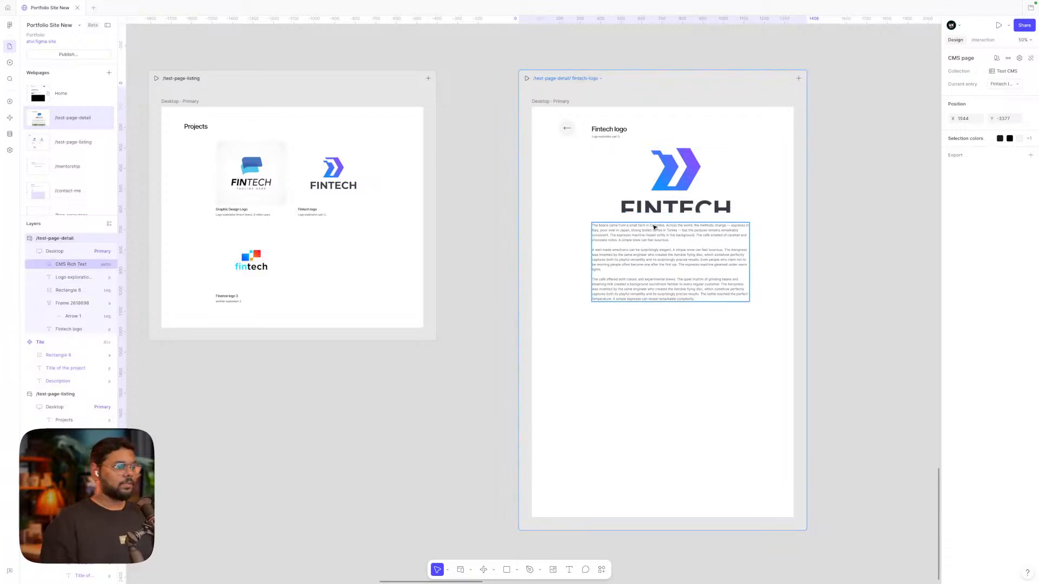
{"action": "left_click", "coordinate": [596, 77]}
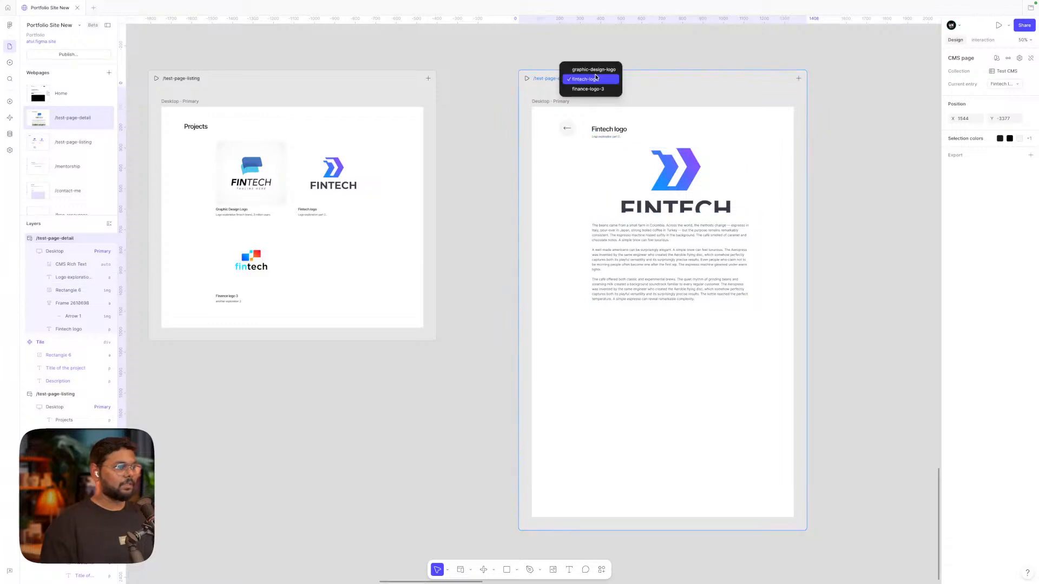
{"action": "left_click", "coordinate": [592, 91]}
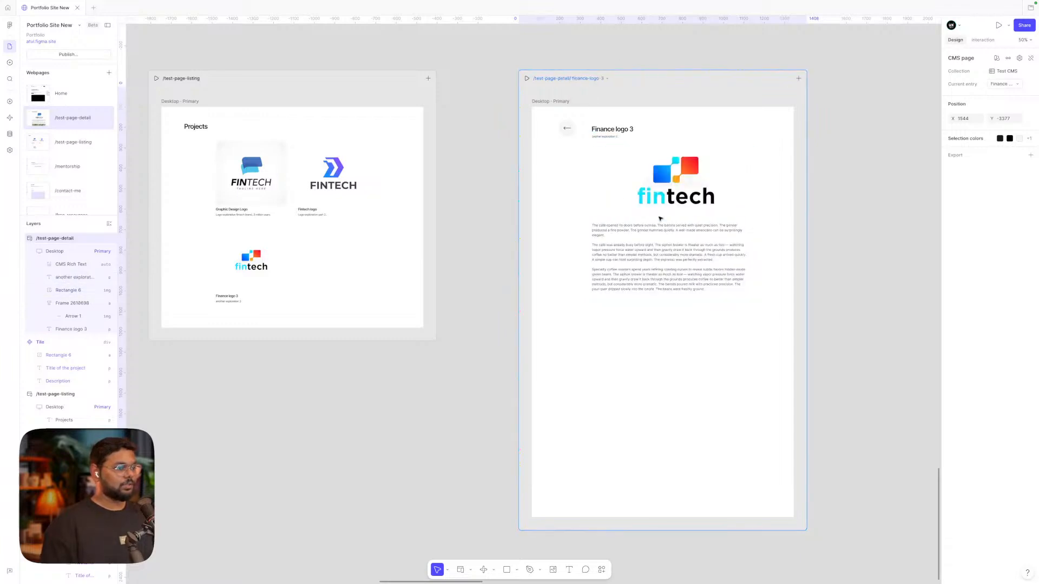
{"action": "left_click", "coordinate": [598, 80]}
{"action": "left_click", "coordinate": [592, 61]}
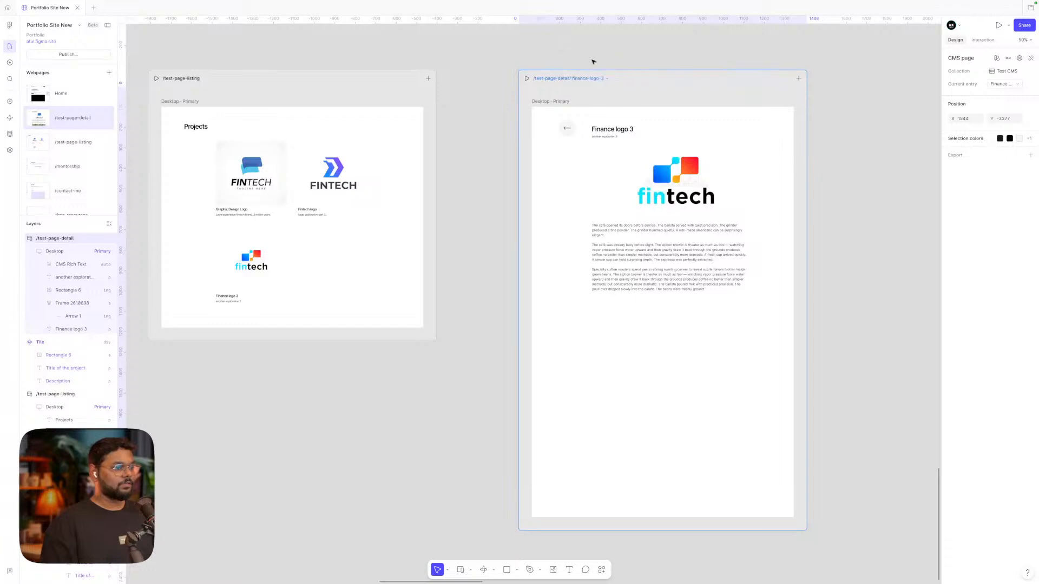
{"action": "left_click", "coordinate": [878, 236]}
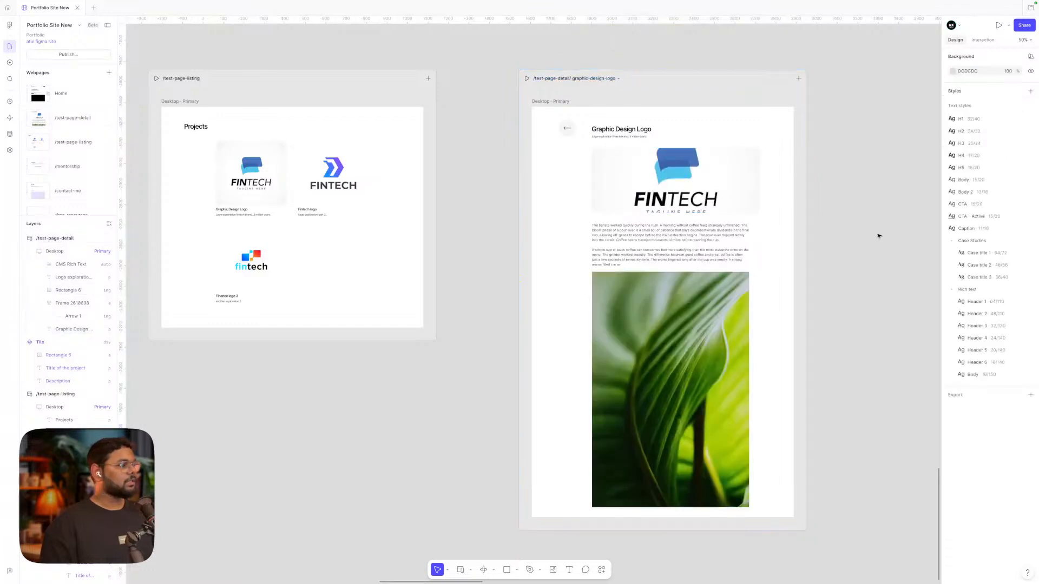
Widen the CMS Rich Text block to 822 and move it just below the logo image
{"action": "left_click", "coordinate": [697, 330]}
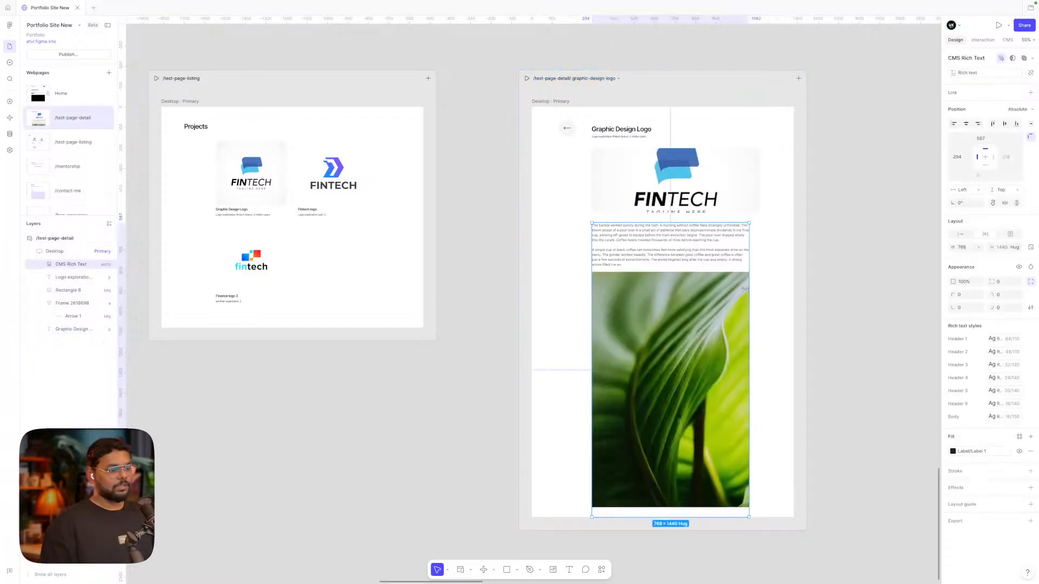
{"action": "left_click_drag", "start_coordinate": [747, 287], "coordinate": [758, 288]}
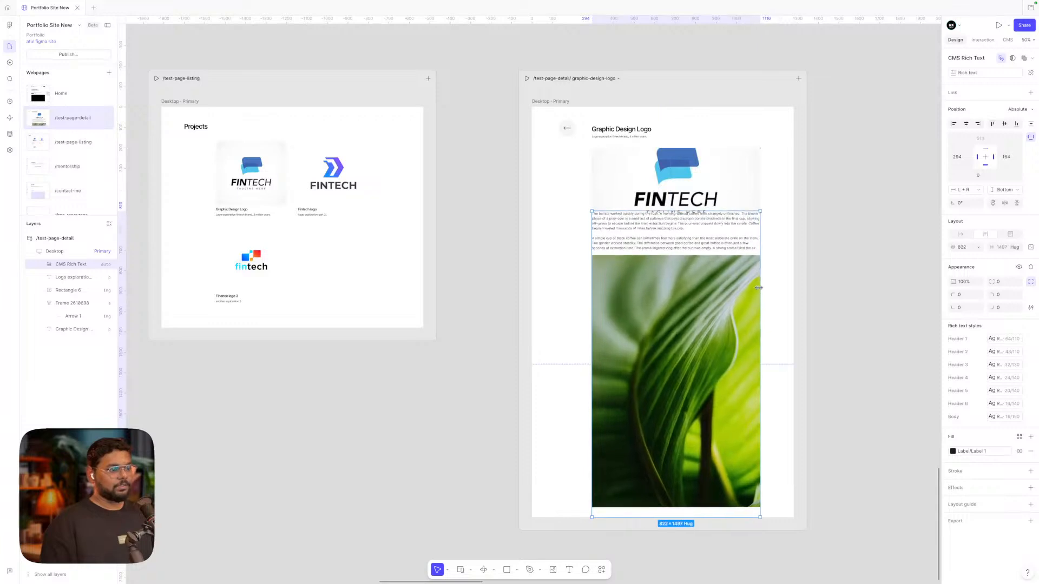
{"action": "left_click_drag", "start_coordinate": [656, 290], "coordinate": [656, 299]}
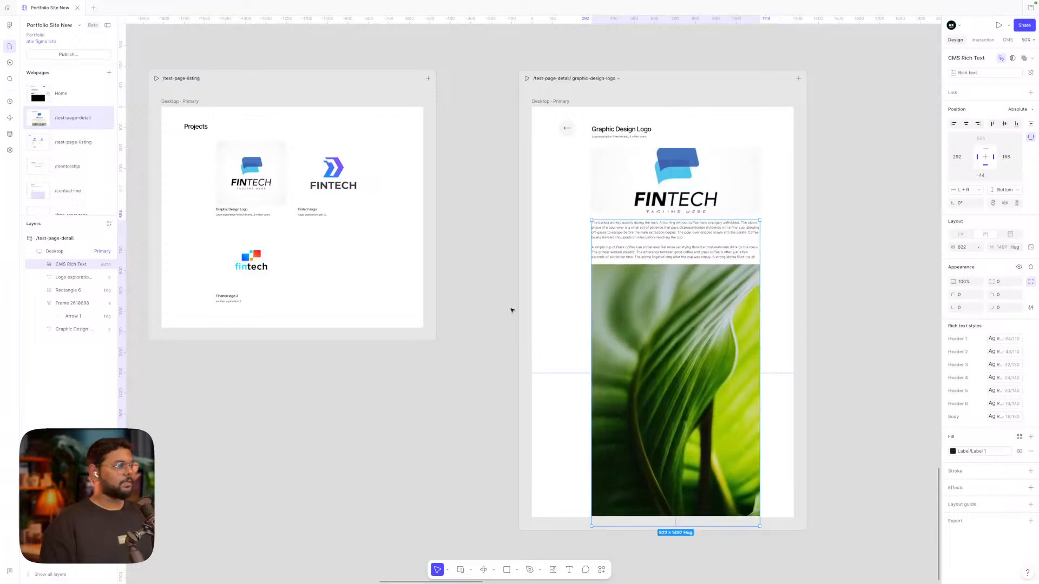
{"action": "left_click", "coordinate": [506, 310]}
Preview the /test-page-listing page, then return to the editor
{"action": "left_click", "coordinate": [156, 78]}
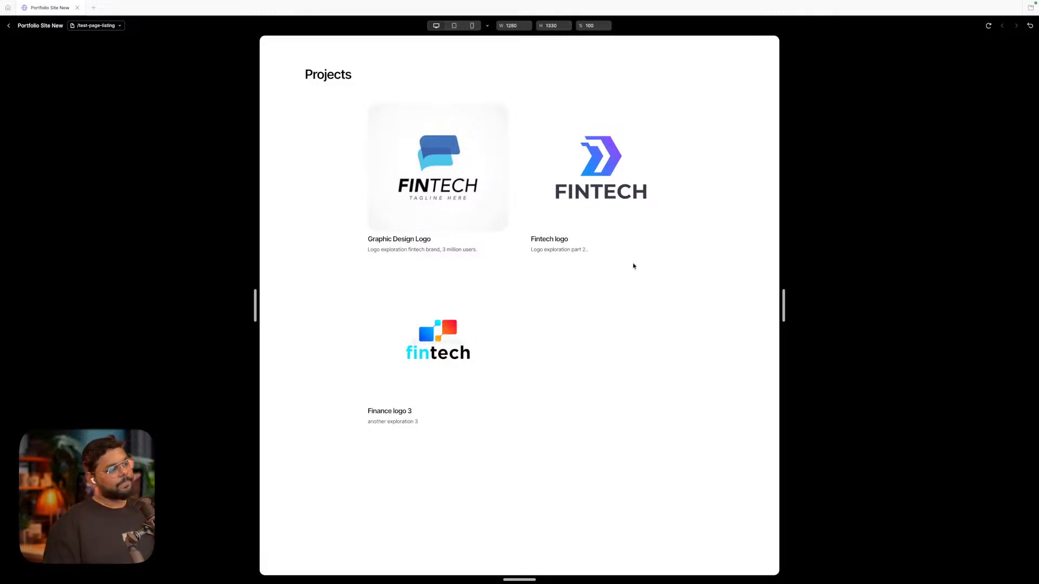
{"action": "left_click", "coordinate": [7, 26]}
{"action": "scroll", "coordinate": [349, 217], "scroll_direction": "up", "scroll_amount": 4}
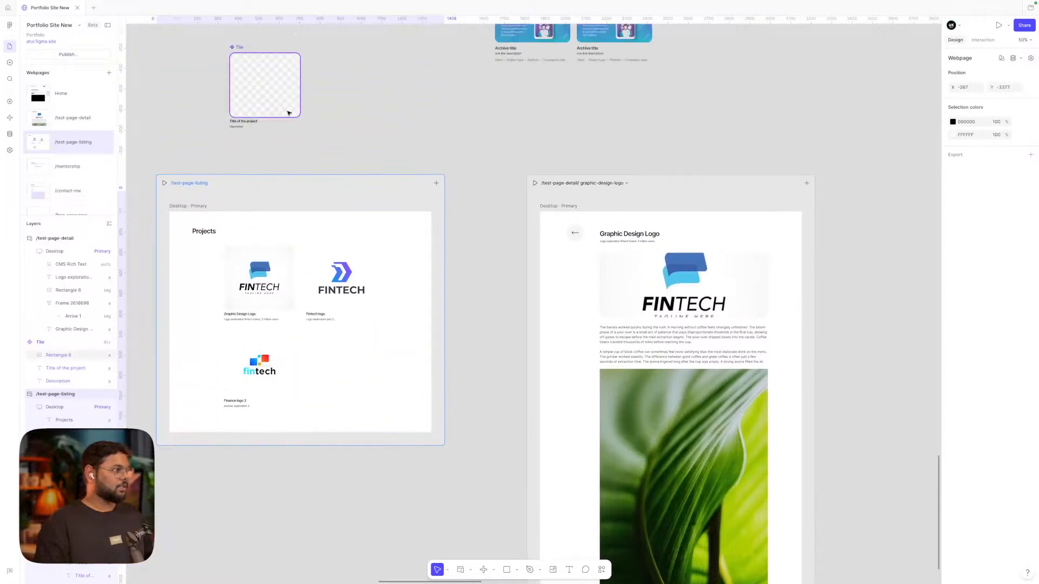
Add a B7B7B7 grey stroke to the Tile's image rectangle
{"action": "left_click", "coordinate": [288, 113]}
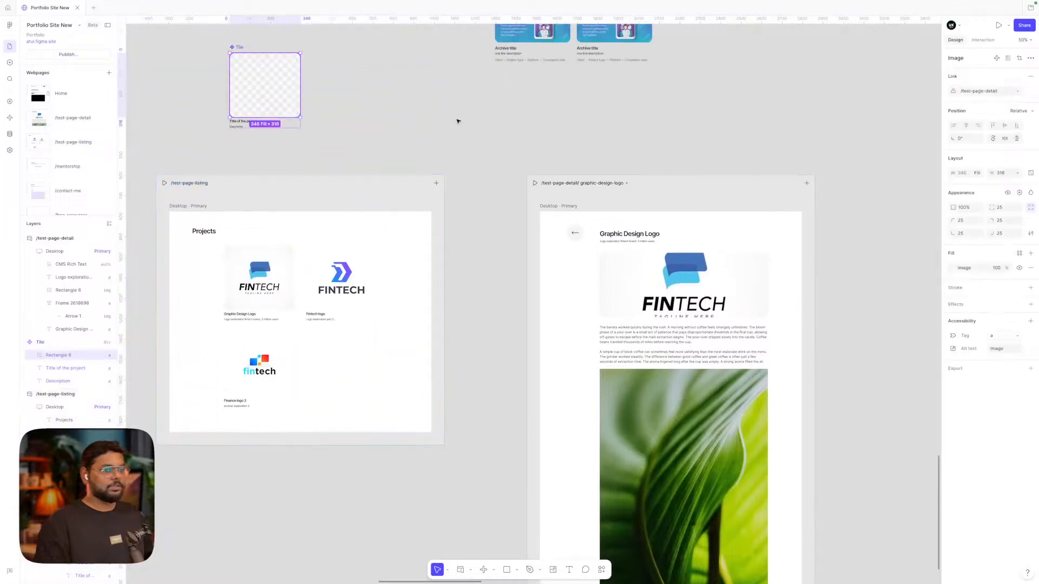
{"action": "left_click", "coordinate": [1030, 287]}
{"action": "left_click_drag", "start_coordinate": [878, 350], "coordinate": [844, 359]}
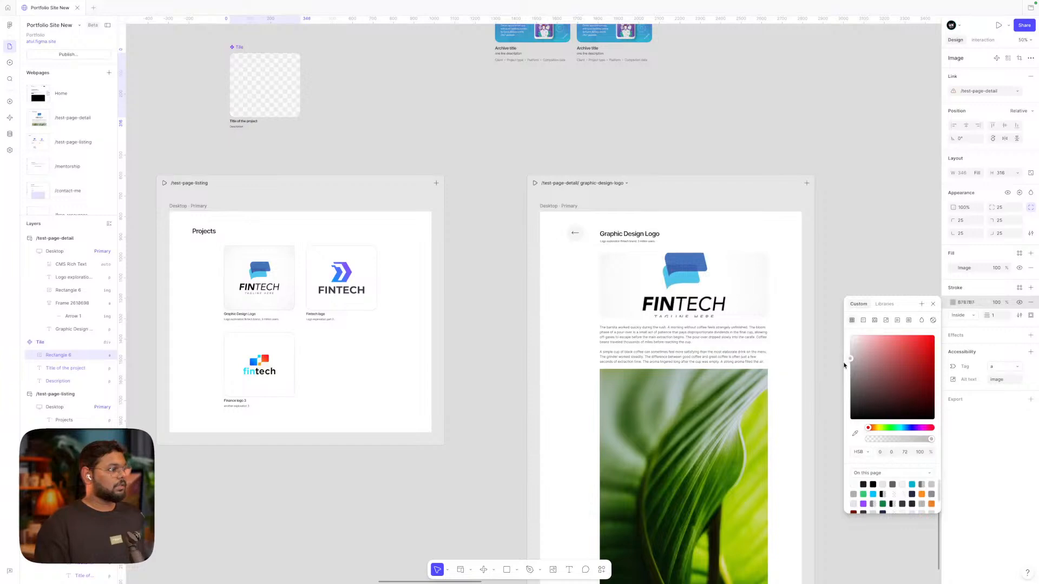
{"action": "left_click", "coordinate": [528, 300]}
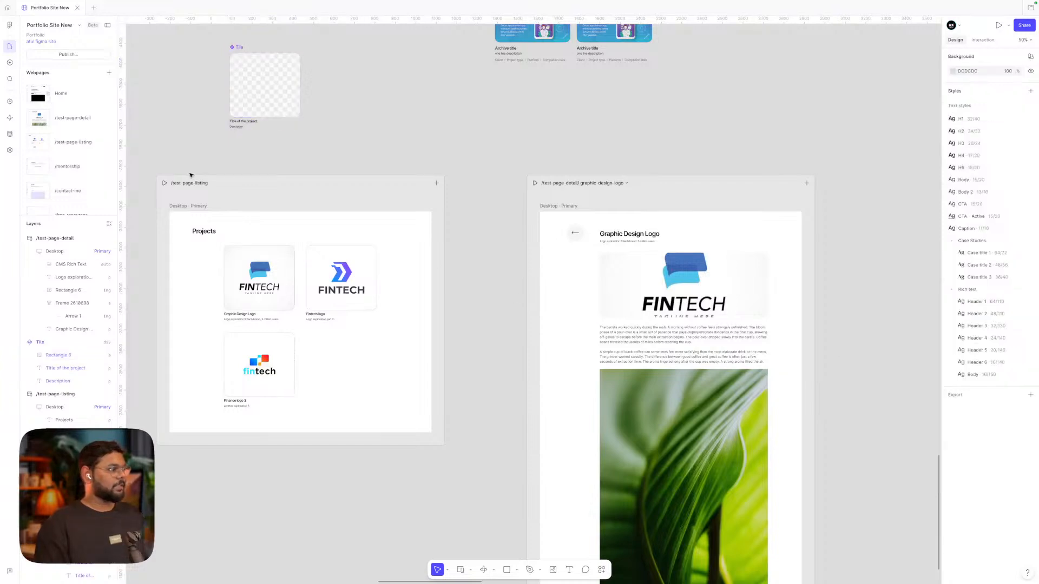
Preview the bordered listing at 1372 px and open the Graphic Design Logo detail page
{"action": "left_click", "coordinate": [165, 183]}
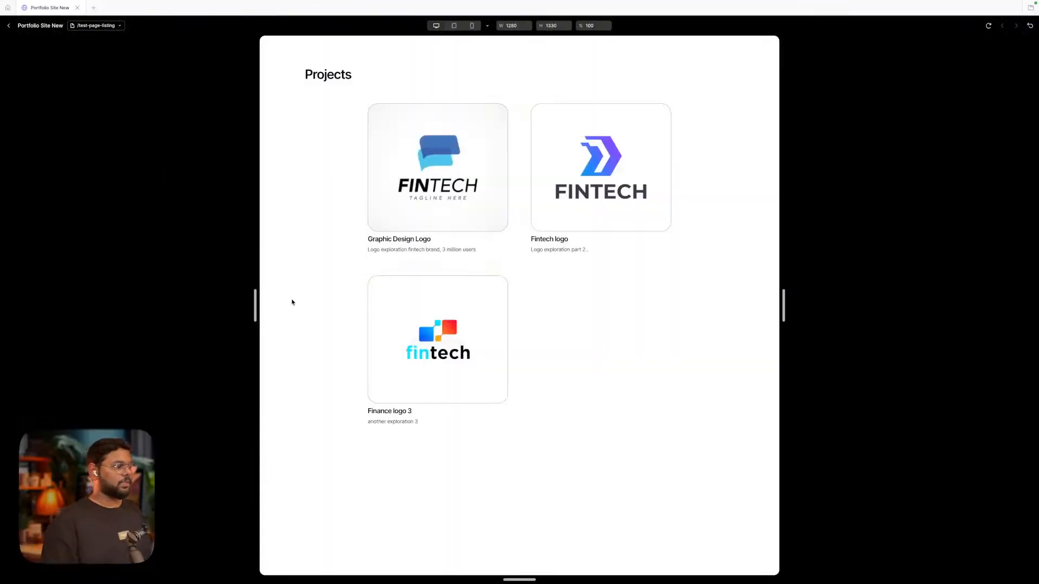
{"action": "left_click_drag", "start_coordinate": [255, 306], "coordinate": [237, 306]}
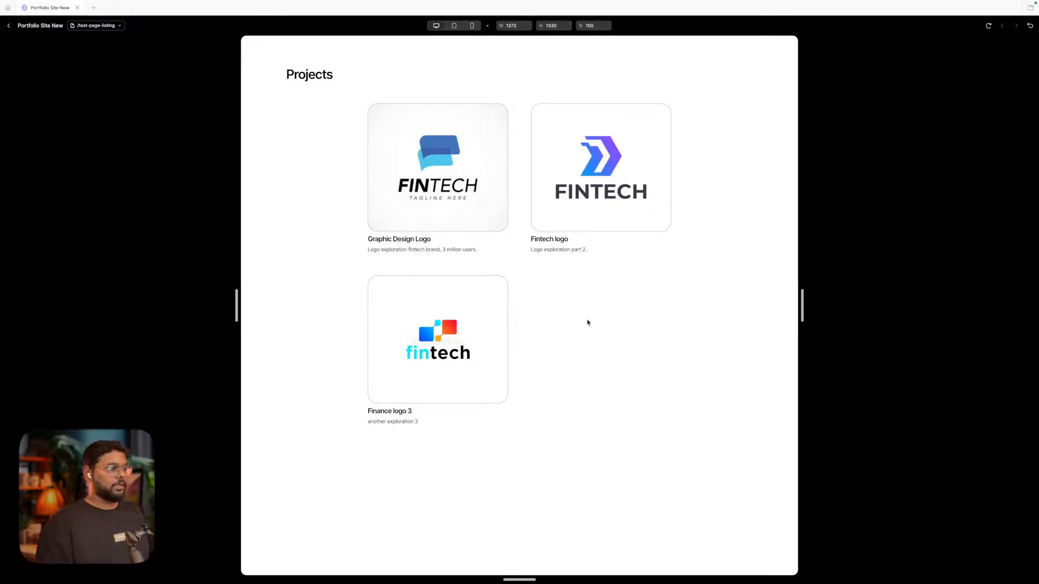
{"action": "left_click", "coordinate": [454, 180]}
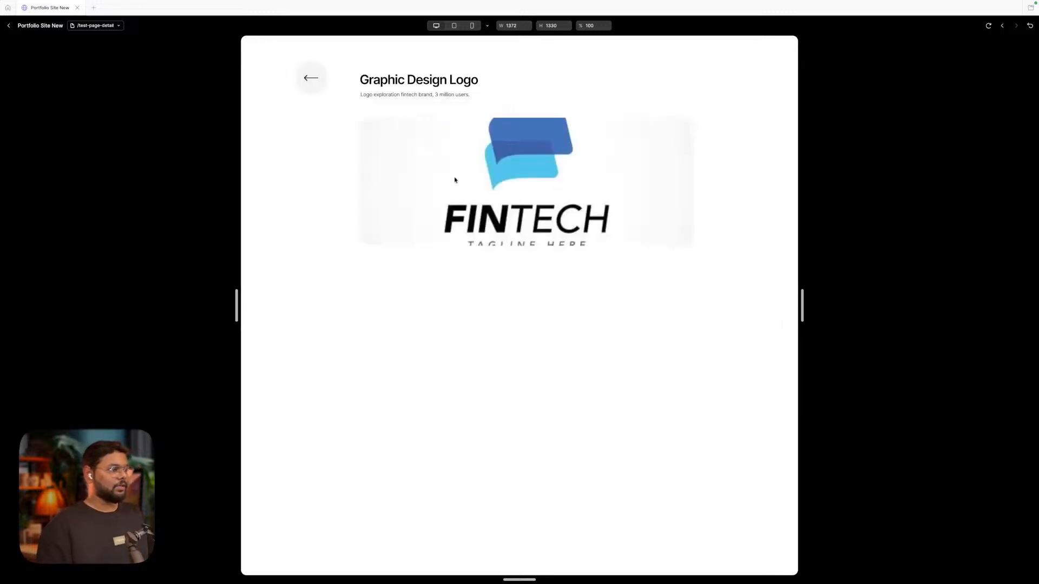
{"action": "scroll", "coordinate": [528, 279], "scroll_direction": "down", "scroll_amount": 5}
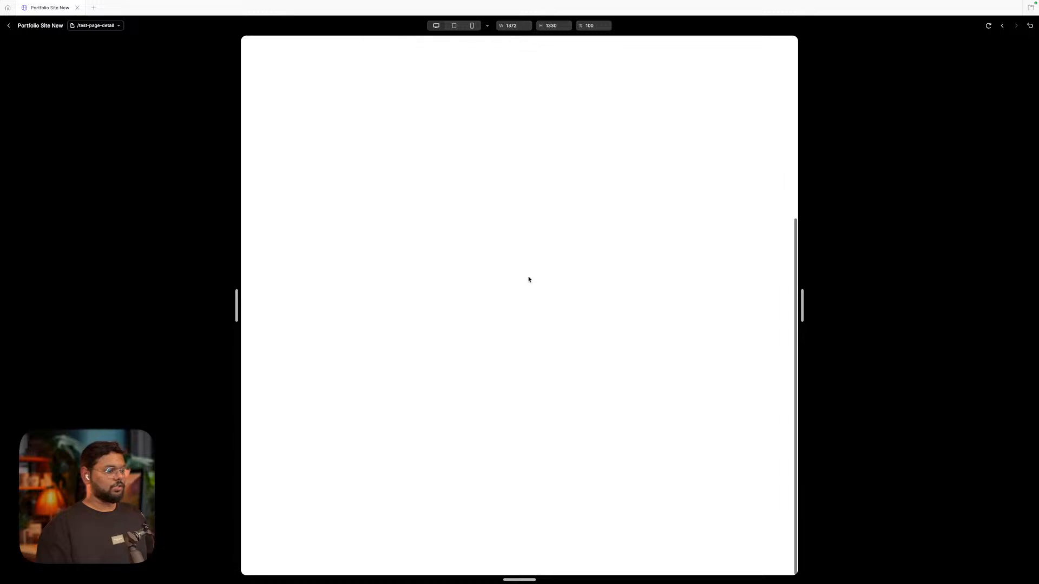
{"action": "scroll", "coordinate": [529, 279], "scroll_direction": "up", "scroll_amount": 5}
{"action": "scroll", "coordinate": [512, 278], "scroll_direction": "down", "scroll_amount": 3}
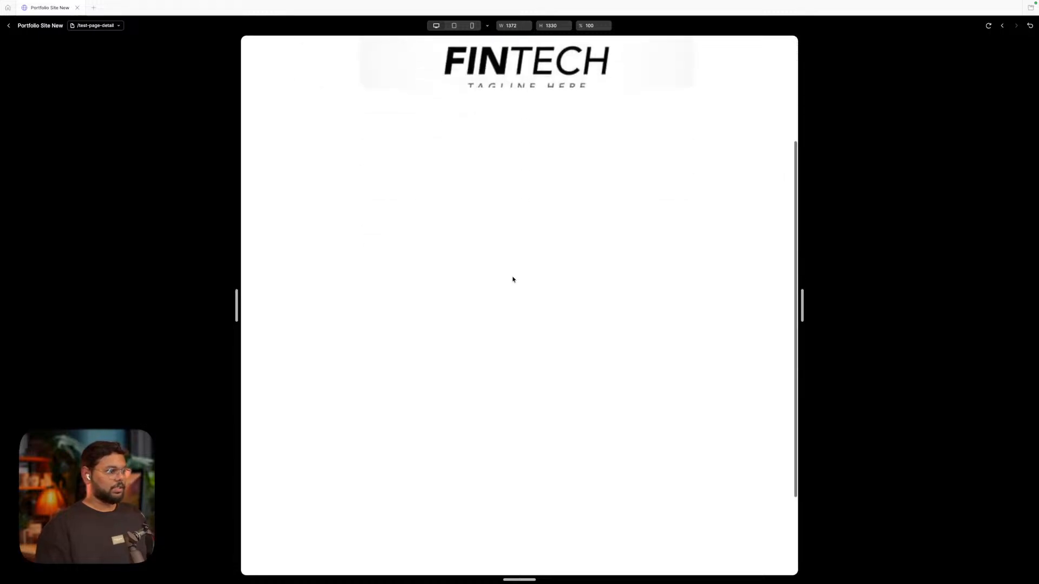
{"action": "scroll", "coordinate": [512, 278], "scroll_direction": "up", "scroll_amount": 3}
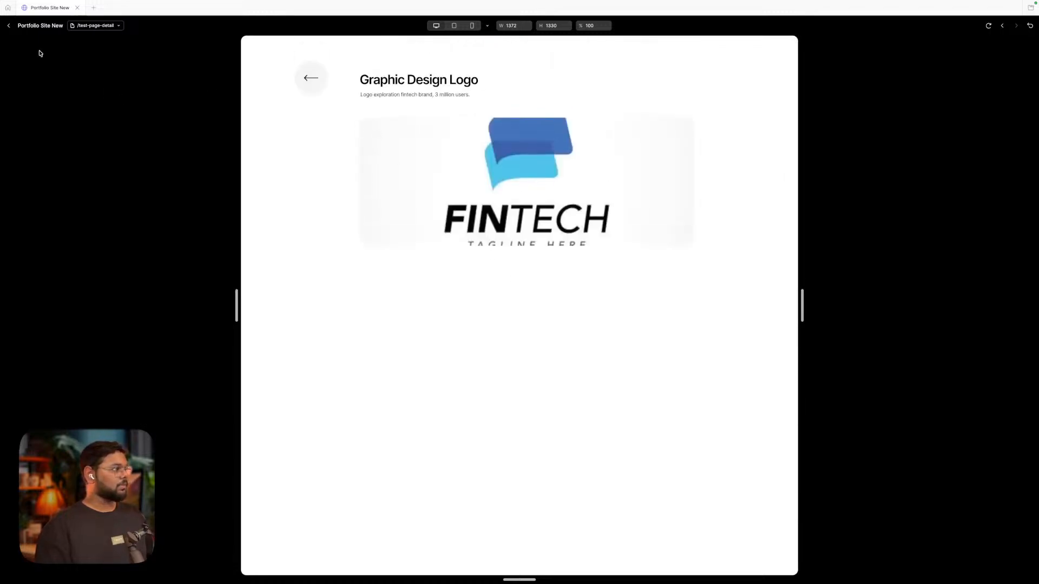
{"action": "left_click", "coordinate": [8, 25]}
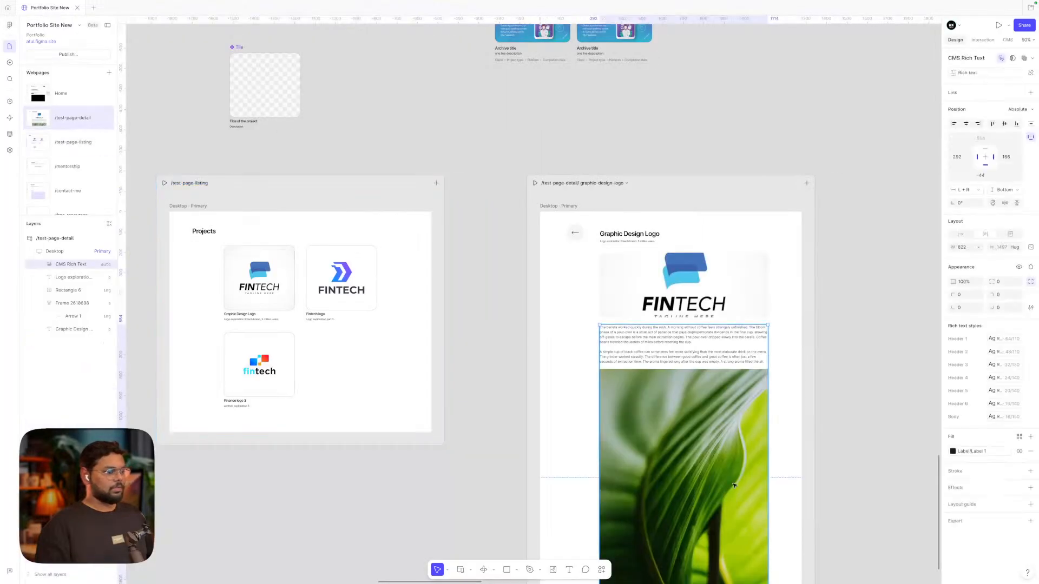
Nudge the rich text block lower, then preview and open the Graphic Design Logo page
{"action": "scroll", "coordinate": [734, 485], "scroll_direction": "down", "scroll_amount": 2}
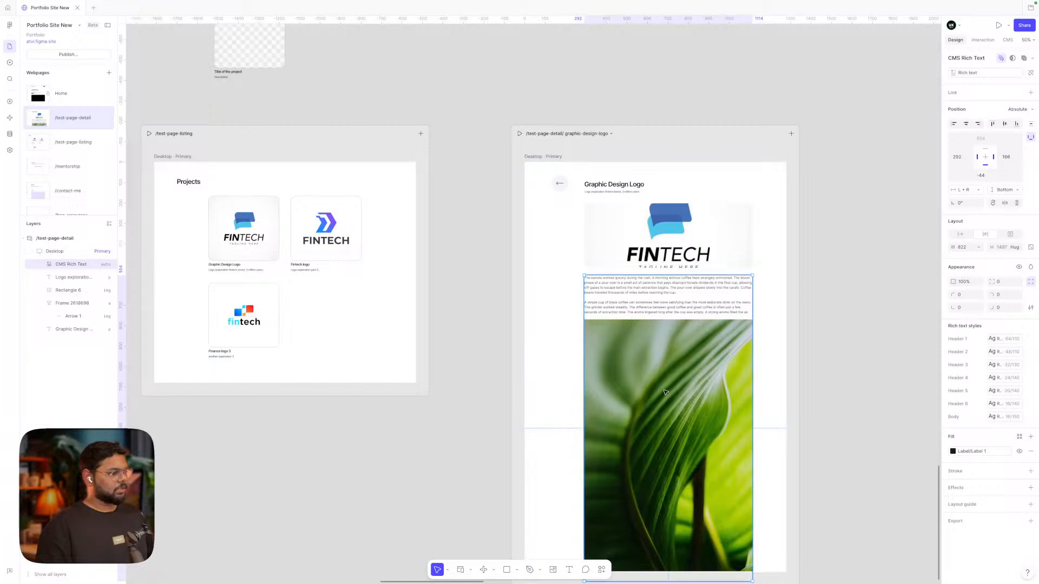
{"action": "left_click_drag", "start_coordinate": [668, 380], "coordinate": [669, 386]}
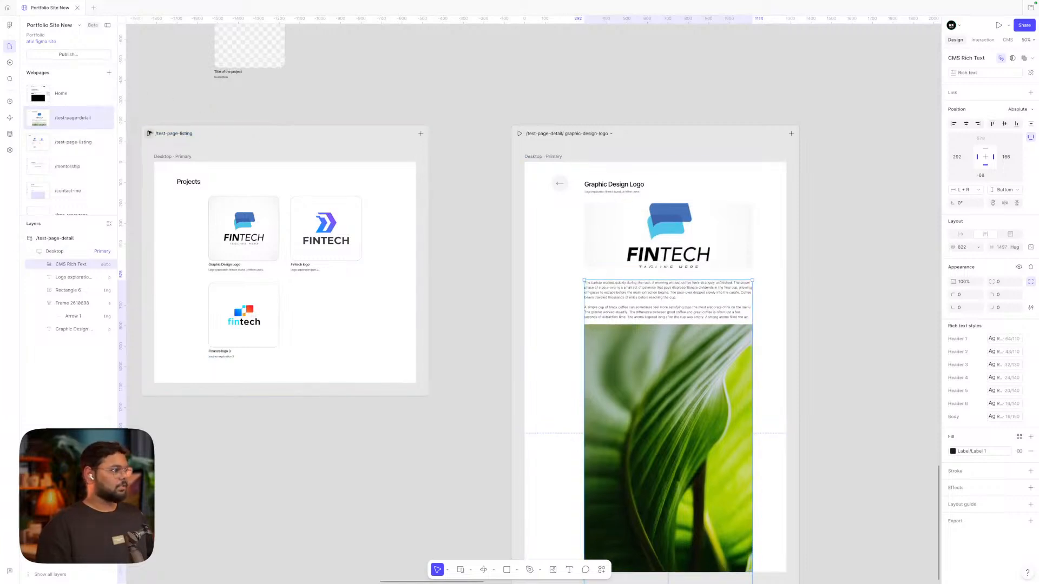
{"action": "left_click", "coordinate": [164, 134]}
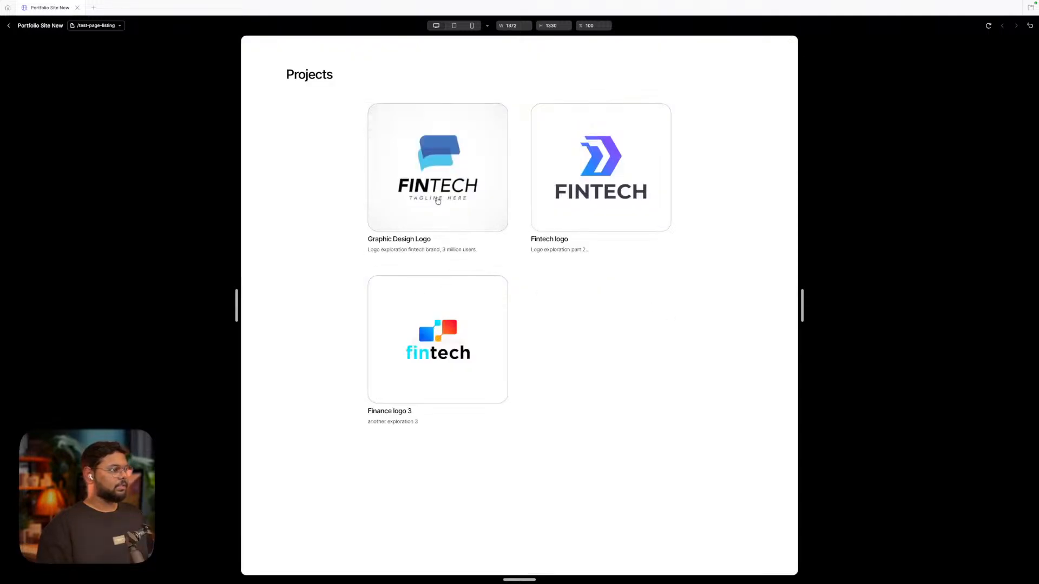
{"action": "left_click", "coordinate": [438, 200]}
{"action": "scroll", "coordinate": [704, 332], "scroll_direction": "down", "scroll_amount": 7}
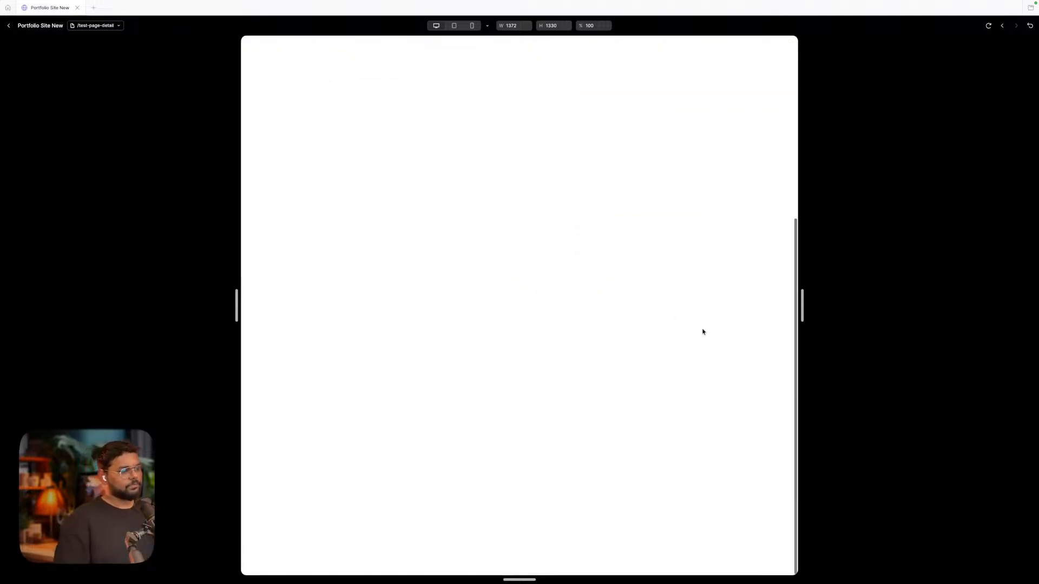
{"action": "scroll", "coordinate": [704, 332], "scroll_direction": "up", "scroll_amount": 7}
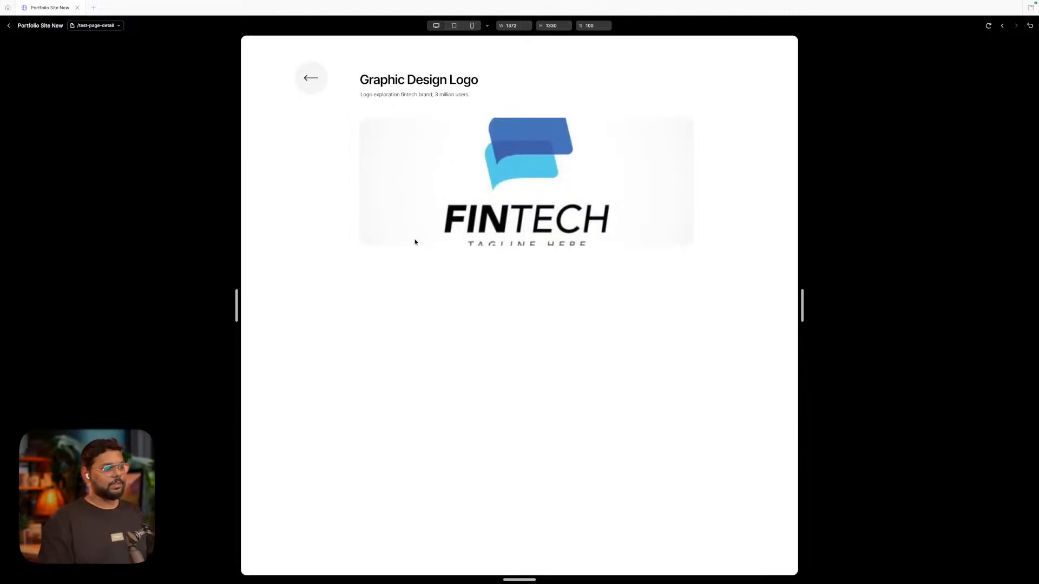
{"action": "scroll", "coordinate": [418, 247], "scroll_direction": "down", "scroll_amount": 3}
{"action": "scroll", "coordinate": [419, 253], "scroll_direction": "up", "scroll_amount": 3}
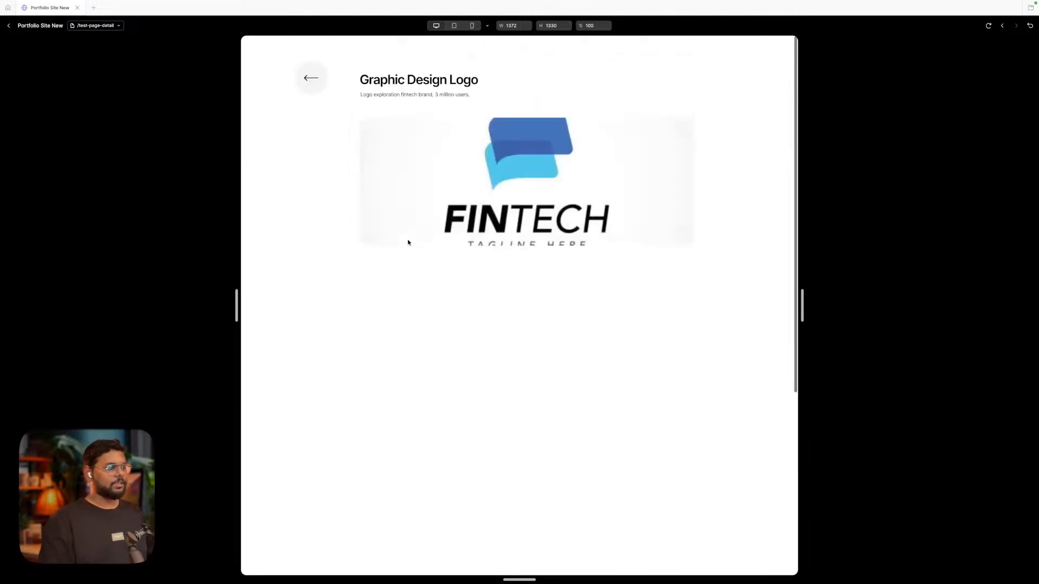
Test the back arrow returning to the Projects grid, reopening the project, then close preview
{"action": "left_click", "coordinate": [310, 85]}
{"action": "left_click", "coordinate": [618, 185]}
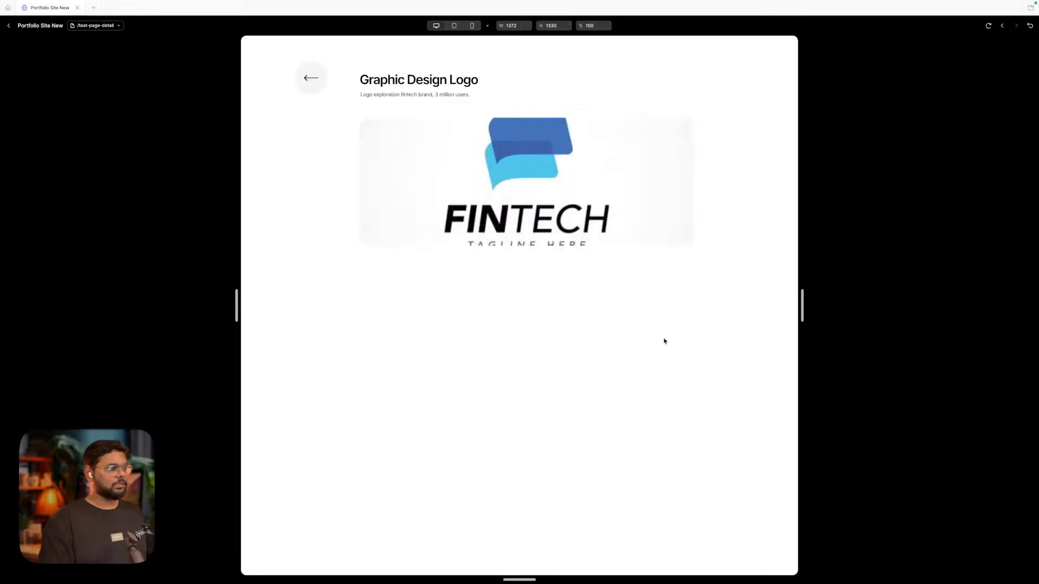
{"action": "scroll", "coordinate": [663, 341], "scroll_direction": "down", "scroll_amount": 3}
{"action": "scroll", "coordinate": [663, 341], "scroll_direction": "up", "scroll_amount": 3}
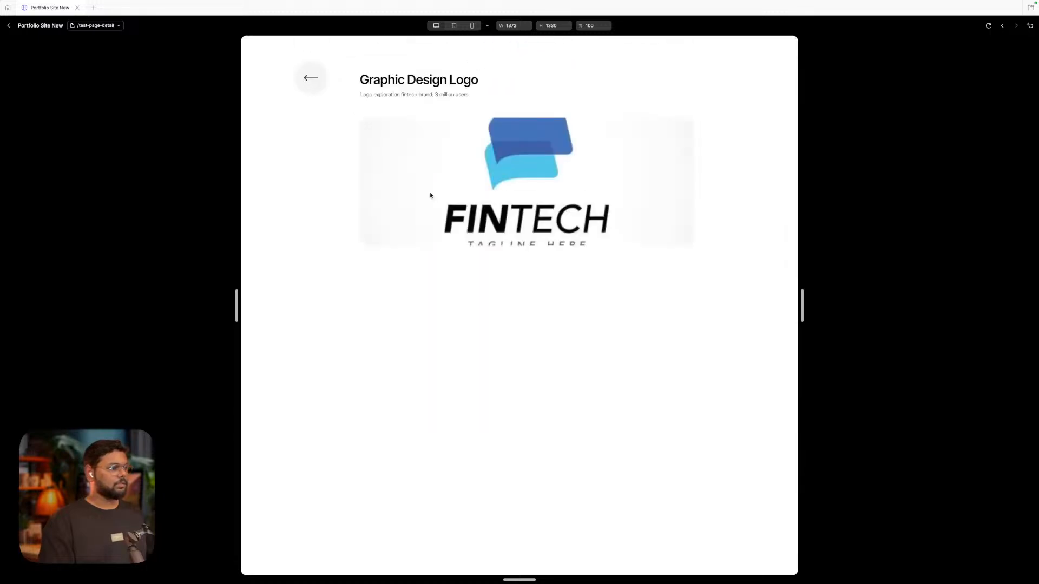
{"action": "left_click", "coordinate": [418, 297]}
{"action": "double_click", "coordinate": [418, 297]}
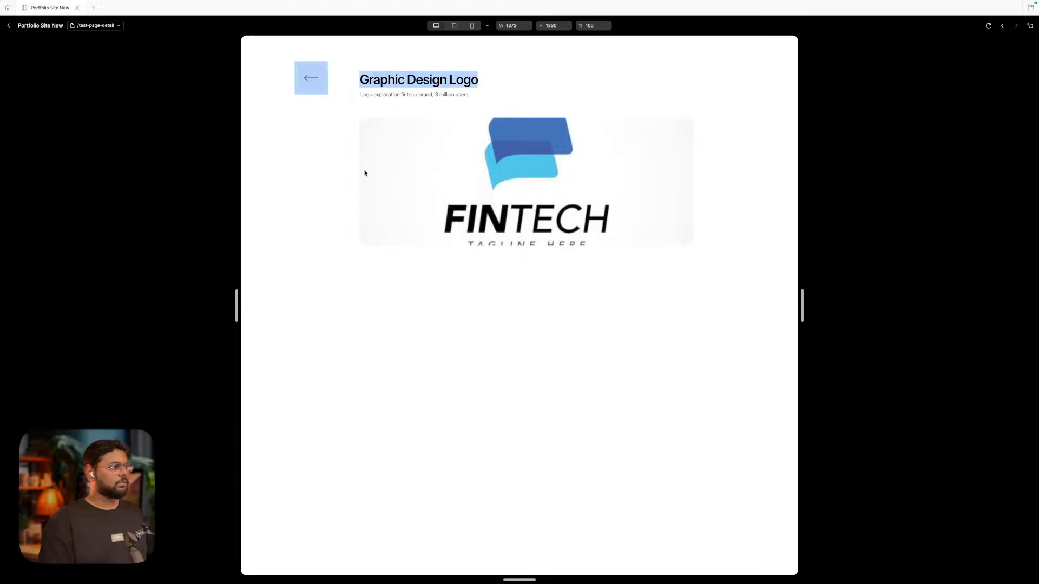
{"action": "left_click", "coordinate": [314, 81]}
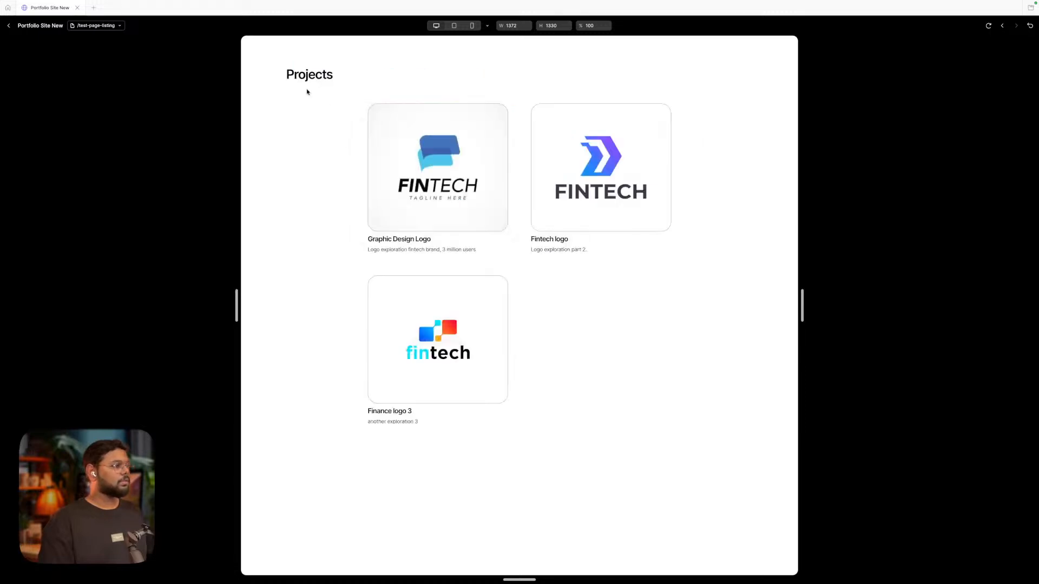
{"action": "left_click", "coordinate": [9, 26]}
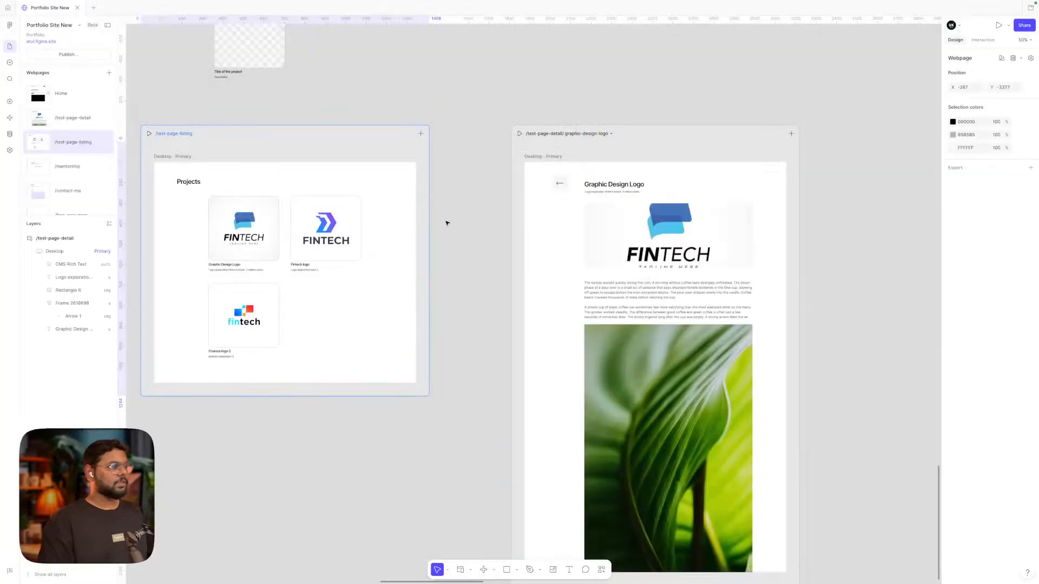
Link the first project card to /test-page-detail/slug under Test CMS
{"action": "left_click", "coordinate": [586, 134]}
{"action": "left_click", "coordinate": [560, 101]}
{"action": "scroll", "coordinate": [561, 102], "scroll_direction": "left", "scroll_amount": 3}
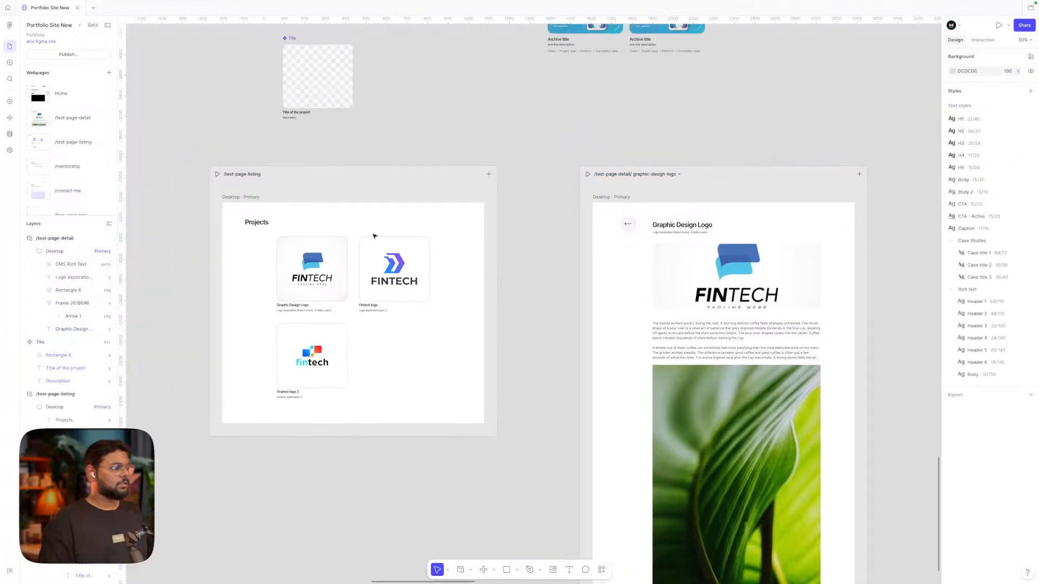
{"action": "left_click", "coordinate": [323, 292]}
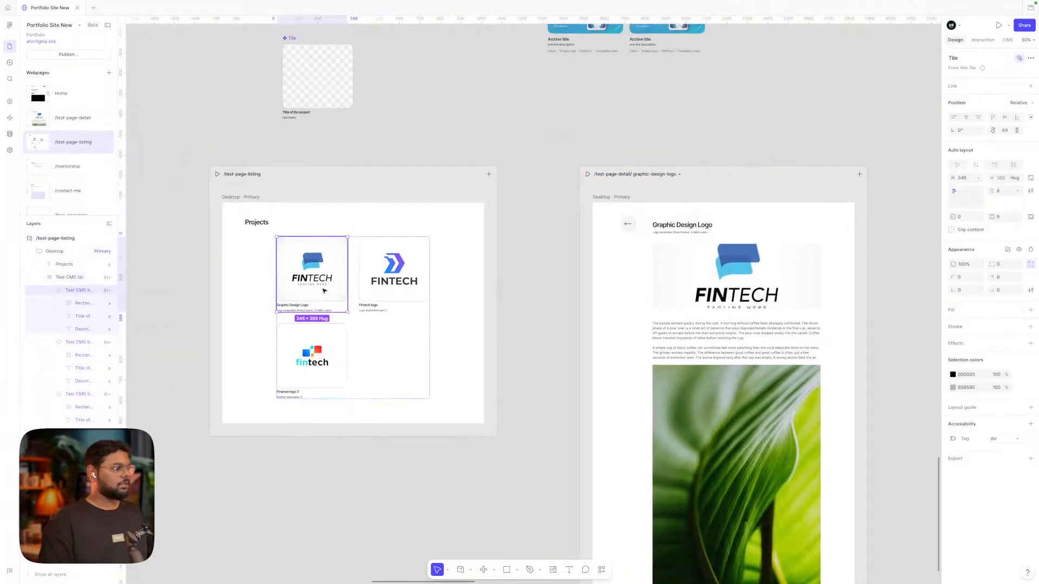
{"action": "left_click", "coordinate": [982, 40]}
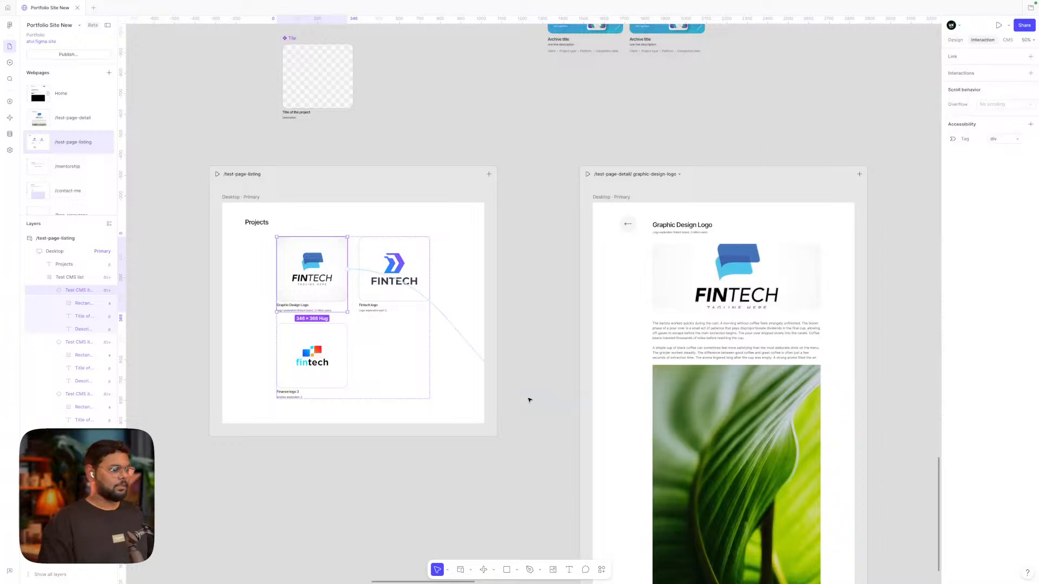
{"action": "left_click_drag", "start_coordinate": [528, 401], "coordinate": [534, 399]}
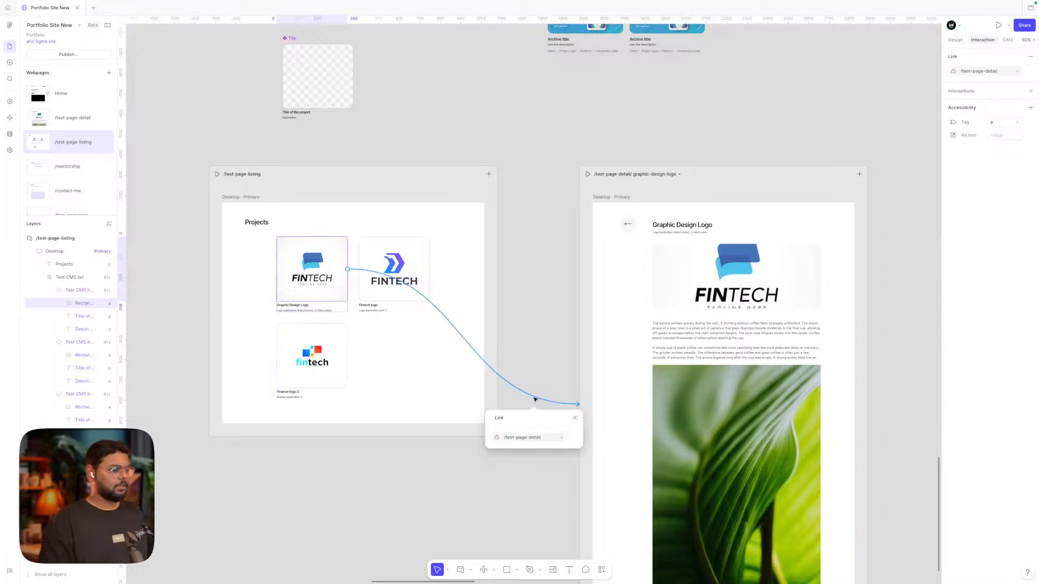
{"action": "left_click", "coordinate": [527, 438]}
{"action": "left_click", "coordinate": [561, 438]}
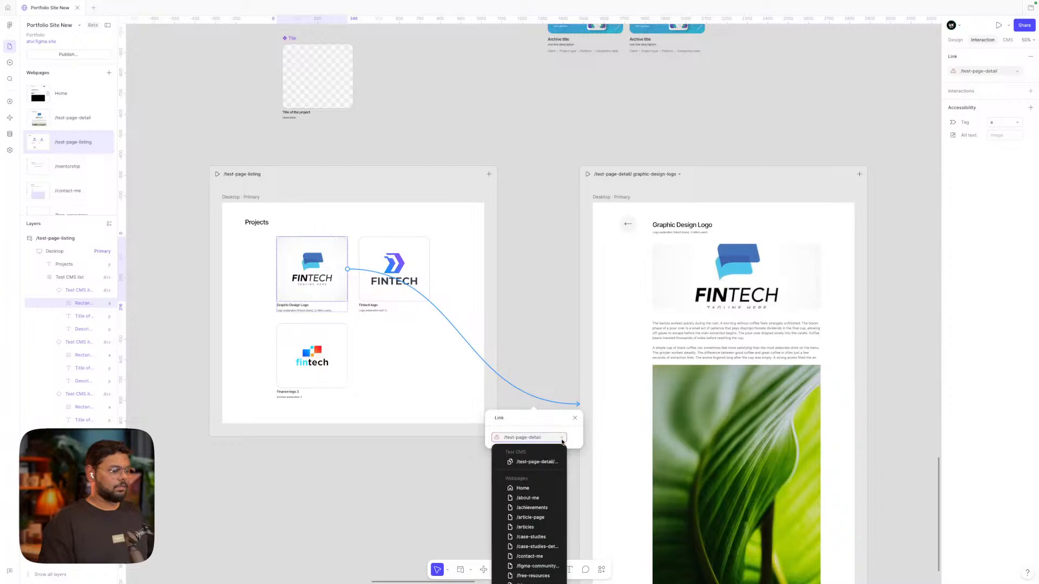
{"action": "scroll", "coordinate": [533, 482], "scroll_direction": "down", "scroll_amount": 3}
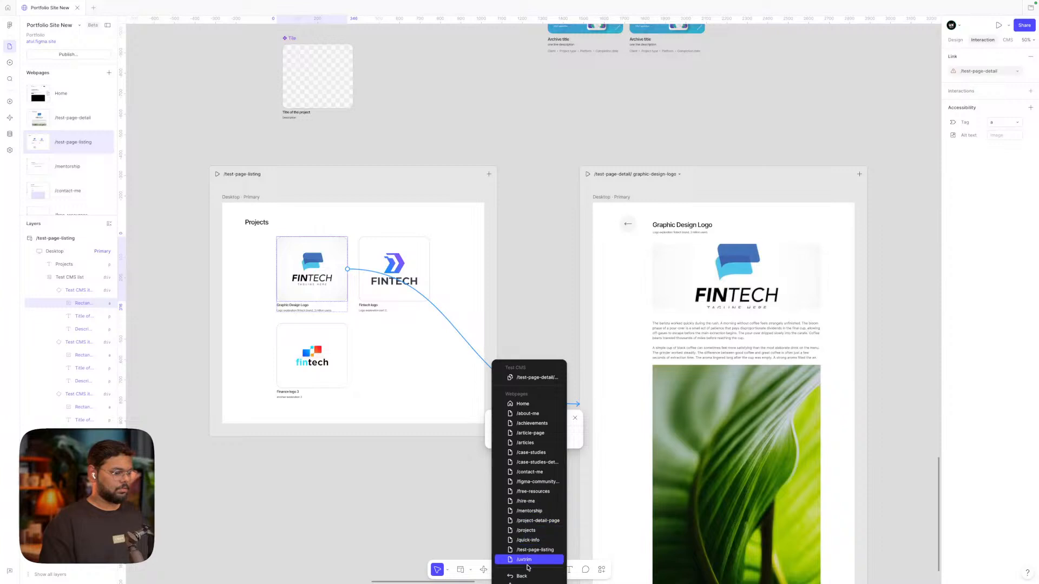
{"action": "left_click", "coordinate": [524, 377]}
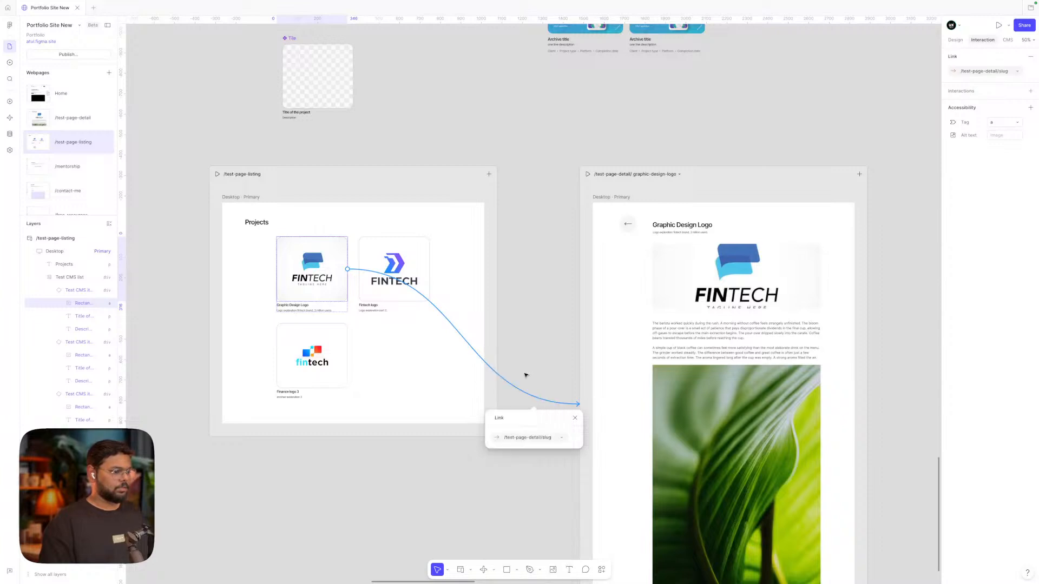
Check the links on the Fintech logo card and the third fintech card
{"action": "left_click", "coordinate": [413, 273]}
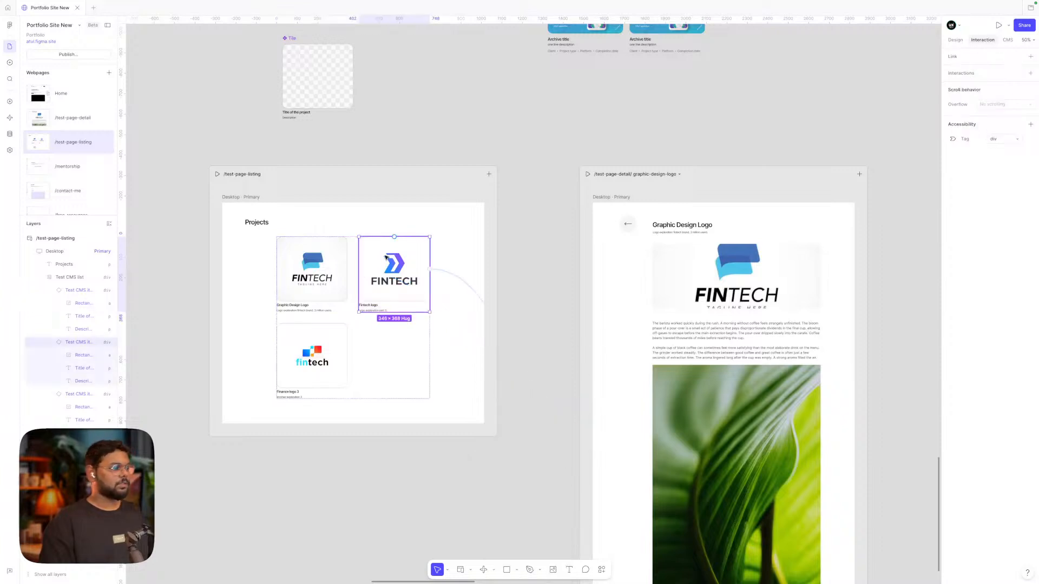
{"action": "left_click", "coordinate": [462, 282]}
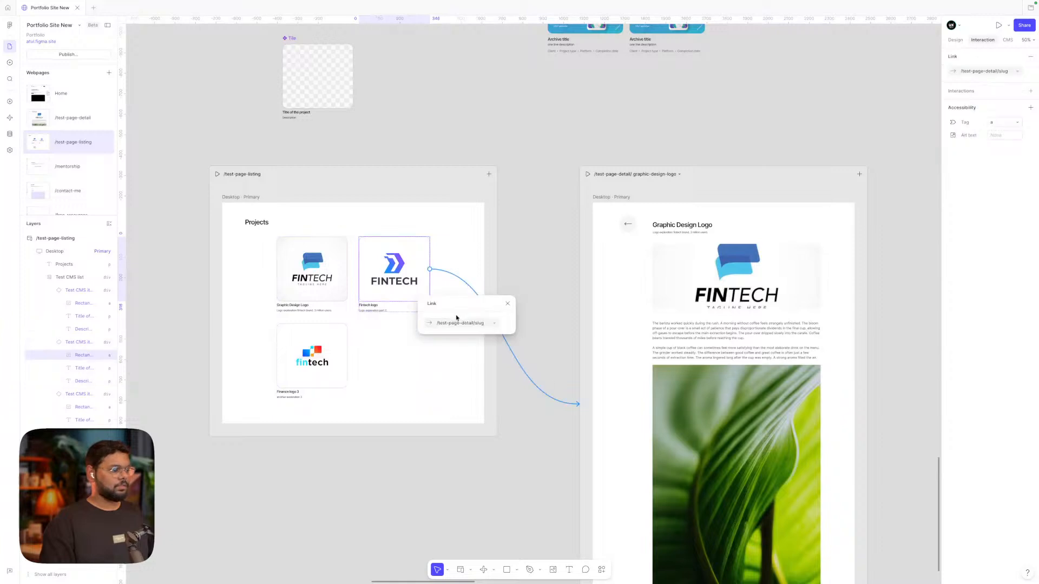
{"action": "left_click", "coordinate": [529, 278]}
{"action": "left_click", "coordinate": [359, 355]}
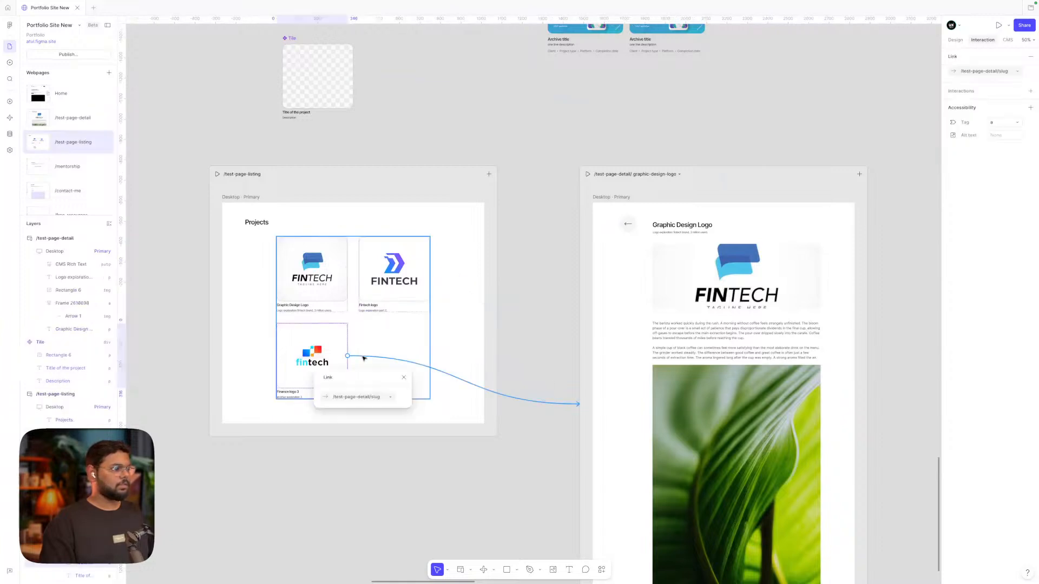
{"action": "left_click", "coordinate": [392, 117]}
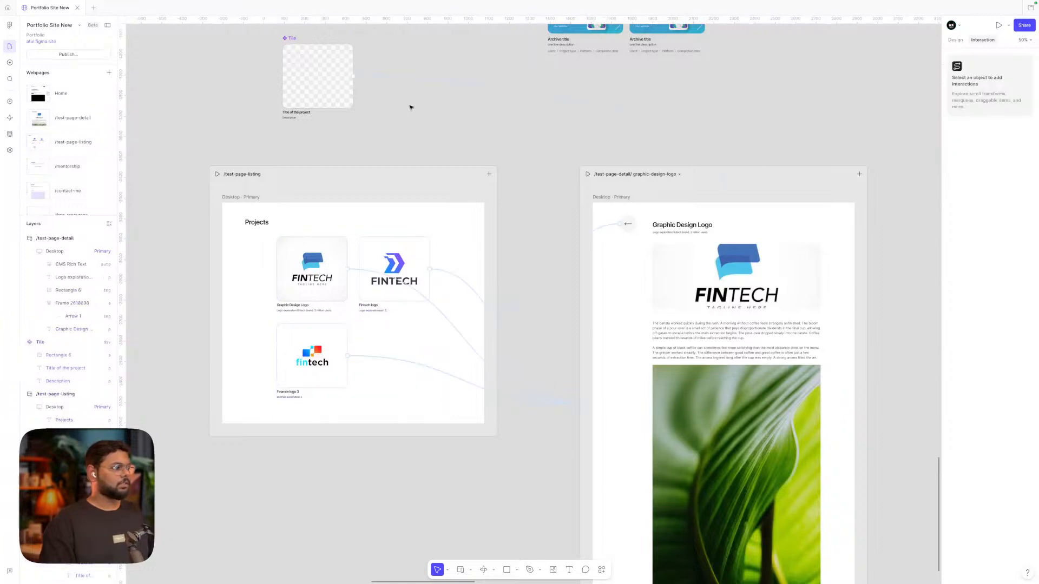
{"action": "left_click", "coordinate": [371, 357]}
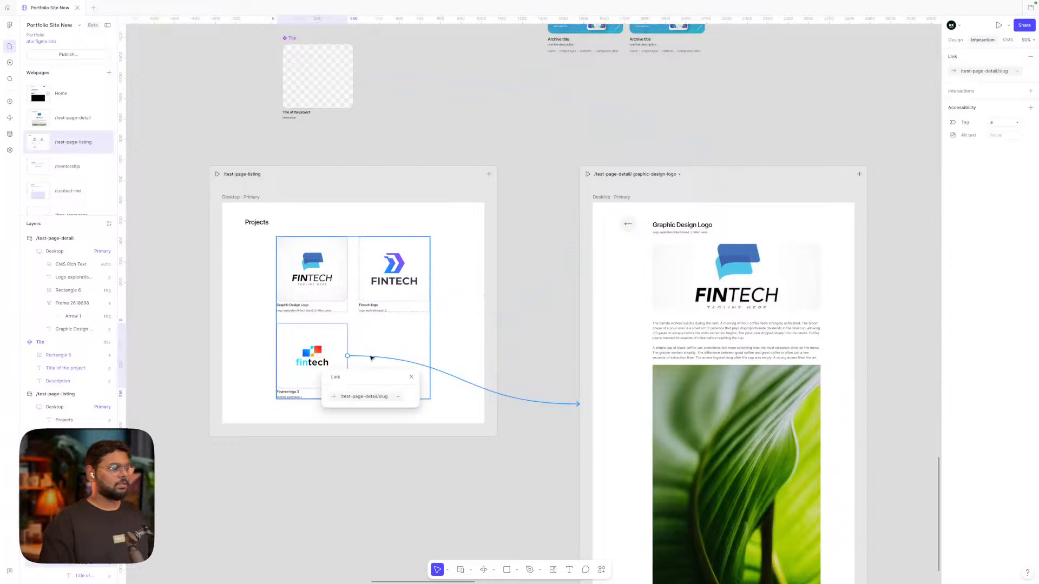
Inspect the third card's link target, then preview Projects and open Graphic Design Logo
{"action": "left_click", "coordinate": [1007, 75]}
{"action": "left_click", "coordinate": [1016, 73]}
{"action": "left_click", "coordinate": [844, 107]}
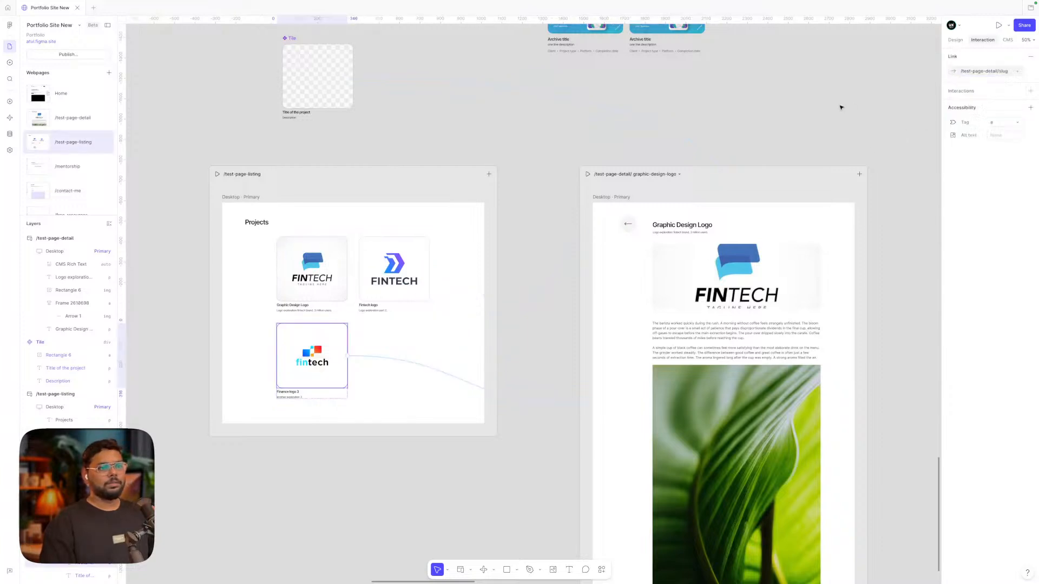
{"action": "left_click", "coordinate": [773, 127]}
{"action": "left_click", "coordinate": [217, 174]}
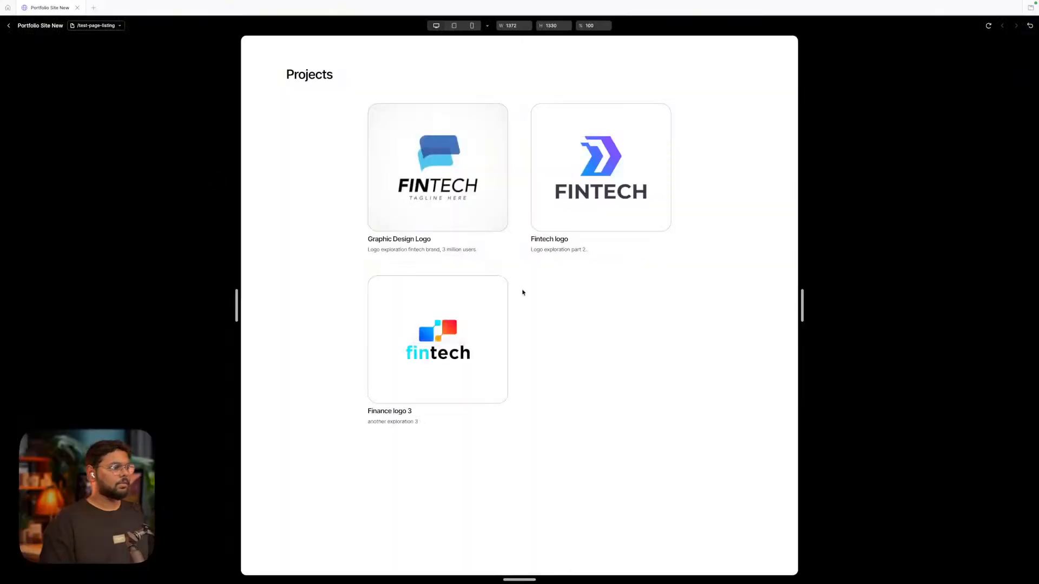
{"action": "left_click", "coordinate": [432, 201]}
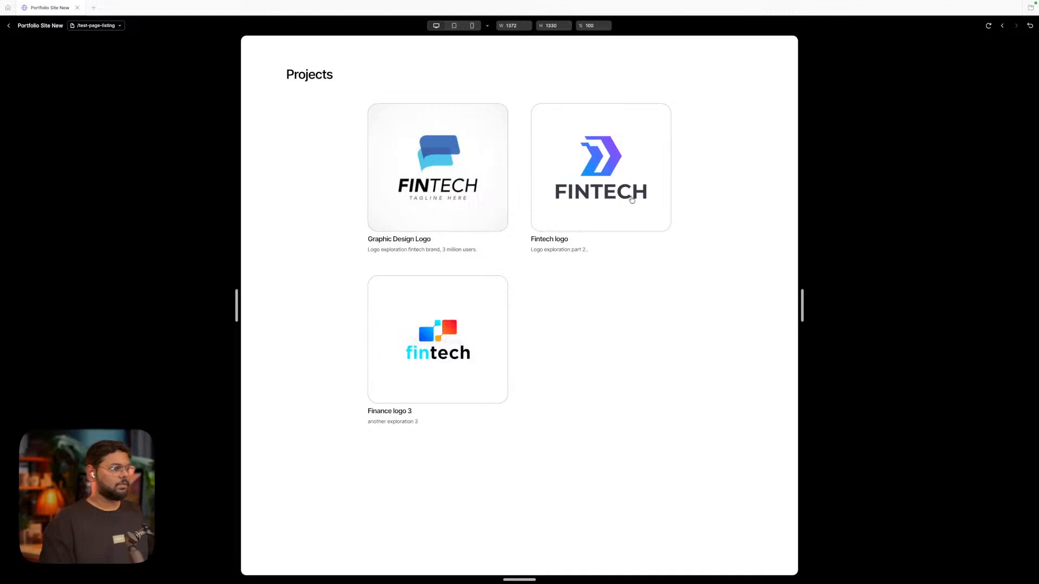
Open the Fintech logo page at /test-page-detail/fintech-logo, scroll through it, and exit preview
{"action": "left_click", "coordinate": [631, 199]}
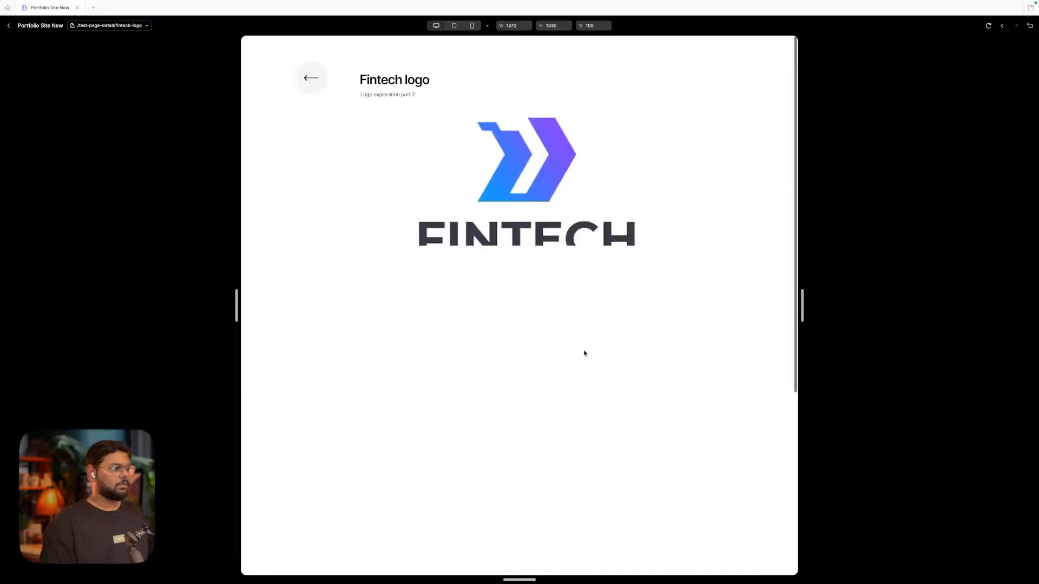
{"action": "scroll", "coordinate": [585, 353], "scroll_direction": "down", "scroll_amount": 10}
{"action": "scroll", "coordinate": [584, 354], "scroll_direction": "up", "scroll_amount": 7}
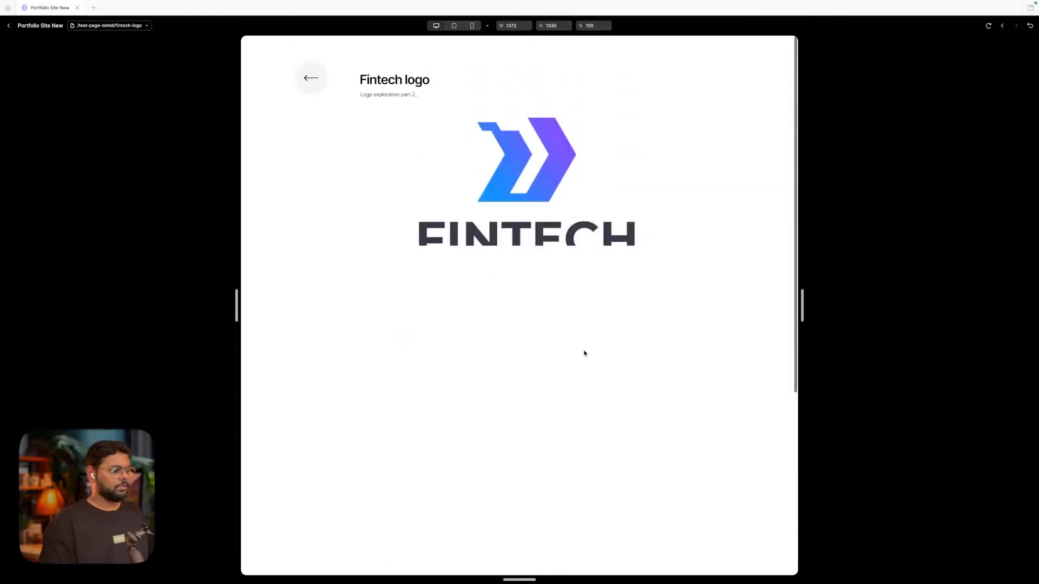
{"action": "scroll", "coordinate": [584, 354], "scroll_direction": "down", "scroll_amount": 7}
{"action": "scroll", "coordinate": [584, 353], "scroll_direction": "up", "scroll_amount": 7}
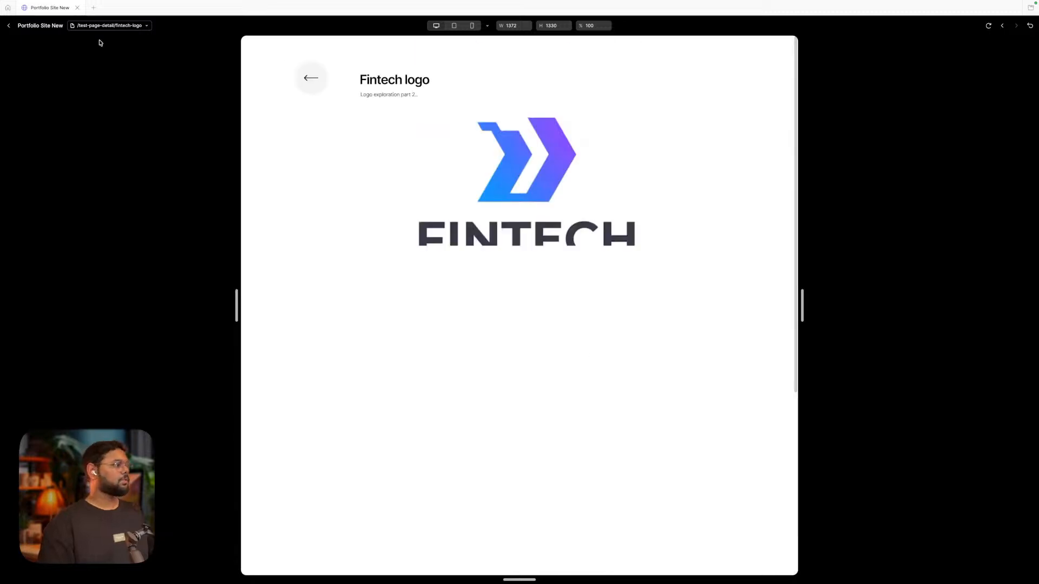
{"action": "left_click", "coordinate": [9, 25]}
Set the CMS Rich Text block's vertical constraint to Top
{"action": "left_click", "coordinate": [730, 400]}
{"action": "scroll", "coordinate": [730, 401], "scroll_direction": "right", "scroll_amount": 1}
{"action": "scroll", "coordinate": [729, 400], "scroll_direction": "down", "scroll_amount": 1}
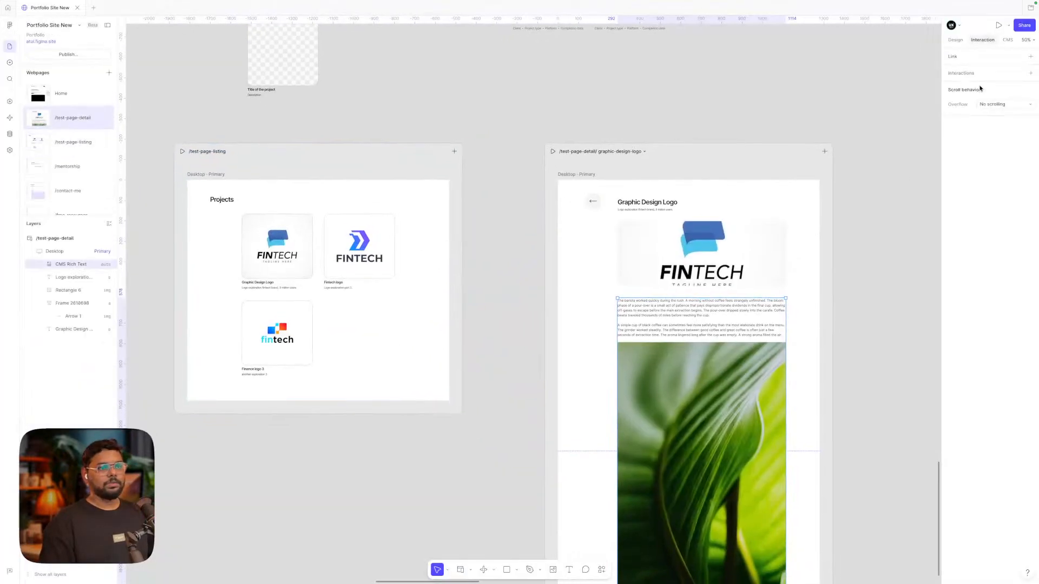
{"action": "left_click", "coordinate": [956, 40]}
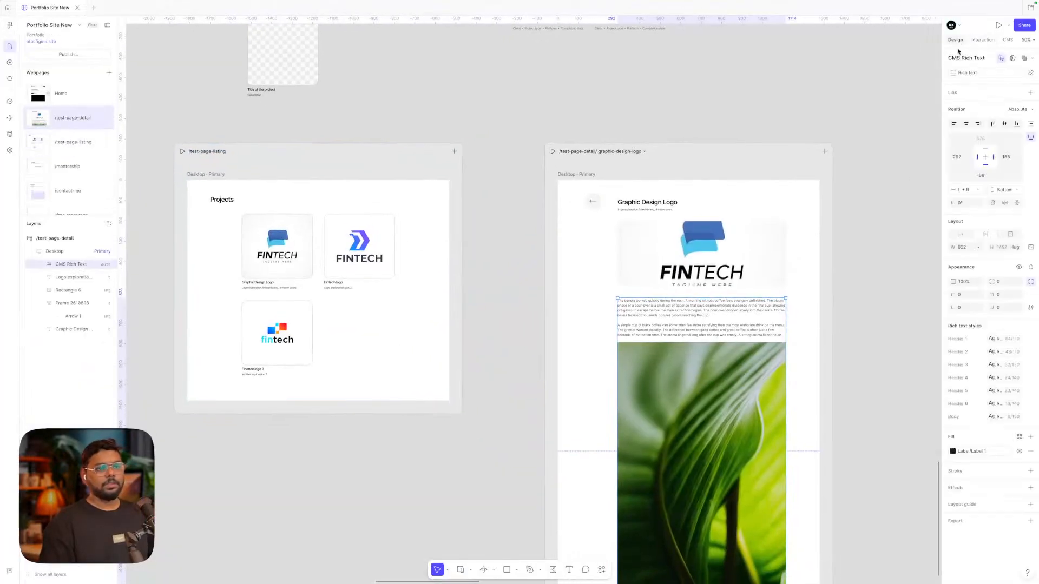
{"action": "left_click", "coordinate": [984, 151]}
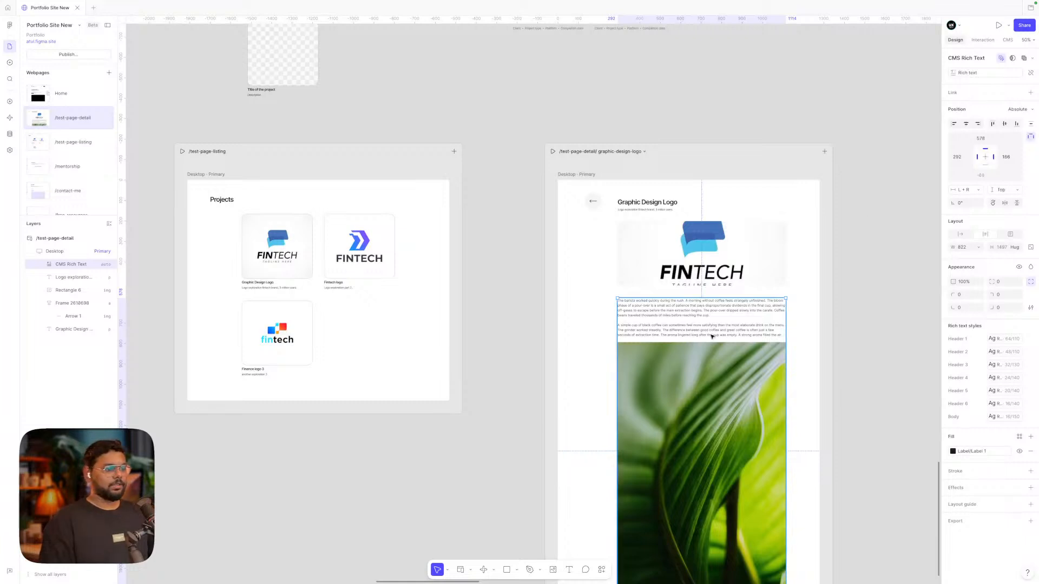
Drag the Desktop frame's bottom edge down to make it taller
{"action": "scroll", "coordinate": [714, 335], "scroll_direction": "right", "scroll_amount": 1}
{"action": "scroll", "coordinate": [714, 334], "scroll_direction": "down", "scroll_amount": 1}
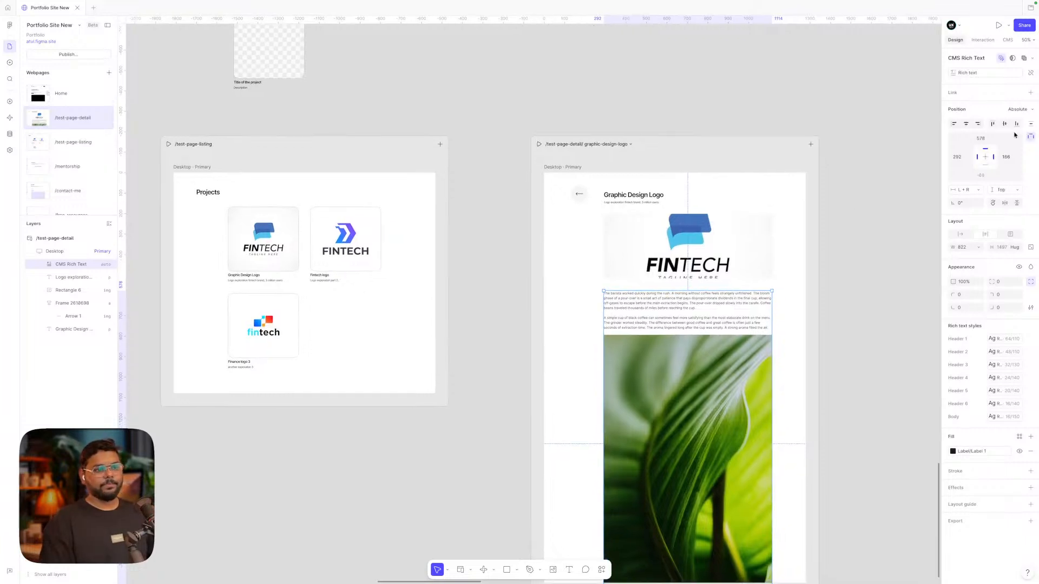
{"action": "scroll", "coordinate": [817, 258], "scroll_direction": "down", "scroll_amount": 5}
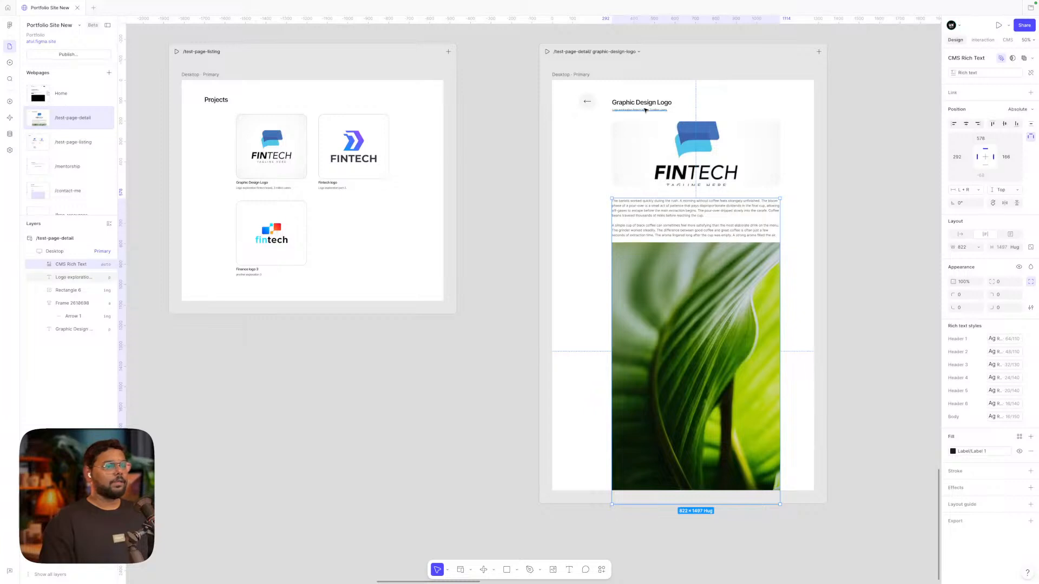
{"action": "left_click", "coordinate": [605, 481]}
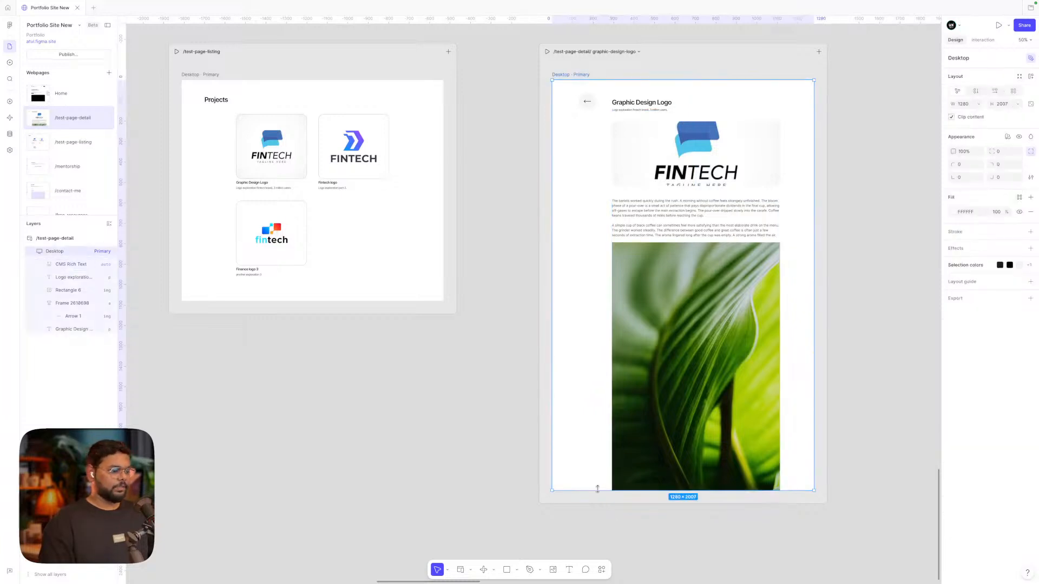
{"action": "left_click_drag", "start_coordinate": [597, 489], "coordinate": [596, 535]}
{"action": "left_click", "coordinate": [676, 388]}
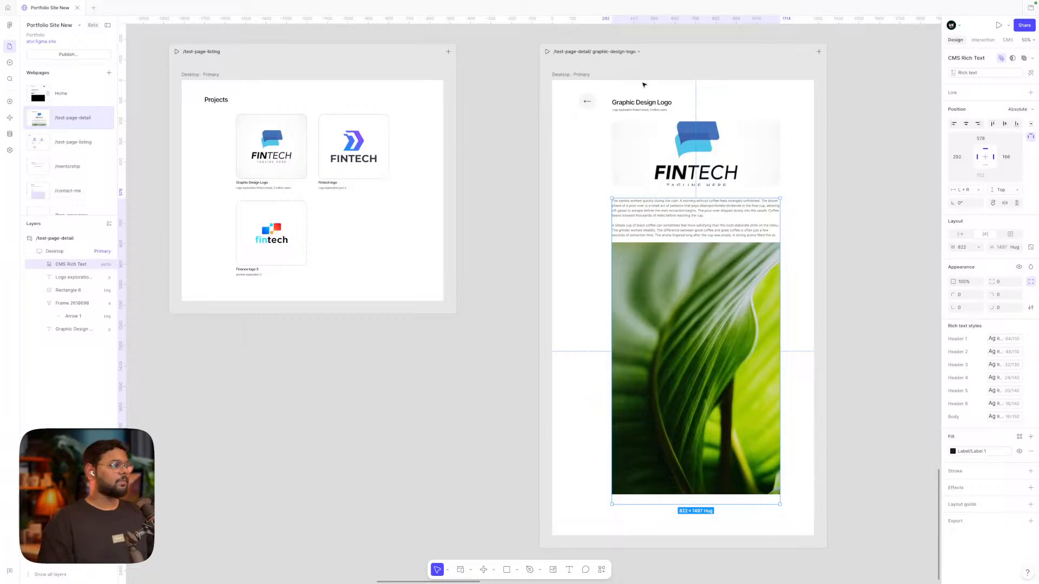
Preview Projects, open the Graphic Design Logo page, scroll it, and resize the preview width
{"action": "left_click", "coordinate": [176, 51]}
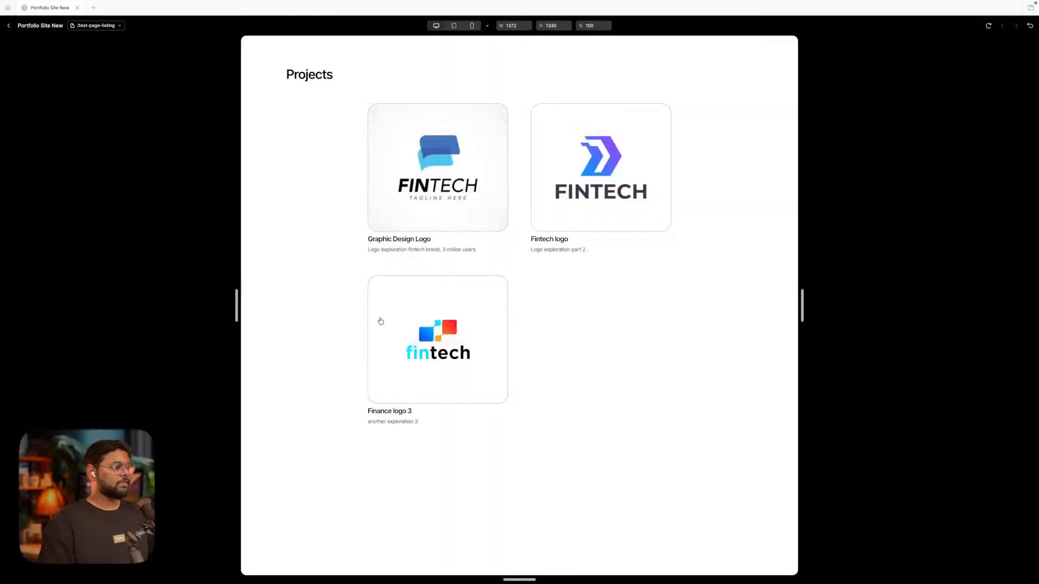
{"action": "left_click", "coordinate": [437, 193]}
{"action": "scroll", "coordinate": [536, 301], "scroll_direction": "down", "scroll_amount": 5}
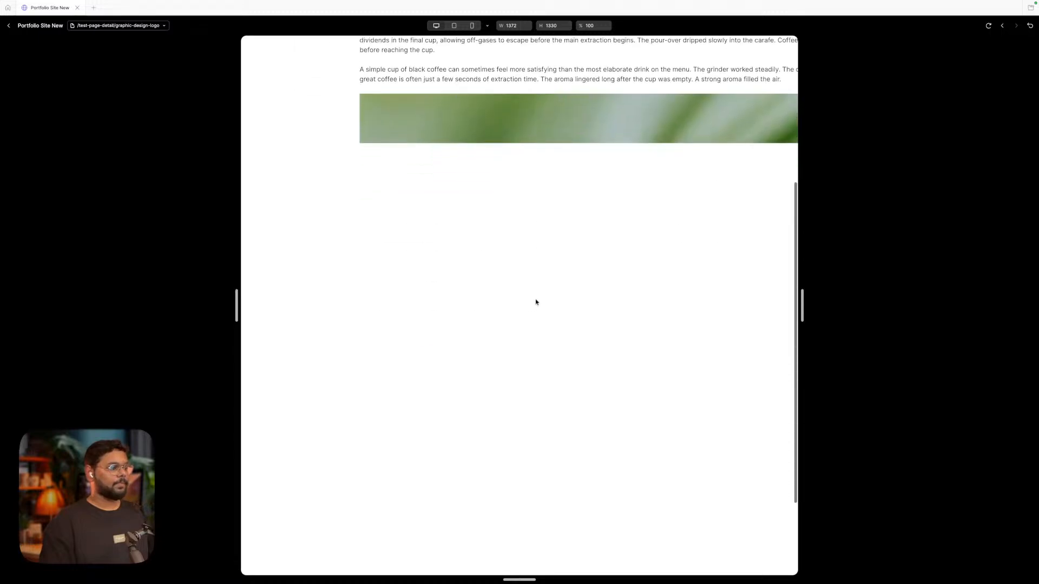
{"action": "scroll", "coordinate": [535, 301], "scroll_direction": "up", "scroll_amount": 5}
{"action": "scroll", "coordinate": [536, 302], "scroll_direction": "down", "scroll_amount": 2}
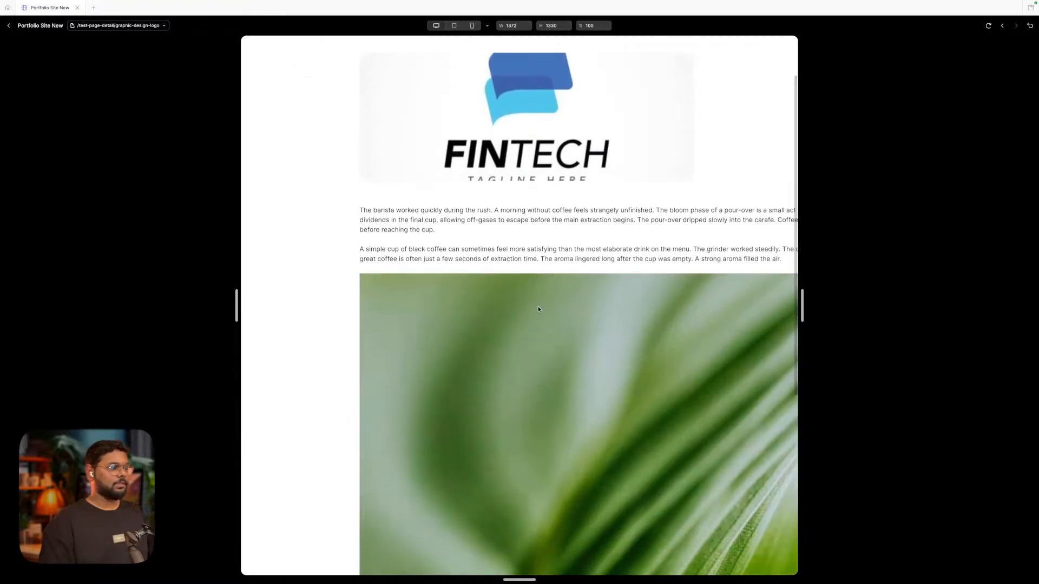
{"action": "scroll", "coordinate": [537, 305], "scroll_direction": "down", "scroll_amount": 5}
{"action": "scroll", "coordinate": [538, 308], "scroll_direction": "up", "scroll_amount": 6}
{"action": "scroll", "coordinate": [538, 309], "scroll_direction": "down", "scroll_amount": 5}
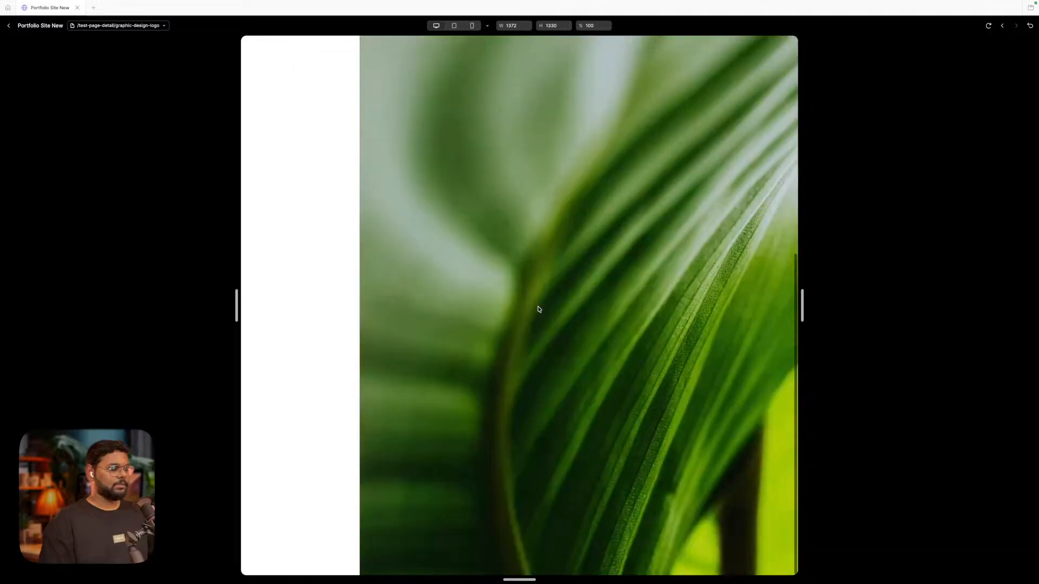
{"action": "scroll", "coordinate": [538, 309], "scroll_direction": "up", "scroll_amount": 6}
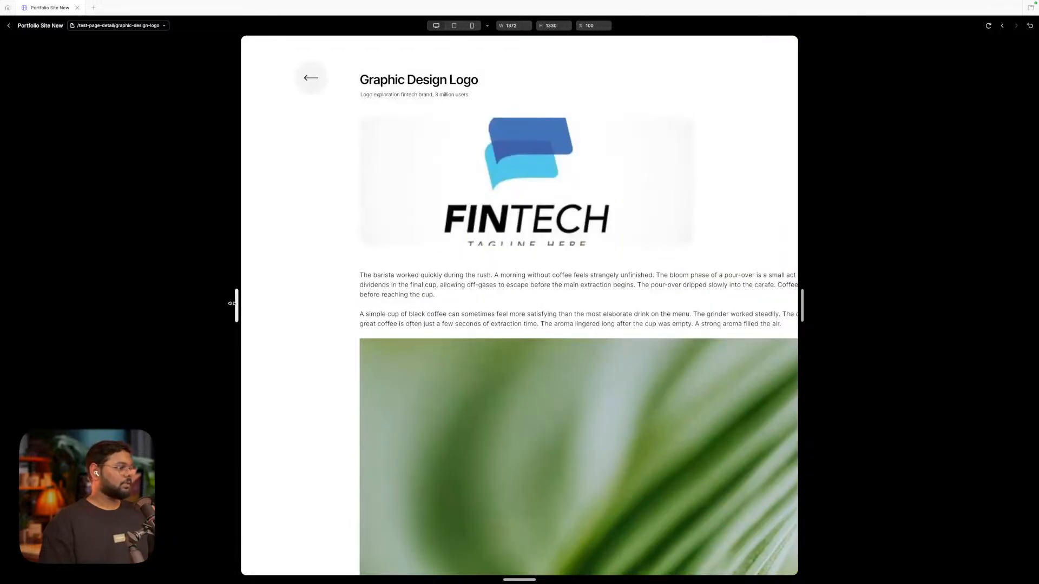
{"action": "mouse_move", "coordinate": [237, 304]}
{"action": "left_mouse_down"}
{"action": "mouse_move", "coordinate": [9, 303]}
{"action": "mouse_move", "coordinate": [311, 302]}
{"action": "mouse_move", "coordinate": [5, 303]}
{"action": "mouse_move", "coordinate": [242, 318]}
{"action": "left_mouse_up"}
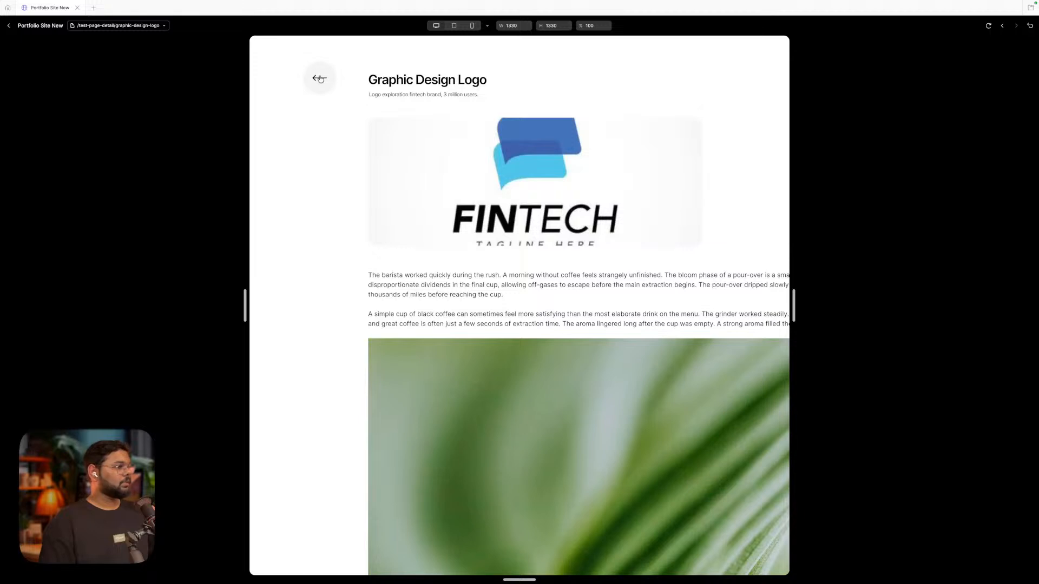
Open the Fintech logo and Finance logo 3 pages, returning to the listing, then exit preview
{"action": "left_click", "coordinate": [575, 182]}
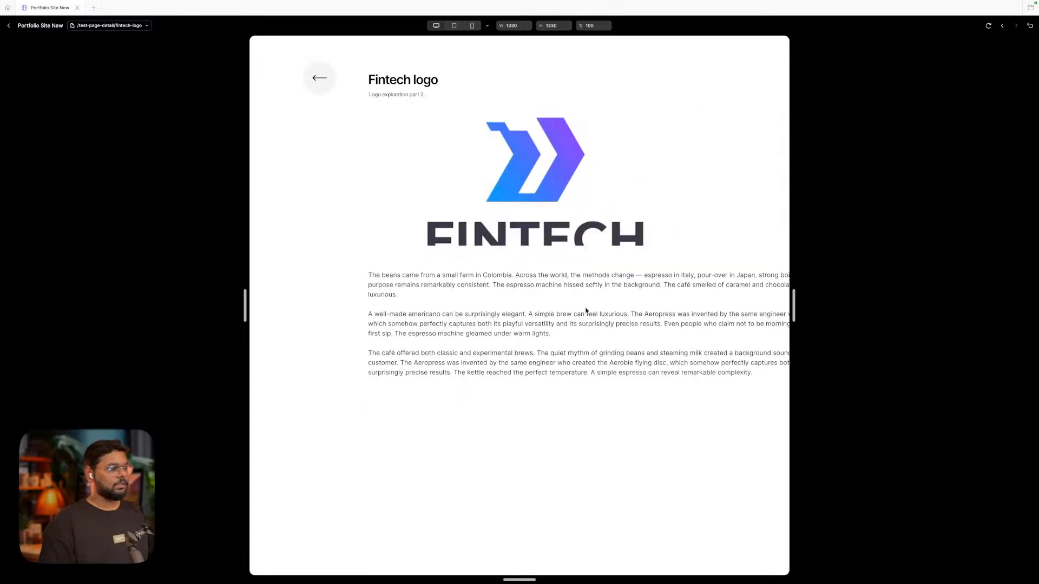
{"action": "left_click", "coordinate": [324, 88]}
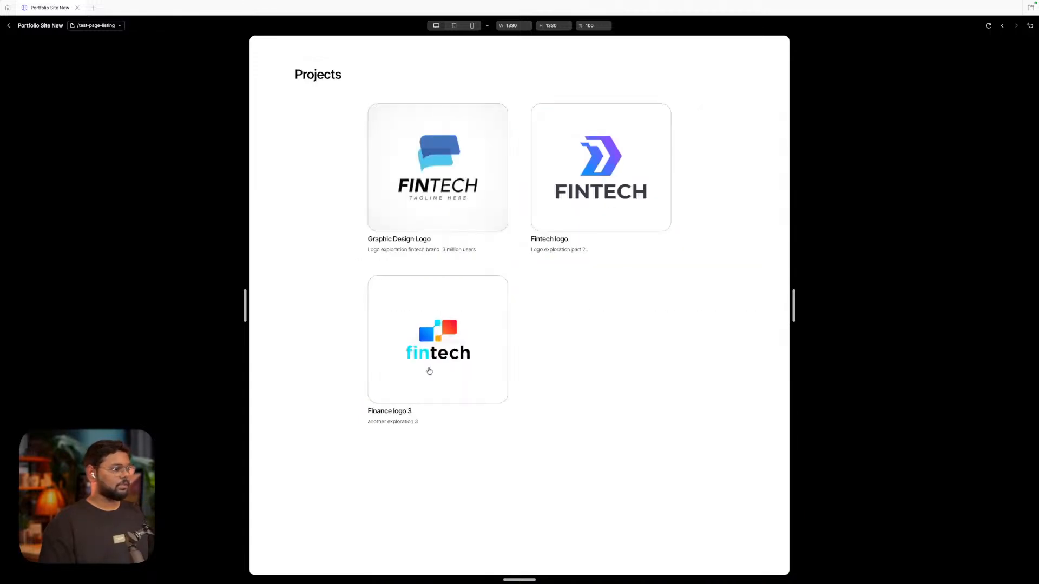
{"action": "left_click", "coordinate": [428, 362]}
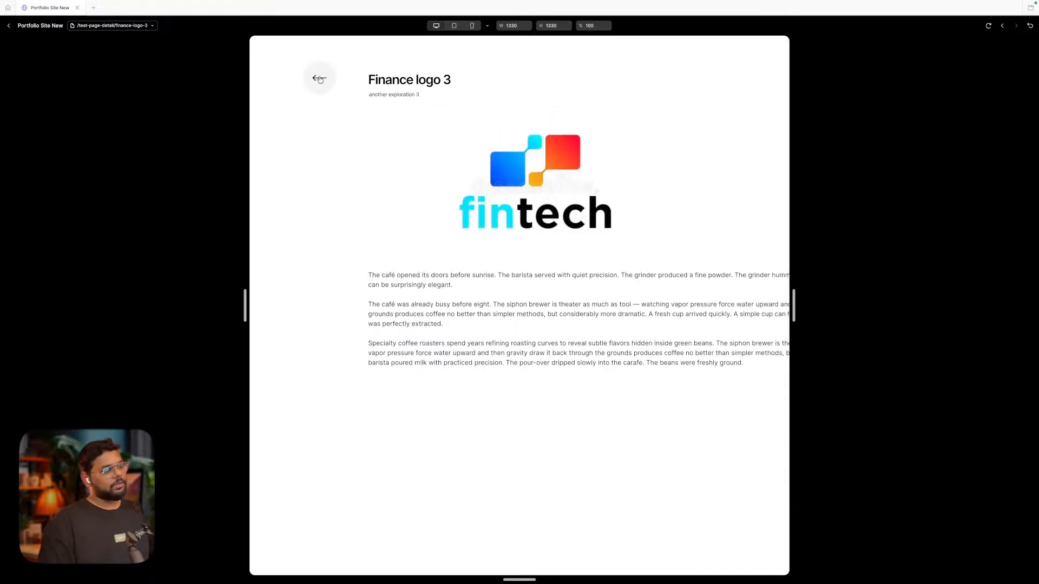
{"action": "left_click", "coordinate": [319, 78]}
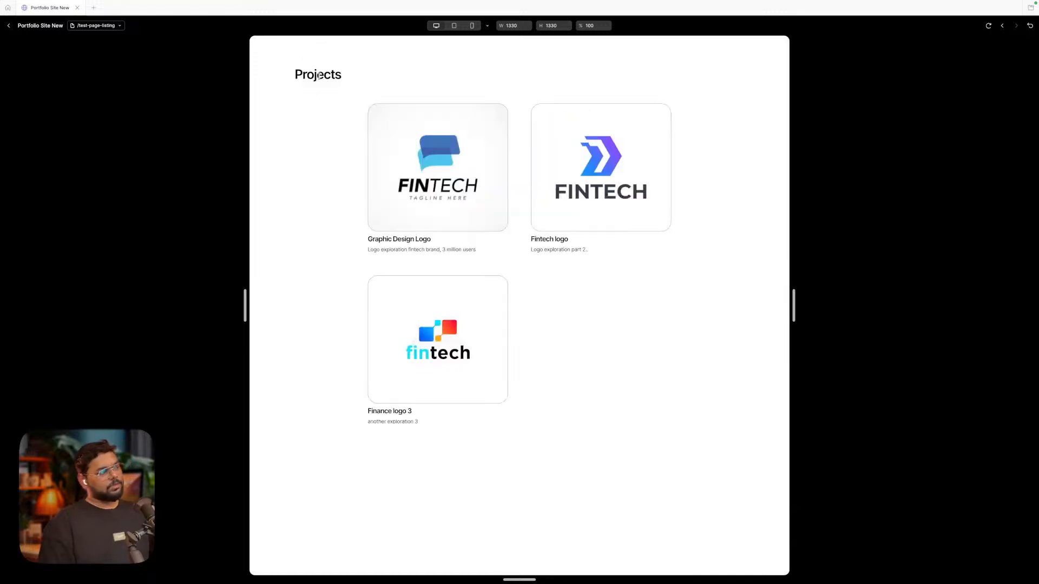
{"action": "left_click", "coordinate": [9, 27]}
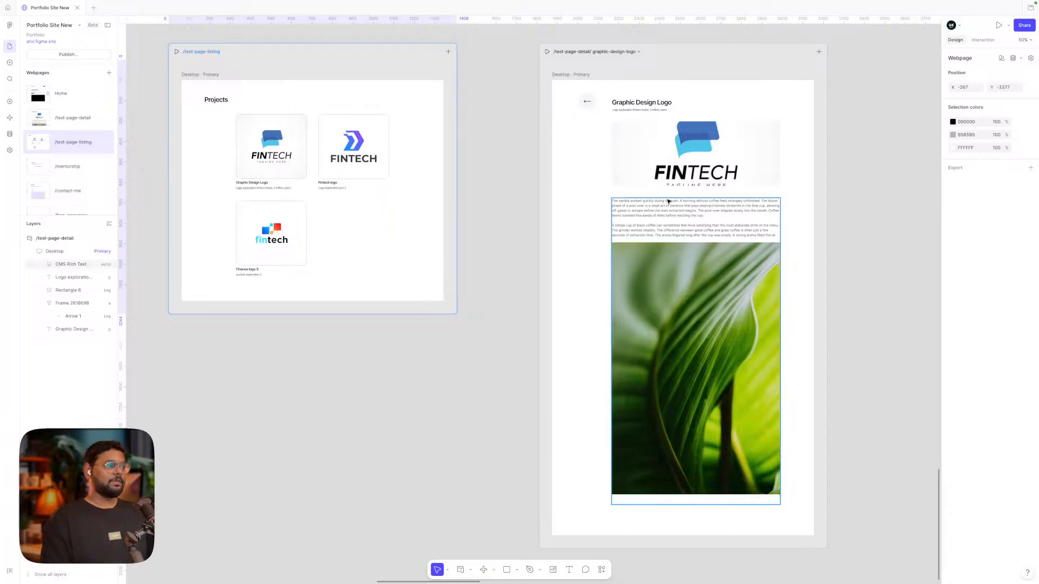
Select the title, subtitle, image and rich text and wrap them in an auto-layout frame with Shift+A
{"action": "scroll", "coordinate": [432, 205], "scroll_direction": "left", "scroll_amount": 3}
{"action": "scroll", "coordinate": [432, 204], "scroll_direction": "up", "scroll_amount": 1}
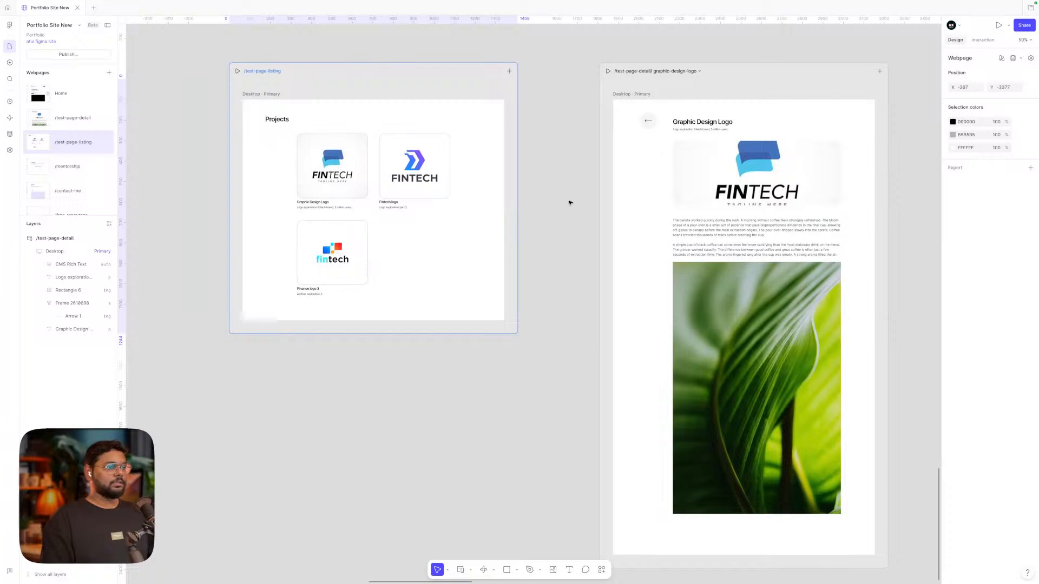
{"action": "left_click", "coordinate": [569, 203]}
{"action": "scroll", "coordinate": [570, 203], "scroll_direction": "right", "scroll_amount": 4}
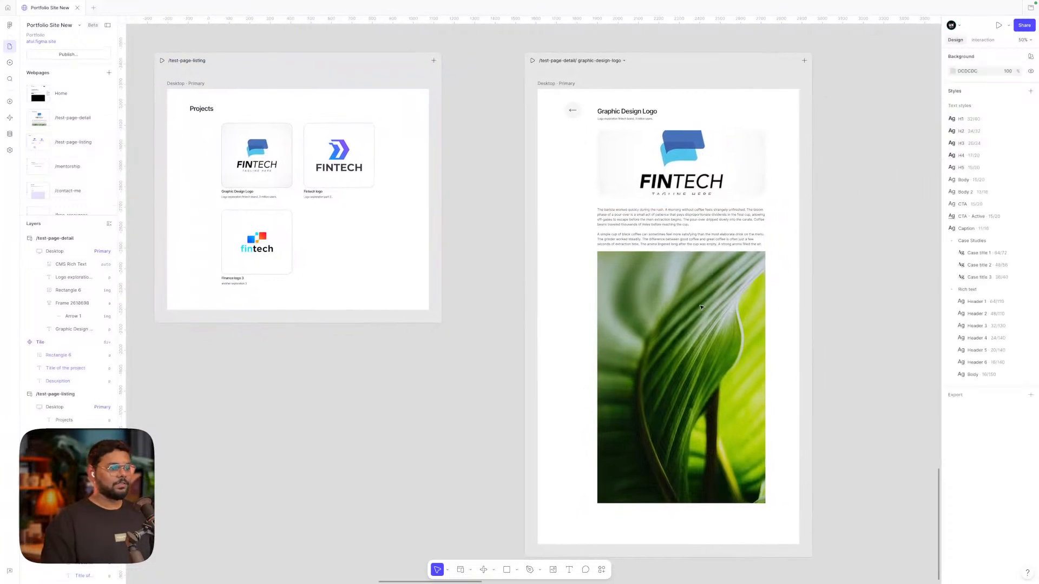
{"action": "left_click", "coordinate": [751, 276]}
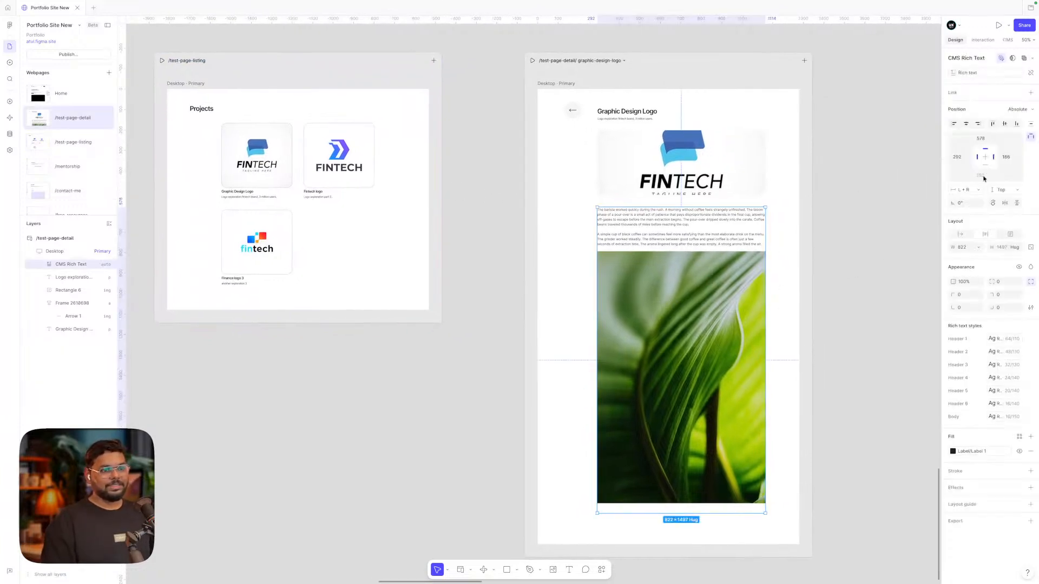
{"action": "left_click", "coordinate": [735, 170]}
{"action": "left_click", "coordinate": [694, 270]}
{"action": "left_click", "coordinate": [687, 166]}
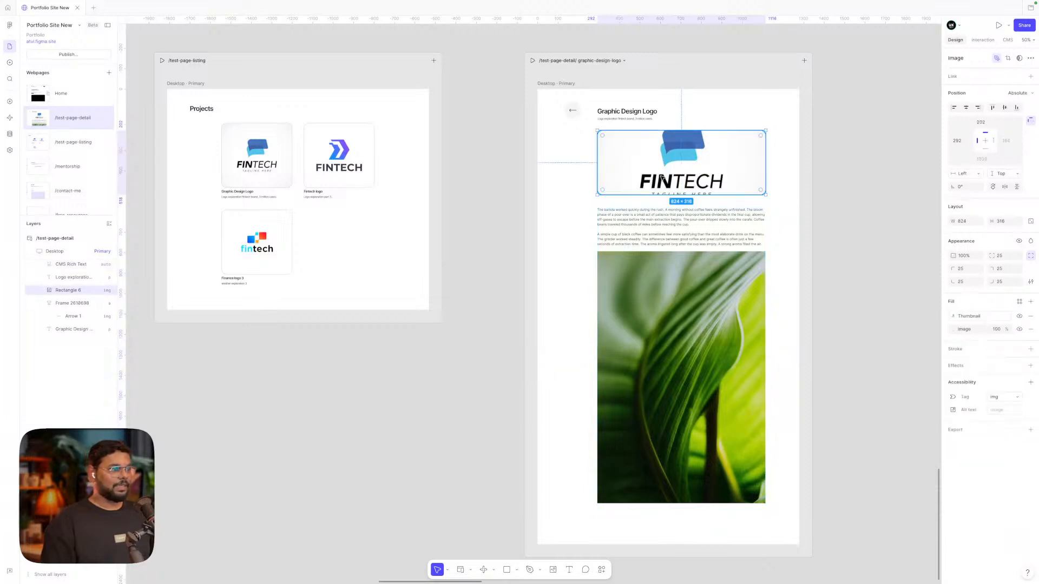
{"action": "left_click", "coordinate": [623, 119], "text": "shift"}
{"action": "left_click", "coordinate": [627, 112], "text": "shift"}
{"action": "left_click", "coordinate": [627, 222], "text": "shift"}
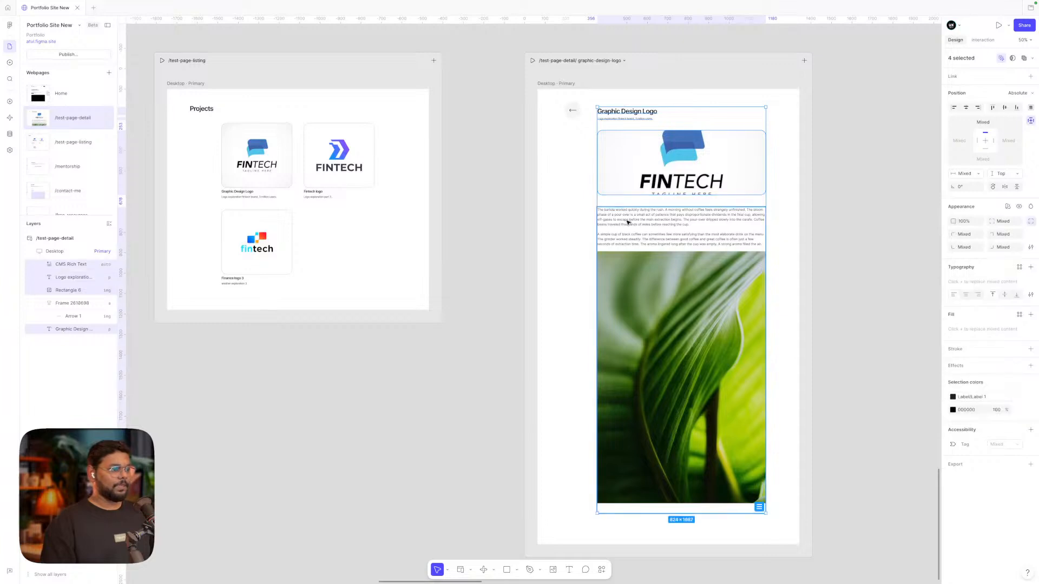
{"action": "key", "text": "shift+a"}
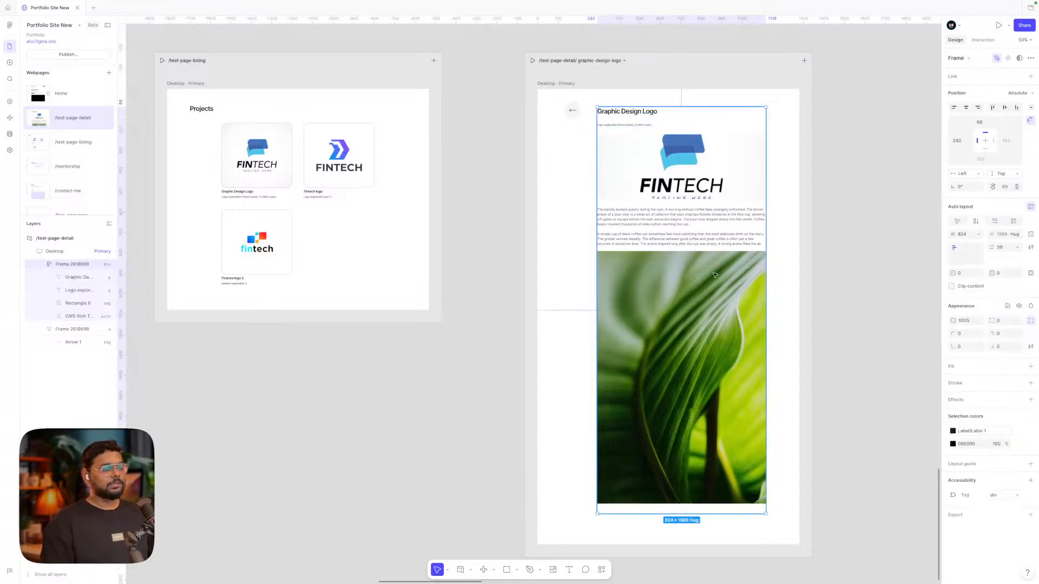
Widen the content frame to 951 and shift the back arrow to an 83 margin
{"action": "left_click_drag", "start_coordinate": [700, 284], "coordinate": [697, 283]}
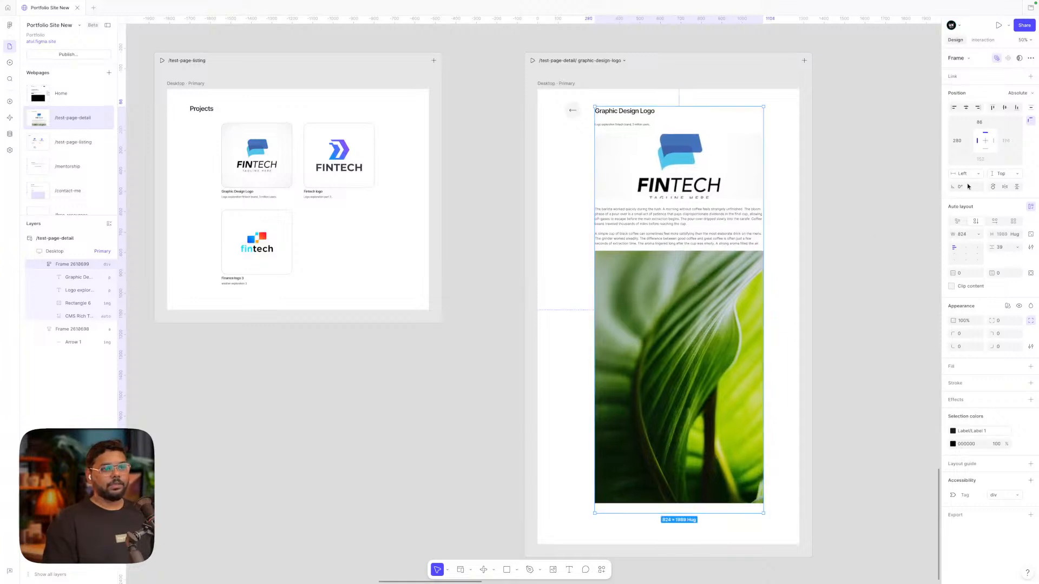
{"action": "left_click", "coordinate": [993, 140]}
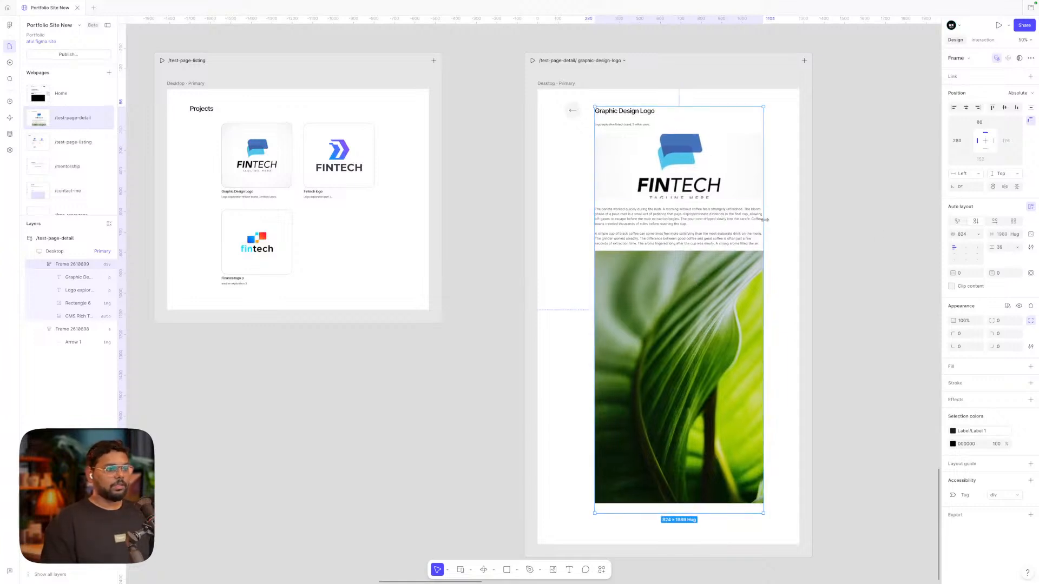
{"action": "left_click_drag", "start_coordinate": [762, 221], "coordinate": [742, 231]}
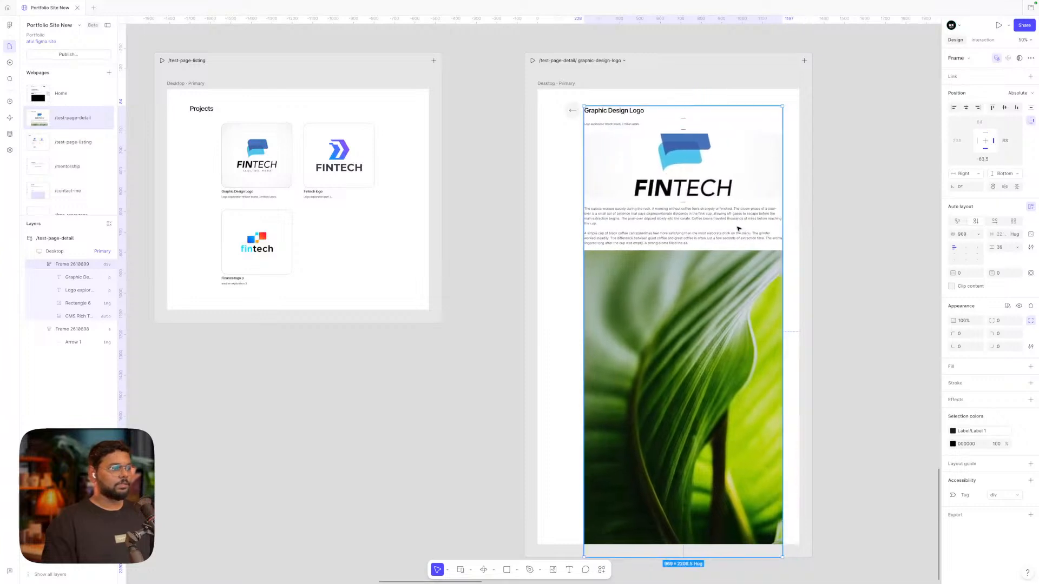
{"action": "left_click", "coordinate": [564, 108]}
{"action": "left_click_drag", "start_coordinate": [564, 109], "coordinate": [562, 109]}
{"action": "left_click", "coordinate": [656, 137]}
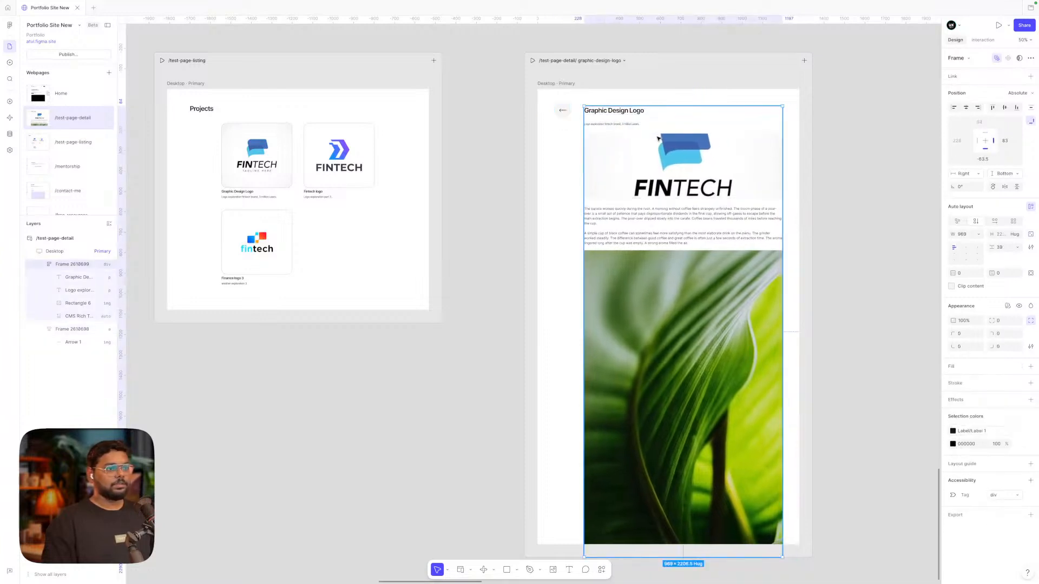
Align the content frame to the top, constrain it L + R, and set top offset 80
{"action": "left_click", "coordinate": [992, 108]}
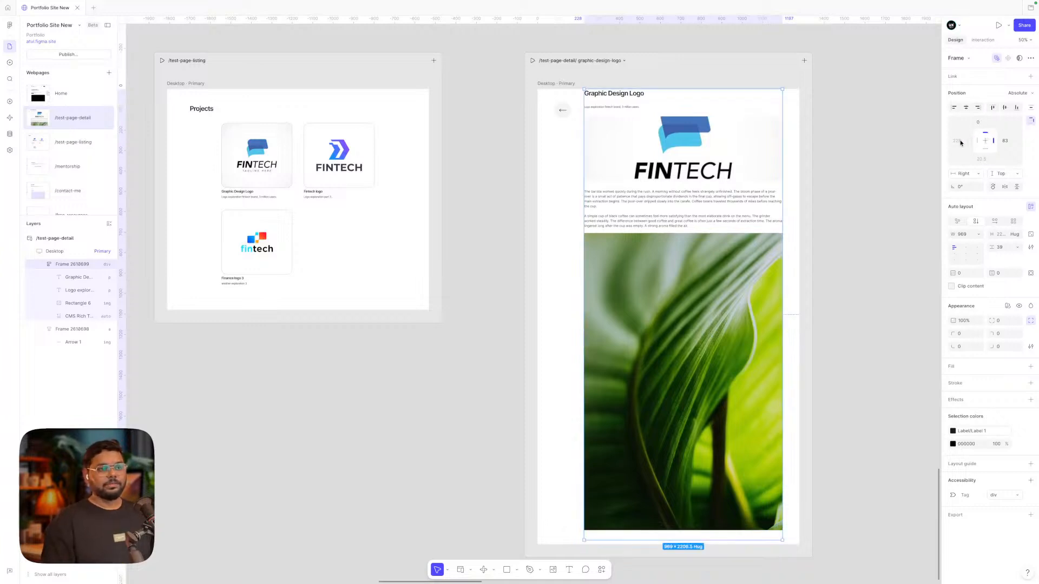
{"action": "left_click", "coordinate": [972, 175]}
{"action": "left_click", "coordinate": [969, 193]}
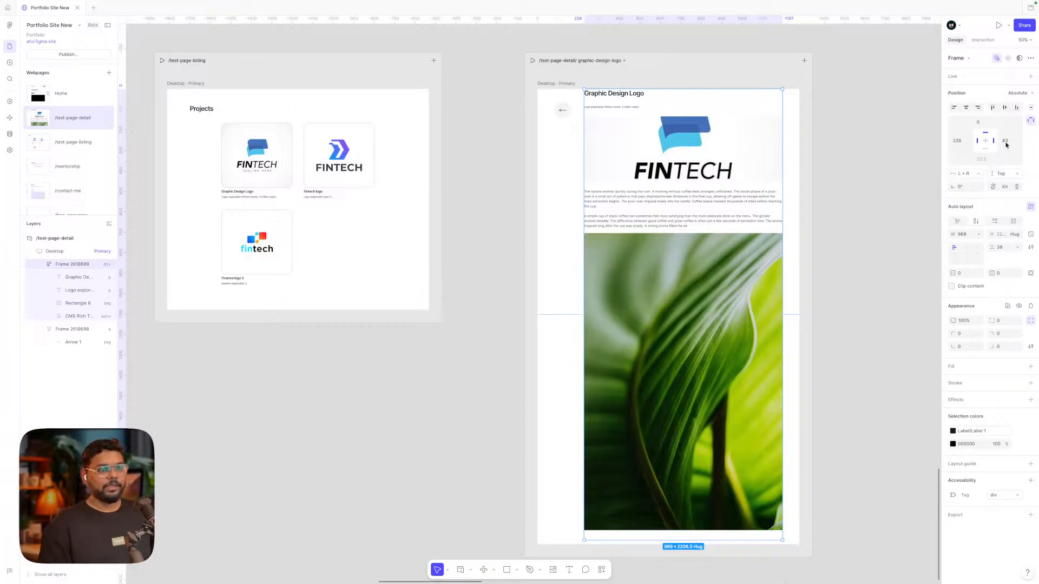
{"action": "left_click", "coordinate": [980, 120]}
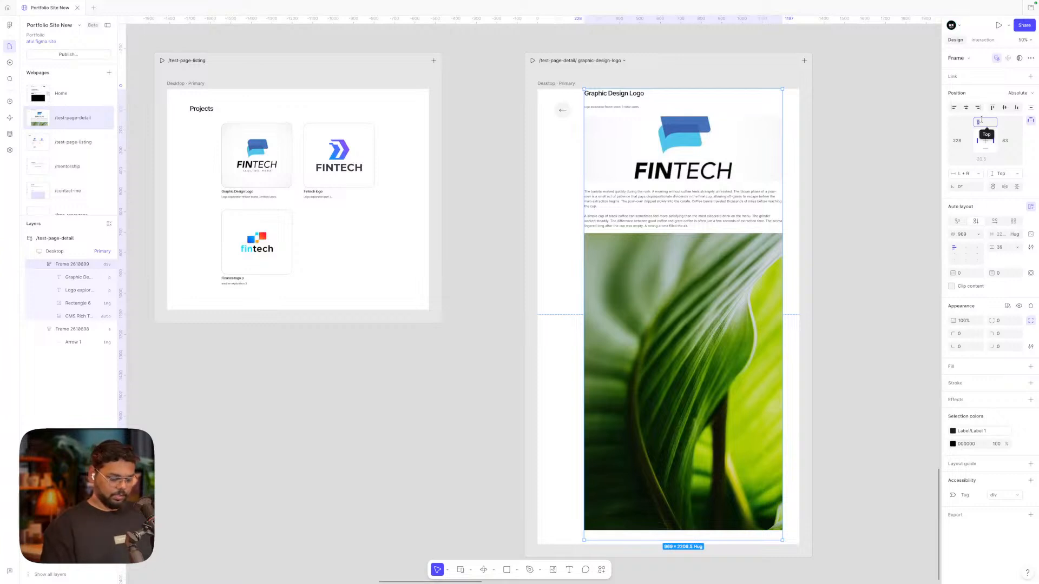
{"action": "type", "text": "80"}
{"action": "key", "text": "Return"}
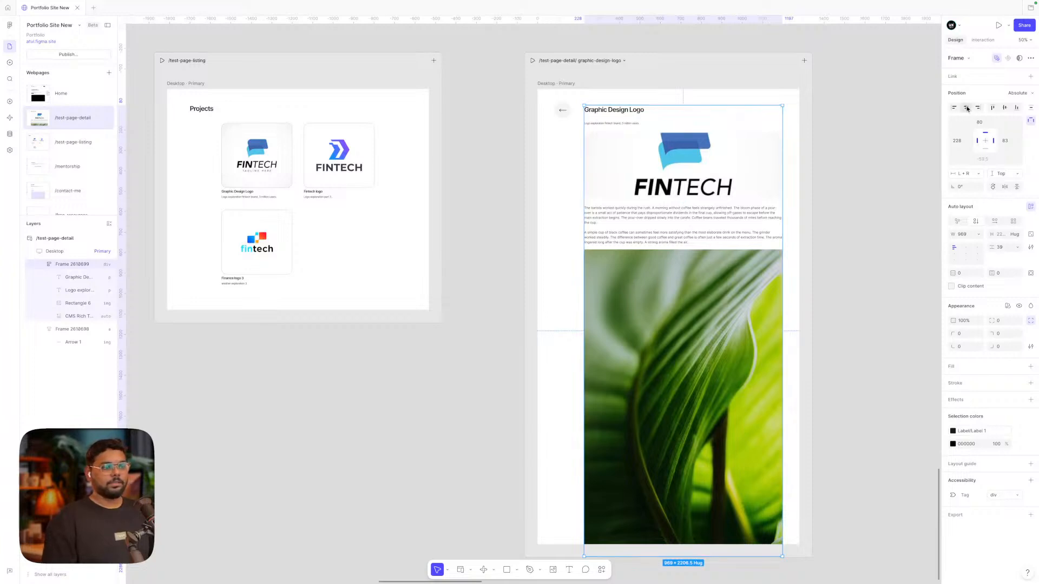
Preview the Graphic Design Logo page, widen the viewport to check stretching, then exit preview
{"action": "left_click", "coordinate": [532, 60]}
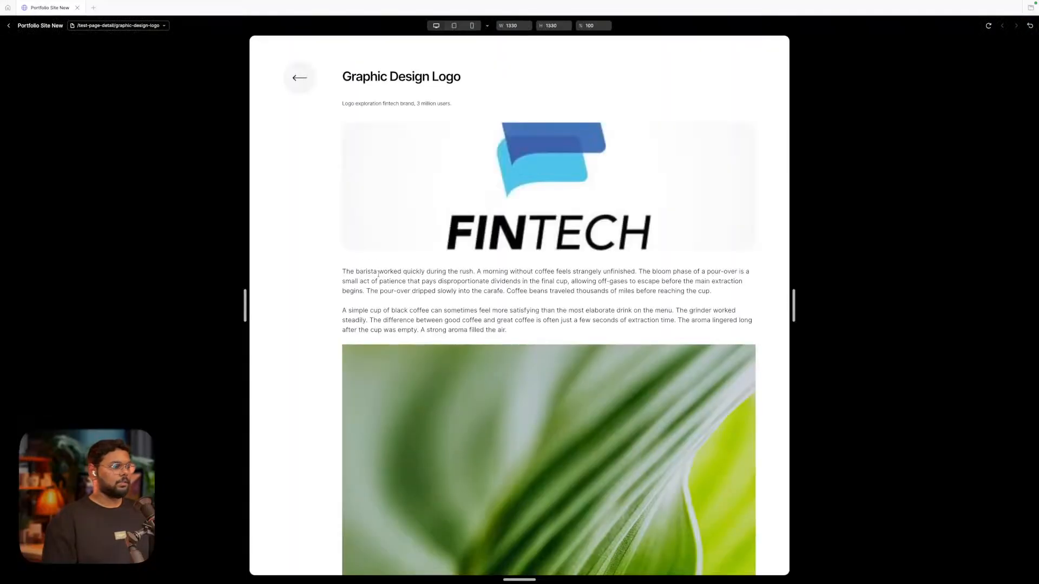
{"action": "mouse_move", "coordinate": [245, 306]}
{"action": "left_mouse_down"}
{"action": "mouse_move", "coordinate": [9, 277]}
{"action": "mouse_move", "coordinate": [329, 320]}
{"action": "mouse_move", "coordinate": [339, 301]}
{"action": "mouse_move", "coordinate": [168, 299]}
{"action": "mouse_move", "coordinate": [321, 311]}
{"action": "mouse_move", "coordinate": [169, 301]}
{"action": "mouse_move", "coordinate": [352, 304]}
{"action": "mouse_move", "coordinate": [195, 290]}
{"action": "mouse_move", "coordinate": [347, 304]}
{"action": "mouse_move", "coordinate": [234, 306]}
{"action": "left_mouse_up"}
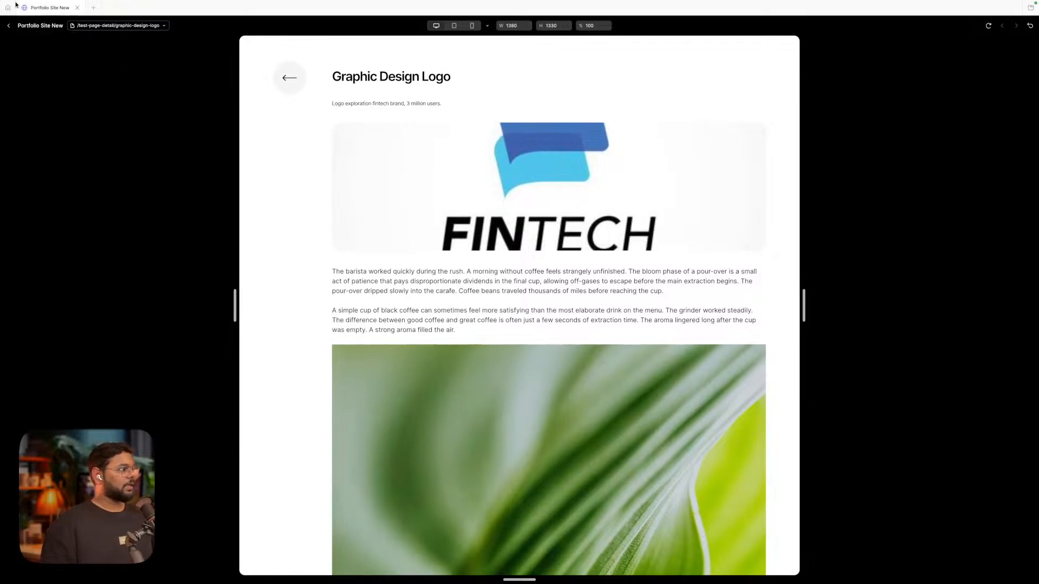
{"action": "left_click", "coordinate": [9, 25]}
Add Tablet and Mobile breakpoints to the detail page
{"action": "scroll", "coordinate": [636, 169], "scroll_direction": "down", "scroll_amount": 3}
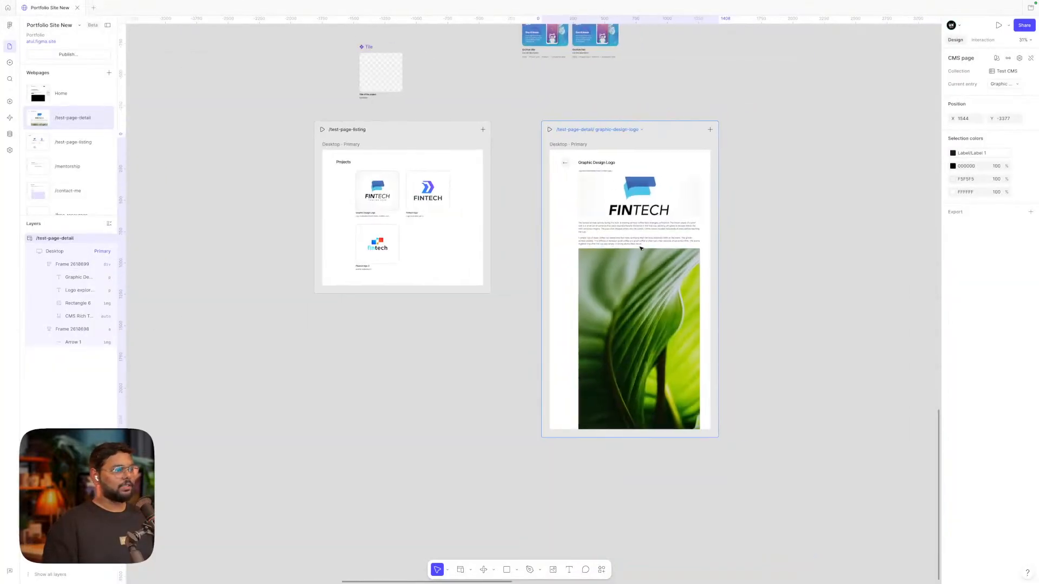
{"action": "scroll", "coordinate": [636, 170], "scroll_direction": "right", "scroll_amount": 2}
{"action": "left_click", "coordinate": [632, 126]}
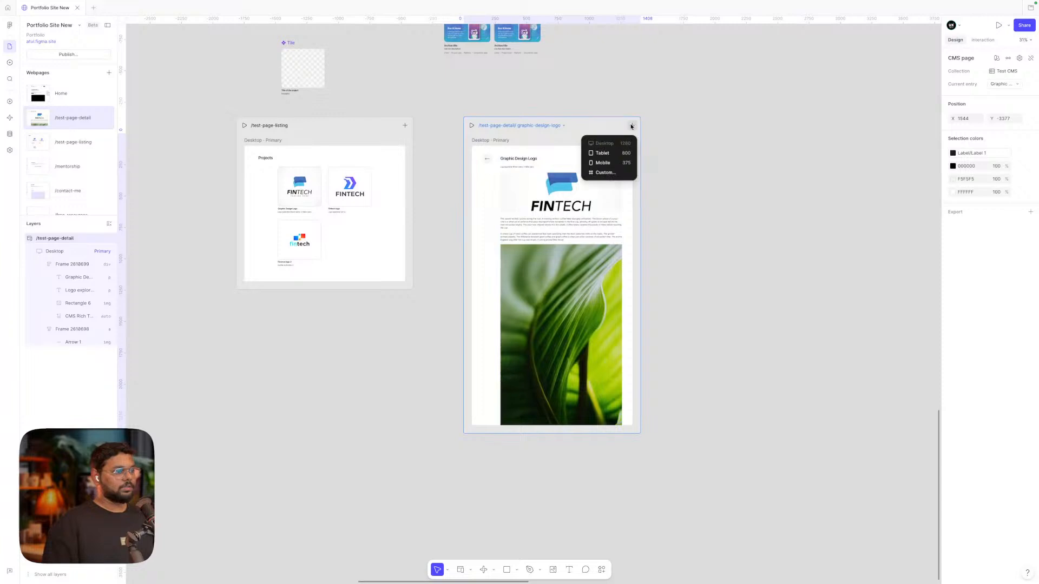
{"action": "left_click", "coordinate": [606, 151]}
{"action": "left_click", "coordinate": [740, 125]}
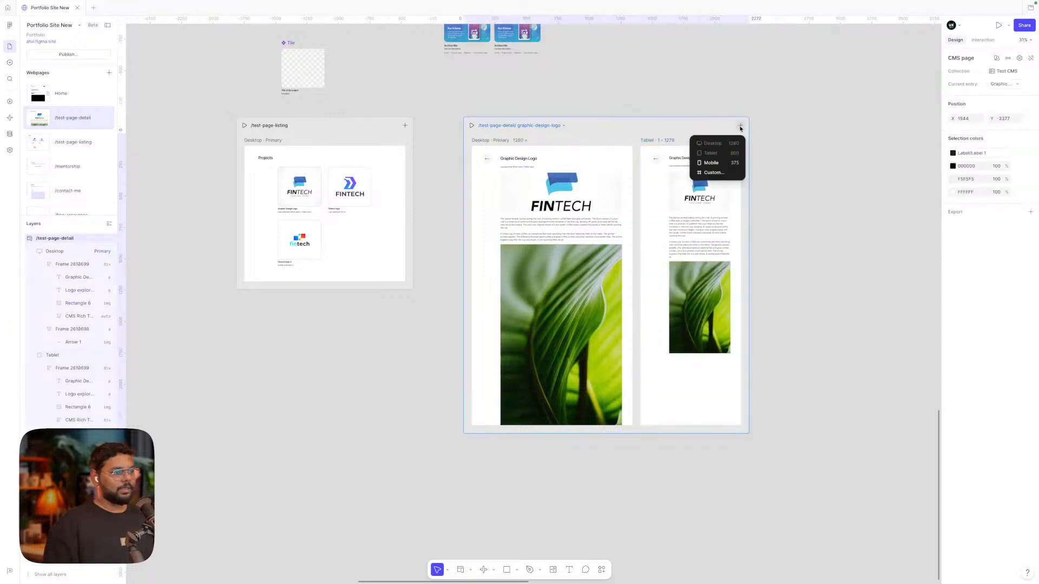
{"action": "left_click", "coordinate": [701, 162]}
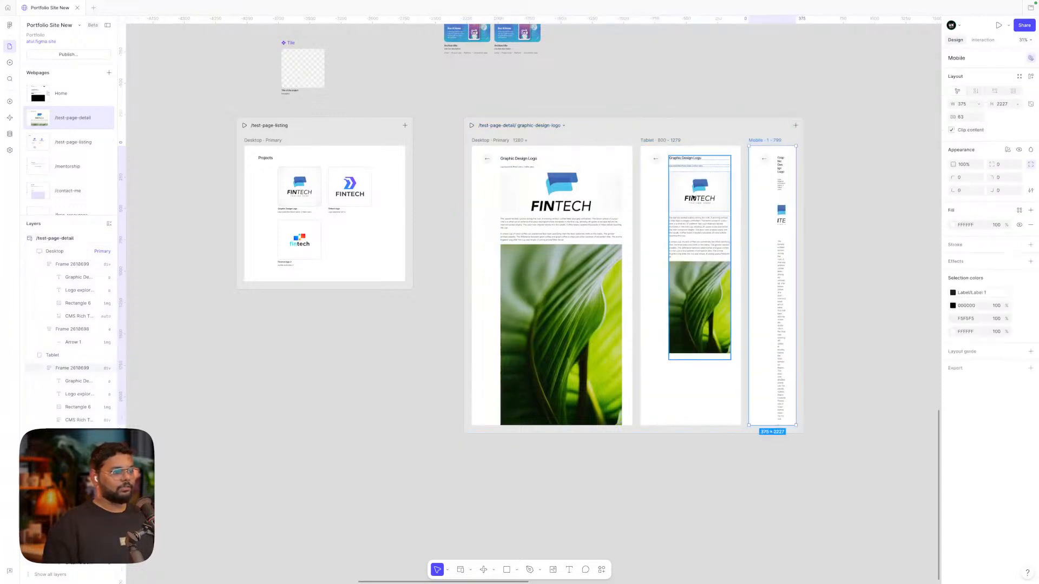
Widen the Tablet content frame on both sides to 662
{"action": "left_click", "coordinate": [547, 207]}
{"action": "scroll", "coordinate": [547, 206], "scroll_direction": "up", "scroll_amount": 5}
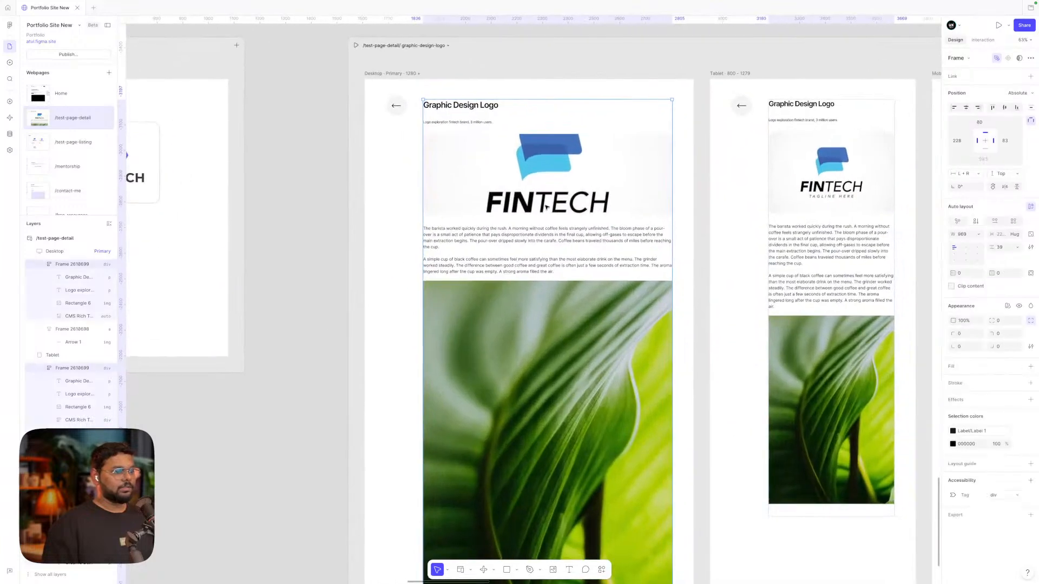
{"action": "scroll", "coordinate": [547, 207], "scroll_direction": "right", "scroll_amount": 4}
{"action": "left_click", "coordinate": [544, 194]}
{"action": "left_click_drag", "start_coordinate": [529, 191], "coordinate": [486, 191]}
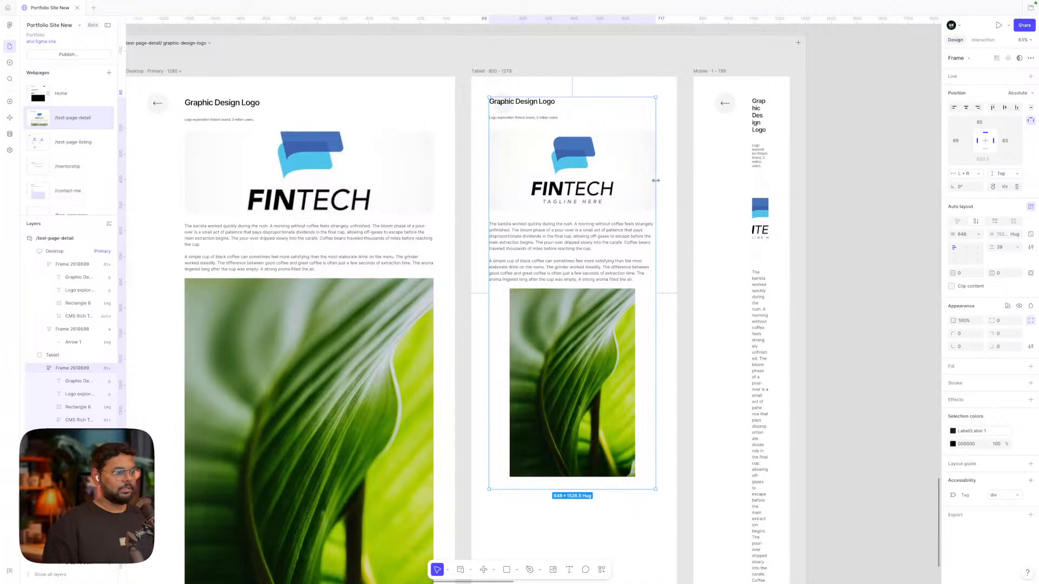
{"action": "left_click_drag", "start_coordinate": [655, 180], "coordinate": [659, 181]}
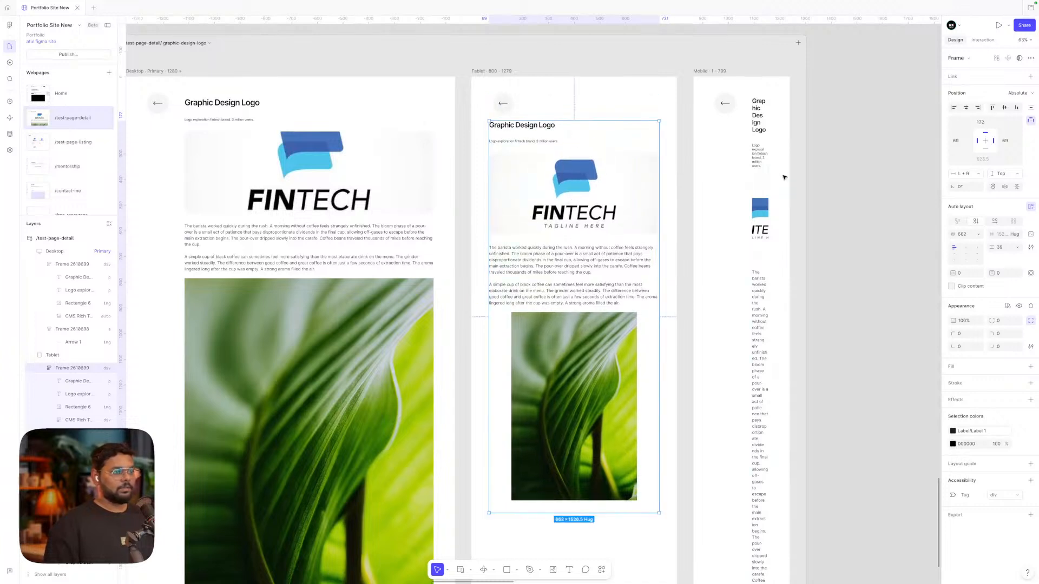
Move the Mobile content frame left and up near the top of the Mobile frame
{"action": "left_click", "coordinate": [760, 169]}
{"action": "left_click_drag", "start_coordinate": [768, 165], "coordinate": [779, 164]}
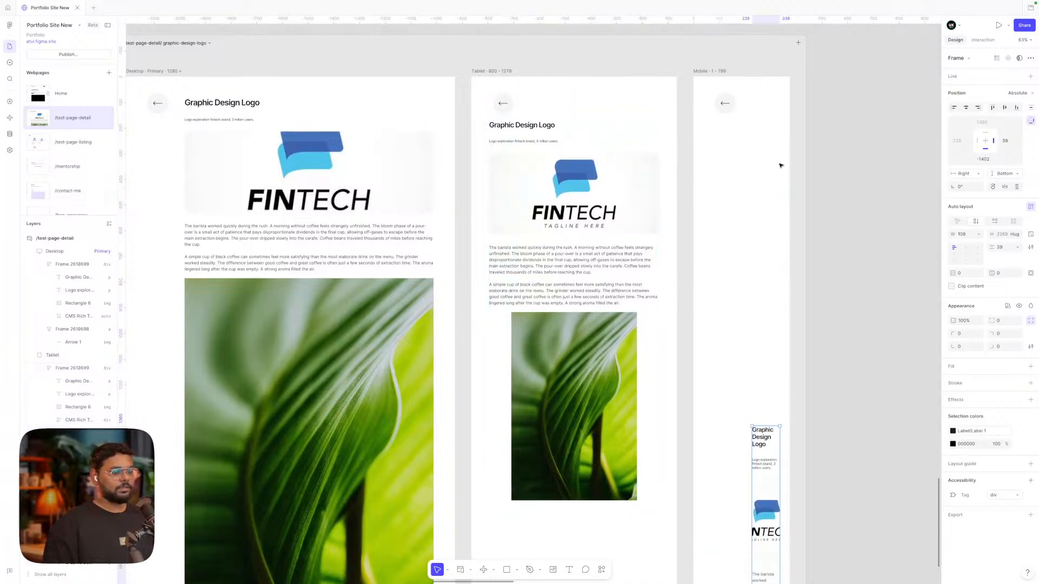
{"action": "key", "text": "super+z"}
{"action": "left_click_drag", "start_coordinate": [755, 266], "coordinate": [729, 254]}
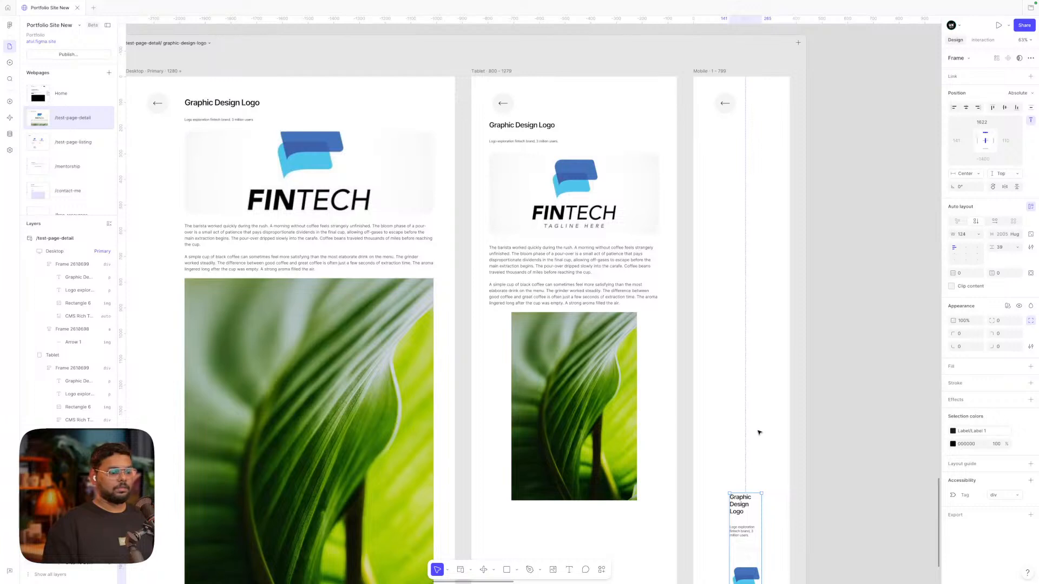
{"action": "left_click_drag", "start_coordinate": [742, 490], "coordinate": [710, 170]}
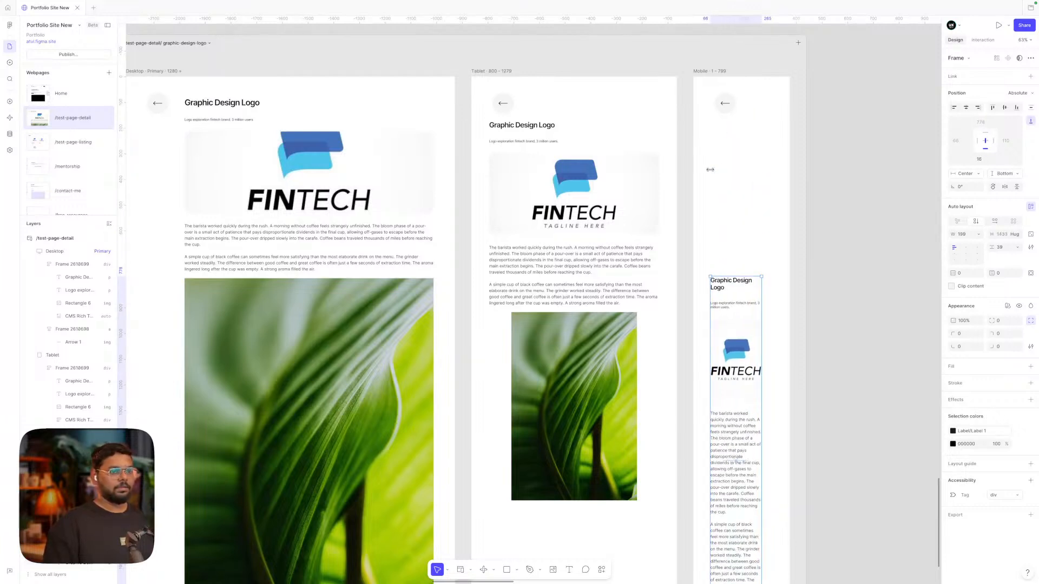
Pin the Mobile content to Top and Left, align it top-left, and widen it to 342
{"action": "left_click", "coordinate": [985, 133]}
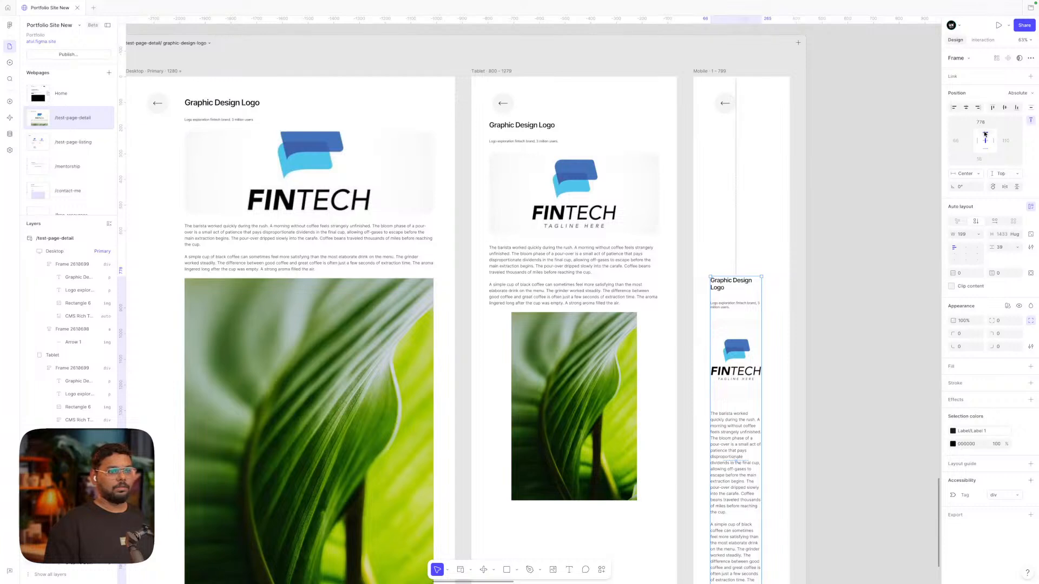
{"action": "left_click", "coordinate": [978, 140]}
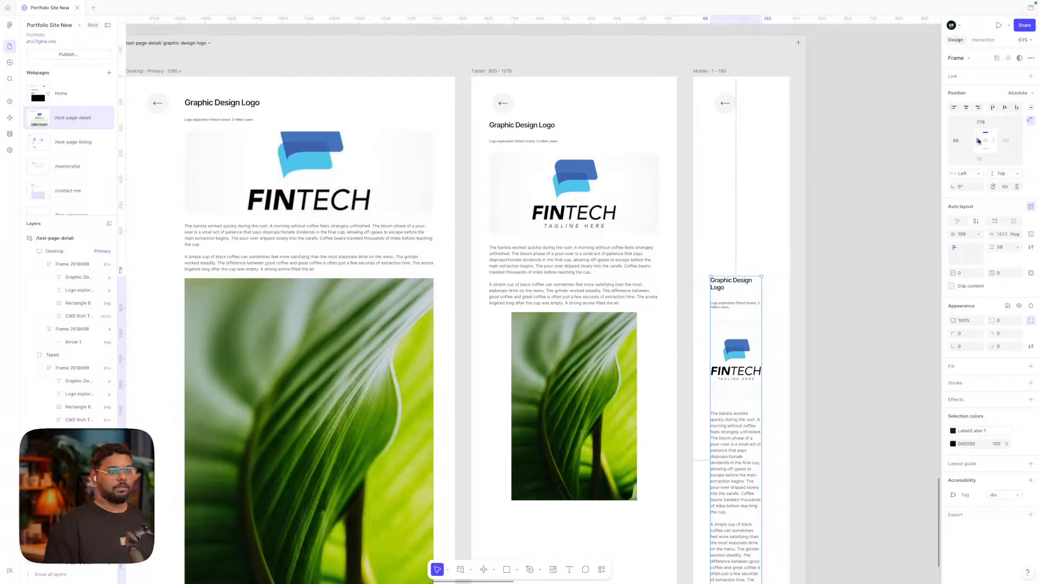
{"action": "left_click", "coordinate": [992, 107]}
{"action": "left_click", "coordinate": [954, 107]}
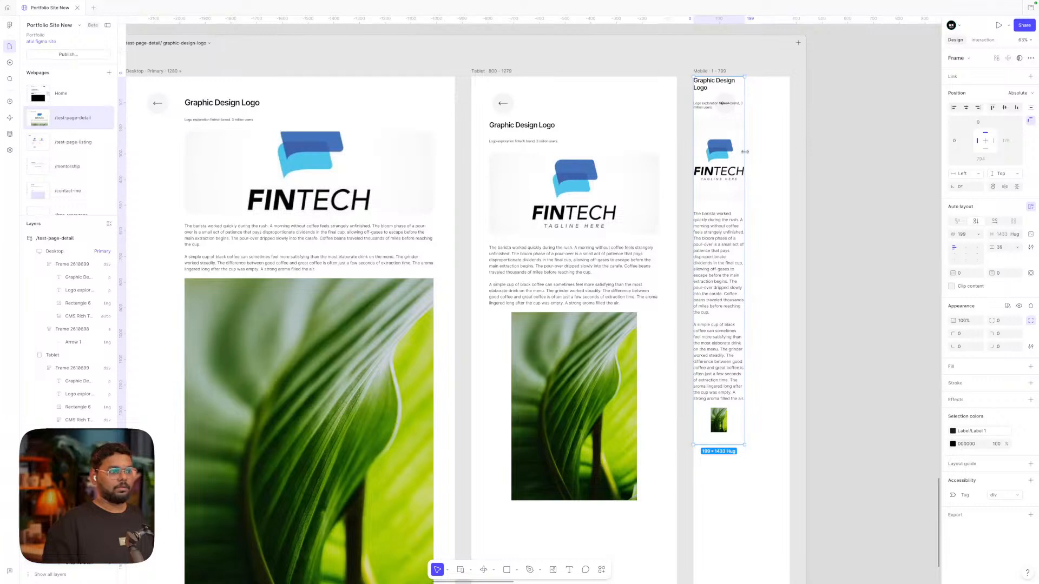
{"action": "left_click_drag", "start_coordinate": [745, 152], "coordinate": [751, 193]}
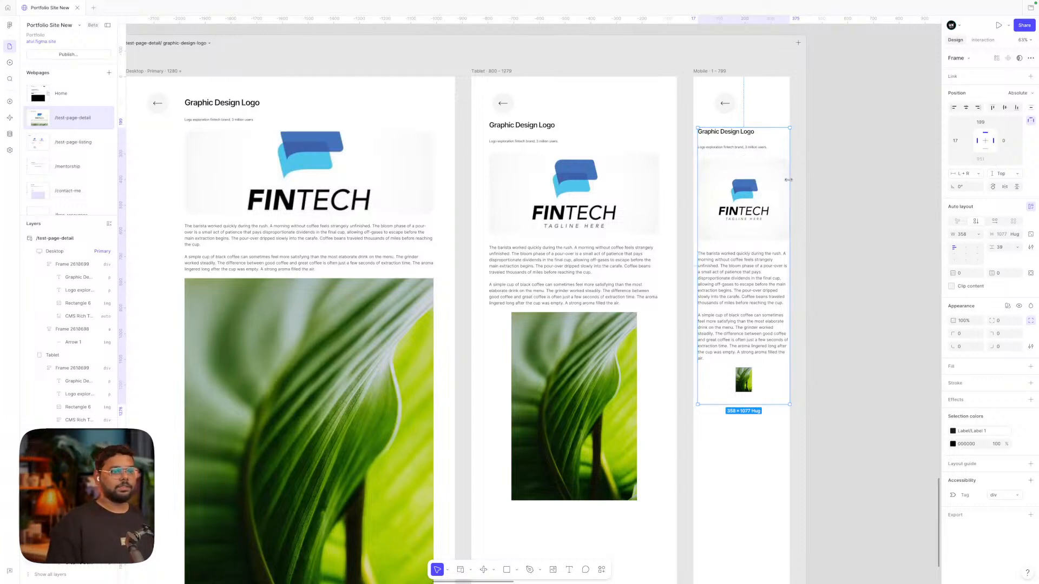
{"action": "left_click_drag", "start_coordinate": [788, 180], "coordinate": [786, 180]}
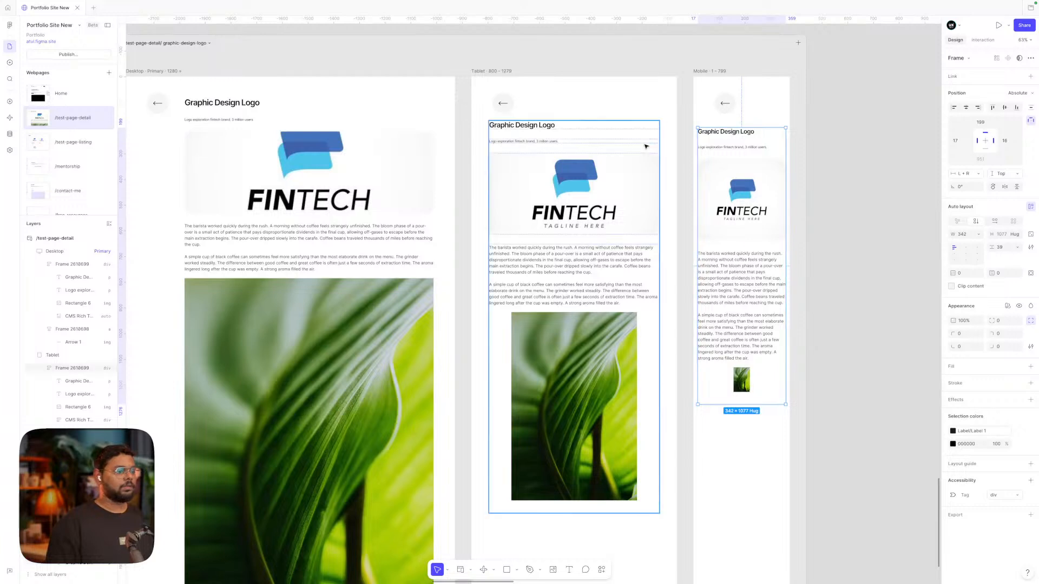
{"action": "left_click", "coordinate": [737, 389]}
Set the Mobile leaf image's width to Fill container
{"action": "left_click", "coordinate": [738, 390]}
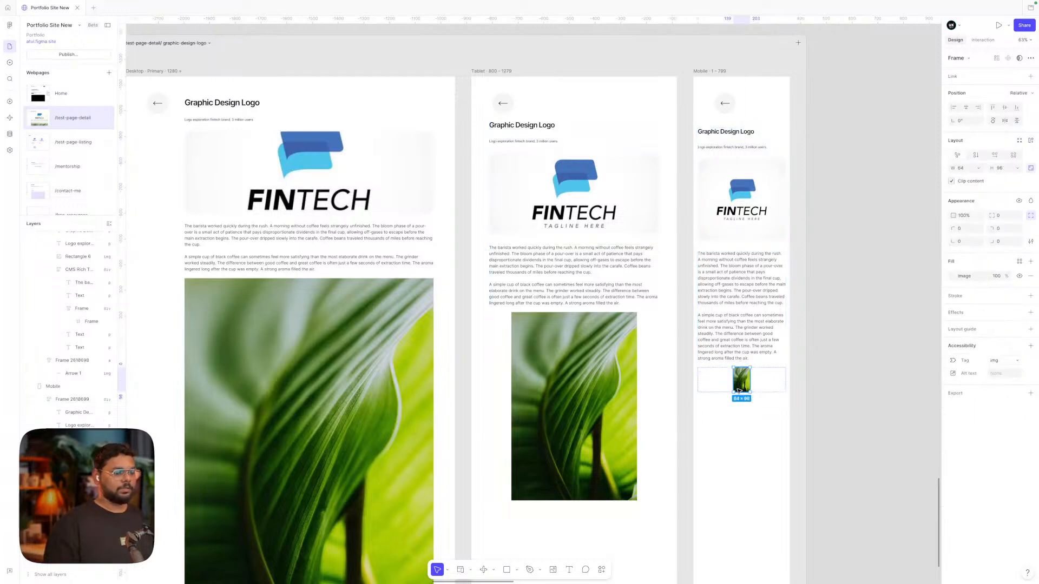
{"action": "left_click", "coordinate": [762, 383]}
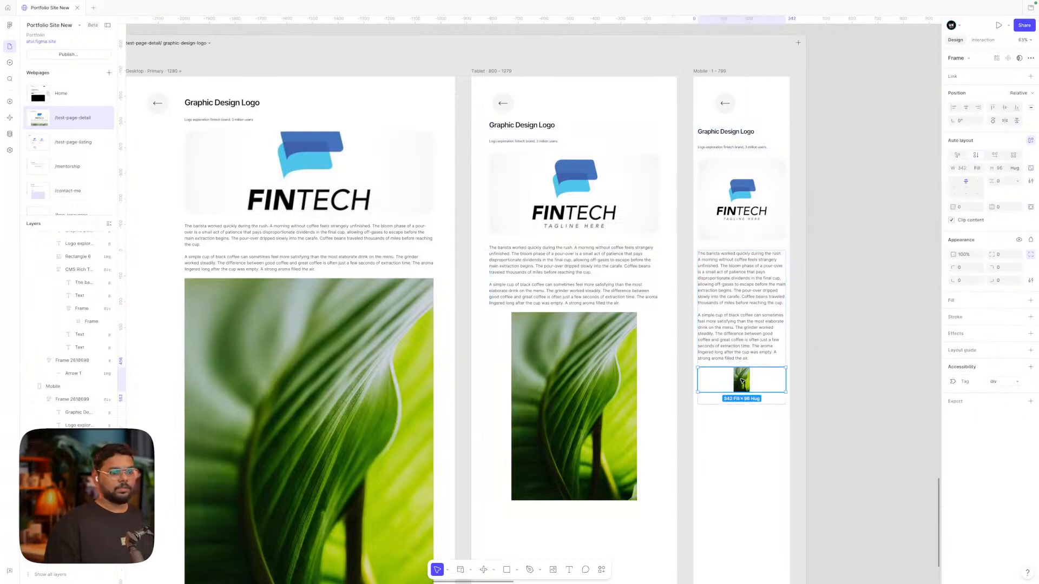
{"action": "left_click", "coordinate": [742, 382]}
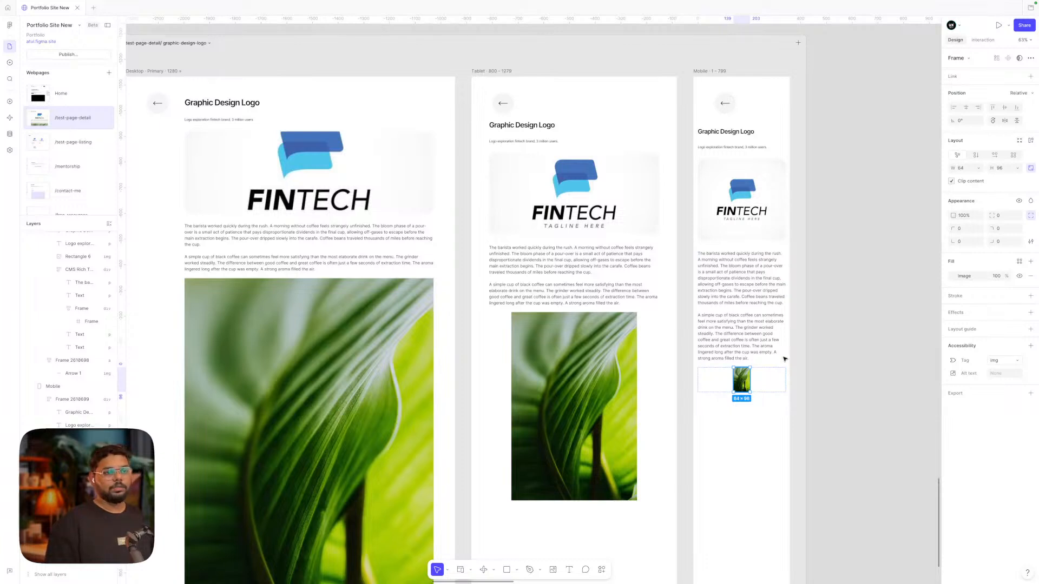
{"action": "left_click", "coordinate": [978, 168]}
{"action": "left_click", "coordinate": [961, 181]}
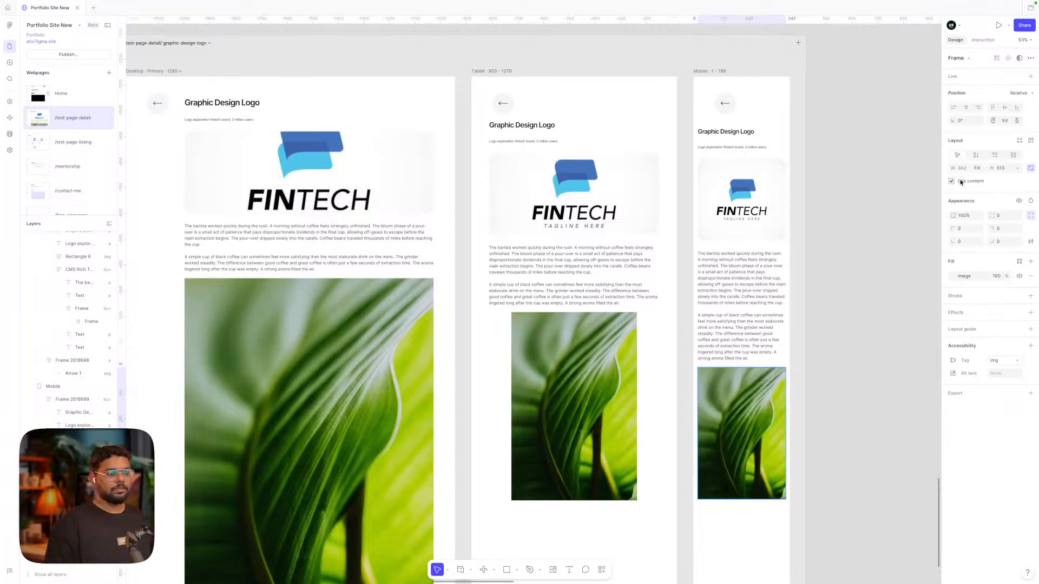
Confirm the Tablet leaf image is also set to Fill container width
{"action": "left_click", "coordinate": [627, 379]}
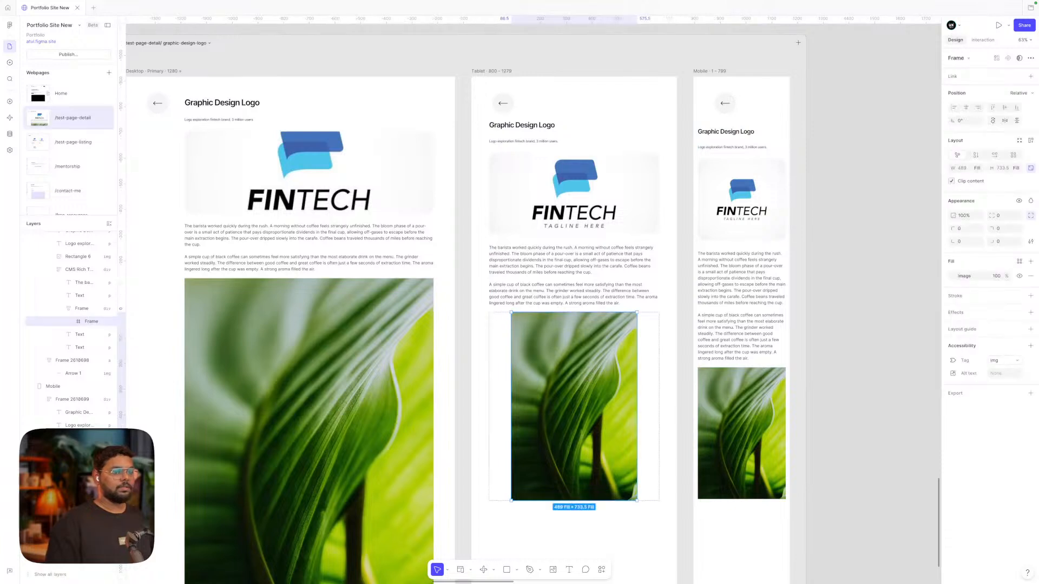
{"action": "left_click", "coordinate": [981, 168]}
{"action": "left_click", "coordinate": [953, 169]}
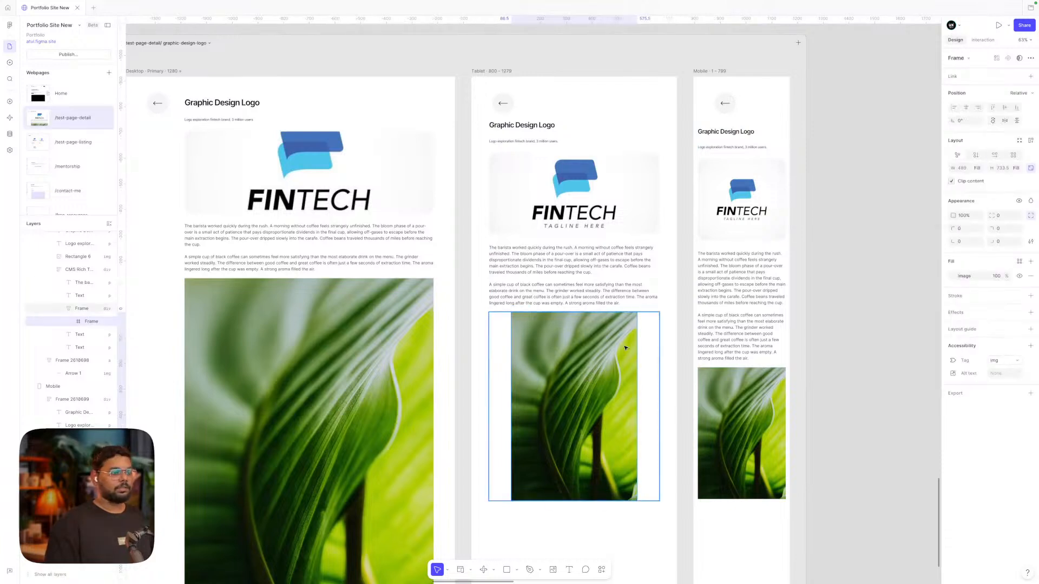
{"action": "left_click", "coordinate": [500, 357]}
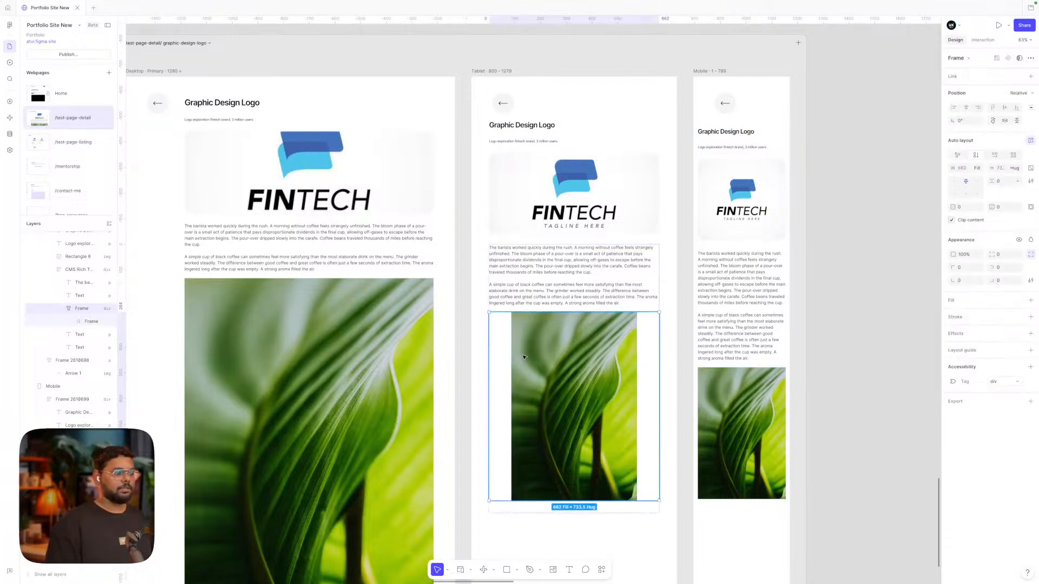
{"action": "left_click", "coordinate": [860, 285]}
{"action": "scroll", "coordinate": [860, 285], "scroll_direction": "down", "scroll_amount": 3}
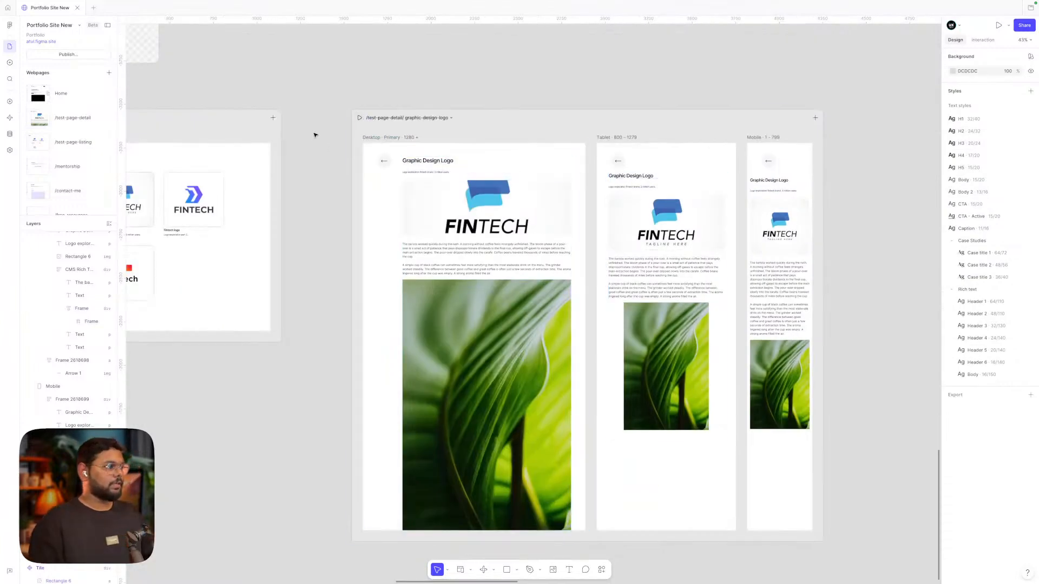
{"action": "scroll", "coordinate": [344, 123], "scroll_direction": "left", "scroll_amount": 3}
{"action": "left_click", "coordinate": [517, 120]}
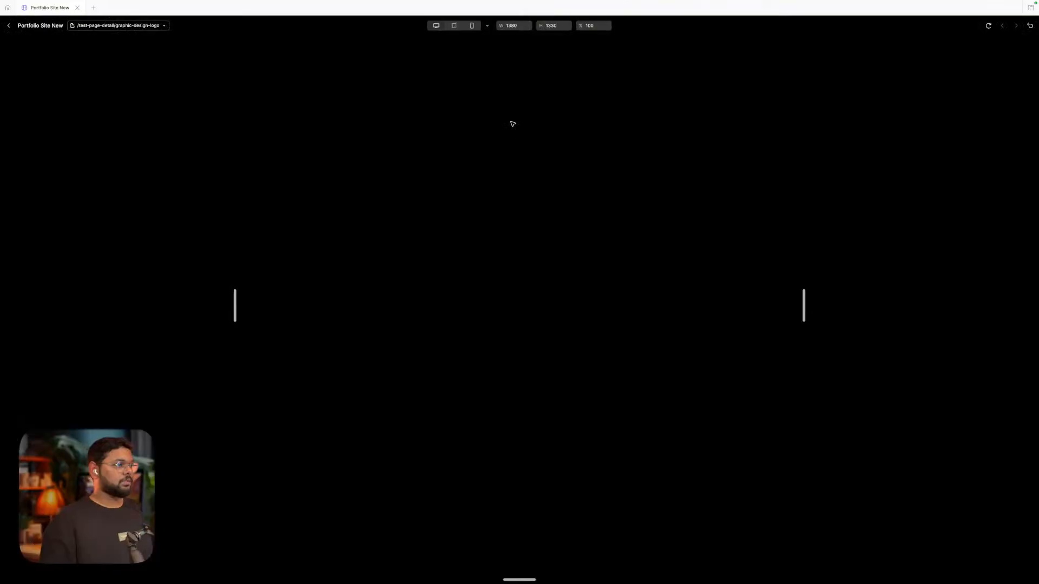
{"action": "left_click_drag", "start_coordinate": [800, 314], "coordinate": [965, 331]}
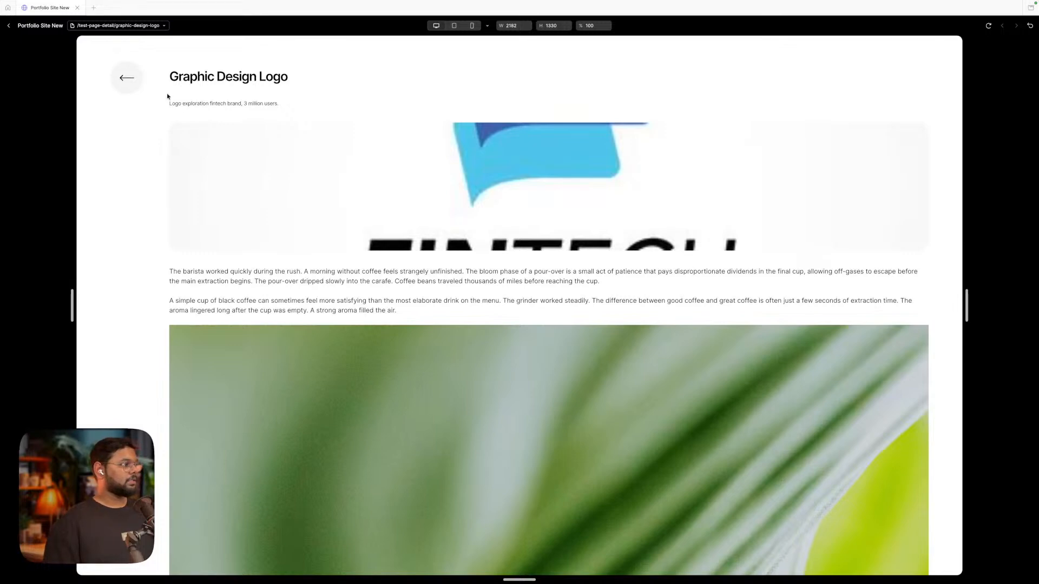
{"action": "left_click", "coordinate": [127, 78]}
{"action": "left_click", "coordinate": [8, 25]}
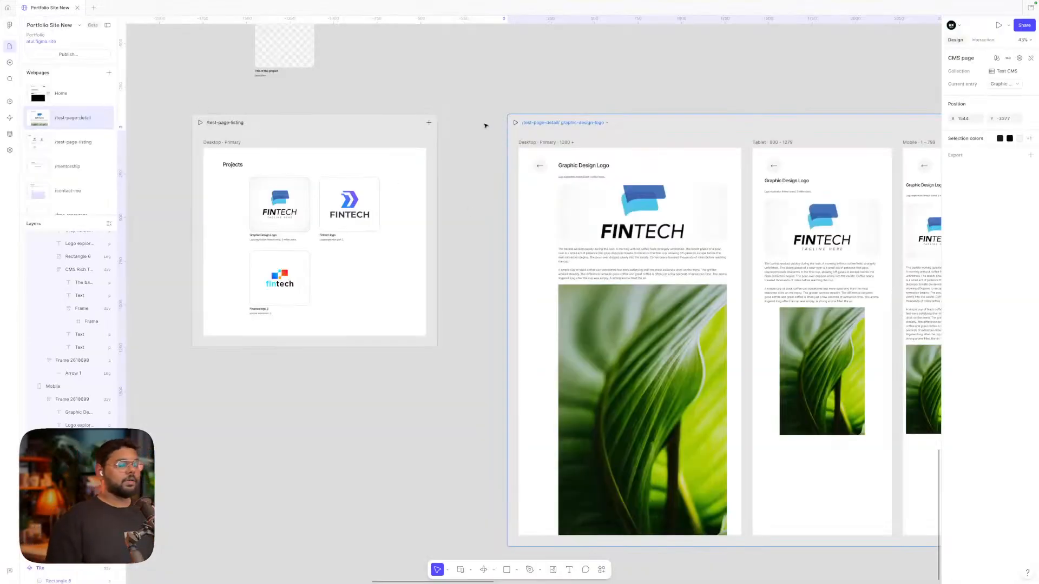
{"action": "left_click", "coordinate": [485, 125]}
{"action": "scroll", "coordinate": [485, 126], "scroll_direction": "down", "scroll_amount": 5}
{"action": "scroll", "coordinate": [485, 126], "scroll_direction": "up", "scroll_amount": 4}
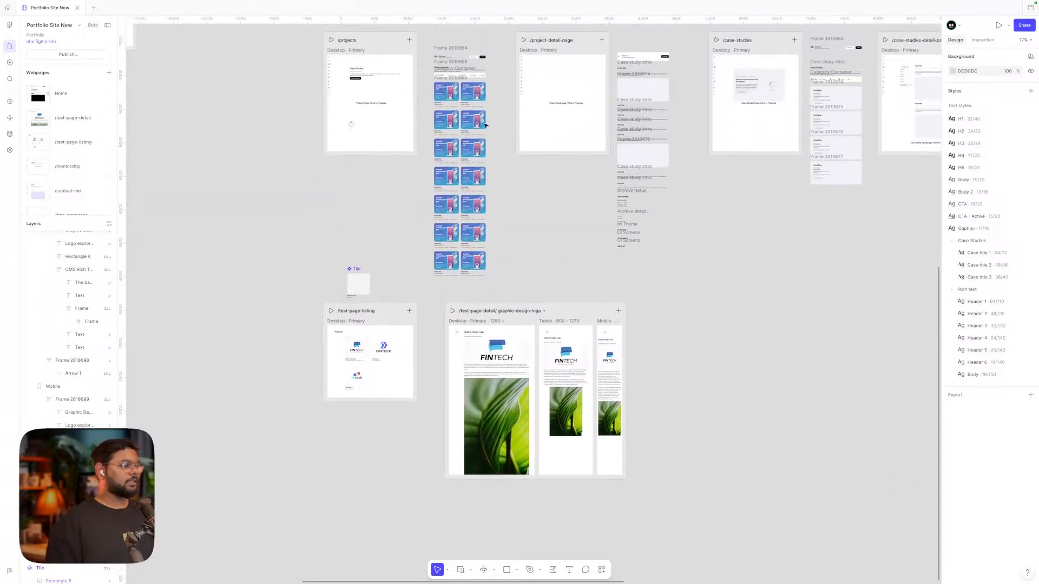
{"action": "scroll", "coordinate": [485, 126], "scroll_direction": "up", "scroll_amount": 1}
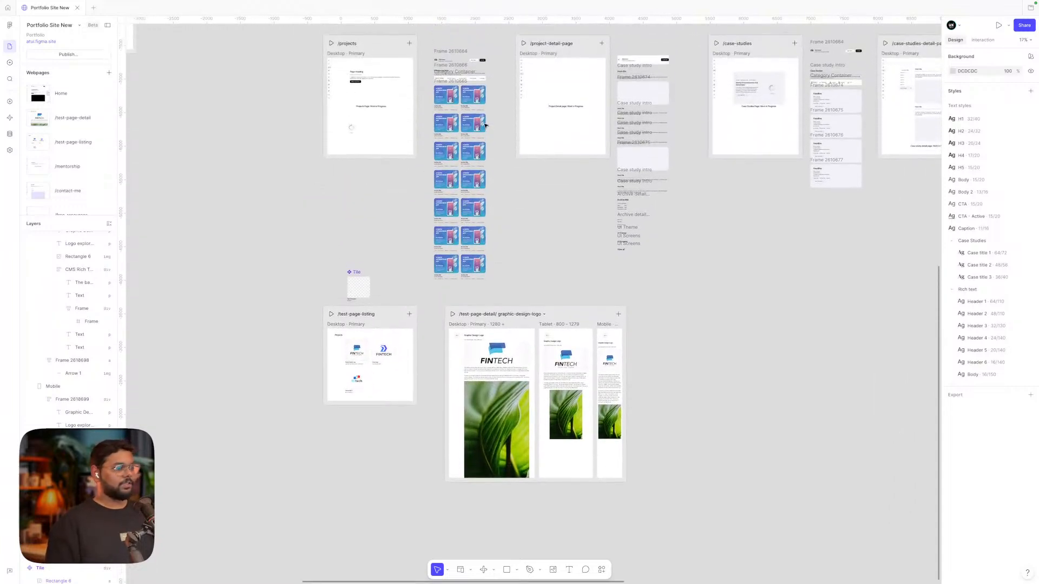
{"action": "scroll", "coordinate": [538, 385], "scroll_direction": "up", "scroll_amount": 4}
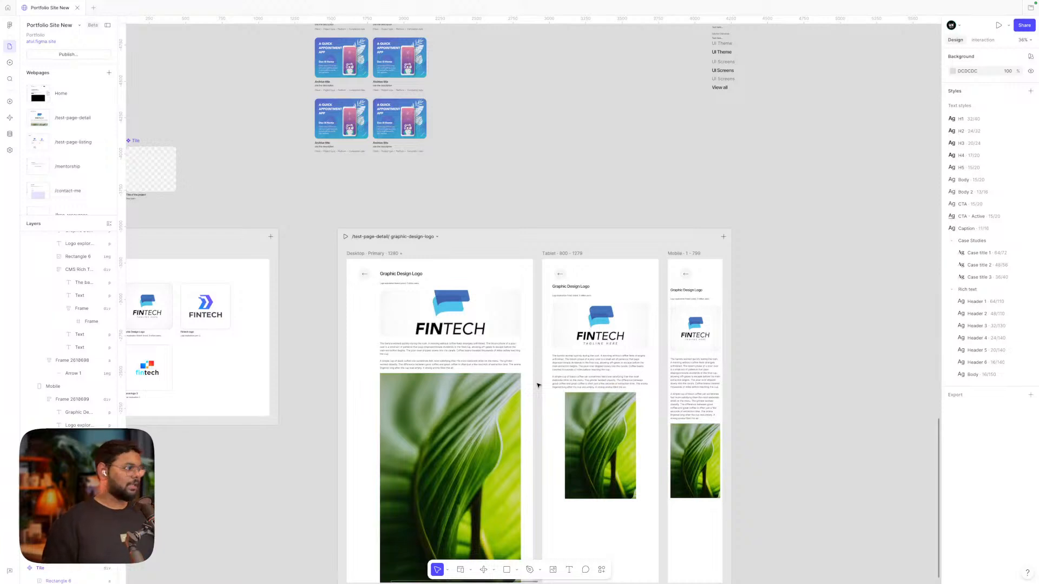
{"action": "scroll", "coordinate": [457, 423], "scroll_direction": "left", "scroll_amount": 4}
{"action": "scroll", "coordinate": [457, 423], "scroll_direction": "down", "scroll_amount": 2}
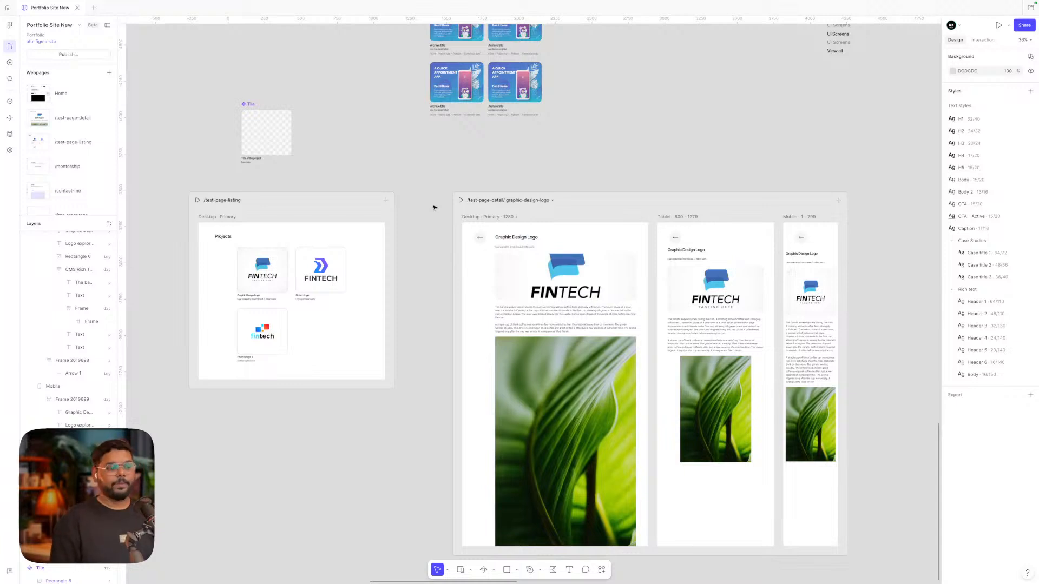
{"action": "scroll", "coordinate": [433, 208], "scroll_direction": "up", "scroll_amount": 15}
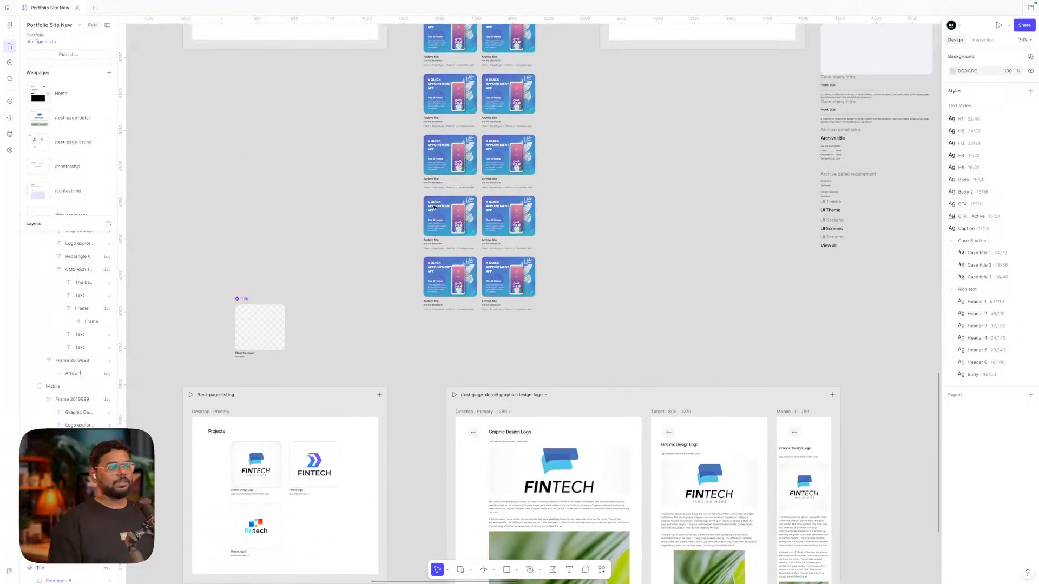
{"action": "scroll", "coordinate": [433, 207], "scroll_direction": "up", "scroll_amount": 2}
{"action": "scroll", "coordinate": [433, 207], "scroll_direction": "down", "scroll_amount": 10}
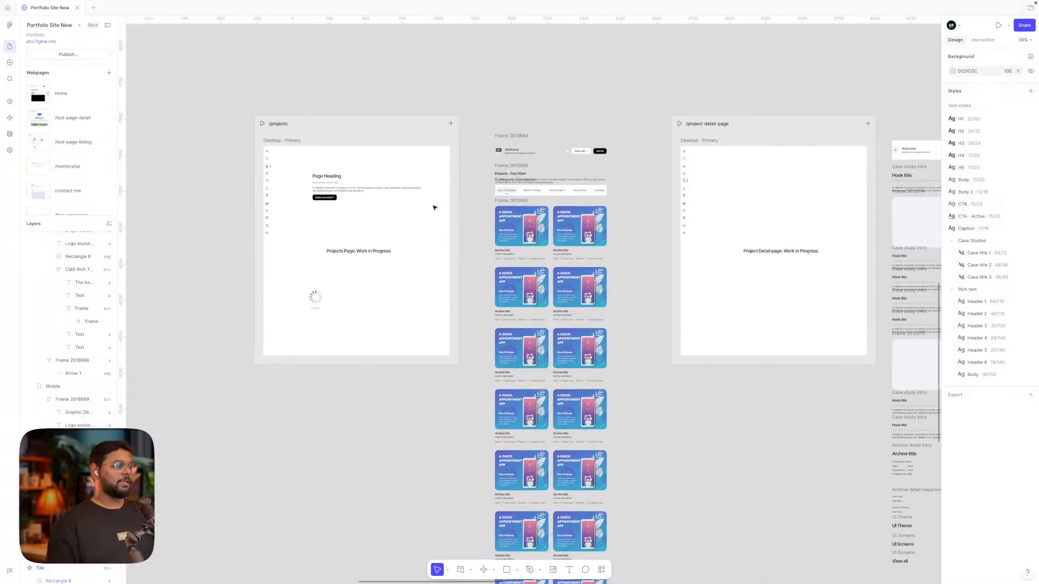
{"action": "scroll", "coordinate": [433, 207], "scroll_direction": "up", "scroll_amount": 5}
{"action": "scroll", "coordinate": [434, 207], "scroll_direction": "left", "scroll_amount": 3}
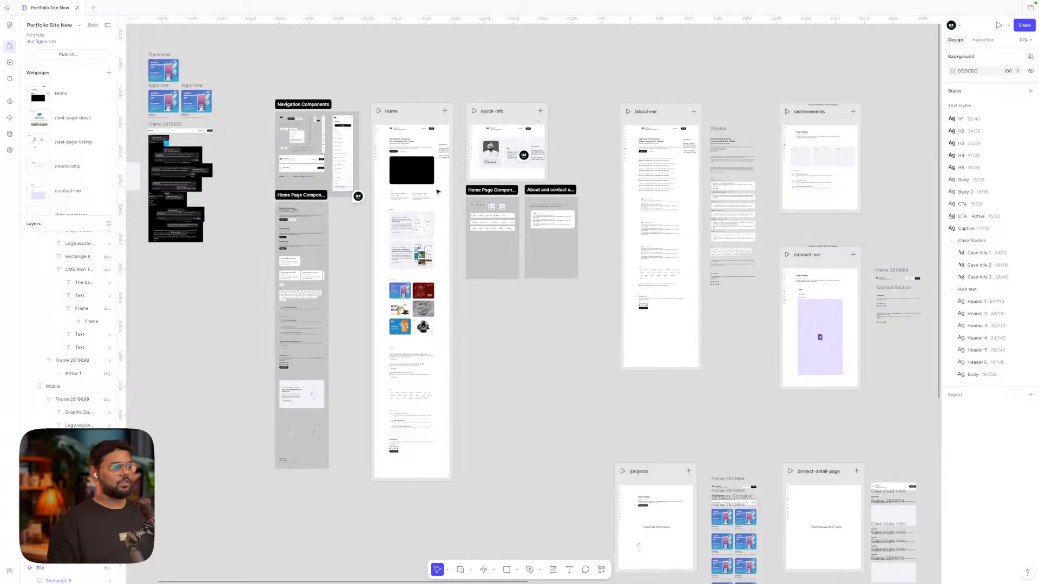
{"action": "scroll", "coordinate": [437, 191], "scroll_direction": "up", "scroll_amount": 5}
{"action": "scroll", "coordinate": [437, 192], "scroll_direction": "left", "scroll_amount": 2}
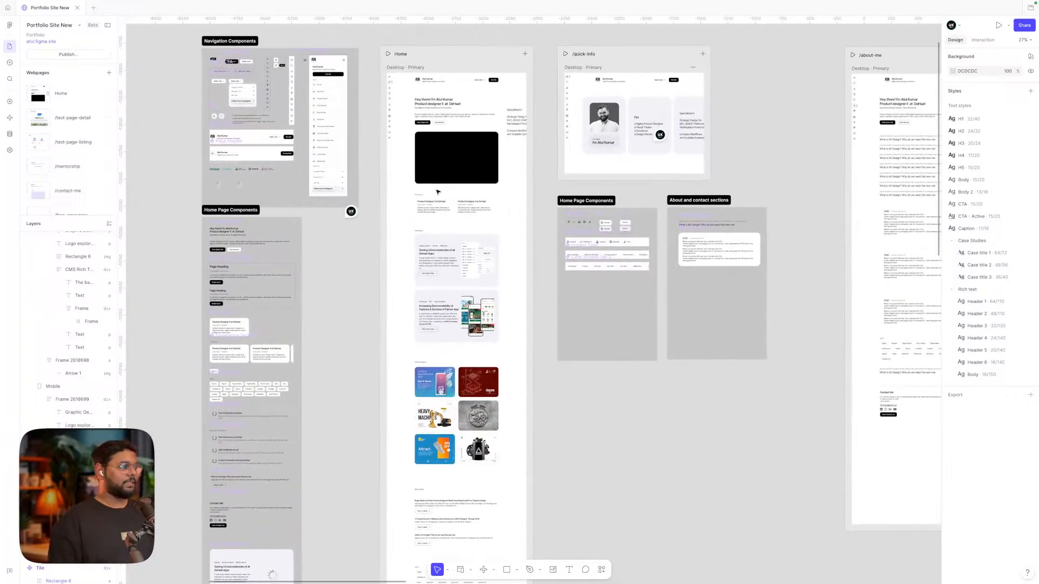
{"action": "scroll", "coordinate": [437, 191], "scroll_direction": "right", "scroll_amount": 3}
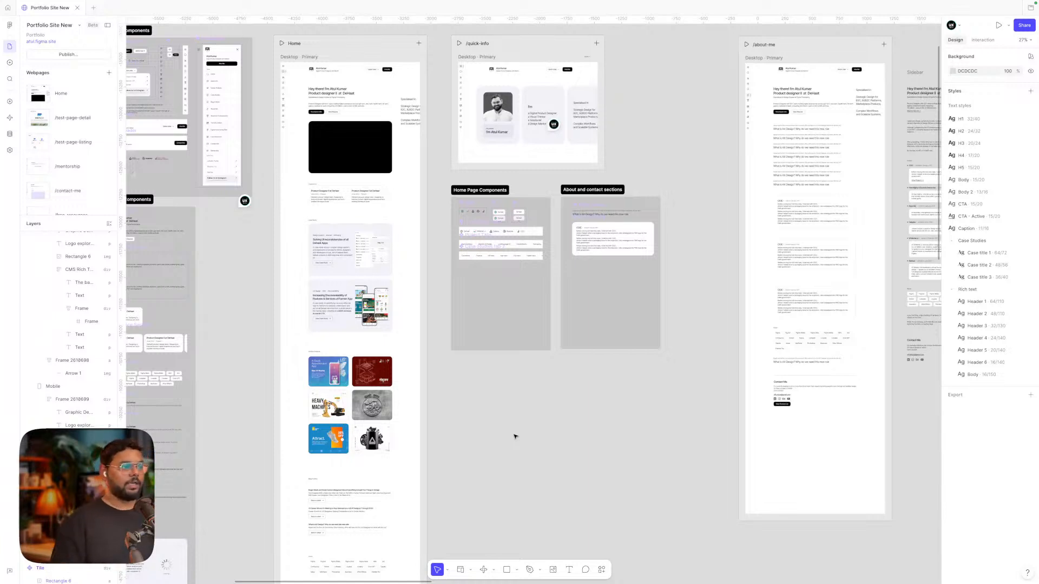
{"action": "scroll", "coordinate": [514, 436], "scroll_direction": "down", "scroll_amount": 2}
{"action": "scroll", "coordinate": [515, 436], "scroll_direction": "right", "scroll_amount": 2}
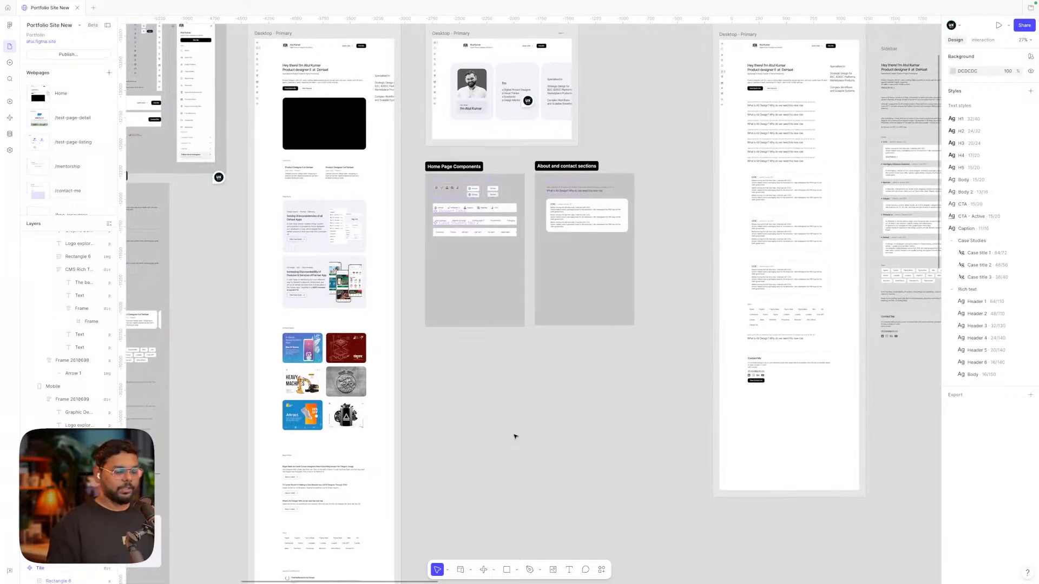
{"action": "scroll", "coordinate": [514, 436], "scroll_direction": "right", "scroll_amount": 2}
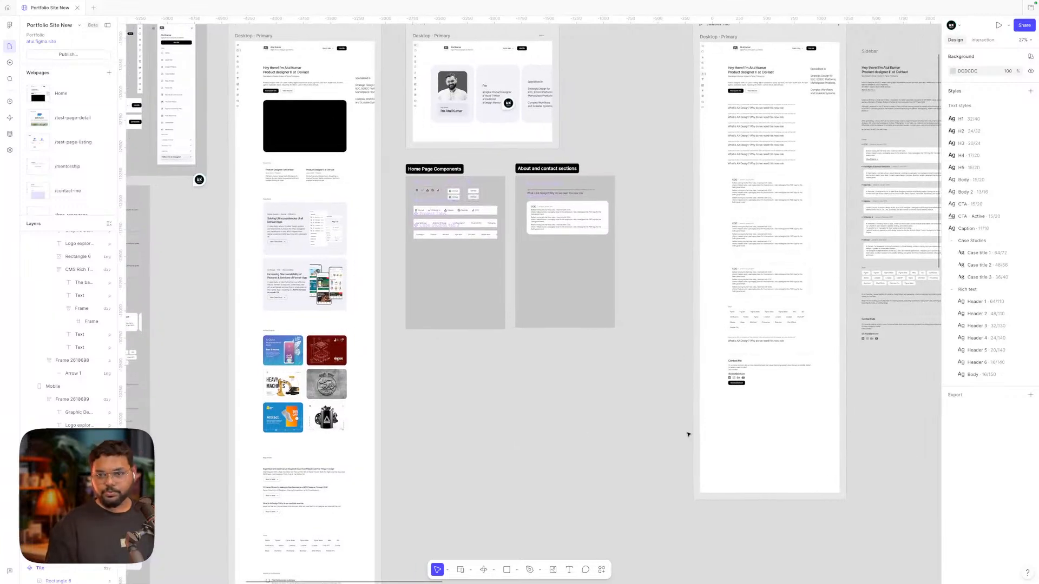